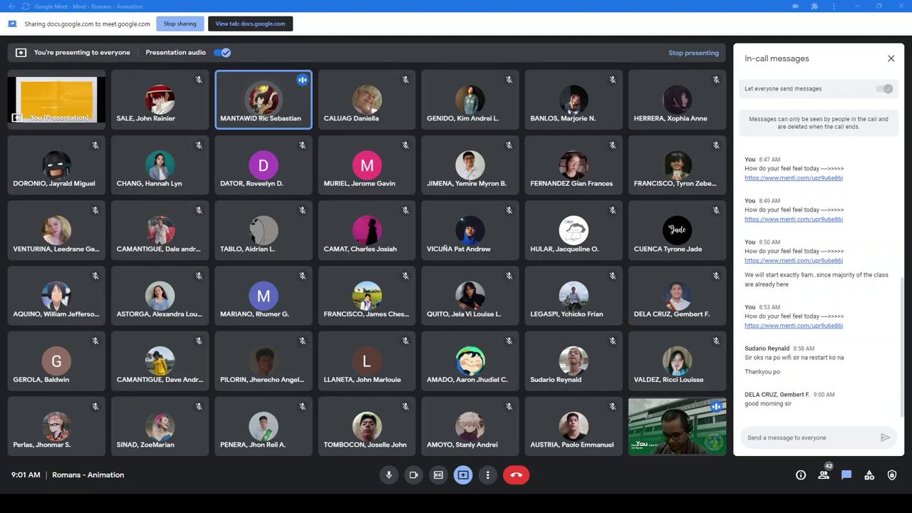
Mute and unmute the microphone, then pin the shared presentation as the main view
left_click(391, 480)
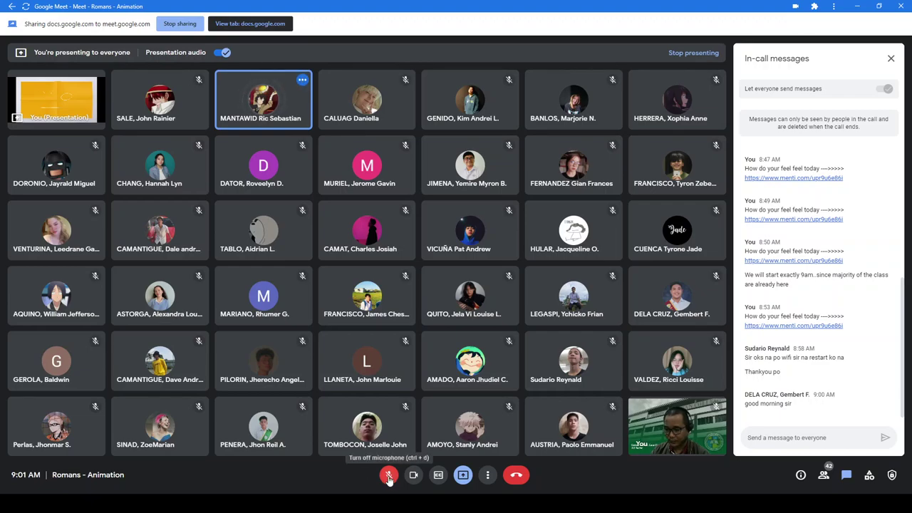
left_click(388, 476)
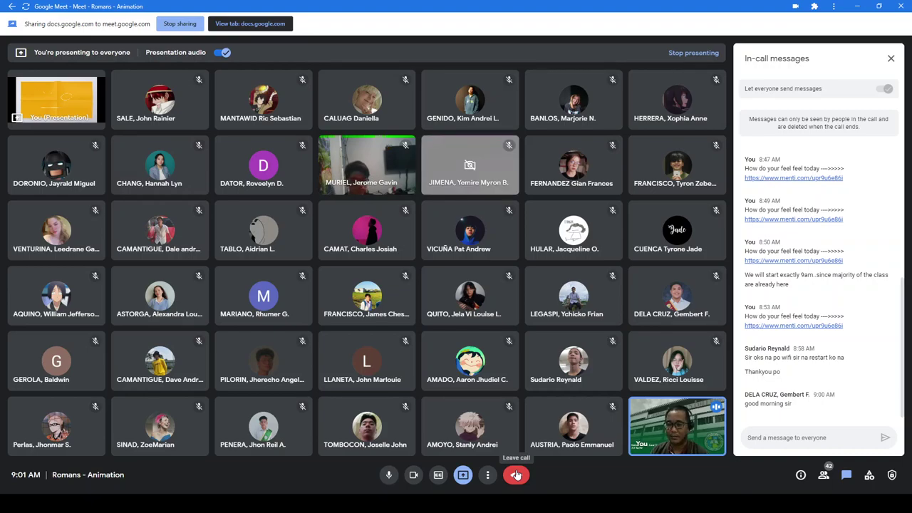
mouse_move(56, 99)
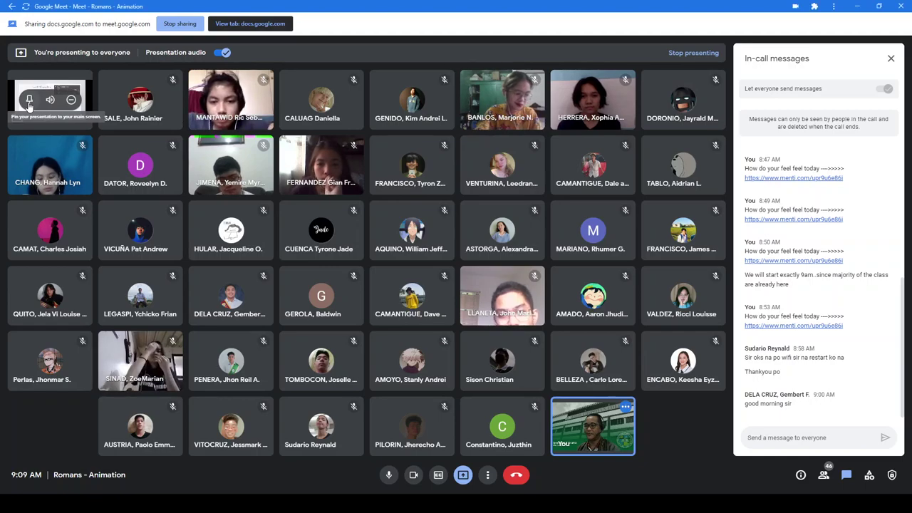
left_click(29, 101)
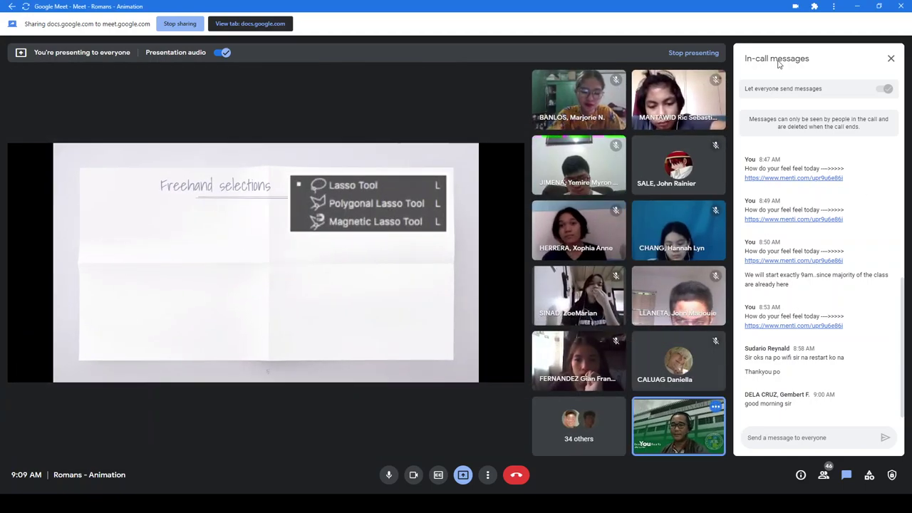
Close the in-call messages panel and reveal the Lasso and Polygonal Lasso bullets
left_click(890, 58)
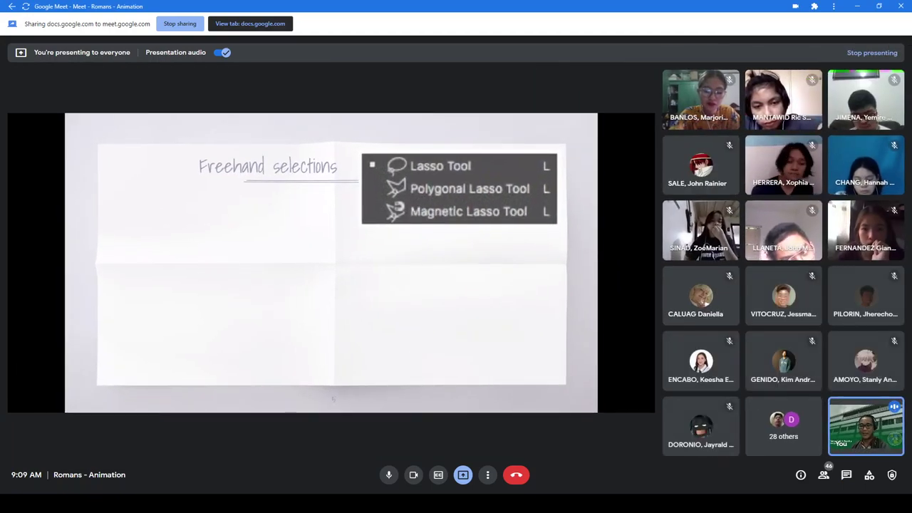
key("Right")
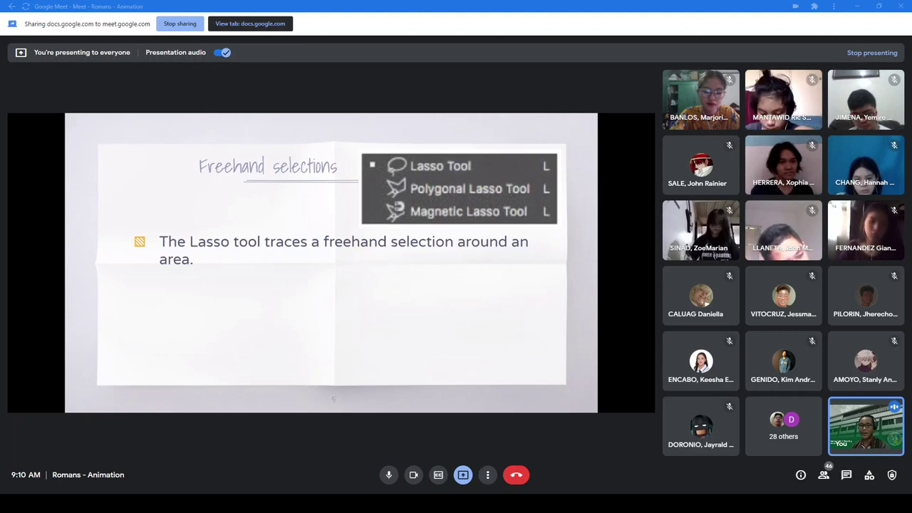
key("Right")
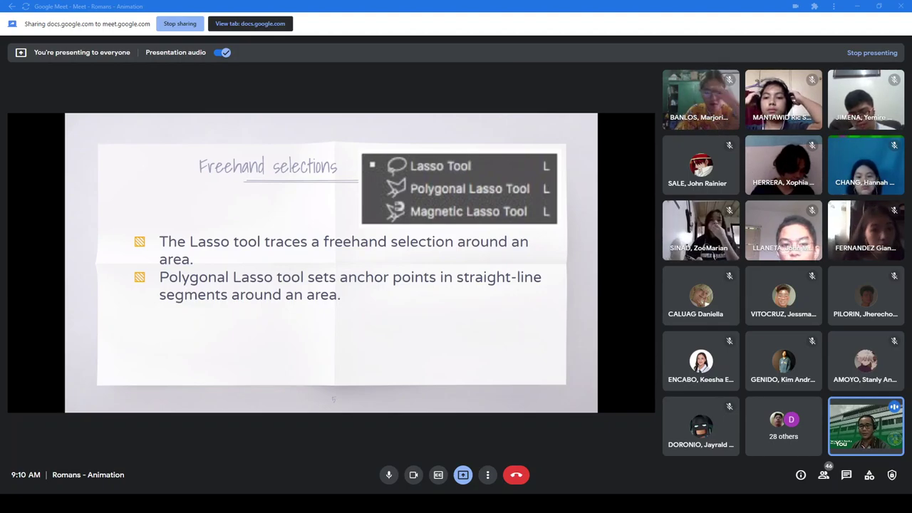
Reveal the Magnetic Lasso bullet, then advance to the Edge-based selections slide
key("Right")
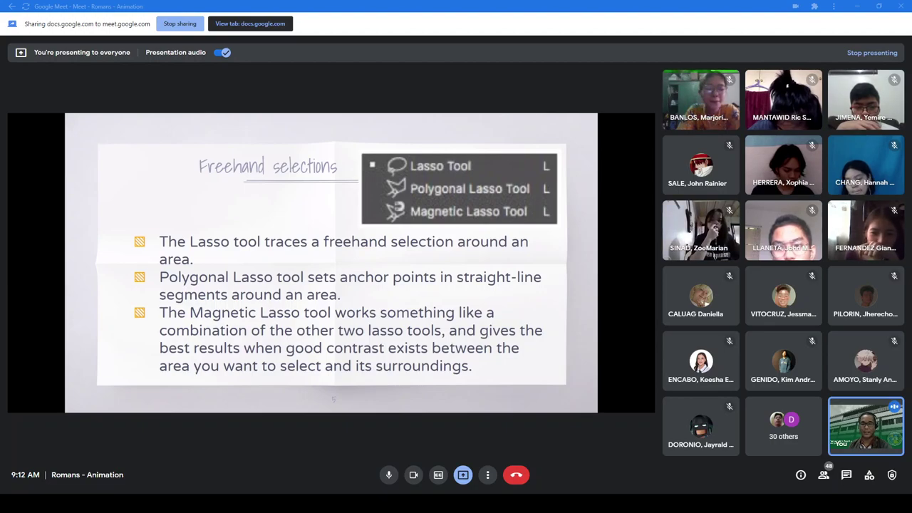
key("Right")
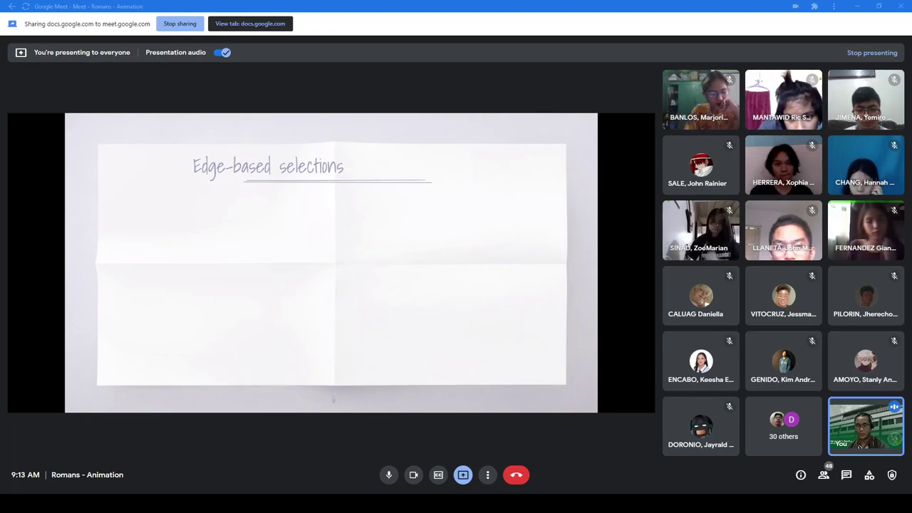
Bring in the Quick Selection and Magic Wand box and reveal the Quick Selection bullet
key("Right")
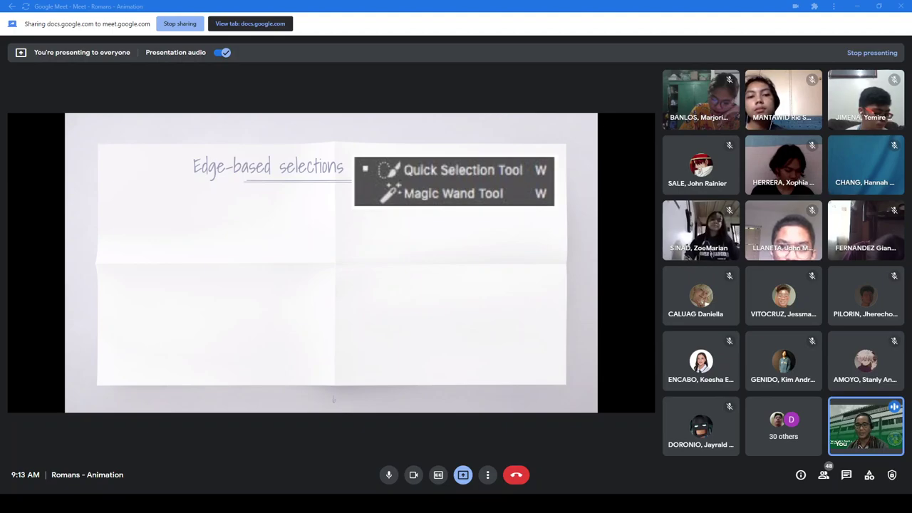
key("Right")
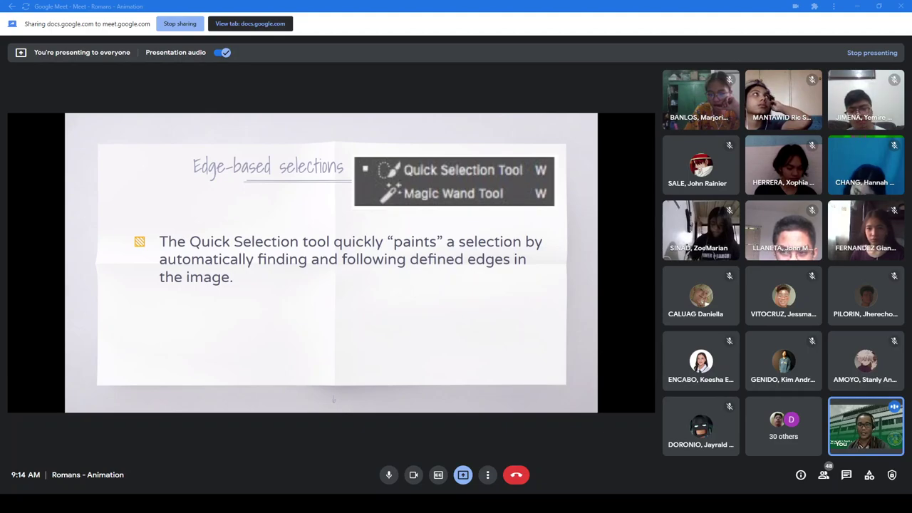
Advance to the Color-based selections slide with its Magic Wand bullet
key("Right")
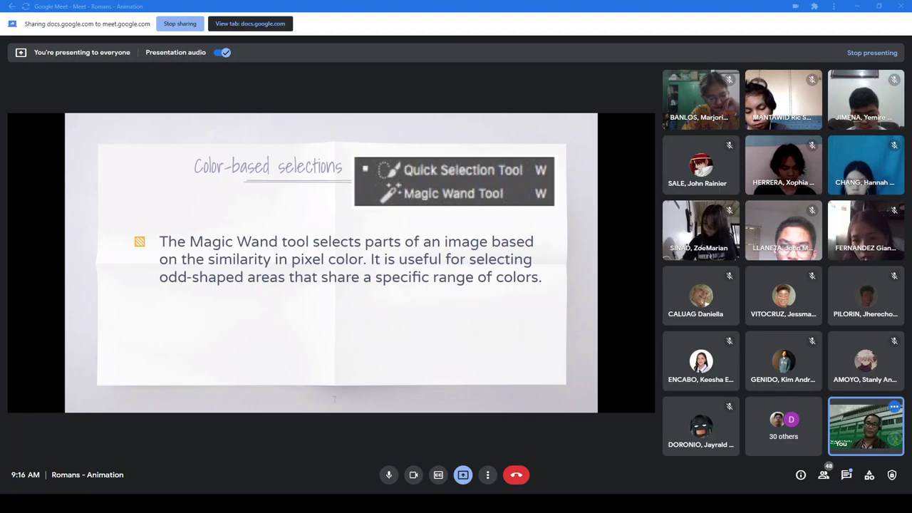
Step back through the builds to the Edge-based selections slide's Quick Selection bullet
key("Right")
key("Left")
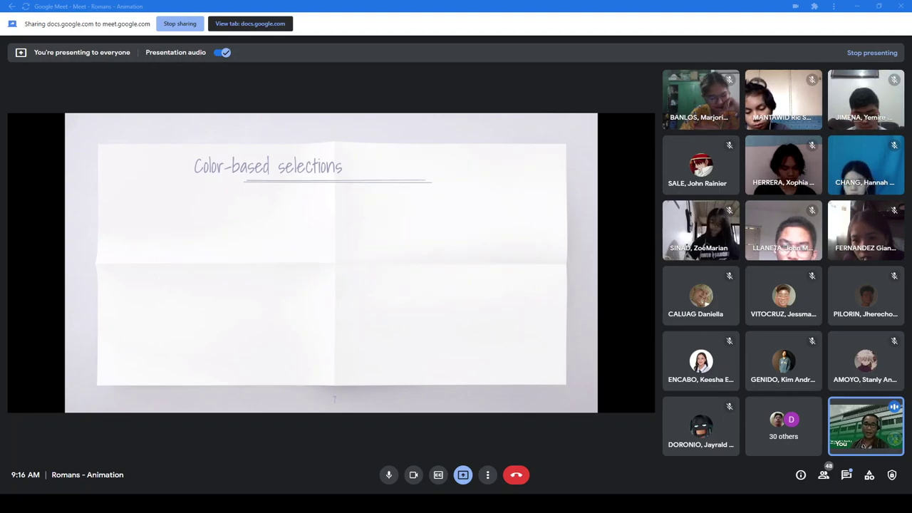
key("Left")
key("Left")
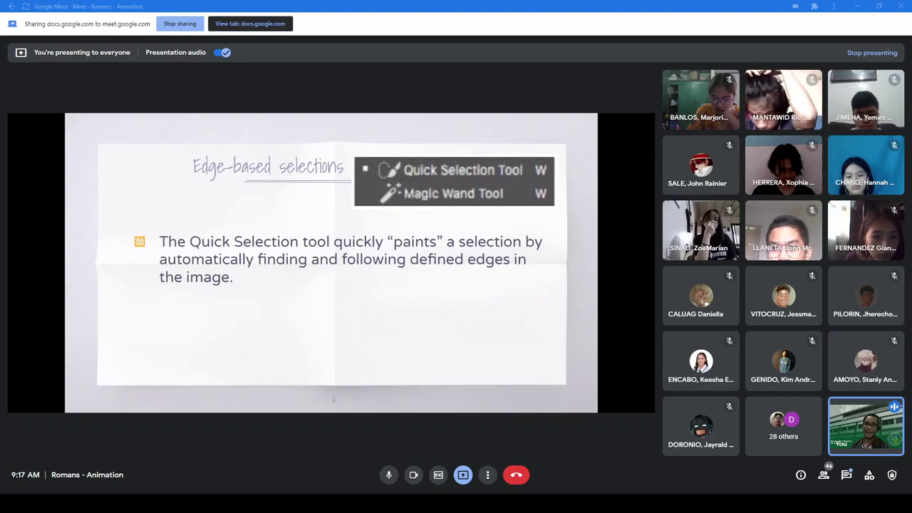
Move forward through the Magic Wand explanation to the Quick Selection sand-dollar slide
key("Right")
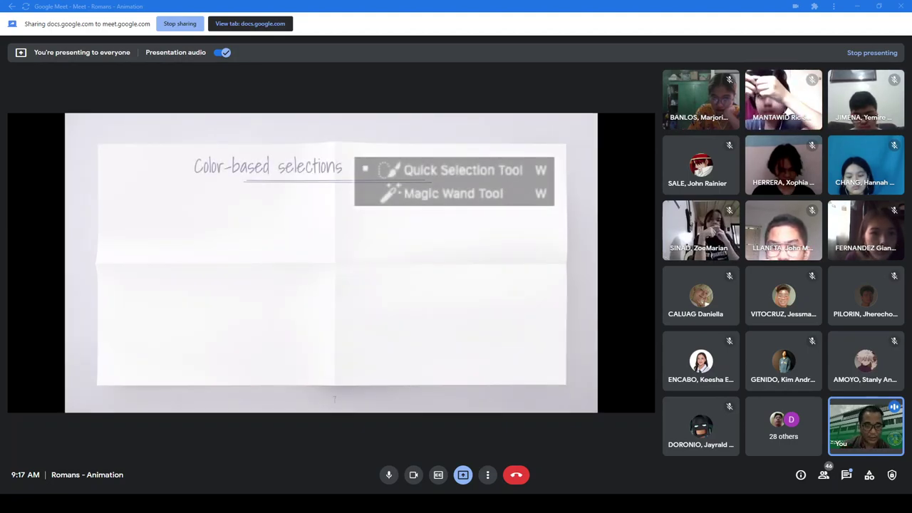
key("Right")
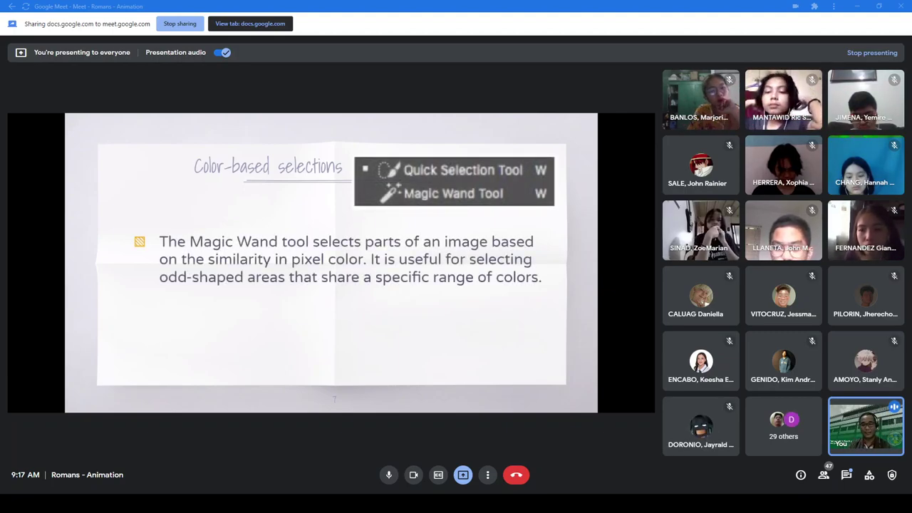
key("Right")
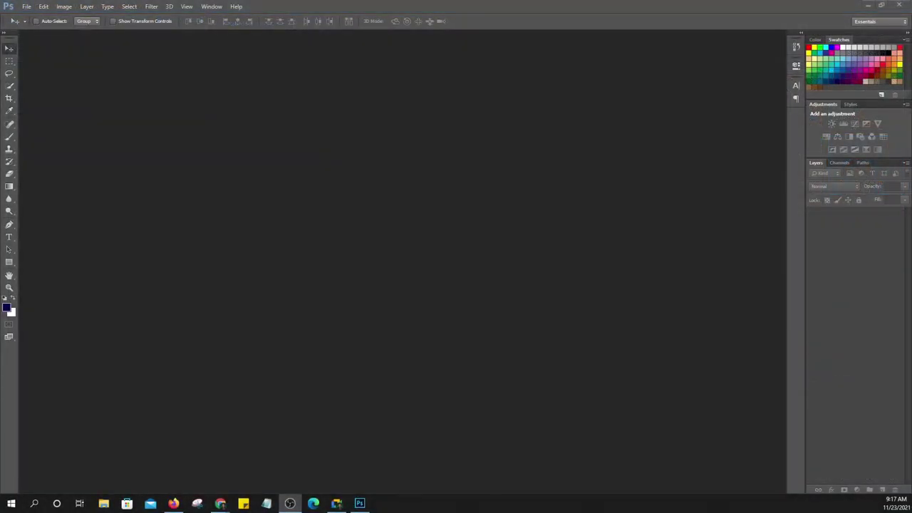
Alt+Tab between Photoshop and the Chrome windows, bringing Photoshop's empty workspace forward
key("alt+Tab")
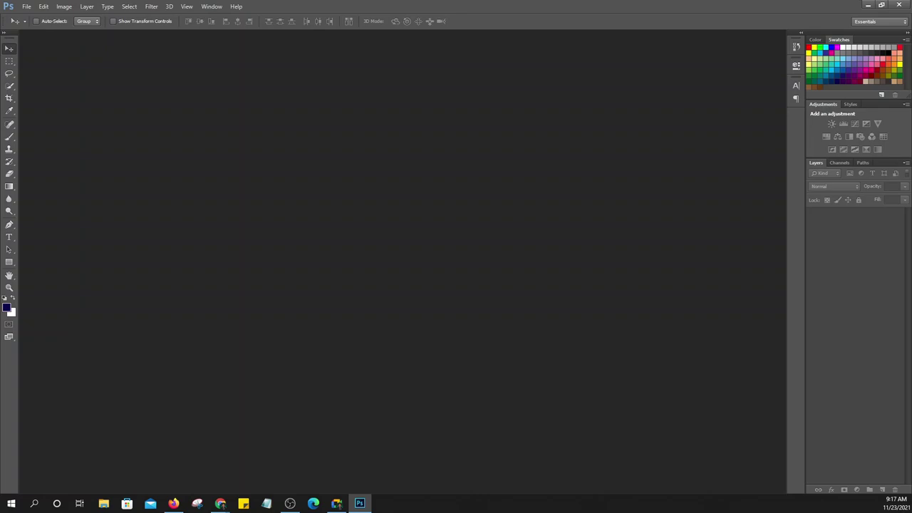
key("alt+Tab")
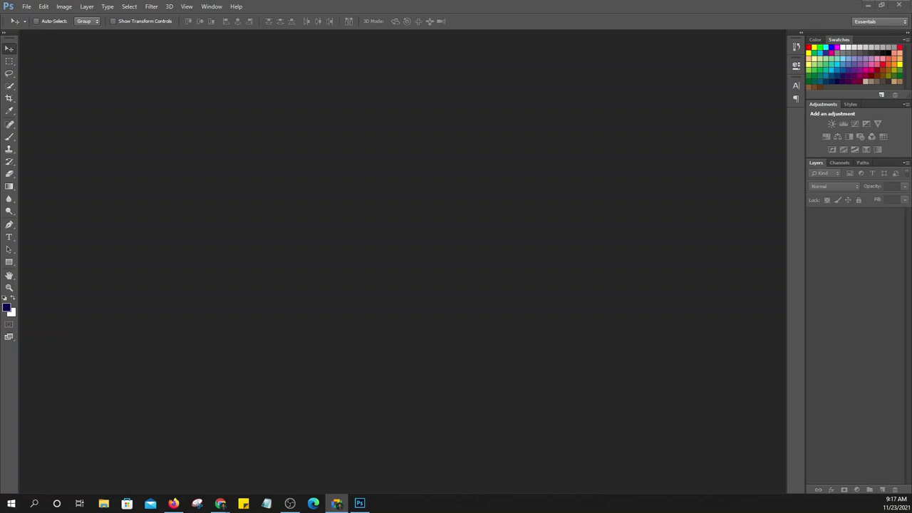
key("alt+Tab")
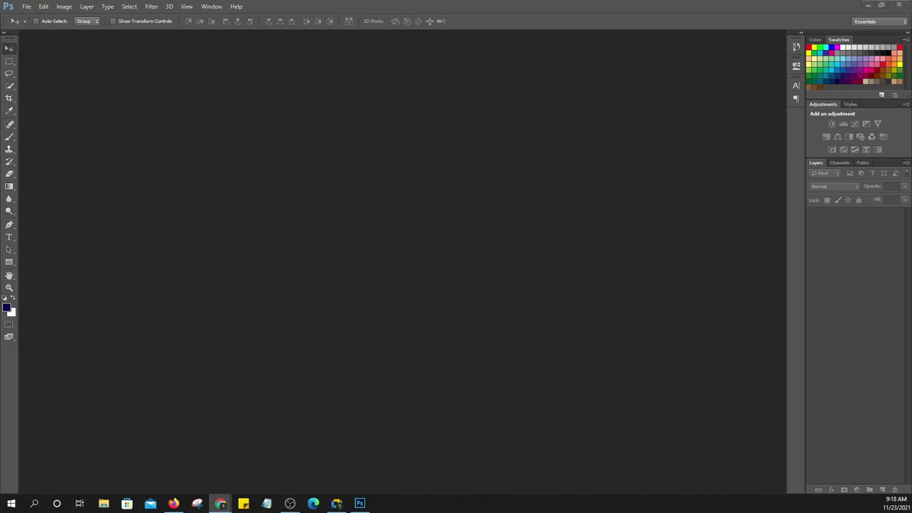
key("alt+Tab")
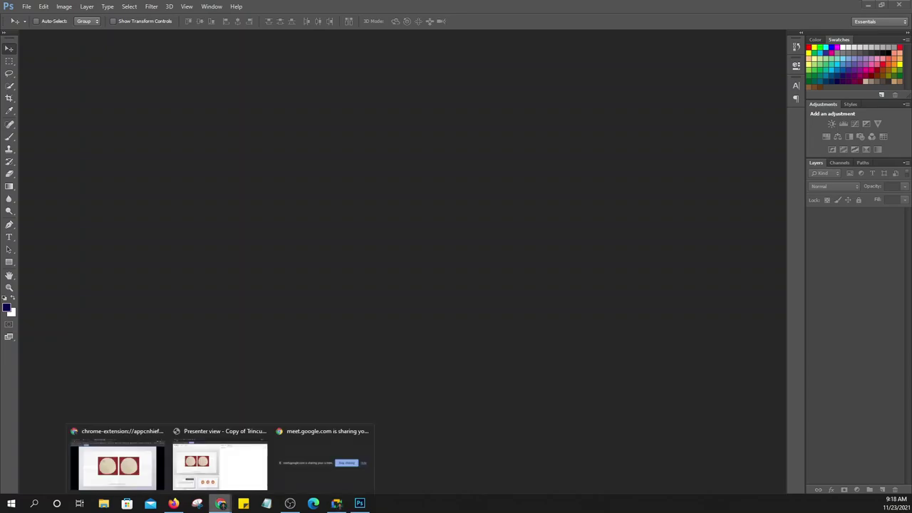
Close the attendance extension page and minimize the Copy of Trinculo slides window
left_click(118, 463)
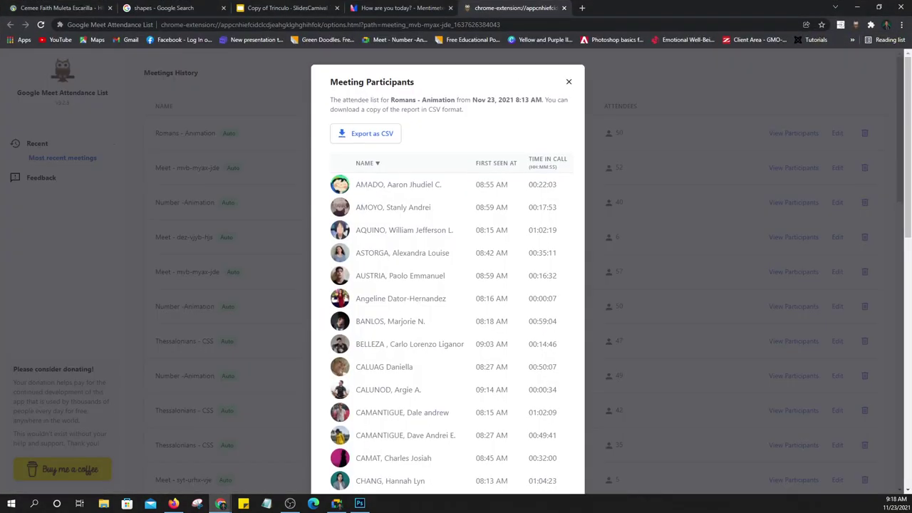
left_click(563, 8)
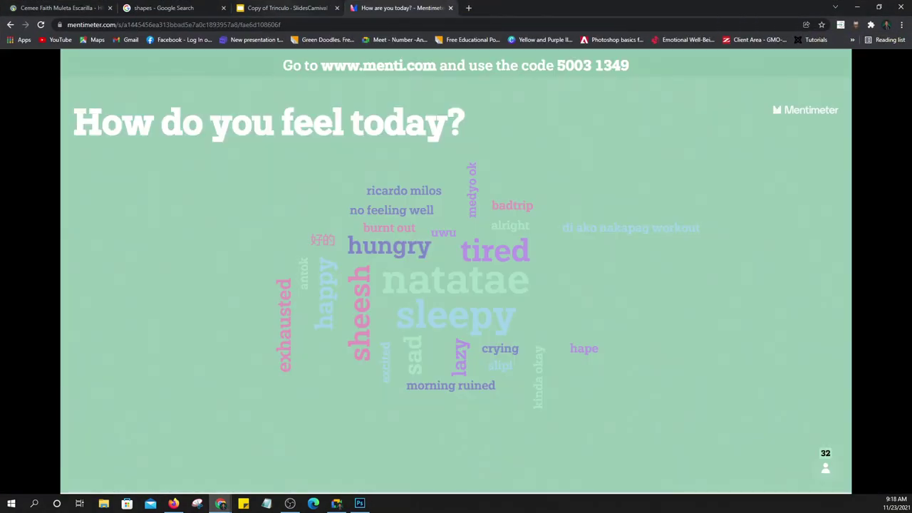
left_click(285, 7)
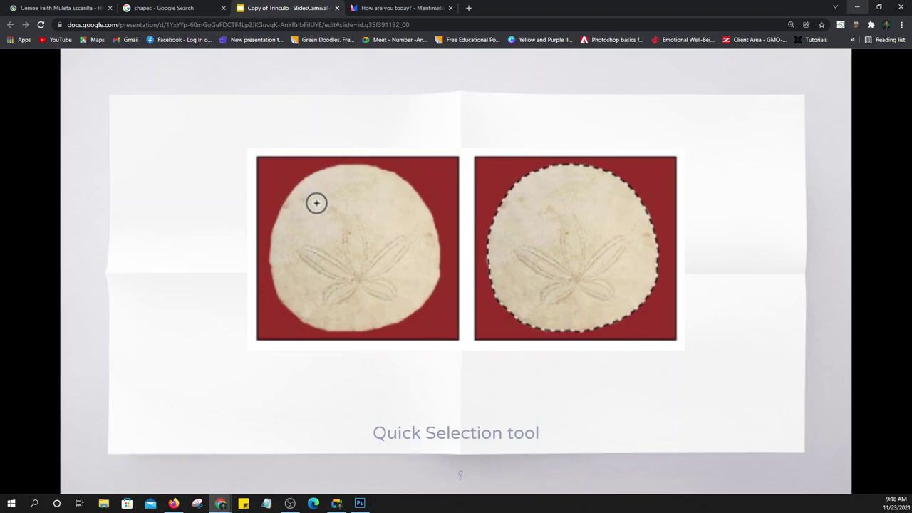
left_click(856, 7)
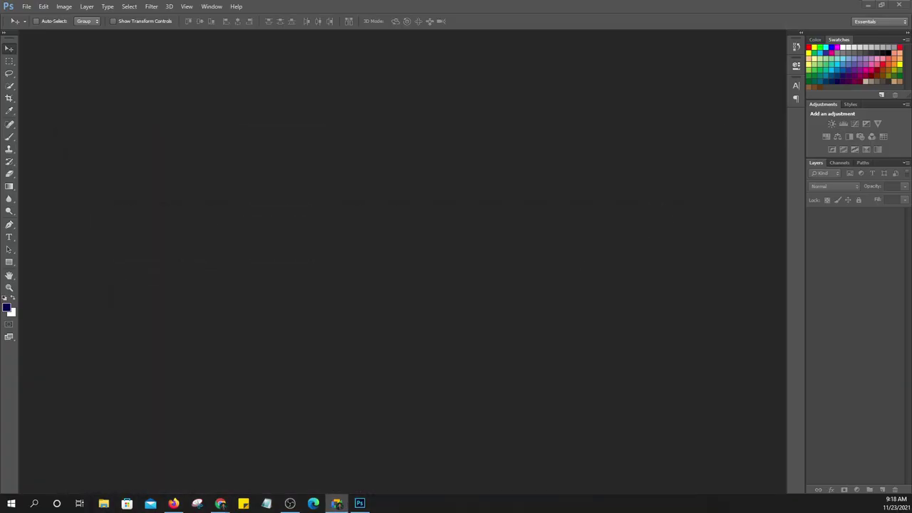
Open 1df5bc43157799.57e52746639b9.jpg from Downloads > SY 2021-2022 > Animation IP > Images
left_click(26, 7)
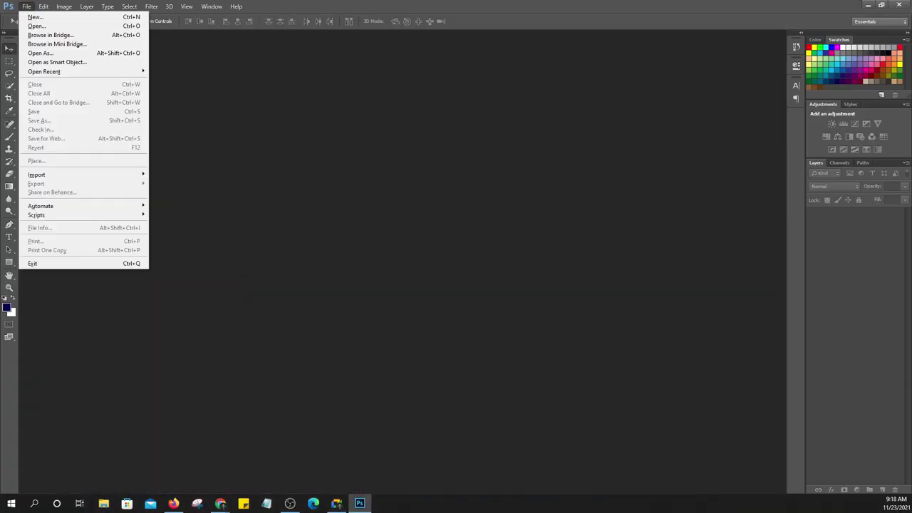
left_click(36, 26)
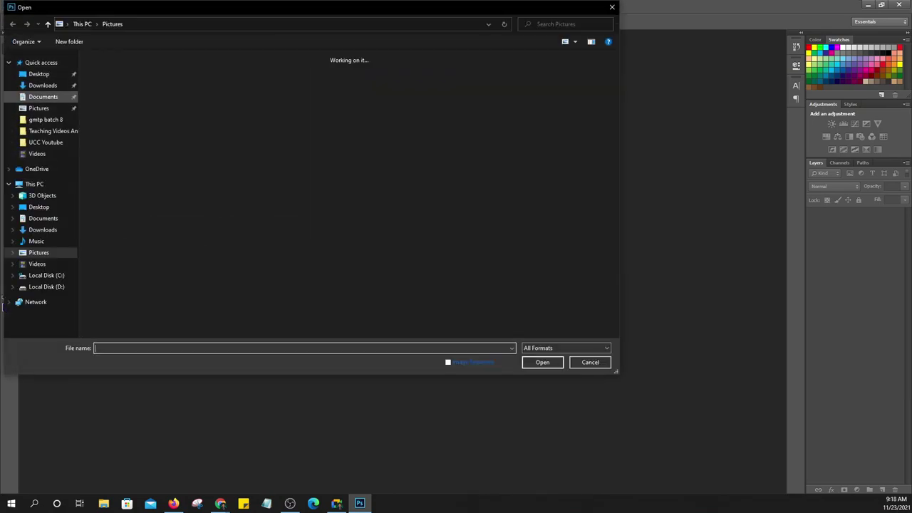
left_click(42, 85)
double_click(164, 99)
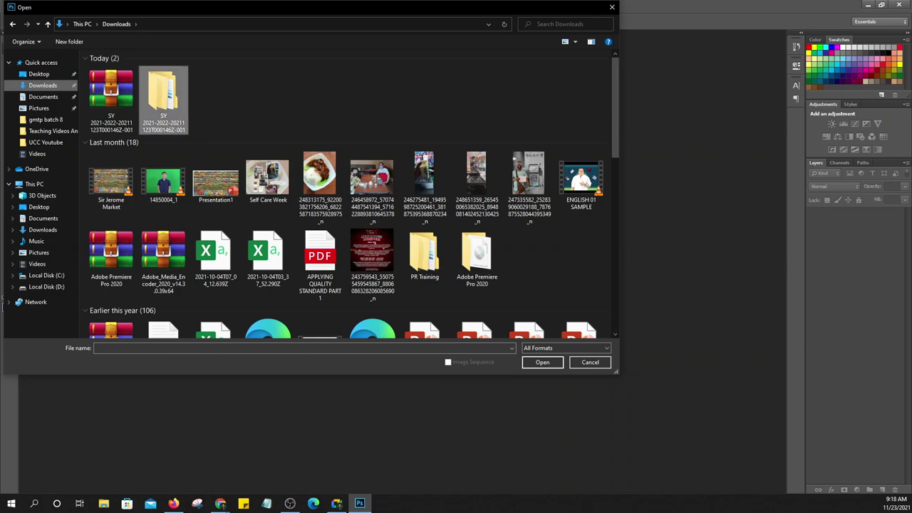
double_click(113, 69)
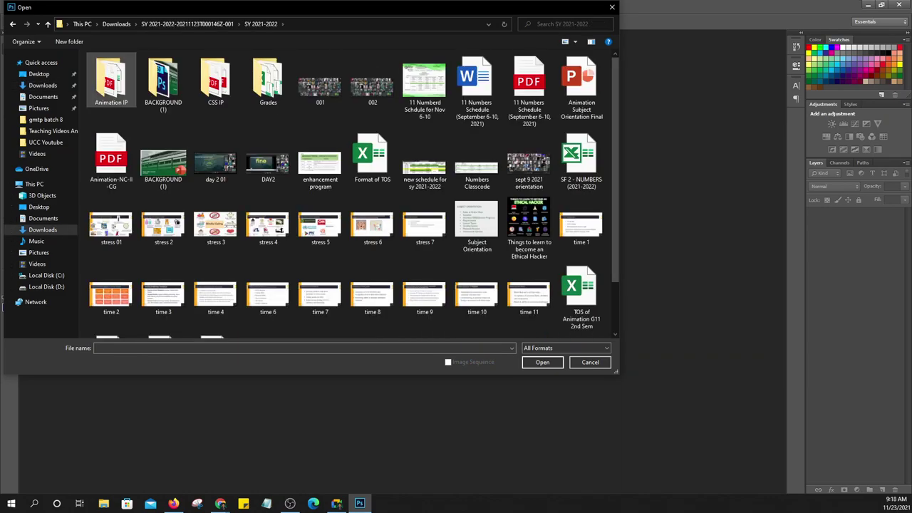
double_click(110, 79)
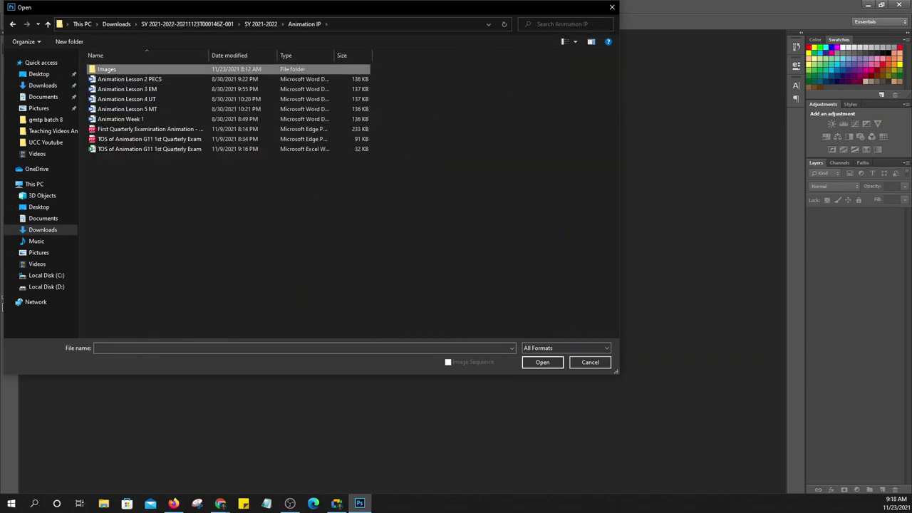
double_click(107, 69)
left_click(110, 81)
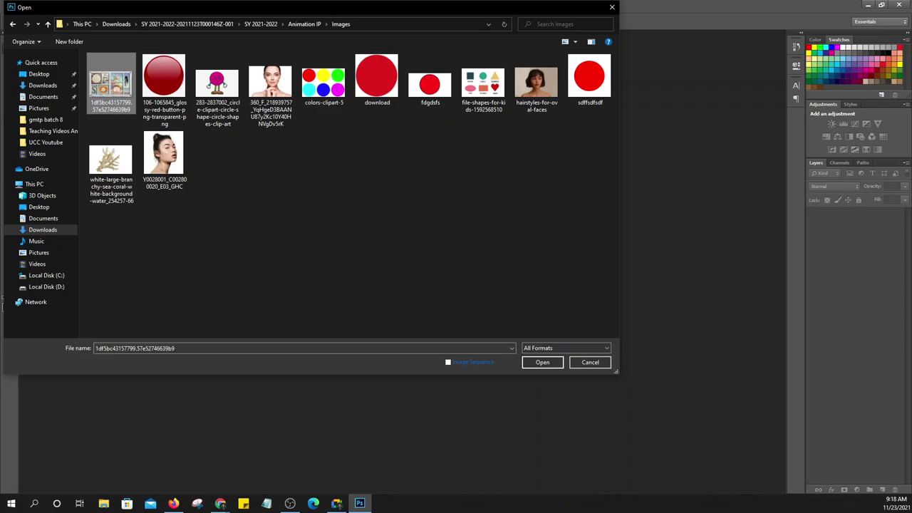
left_click(542, 361)
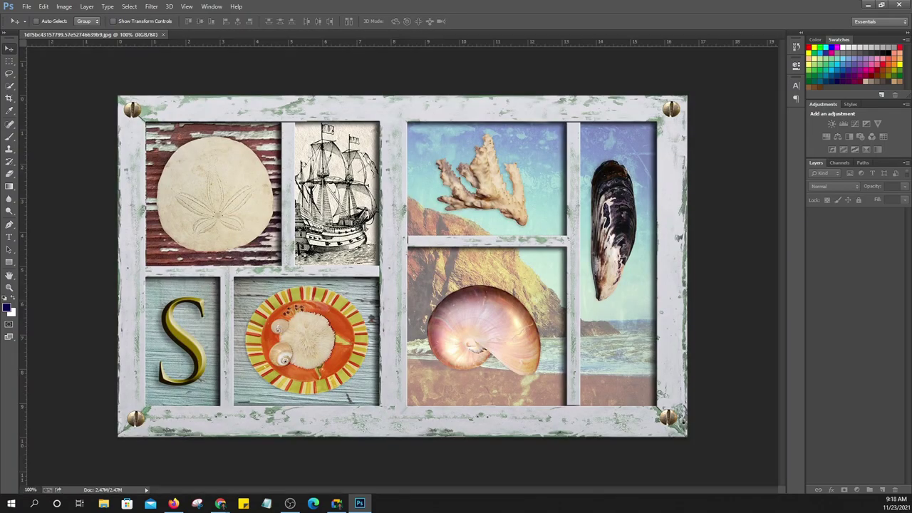
Begin opening files, selecting the red button, circle clipart, portrait and red circle images
left_click(26, 6)
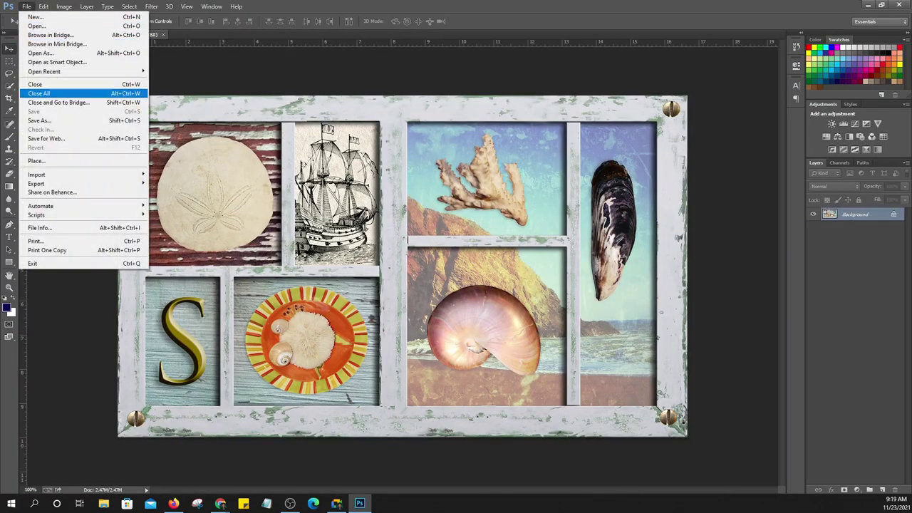
left_click(37, 26)
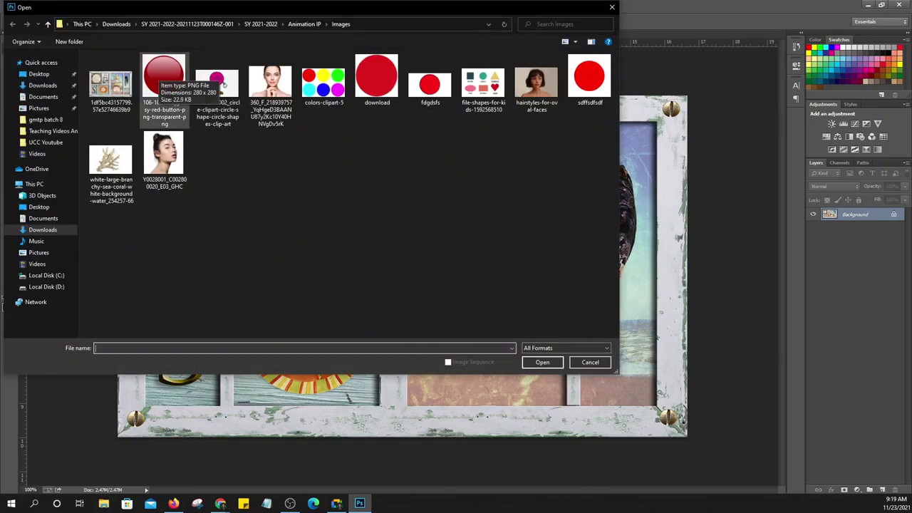
left_click(163, 74)
left_click(217, 82, "ctrl")
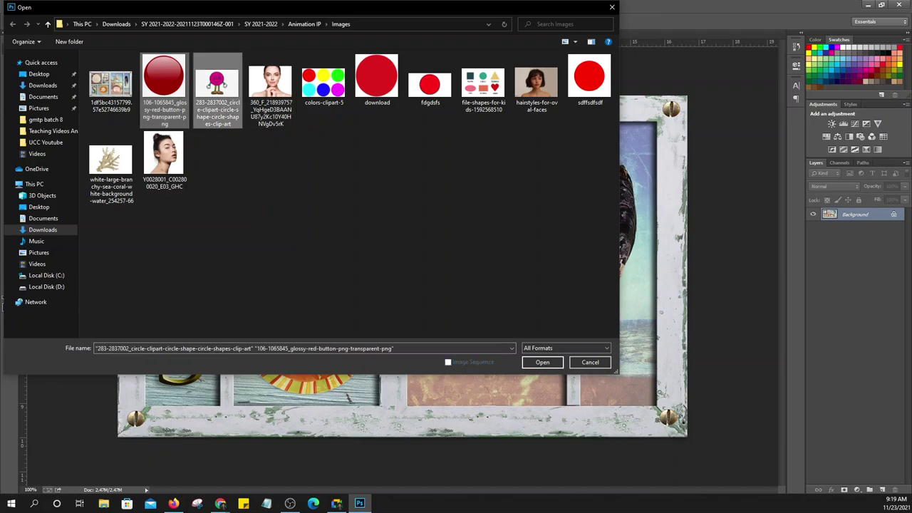
left_click(164, 157, "ctrl")
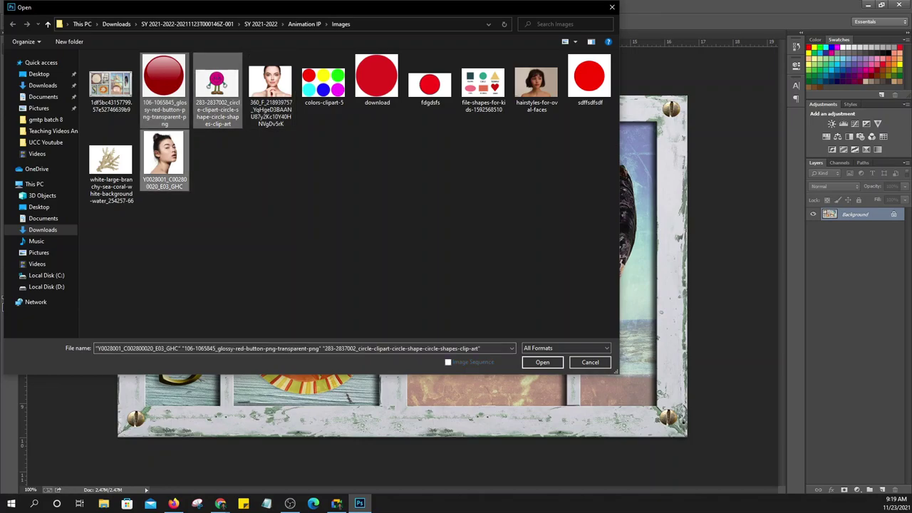
left_click(589, 78, "ctrl")
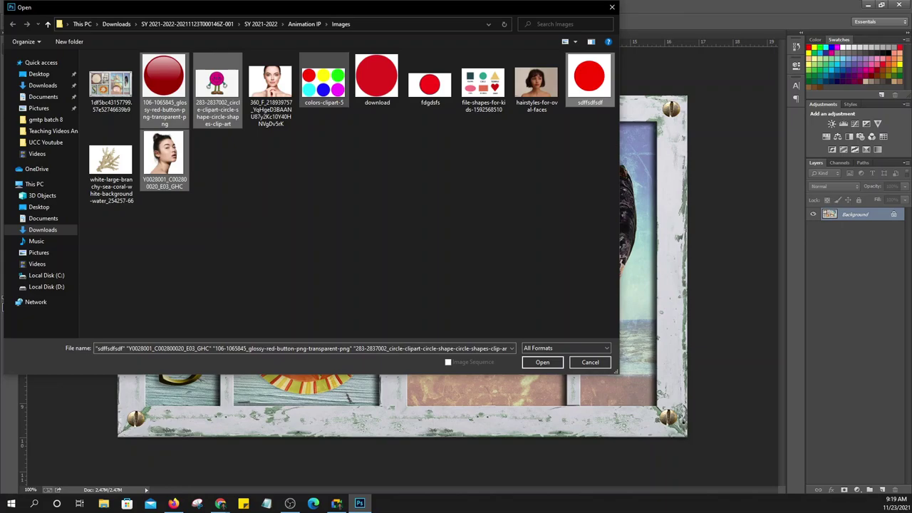
Add shapes-for-kids, sea coral, second portrait and oval-faces images, then open the batch
left_click(484, 82, "ctrl")
left_click(110, 160, "ctrl")
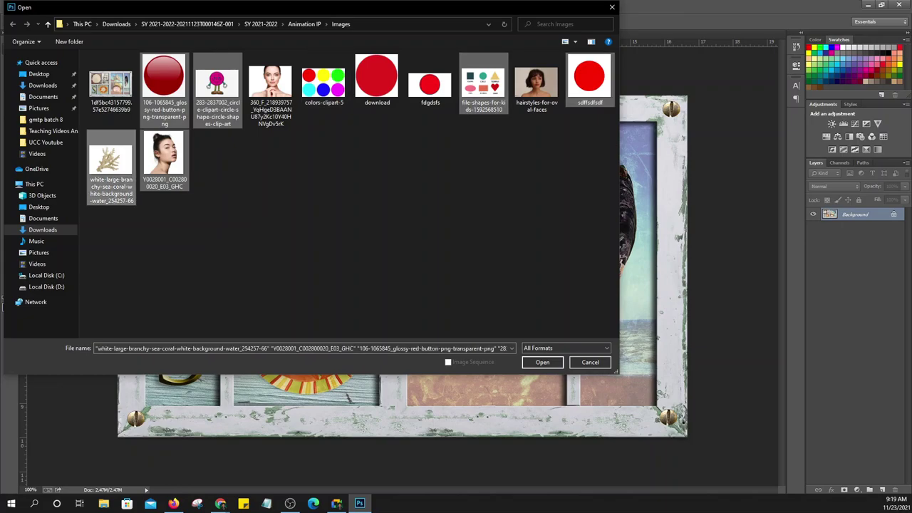
left_click(324, 82, "ctrl")
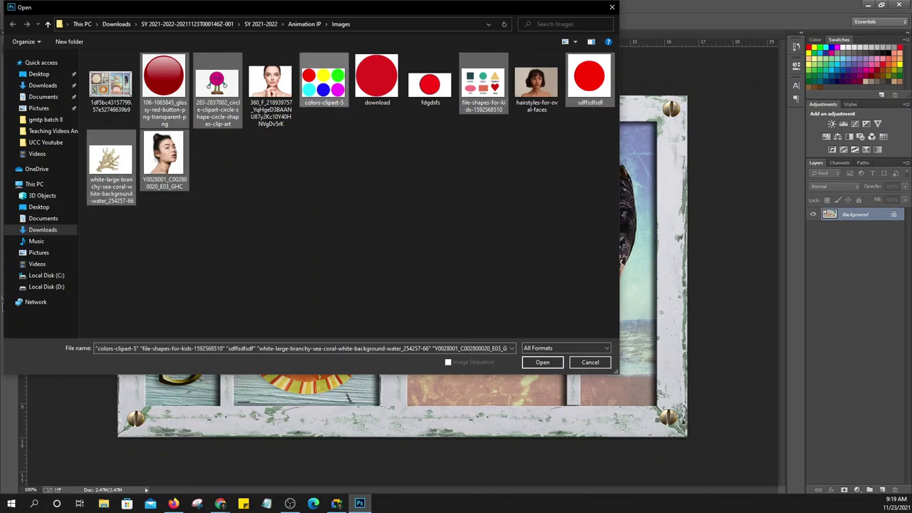
left_click(324, 82, "ctrl")
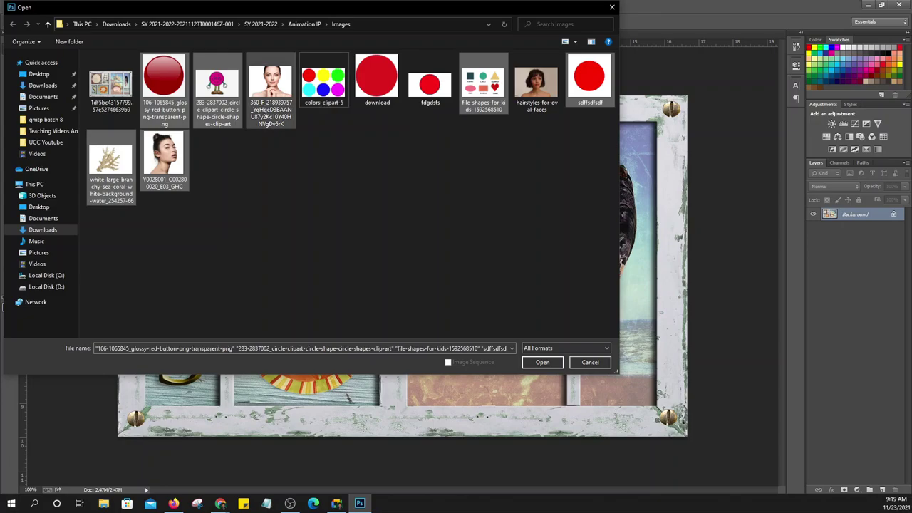
left_click(270, 86, "ctrl")
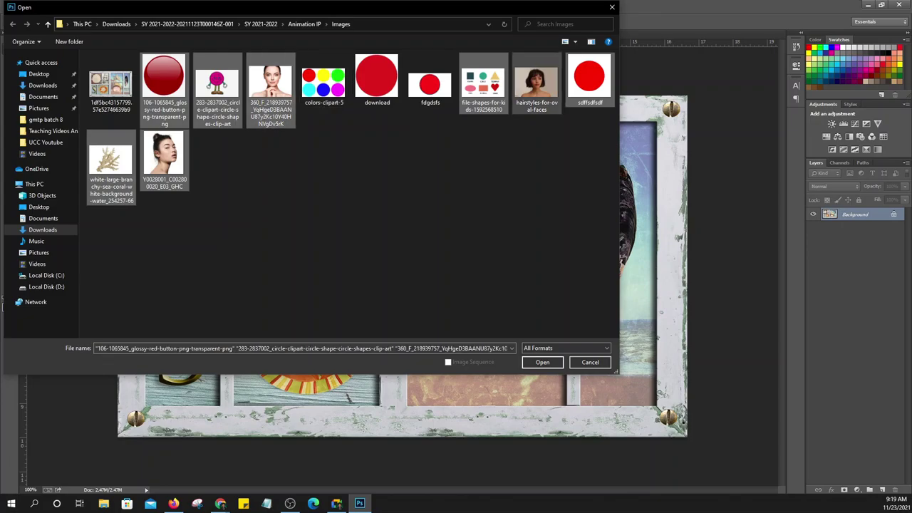
left_click(536, 86, "ctrl")
left_click(542, 362)
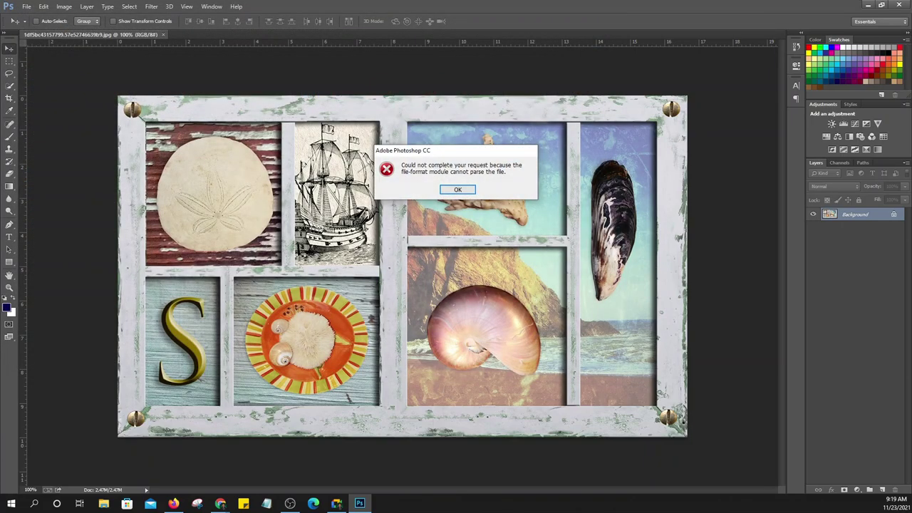
Dismiss the file-parse error and cycle through the sea coral, hairstyles portrait and shapes chart images
key("Return")
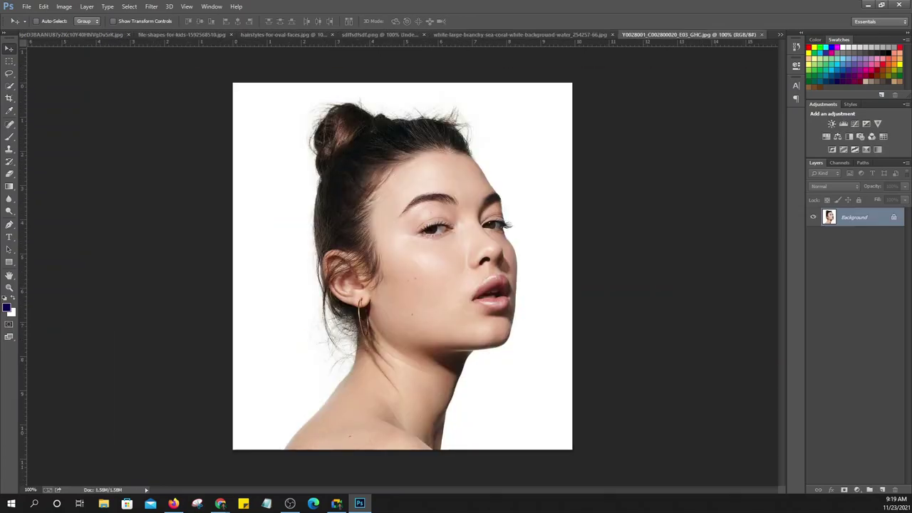
key("ctrl+shift+Tab")
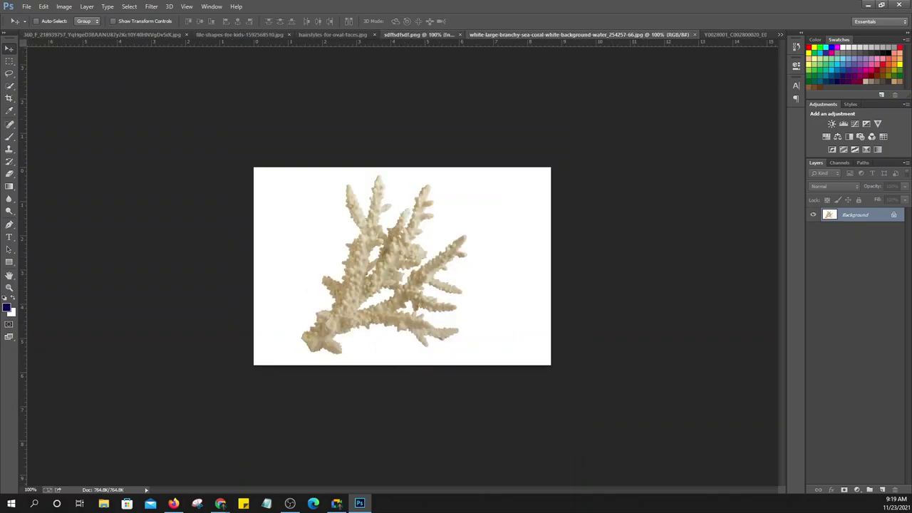
key("ctrl+shift+Tab")
key("ctrl+shift+Tab")
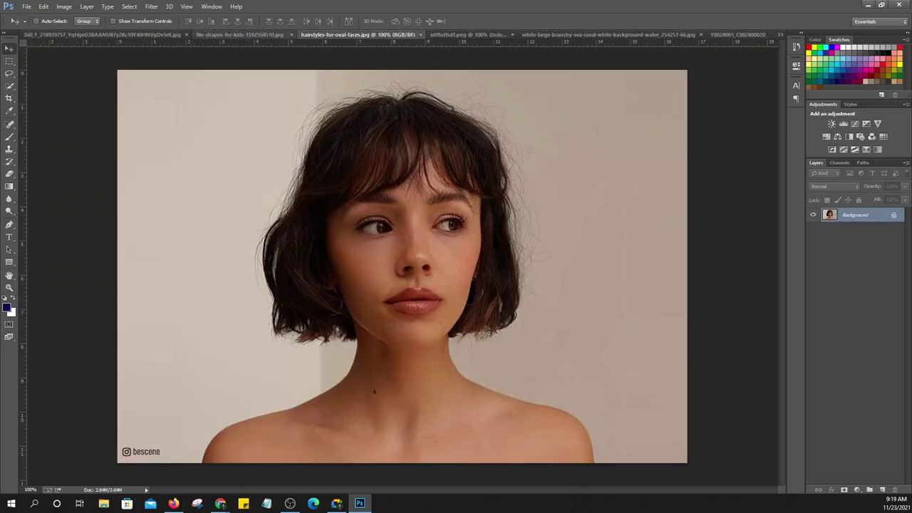
key("ctrl+shift+Tab")
key("ctrl+shift+Tab")
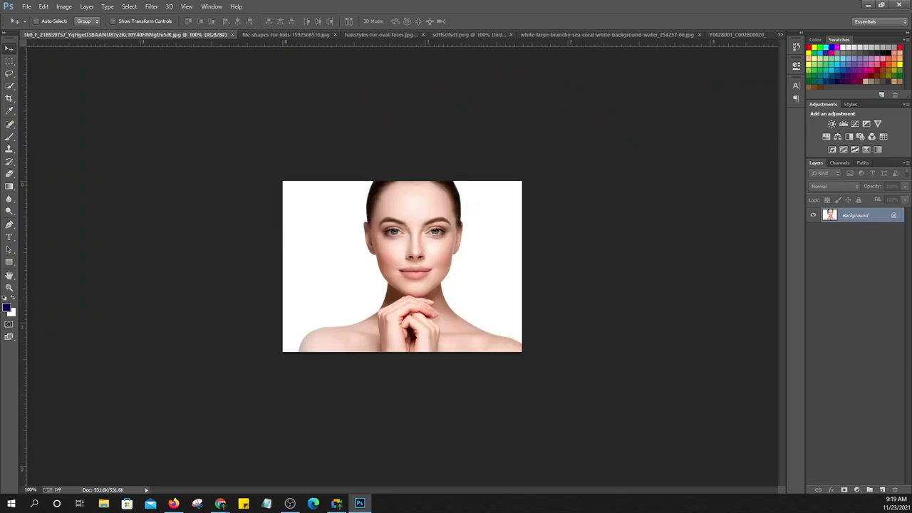
key("alt+Tab")
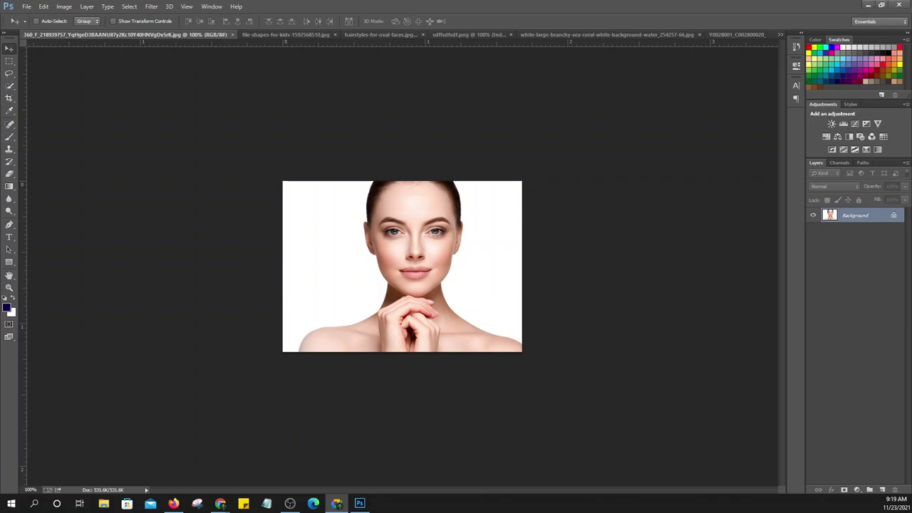
key("ctrl+Tab")
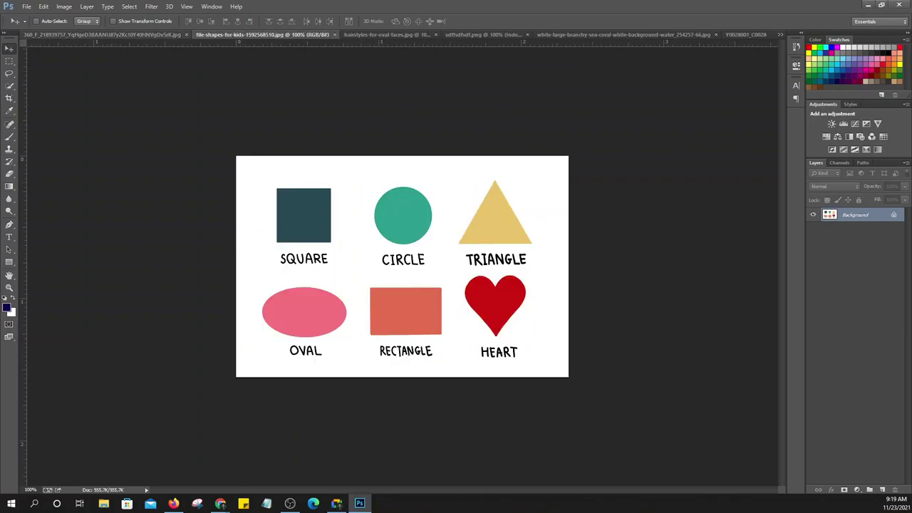
key("ctrl+shift+Tab")
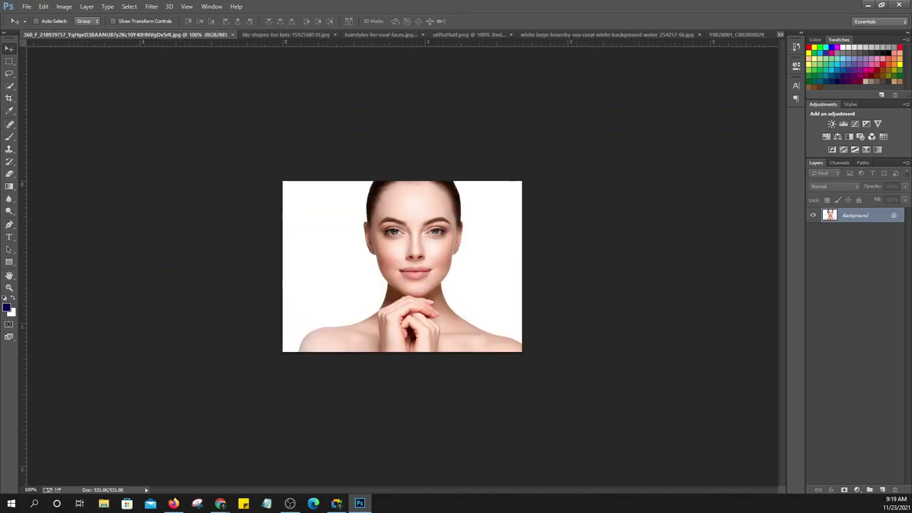
Bring the seashell collage image to the front from the open-documents list
left_click(780, 35)
left_click(615, 99)
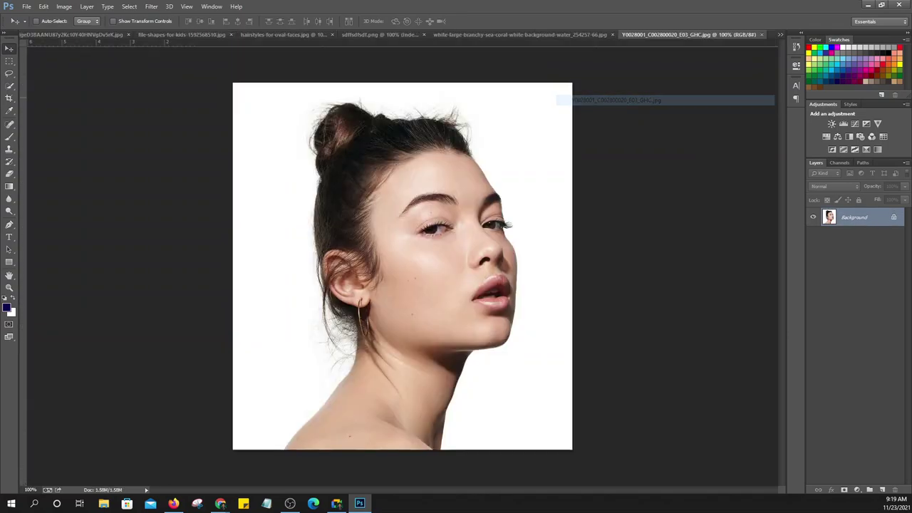
left_click(780, 34)
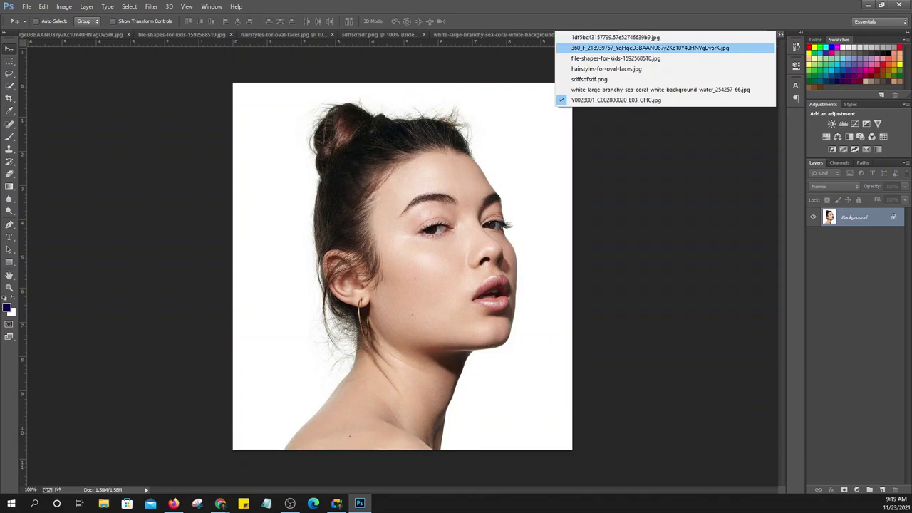
left_click(615, 37)
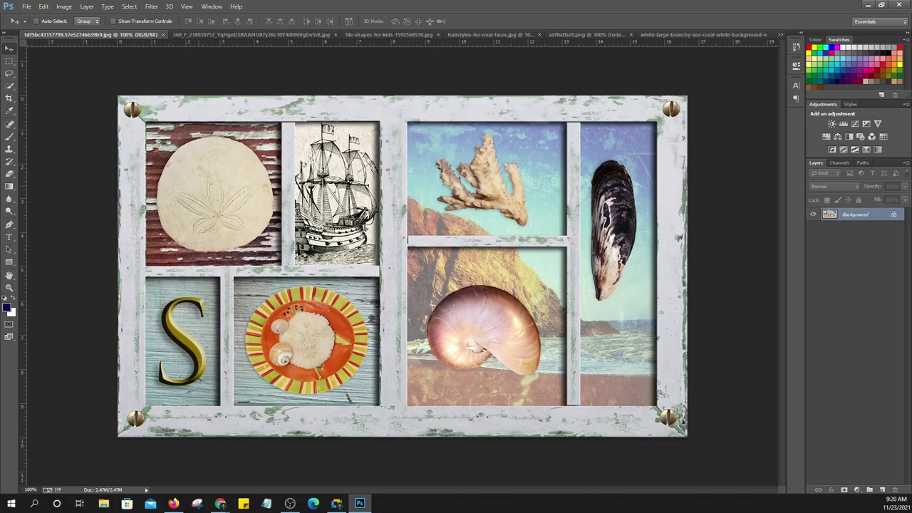
Zoom in on the collage's sand dollar and float the Tools panel over the image
scroll(260, 196, "up", 3)
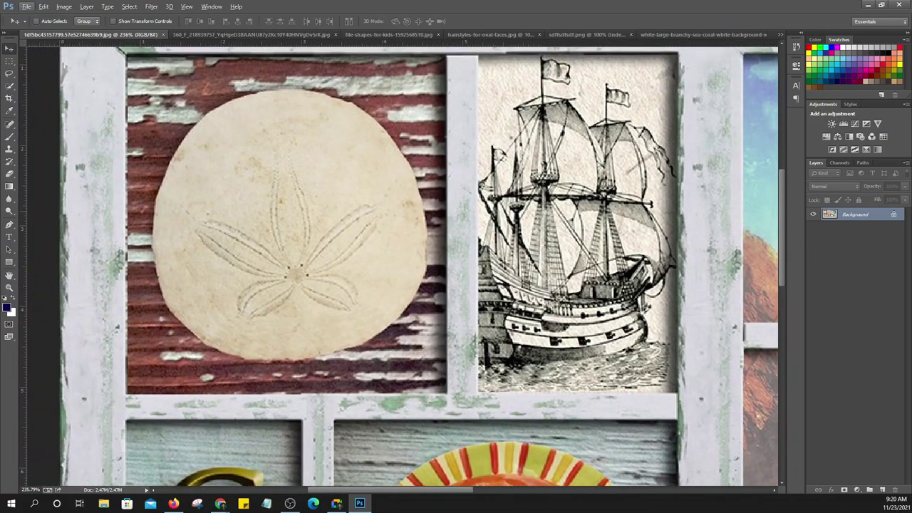
left_click_drag(356, 249, 520, 377)
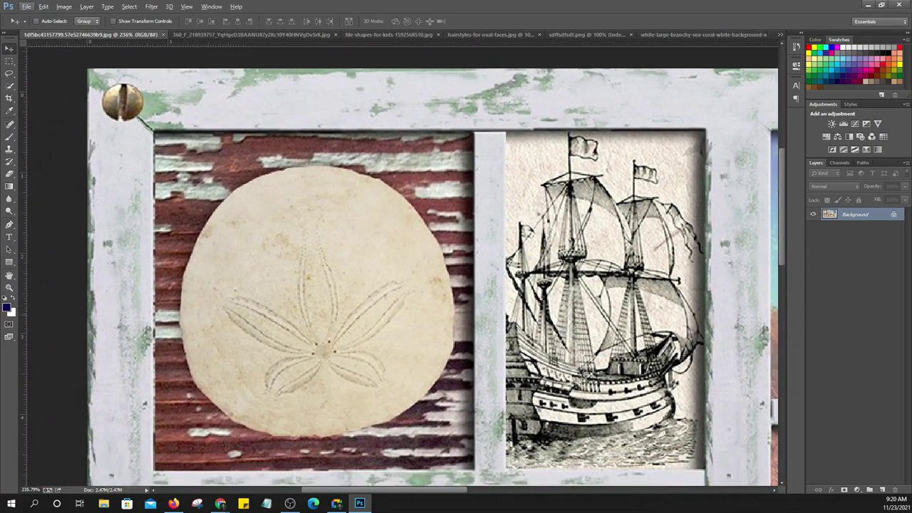
mouse_move(428, 285)
left_mouse_down()
mouse_move(454, 290)
mouse_move(467, 256)
left_mouse_up()
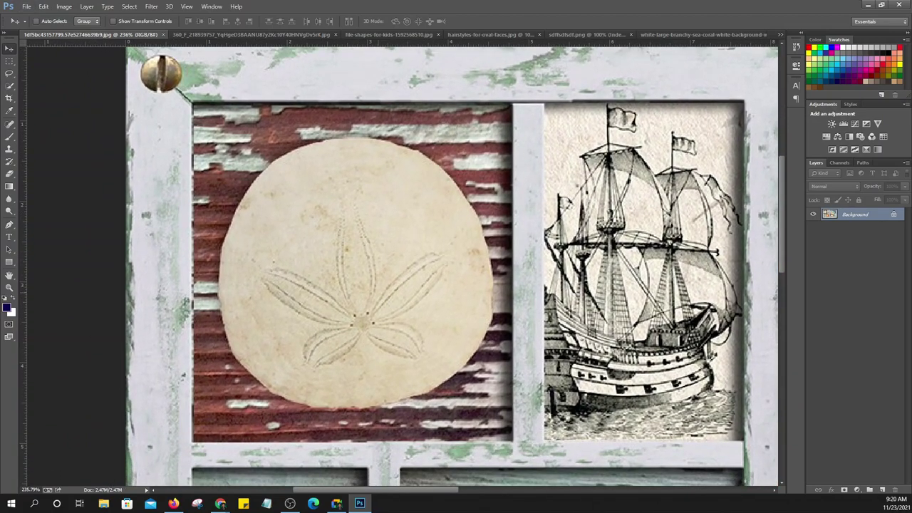
scroll(322, 287, "up", 2)
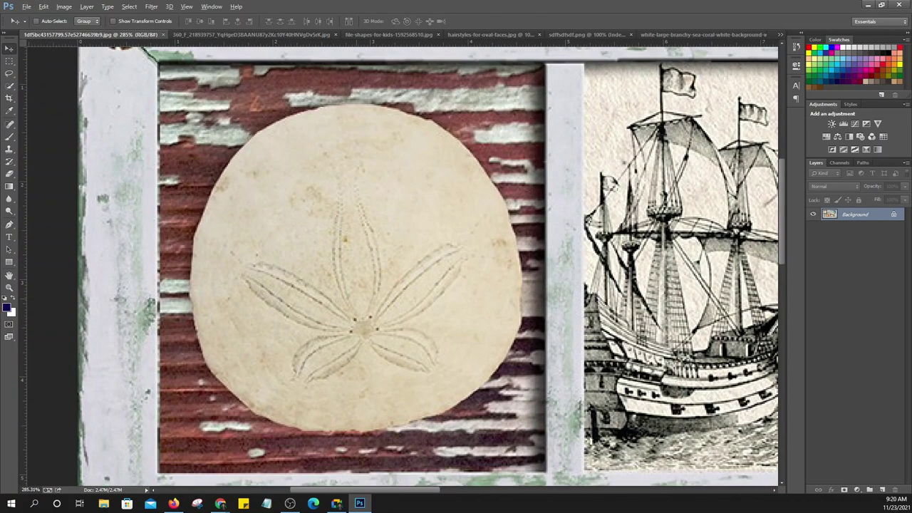
scroll(342, 292, "up", 1)
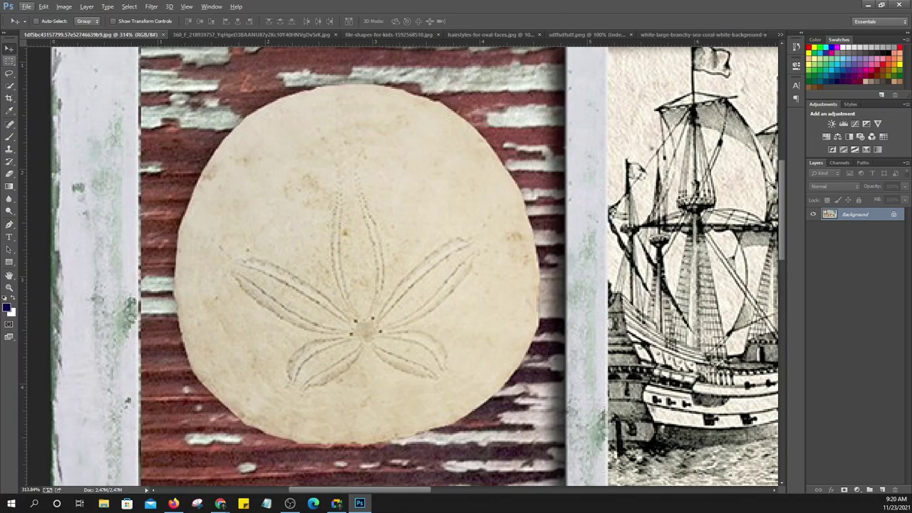
mouse_move(9, 44)
left_mouse_down()
mouse_move(94, 74)
mouse_move(96, 66)
left_mouse_up()
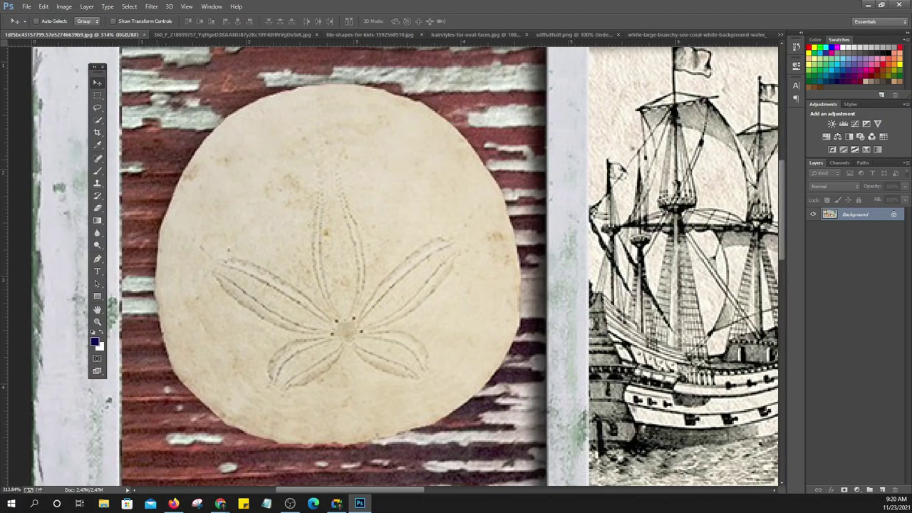
Preview the Marquee, Lasso and Quick Selection tool groups in the floating Tools panel
left_click_drag(80, 66, 74, 67)
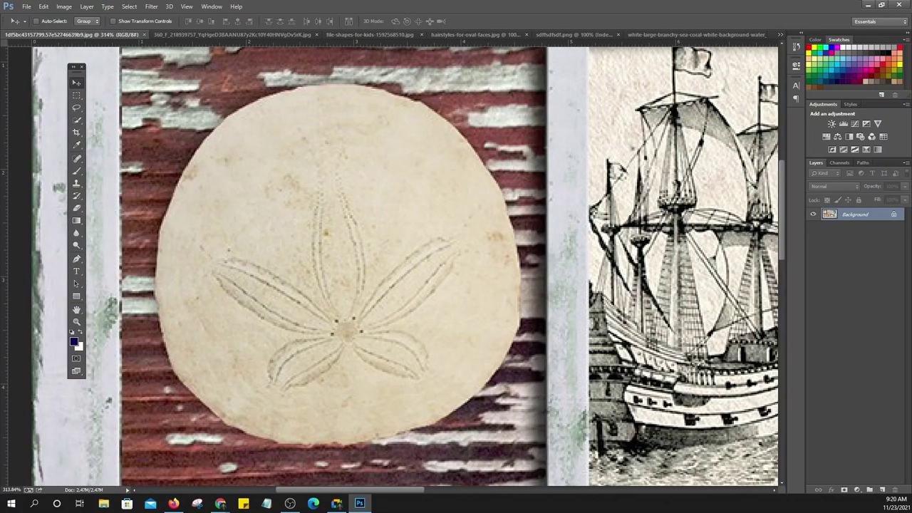
left_click(76, 94)
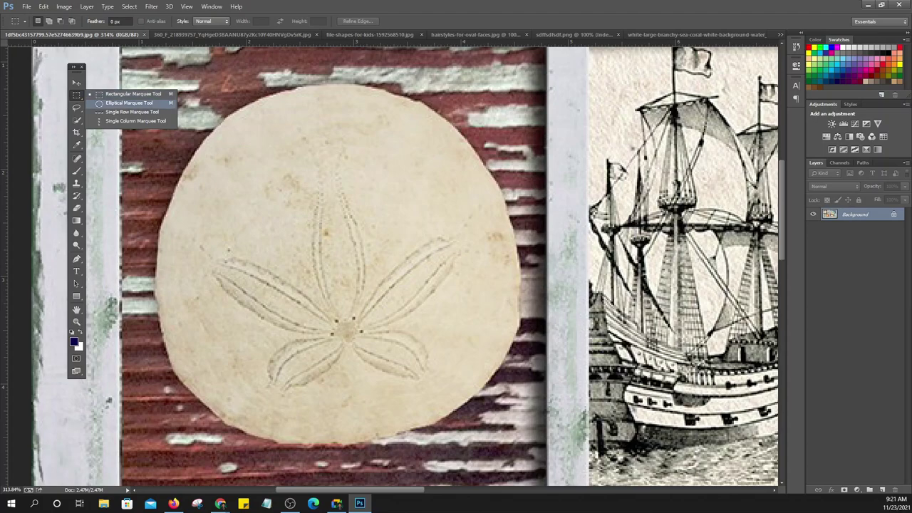
left_click(76, 107)
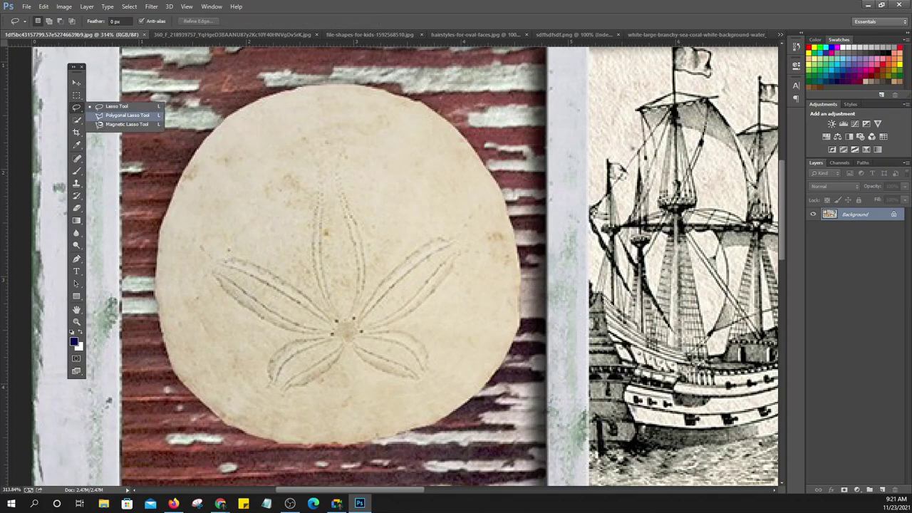
left_click(76, 120)
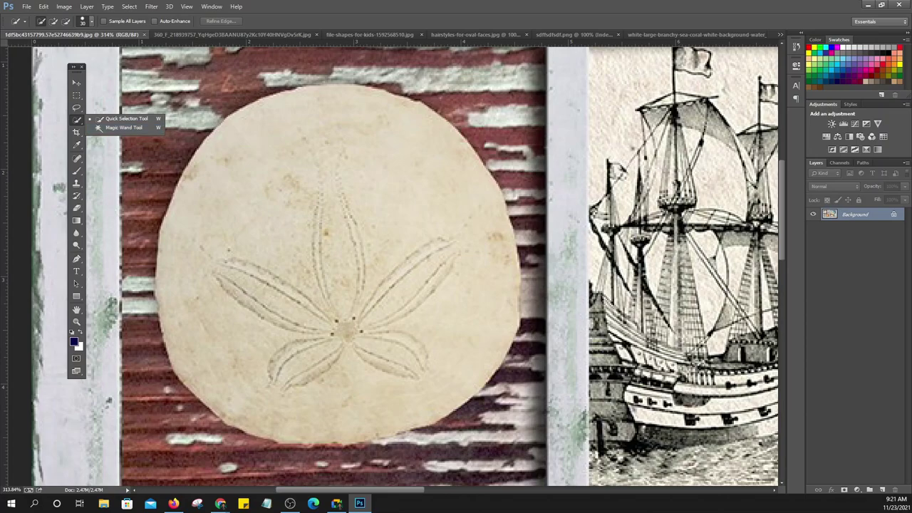
Check the Chrome slide on quick selection, then keep the Quick Selection Tool active
left_click(220, 503)
left_click(118, 464)
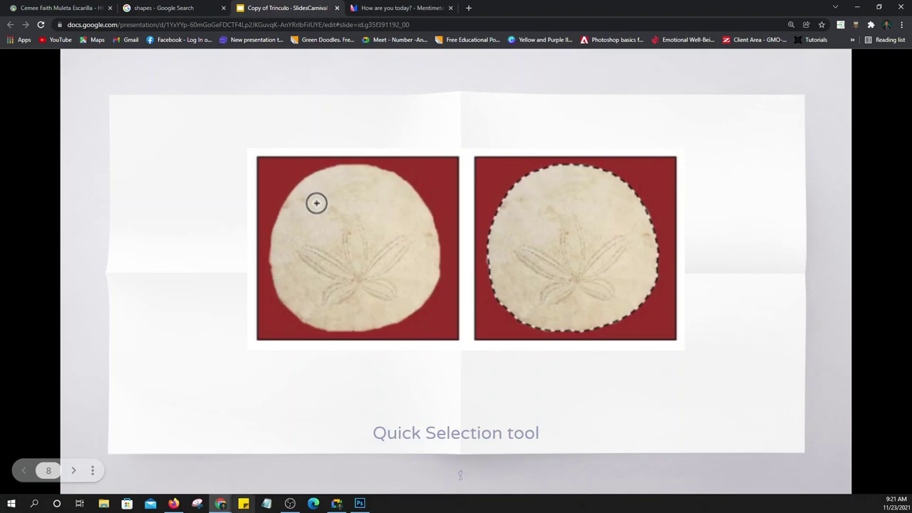
left_click(856, 7)
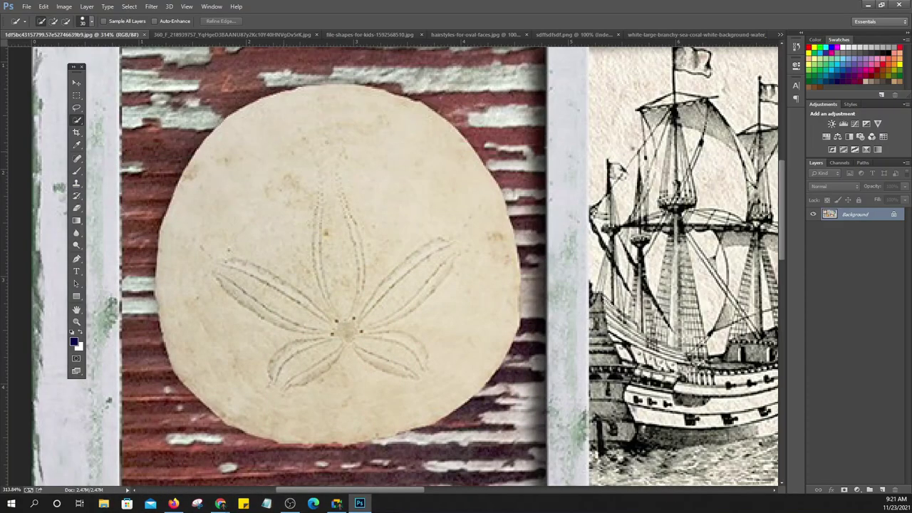
right_click(77, 120)
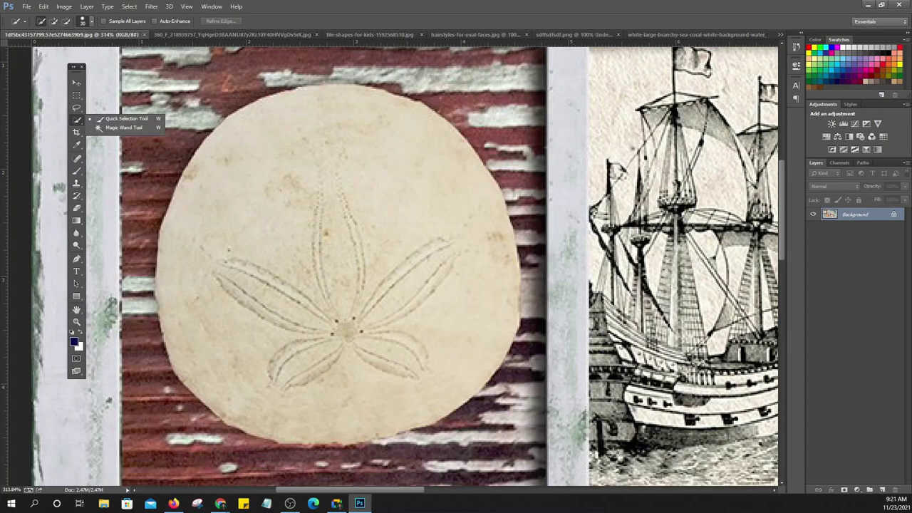
left_click(125, 118)
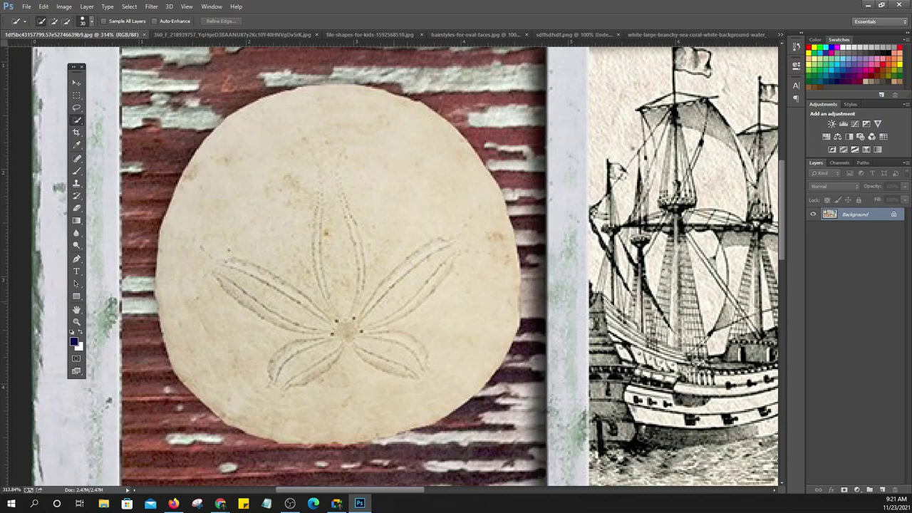
Brush a Quick Selection over the sand dollar, redock the tools, and set brush size 19 px
left_click_drag(342, 263, 407, 433)
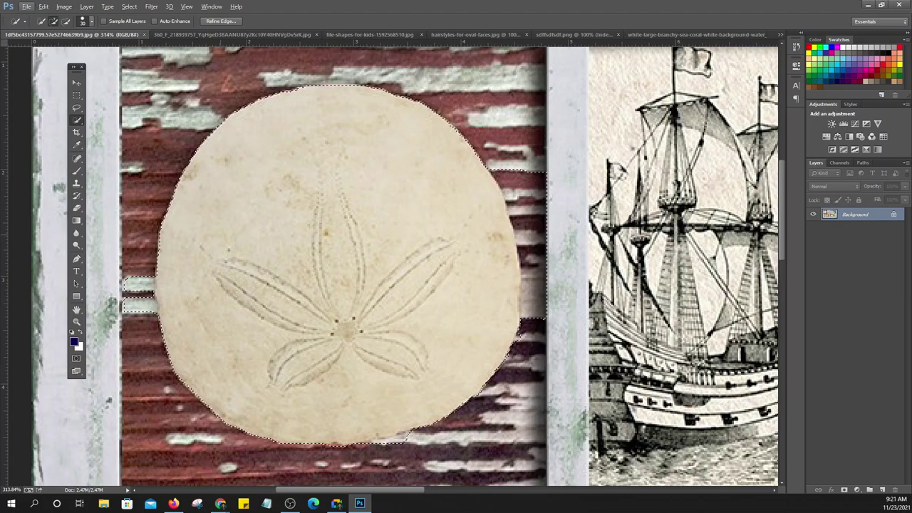
scroll(232, 258, "up", 3)
scroll(232, 257, "up", 1)
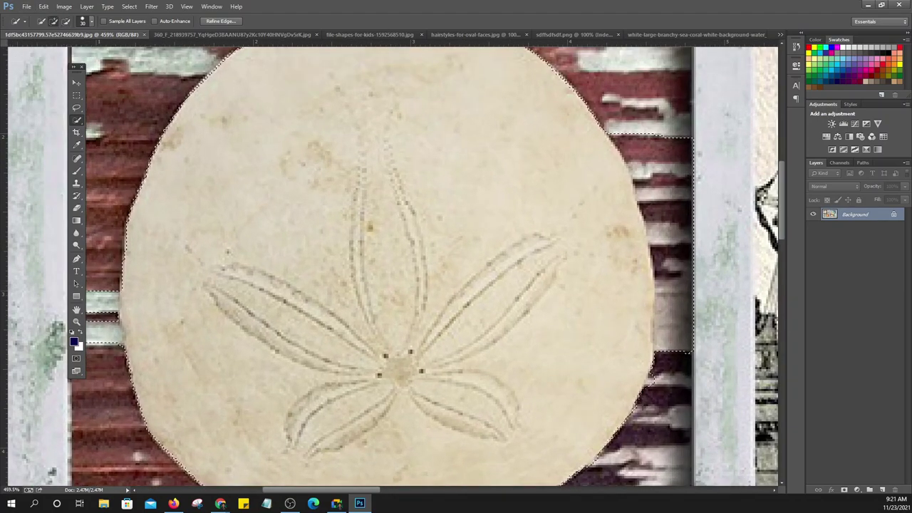
mouse_move(77, 66)
left_mouse_down()
mouse_move(7, 50)
mouse_move(47, 49)
left_mouse_up()
left_click(91, 21)
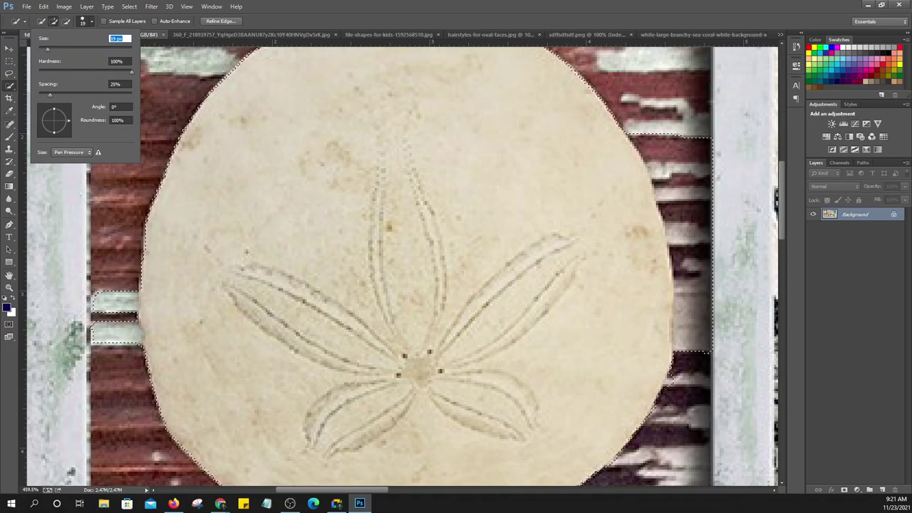
key("Return")
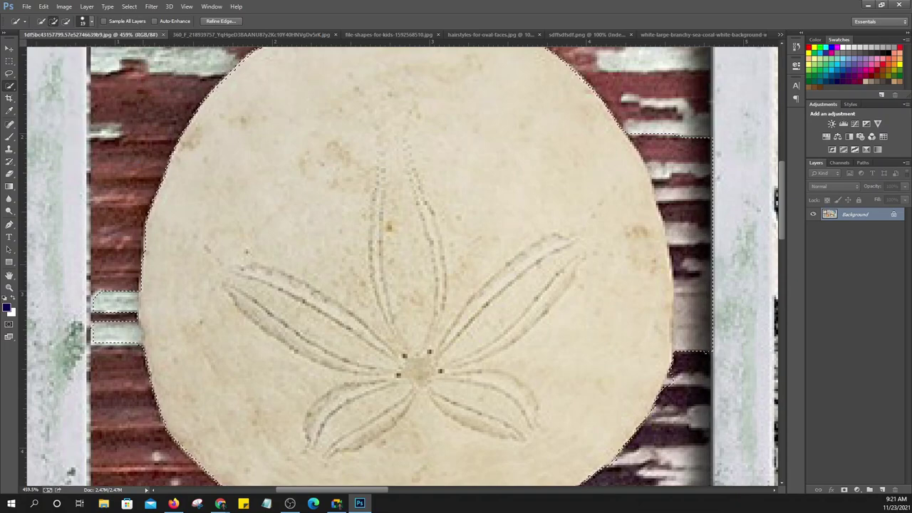
scroll(403, 266, "down", 1)
scroll(143, 349, "up", 1)
scroll(142, 349, "up", 1)
scroll(143, 348, "up", 1)
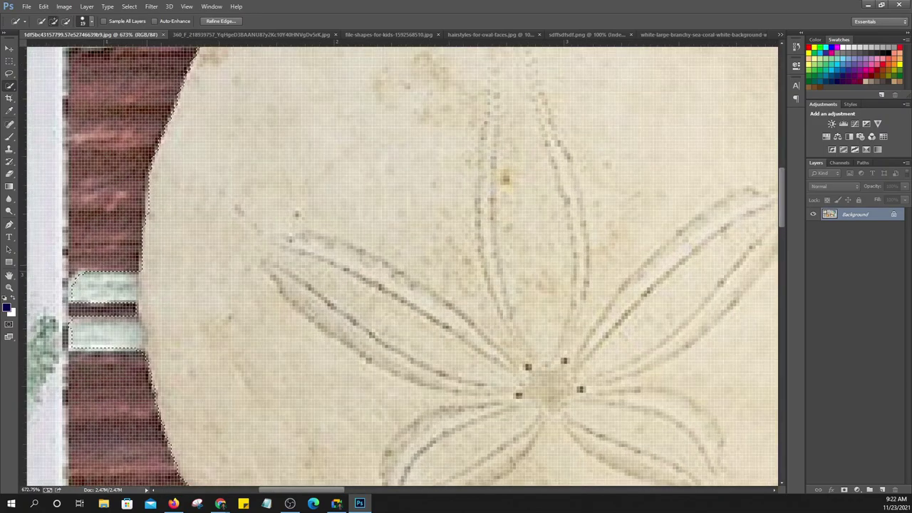
scroll(143, 349, "up", 1)
scroll(146, 349, "down", 1)
scroll(146, 349, "down", 1)
scroll(146, 349, "down", 1)
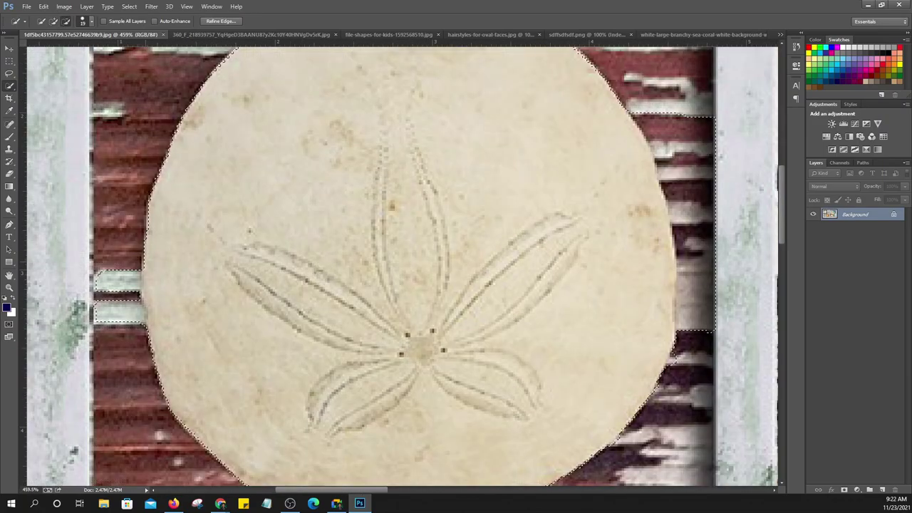
left_click_drag(146, 349, 170, 302)
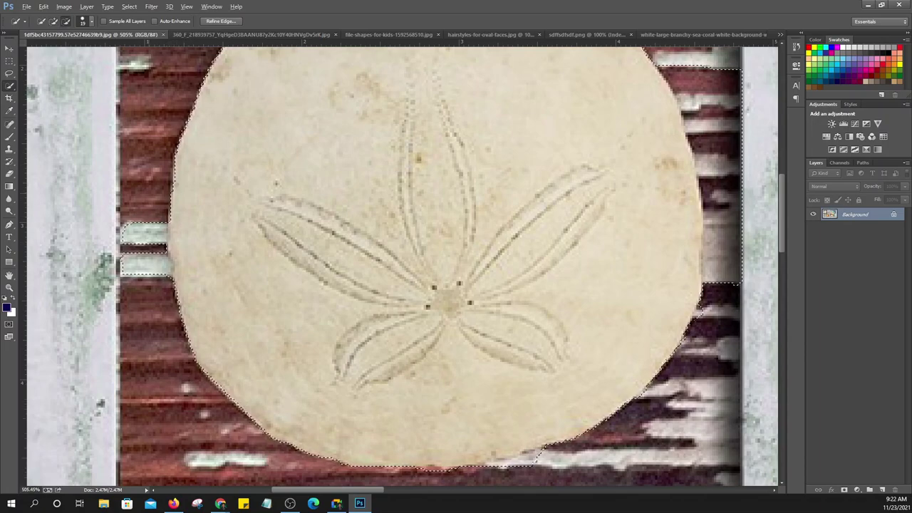
scroll(148, 242, "up", 1)
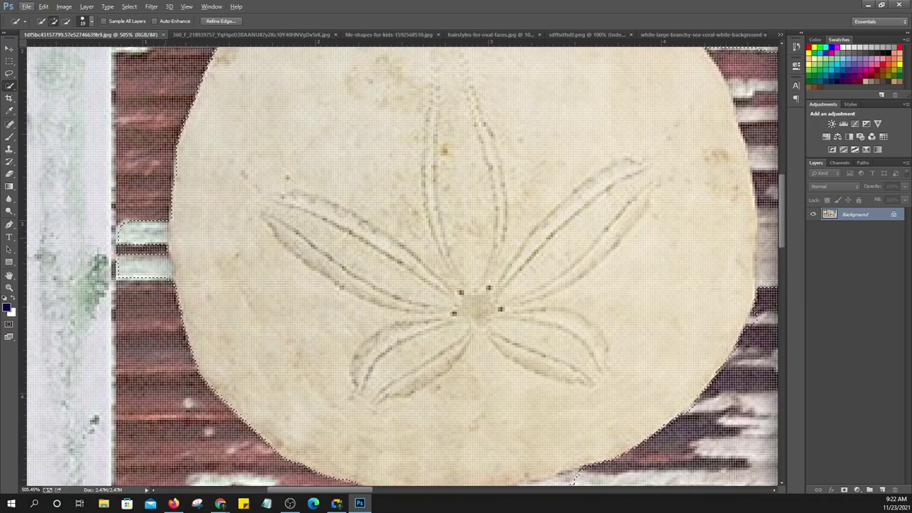
scroll(171, 239, "down", 1)
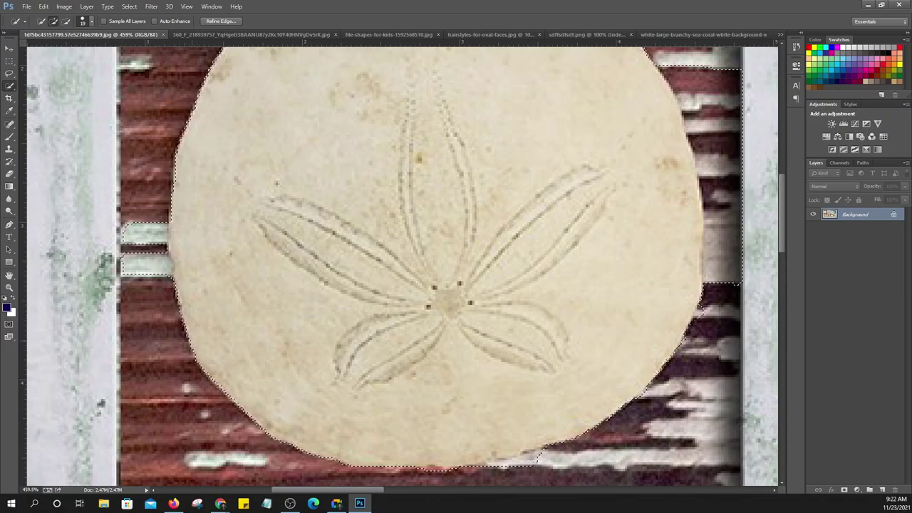
Pan across the collage to the ship picture and switch to the Move tool
scroll(402, 263, "down", 2)
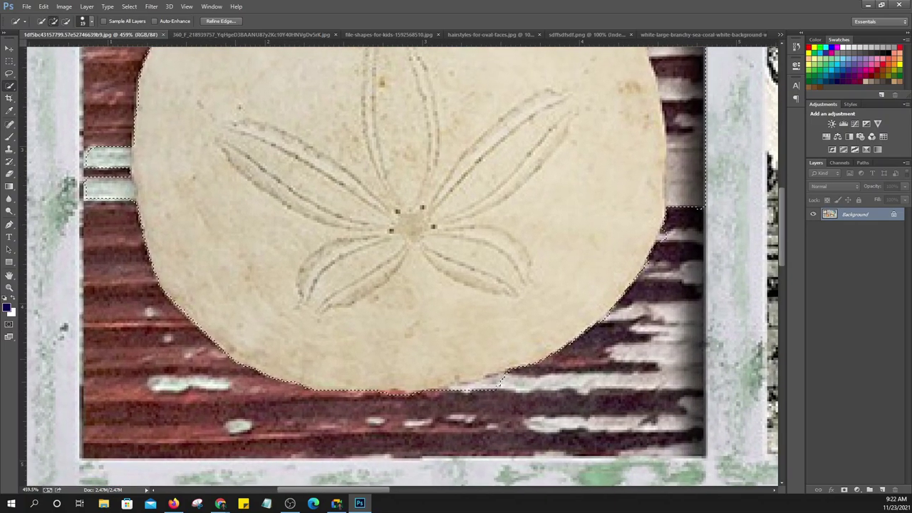
scroll(402, 264, "down", 1)
scroll(402, 263, "right", 3)
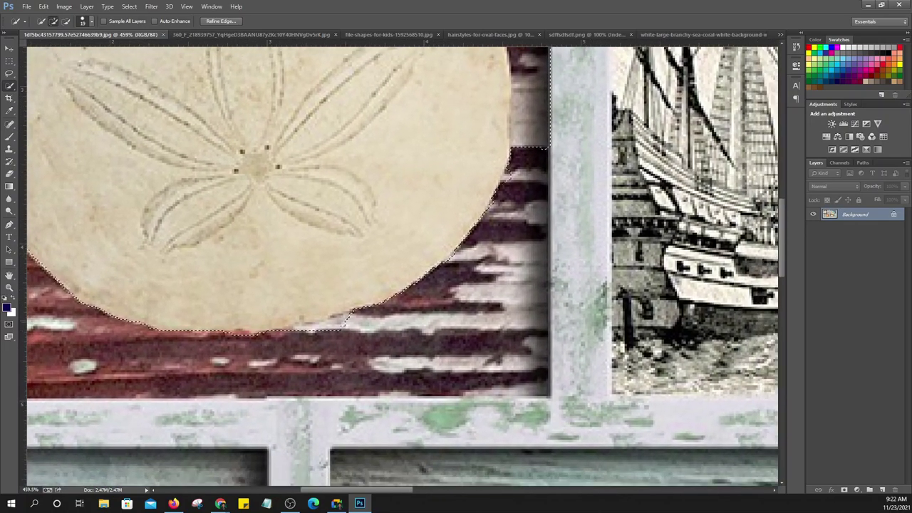
scroll(402, 264, "up", 1)
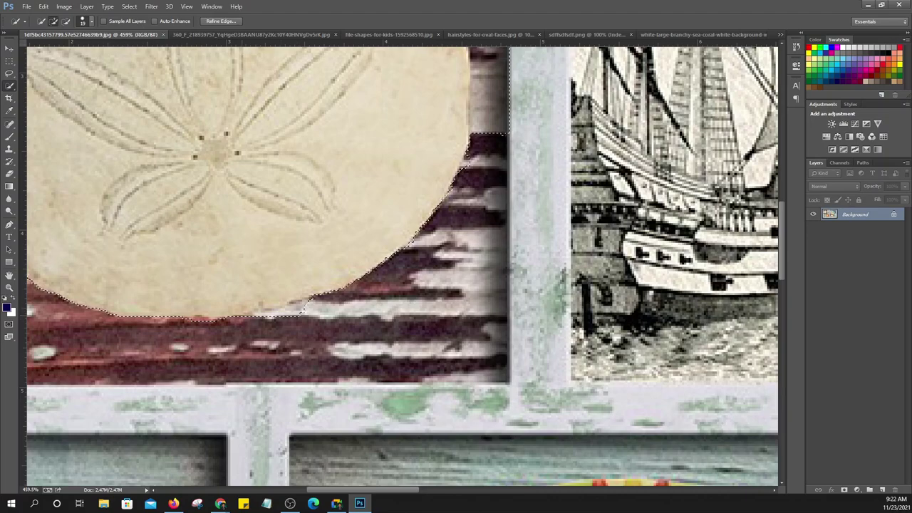
key("v")
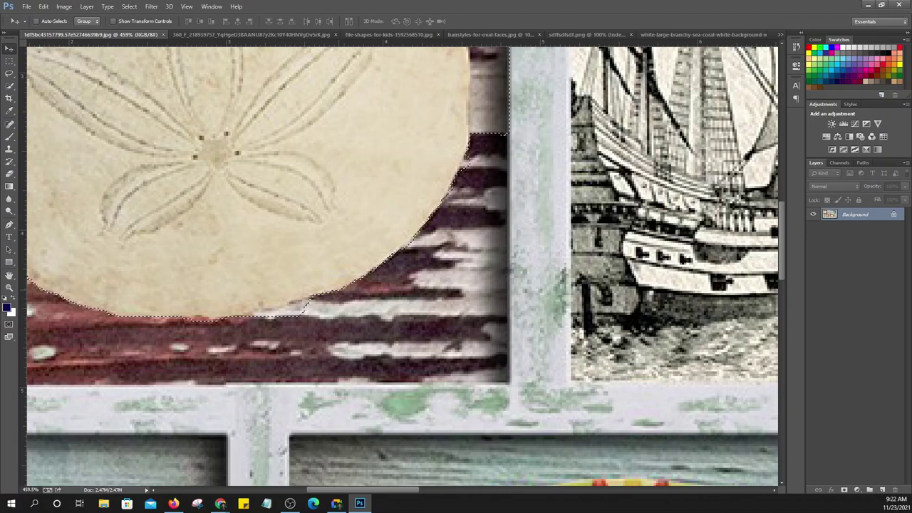
Pan back to bring the selected sand dollar into view
scroll(403, 267, "up", 2)
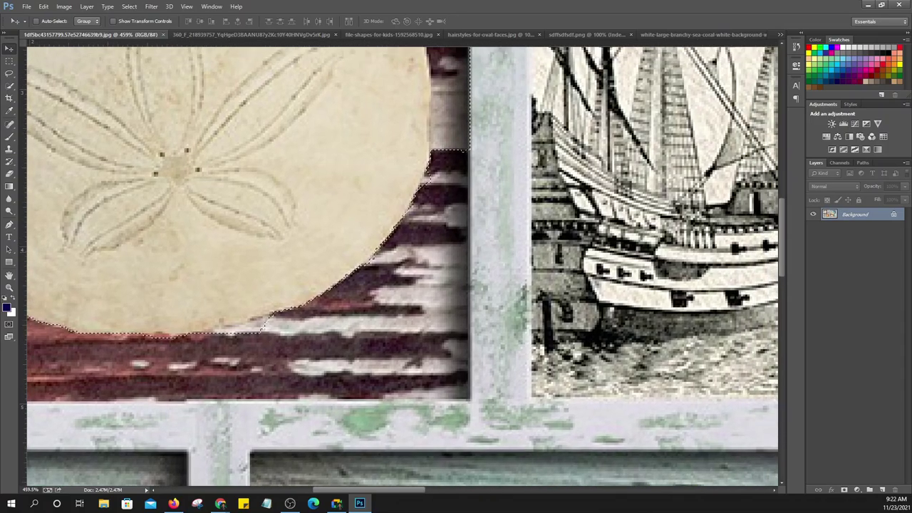
scroll(403, 267, "right", 3)
scroll(403, 267, "up", 2)
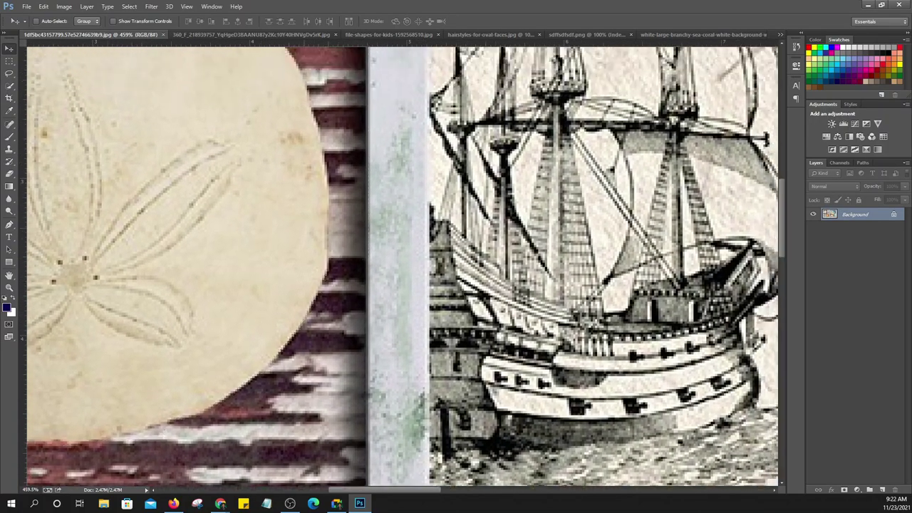
scroll(402, 266, "right", 1)
scroll(402, 267, "up", 1)
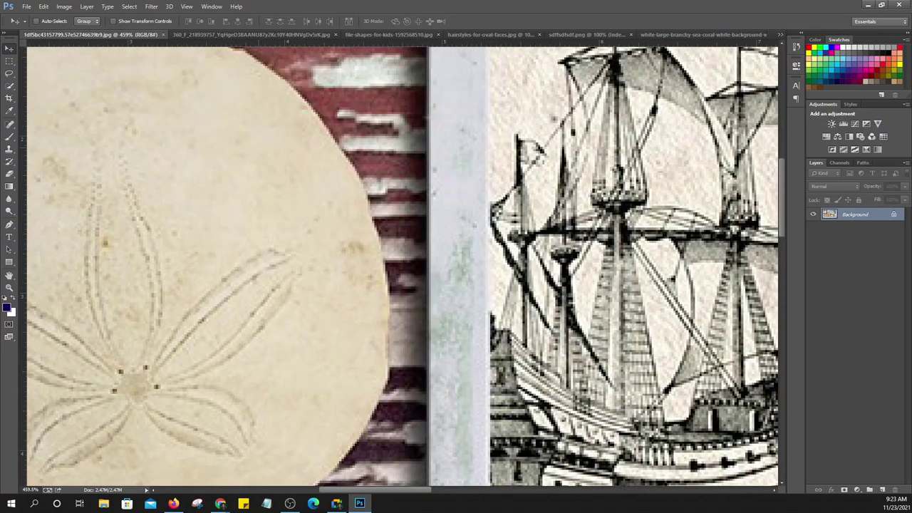
left_click_drag(214, 250, 417, 396)
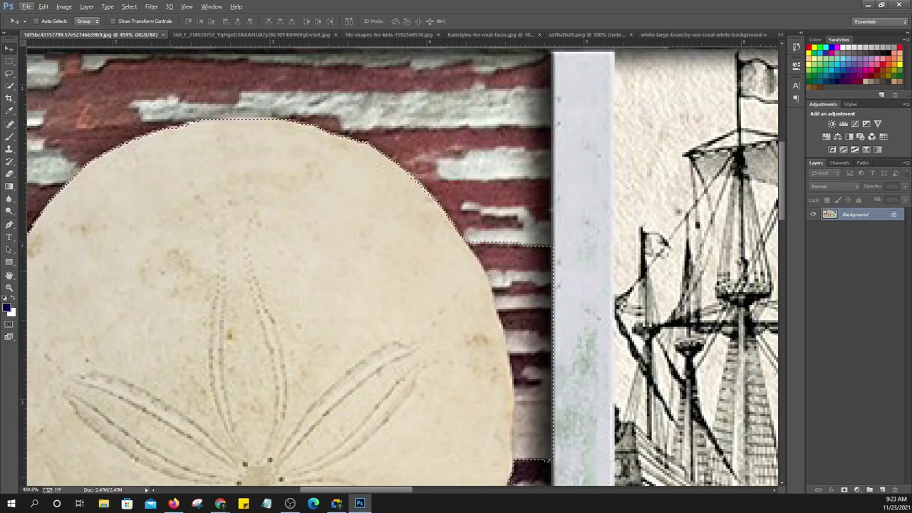
scroll(403, 263, "down", 3)
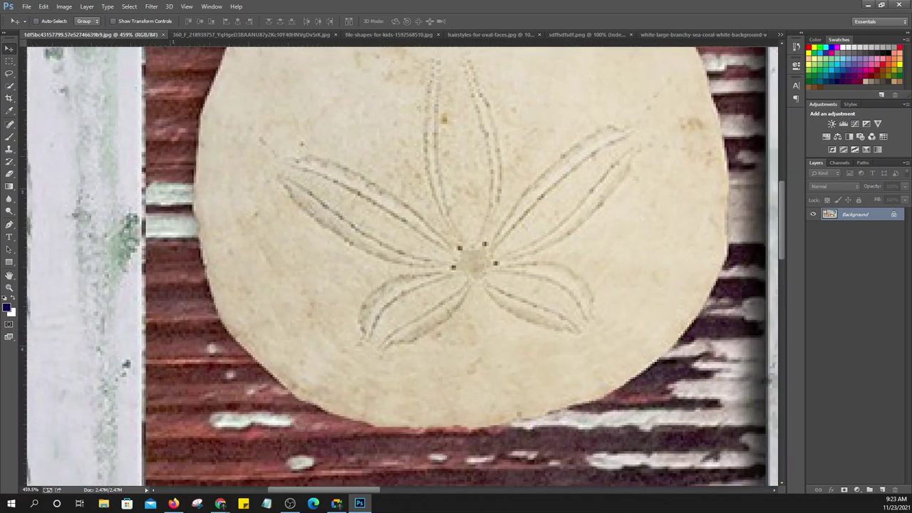
scroll(403, 267, "down", 1)
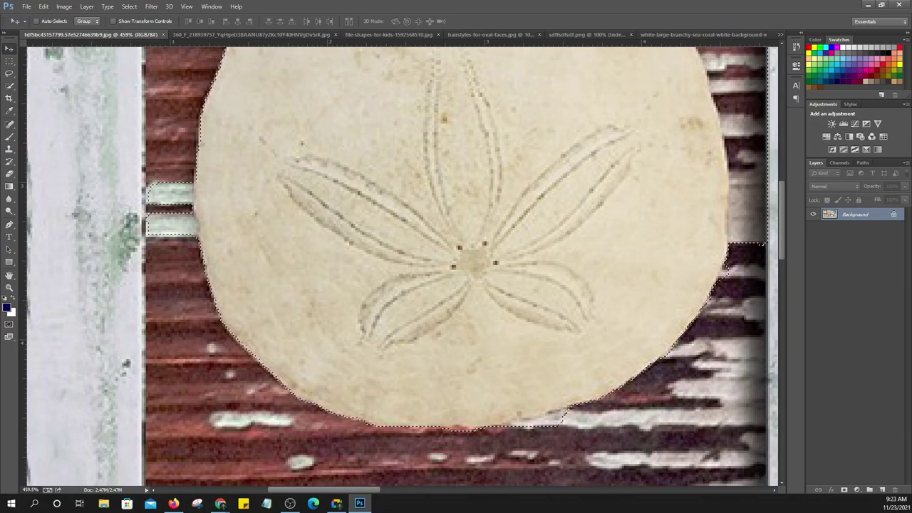
Reselect the Quick Selection tool, briefly check another app, and toggle Alt between subtract and add
left_click(9, 85)
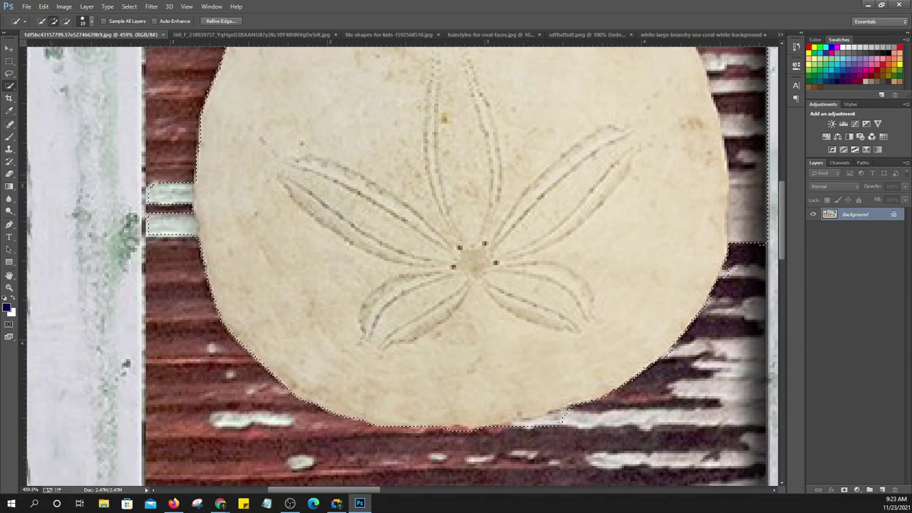
left_click(336, 503)
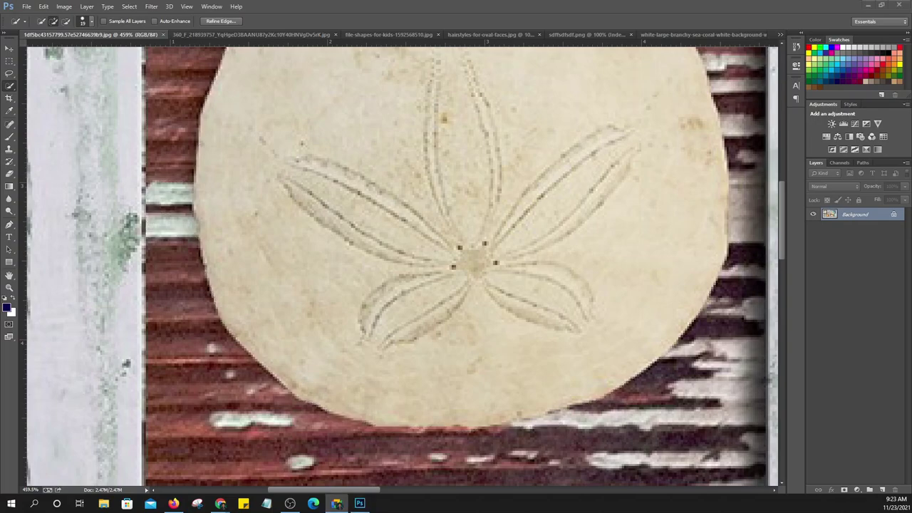
left_click(360, 502)
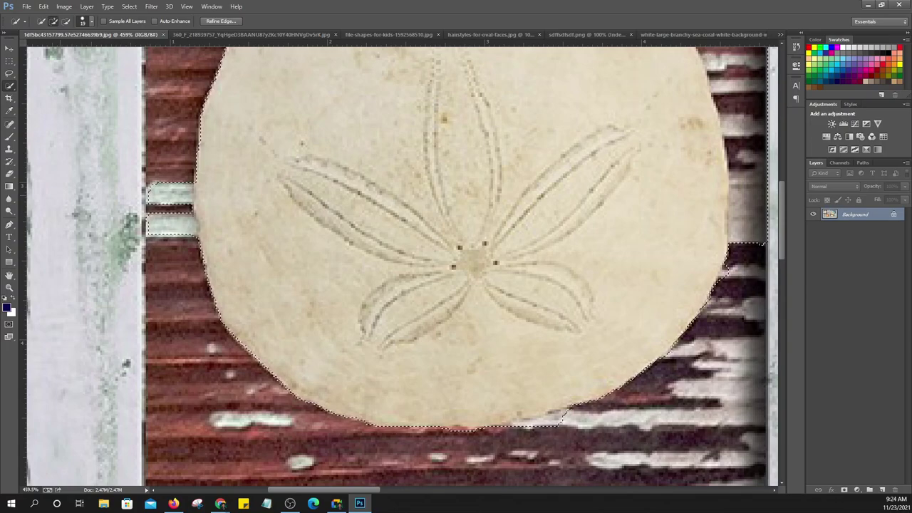
key("alt")
key("alt")
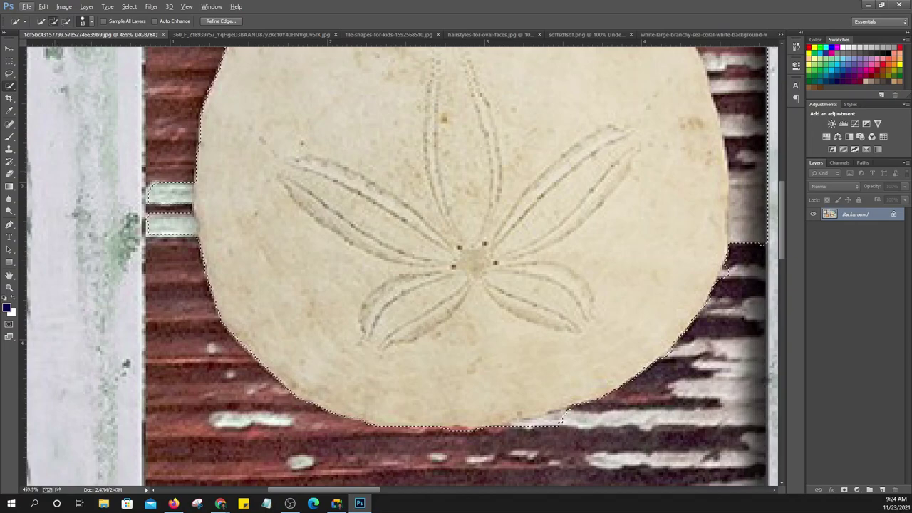
key("alt")
Set the Quick Selection brush to 11 px and undo a stray patch added on the left wall
left_click(91, 21)
key("Down")
key("Down")
key("Down")
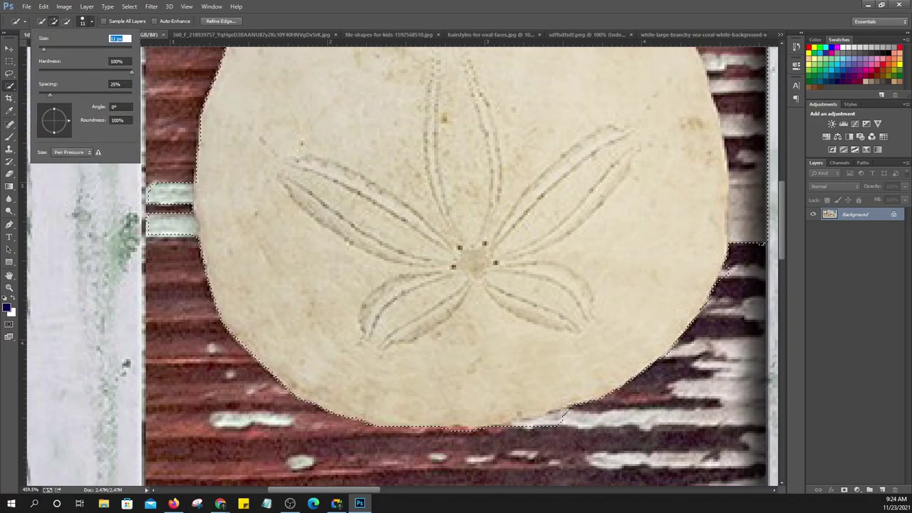
key("Return")
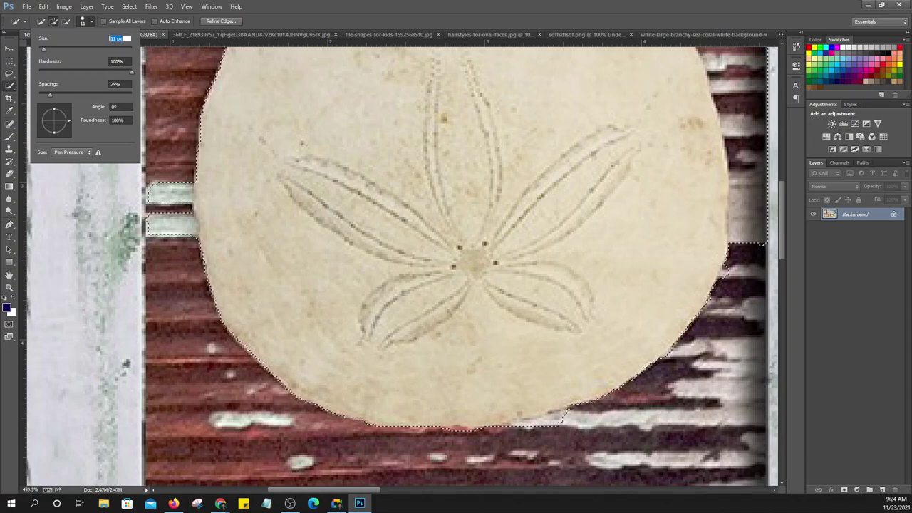
left_click_drag(46, 193, 72, 210)
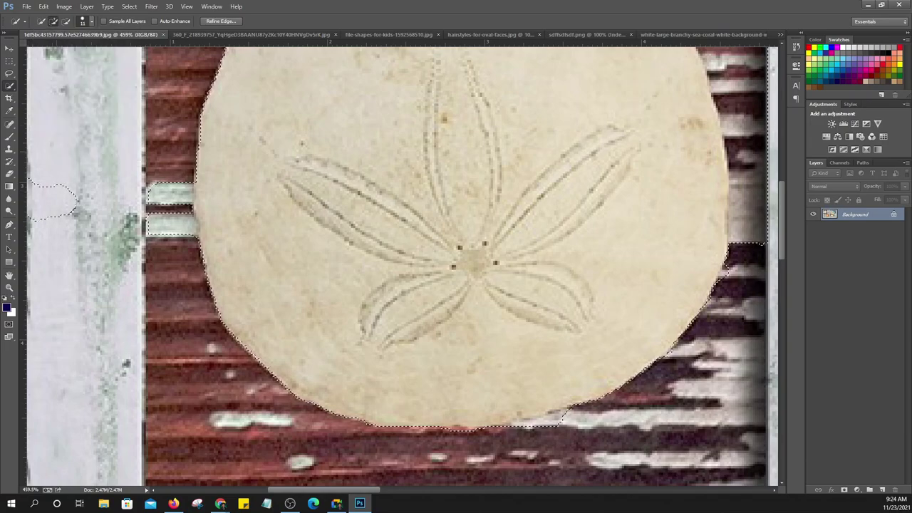
key("ctrl+z")
scroll(189, 214, "up", 1)
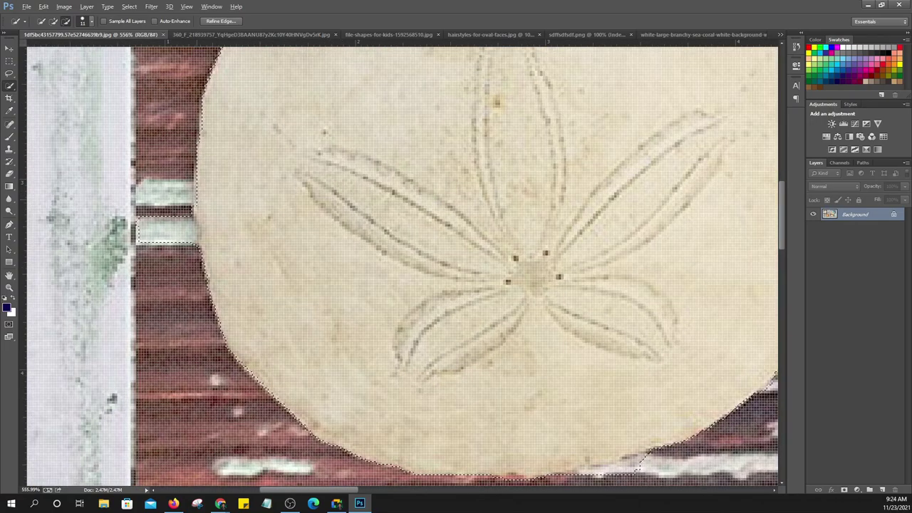
scroll(189, 214, "up", 1)
scroll(189, 213, "up", 1)
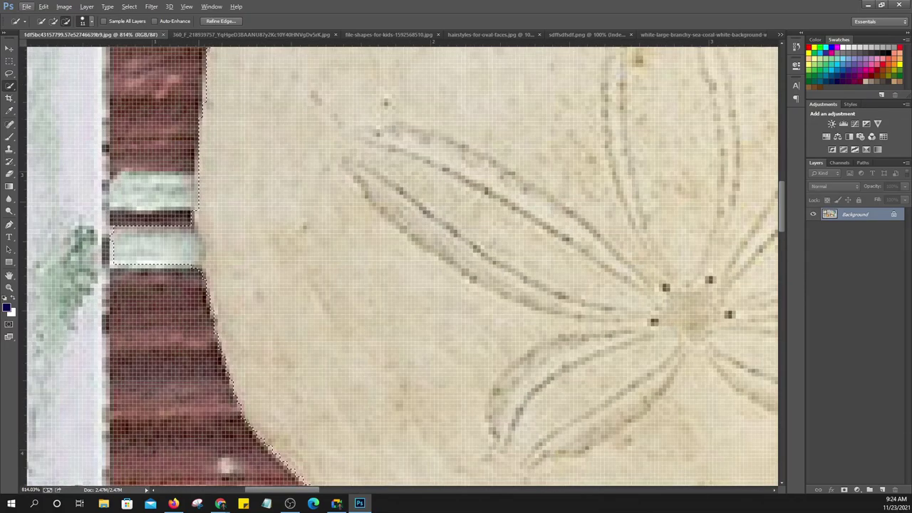
scroll(196, 194, "down", 1)
scroll(196, 194, "down", 1)
scroll(196, 207, "down", 1)
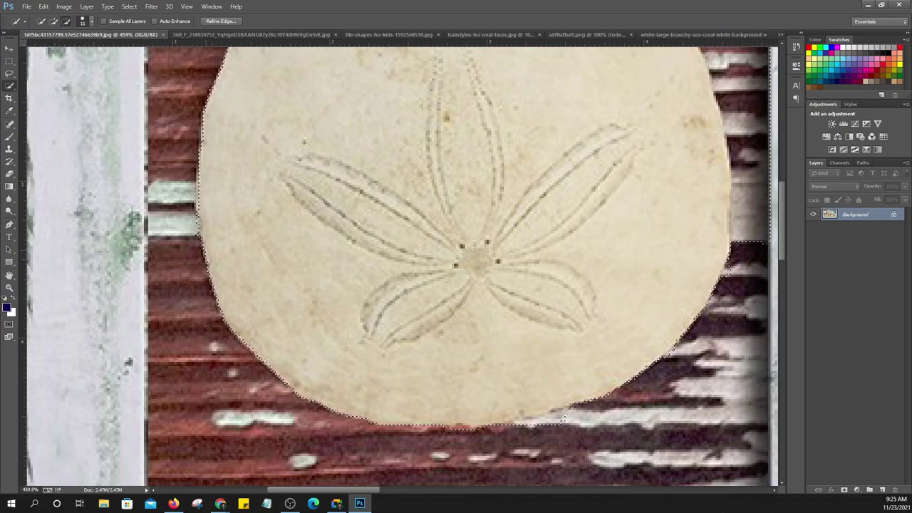
scroll(201, 250, "up", 1)
scroll(202, 249, "up", 1)
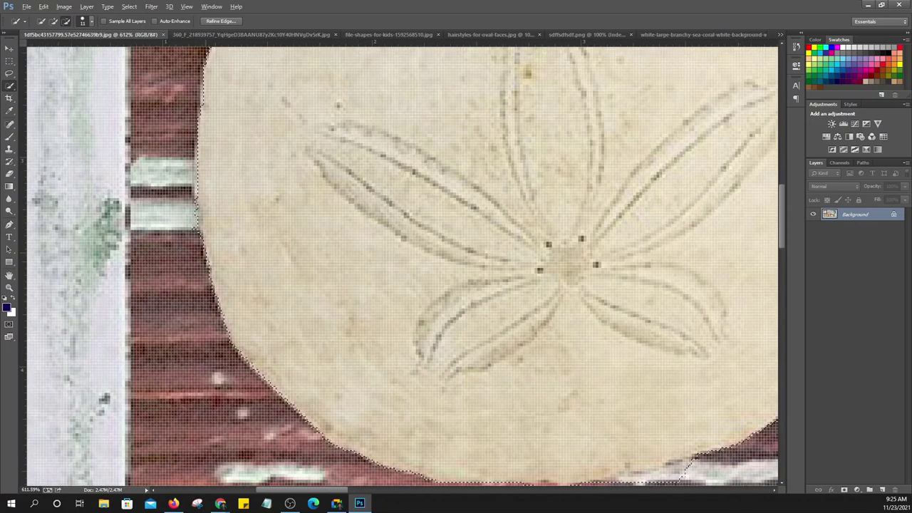
scroll(201, 250, "up", 2)
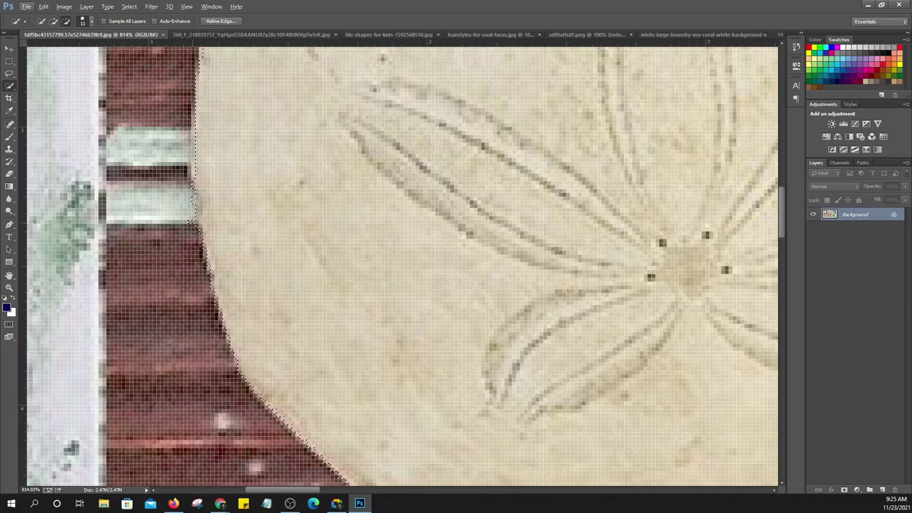
scroll(192, 227, "down", 1)
scroll(193, 214, "down", 1)
scroll(192, 213, "down", 1)
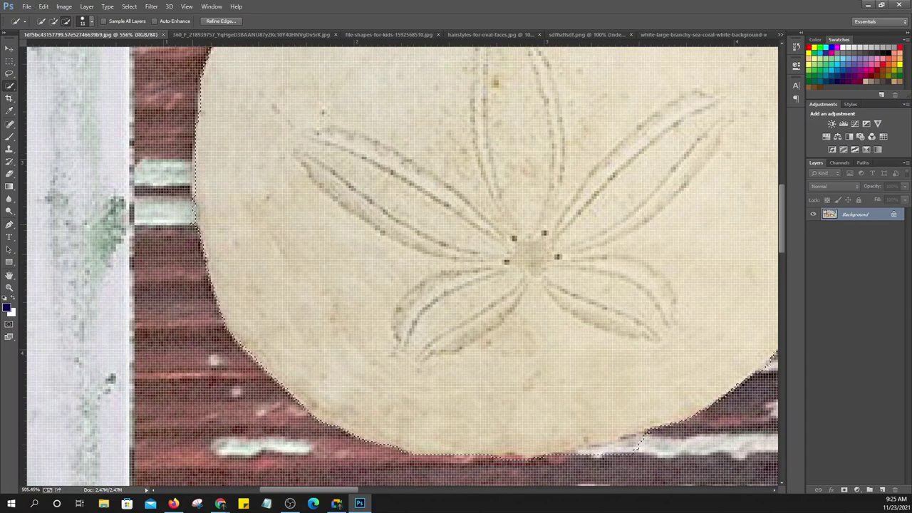
scroll(192, 214, "down", 1)
scroll(193, 213, "down", 1)
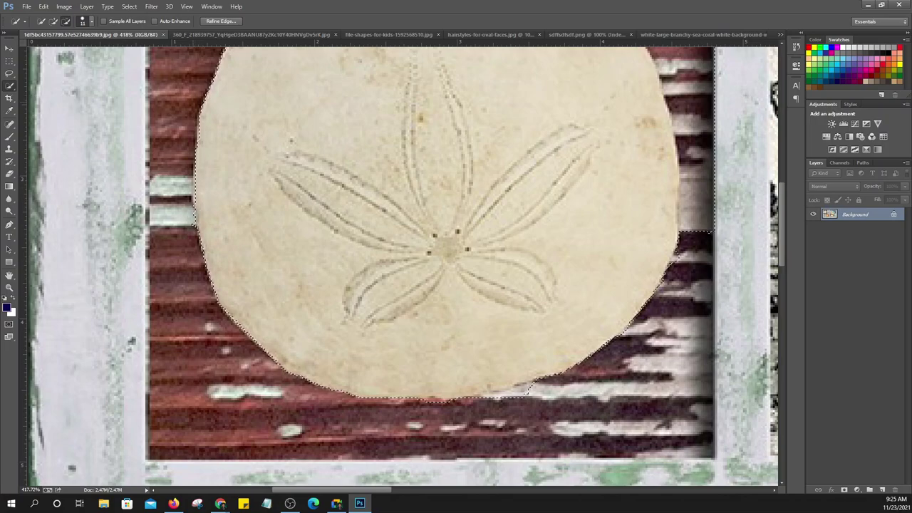
key("alt+f")
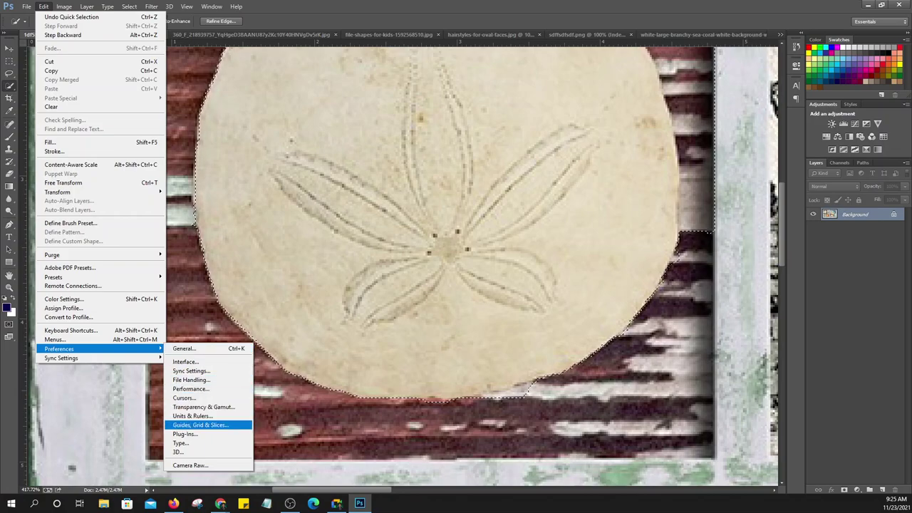
left_click(207, 425)
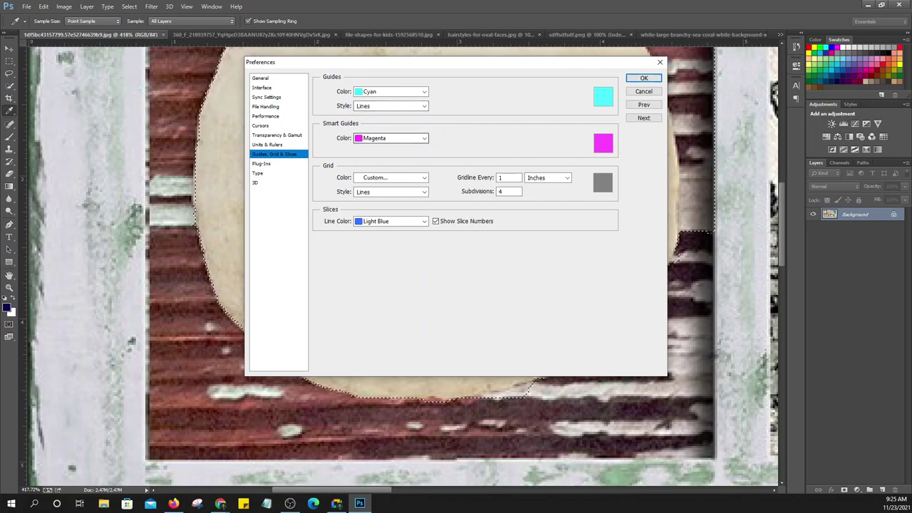
left_click(260, 125)
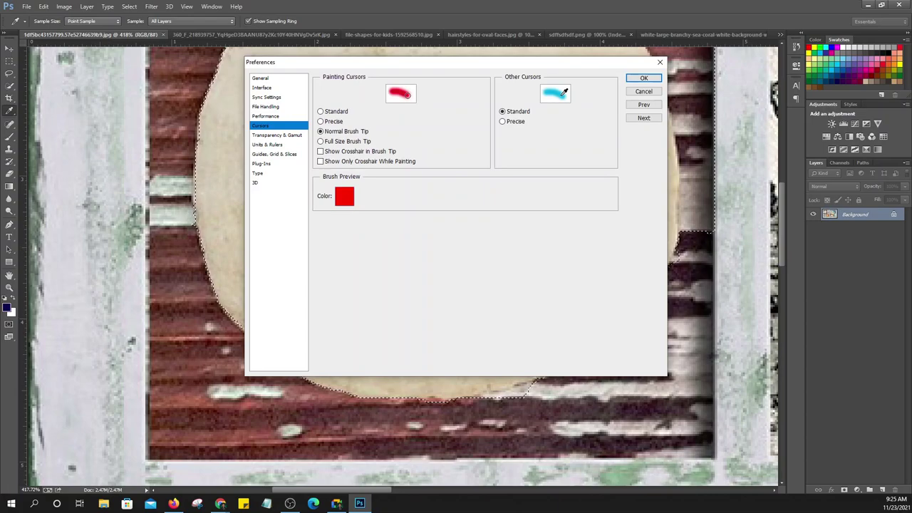
left_click(261, 87)
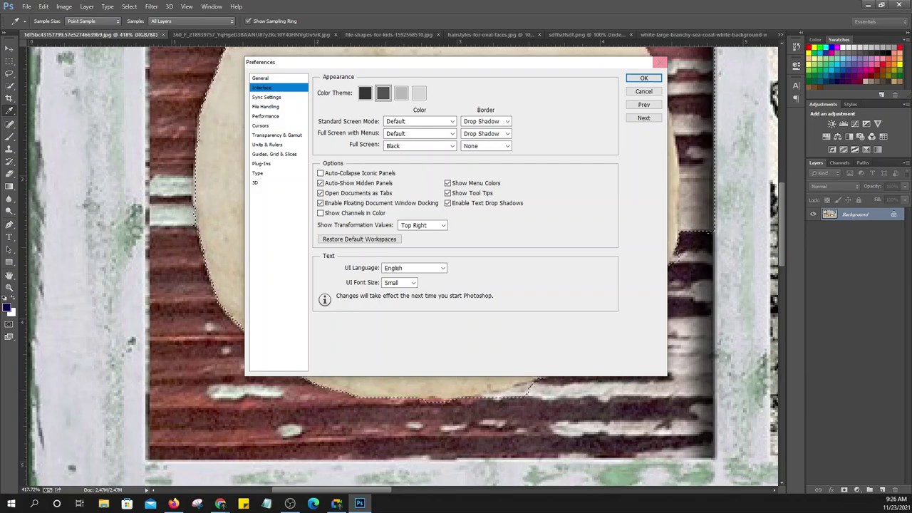
left_click(660, 62)
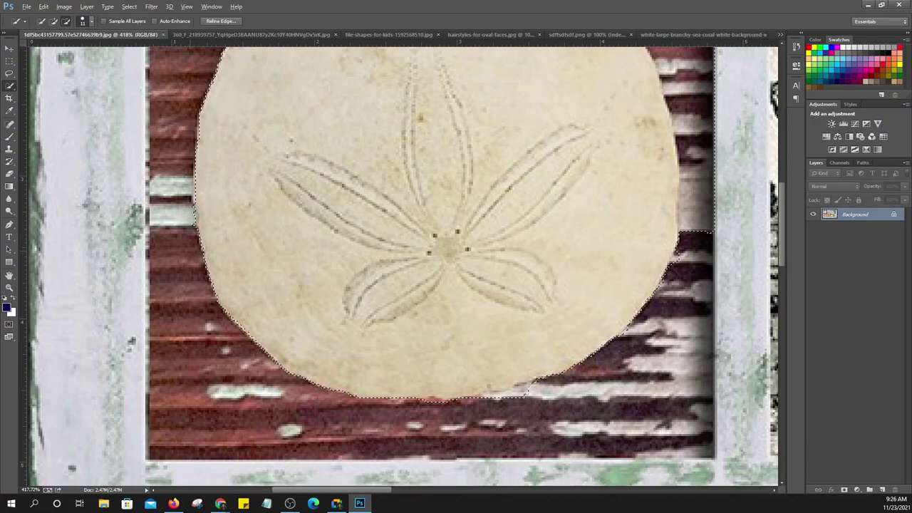
Pan to the sand dollar's lower right and Alt-click away the stray selection patches there
scroll(527, 389, "up", 1)
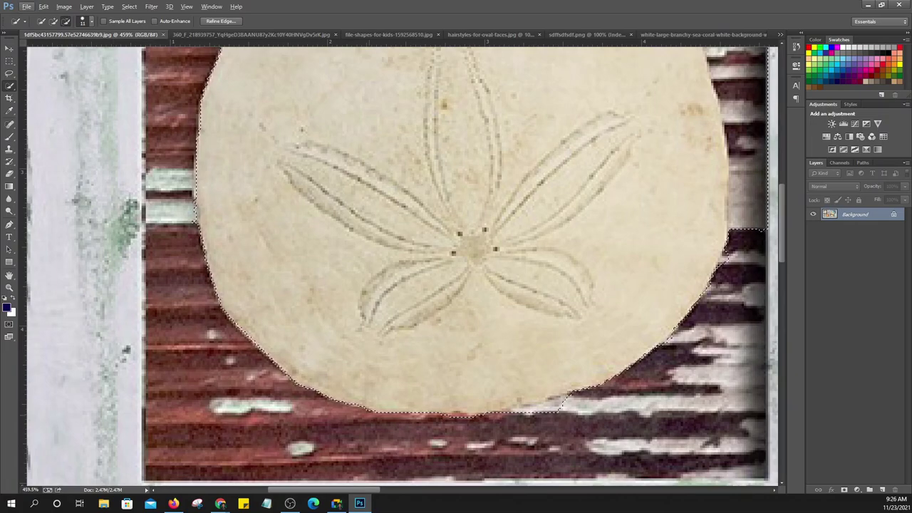
left_click_drag(456, 285, 336, 221)
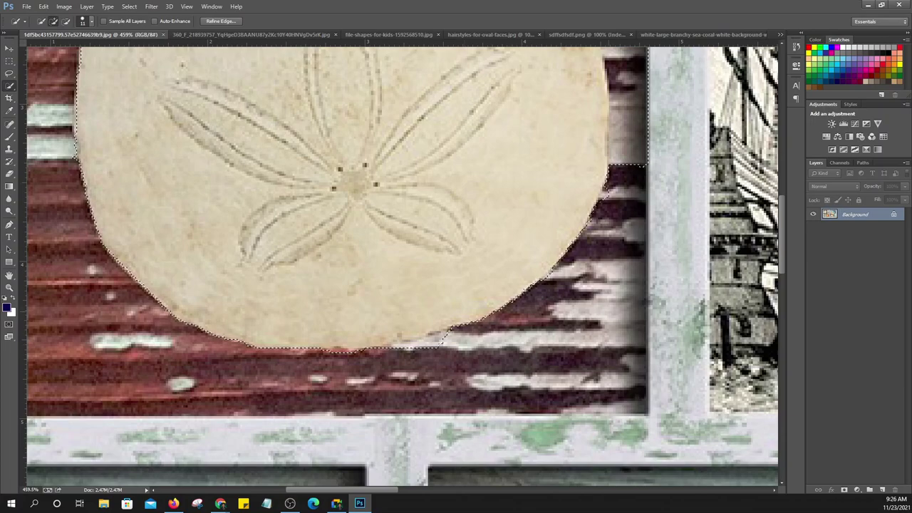
key("alt")
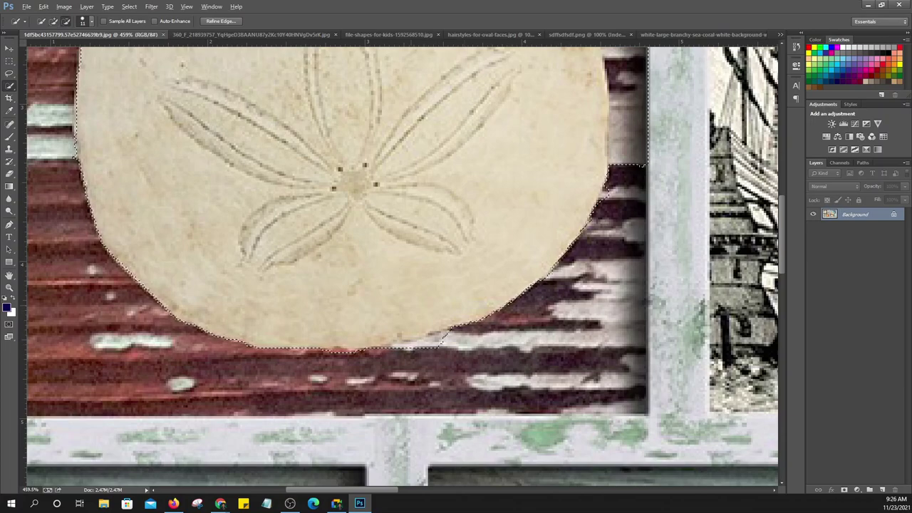
key("alt")
key("alt")
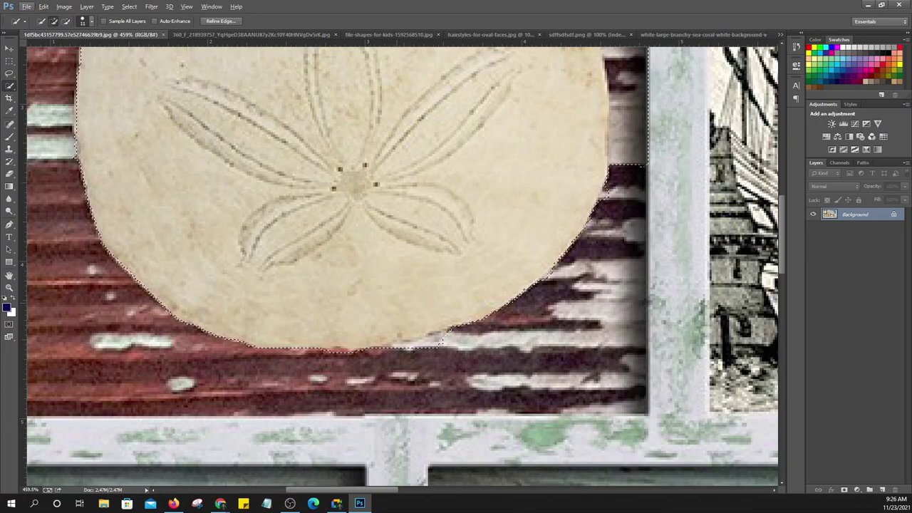
key("alt")
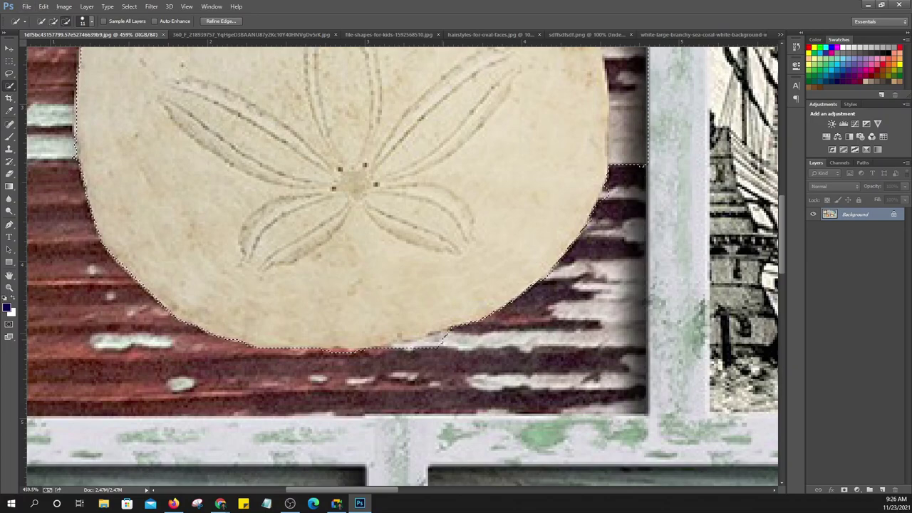
left_click(428, 340, "alt")
left_click(403, 338, "alt")
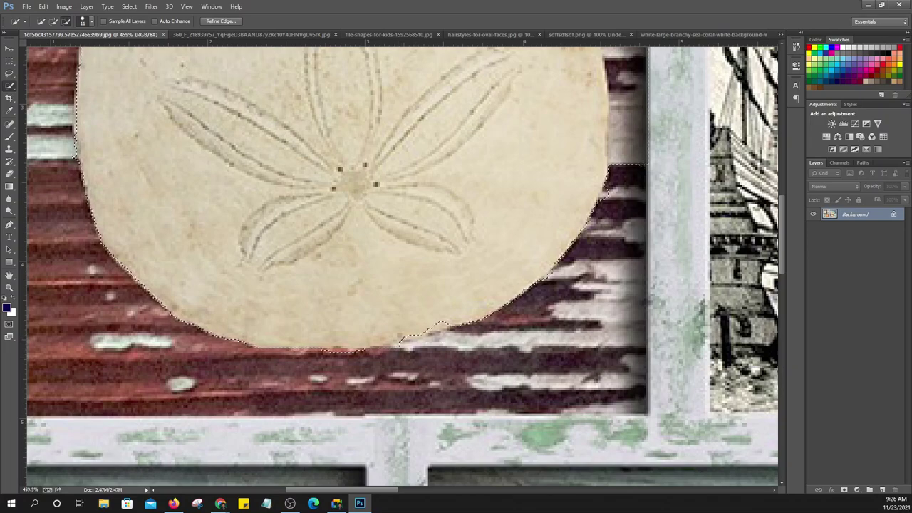
Reduce the Quick Selection brush from 11 px to 9 px in the options-bar brush picker
key("alt")
left_click(91, 20)
left_click(119, 37)
key("Down")
key("Down")
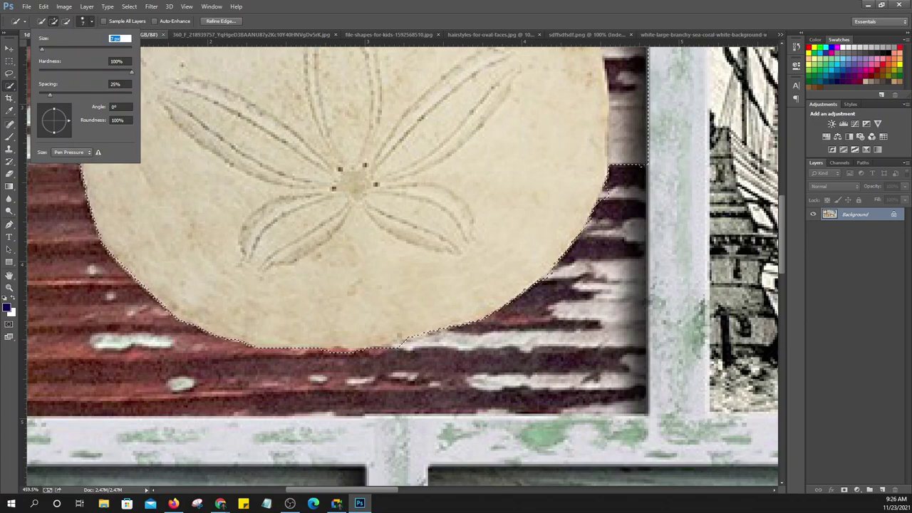
key("Return")
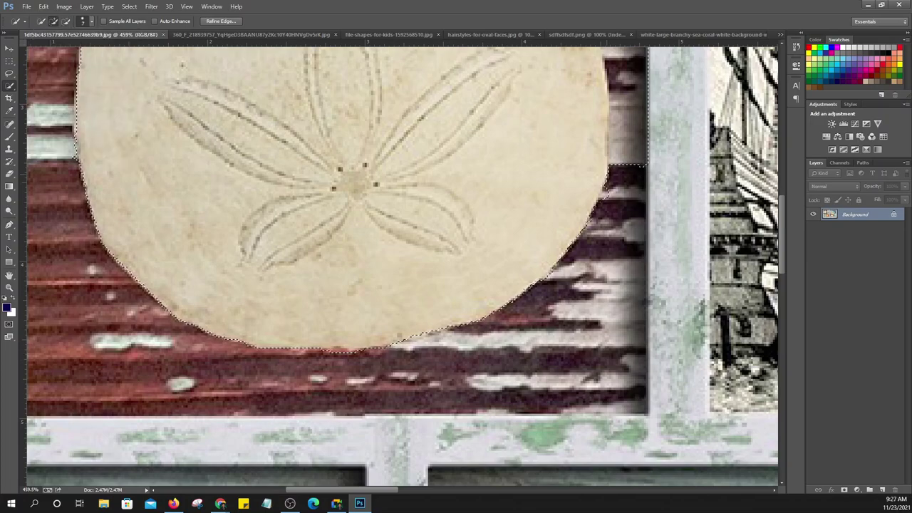
Bring the ship-side edge into view and subtract the top striped strip from the selection
mouse_move(428, 235)
left_mouse_down()
mouse_move(326, 293)
mouse_move(201, 332)
mouse_move(132, 373)
left_mouse_up()
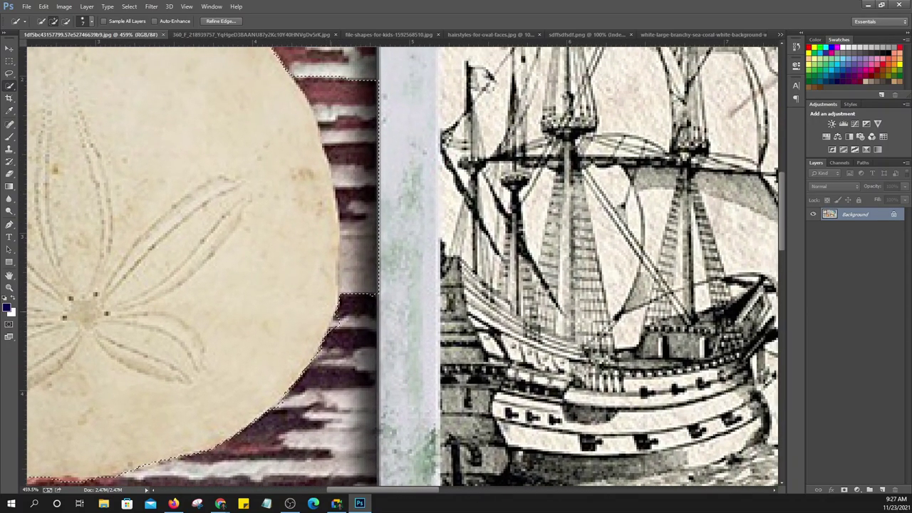
key("alt")
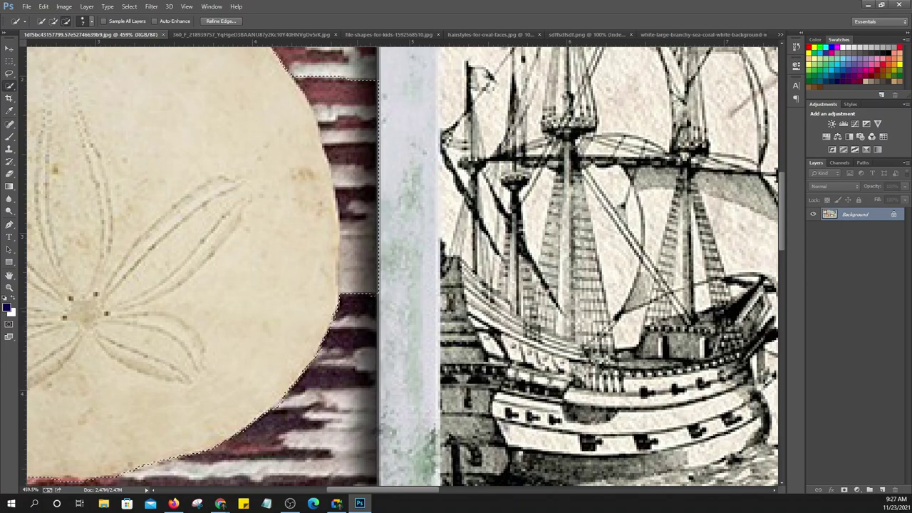
scroll(403, 267, "up", 1)
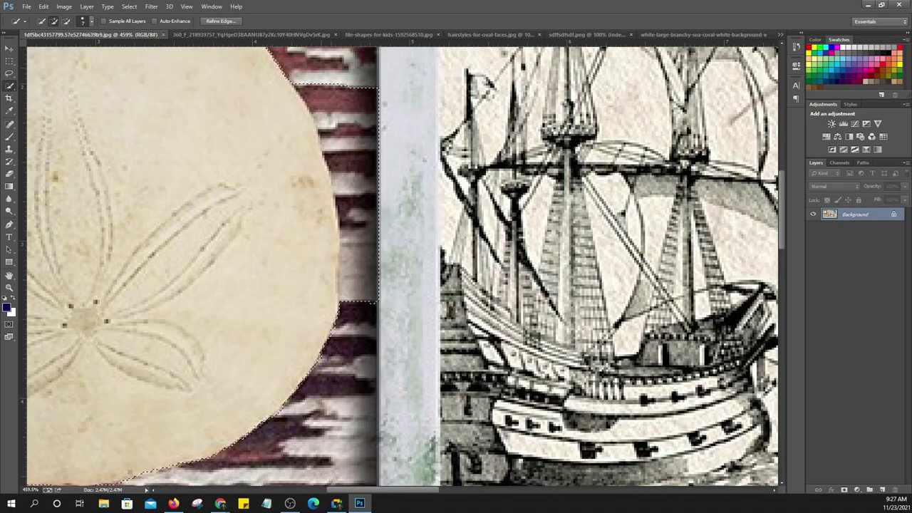
key("alt")
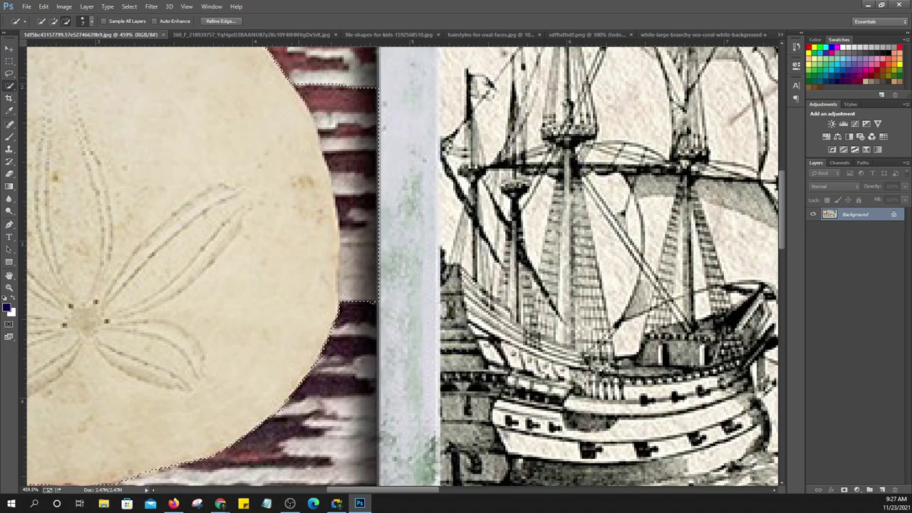
left_click(349, 100, "alt")
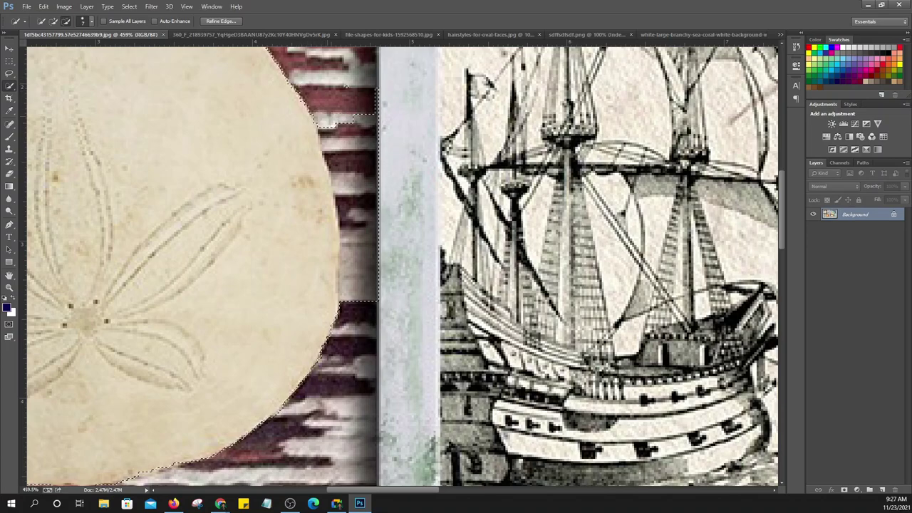
Trim the remaining striped wood along the shell's right rim, undoing one stray bulge
left_click(356, 146, "alt")
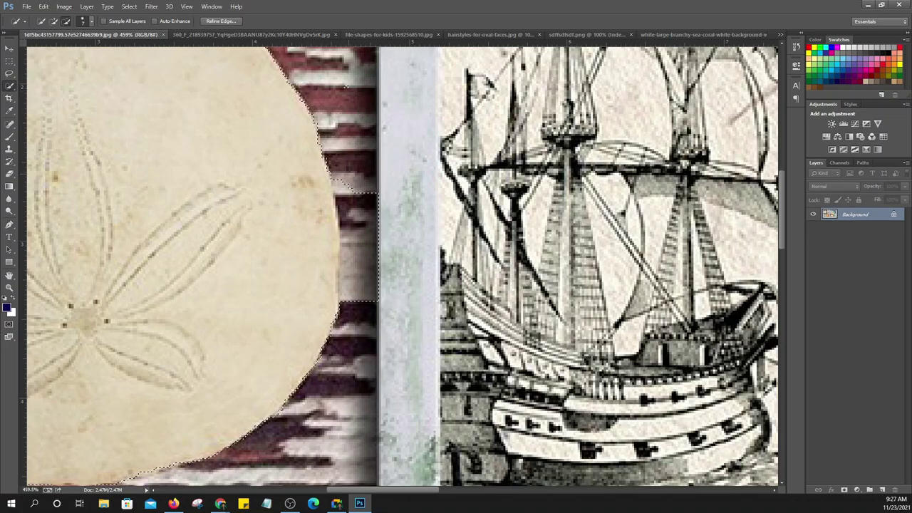
left_click(355, 213, "alt")
left_click(349, 267, "alt")
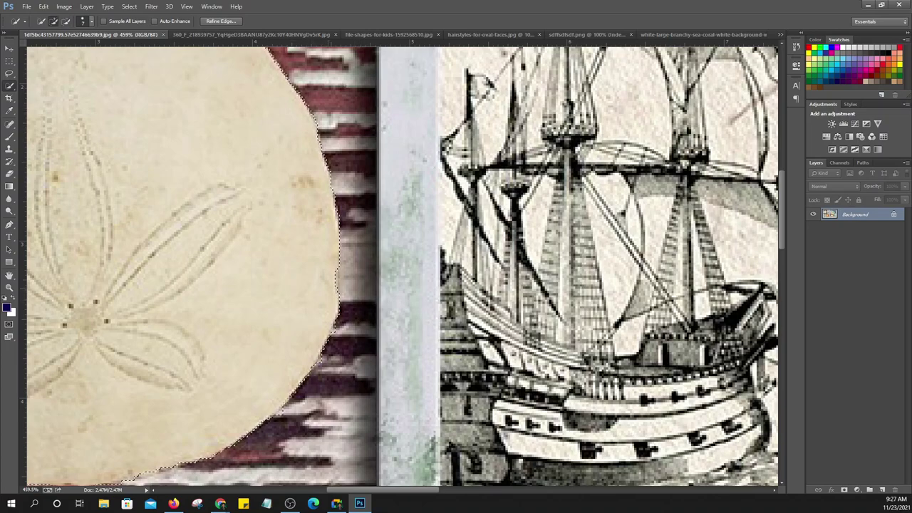
left_click(343, 292)
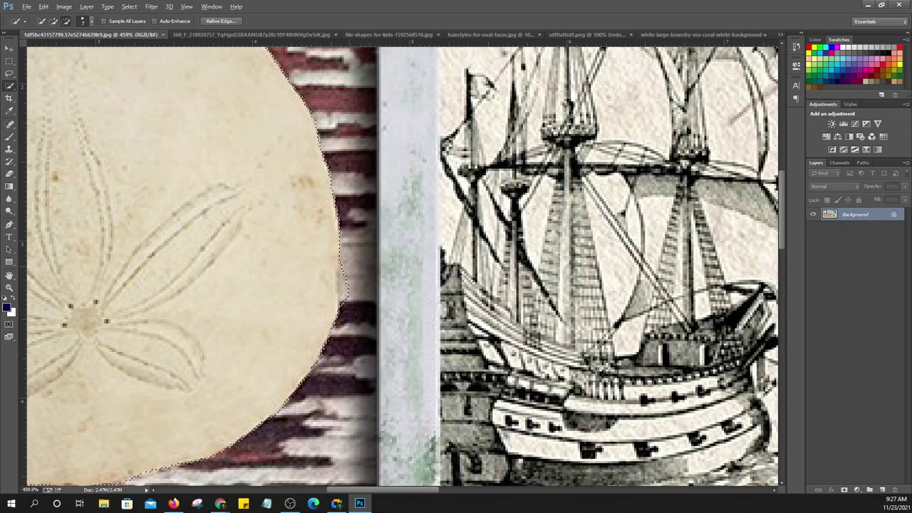
key("ctrl+z")
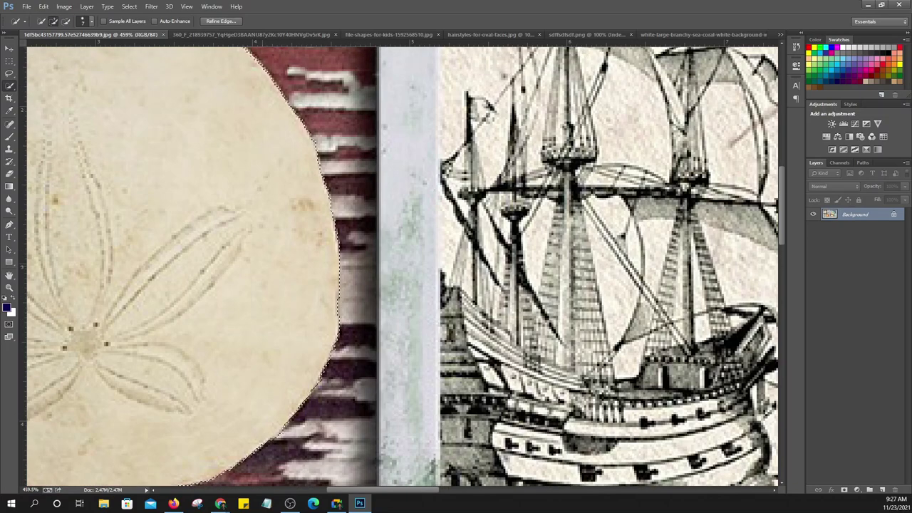
scroll(402, 267, "up", 5)
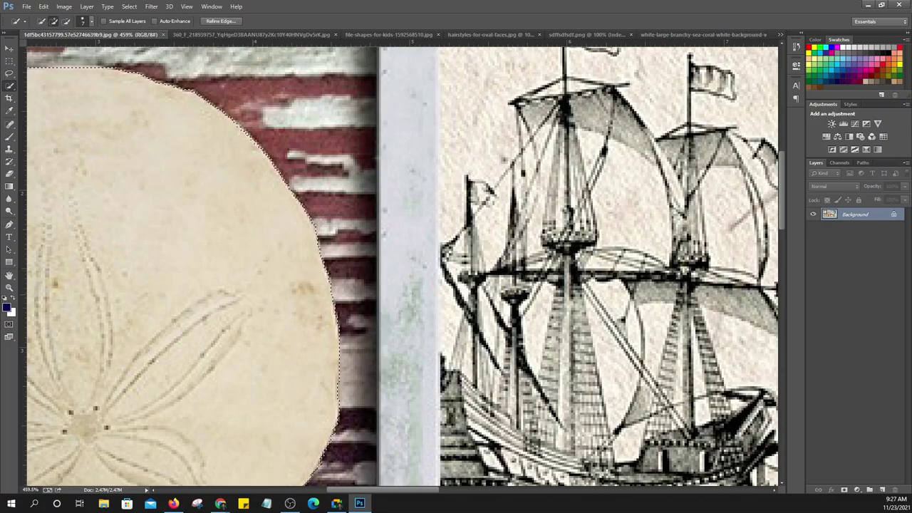
scroll(236, 294, "down", 2)
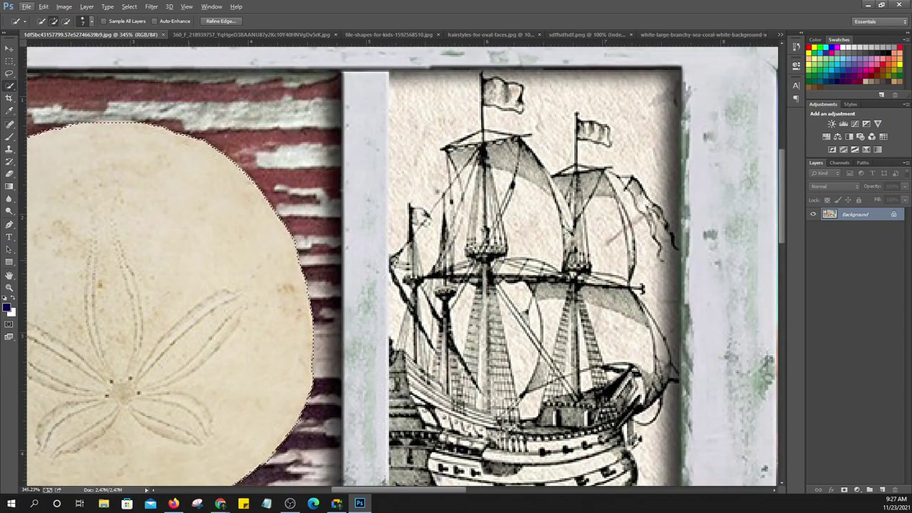
Switch to the Move tool and bring up the file-shapes-for-kids shapes chart document
left_click_drag(178, 285, 371, 228)
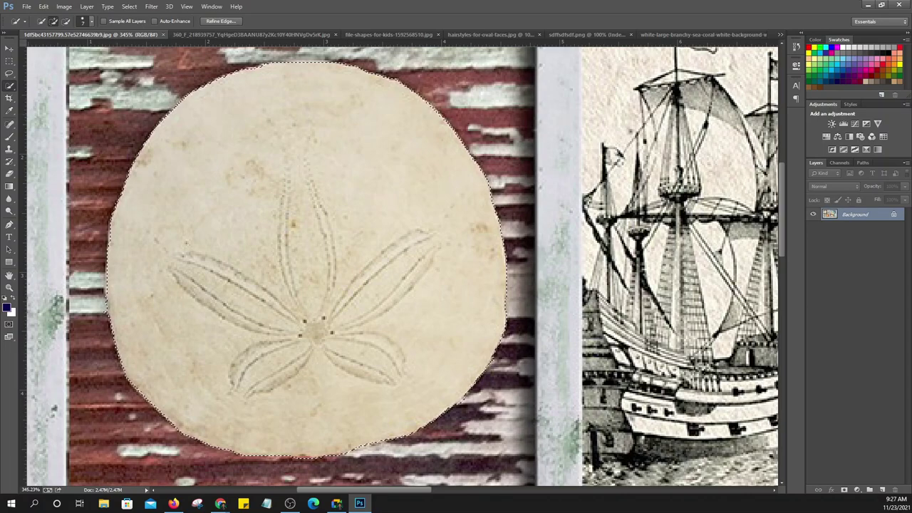
key("v")
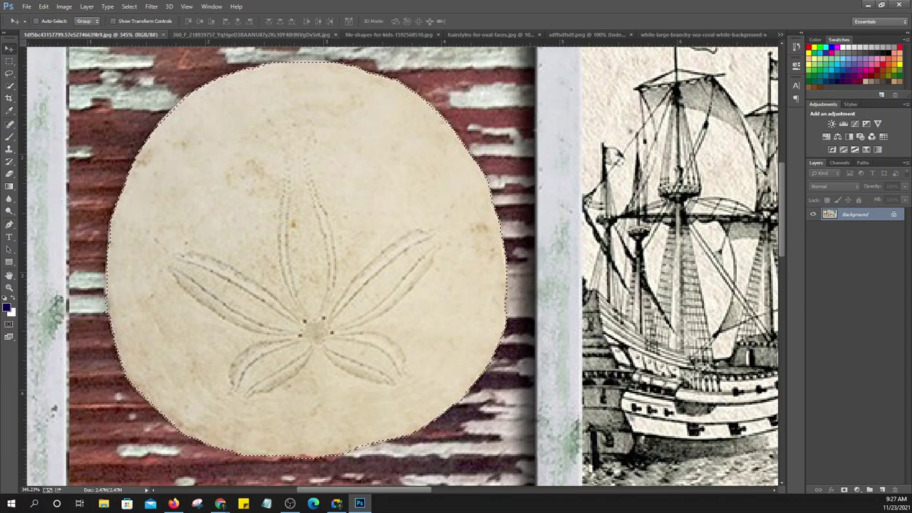
left_click(249, 34)
left_click(388, 34)
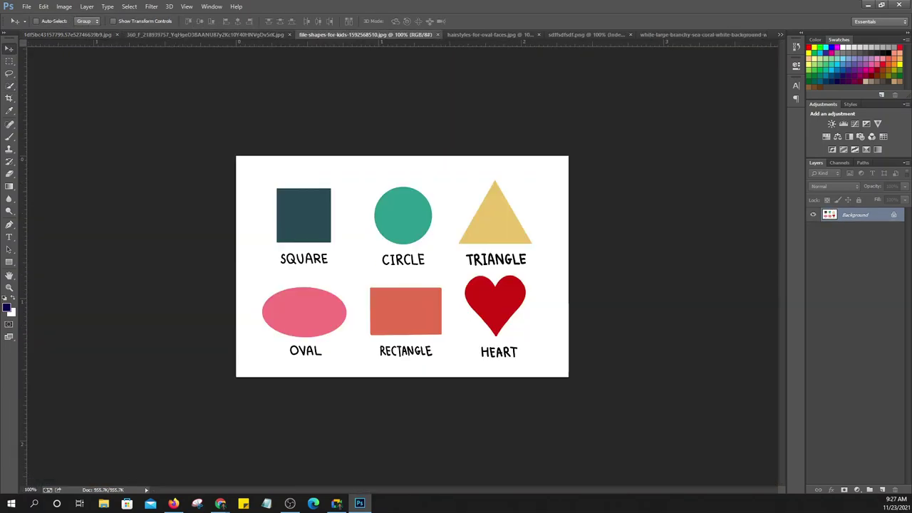
Zoom in on the shapes chart and choose the Quick Selection tool from the toolbar flyout
scroll(411, 284, "up", 2, "alt")
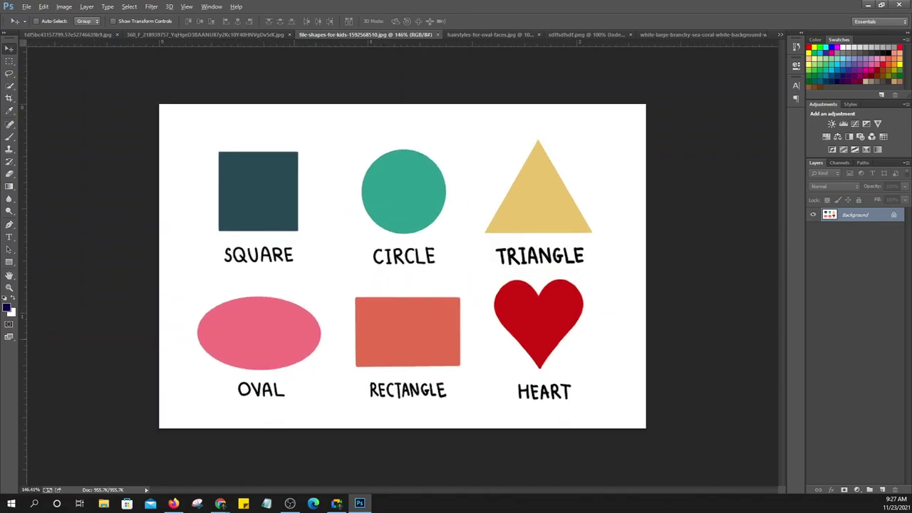
scroll(410, 285, "up", 2, "alt")
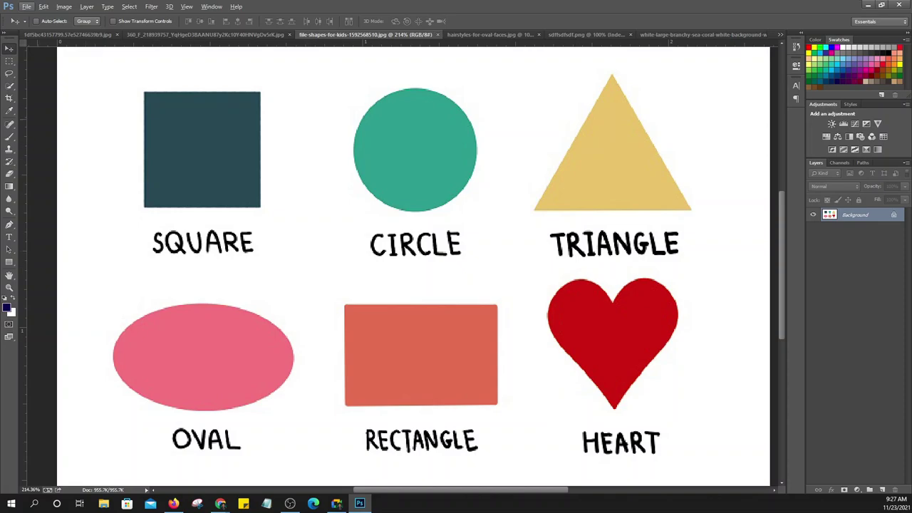
left_click_drag(9, 85, 42, 85)
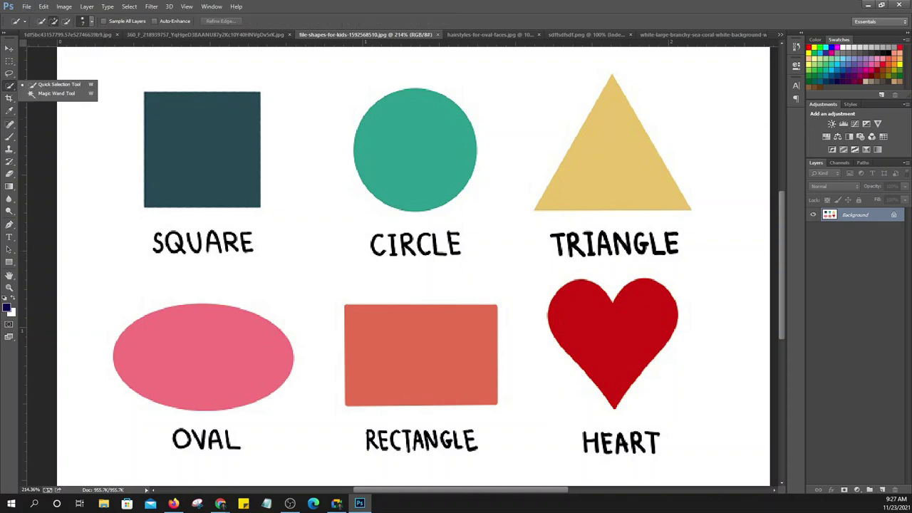
Quick-select the orange-red rectangle and zoom in to inspect the selection edges
left_click(379, 330)
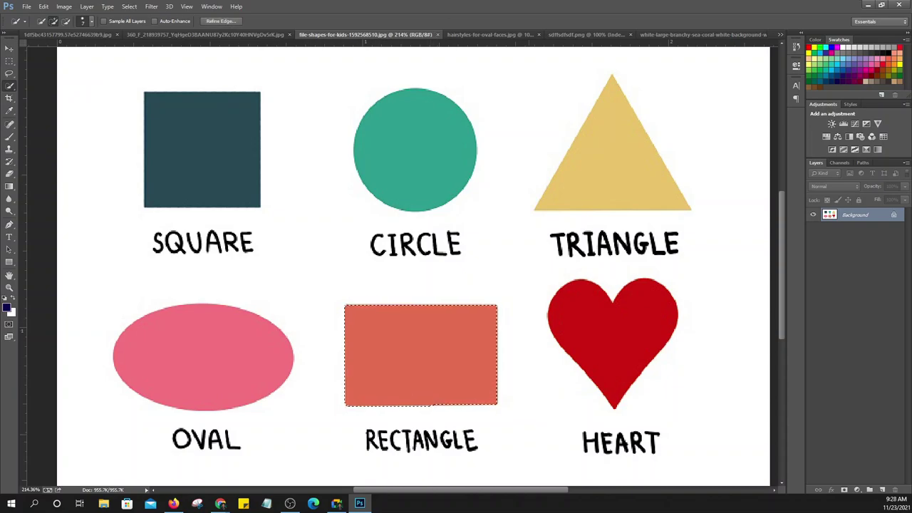
scroll(482, 452, "up", 2)
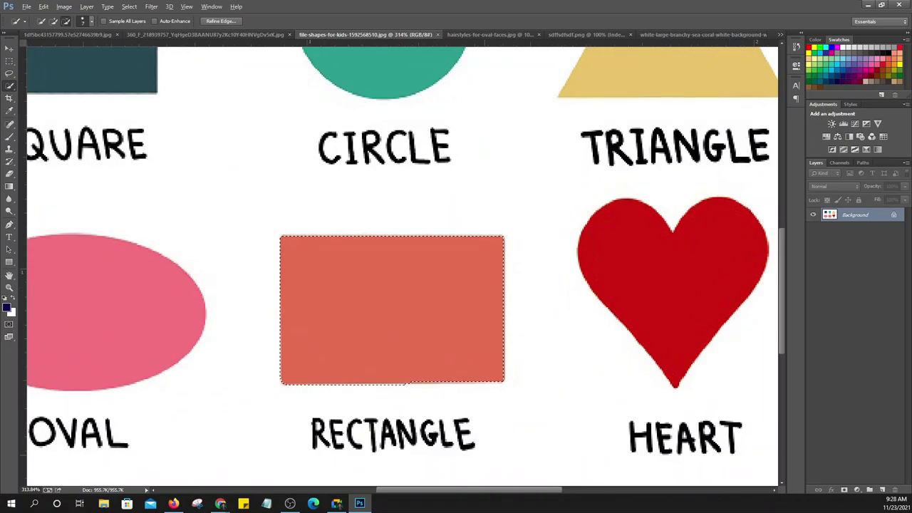
scroll(450, 429, "up", 2)
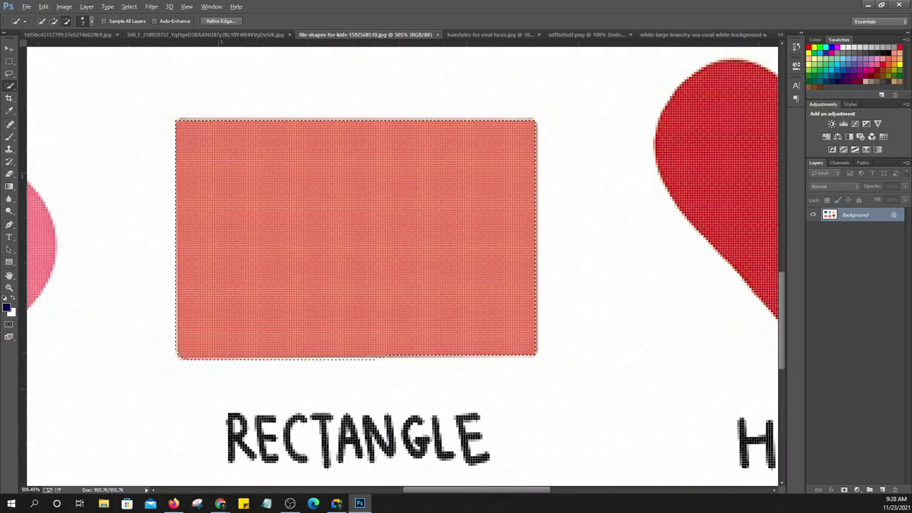
scroll(362, 393, "up", 2)
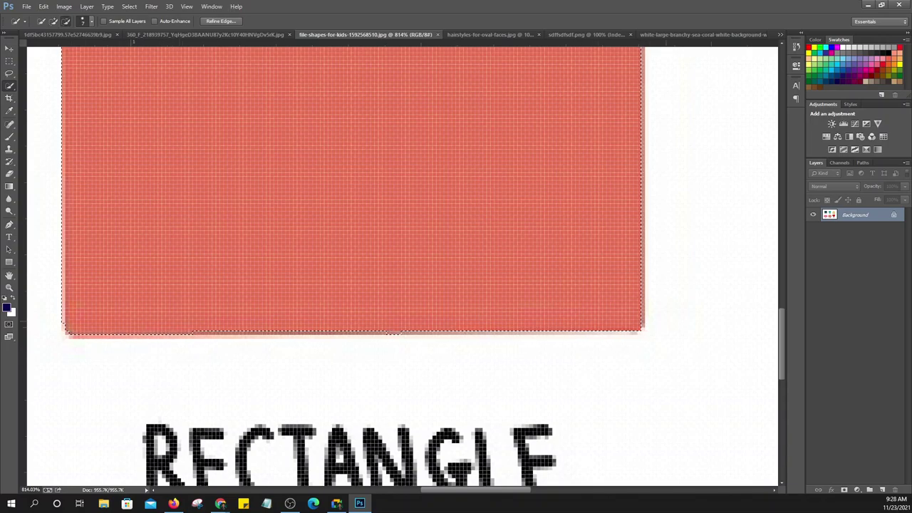
Zoom back out and return the Quick Selection brush to Add mode
scroll(556, 356, "down", 3)
scroll(556, 356, "down", 2)
scroll(556, 356, "down", 3)
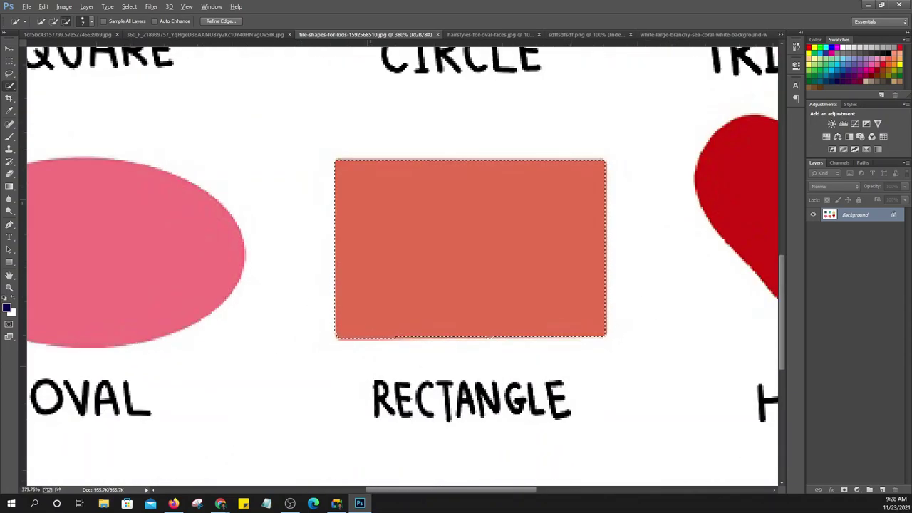
scroll(556, 356, "down", 2)
scroll(420, 285, "down", 2)
scroll(420, 285, "down", 1)
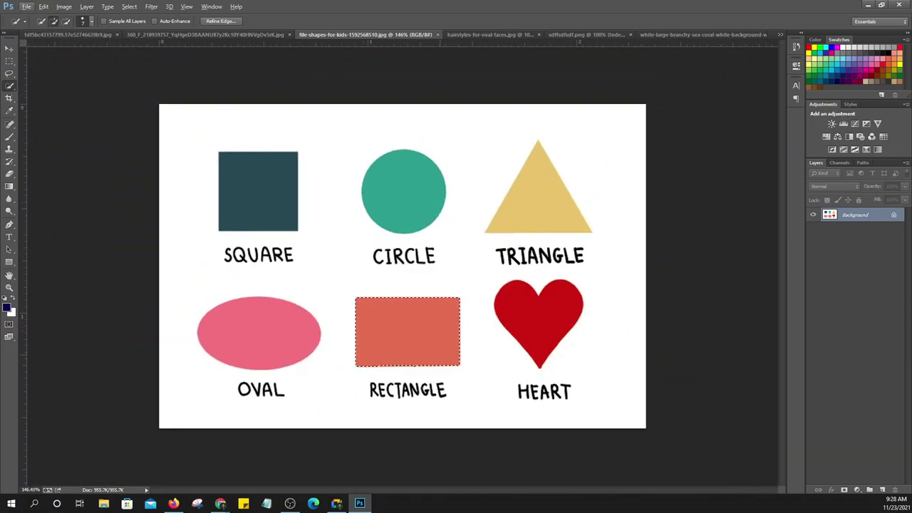
scroll(420, 285, "up", 1)
key("alt")
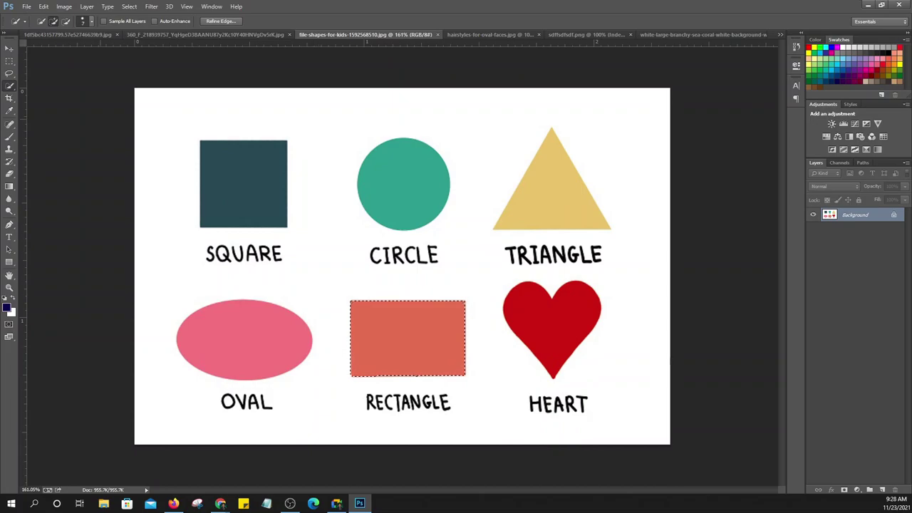
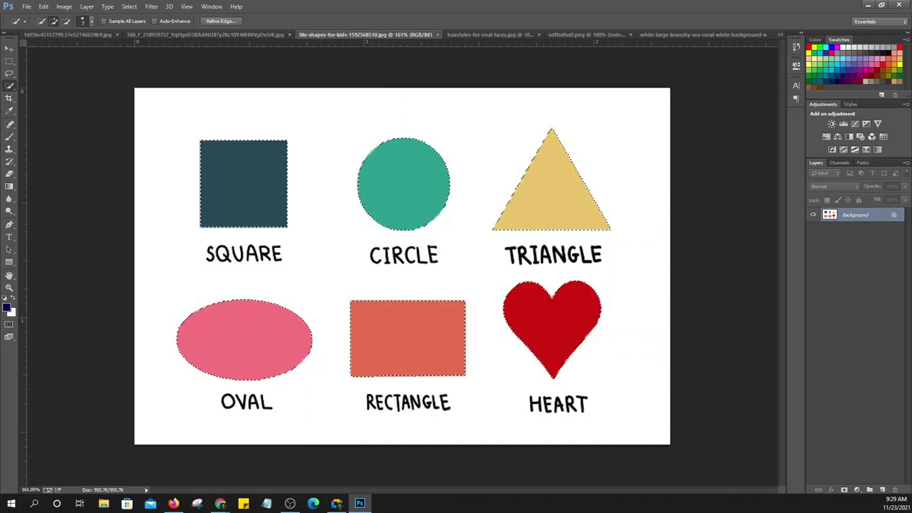
Switch to the Move tool so the marching ants disappear from the six shapes
left_click(9, 48)
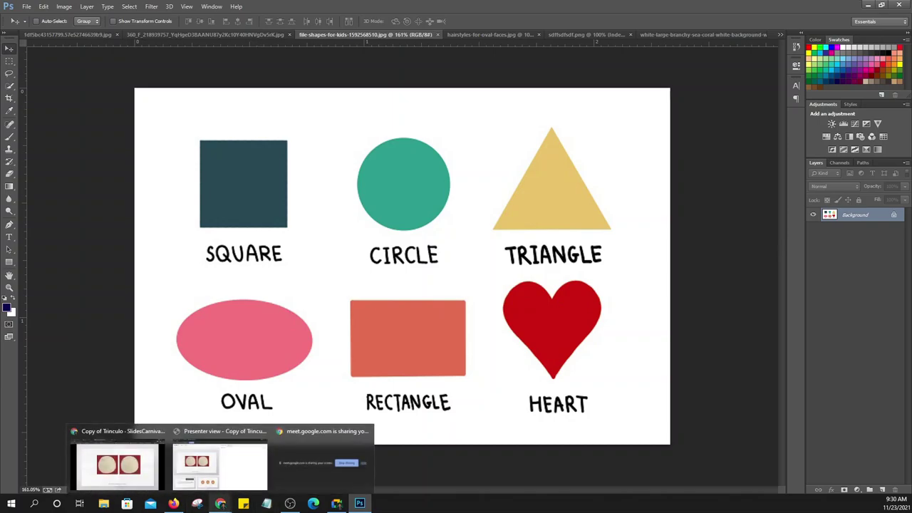
Advance the Chrome slideshow to the Elliptical Marquee tool slide and return to Photoshop
left_click(114, 463)
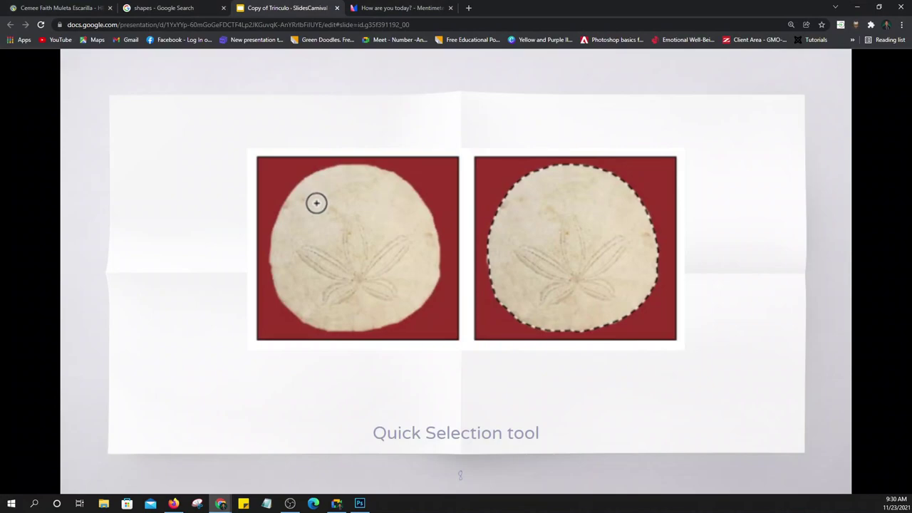
key("Right")
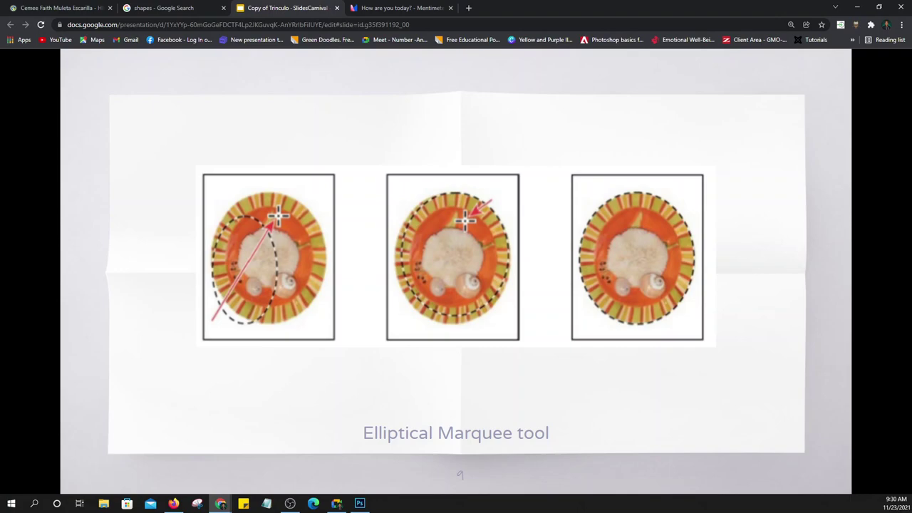
key("alt+Tab")
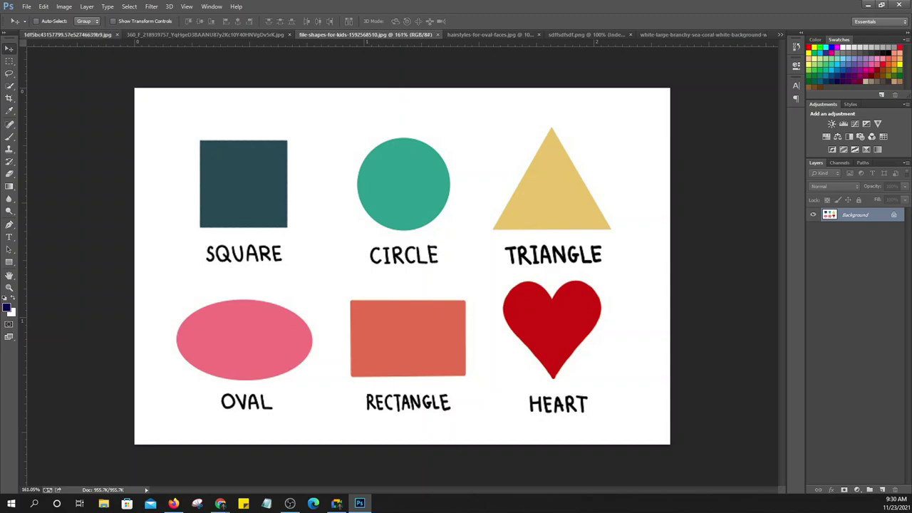
Switch to the sand dollar collage, deselect it, and choose the Elliptical Marquee tool
left_click(67, 35)
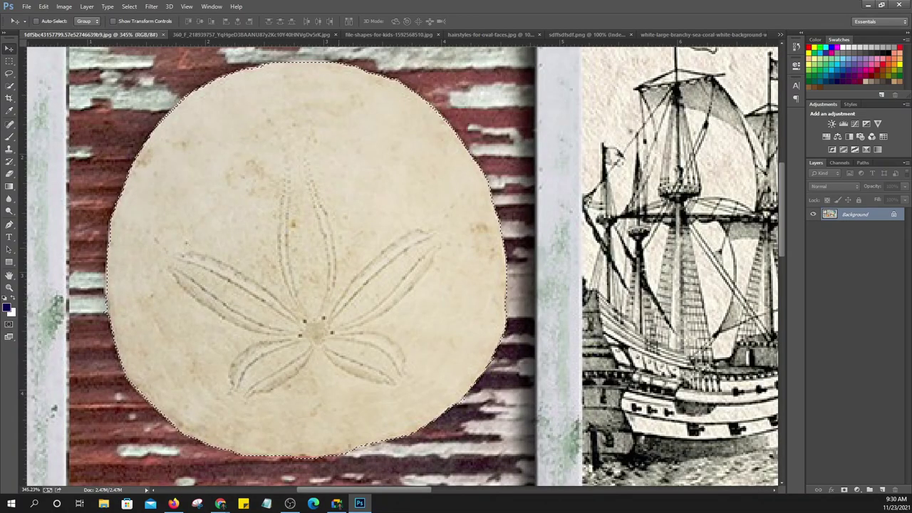
key("ctrl+d")
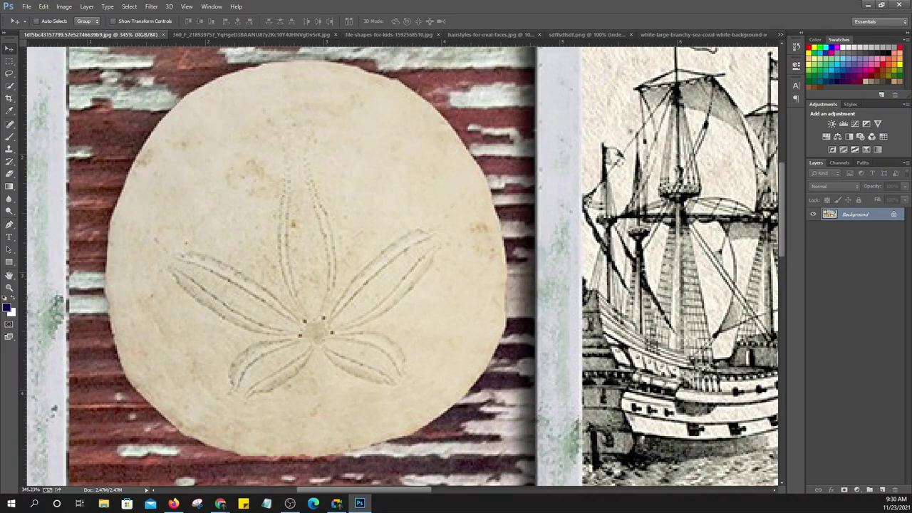
left_click(9, 74)
left_click(9, 60)
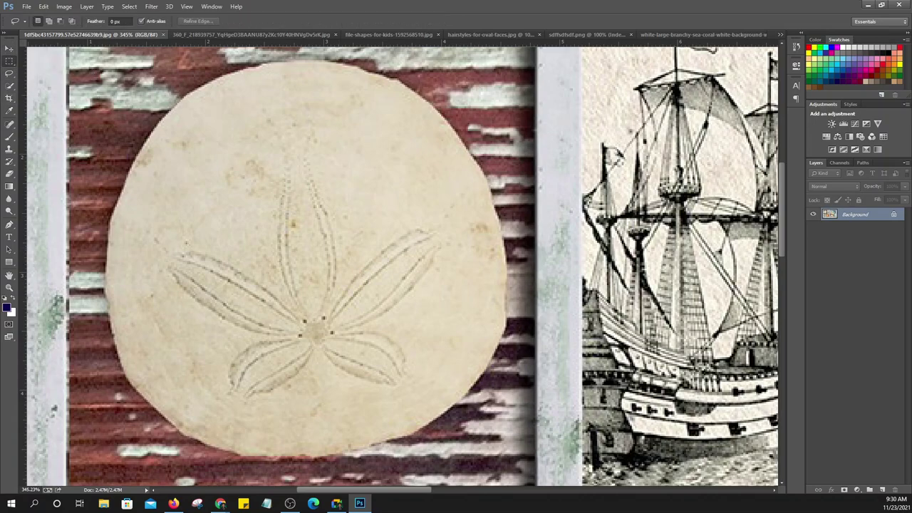
left_click(61, 69)
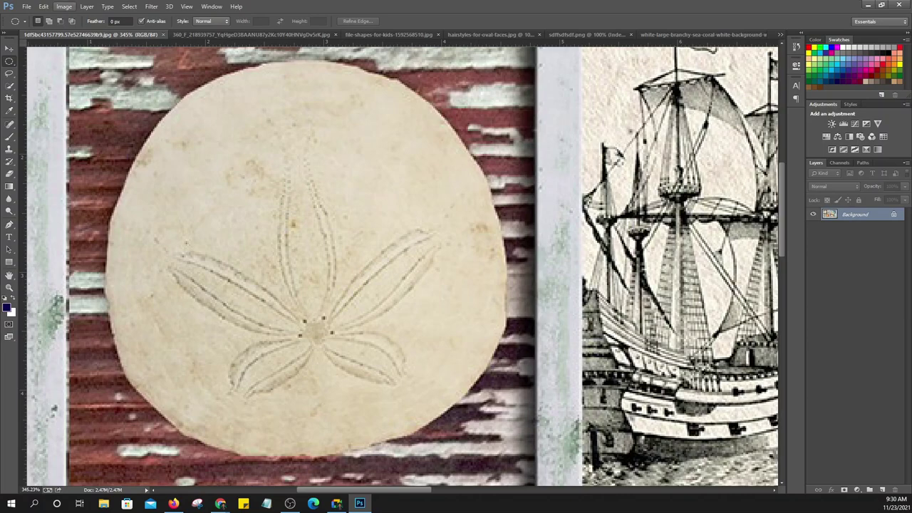
right_click(9, 61)
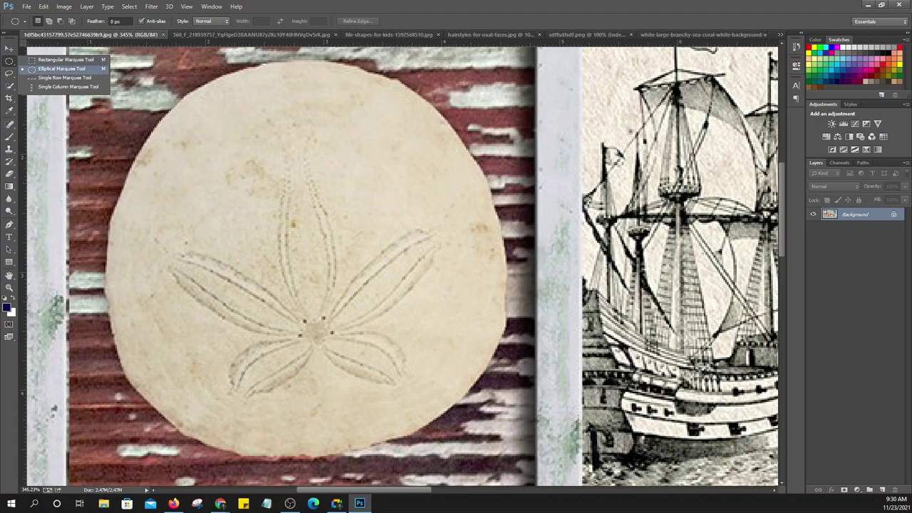
left_click(62, 68)
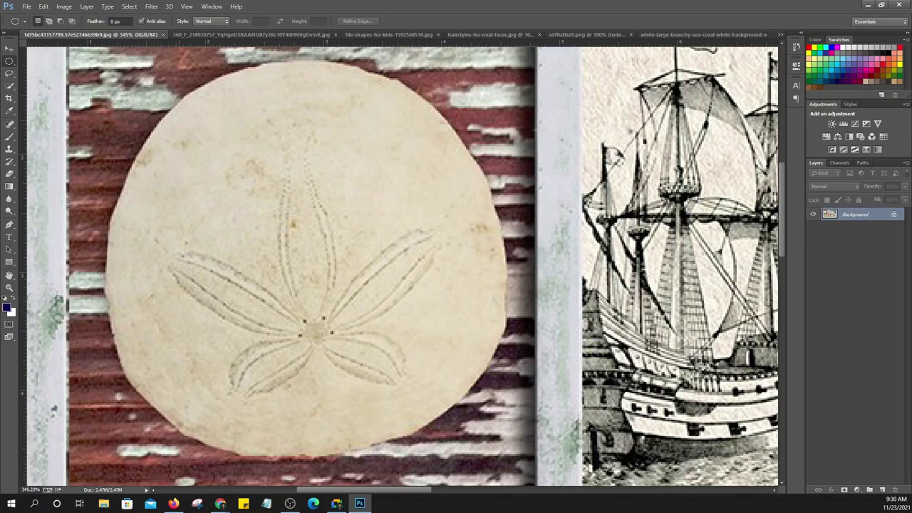
left_click_drag(162, 119, 376, 314)
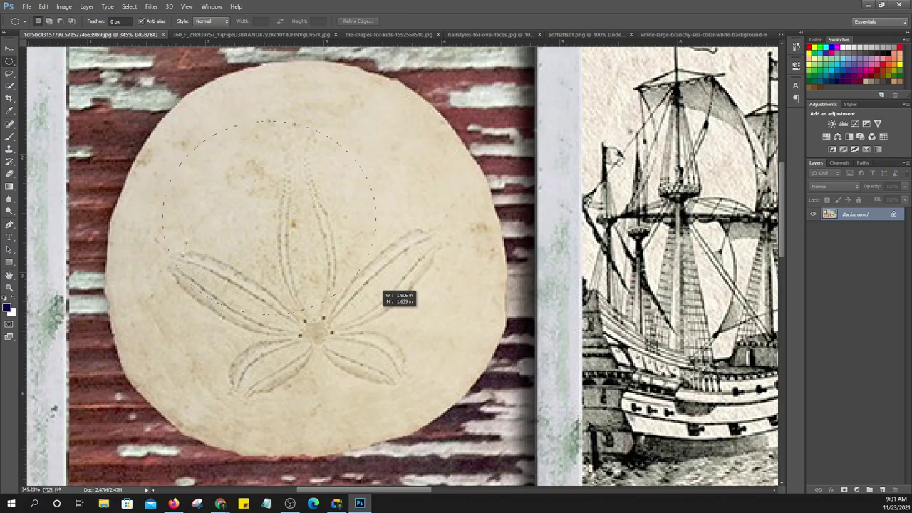
mouse_move(376, 314)
left_mouse_down()
mouse_move(465, 391)
mouse_move(361, 309)
mouse_move(398, 406)
mouse_move(394, 390)
mouse_move(313, 415)
mouse_move(442, 399)
mouse_move(416, 376)
mouse_move(410, 341)
mouse_move(407, 380)
mouse_move(417, 393)
left_mouse_up()
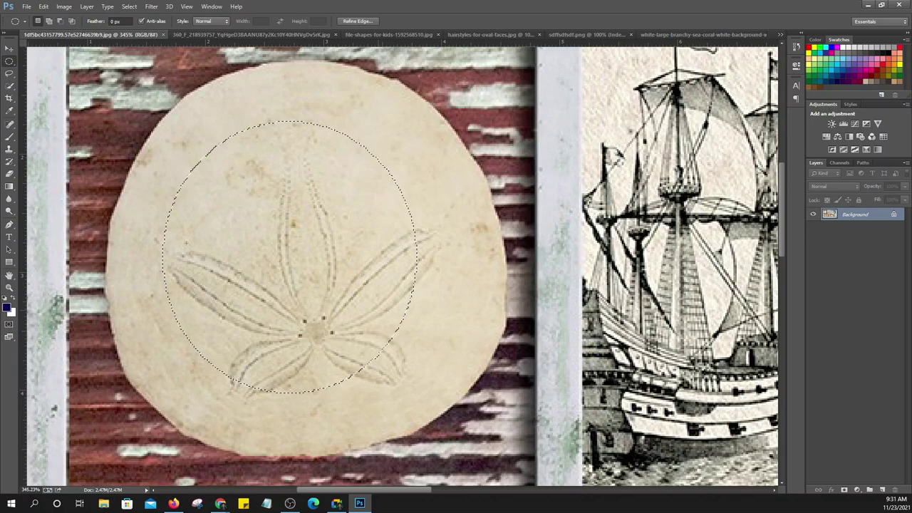
key("ctrl+d")
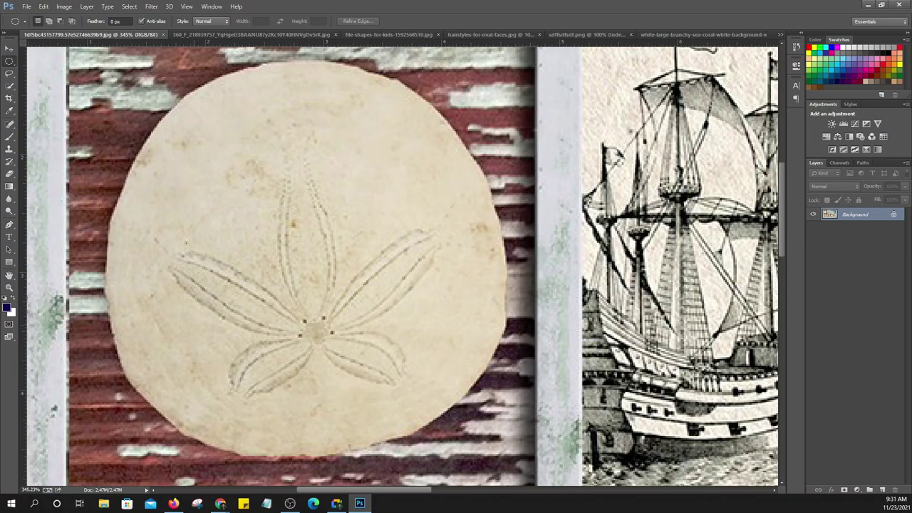
scroll(214, 228, "down", 2)
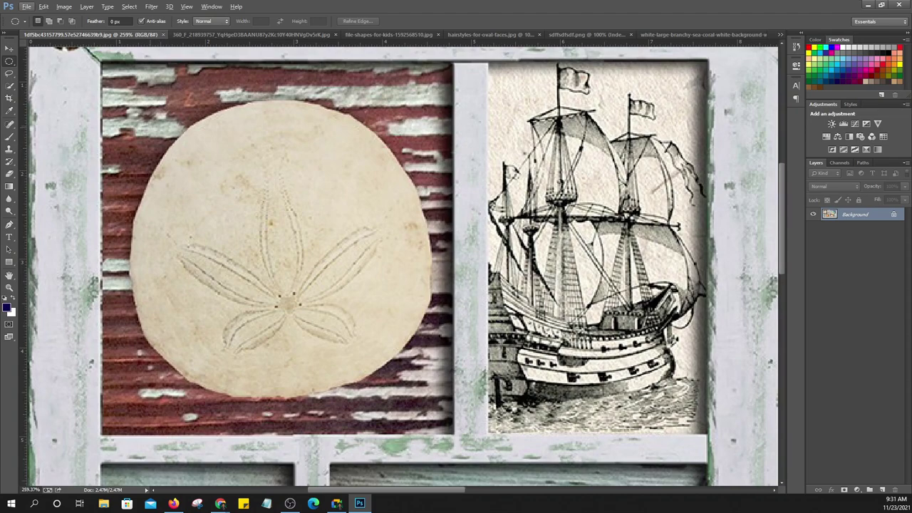
left_click_drag(149, 126, 427, 393)
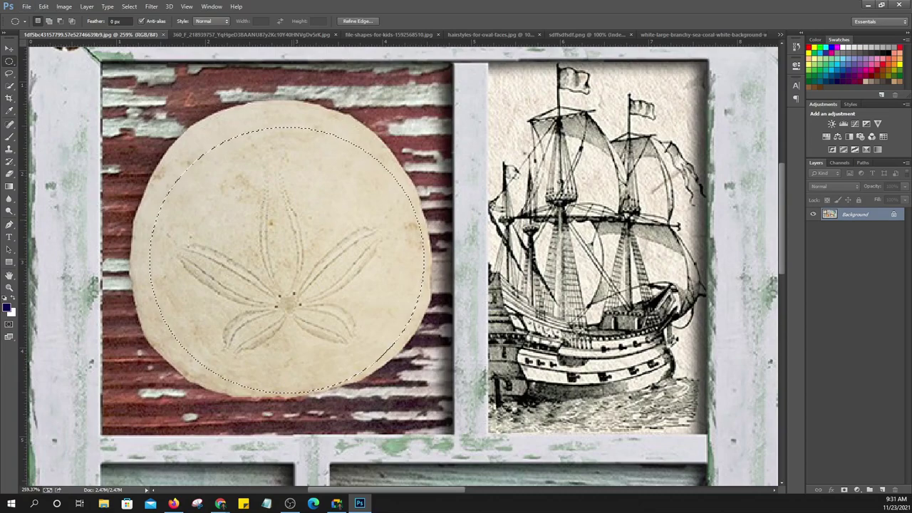
key("ctrl+d")
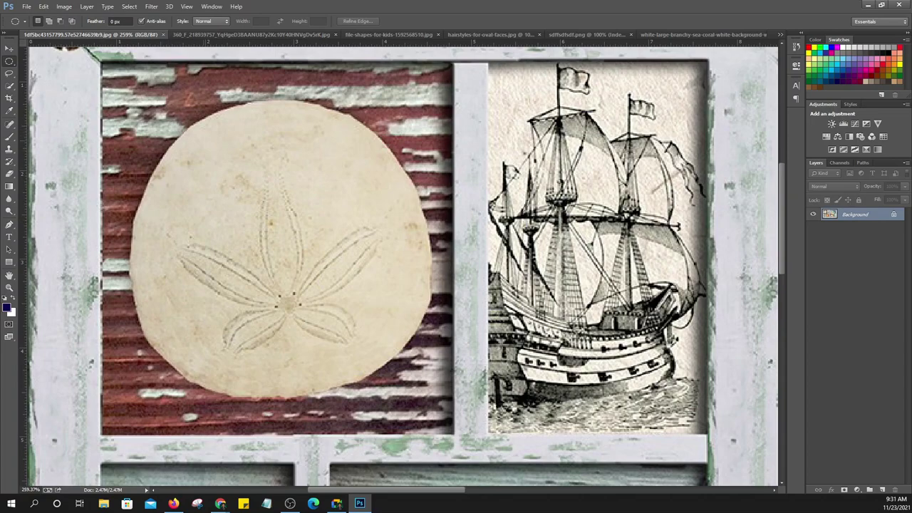
mouse_move(178, 125)
left_mouse_down()
mouse_move(370, 352)
mouse_move(400, 363)
left_mouse_up()
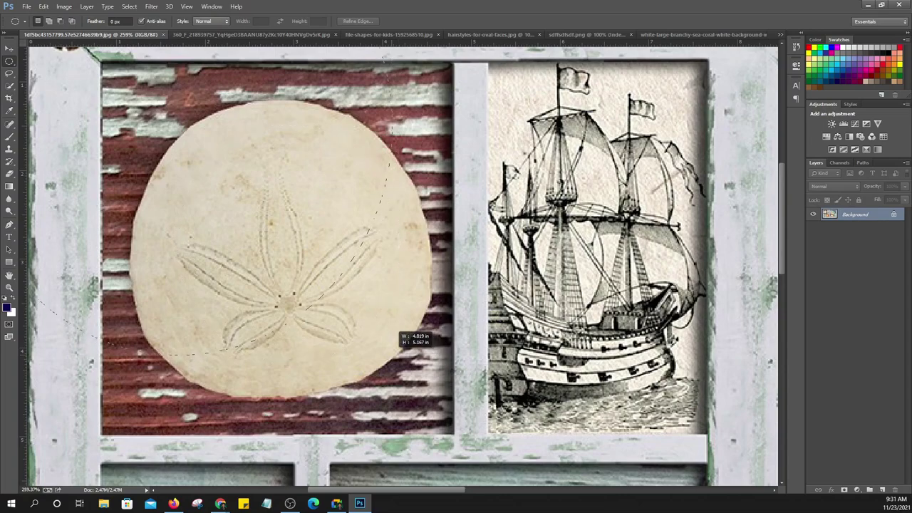
mouse_move(400, 363)
left_mouse_down()
mouse_move(409, 411)
mouse_move(403, 356)
mouse_move(385, 332)
left_mouse_up()
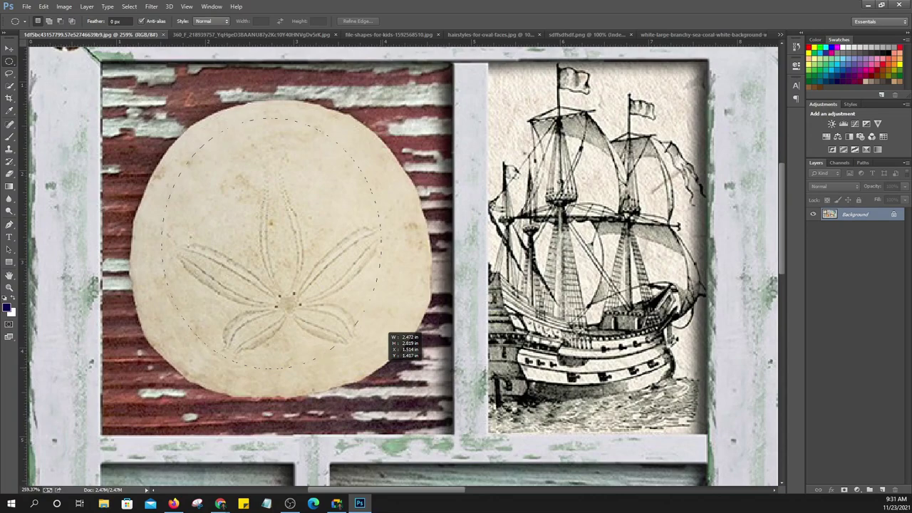
mouse_move(385, 332)
left_mouse_down()
mouse_move(370, 327)
mouse_move(383, 345)
mouse_move(404, 324)
mouse_move(371, 334)
mouse_move(400, 348)
mouse_move(367, 331)
mouse_move(394, 349)
mouse_move(379, 326)
mouse_move(387, 351)
mouse_move(389, 330)
mouse_move(373, 350)
mouse_move(382, 333)
mouse_move(375, 330)
mouse_move(383, 333)
mouse_move(371, 317)
mouse_move(423, 371)
mouse_move(423, 358)
mouse_move(414, 354)
mouse_move(426, 375)
mouse_move(436, 382)
mouse_move(424, 360)
mouse_move(438, 373)
left_mouse_up()
key("space")
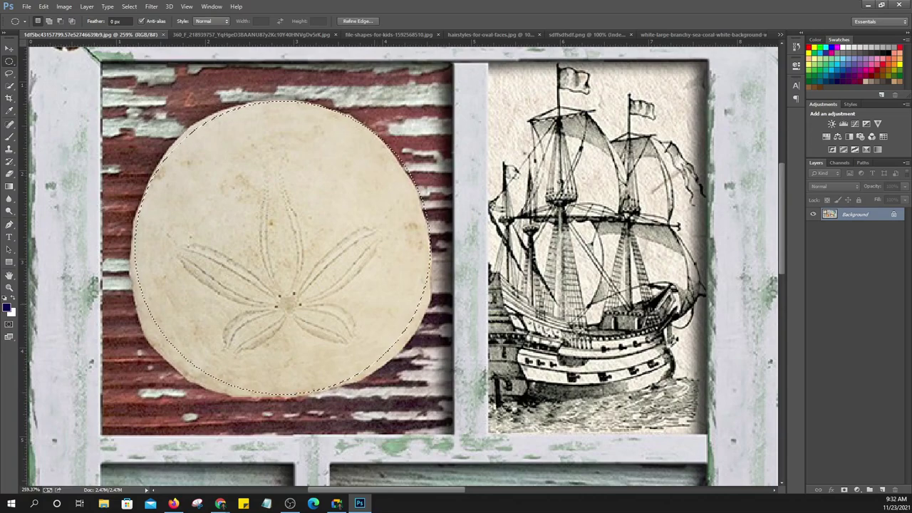
scroll(402, 266, "right", 1)
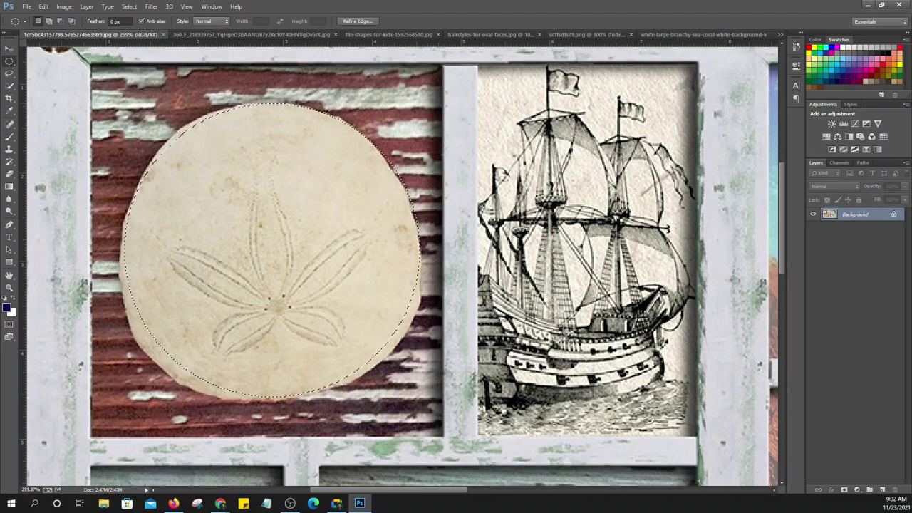
Deselect the sand dollar, cycle documents, and undock then re-dock the hairstyles tab
key("ctrl+d")
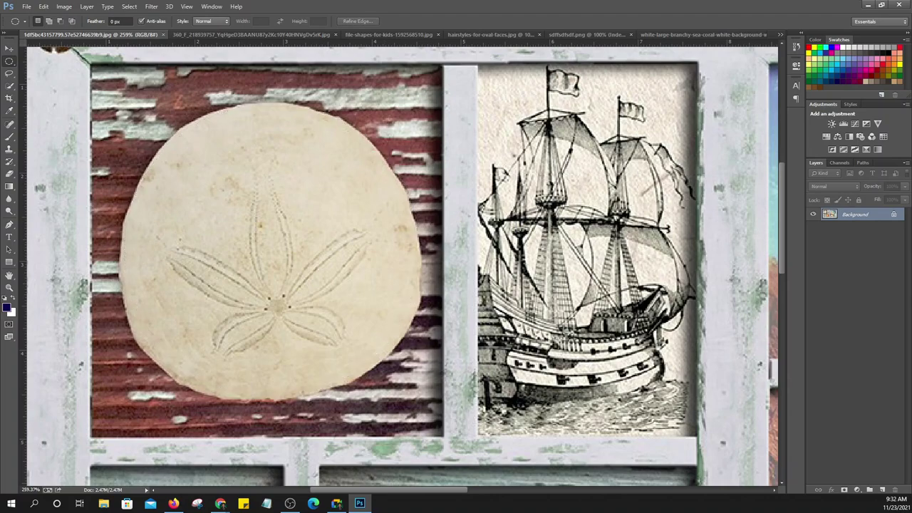
key("ctrl+Tab")
key("ctrl+Tab")
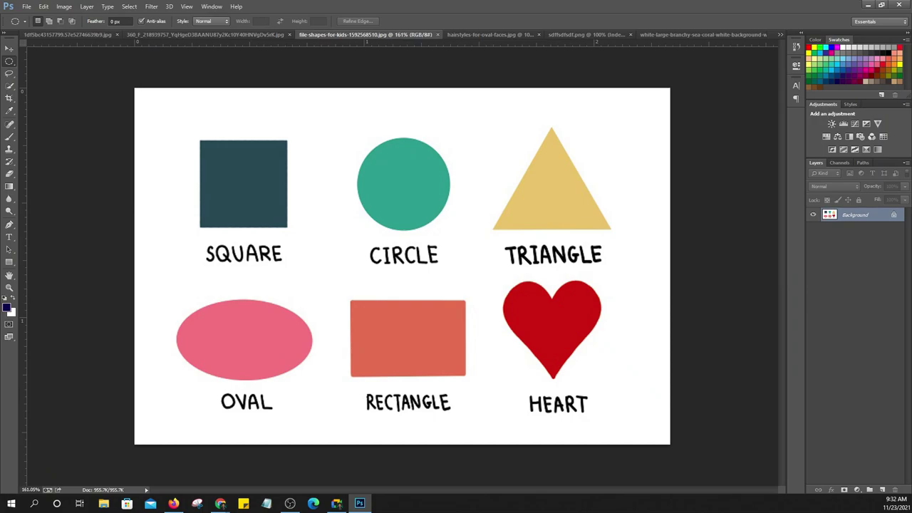
key("ctrl+Tab")
key("ctrl+Tab")
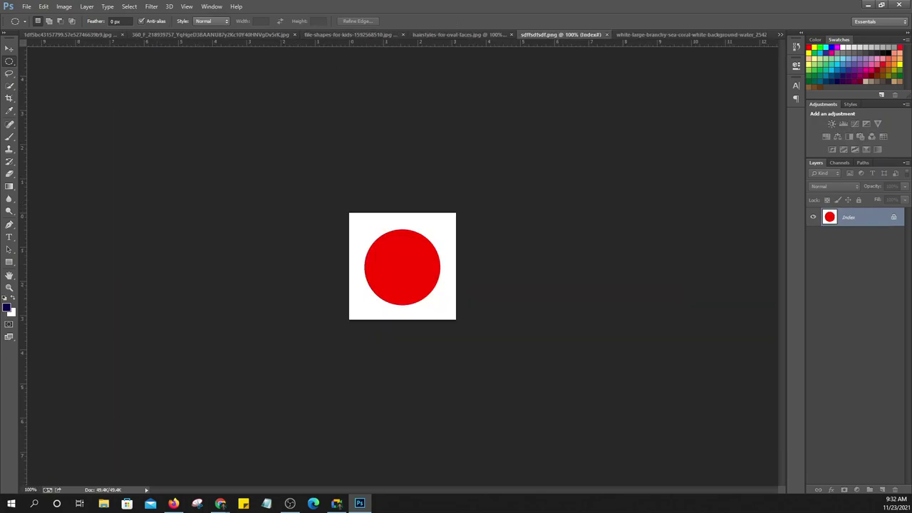
left_click_drag(459, 34, 651, 54)
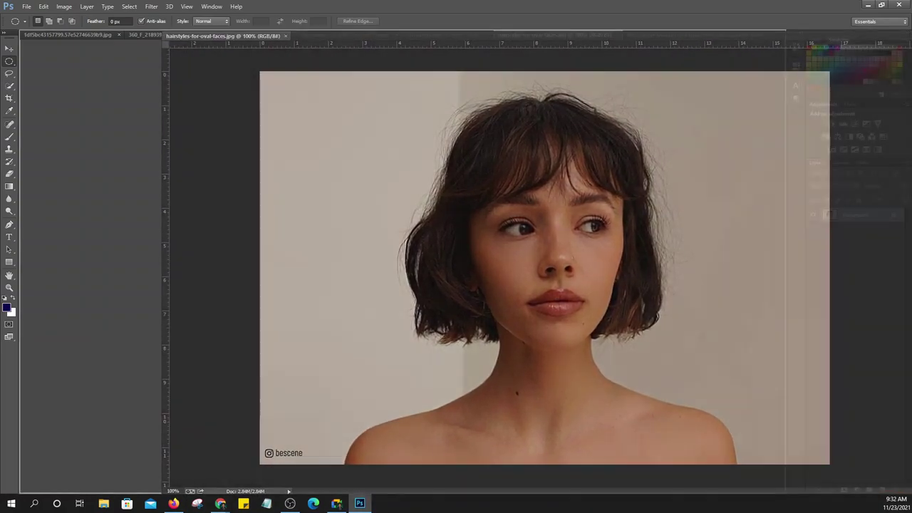
left_click_drag(652, 54, 214, 34)
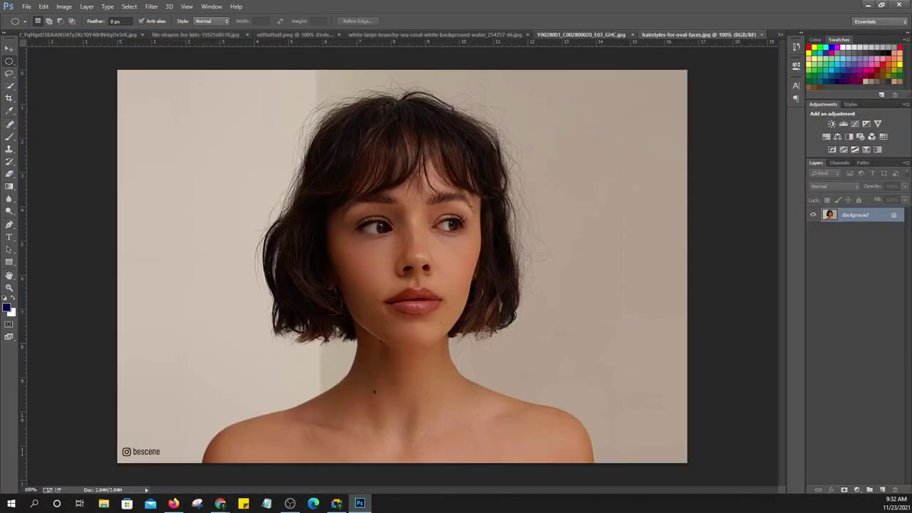
key("ctrl+shift+Tab")
key("ctrl+shift+Tab")
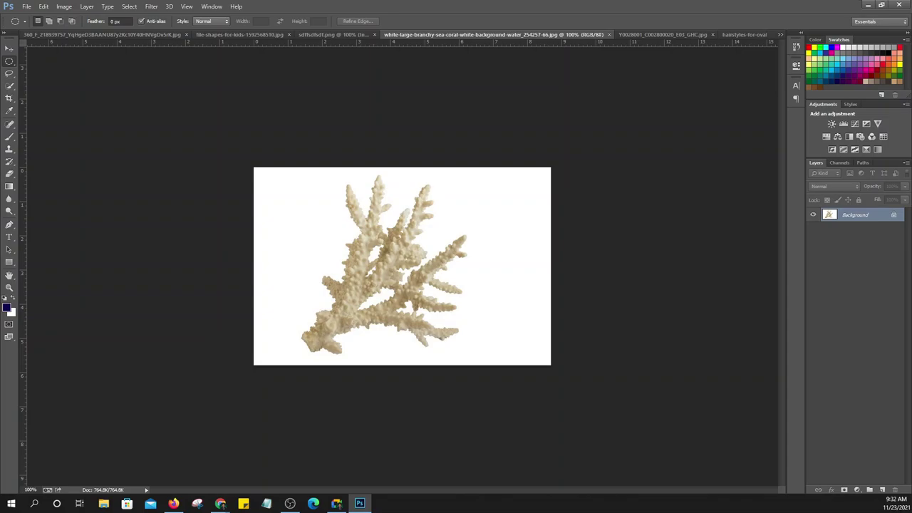
key("ctrl+shift+Tab")
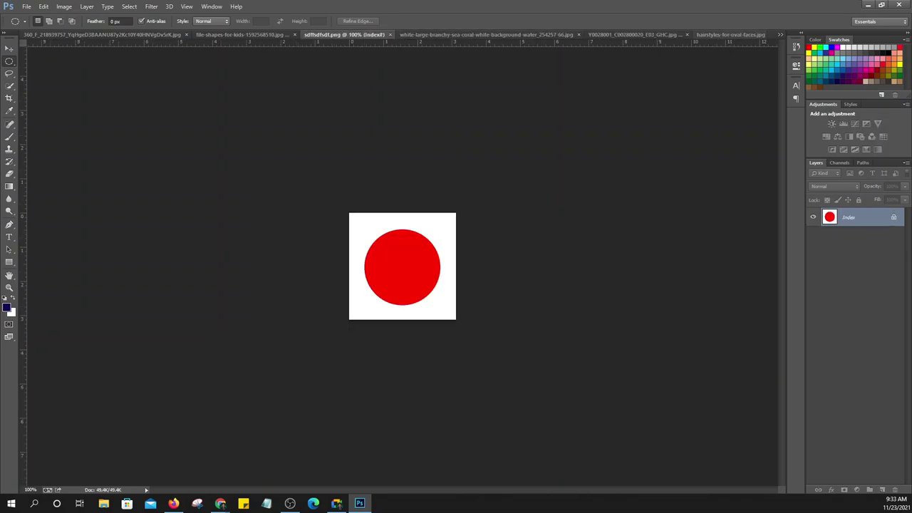
Cycle through the open documents until the red circle image sdffsdfdf.png is active
key("ctrl+Tab")
key("ctrl+Tab")
key("ctrl+Tab")
left_click(780, 34)
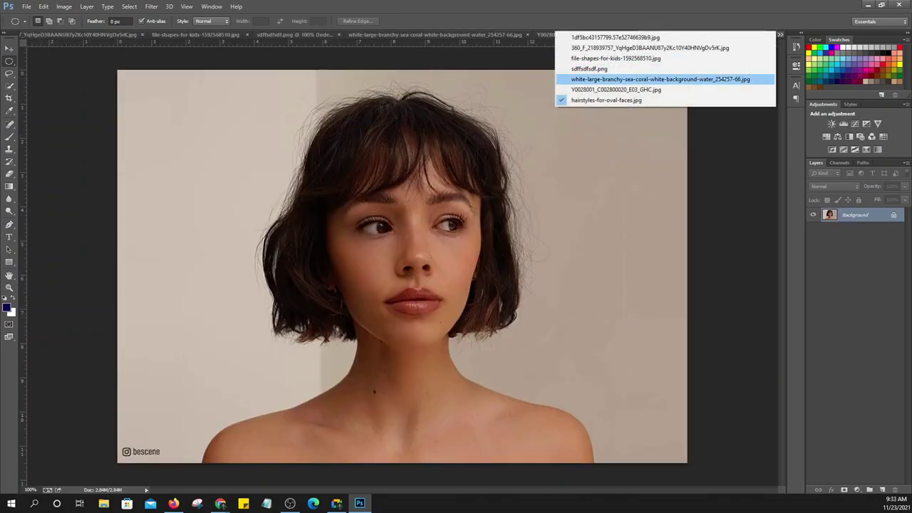
left_click(591, 63)
key("ctrl+shift+Tab")
key("ctrl+shift+Tab")
key("ctrl+shift+Tab")
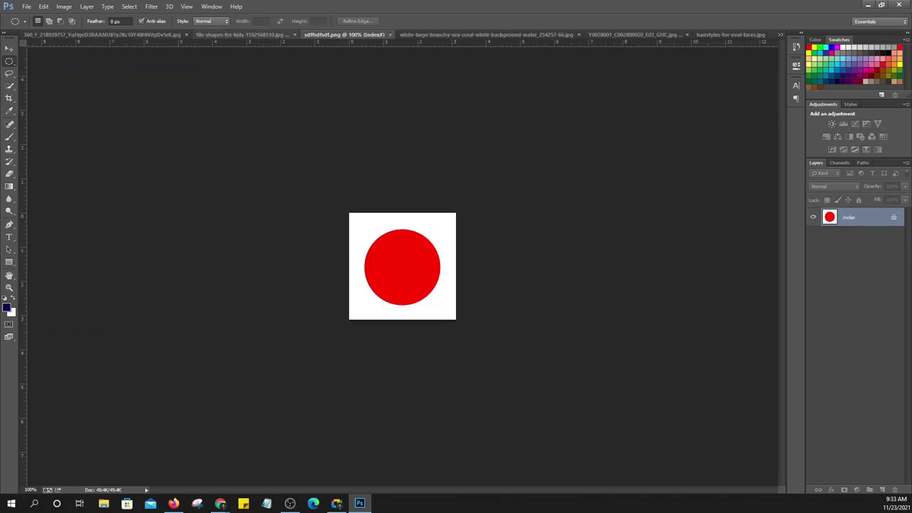
key("ctrl+shift+Tab")
key("ctrl+shift+Tab")
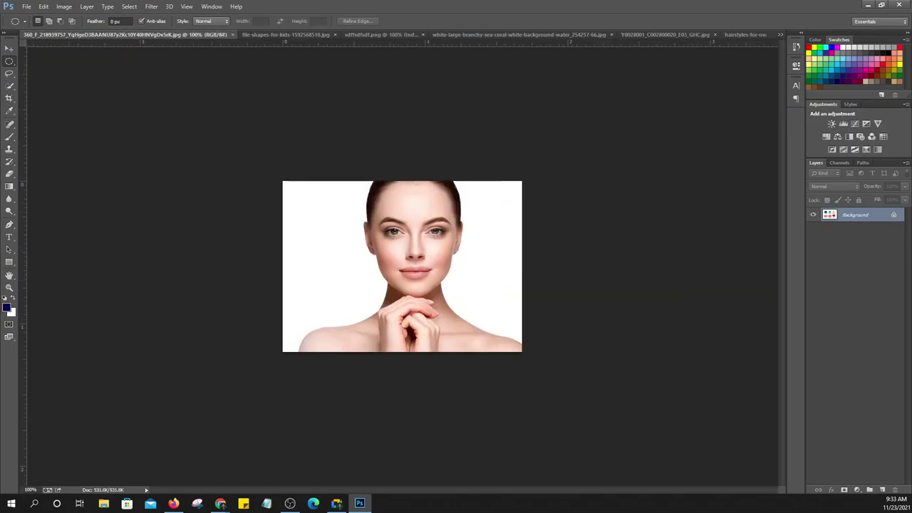
key("ctrl+Tab")
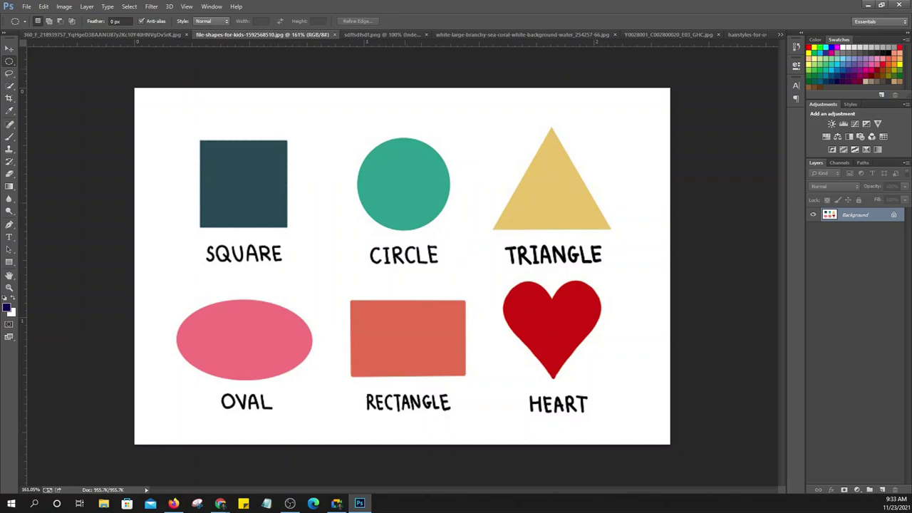
key("ctrl+Tab")
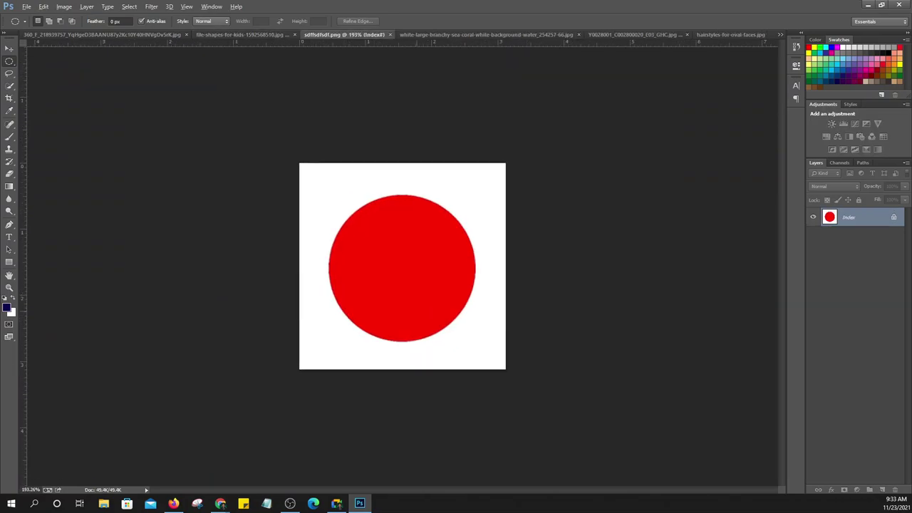
scroll(402, 266, "up", 5)
scroll(403, 266, "down", 3)
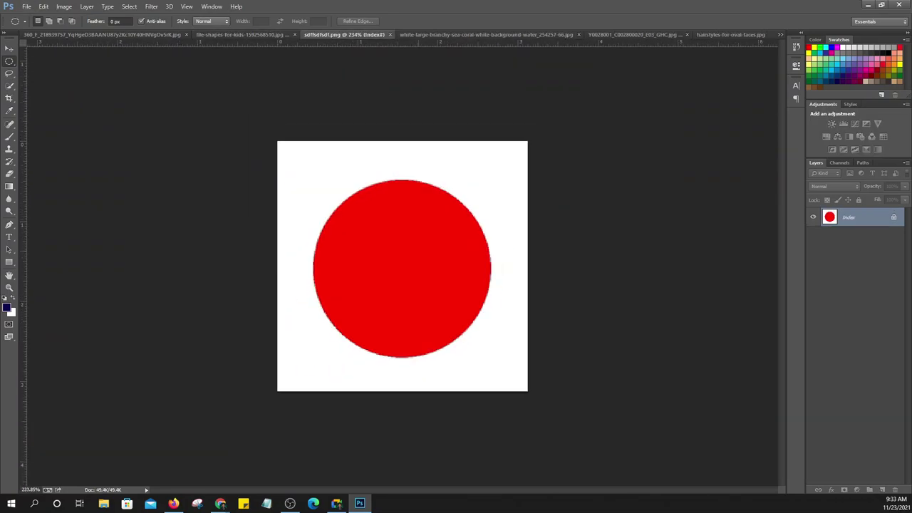
scroll(403, 266, "up", 1)
scroll(403, 266, "up", 1)
scroll(403, 266, "up", 1)
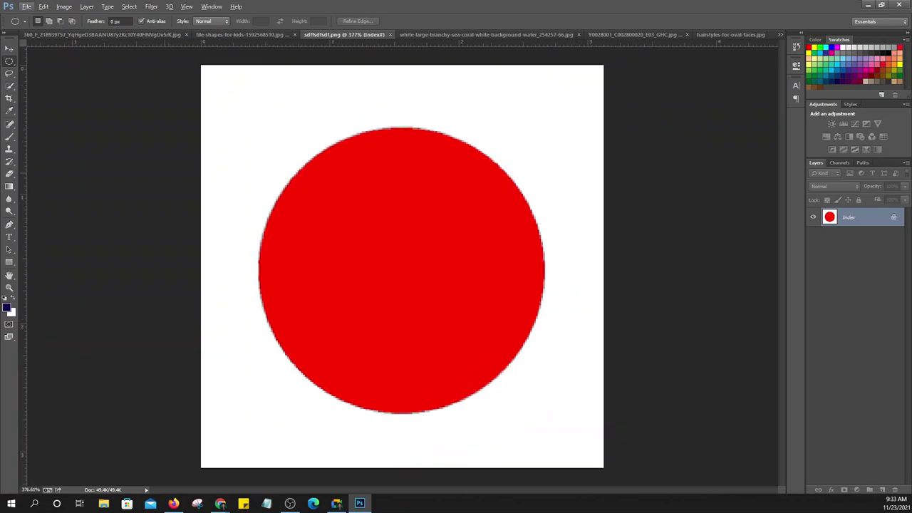
right_click(9, 62)
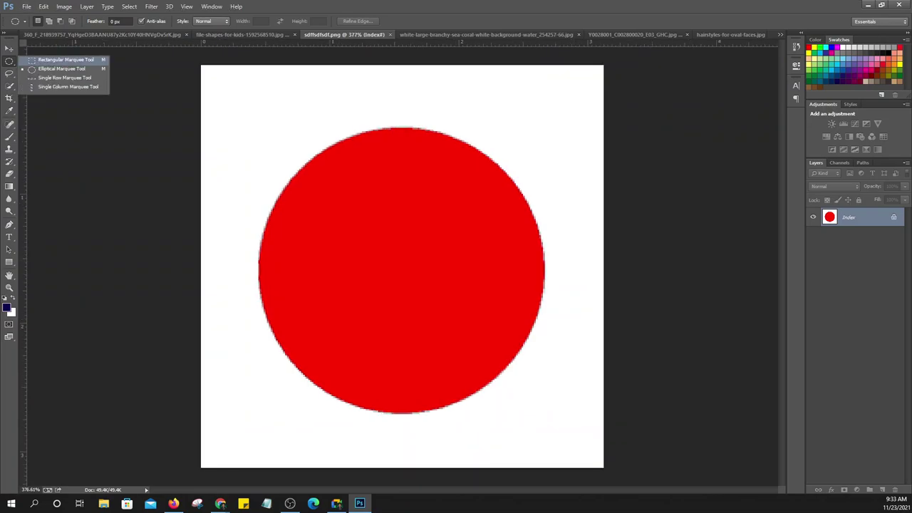
left_click(50, 63)
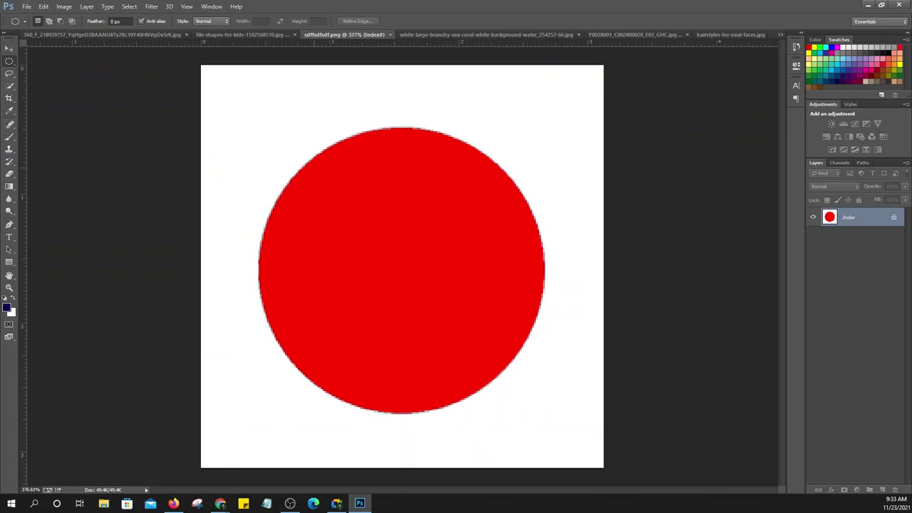
left_click_drag(310, 169, 420, 311)
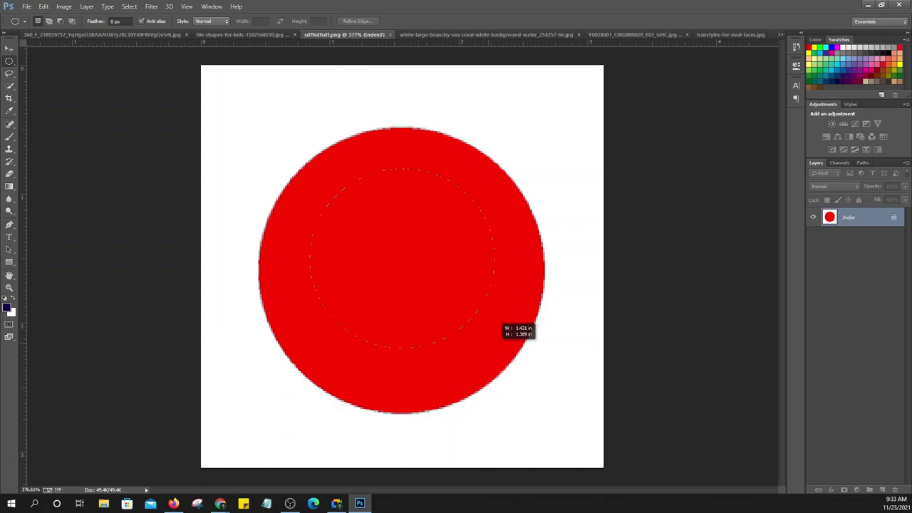
left_click_drag(421, 311, 505, 356)
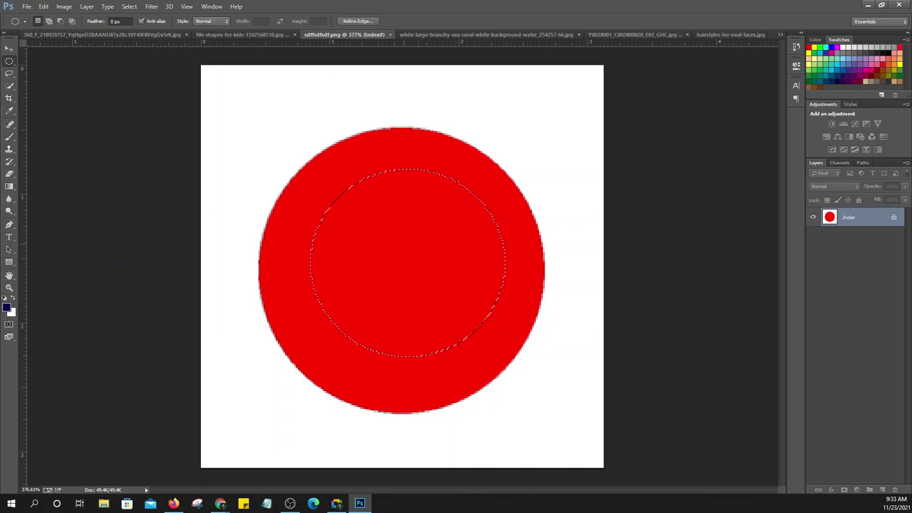
key("ctrl+d")
mouse_move(307, 173)
left_mouse_down()
mouse_move(525, 390)
mouse_move(504, 361)
left_mouse_up()
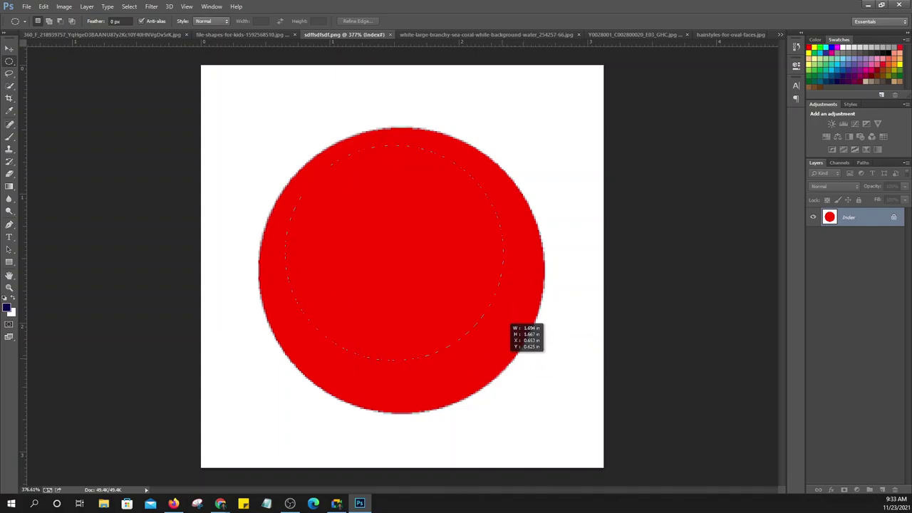
left_click_drag(509, 322, 499, 308)
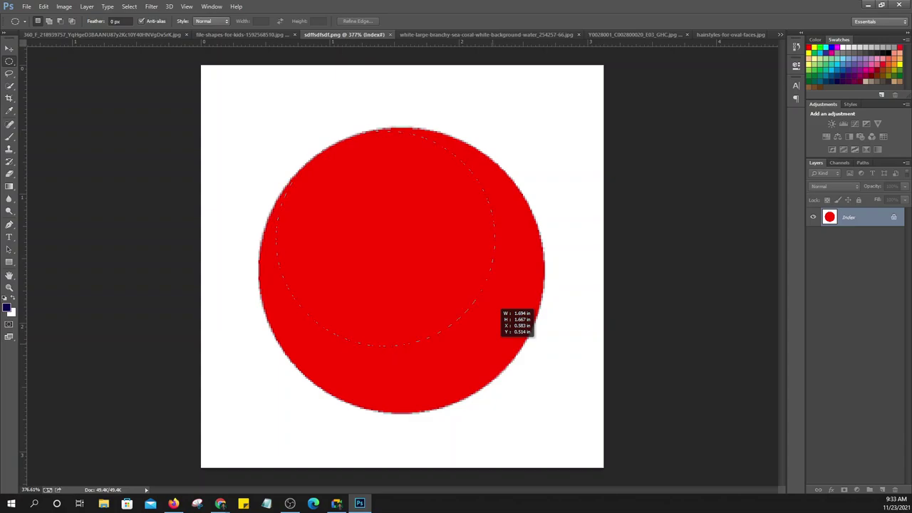
mouse_move(499, 307)
left_mouse_down()
mouse_move(493, 295)
mouse_move(538, 384)
mouse_move(539, 371)
mouse_move(526, 365)
mouse_move(527, 381)
mouse_move(546, 383)
left_mouse_up()
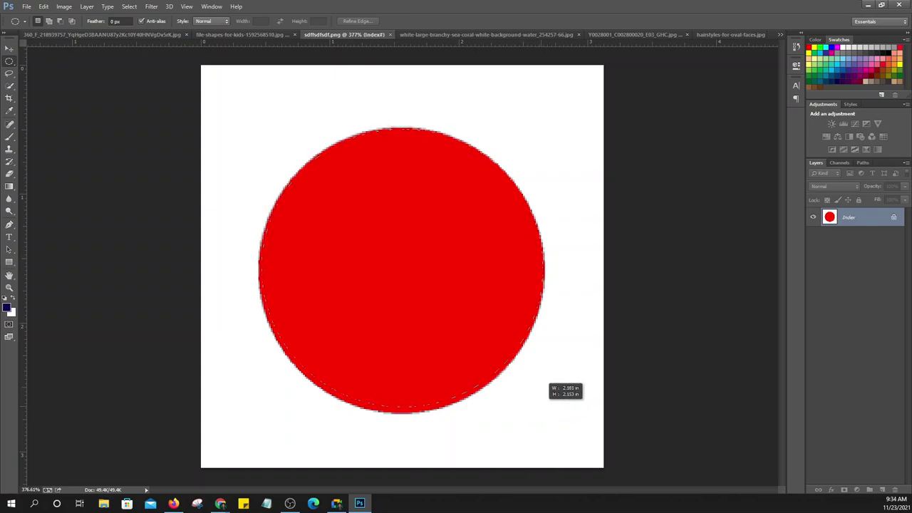
mouse_move(546, 383)
left_mouse_down()
mouse_move(541, 373)
mouse_move(549, 388)
left_mouse_up()
key("space")
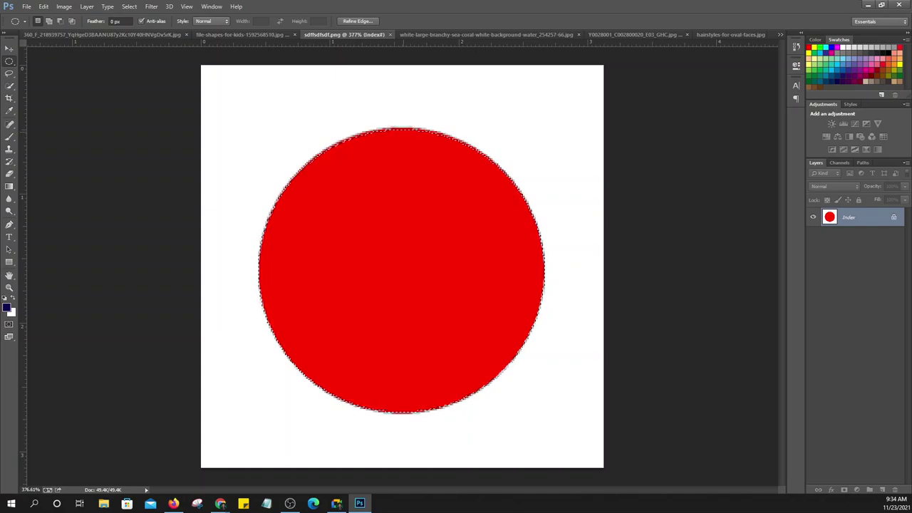
key("ctrl+d")
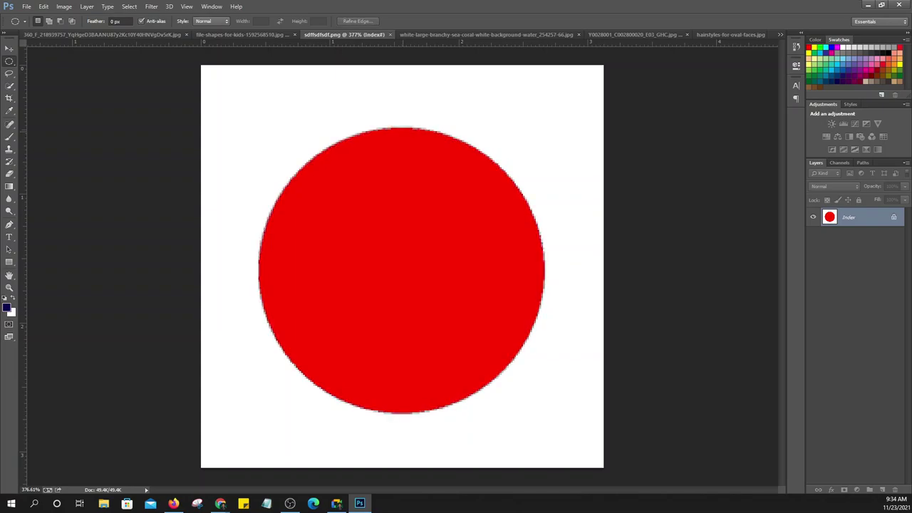
right_click(9, 61)
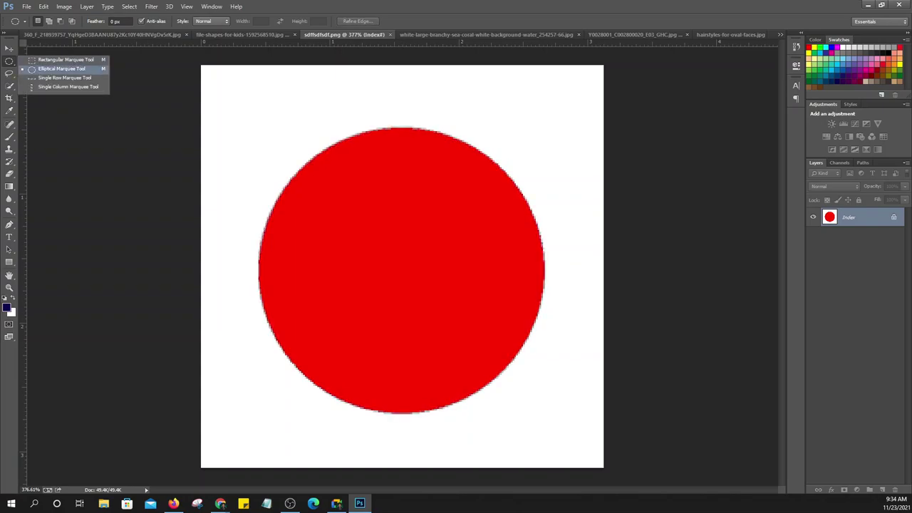
left_click(61, 69)
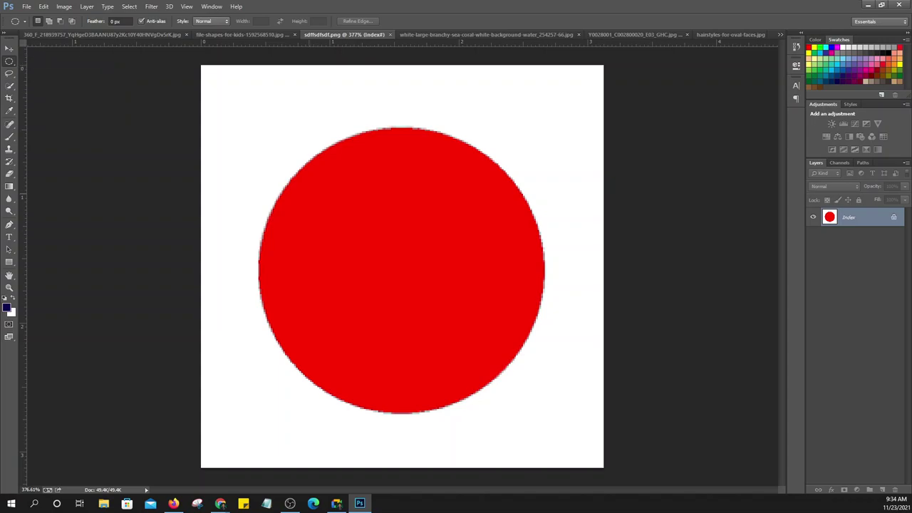
mouse_move(309, 191)
left_mouse_down()
mouse_move(503, 375)
mouse_move(486, 333)
left_mouse_up()
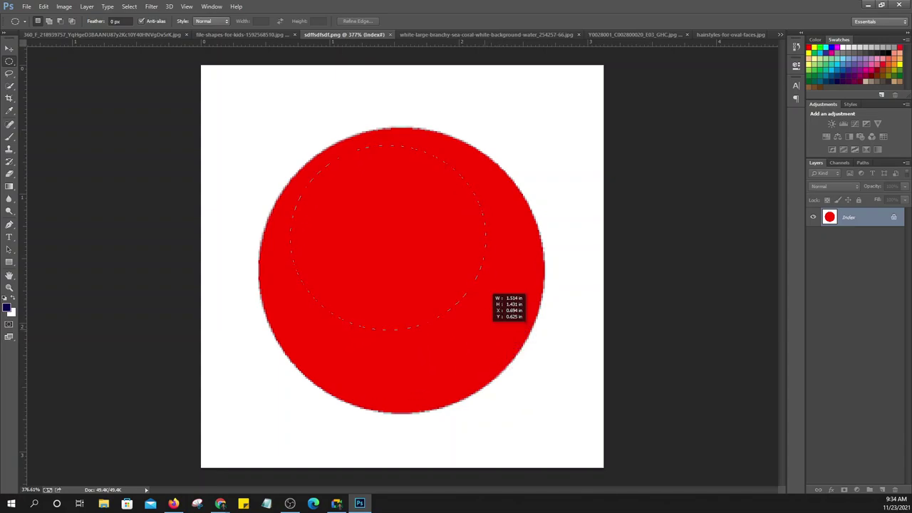
mouse_move(486, 332)
left_mouse_down()
mouse_move(519, 395)
mouse_move(509, 360)
mouse_move(526, 375)
mouse_move(528, 361)
mouse_move(529, 372)
left_mouse_up()
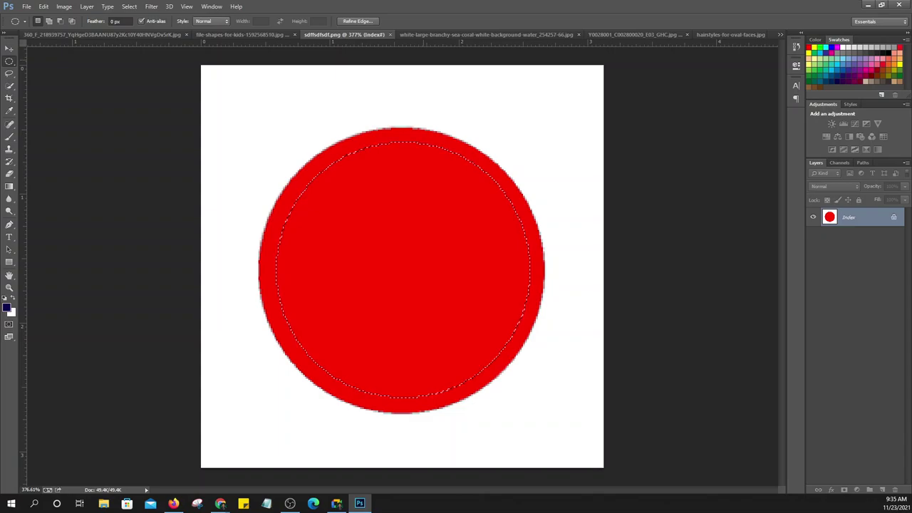
key("ctrl+d")
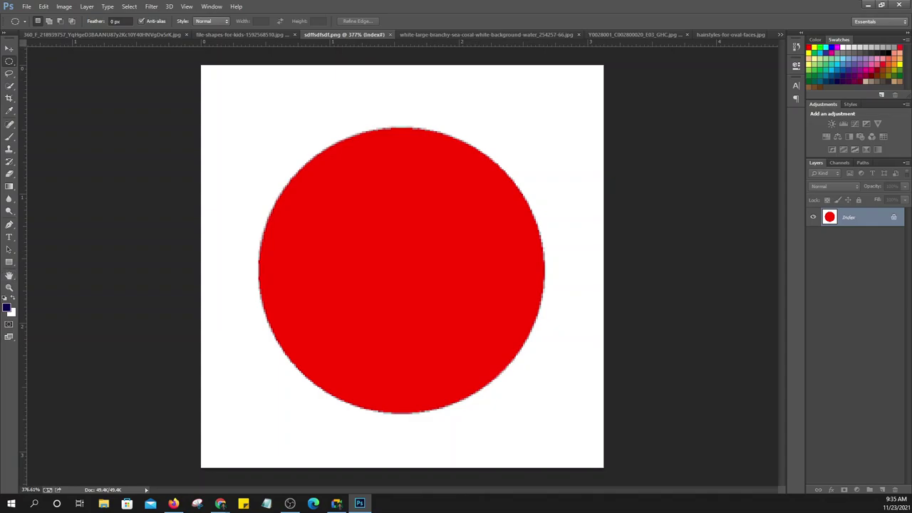
Set the rulers to Percent and place guides crossing at the 50% marks
right_click(413, 42)
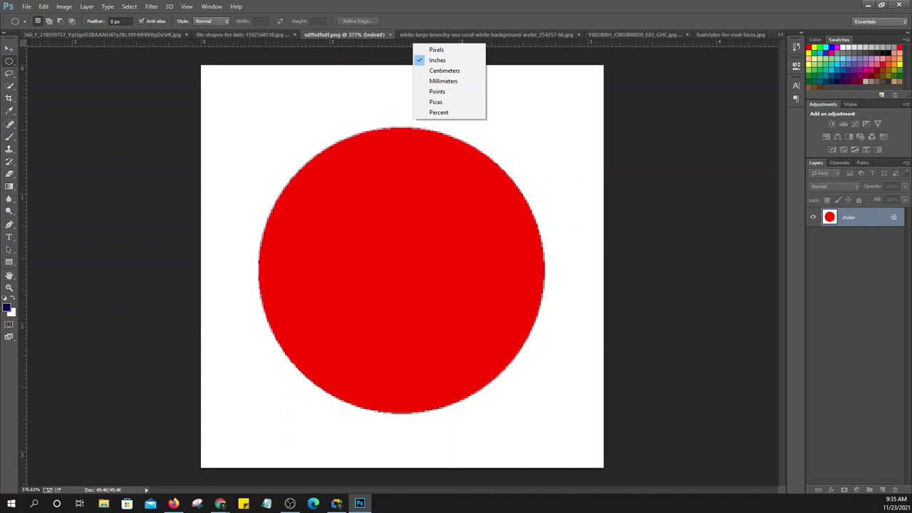
left_click(439, 112)
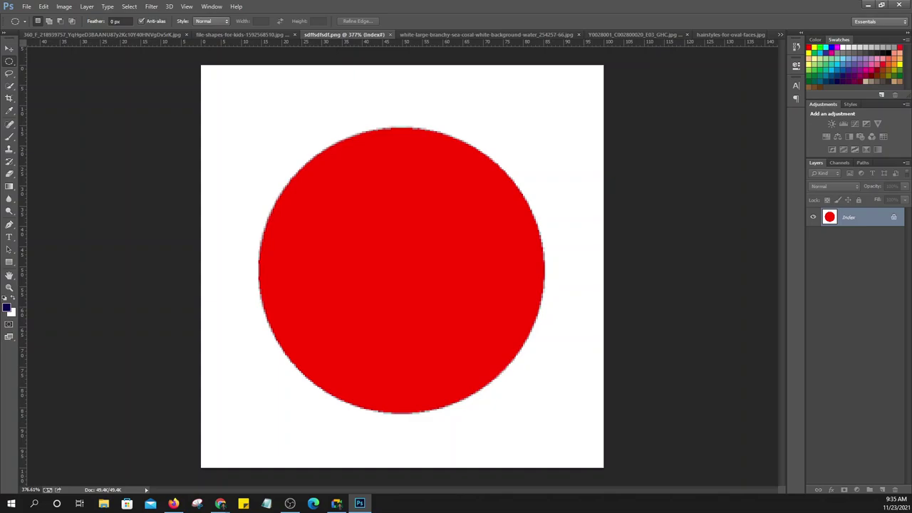
left_click_drag(22, 228, 402, 225)
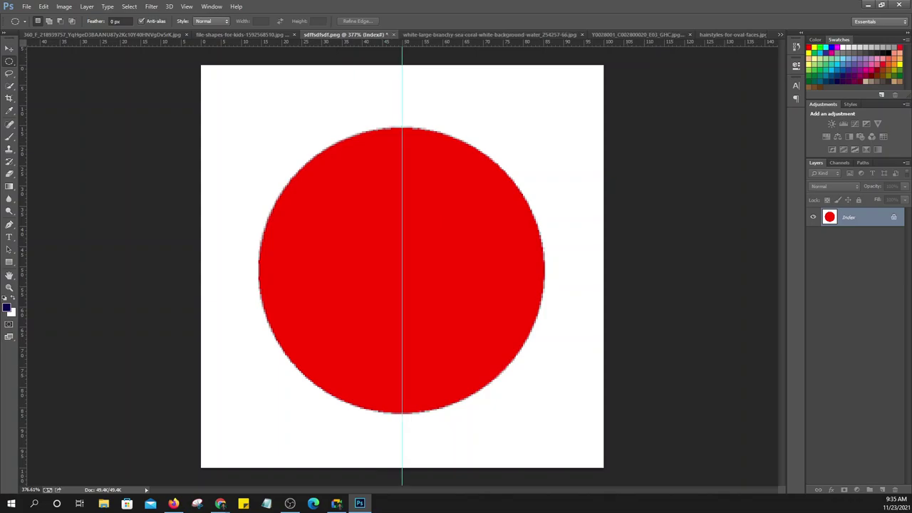
left_click_drag(626, 42, 619, 249)
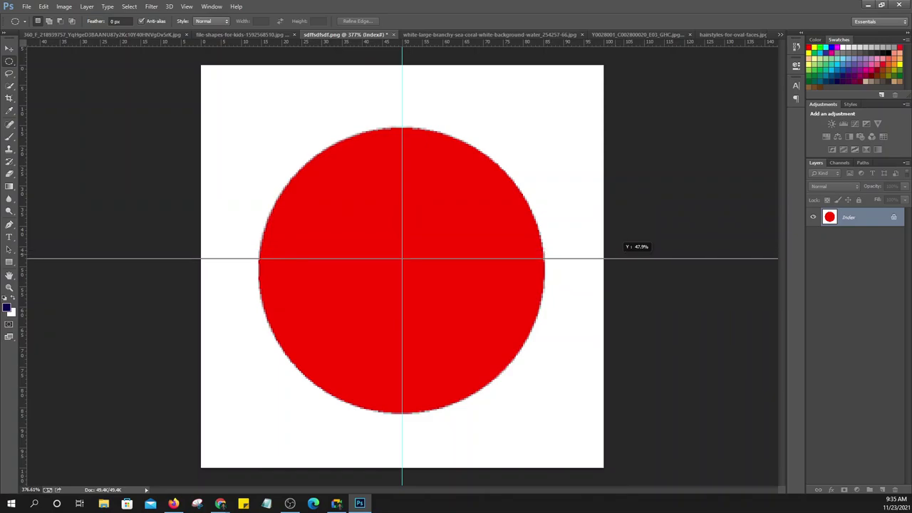
left_click_drag(619, 249, 617, 265)
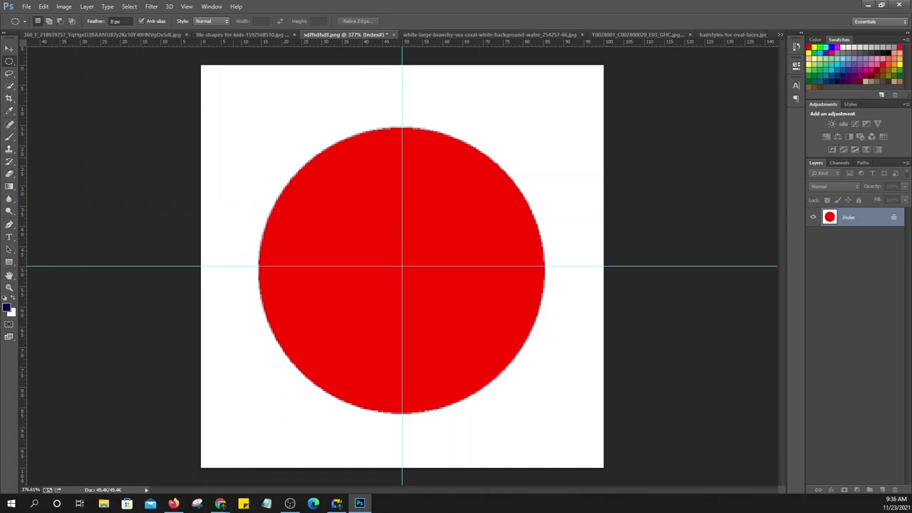
right_click(9, 61)
left_click(50, 71)
scroll(411, 287, "up", 3)
scroll(410, 275, "up", 1)
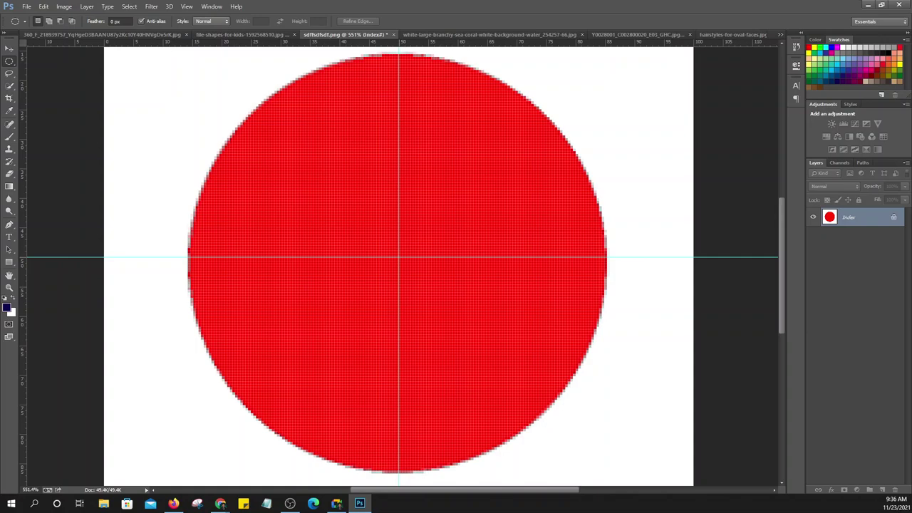
mouse_move(398, 257)
left_mouse_down()
mouse_move(456, 281)
mouse_move(548, 280)
mouse_move(636, 381)
mouse_move(718, 437)
left_mouse_up()
left_click_drag(717, 437, 714, 435)
left_click_drag(714, 436, 726, 436)
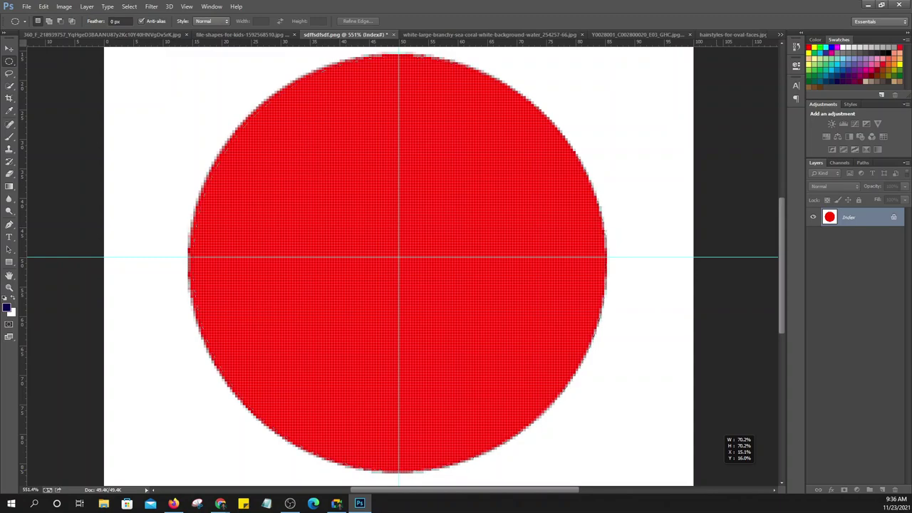
left_click_drag(726, 435, 722, 447)
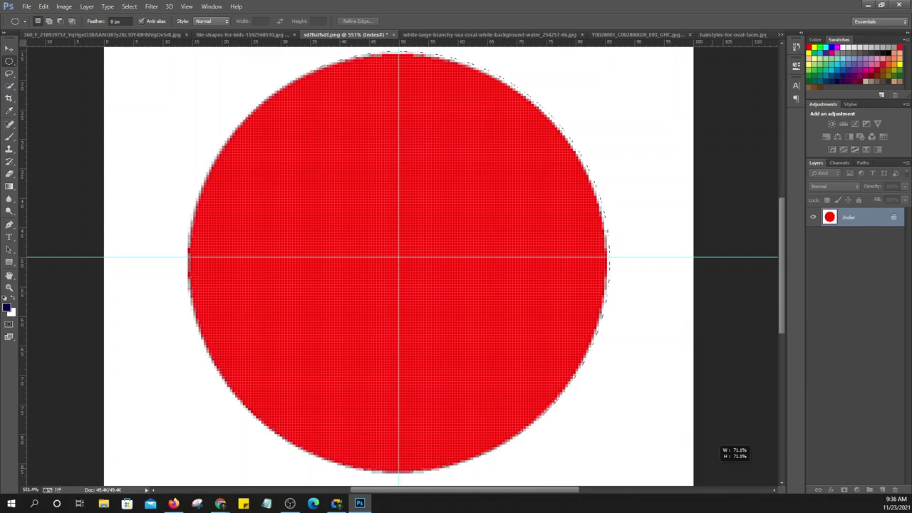
left_click_drag(721, 448, 718, 447)
mouse_move(718, 447)
left_mouse_down()
mouse_move(717, 435)
mouse_move(721, 447)
left_mouse_up()
left_click_drag(720, 447, 725, 448)
left_click_drag(725, 447, 723, 447)
key("Return")
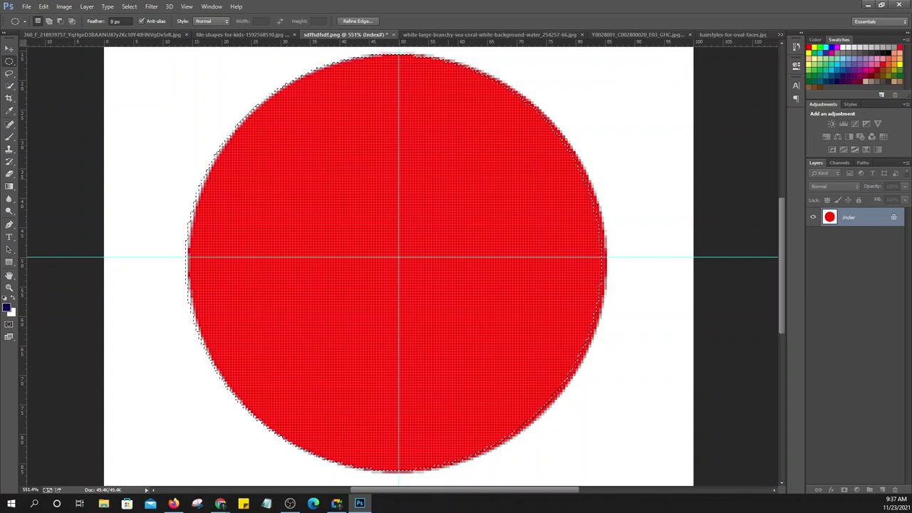
key("ctrl+d")
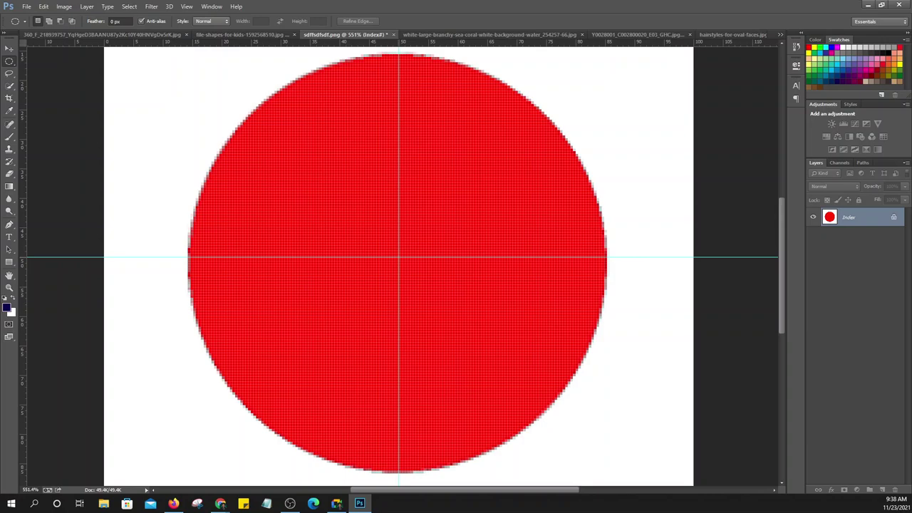
Draw trial circular and large oval selections from the guide crossing over the red circle
left_click_drag(399, 256, 606, 463)
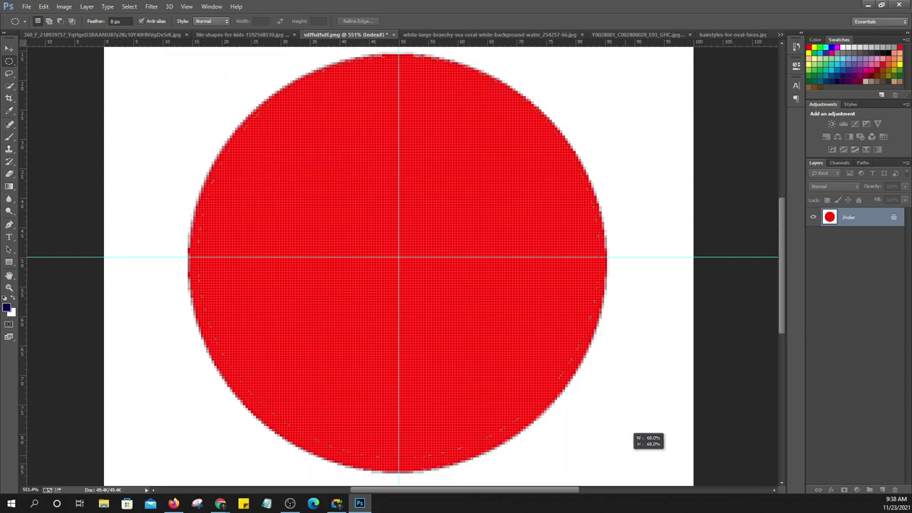
left_click_drag(607, 465, 607, 464)
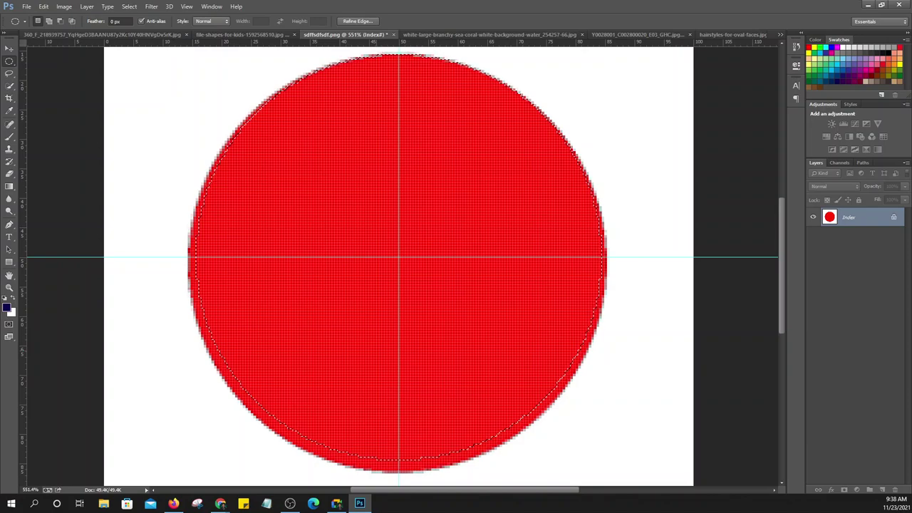
key("ctrl+d")
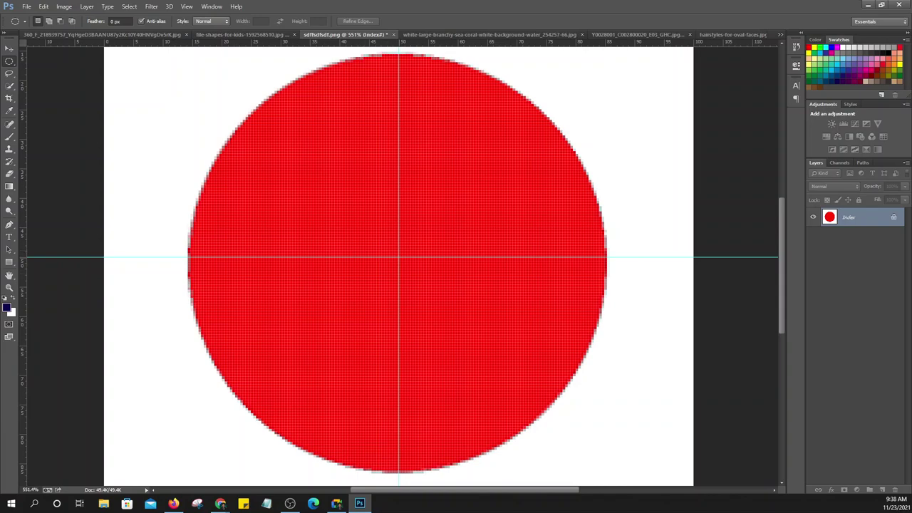
left_click_drag(398, 256, 528, 385)
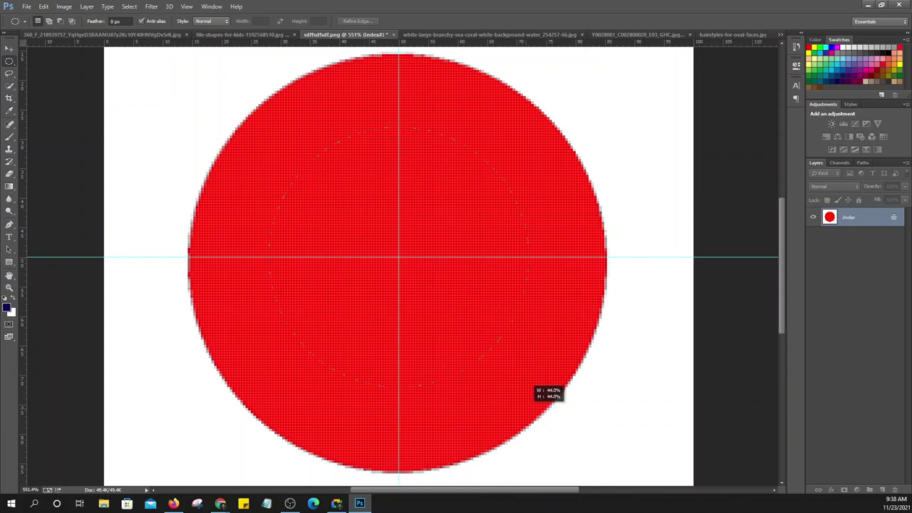
left_click_drag(534, 386, 608, 448)
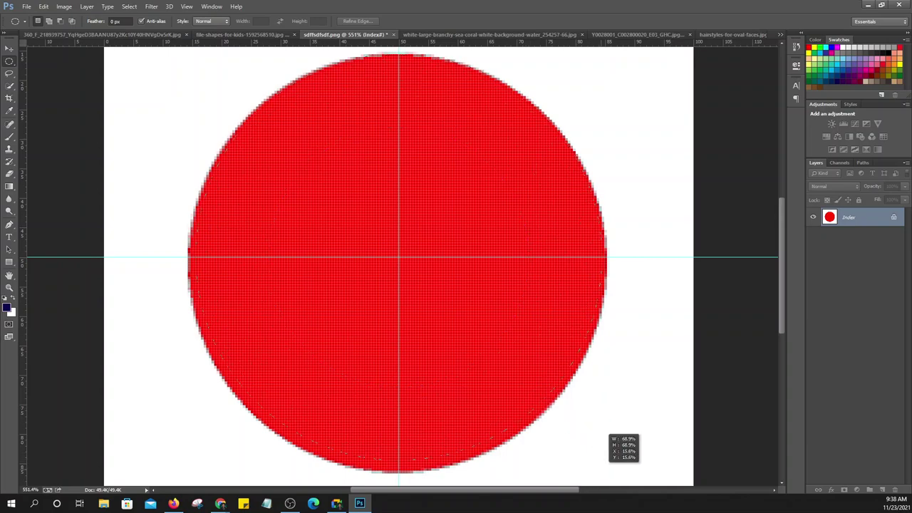
left_click_drag(607, 448, 600, 440)
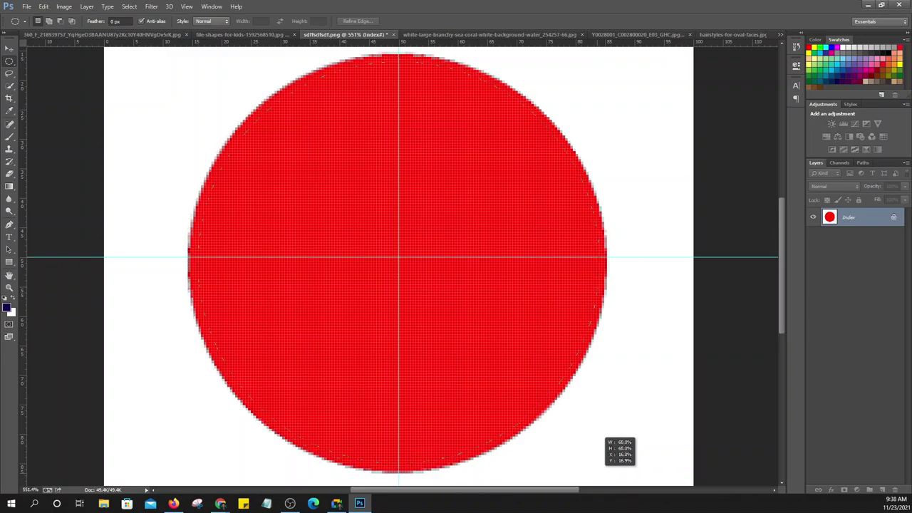
left_click_drag(600, 449, 603, 438)
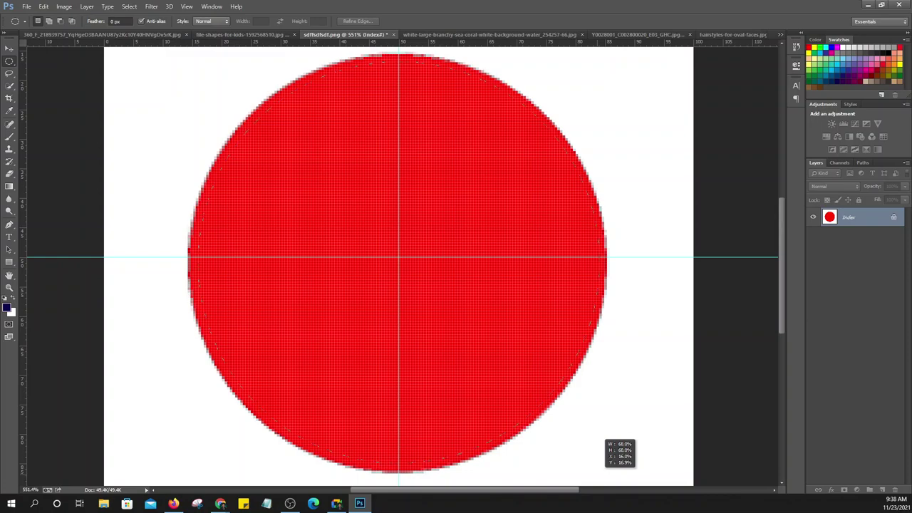
left_click_drag(604, 438, 603, 438)
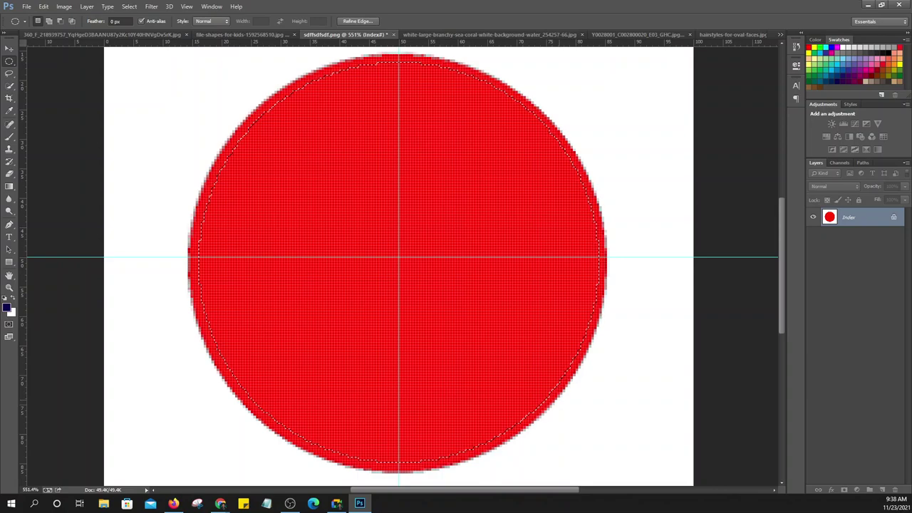
Deselect and drag a wide, flat oval band across the circle's middle
key("ctrl+d")
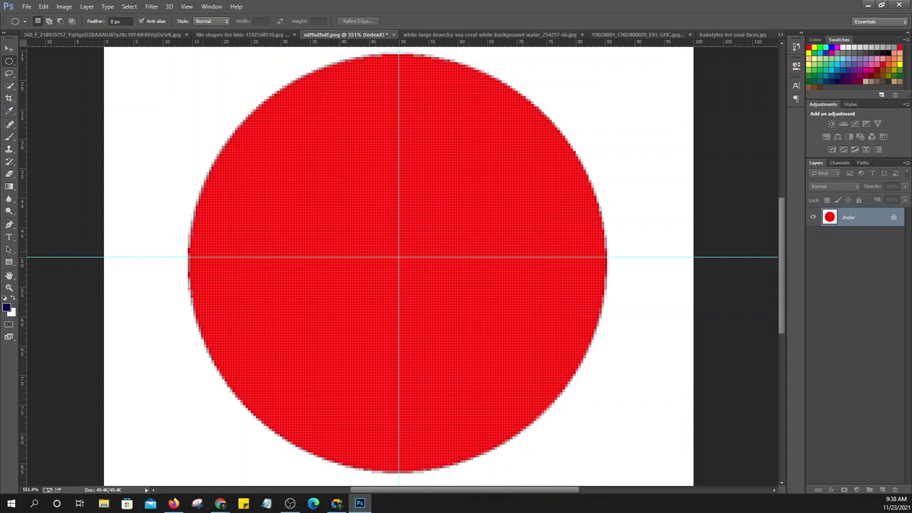
left_click_drag(403, 286, 602, 322)
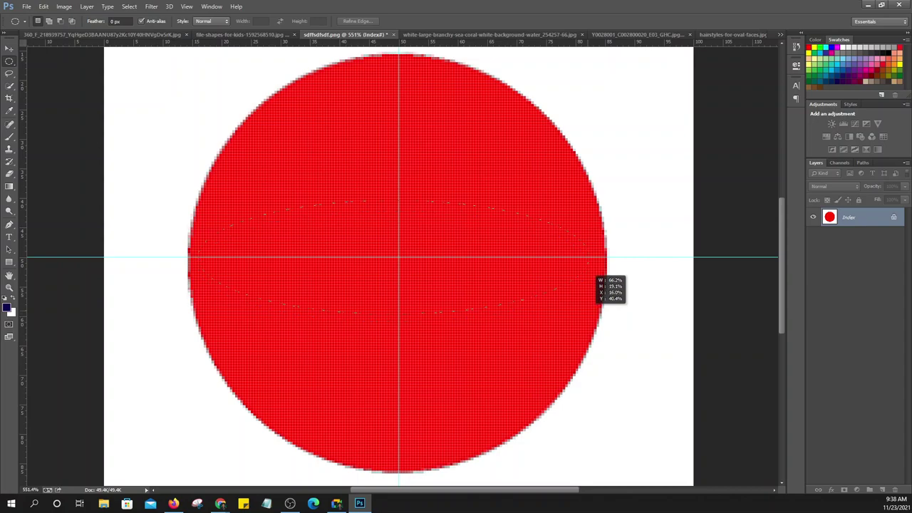
mouse_move(602, 321)
left_mouse_down()
mouse_move(586, 279)
mouse_move(611, 280)
left_mouse_up()
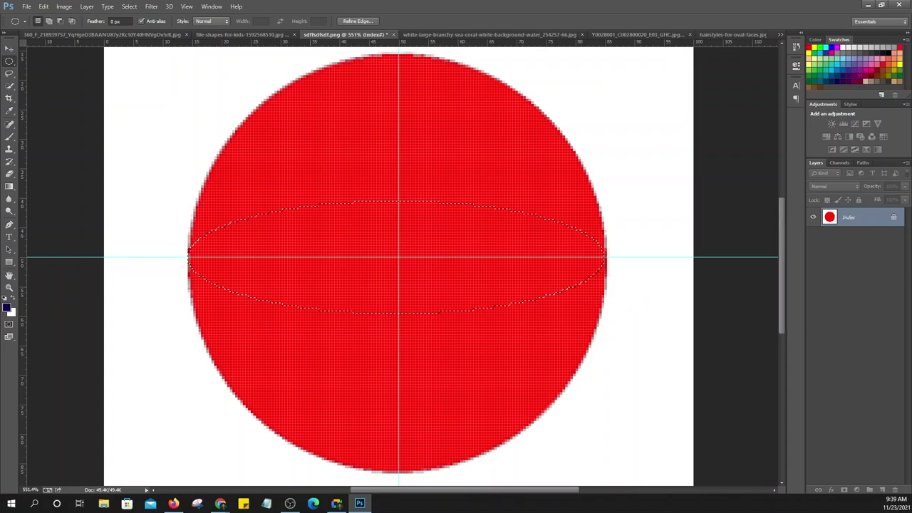
Move and Alt-copy the red oval band, then revert via History to the second New Guide
key("v")
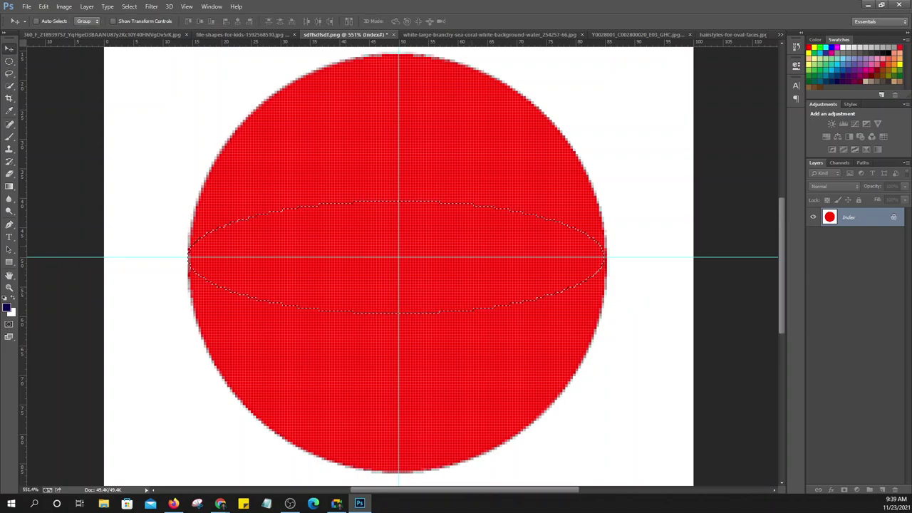
mouse_move(497, 246)
left_mouse_down()
mouse_move(404, 120)
mouse_move(542, 117)
left_mouse_up()
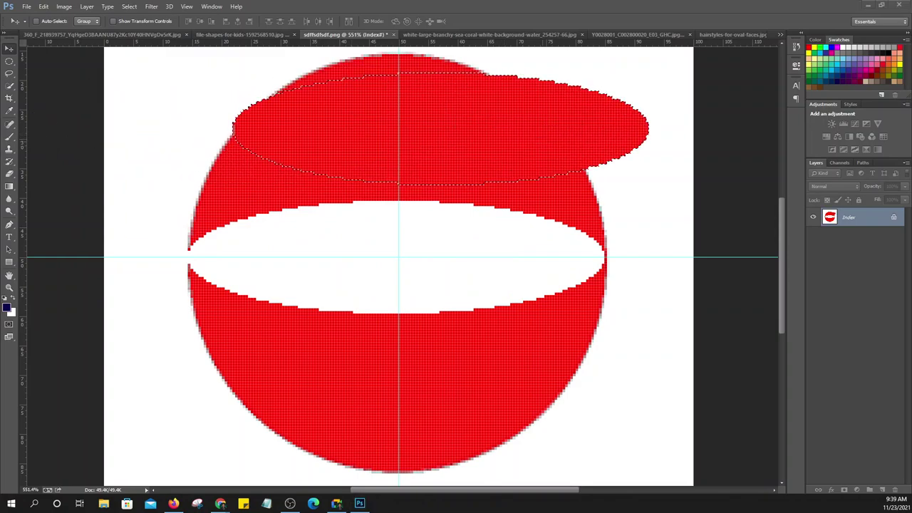
scroll(406, 274, "down", 3)
scroll(403, 267, "down", 2)
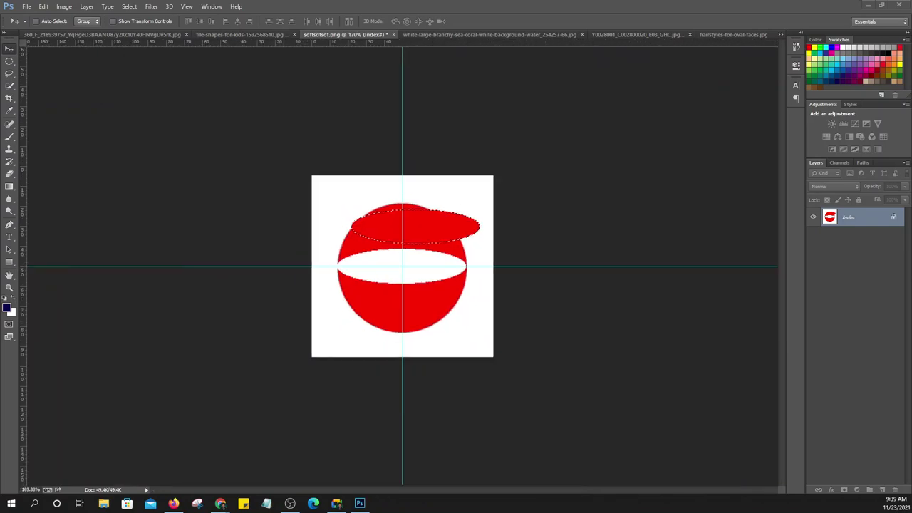
scroll(402, 267, "up", 4)
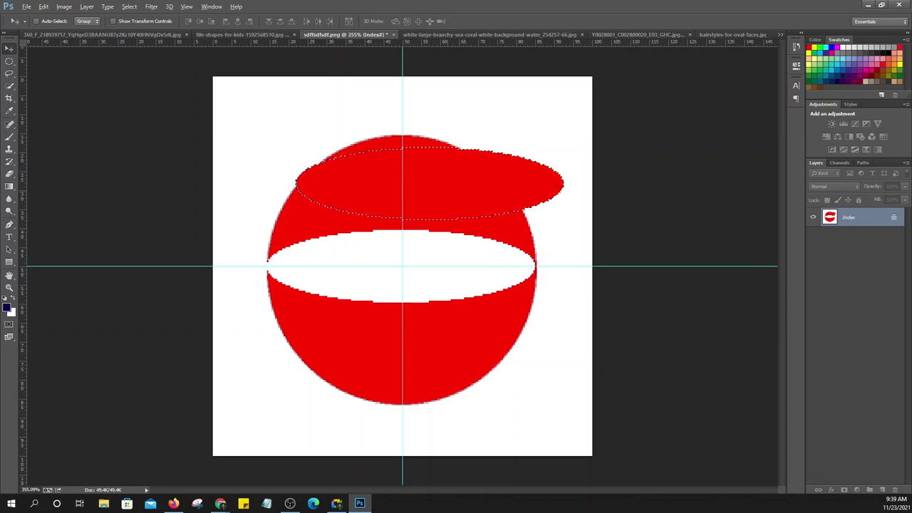
mouse_move(492, 174)
left_mouse_down()
mouse_move(490, 99)
mouse_move(503, 413)
left_mouse_up()
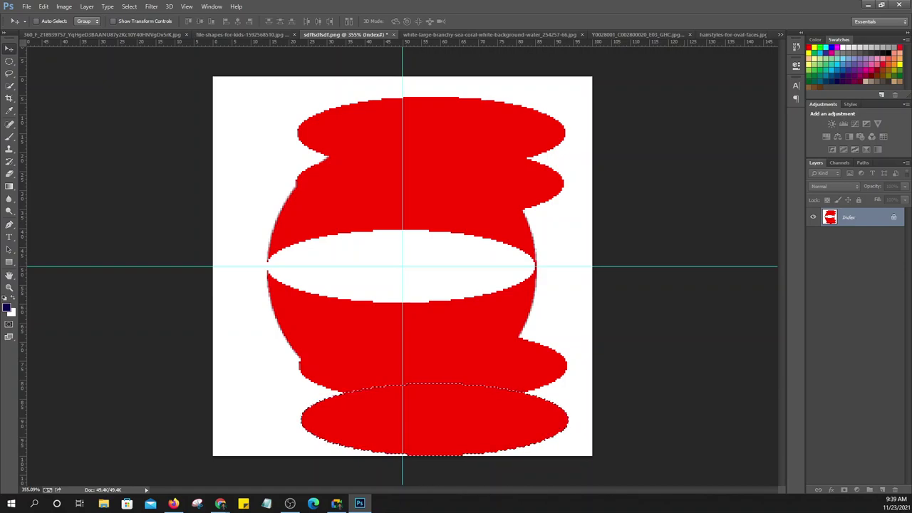
left_click(796, 46)
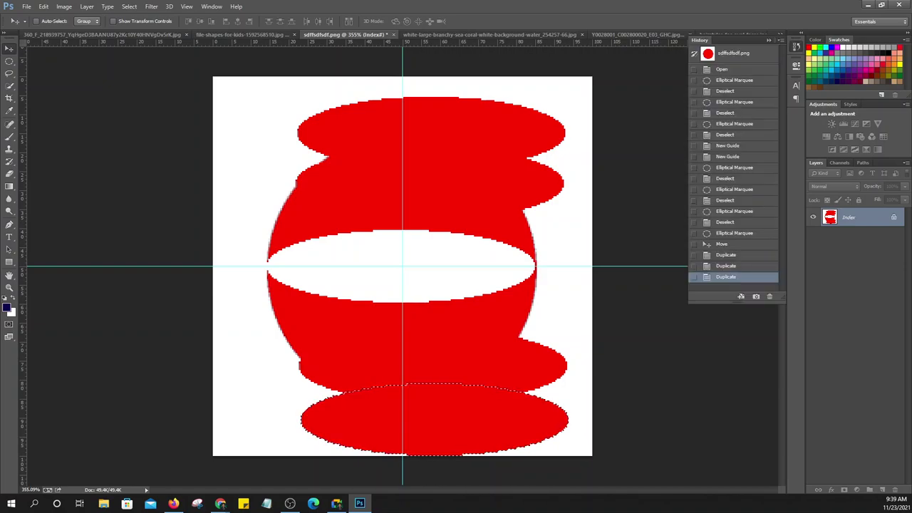
left_click(727, 156)
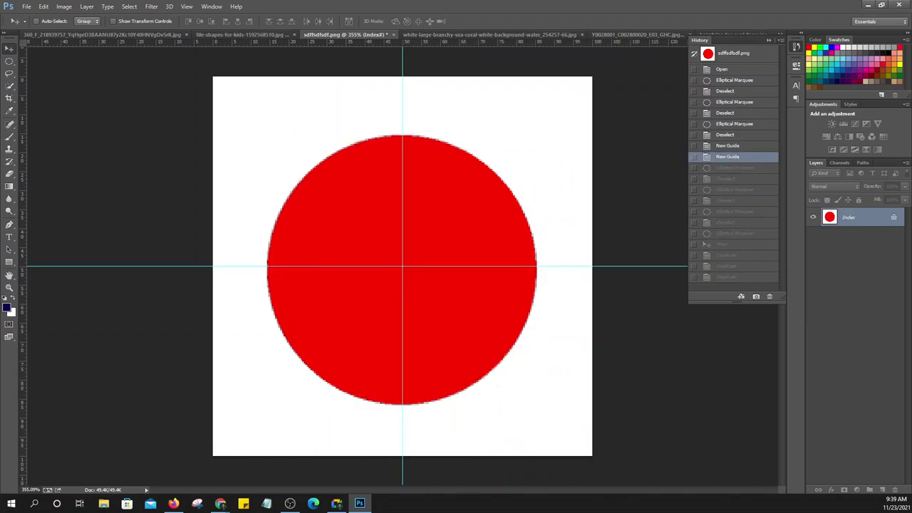
Collapse the History panel, leaving the plain red disc with its centre guides
left_click(796, 45)
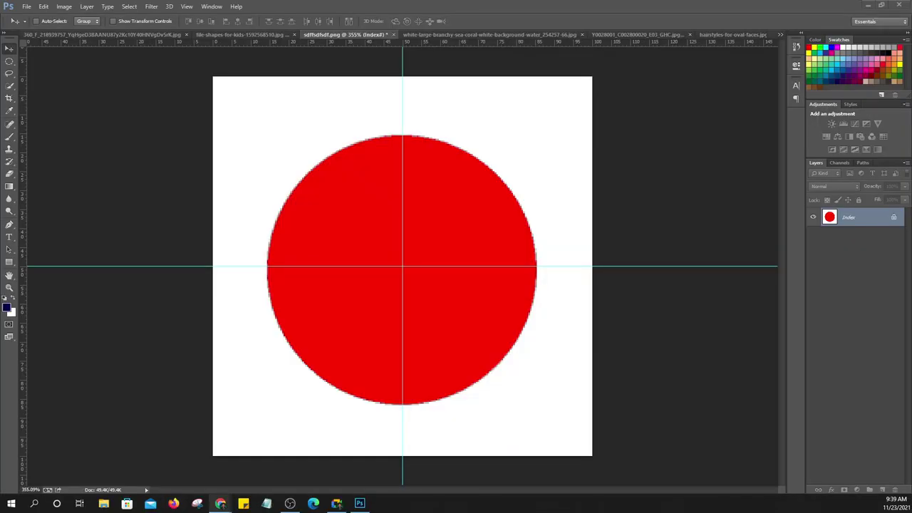
left_click(118, 463)
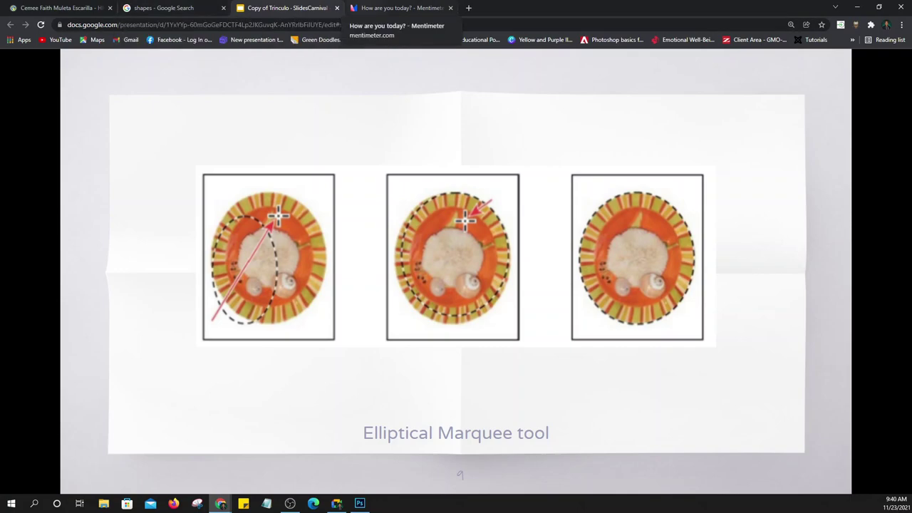
left_click(360, 502)
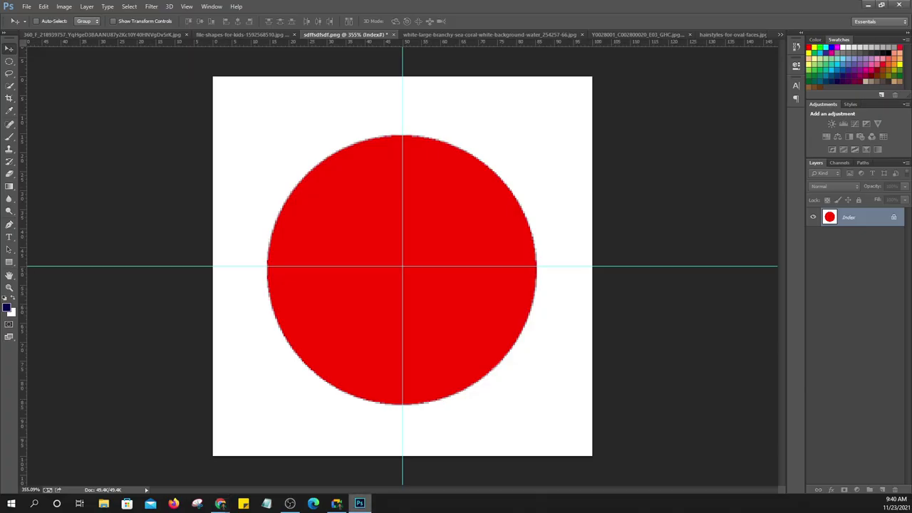
Cycle through the open documents to reach the seaside shadow-box collage
left_click(107, 34)
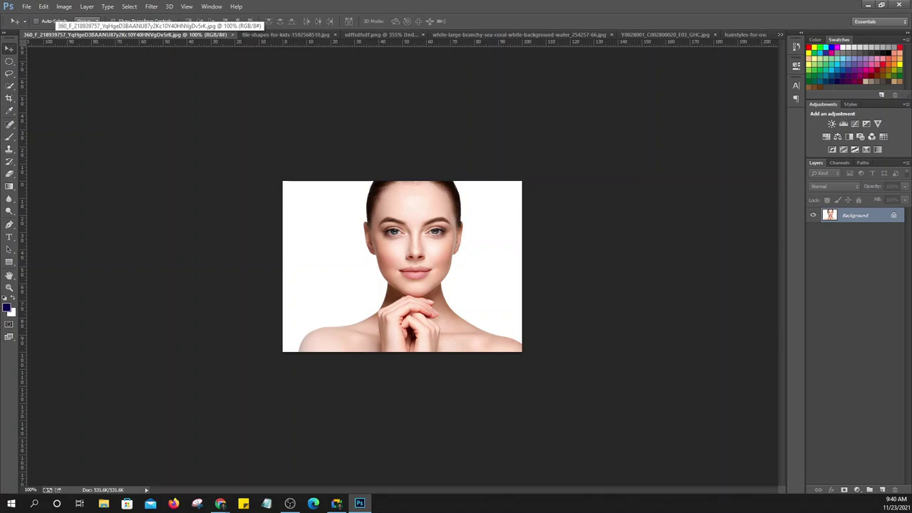
left_click(285, 35)
left_click(385, 34)
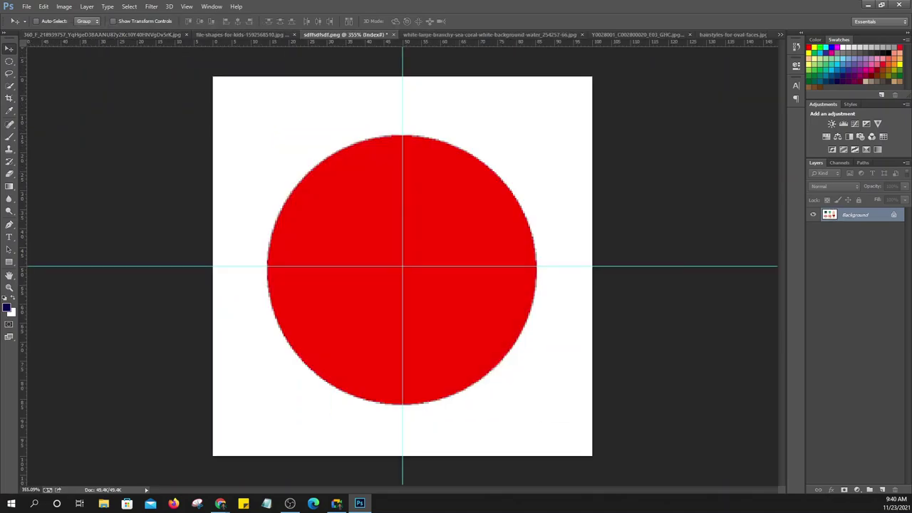
left_click(491, 34)
key("ctrl+Tab")
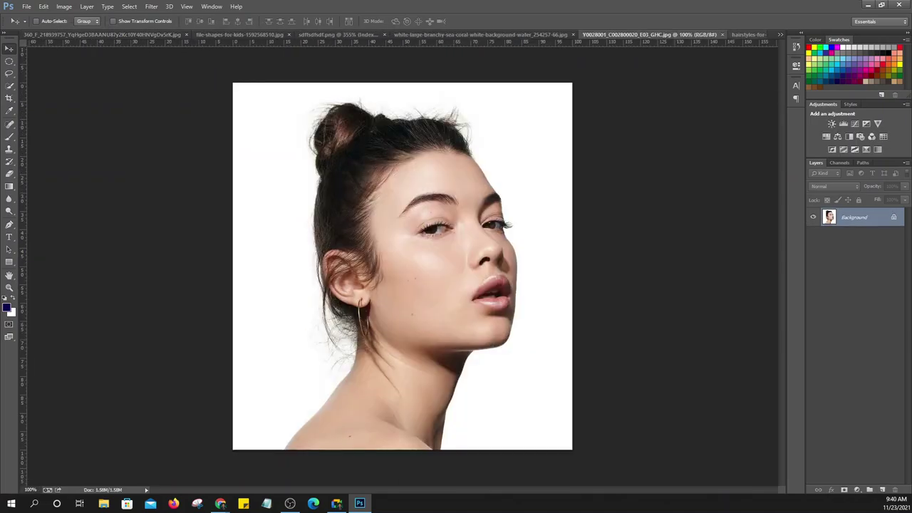
key("ctrl+Tab")
left_click(780, 34)
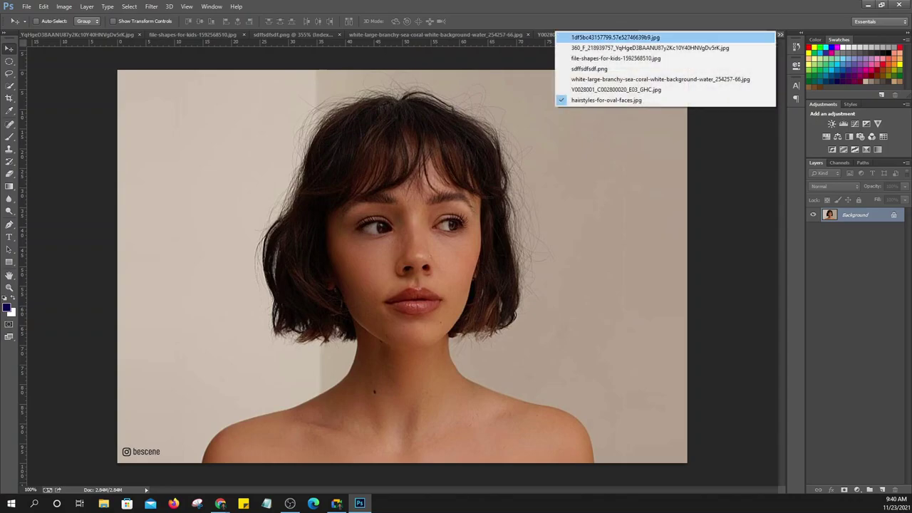
left_click(612, 35)
Zoom in and draw a test oval selection over the orange plate, then clear it
key("ctrl+0")
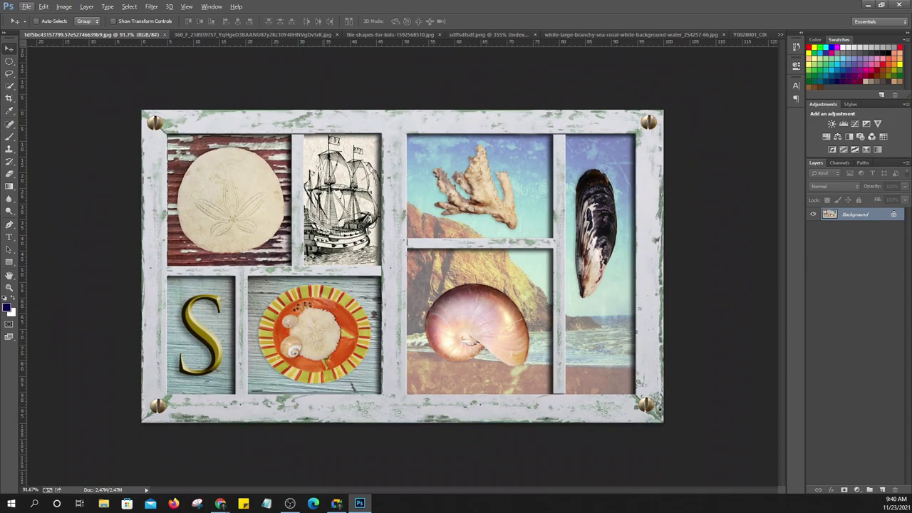
scroll(288, 370, "up", 2)
scroll(289, 370, "up", 2)
scroll(288, 369, "up", 1)
scroll(288, 369, "up", 1)
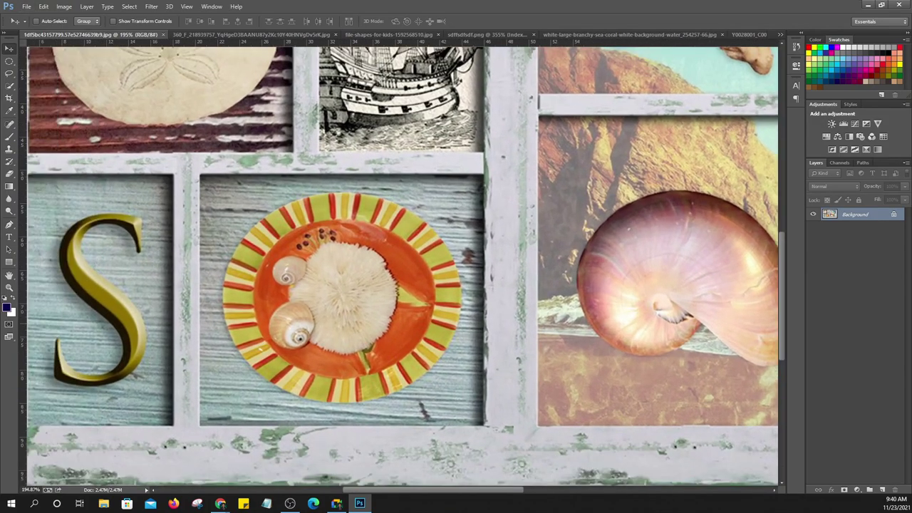
scroll(288, 370, "up", 1)
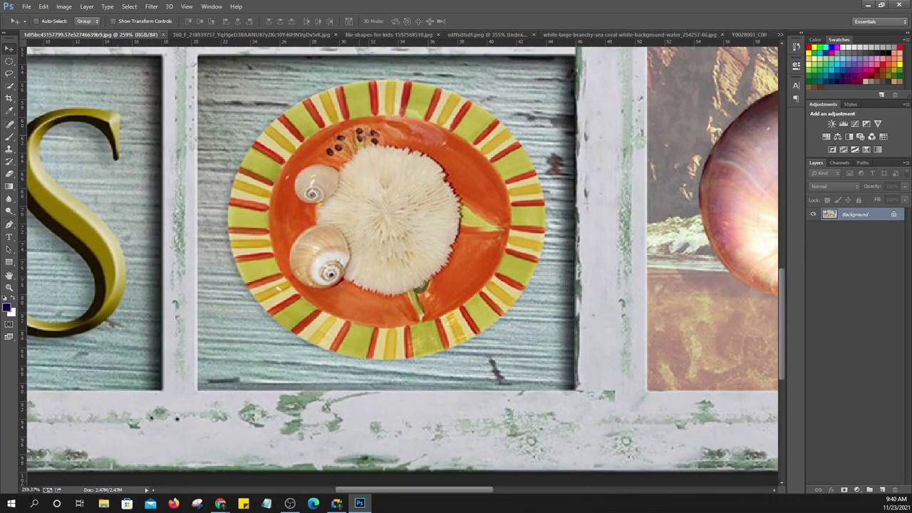
left_click(9, 61)
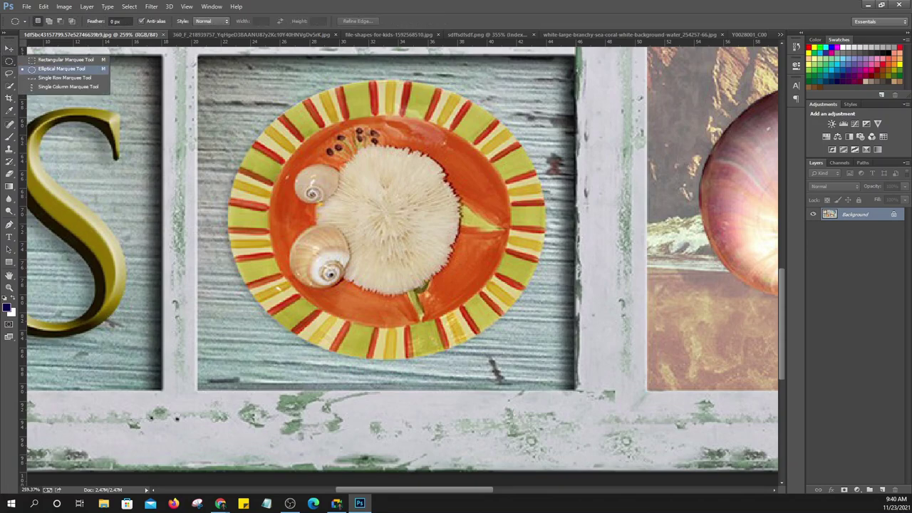
left_click(62, 68)
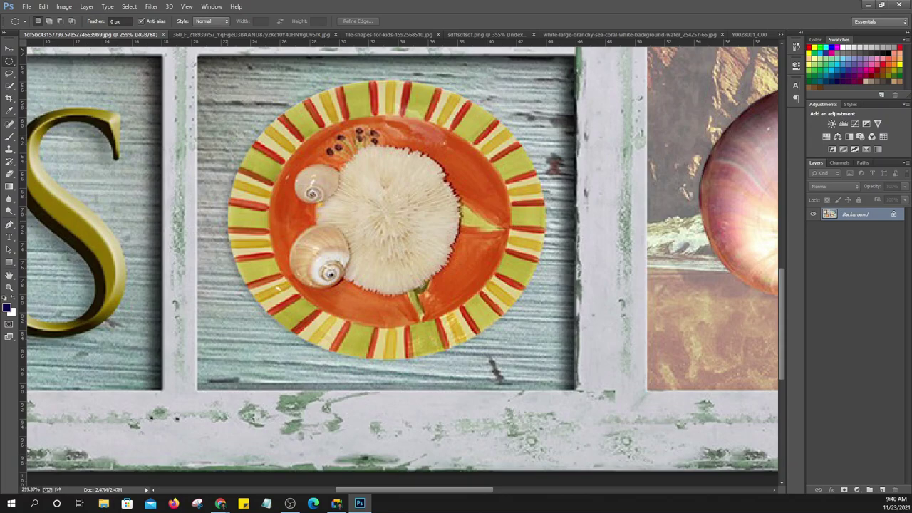
mouse_move(128, 139)
left_mouse_down()
mouse_move(339, 289)
mouse_move(403, 275)
mouse_move(458, 300)
mouse_move(466, 226)
mouse_move(502, 242)
mouse_move(532, 320)
left_mouse_up()
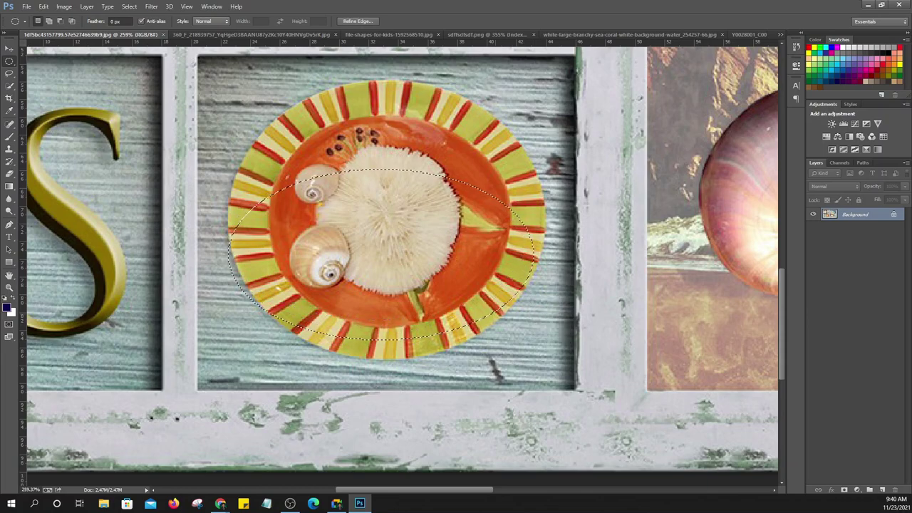
key("ctrl+d")
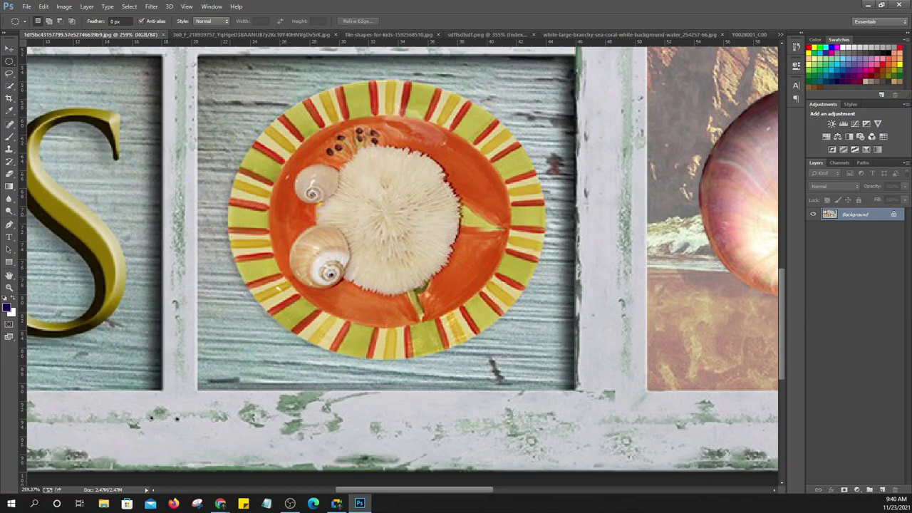
Drag an ellipse to fit the striped plate's outer rim, then fit the collage in view
mouse_move(396, 100)
left_mouse_down()
mouse_move(538, 263)
mouse_move(408, 284)
left_mouse_up()
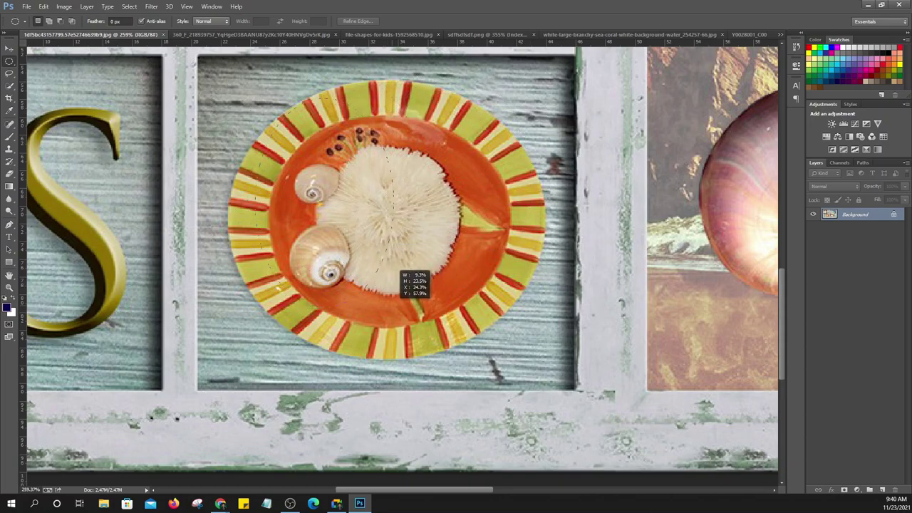
mouse_move(399, 275)
left_mouse_down()
mouse_move(480, 245)
mouse_move(524, 241)
mouse_move(506, 222)
left_mouse_up()
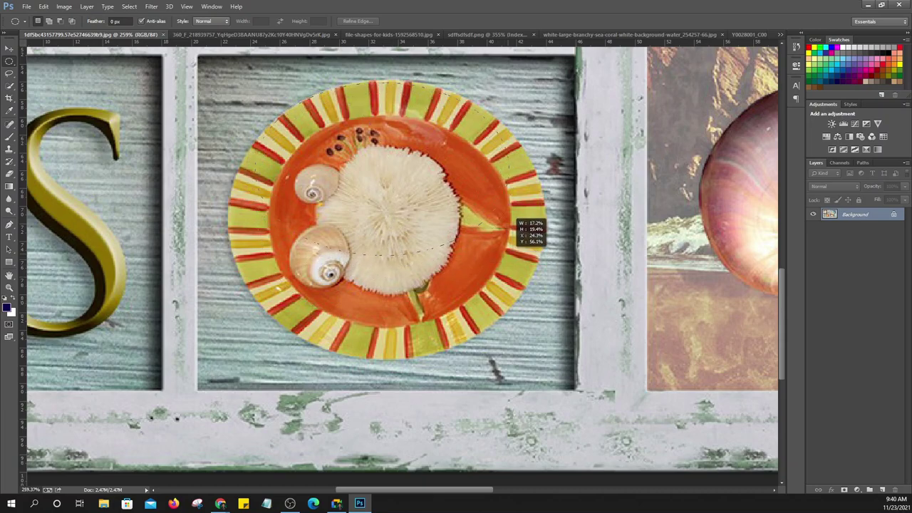
mouse_move(507, 217)
left_mouse_down()
mouse_move(547, 328)
mouse_move(530, 323)
mouse_move(520, 331)
mouse_move(546, 334)
mouse_move(551, 314)
mouse_move(552, 334)
left_mouse_up()
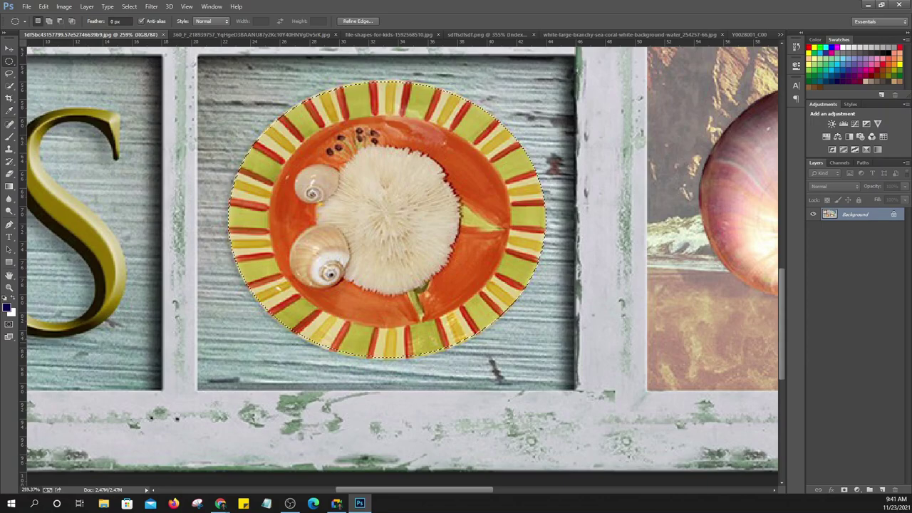
scroll(502, 340, "down", 2)
key("ctrl+0")
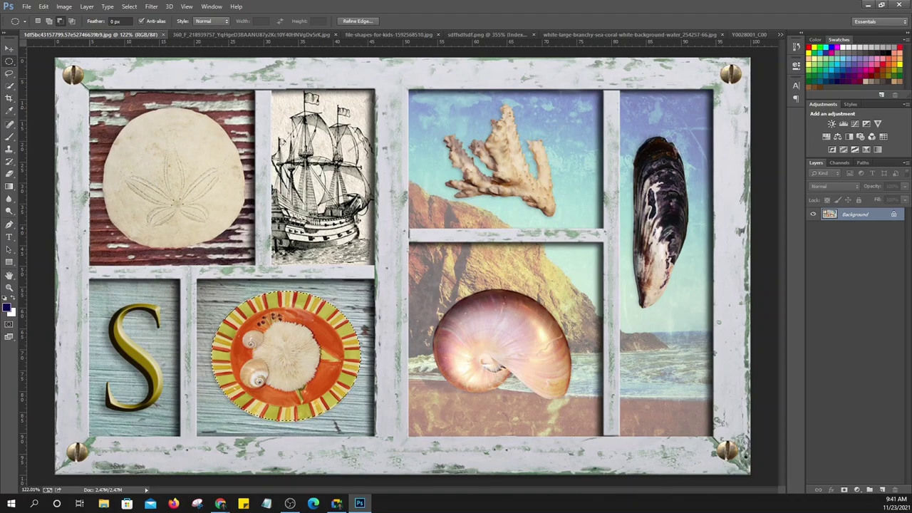
Drag a plate copy into the coral cell, then revert History back to before the plate copies
key("v")
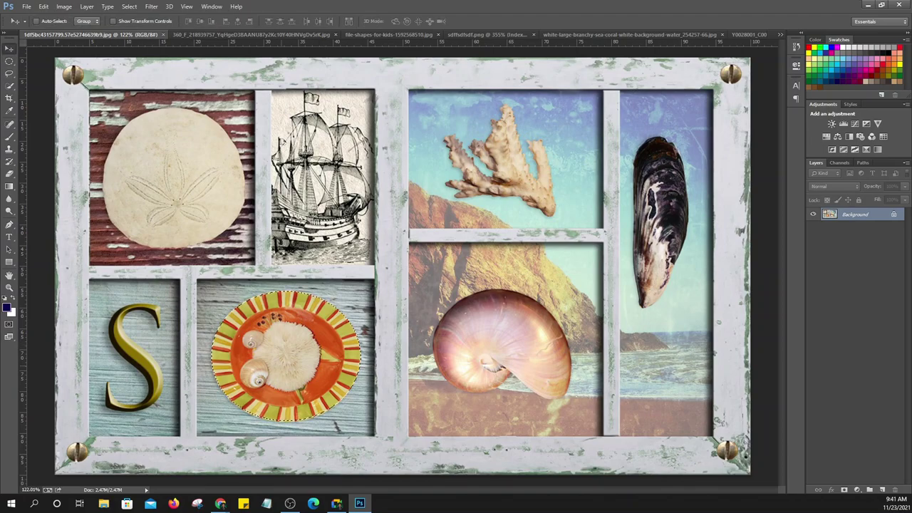
mouse_move(293, 346)
left_mouse_down()
mouse_move(510, 153)
mouse_move(527, 347)
mouse_move(531, 340)
mouse_move(206, 180)
left_mouse_up()
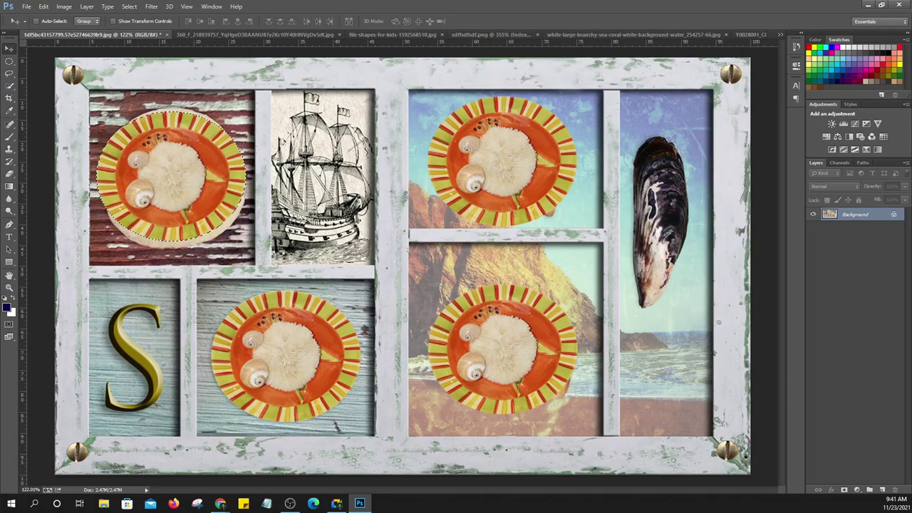
left_click(796, 47)
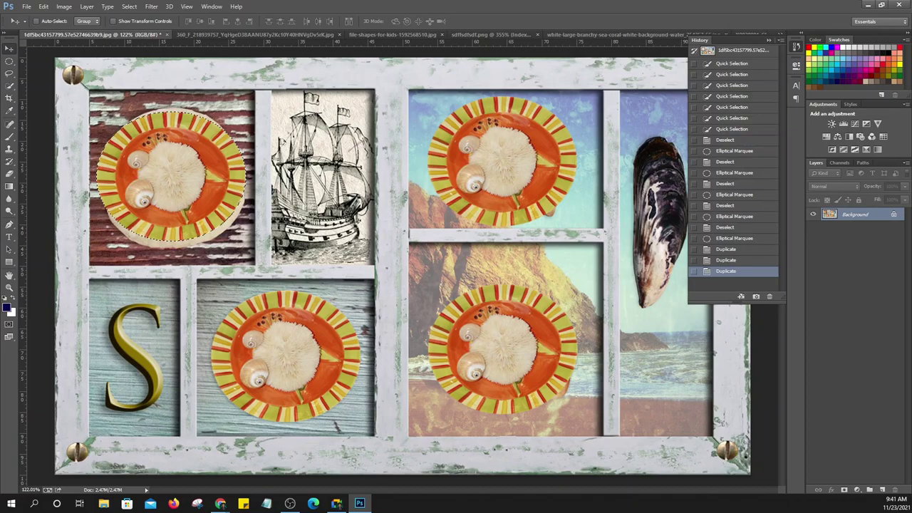
left_click(733, 216)
left_click(724, 205)
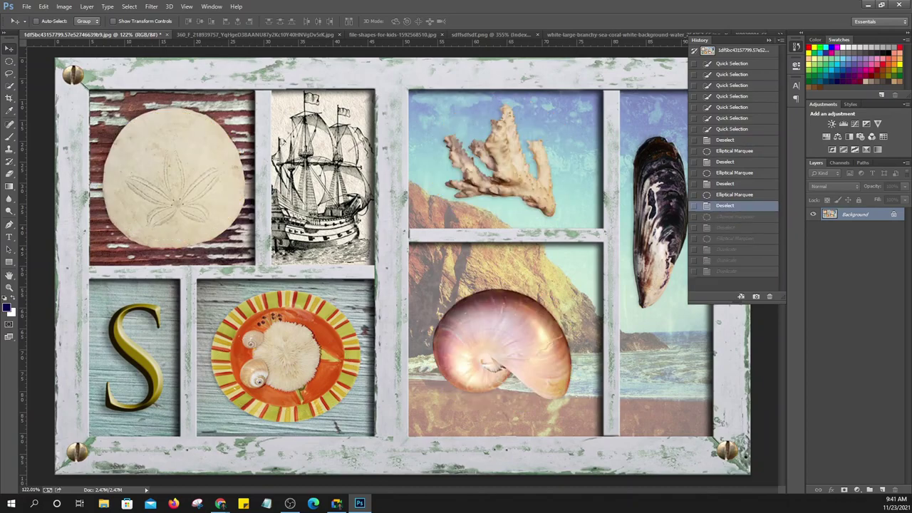
left_click(768, 40)
Duplicate the Background layer as Background copy and hide the original Background
right_click(851, 214)
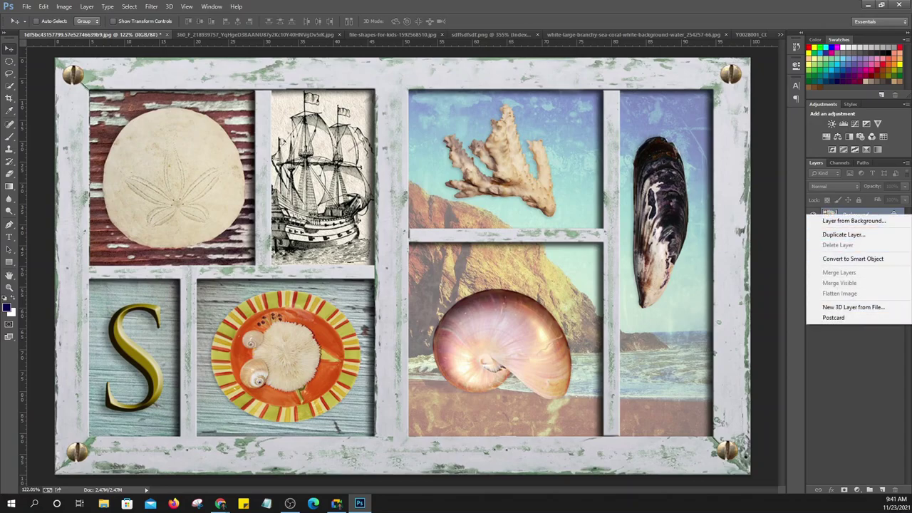
left_click(843, 234)
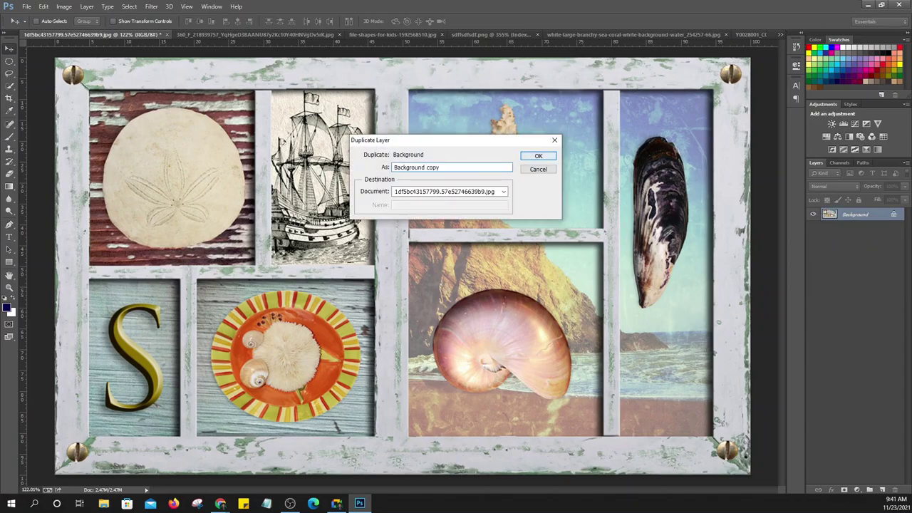
key("Return")
left_click(813, 227)
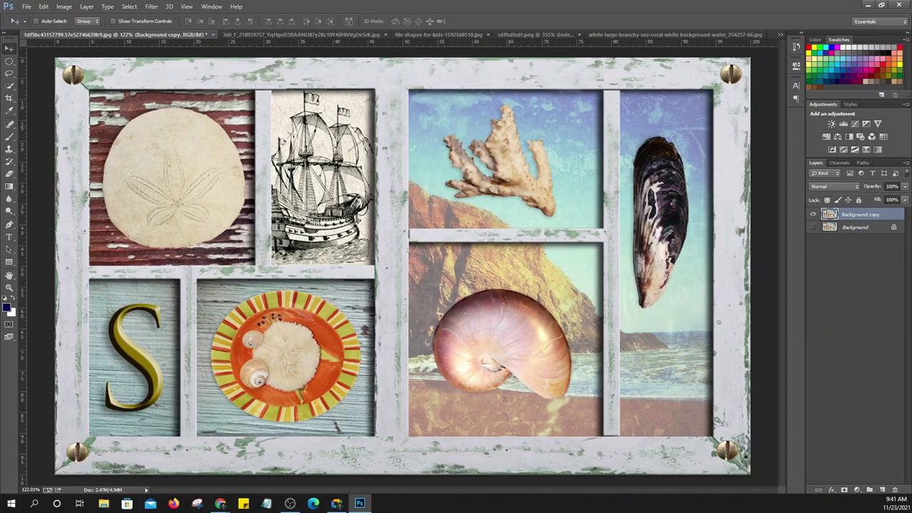
Glance at the portrait, step the slides to the Magic Wand slide, then return to Photoshop
left_click(307, 35)
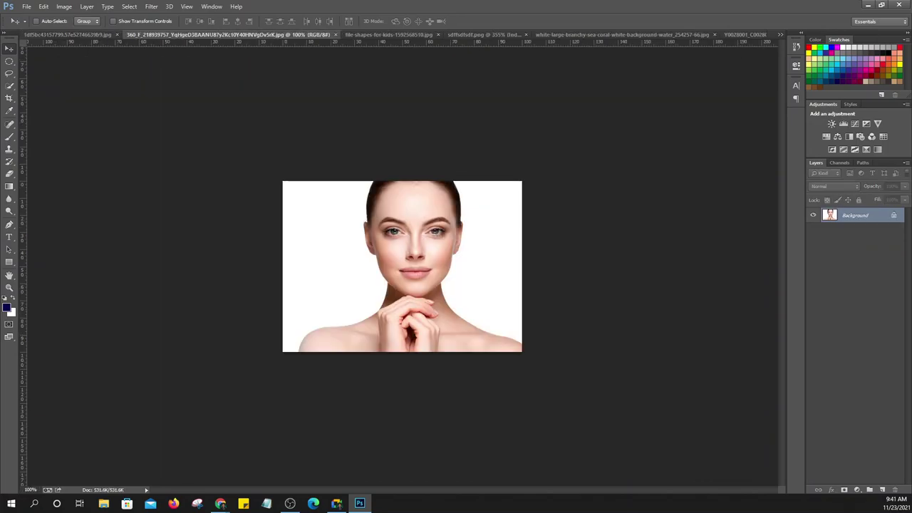
left_click(68, 34)
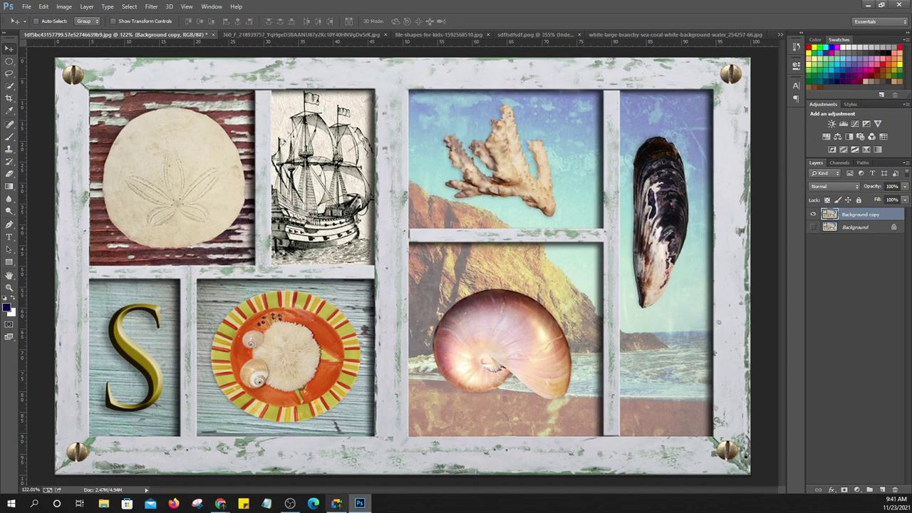
mouse_move(220, 503)
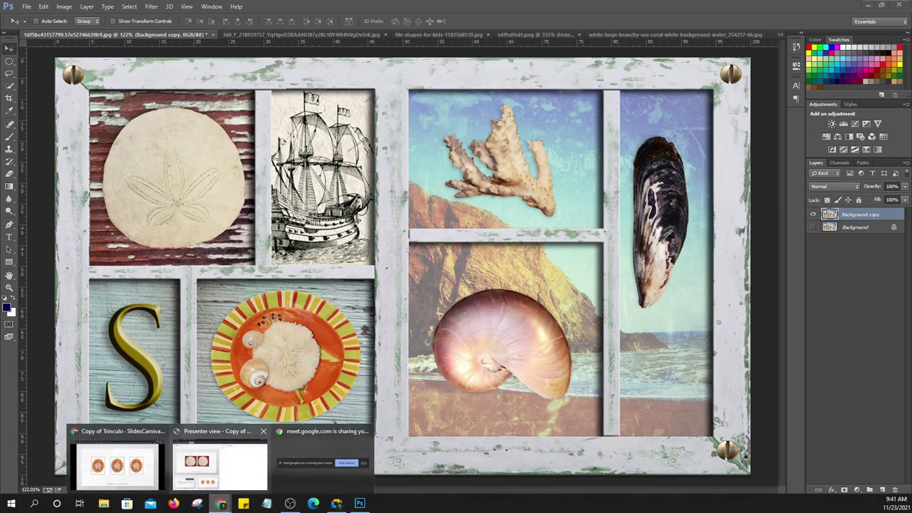
left_click(118, 465)
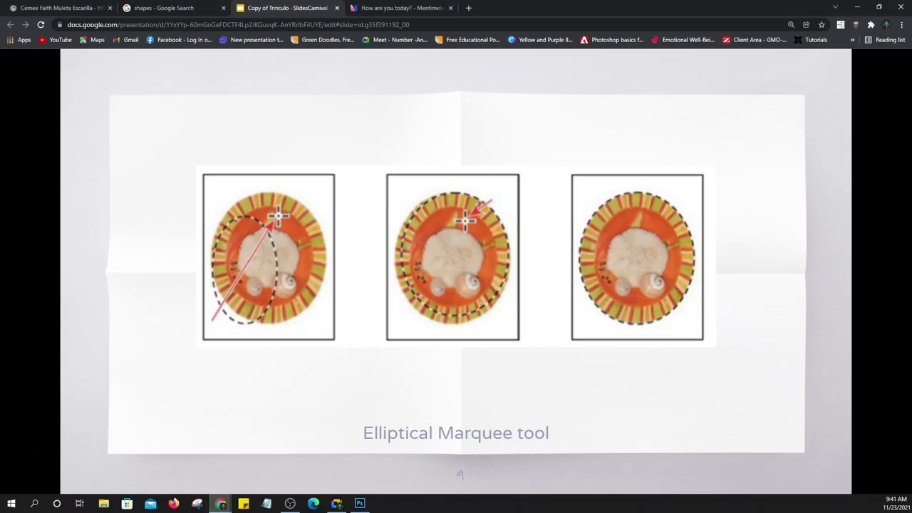
key("Right")
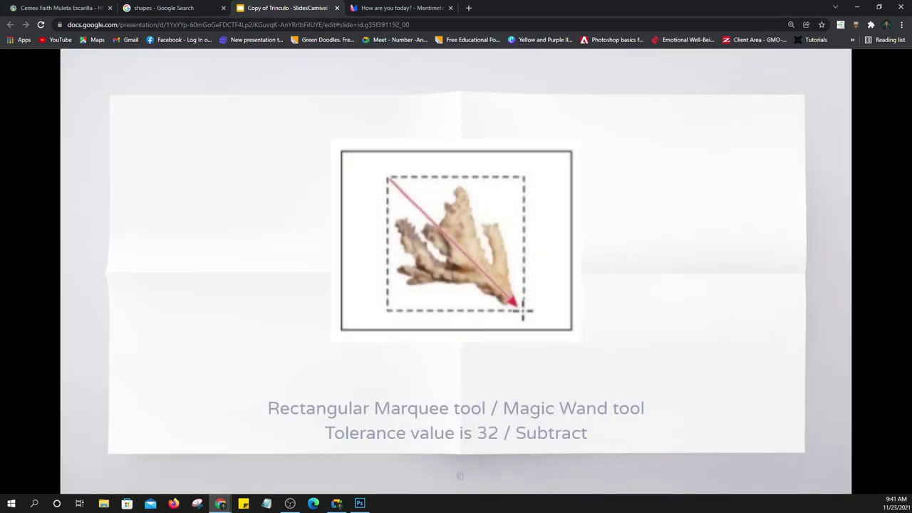
key("Left")
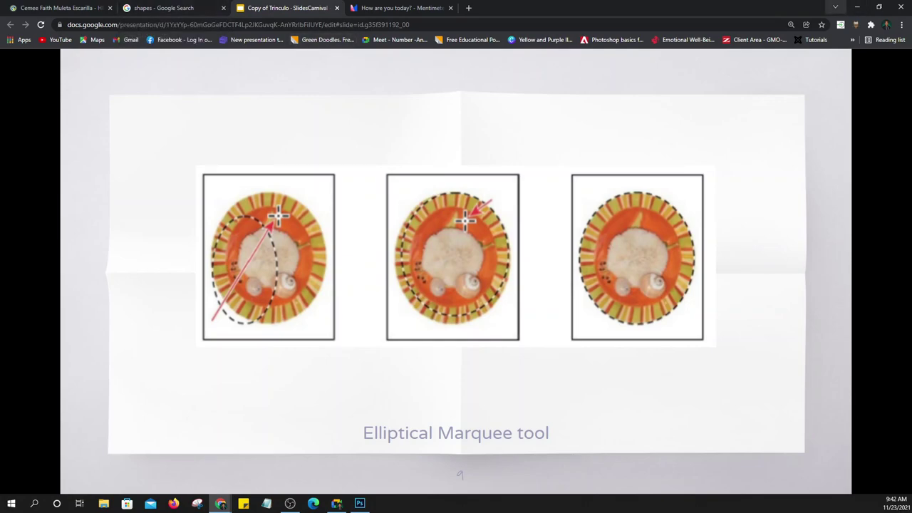
key("Right")
left_click(857, 7)
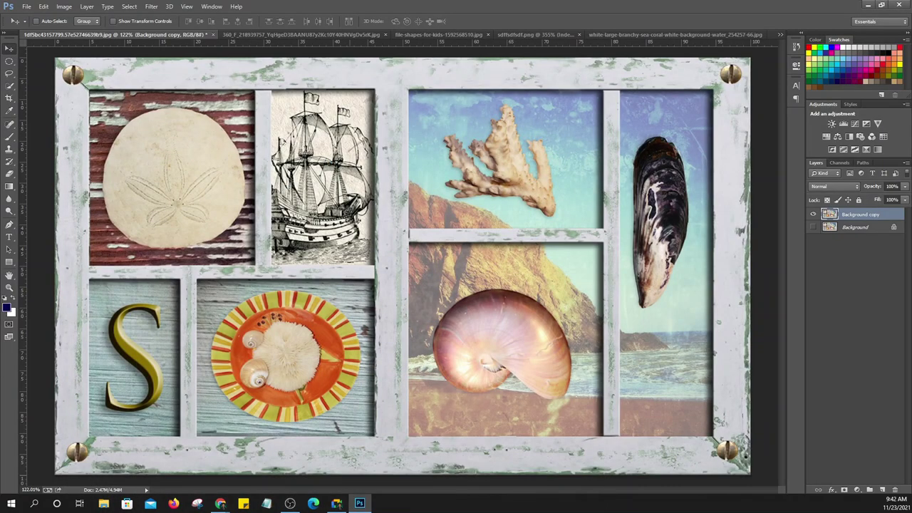
Cycle to the branchy coral photo, zoom in, and duplicate its Background layer
key("ctrl+Tab")
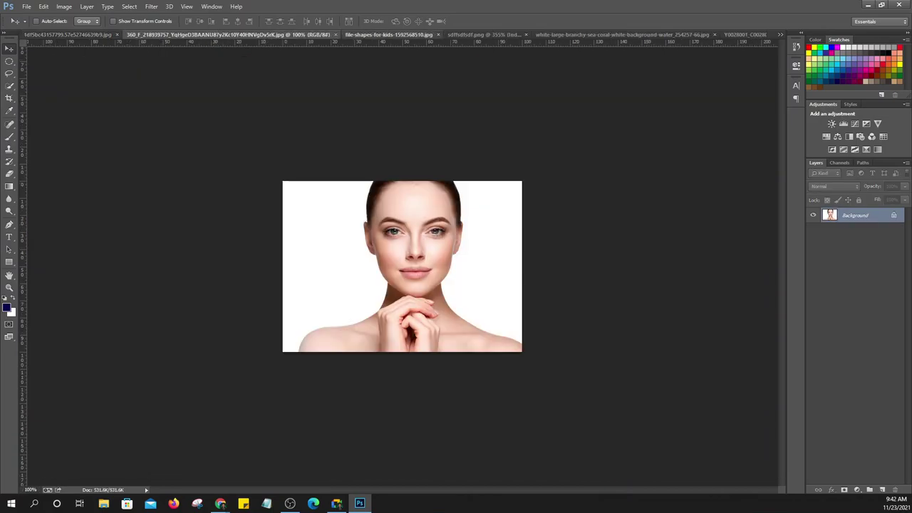
key("ctrl+Tab")
key("ctrl+Tab")
key("ctrl+Tab")
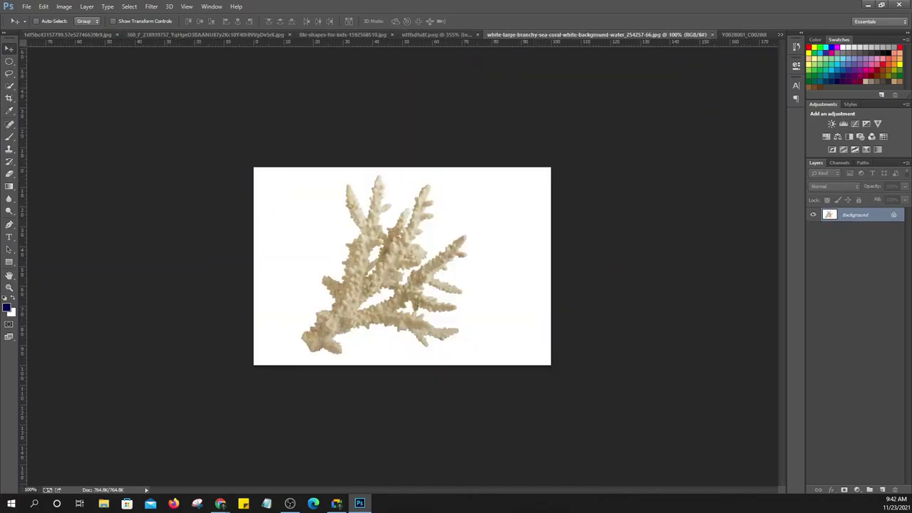
scroll(403, 267, "up", 1)
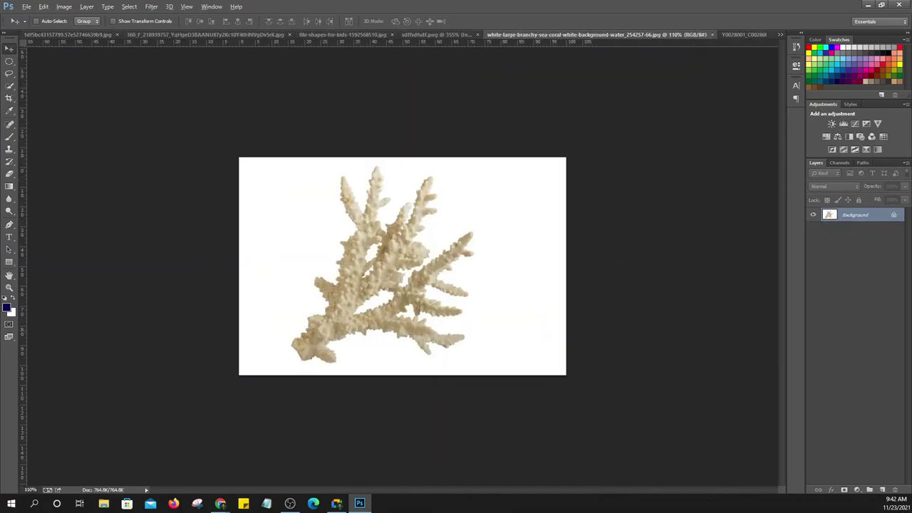
scroll(403, 267, "up", 3)
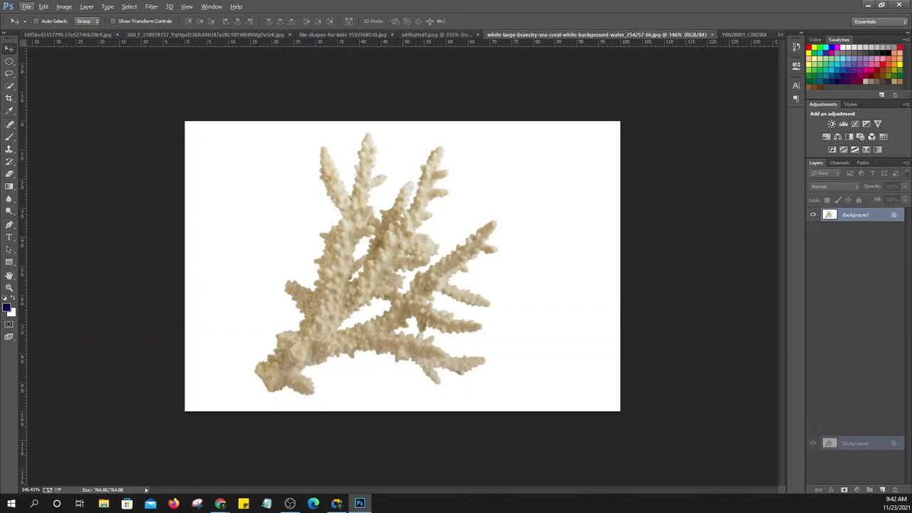
left_click_drag(855, 214, 882, 490)
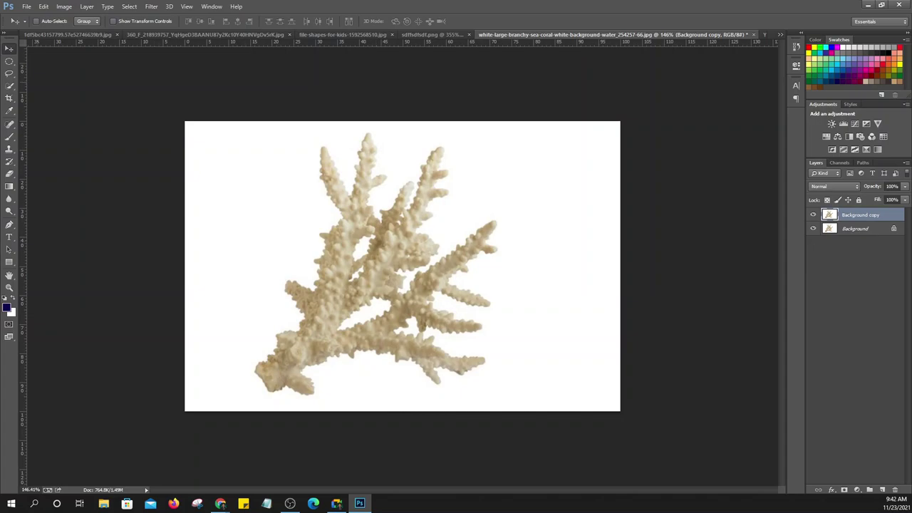
left_click(9, 85)
right_click(9, 85)
left_click(57, 84)
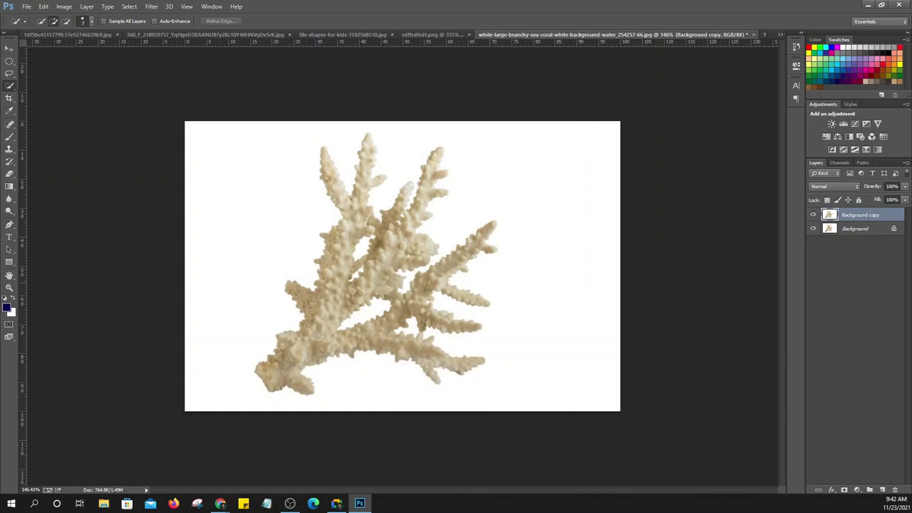
left_click(330, 273)
mouse_move(330, 274)
left_mouse_down()
mouse_move(320, 300)
mouse_move(360, 353)
left_mouse_up()
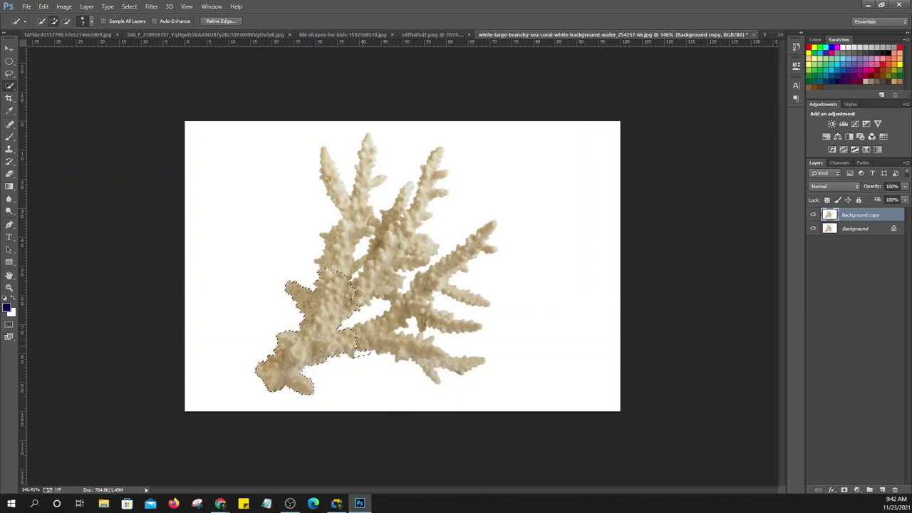
left_click_drag(359, 352, 412, 306)
mouse_move(412, 306)
left_mouse_down()
mouse_move(399, 235)
mouse_move(349, 232)
left_mouse_up()
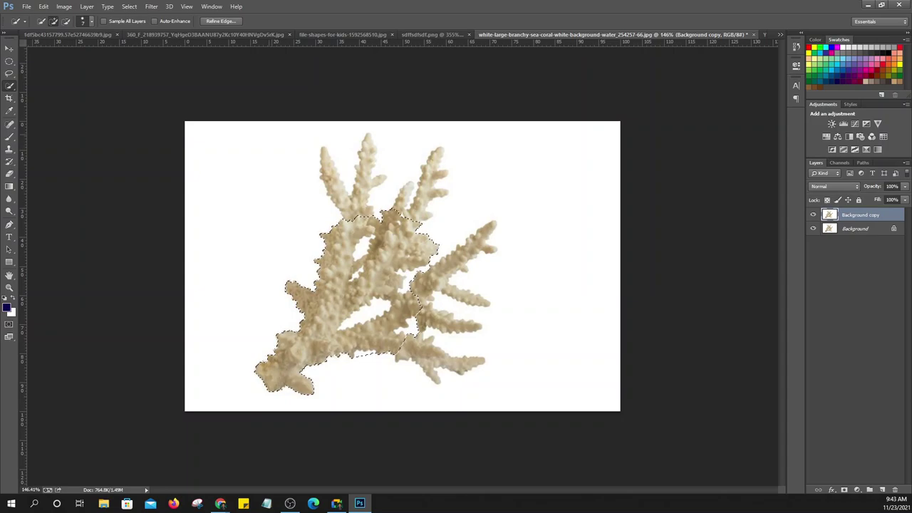
key("ctrl+d")
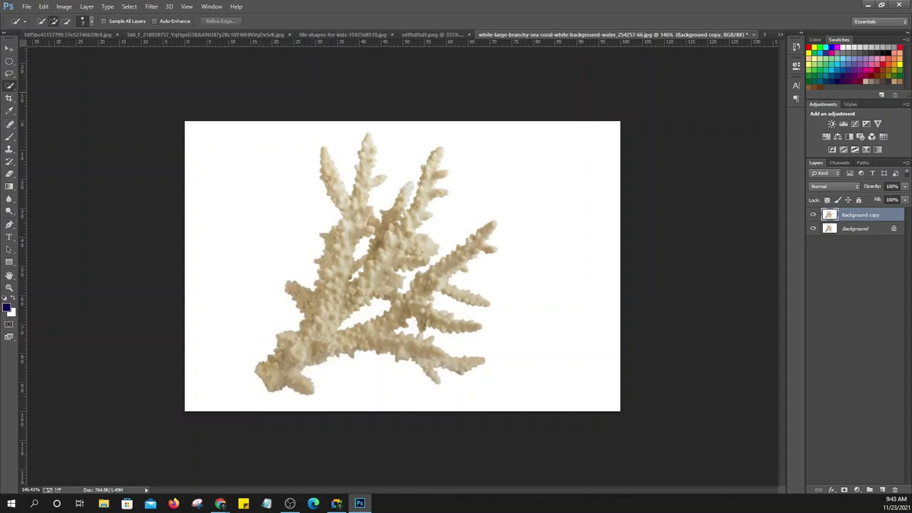
right_click(9, 86)
left_click(47, 97)
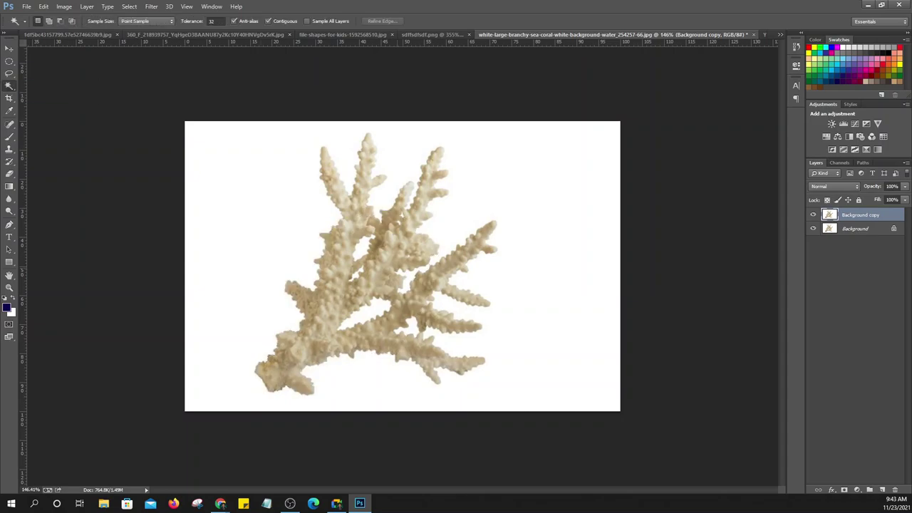
left_click(364, 263)
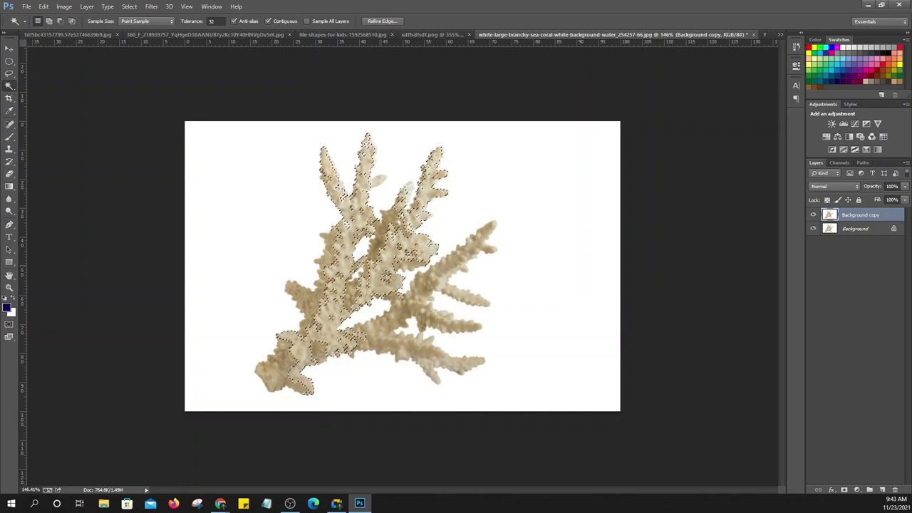
left_click(308, 302)
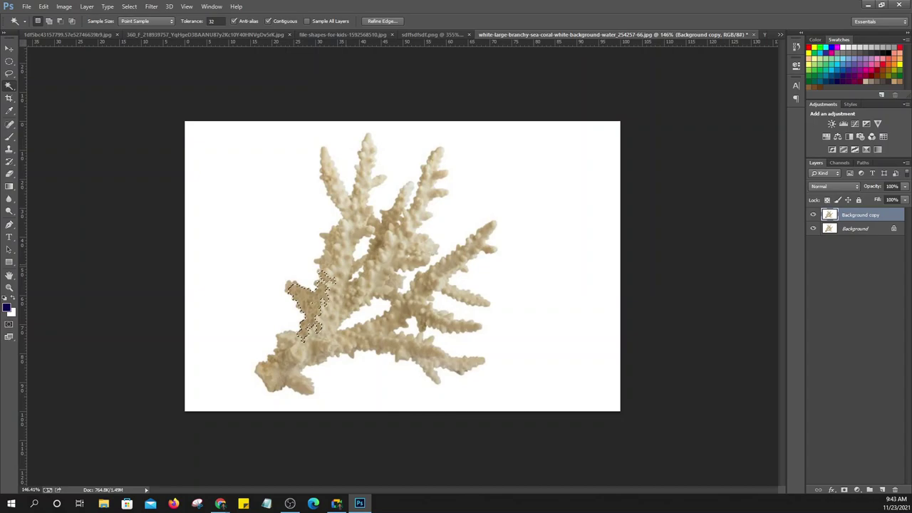
left_click(349, 186)
key("ctrl+d")
left_click(10, 73)
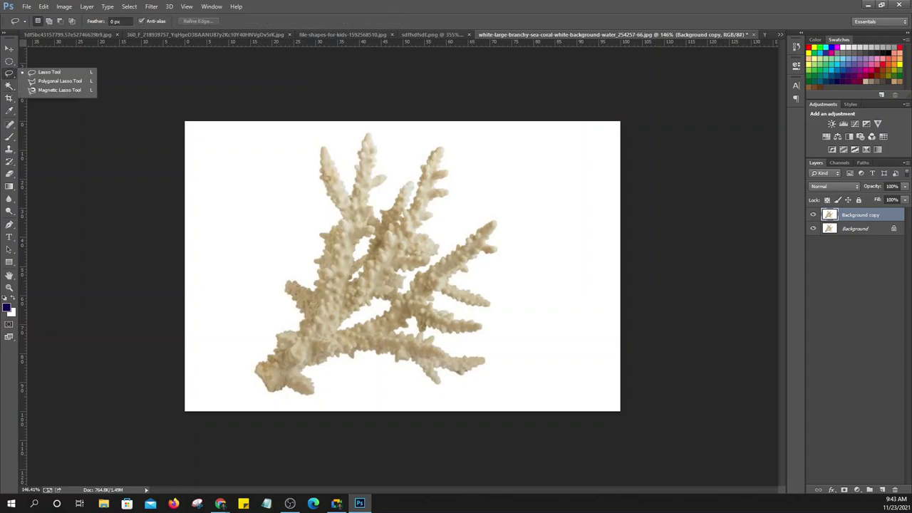
left_click(48, 72)
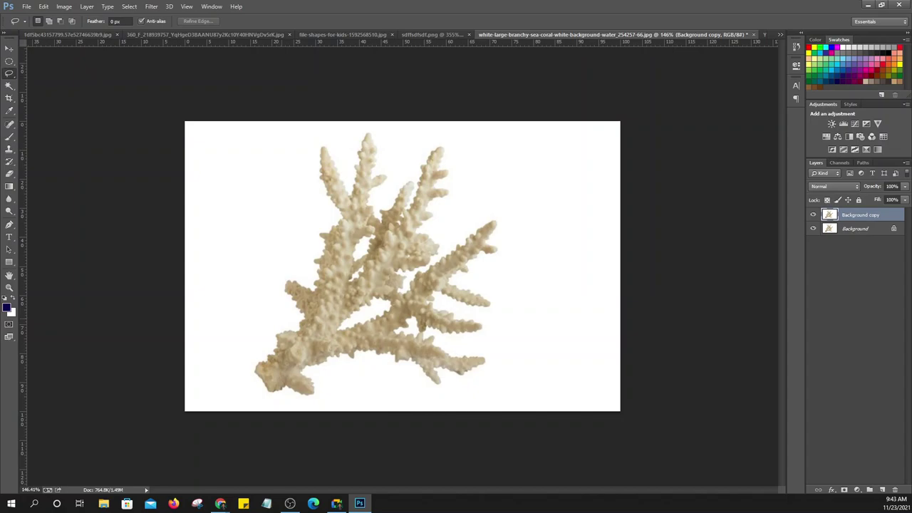
scroll(379, 272, "up", 2)
scroll(379, 272, "up", 1)
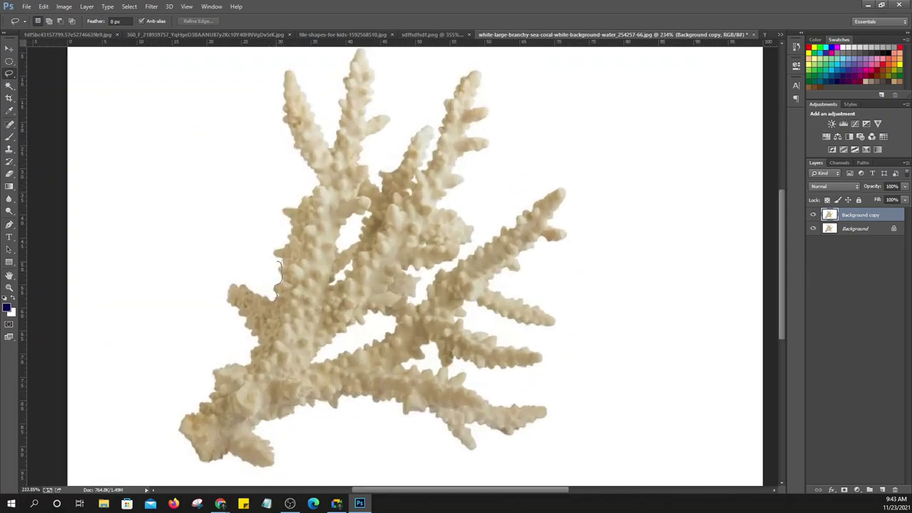
left_click_drag(278, 262, 307, 175)
key("ctrl+d")
scroll(297, 343, "down", 3)
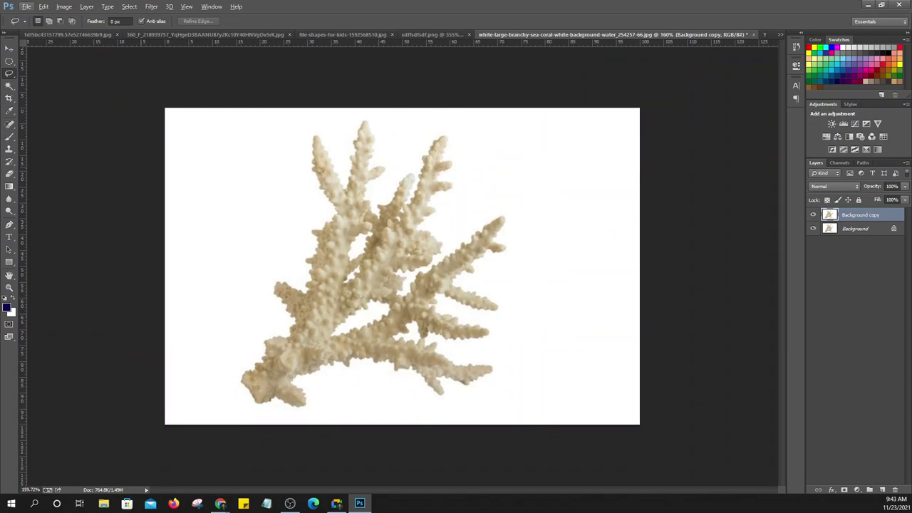
right_click(8, 73)
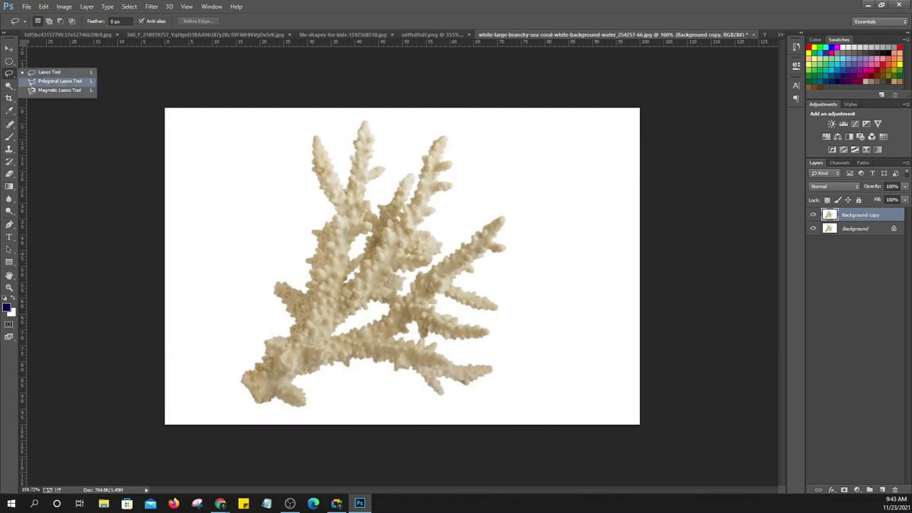
left_click(60, 81)
right_click(8, 73)
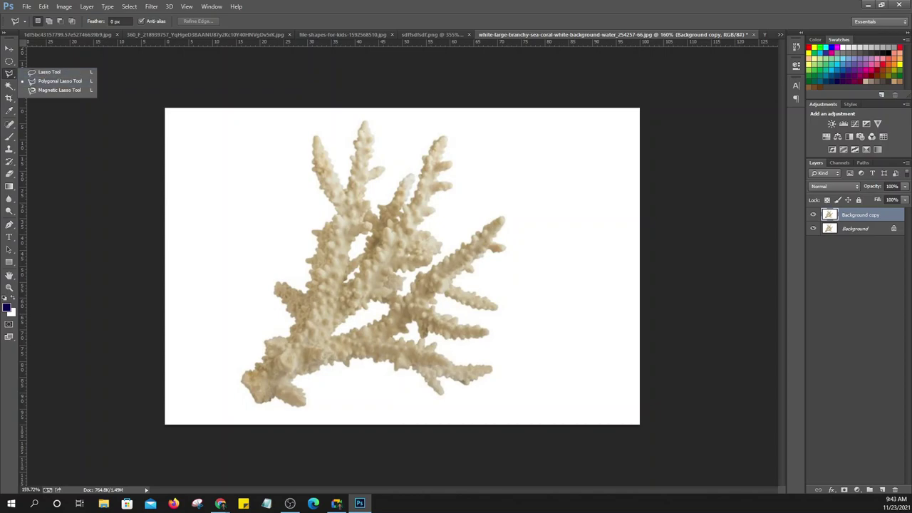
left_click(60, 80)
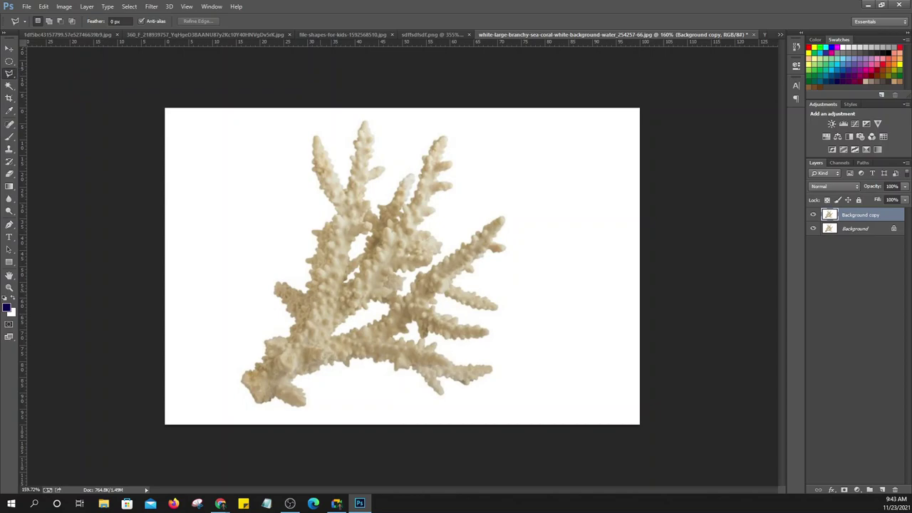
key("v")
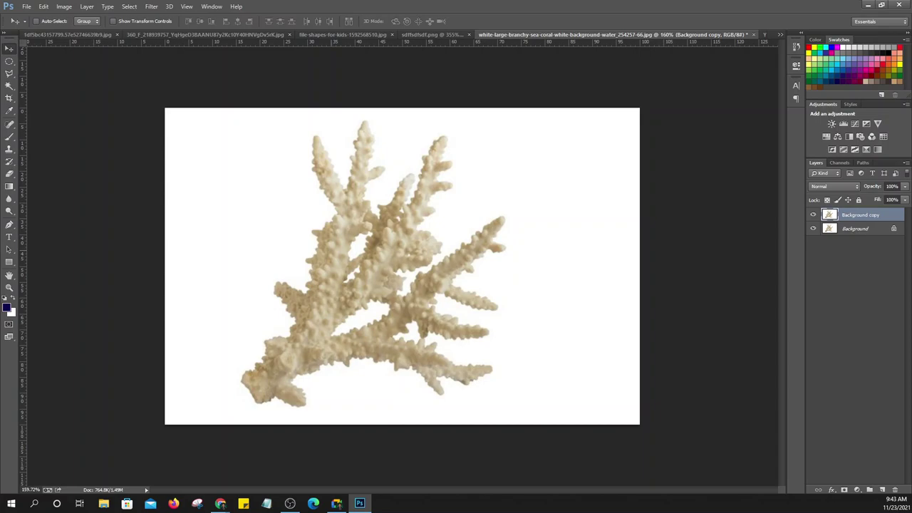
scroll(387, 265, "up", 2)
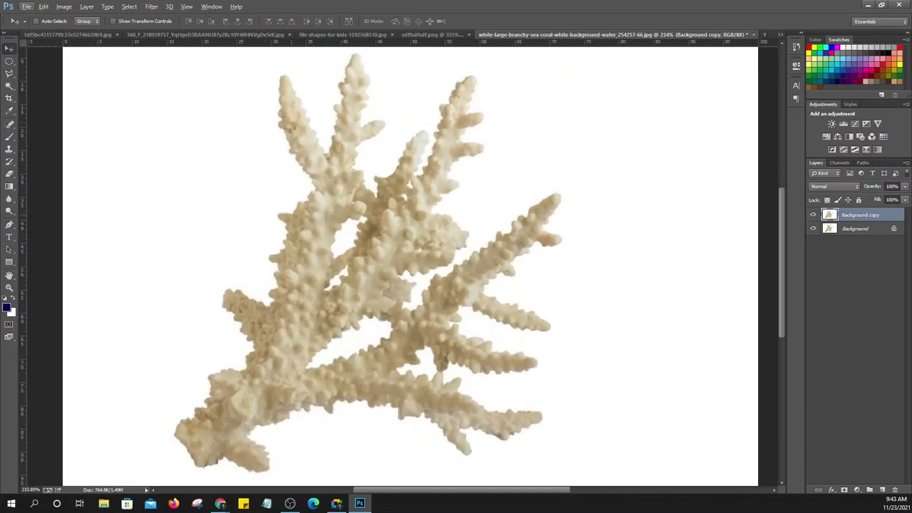
scroll(410, 263, "down", 2)
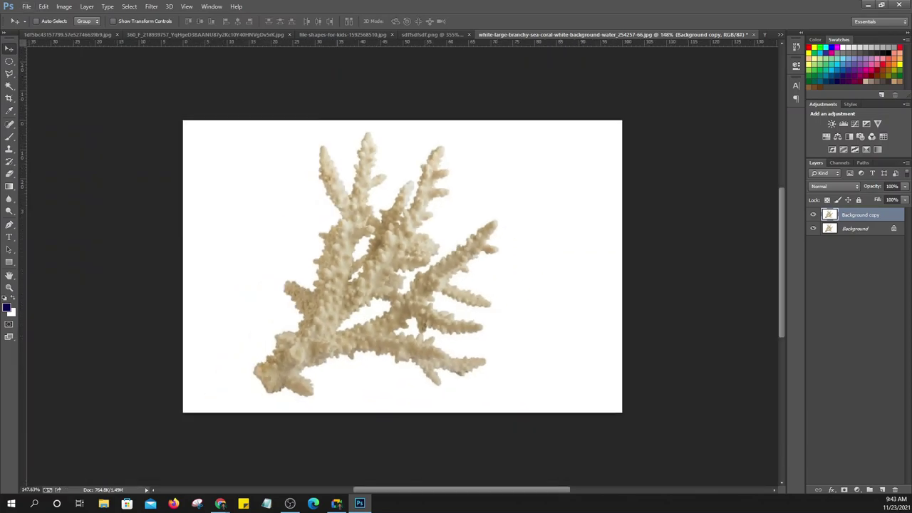
scroll(410, 264, "up", 1)
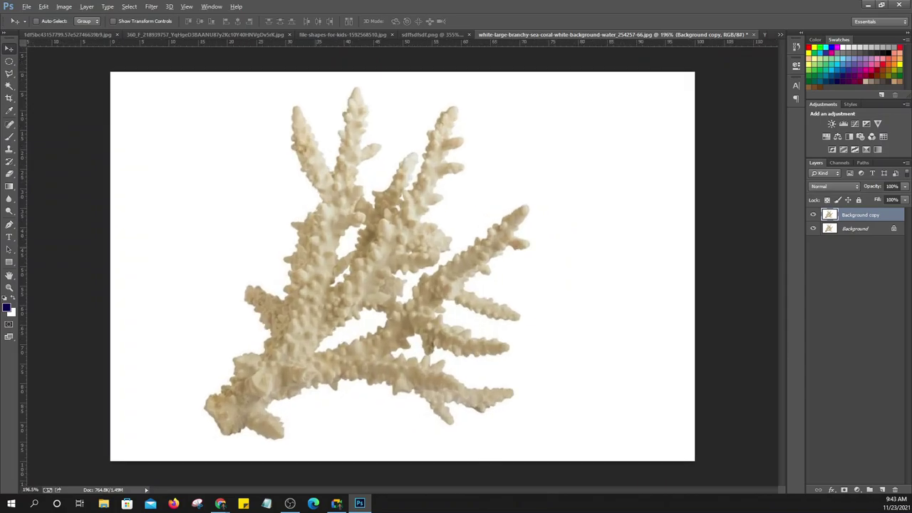
scroll(403, 265, "down", 1)
scroll(402, 266, "up", 1)
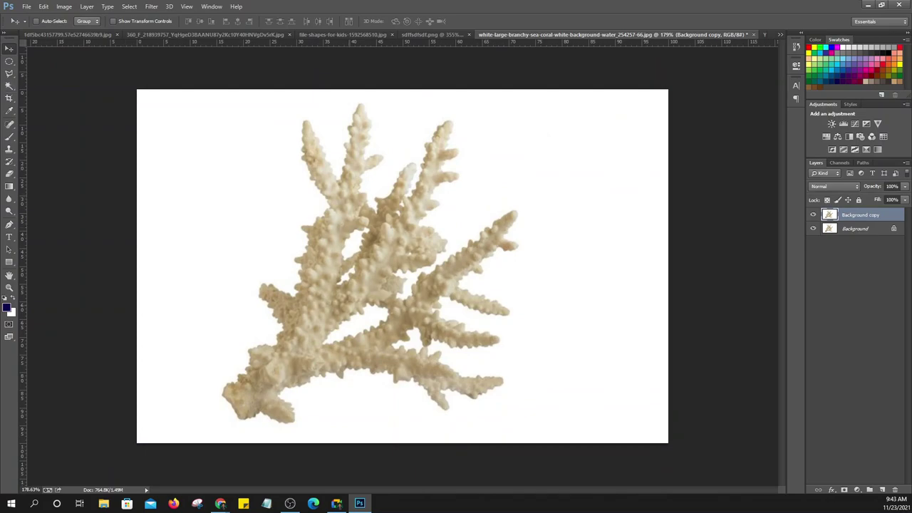
Draw a rectangular marquee around the whole coral and hide the Background layer
left_click(9, 61)
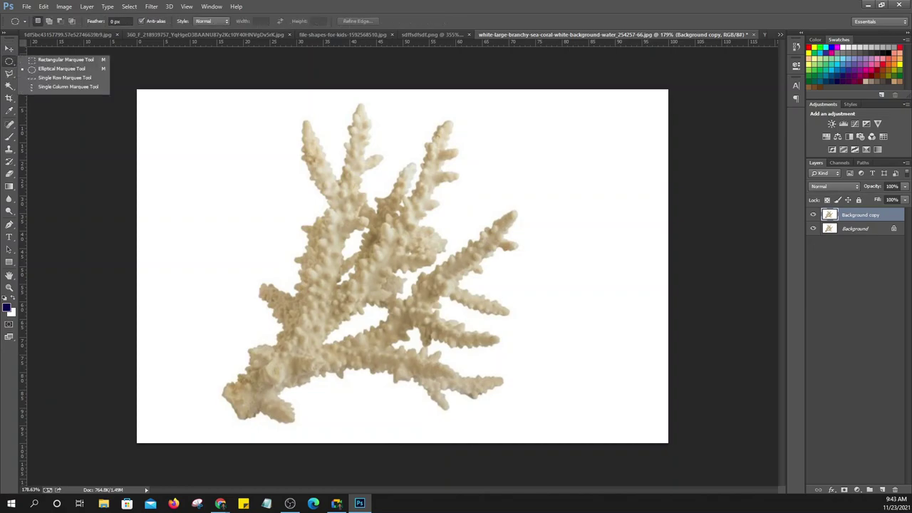
left_click(64, 59)
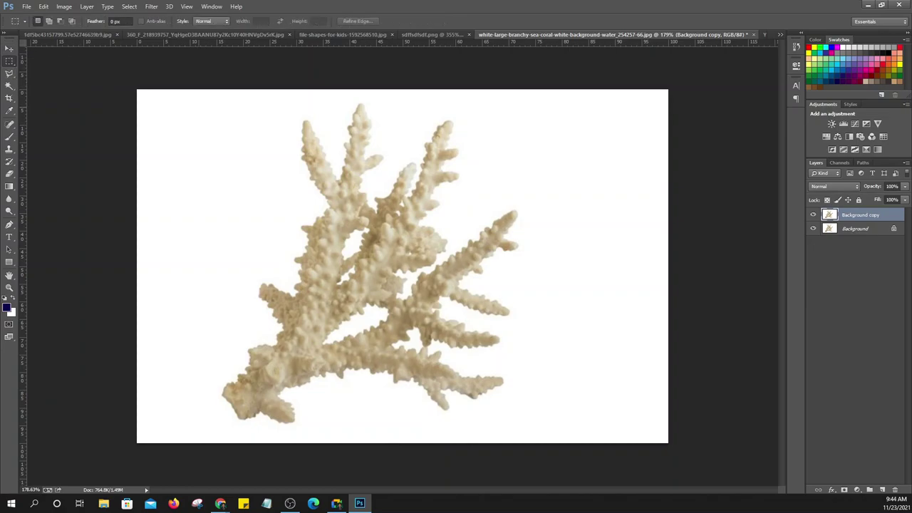
mouse_move(188, 93)
left_mouse_down()
mouse_move(476, 426)
mouse_move(546, 428)
mouse_move(556, 434)
mouse_move(549, 438)
left_mouse_up()
left_click(813, 228)
Narrow the selection to the coral with the Magic Wand and add empty Layer 1
left_click(9, 85)
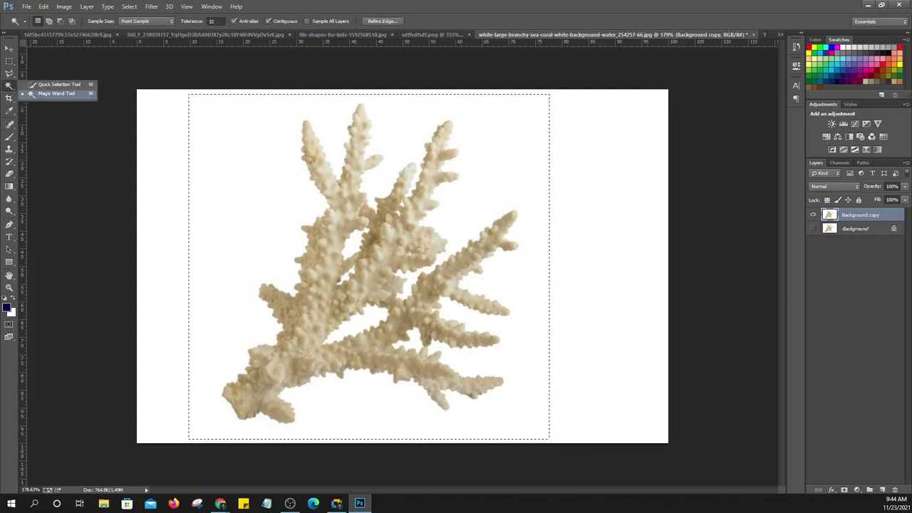
left_click(49, 93)
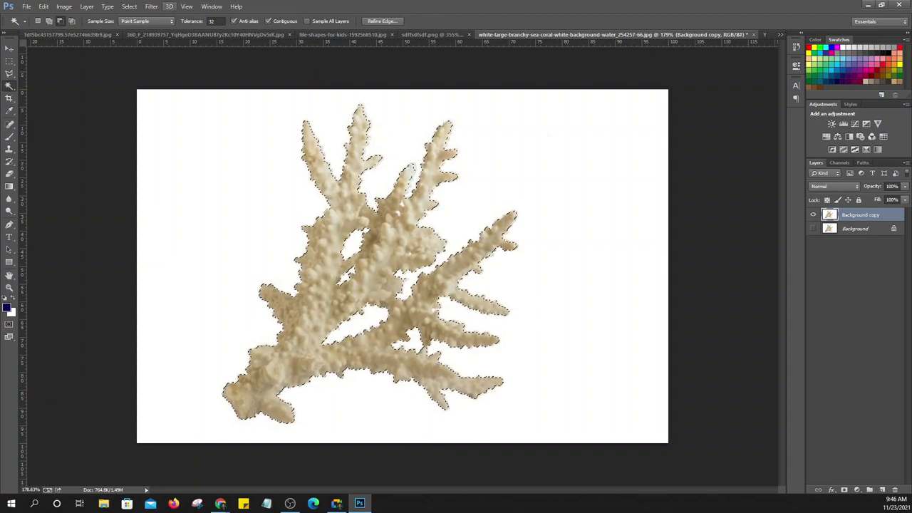
left_click(9, 49)
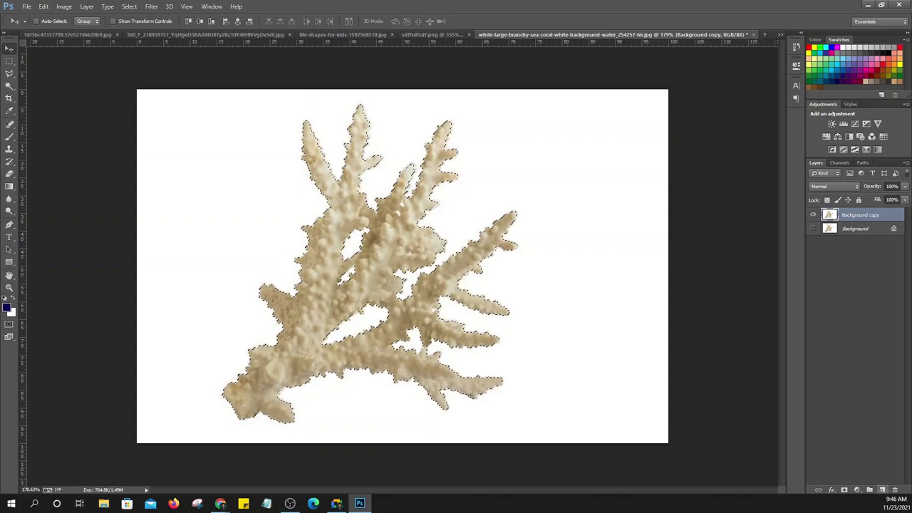
left_click(882, 489)
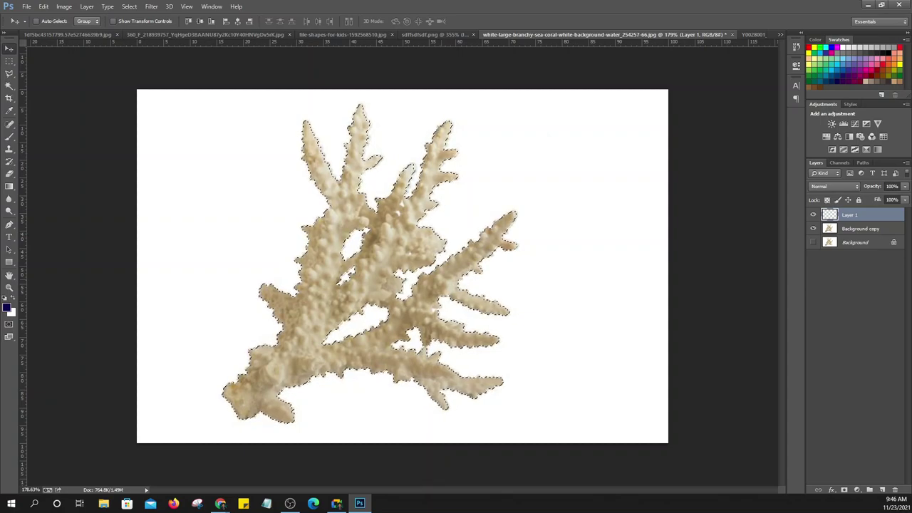
Set the brush to 85 px size and 20% opacity
key("b")
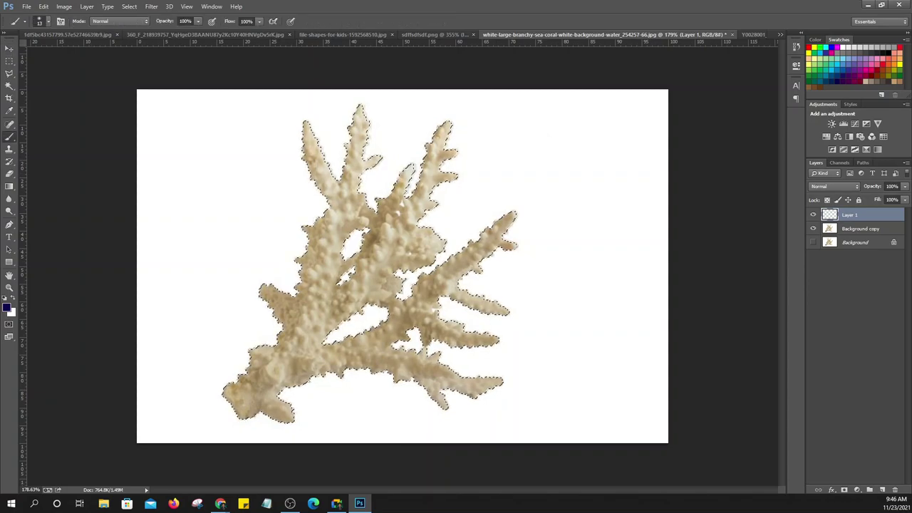
left_click(47, 21)
double_click(89, 40)
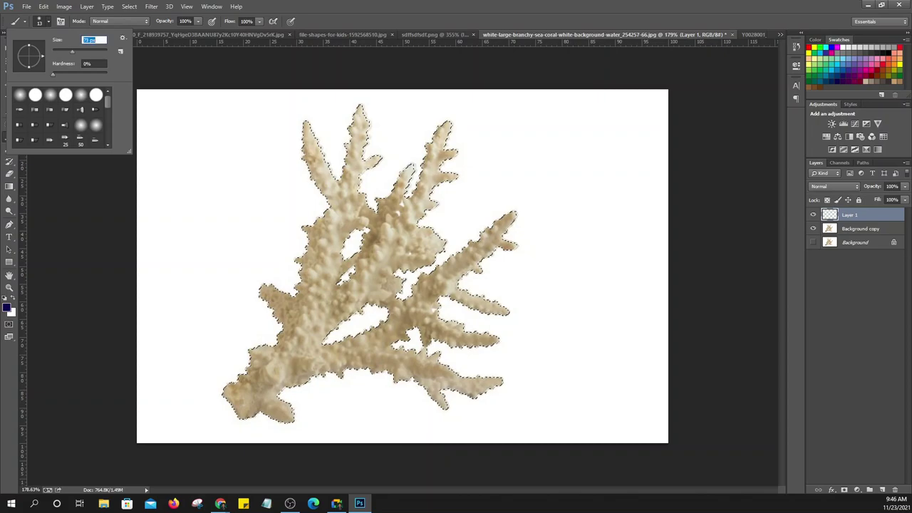
type("85")
key("Return")
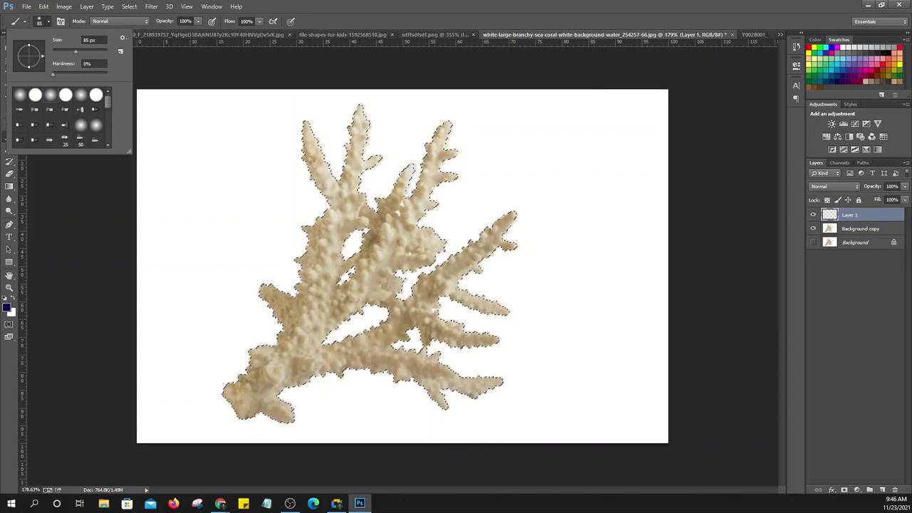
key("Return")
key("3")
key("1")
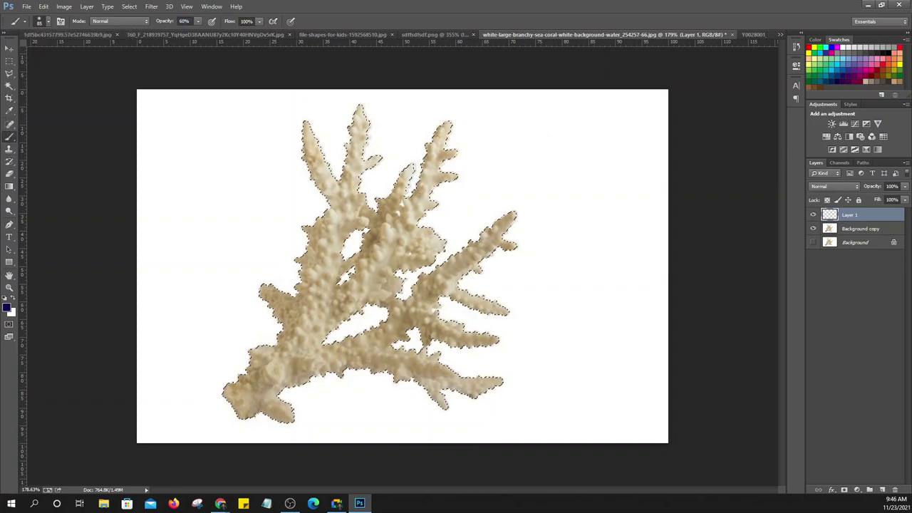
key("1")
key("6")
key("2")
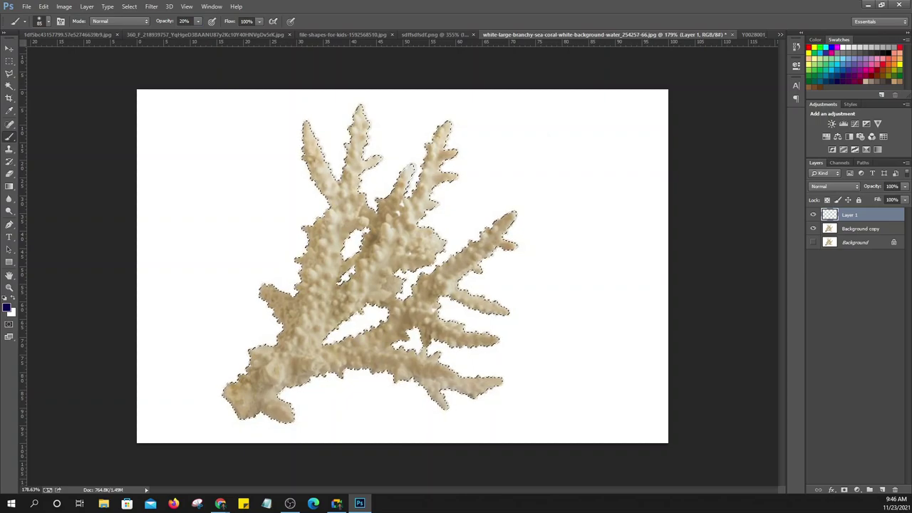
Paint orange-red over the coral's trunk, right branches, upper tips and centre
left_click(813, 53)
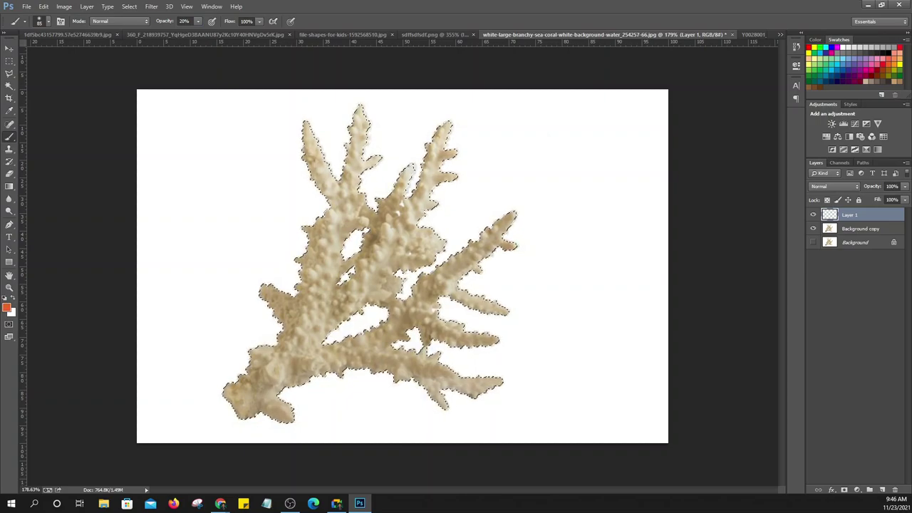
mouse_move(246, 403)
left_mouse_down()
mouse_move(271, 370)
mouse_move(309, 345)
mouse_move(303, 321)
mouse_move(310, 331)
mouse_move(335, 235)
mouse_move(420, 285)
mouse_move(381, 349)
mouse_move(492, 342)
left_mouse_up()
left_click_drag(420, 306, 510, 221)
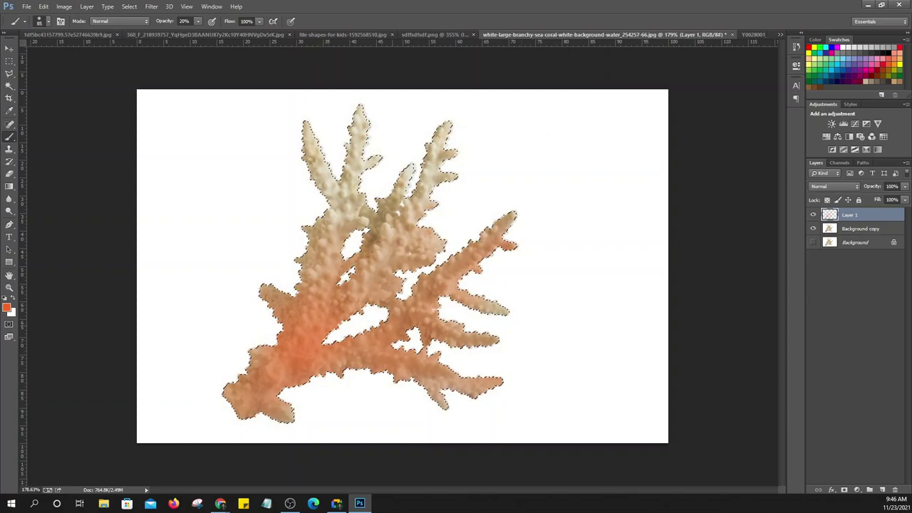
left_click_drag(428, 250, 441, 143)
left_click_drag(335, 249, 356, 121)
left_click_drag(349, 213, 320, 142)
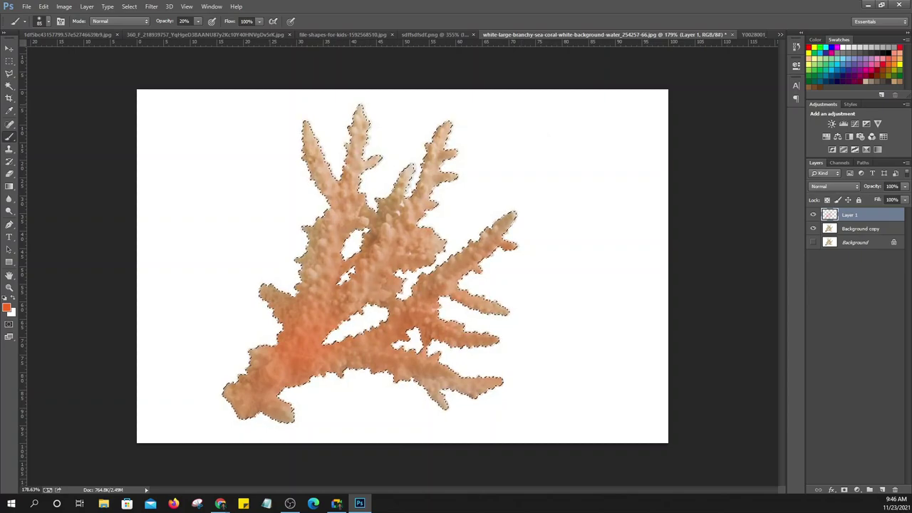
left_click_drag(306, 252, 351, 211)
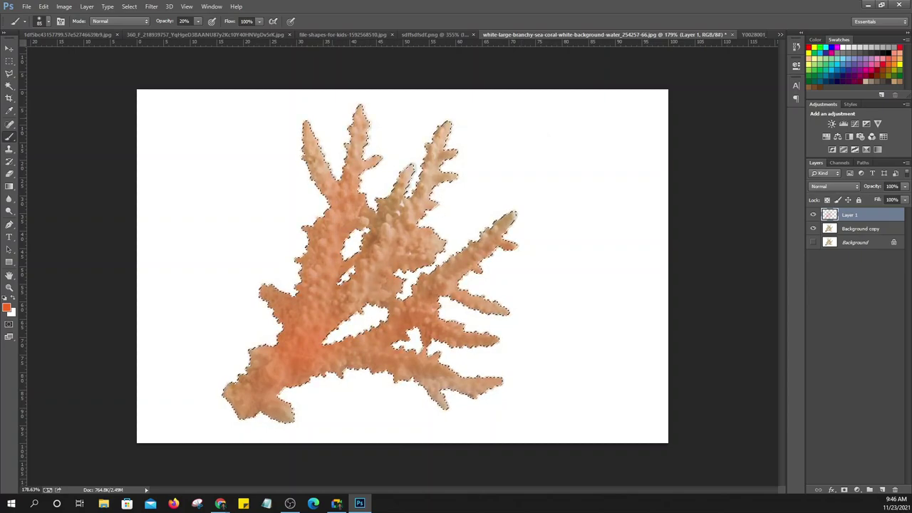
left_click_drag(431, 245, 417, 229)
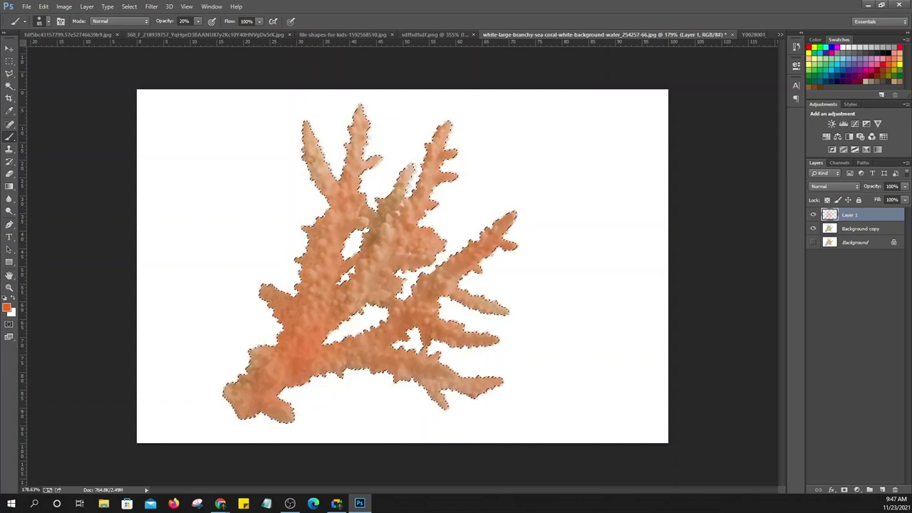
Tint the coral's centre greenish-brown, then hide Layer 1 to compare
left_click(833, 74)
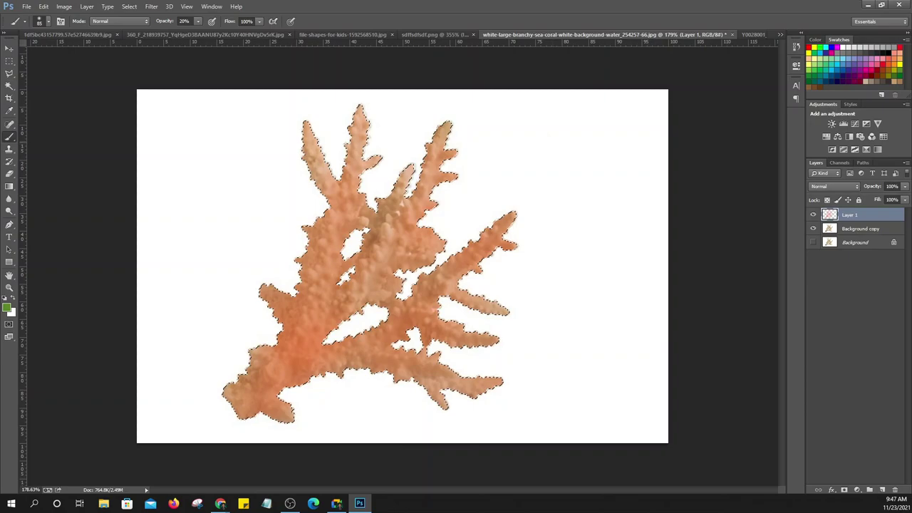
left_click_drag(409, 175, 366, 235)
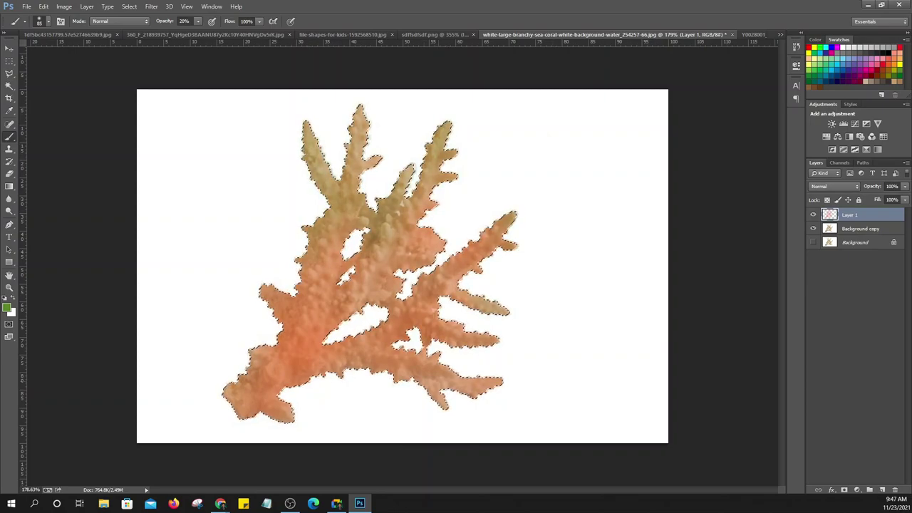
mouse_move(405, 227)
left_mouse_down()
mouse_move(429, 245)
mouse_move(388, 233)
left_mouse_up()
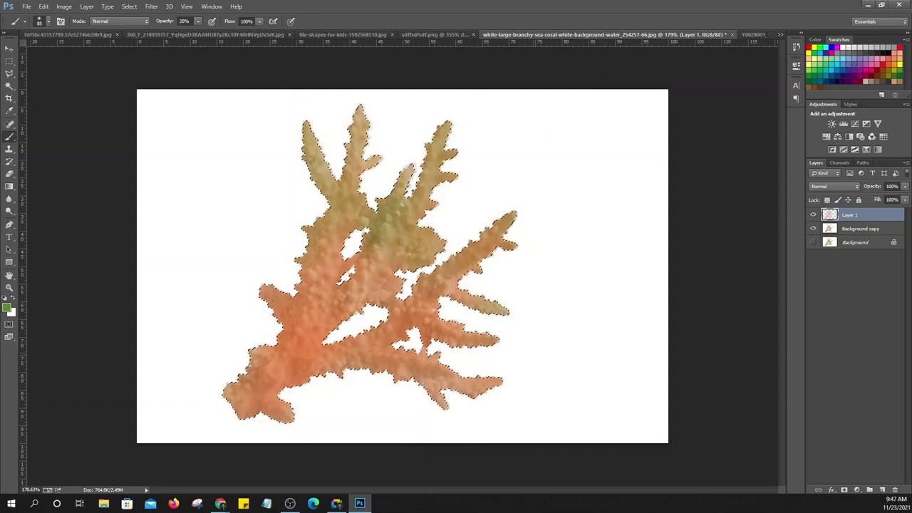
left_click_drag(416, 274, 371, 292)
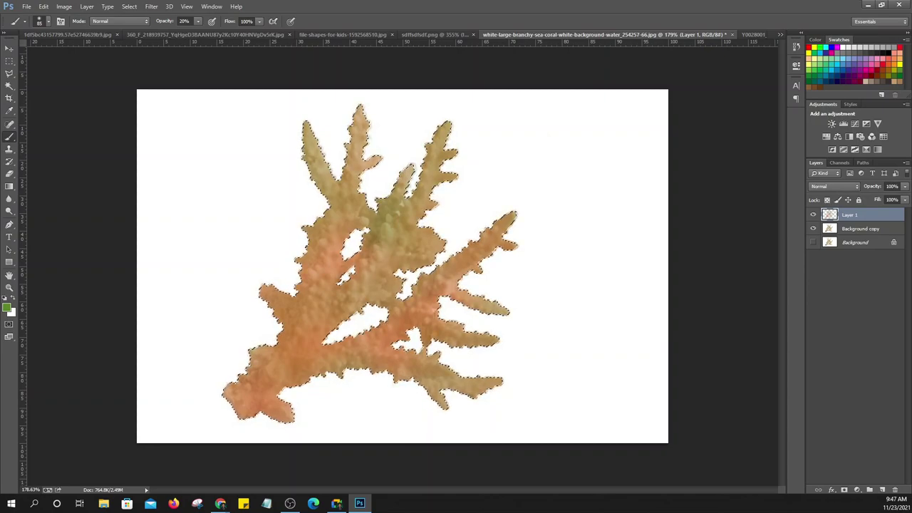
left_click(812, 214)
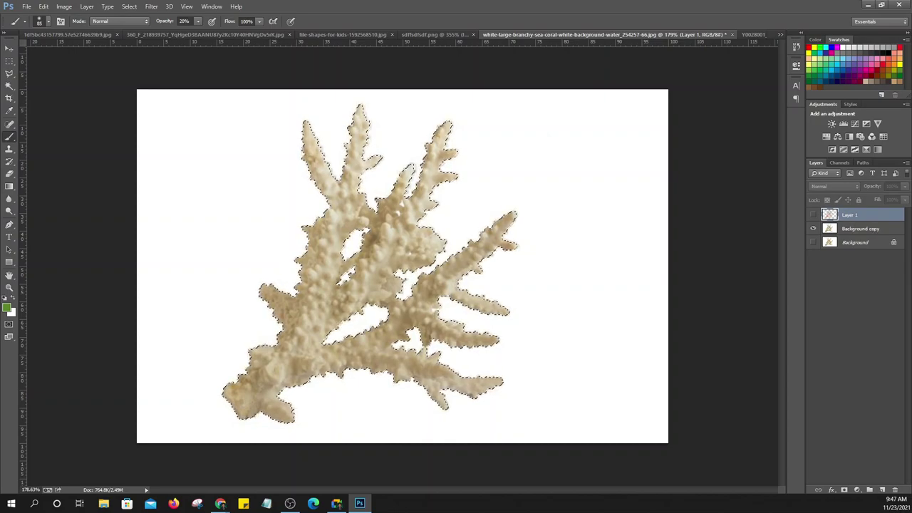
left_click(813, 214)
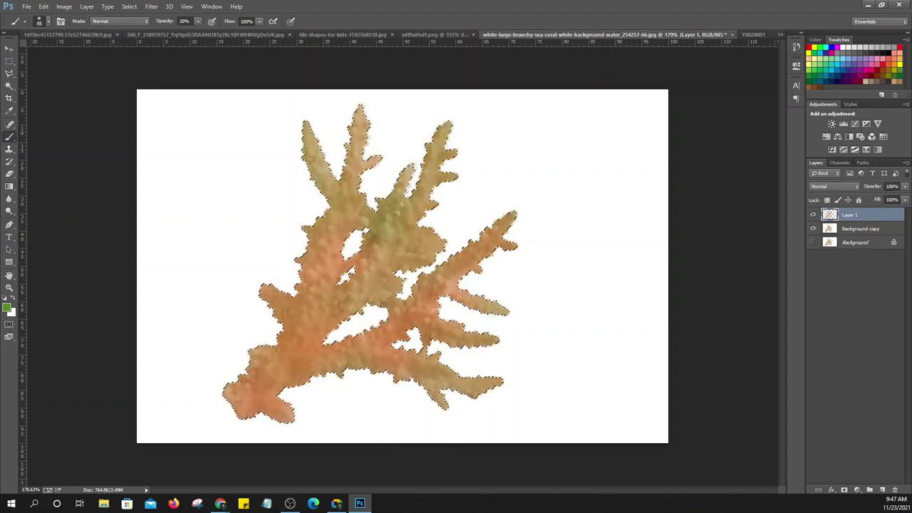
left_click(812, 215)
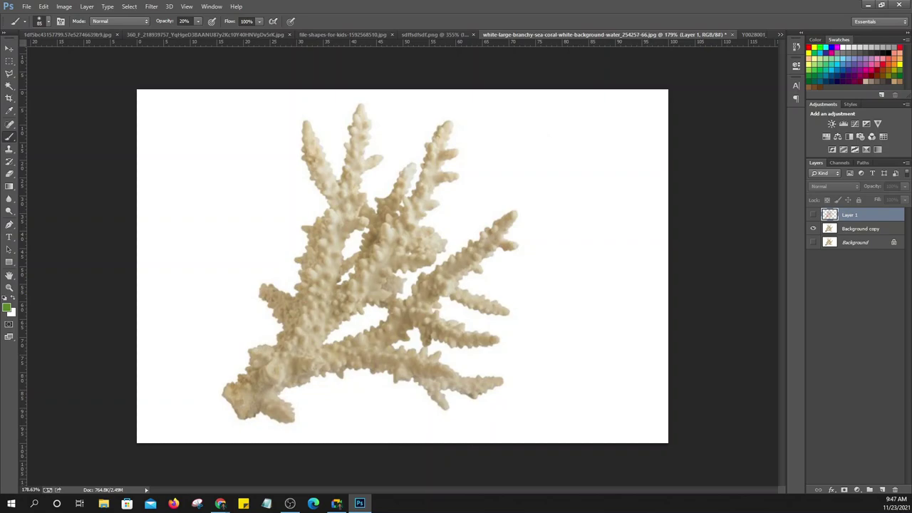
left_click(813, 214)
left_click(812, 214)
left_click(813, 214)
left_click(812, 215)
left_click(813, 214)
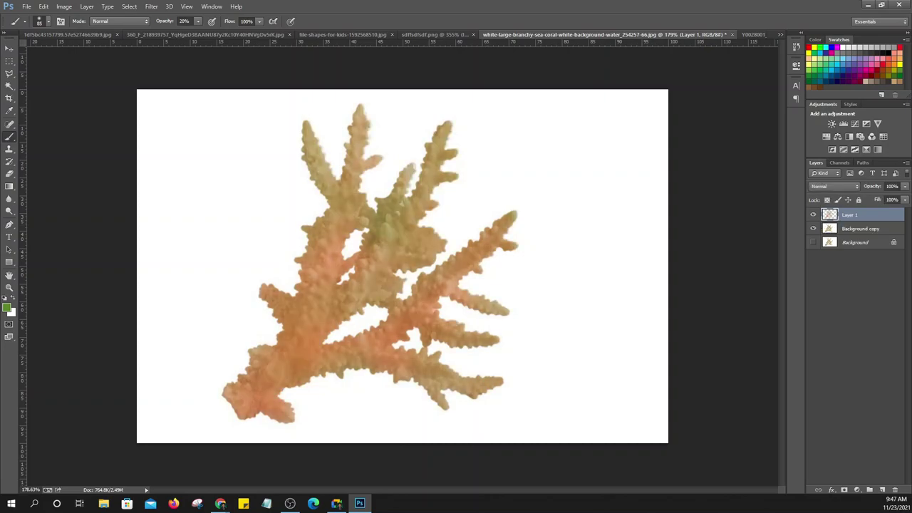
left_click(813, 214)
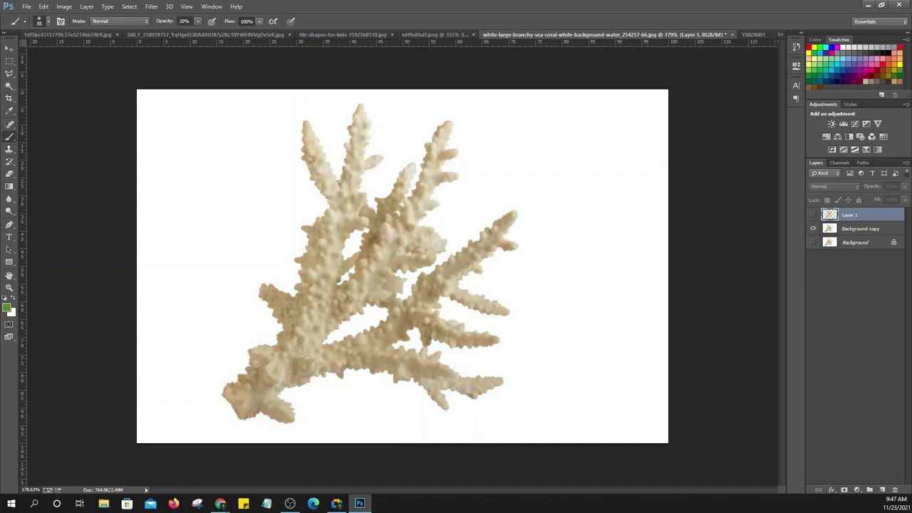
left_click(9, 48)
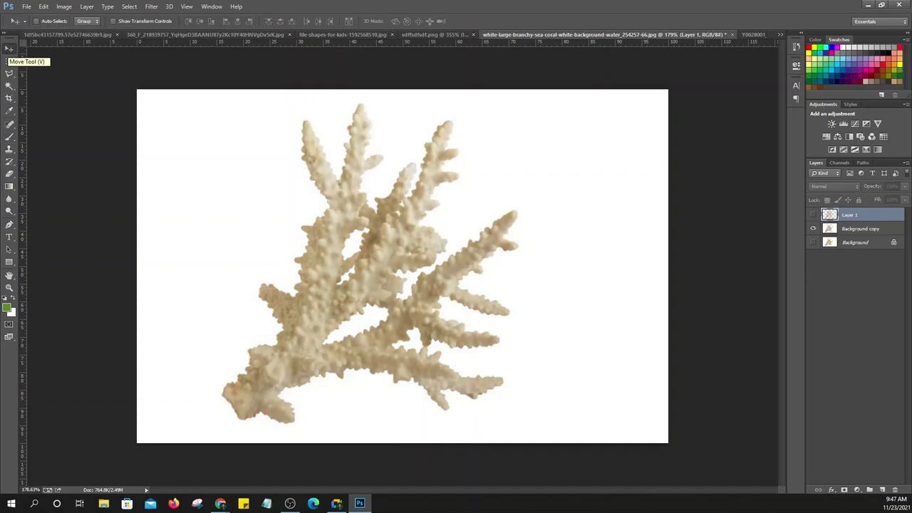
Select the coral's left third with a rectangular marquee, subtracting the white background via Magic Wand
left_click(9, 60)
right_click(9, 60)
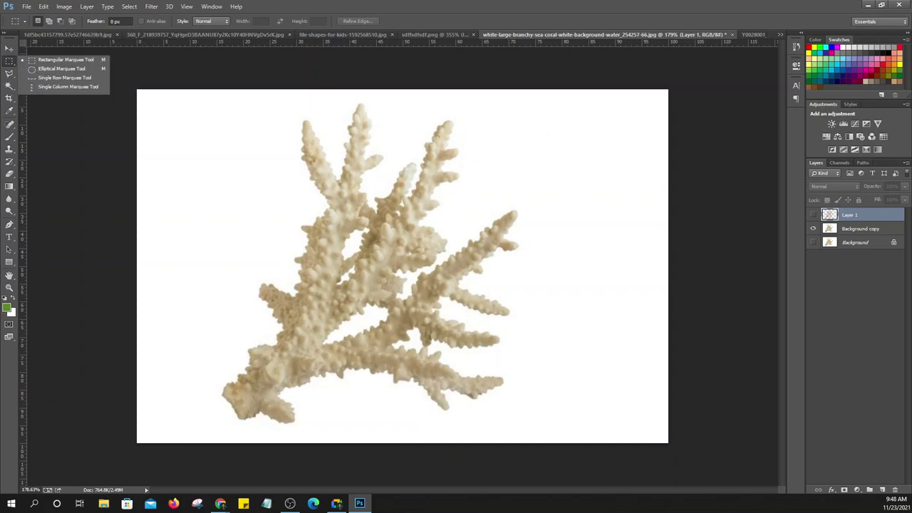
left_click(53, 61)
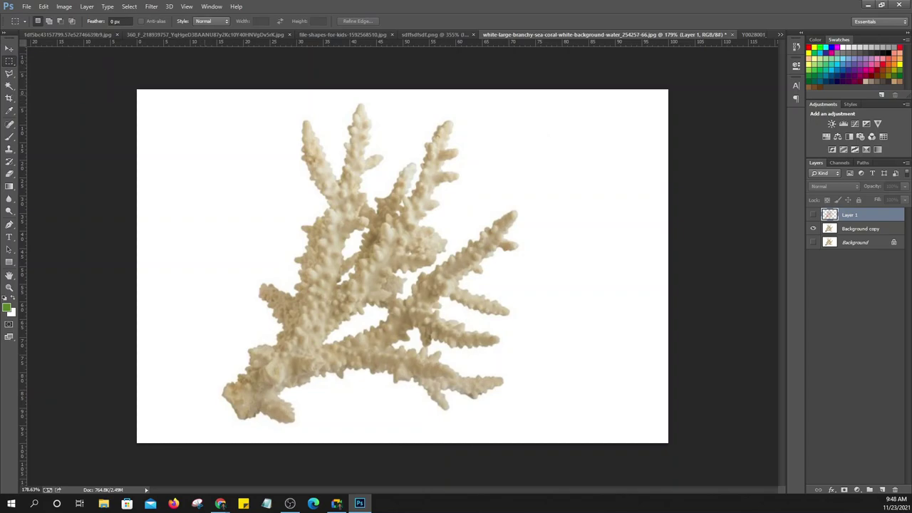
left_click_drag(203, 94, 322, 418)
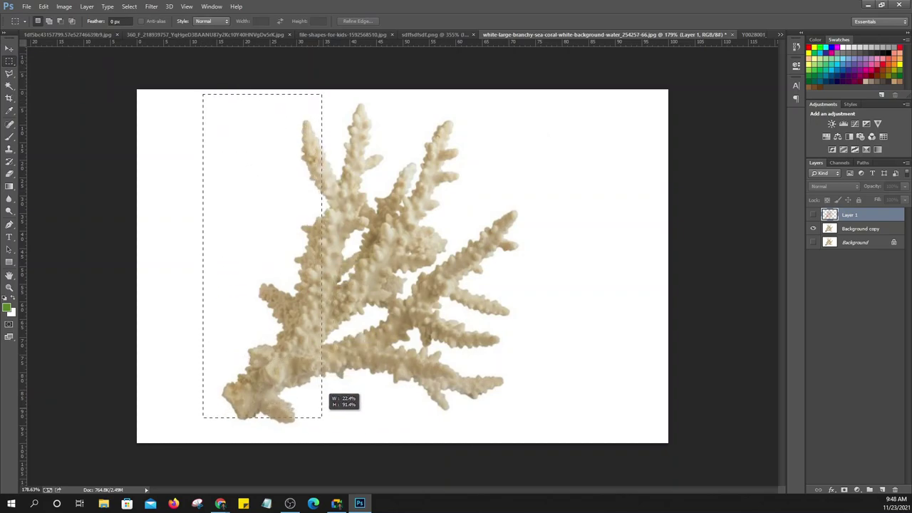
left_click_drag(322, 417, 327, 436)
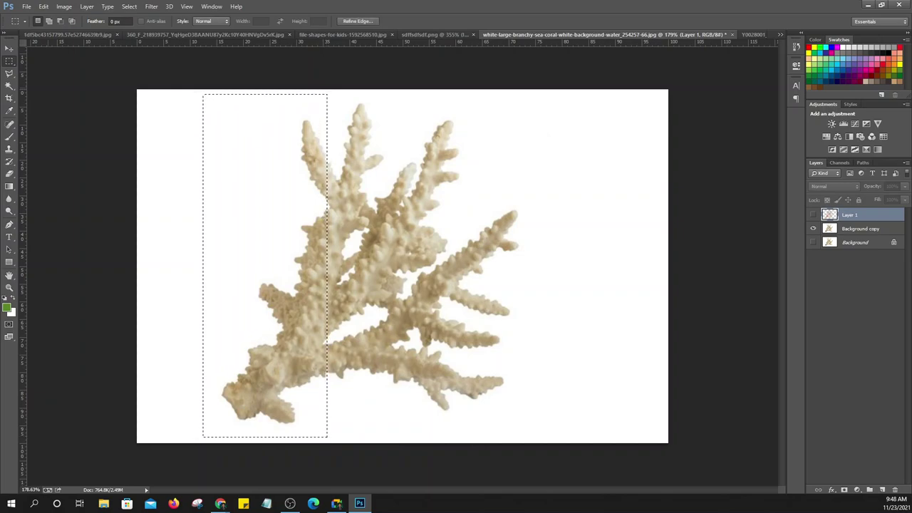
left_click(10, 85)
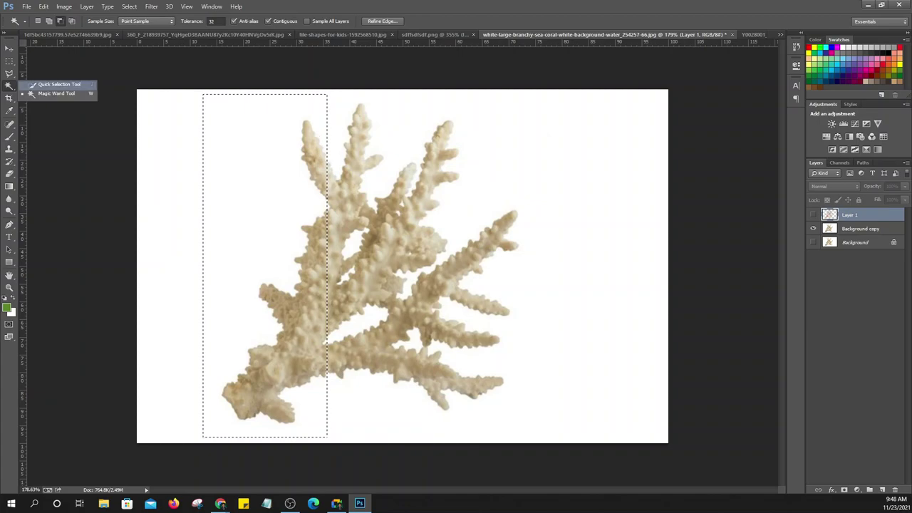
left_click(55, 94)
left_click(242, 178)
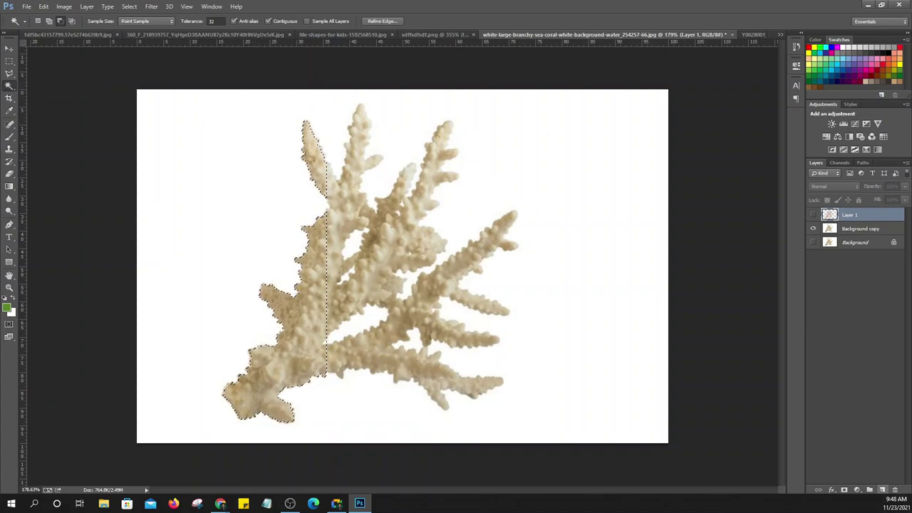
On a new layer, brush cyan then navy over the left branch, then deselect
left_click(882, 490)
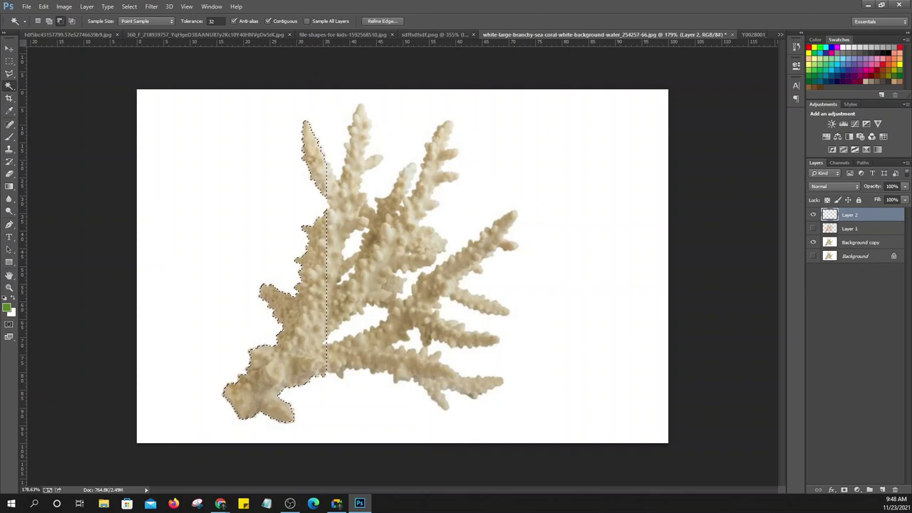
key("b")
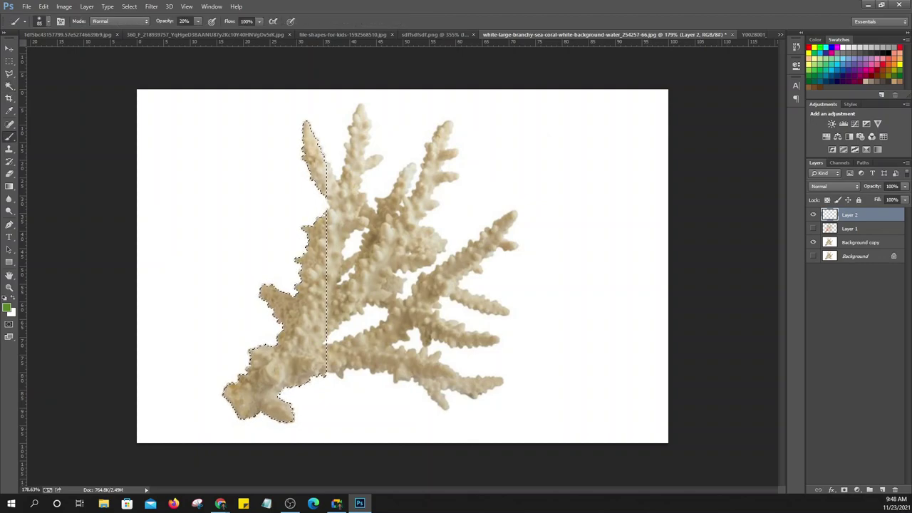
left_click(824, 47)
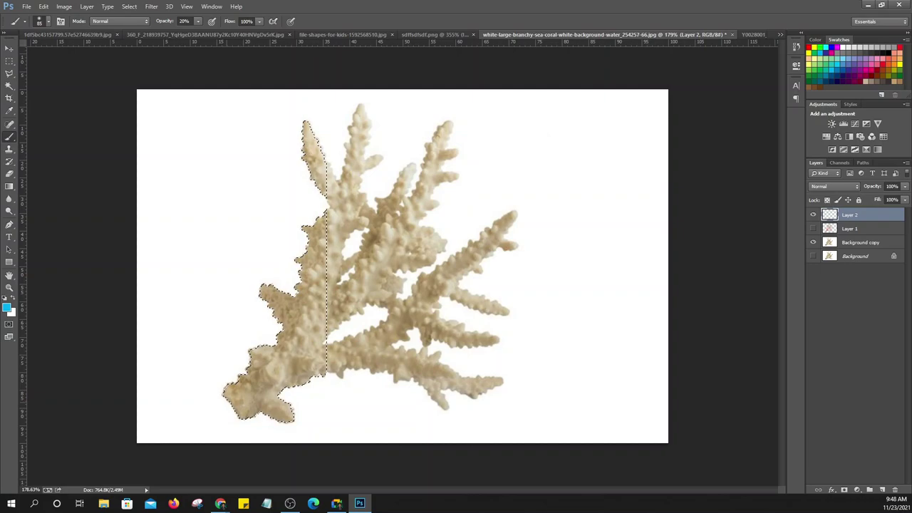
left_click_drag(275, 374, 306, 313)
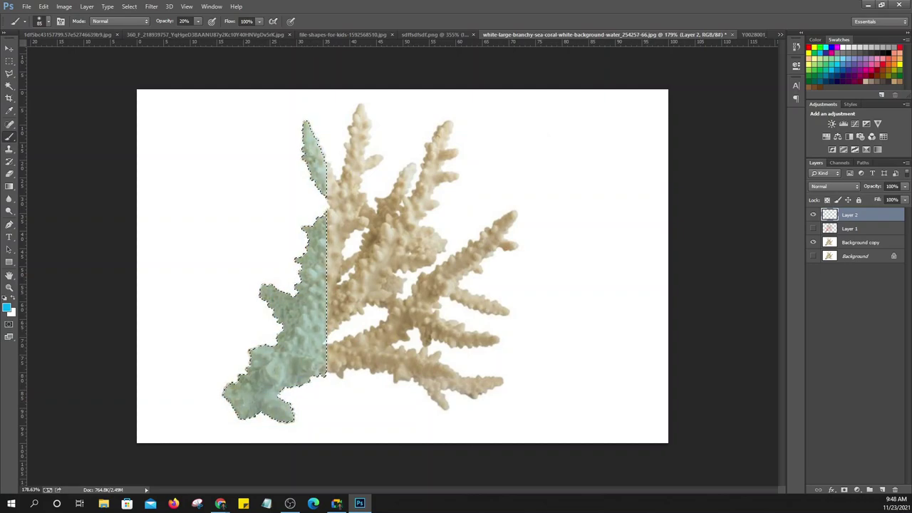
left_click(886, 81)
mouse_move(274, 360)
left_mouse_down()
mouse_move(256, 406)
mouse_move(267, 409)
mouse_move(303, 307)
left_mouse_up()
left_click_drag(260, 402, 314, 345)
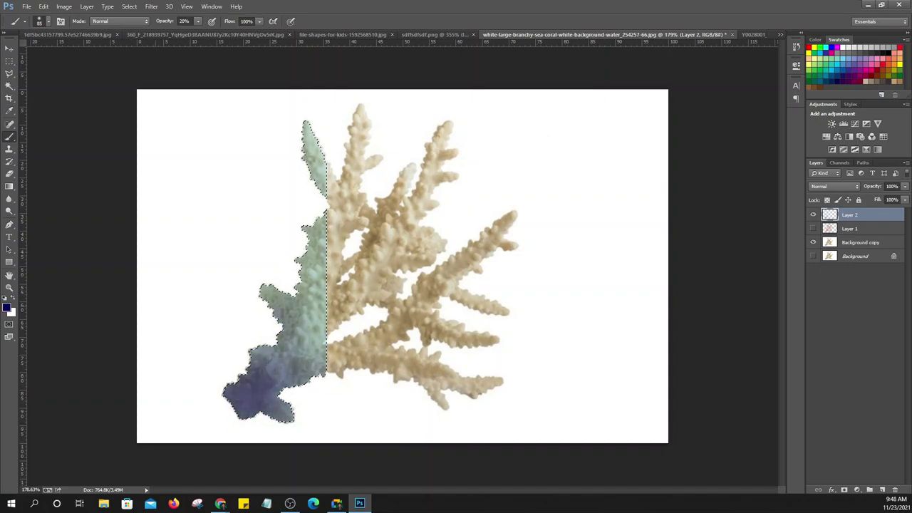
mouse_move(263, 378)
left_mouse_down()
mouse_move(289, 345)
mouse_move(271, 288)
left_mouse_up()
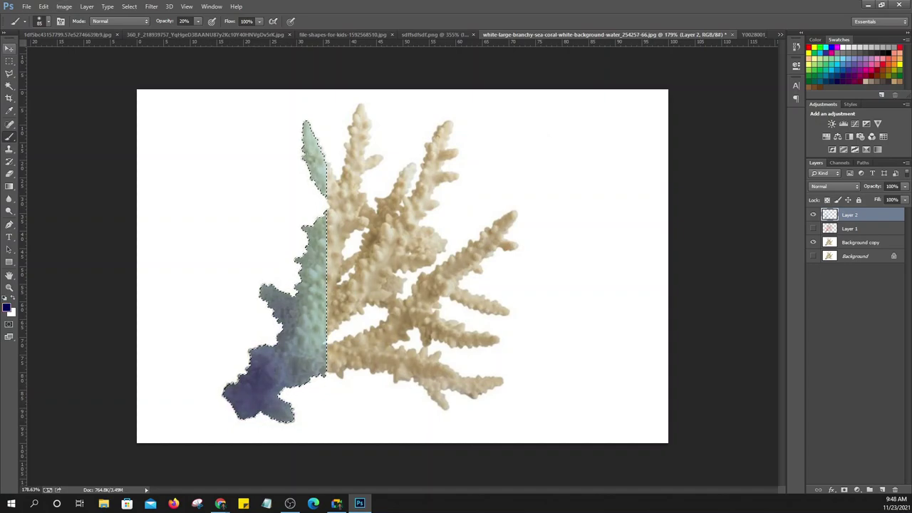
left_click(9, 47)
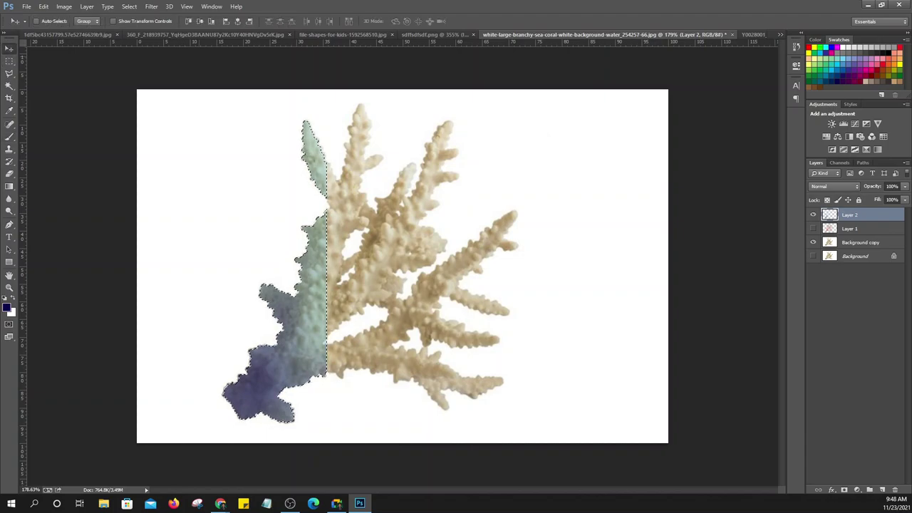
key("ctrl+d")
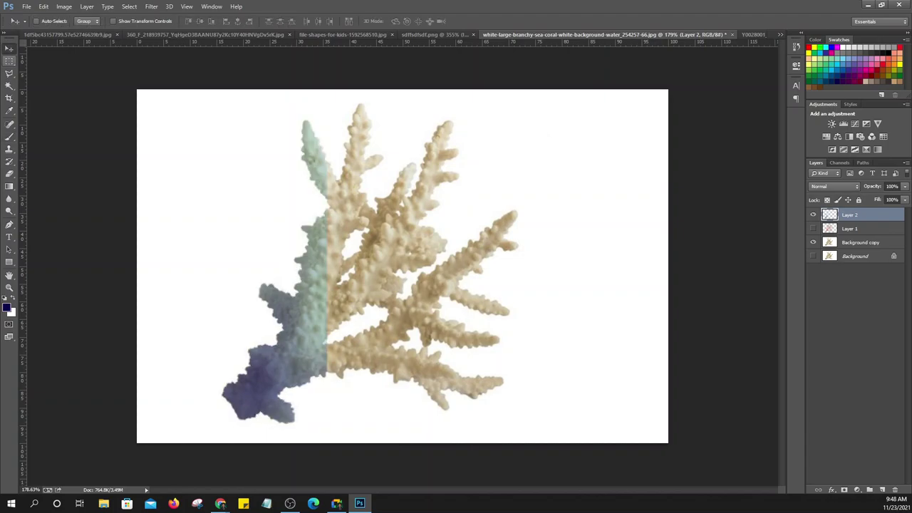
Marquee the right branches, dismiss the no-pixels-selected warning, and return to the marquee tool
left_click(9, 60)
left_click(65, 59)
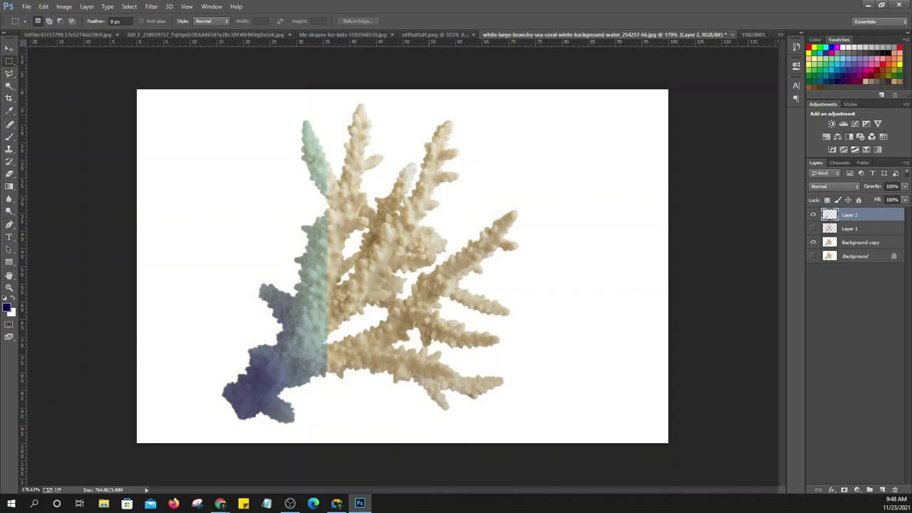
left_click_drag(427, 92, 527, 442)
key("w")
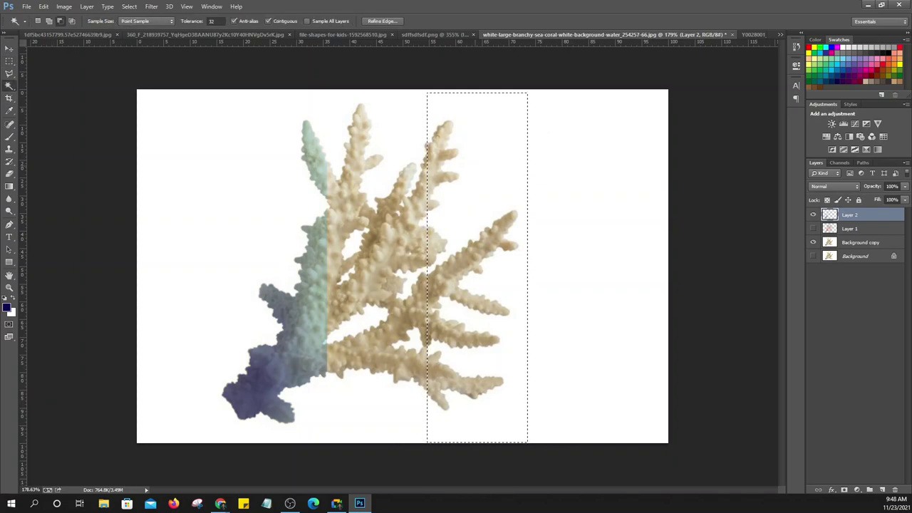
key("Return")
key("m")
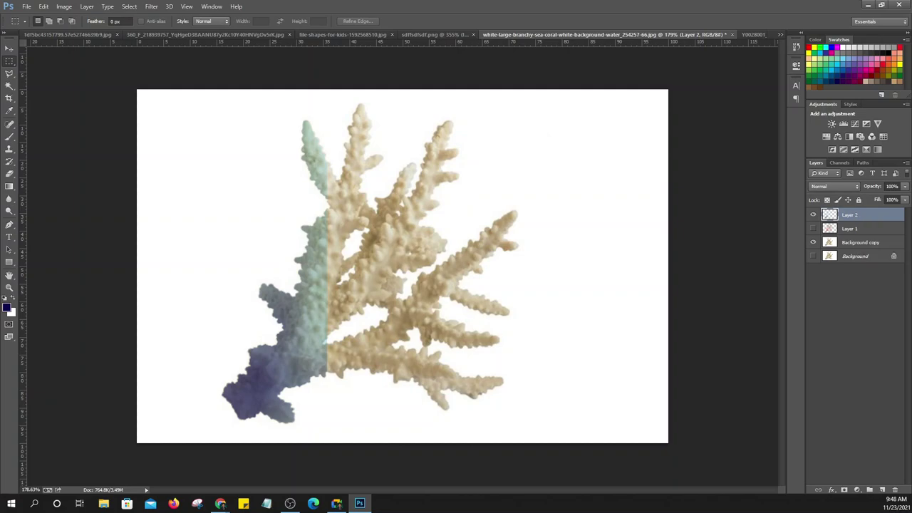
On Background copy, select the right branches minus the white and paint them magenta pink
left_click(861, 242)
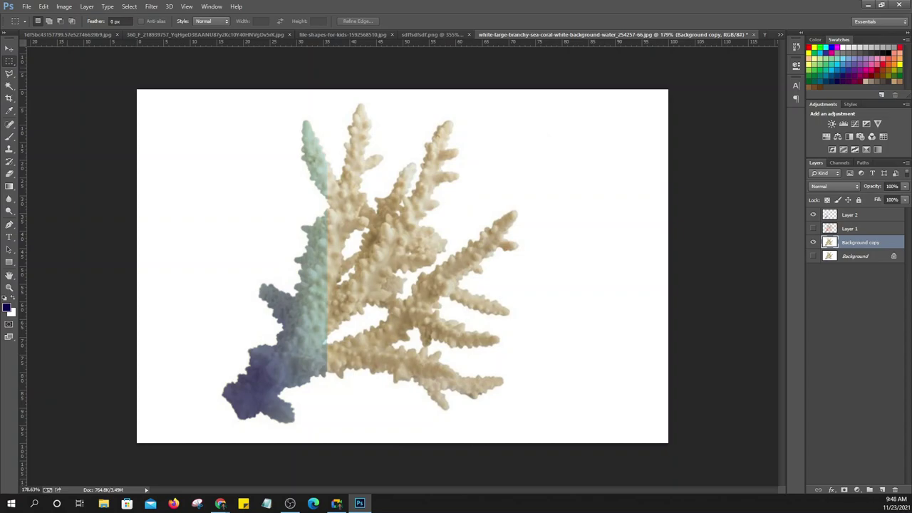
left_click_drag(407, 93, 531, 442)
left_click(10, 87)
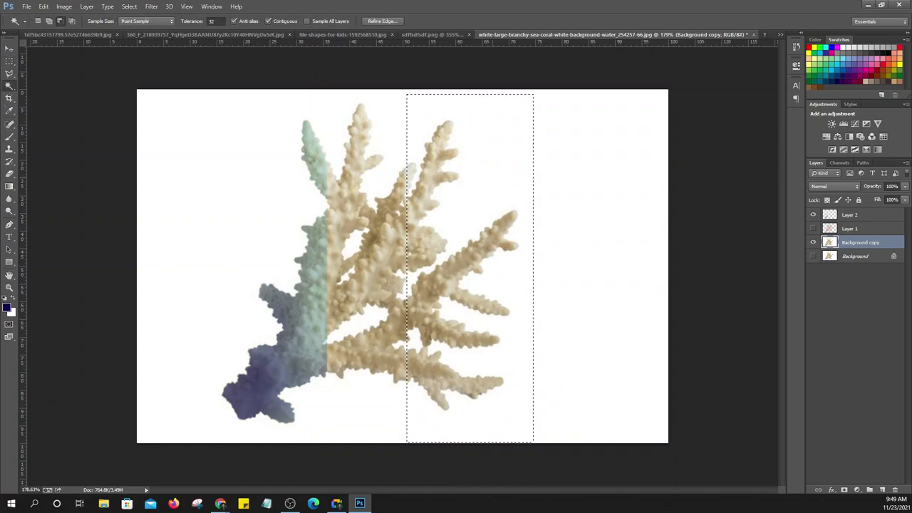
left_click(492, 142, "alt")
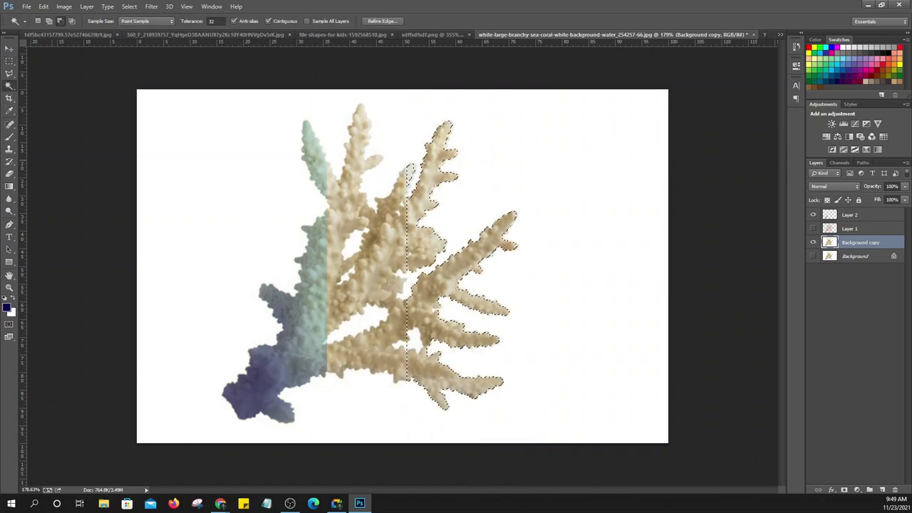
key("b")
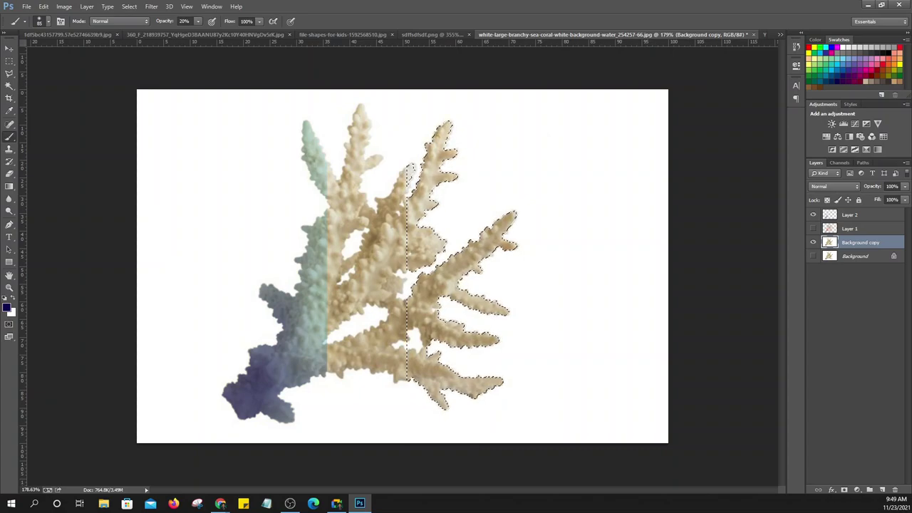
left_click(896, 60)
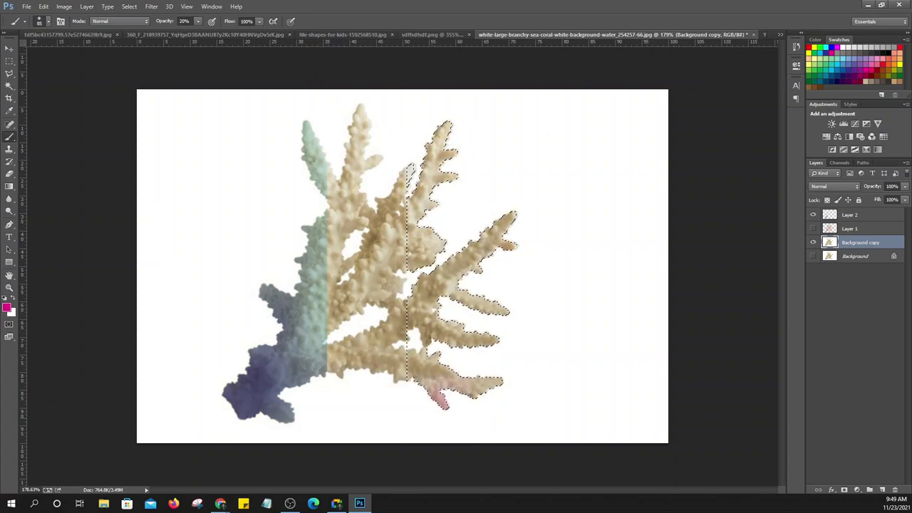
mouse_move(438, 391)
left_mouse_down()
mouse_move(422, 329)
mouse_move(422, 240)
left_mouse_up()
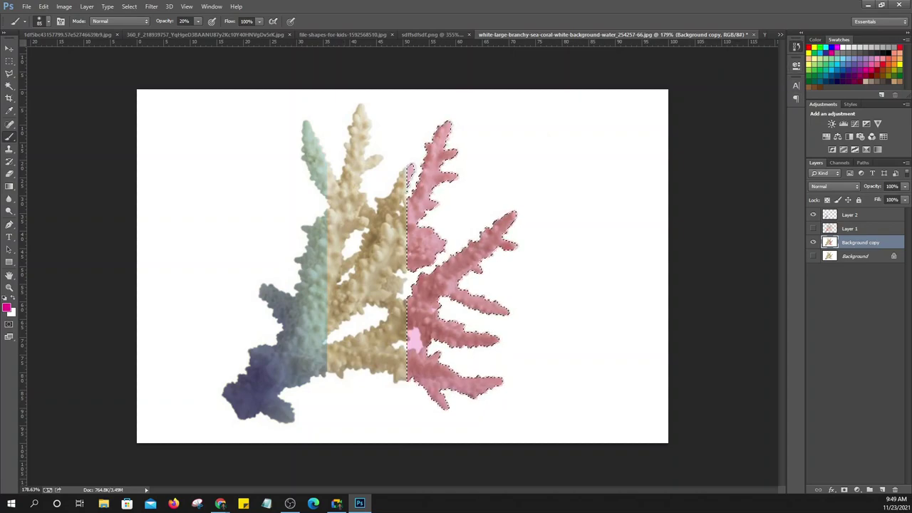
Revert History to before the pink brushing and clear the selection
left_click(795, 46)
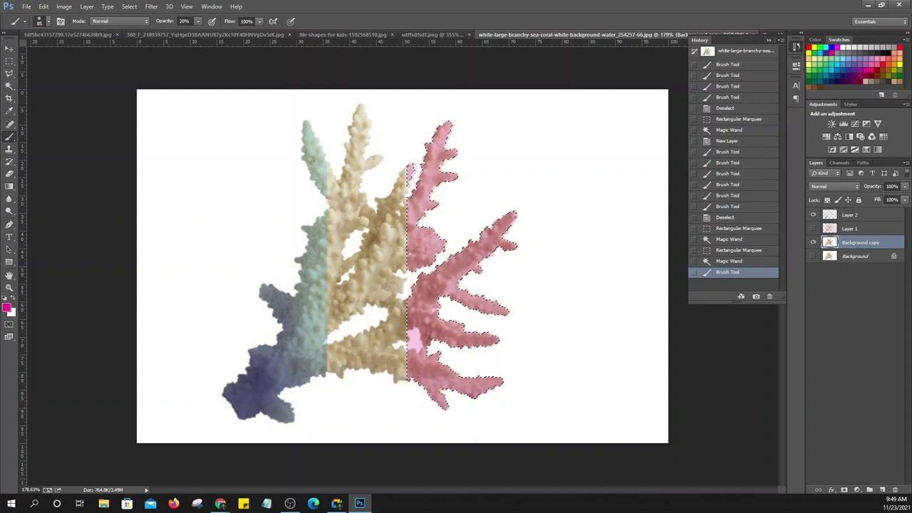
left_click(738, 228)
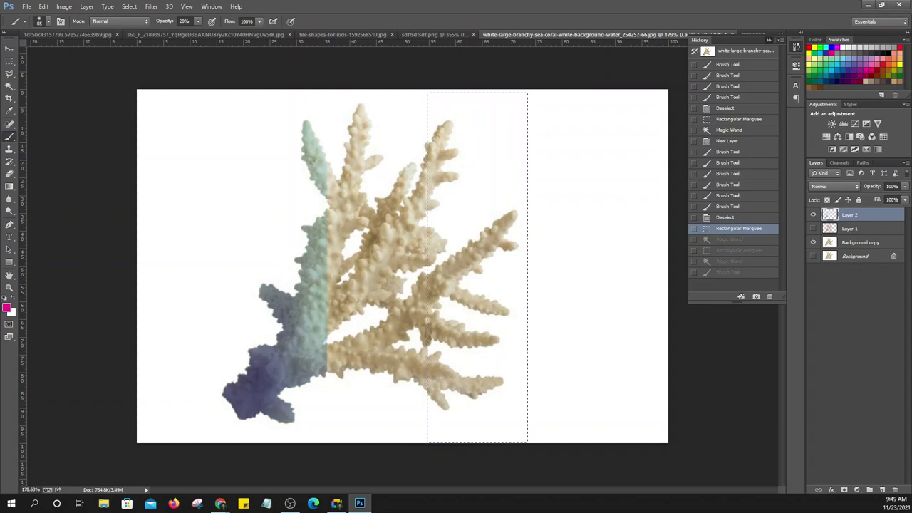
left_click(769, 40)
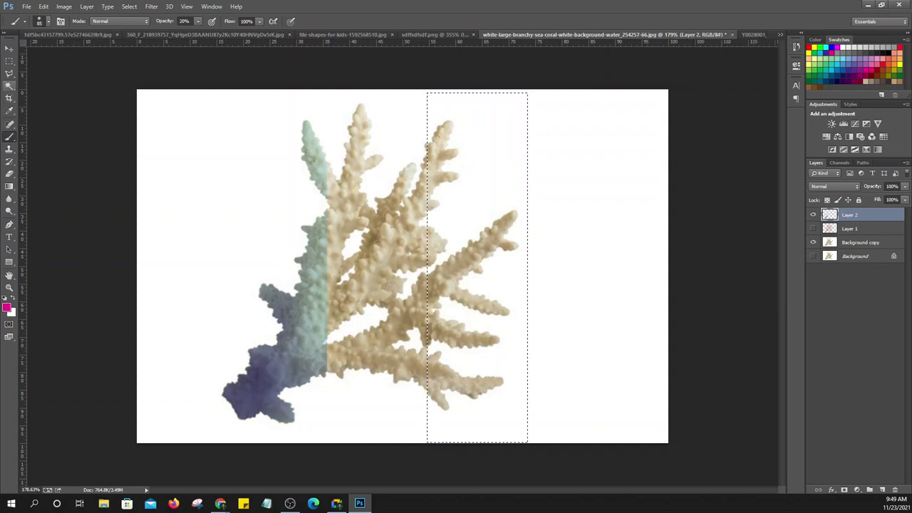
left_click(9, 85)
key("Return")
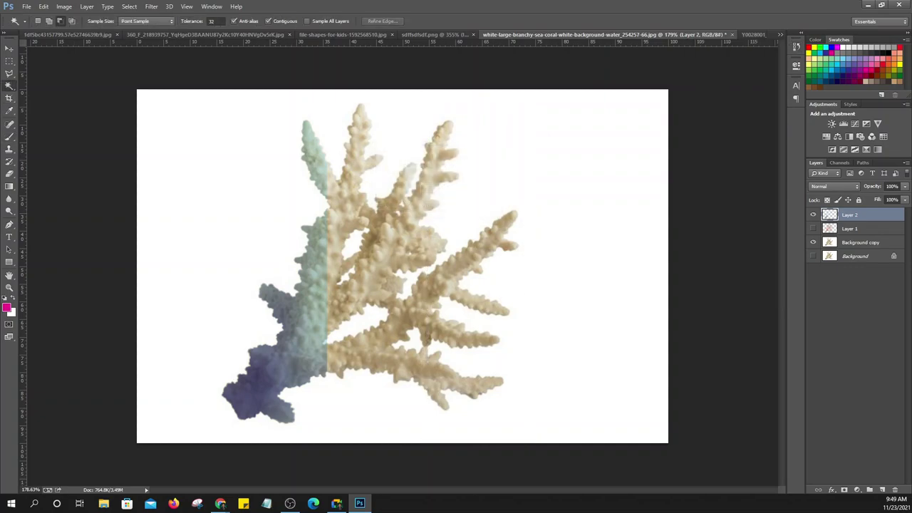
On Background copy, select the right strip's coral, subtracting the white background with Magic Wand
left_click(860, 242)
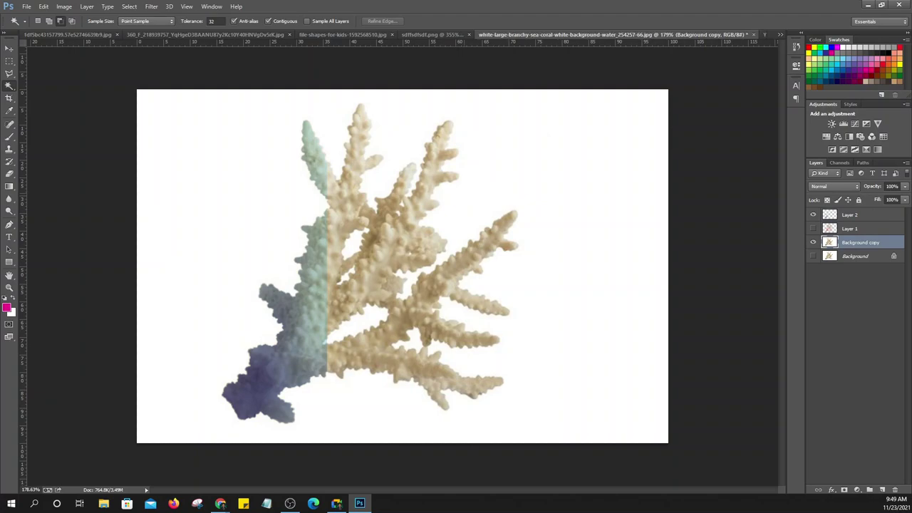
left_click(9, 60)
left_click_drag(420, 91, 536, 441)
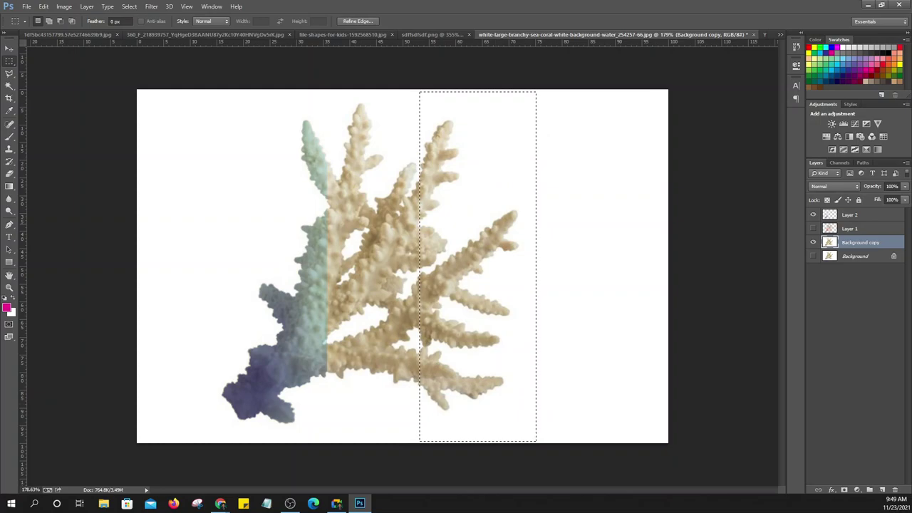
key("w")
left_click(513, 142, "alt")
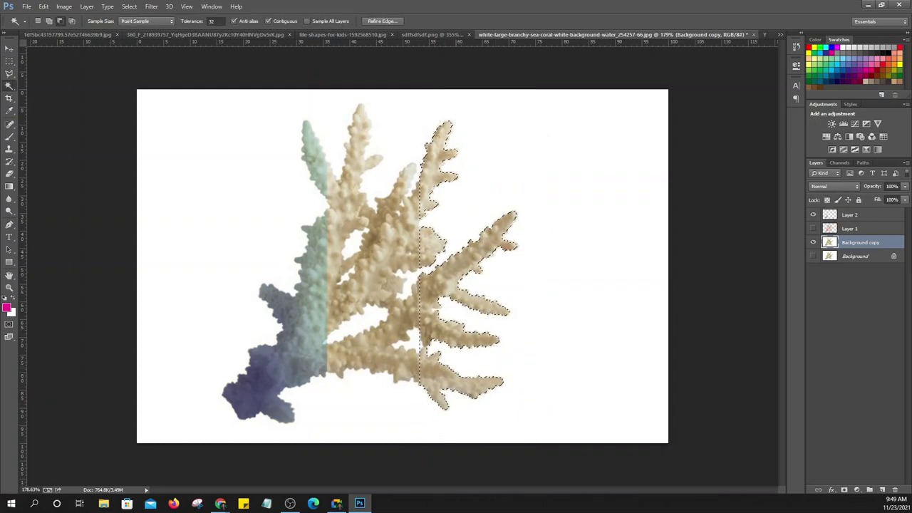
scroll(413, 310, "up", 1)
scroll(413, 310, "up", 1)
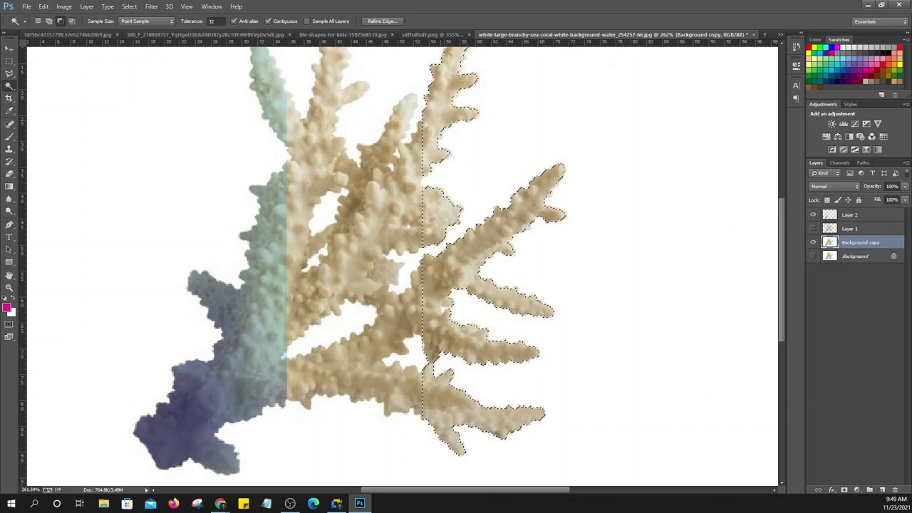
scroll(498, 285, "down", 1)
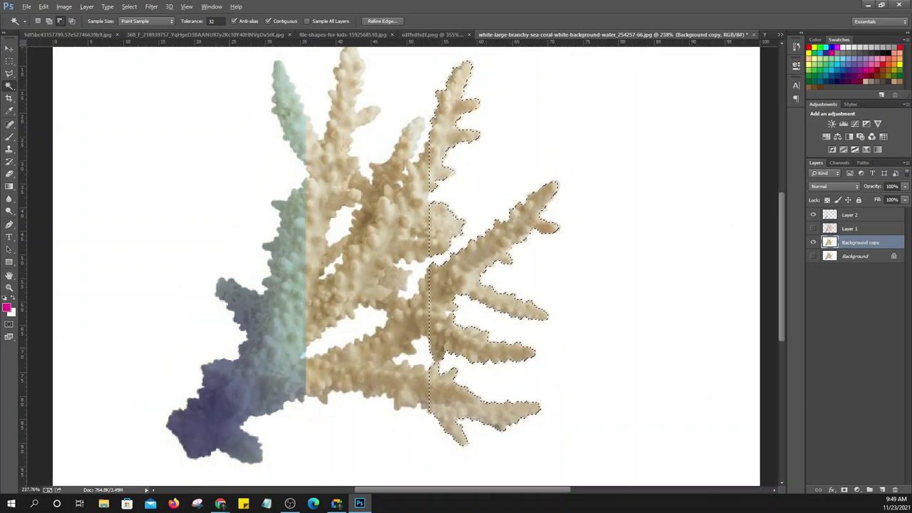
key("b")
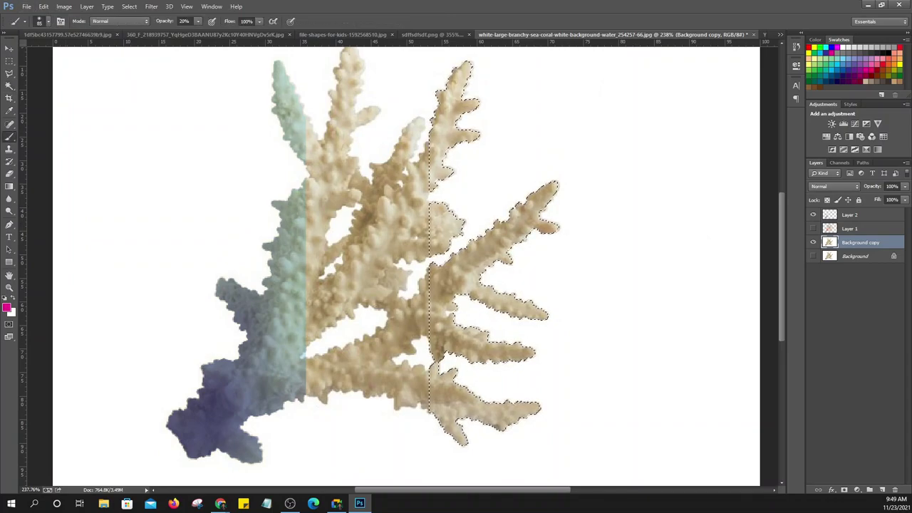
On Layer 2, paint teal and green over the selected right branches, then deselect
left_click(854, 214)
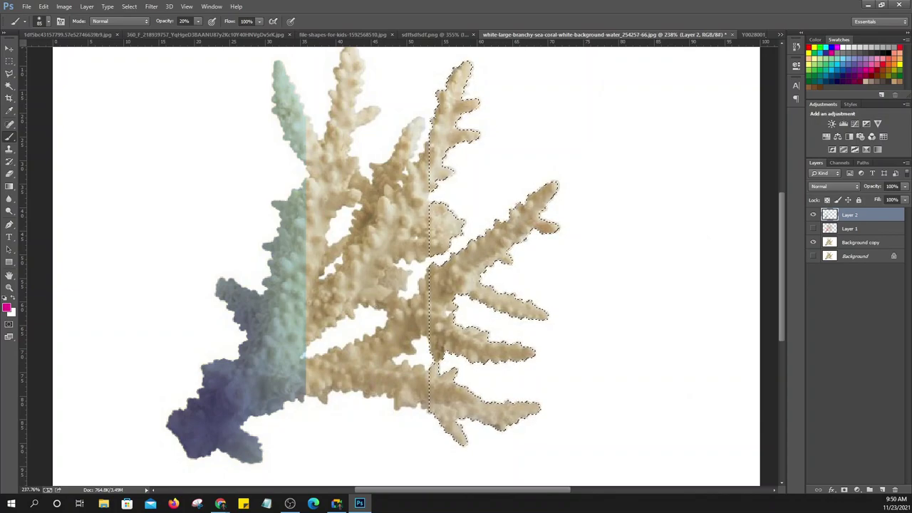
left_click(851, 53)
mouse_move(442, 399)
left_mouse_down()
mouse_move(456, 335)
mouse_move(513, 228)
left_mouse_up()
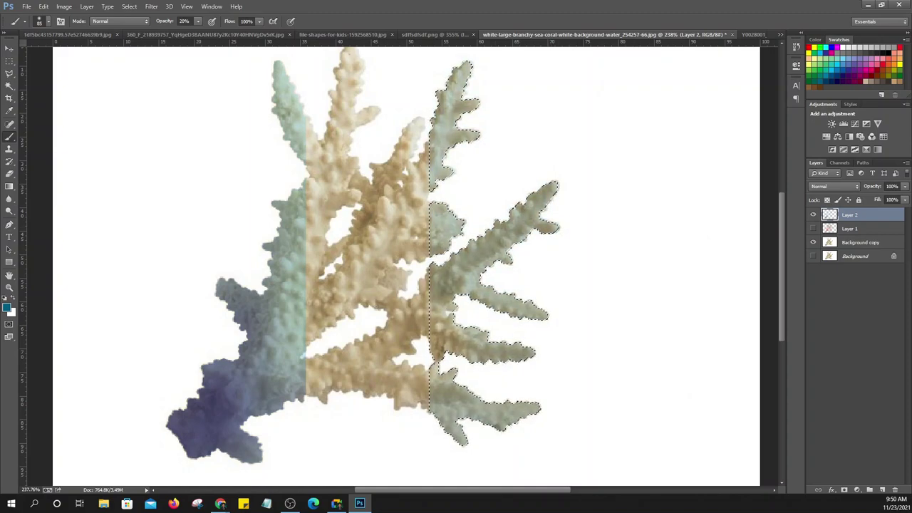
left_click(840, 60)
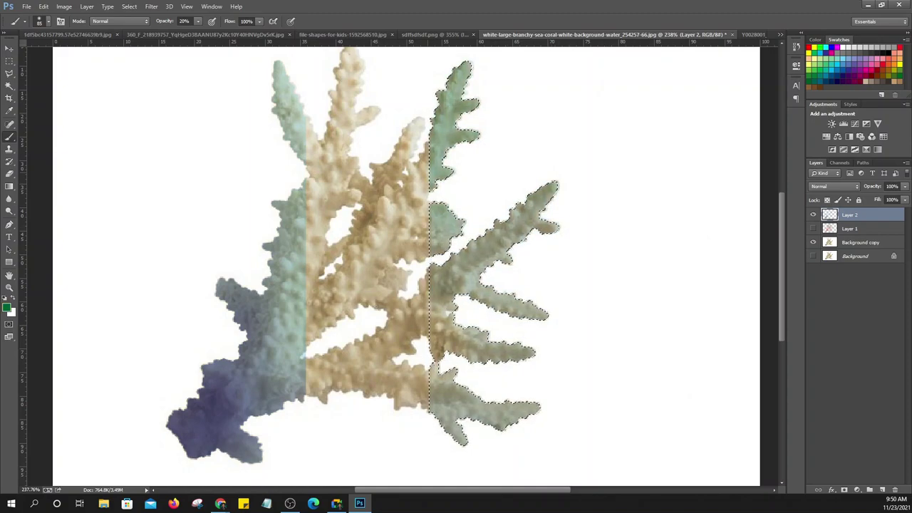
left_click_drag(460, 228, 548, 206)
left_click_drag(449, 306, 527, 413)
left_click_drag(445, 163, 460, 68)
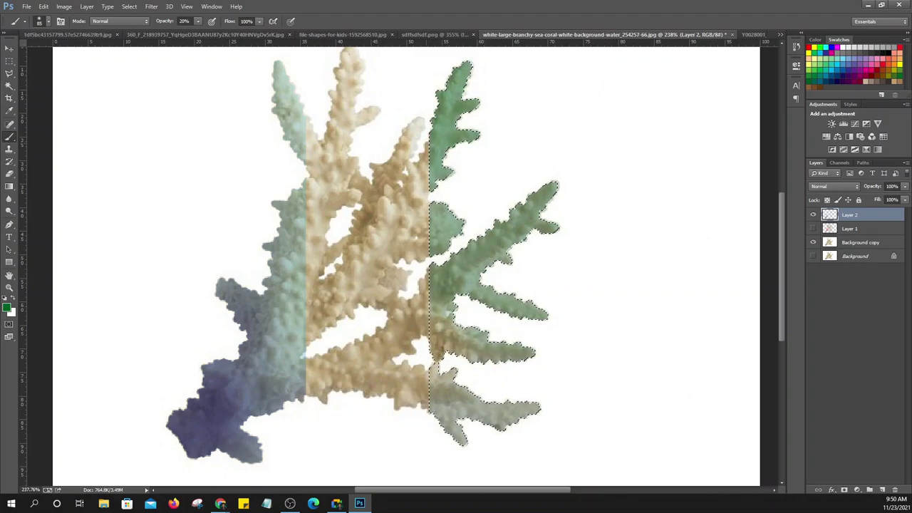
left_click_drag(445, 228, 549, 214)
scroll(388, 296, "down", 3)
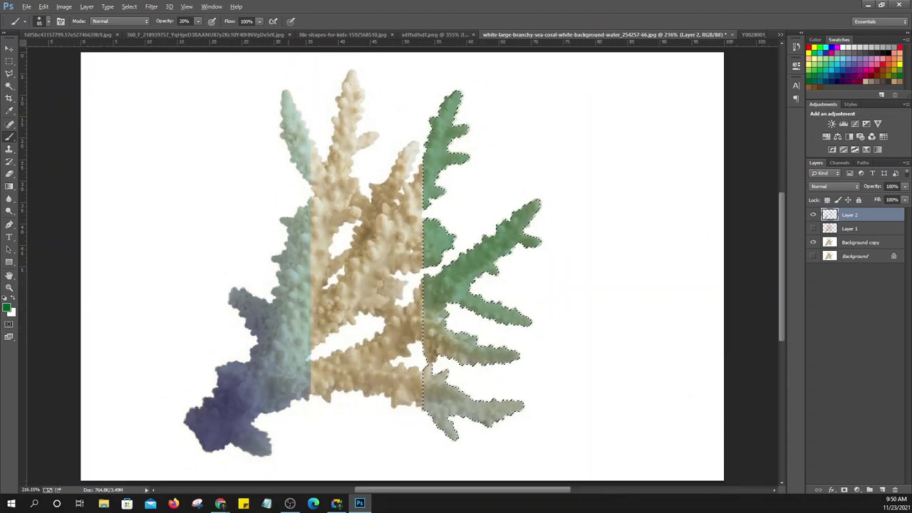
key("ctrl+d")
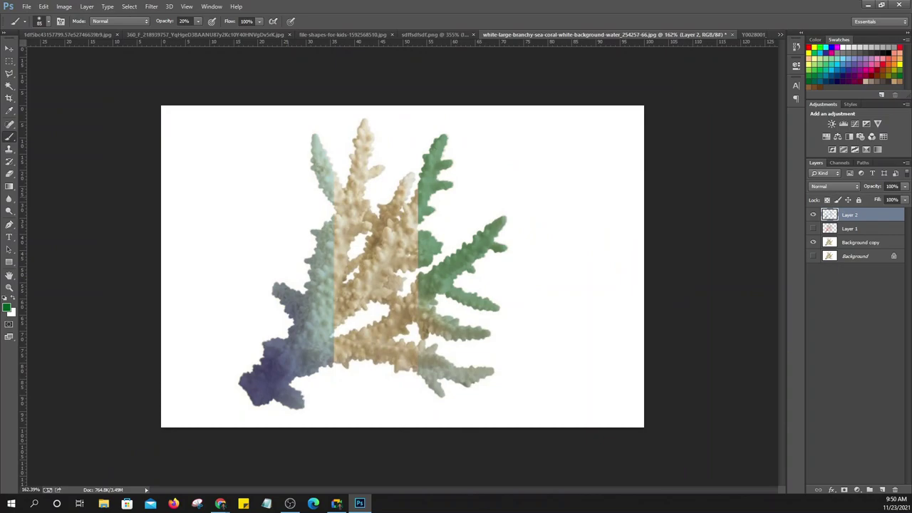
On Background copy, marquee a vertical strip through the coral's middle
left_click(10, 60)
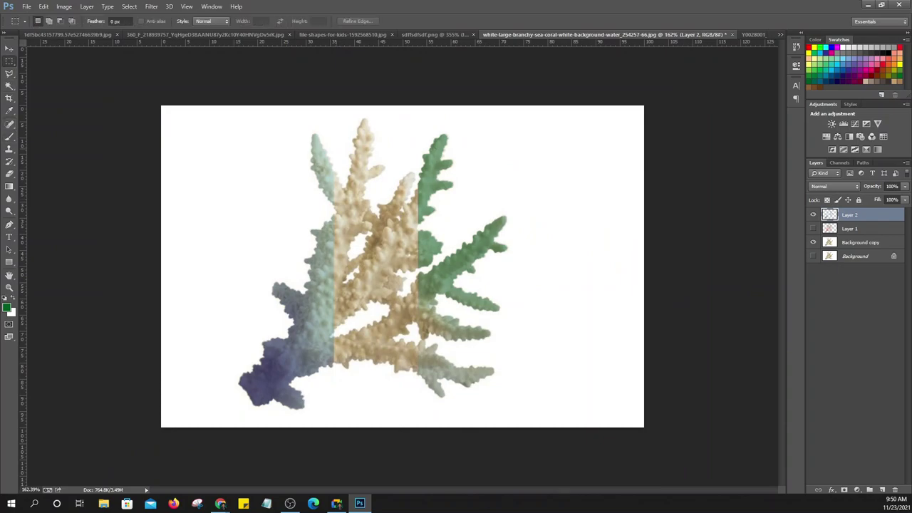
left_click(860, 242)
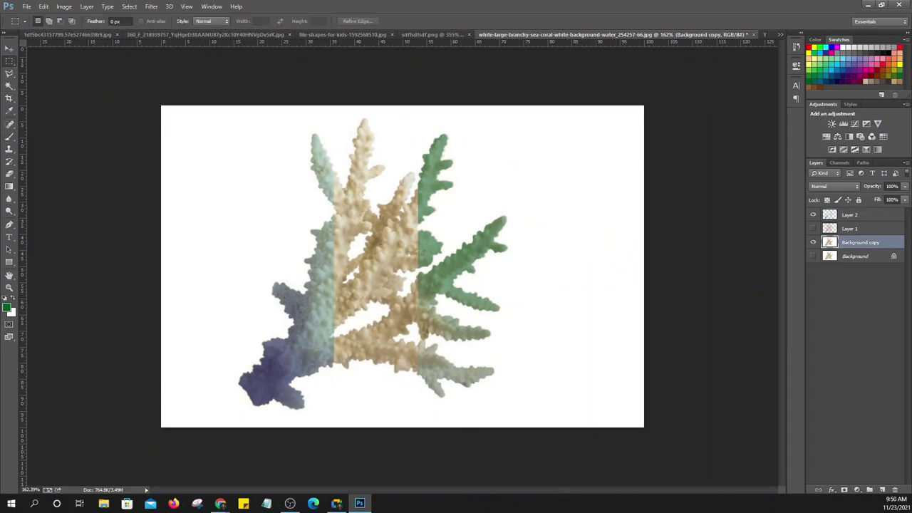
left_click_drag(342, 110, 414, 410)
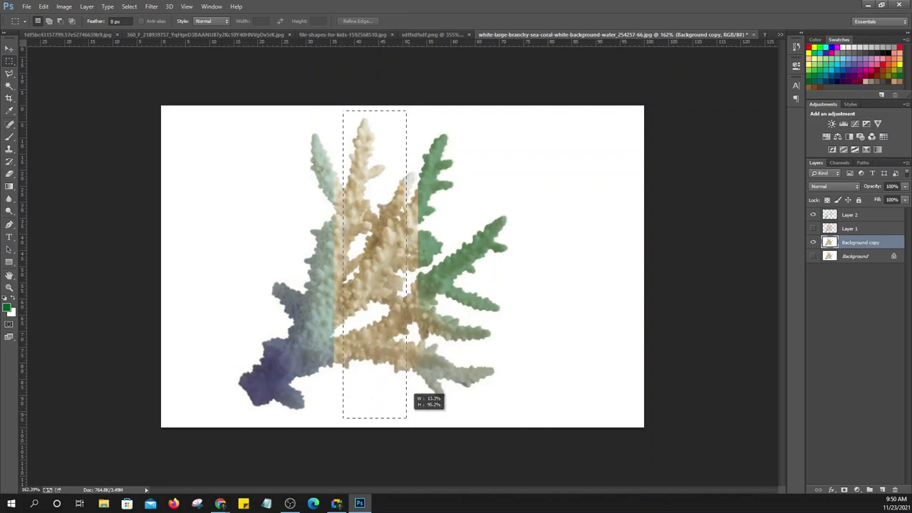
left_click_drag(415, 410, 406, 422)
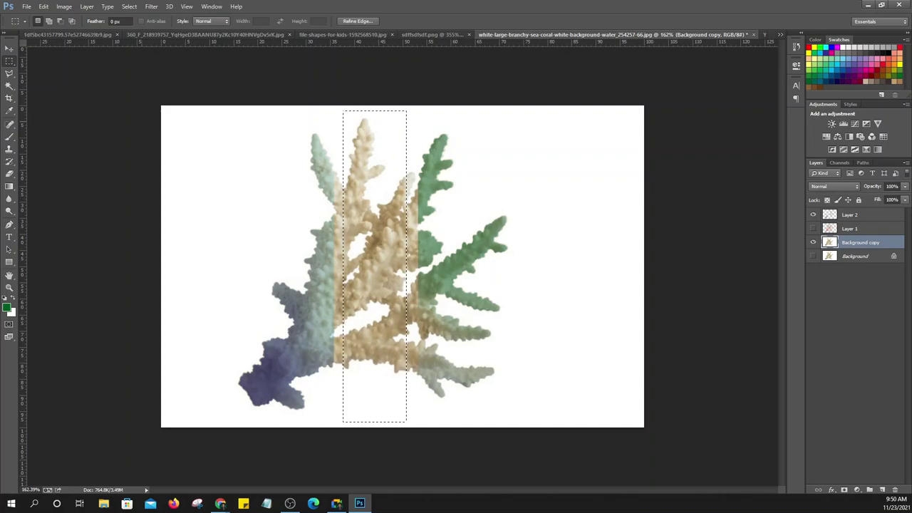
Subtract the white background and inner white gaps from the strip with the Magic Wand
left_click(10, 84)
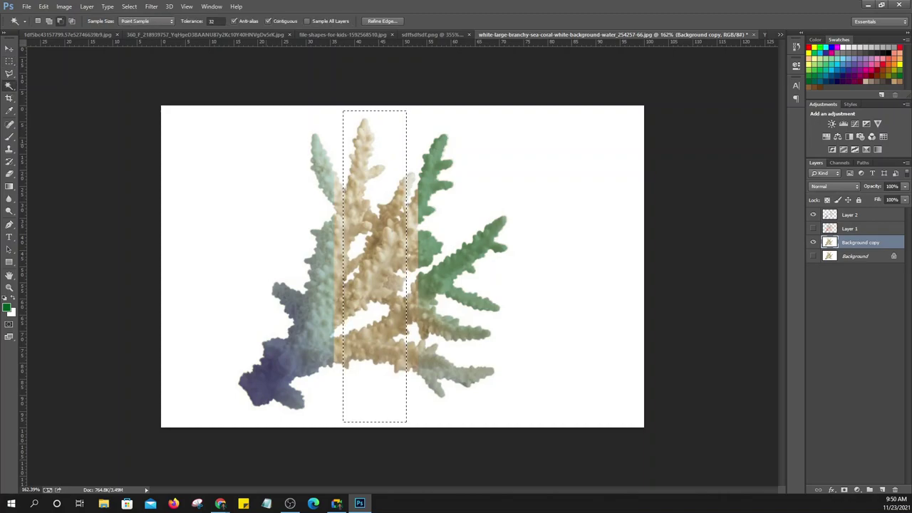
scroll(403, 258, "up", 2)
left_click(378, 85, "alt")
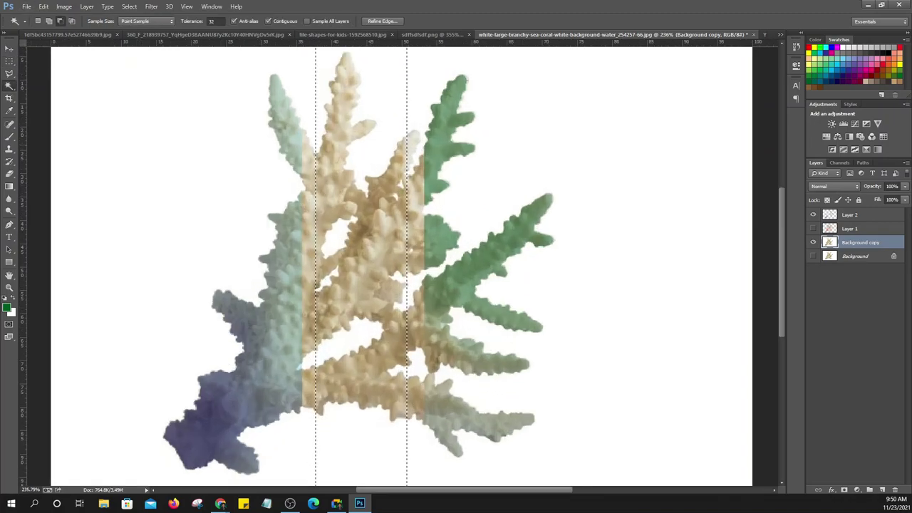
left_click(335, 235, "alt")
left_click(349, 340, "alt")
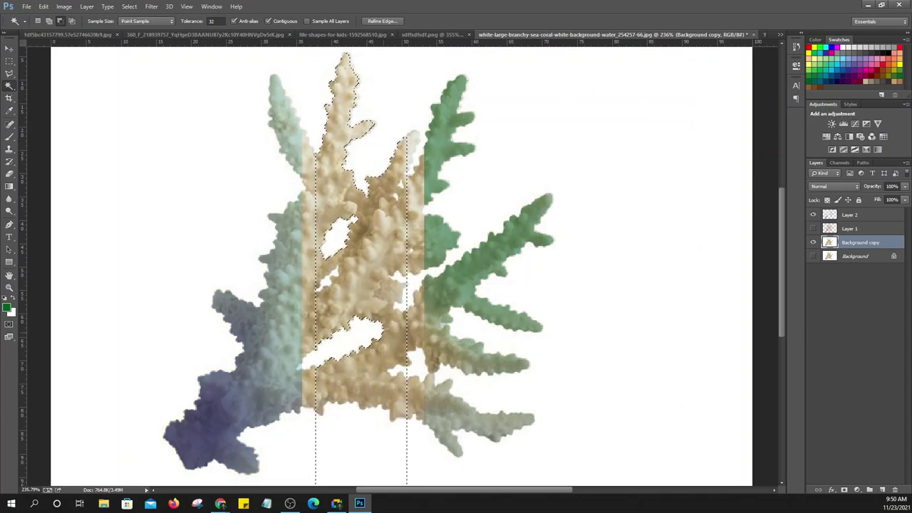
left_click(396, 285, "alt")
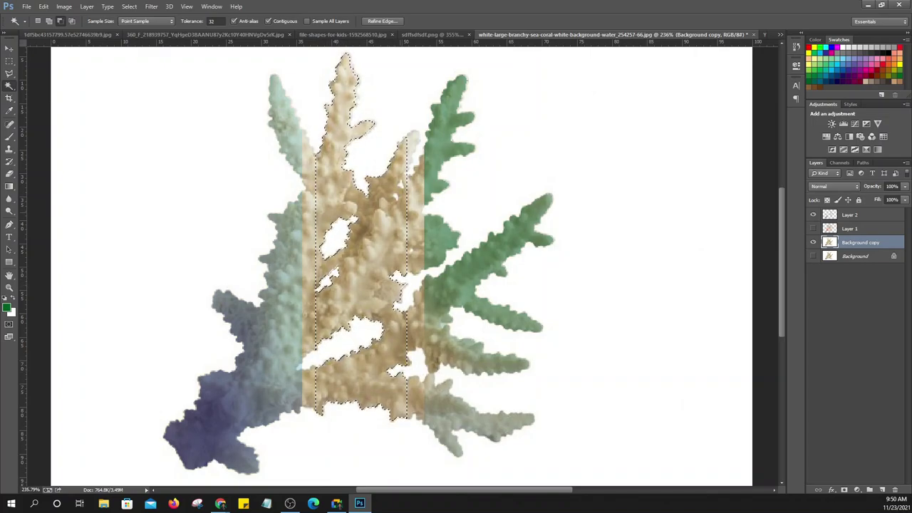
left_click(392, 371, "alt")
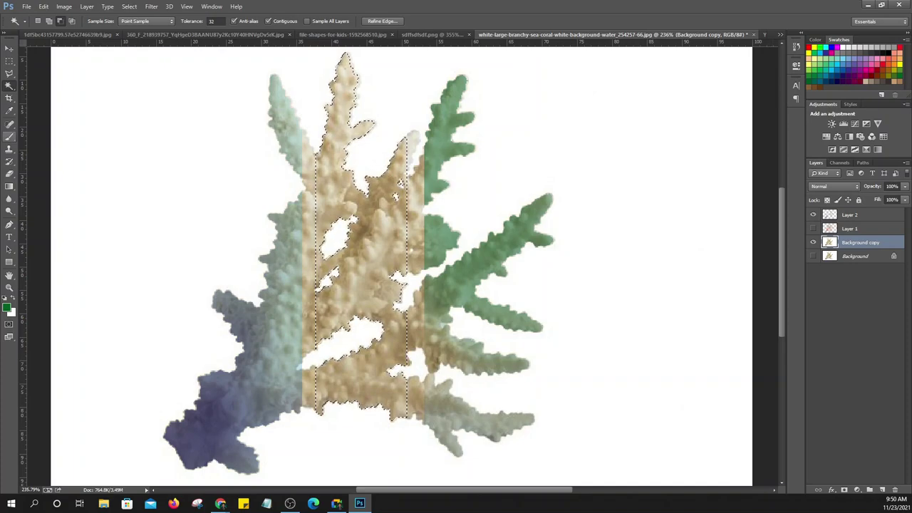
left_click(9, 136)
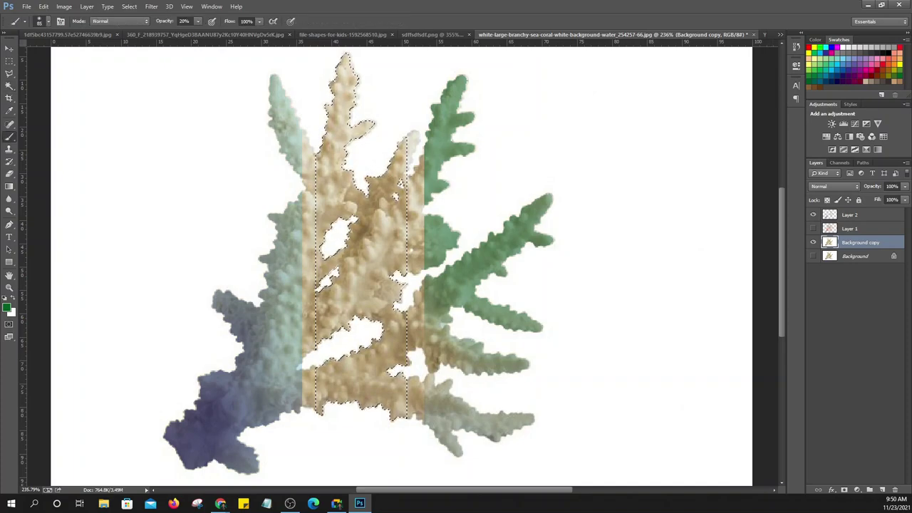
Paint the selected middle coral branches dark red on a new Layer 3, then cancel Save As
left_click(882, 490)
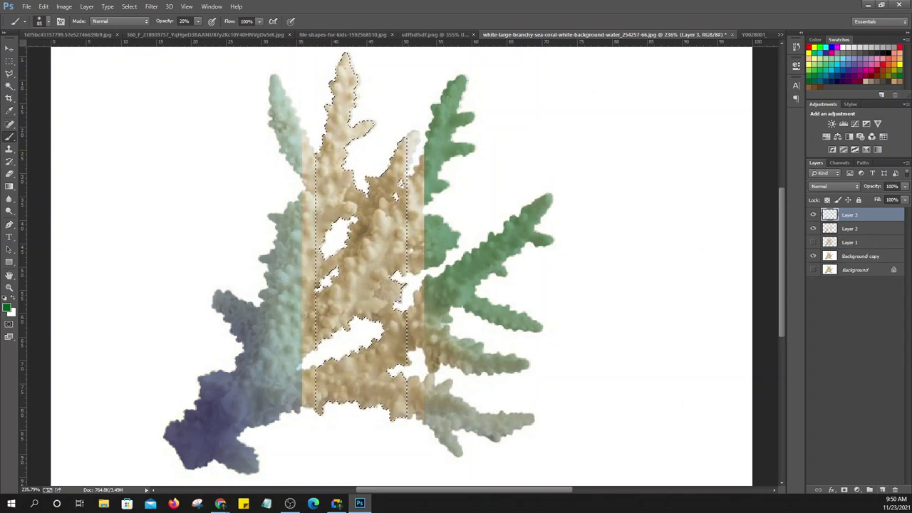
left_click(895, 86)
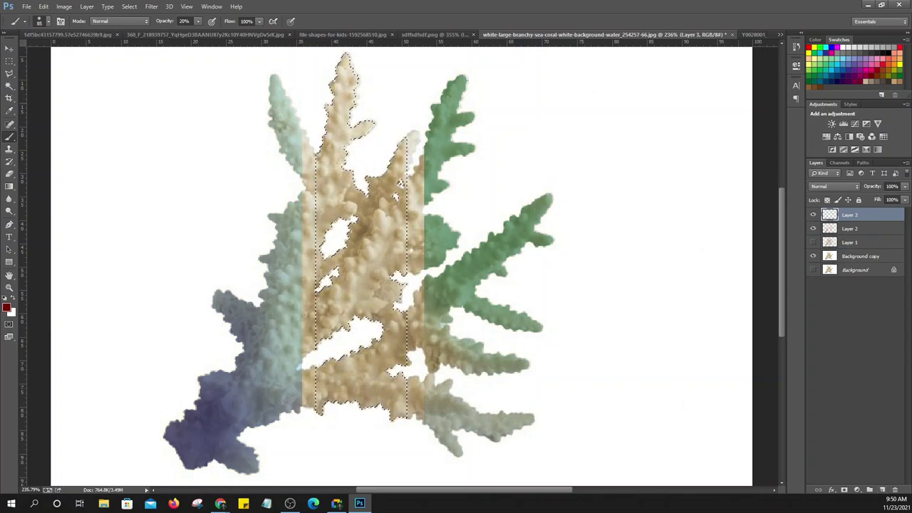
mouse_move(356, 399)
left_mouse_down()
mouse_move(356, 284)
mouse_move(334, 185)
mouse_move(346, 71)
left_mouse_up()
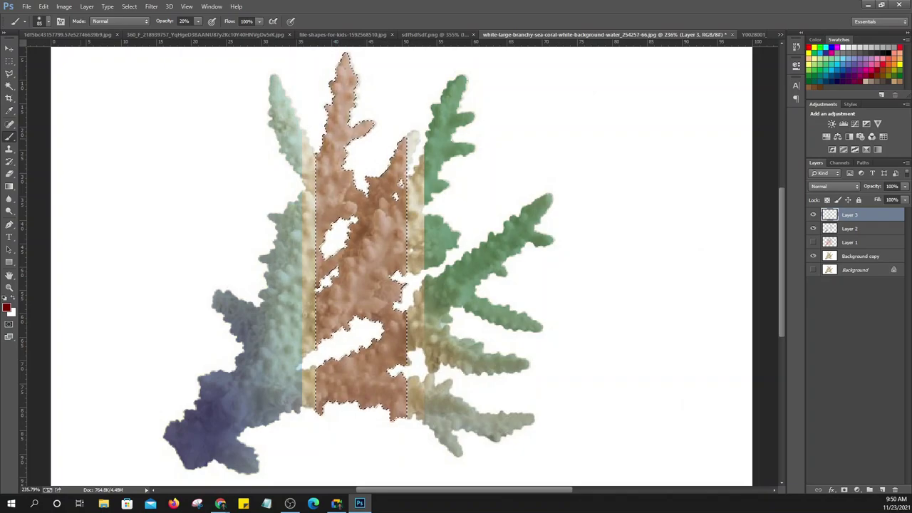
key("ctrl+shift+s")
left_click(590, 416)
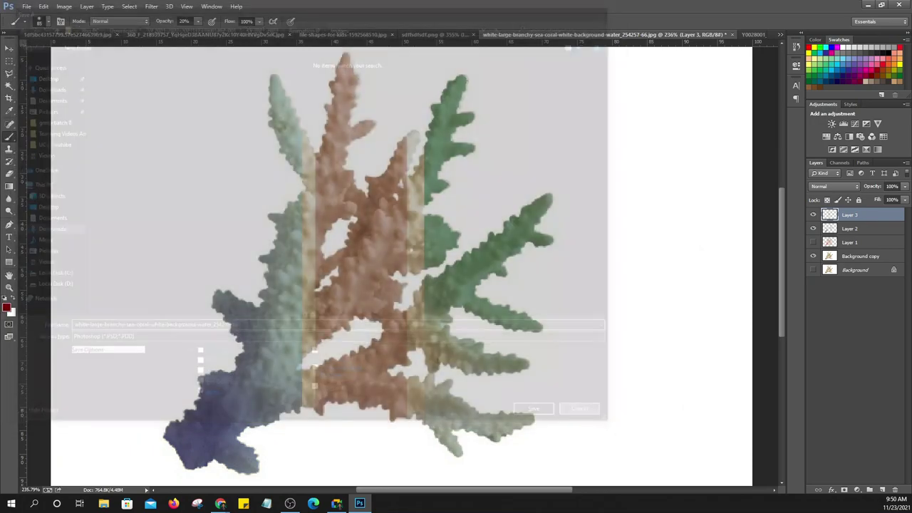
Briefly show Layer 1's tint, then hide Layer 3, Layer 2, Layer 1 and Background copy
key("v")
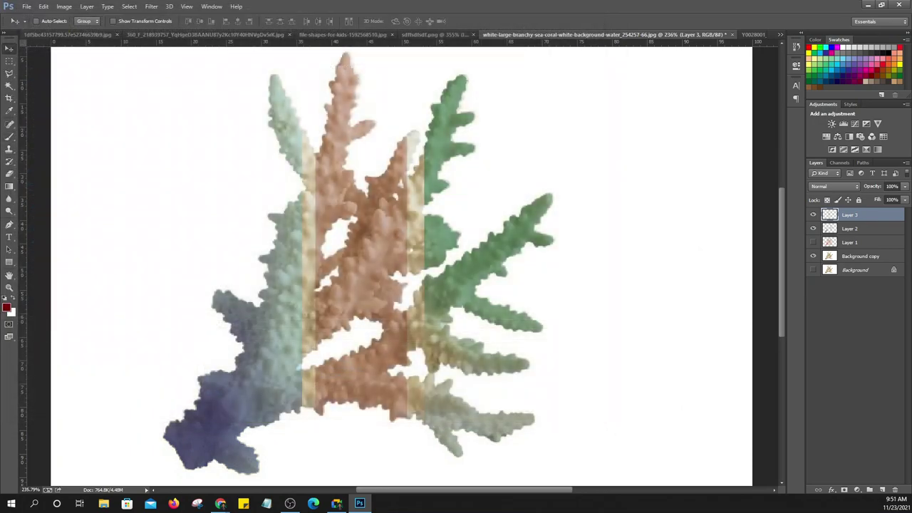
scroll(403, 267, "down", 1)
scroll(403, 268, "down", 1)
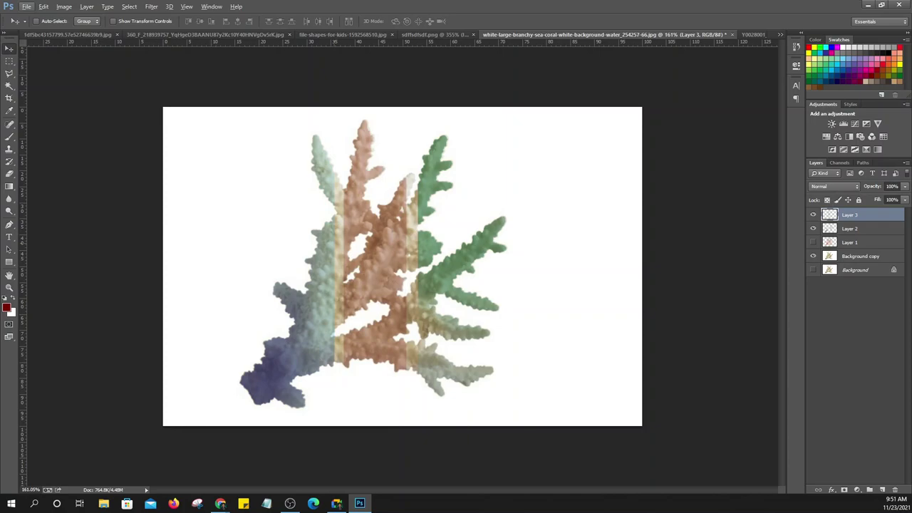
left_click(812, 243)
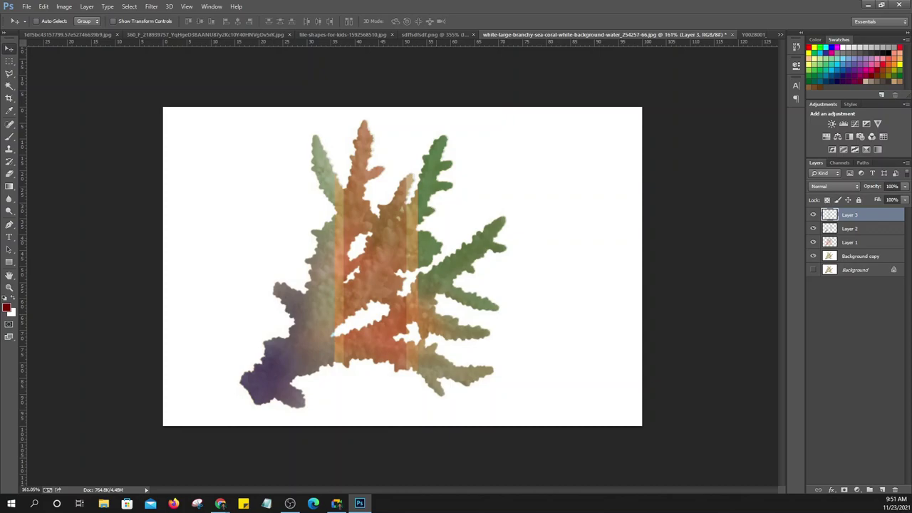
left_click_drag(813, 214, 813, 256)
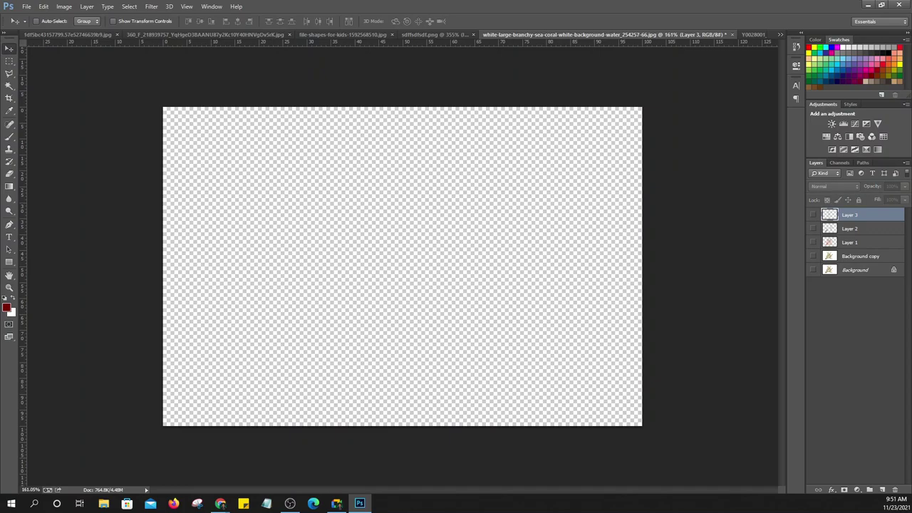
Show the plain Background copy coral and draw a rectangular marquee enclosing the whole coral
left_click(813, 255)
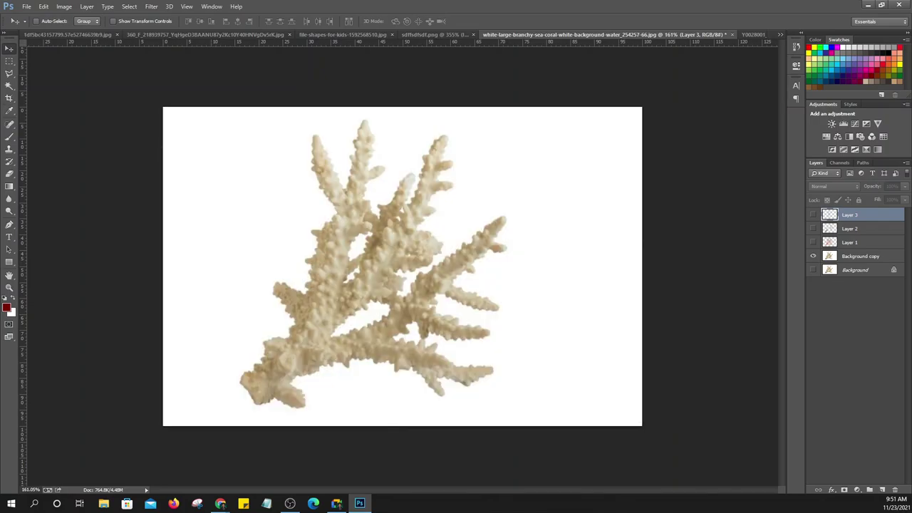
left_click(9, 61)
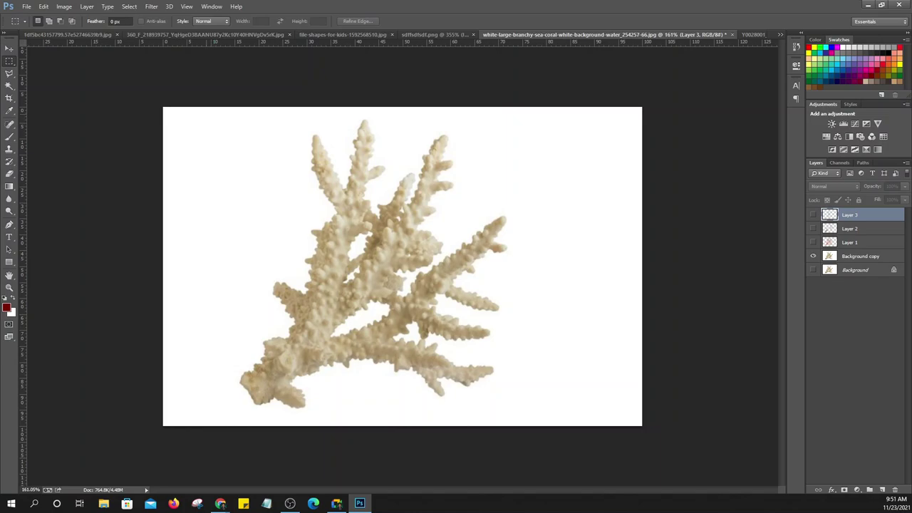
left_click_drag(205, 112, 536, 414)
key("w")
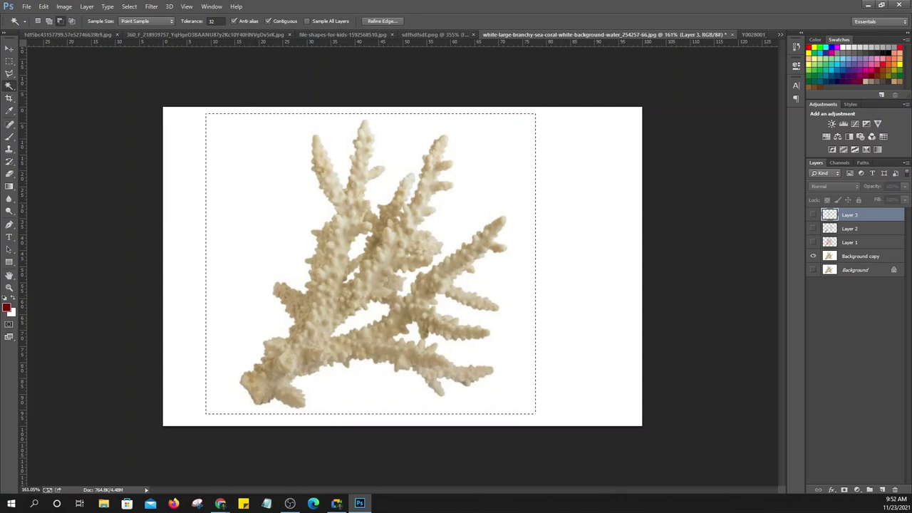
On Background copy, marquee the coral, subtract the white background with Magic Wand, then deselect
left_click(373, 235)
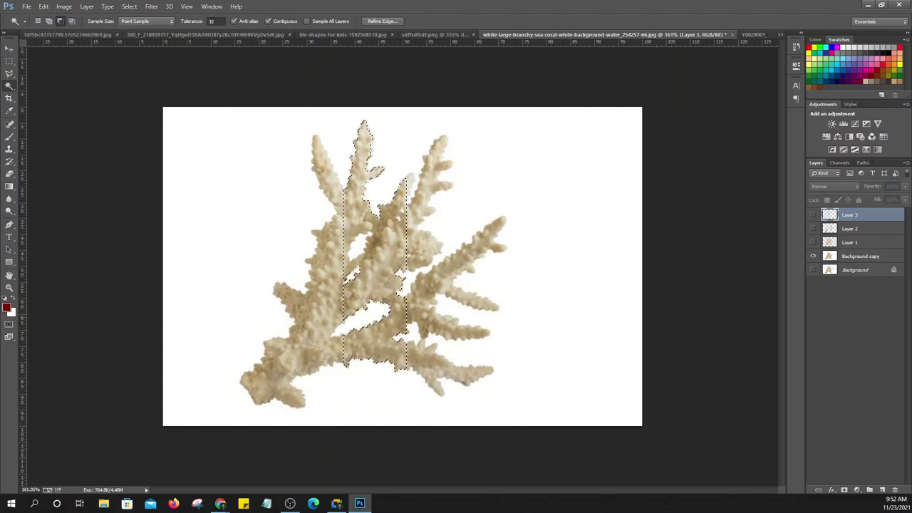
left_click(859, 255)
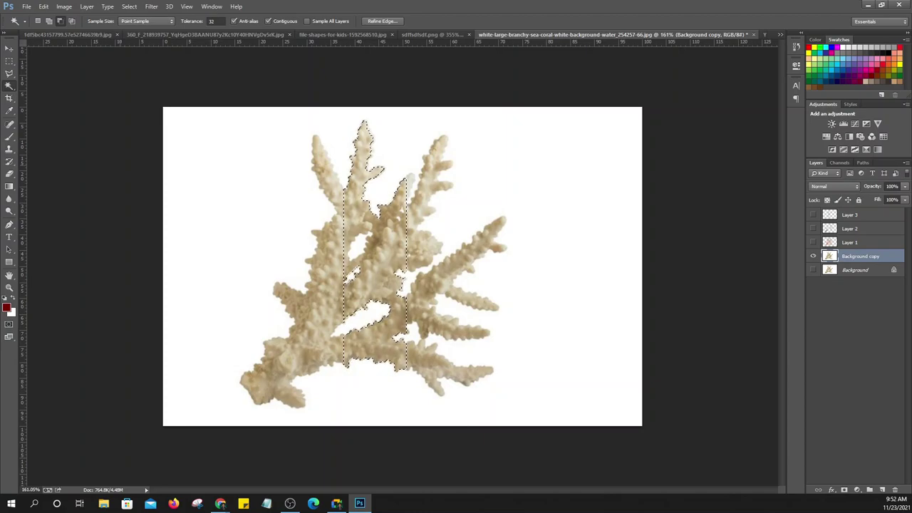
key("ctrl+d")
key("m")
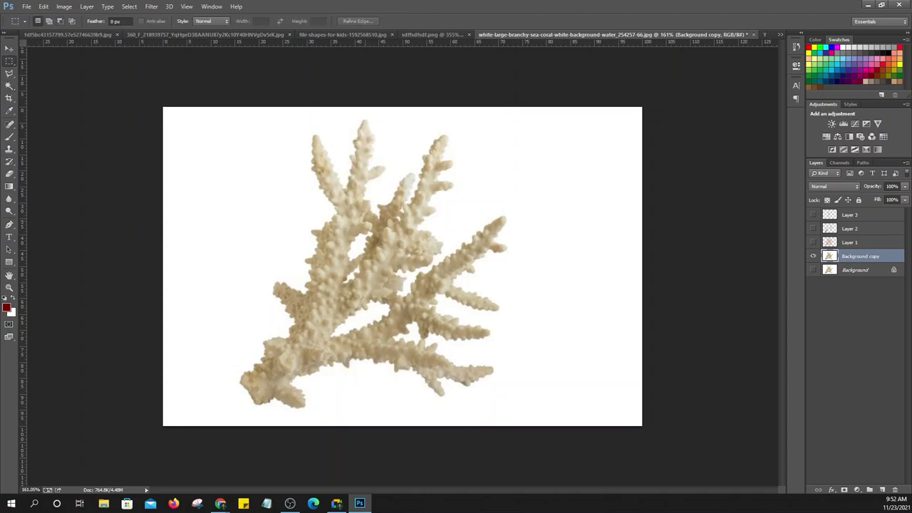
left_click_drag(195, 116, 531, 418)
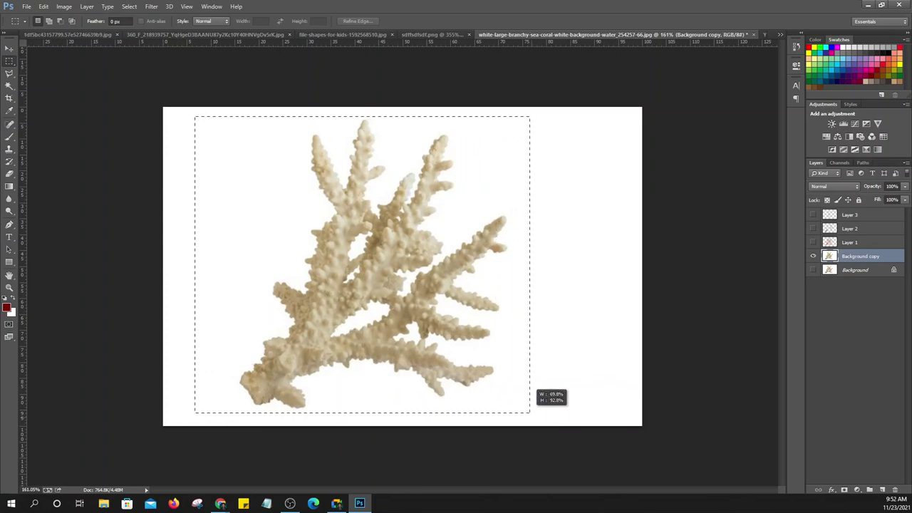
key("w")
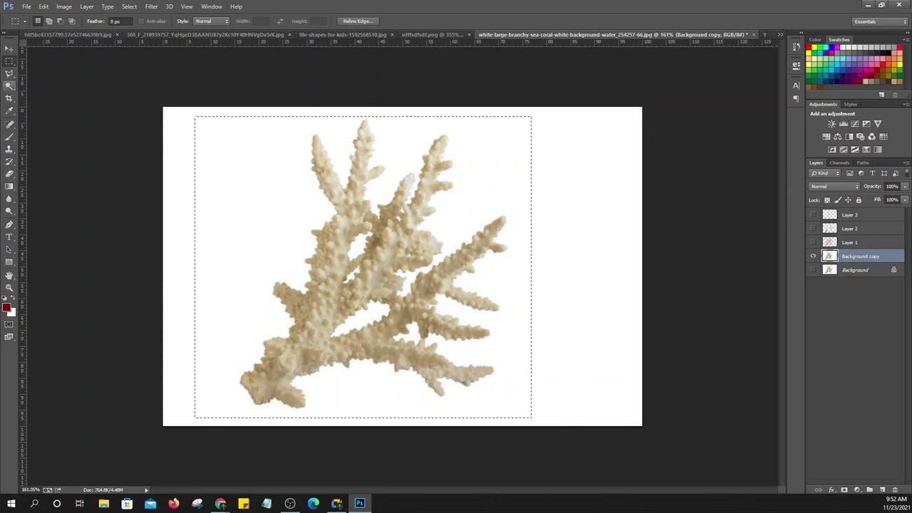
left_click(523, 409, "alt")
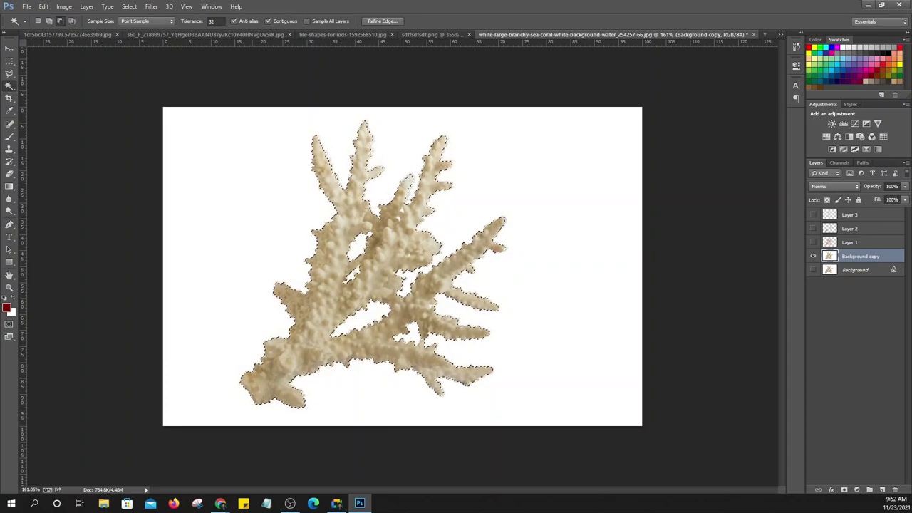
key("ctrl+d")
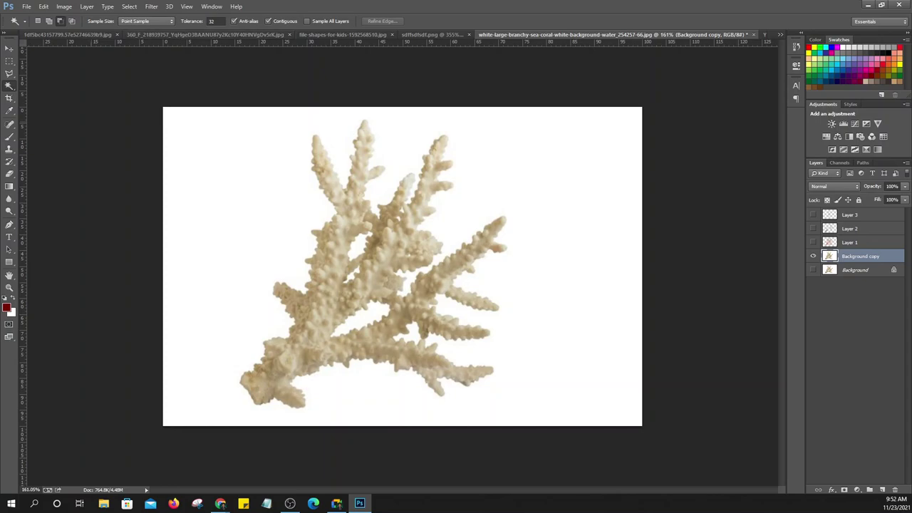
Browse the marquee and Quick Selection tools, ending back on the Move tool
key("v")
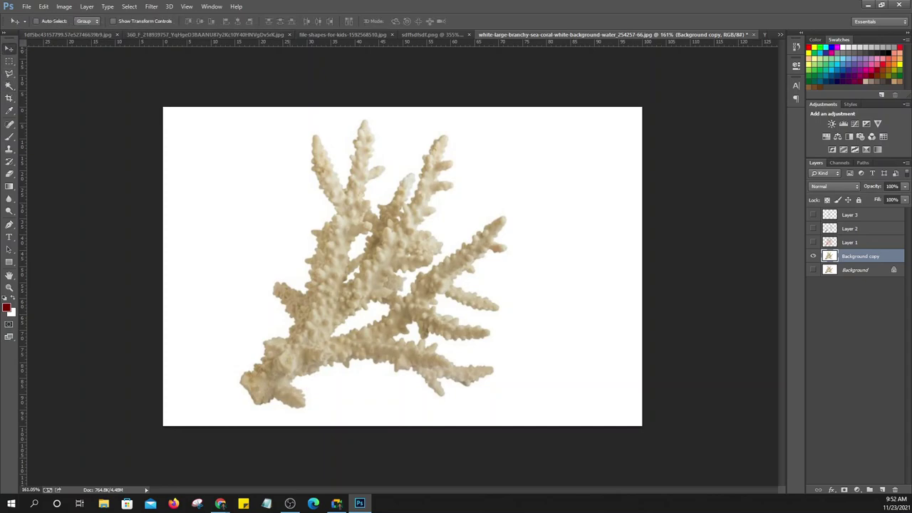
left_click(9, 61)
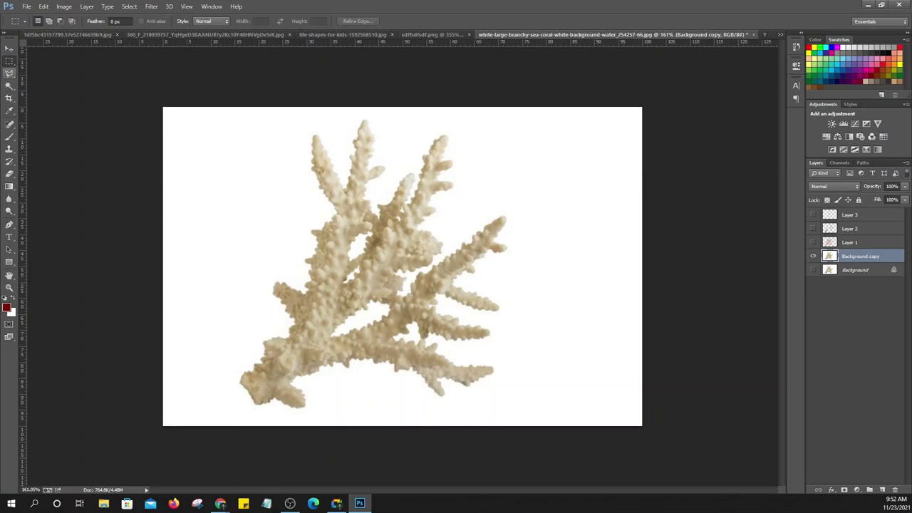
left_click(10, 85)
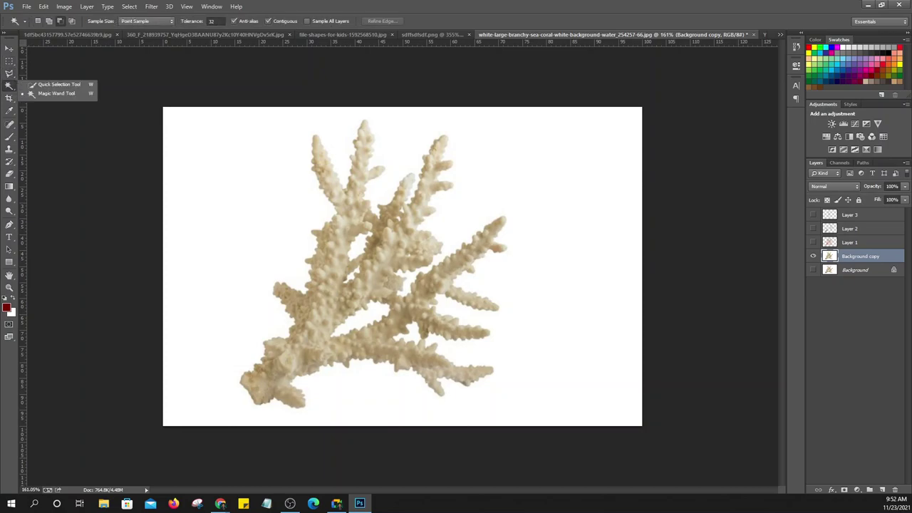
left_click(50, 84)
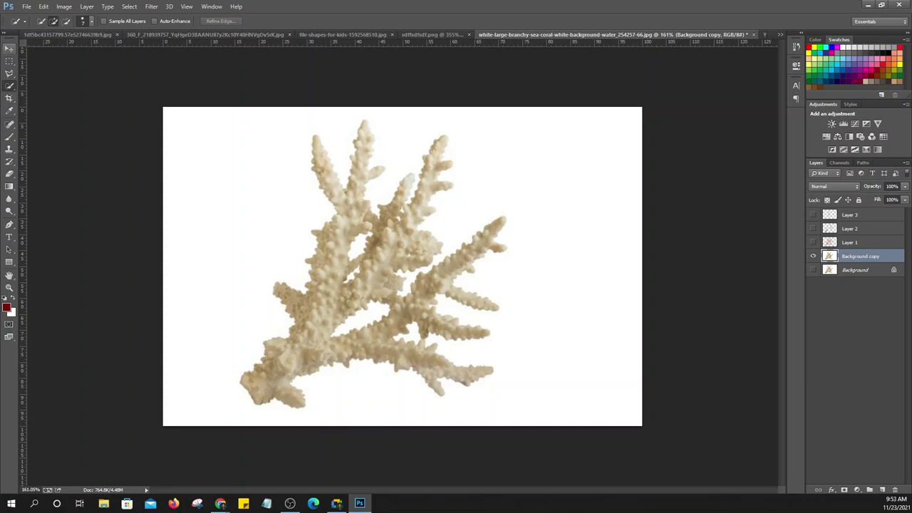
left_click(9, 48)
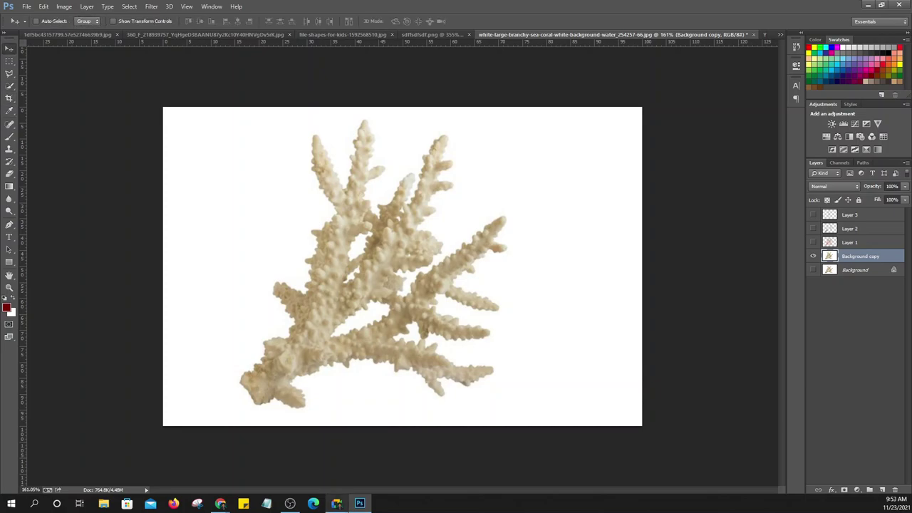
mouse_move(220, 503)
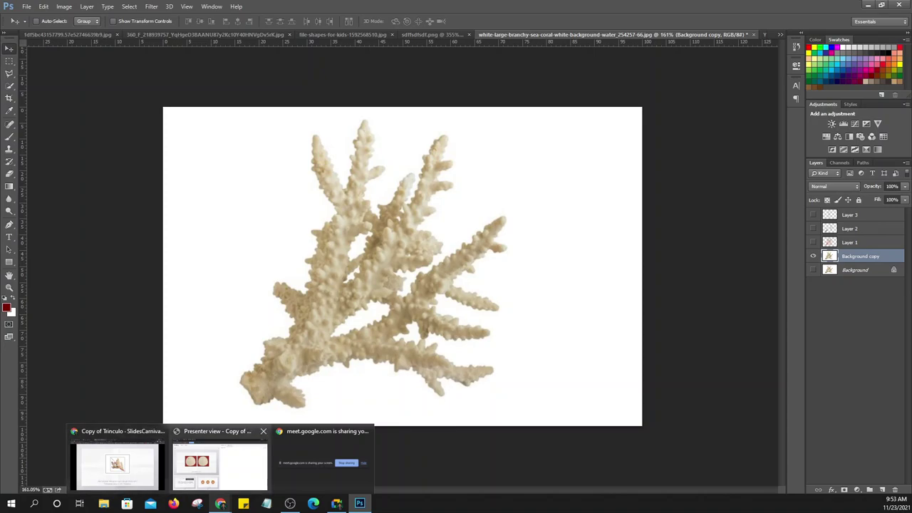
Advance the Google Slides presentation to the lasso tools slide and return to Photoshop
left_click(220, 461)
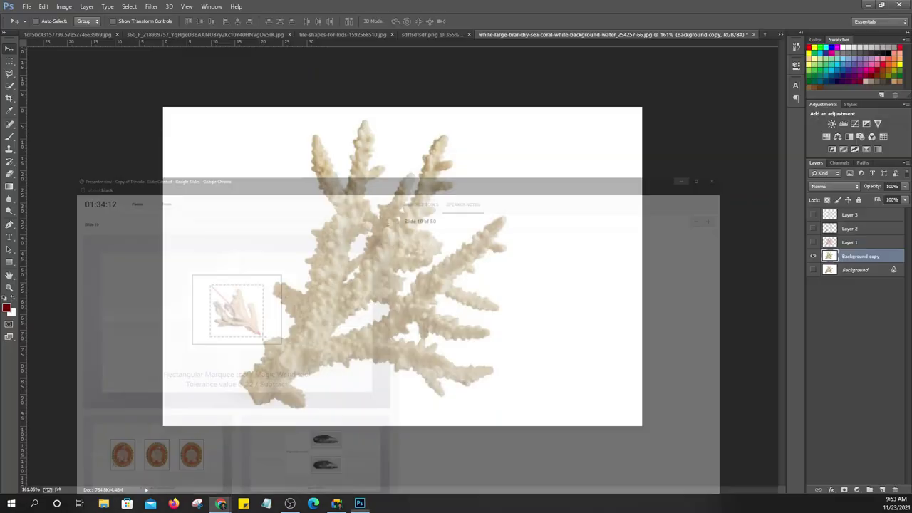
left_click(856, 5)
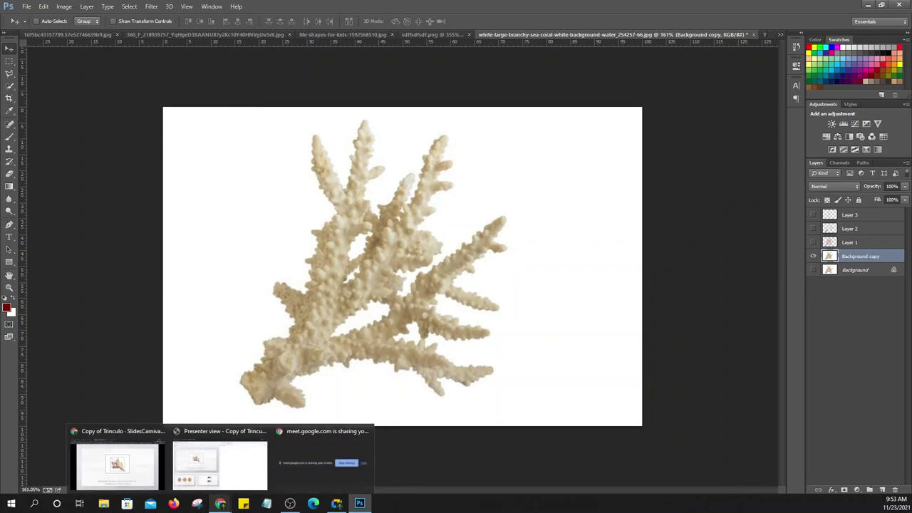
left_click(117, 463)
key("Right")
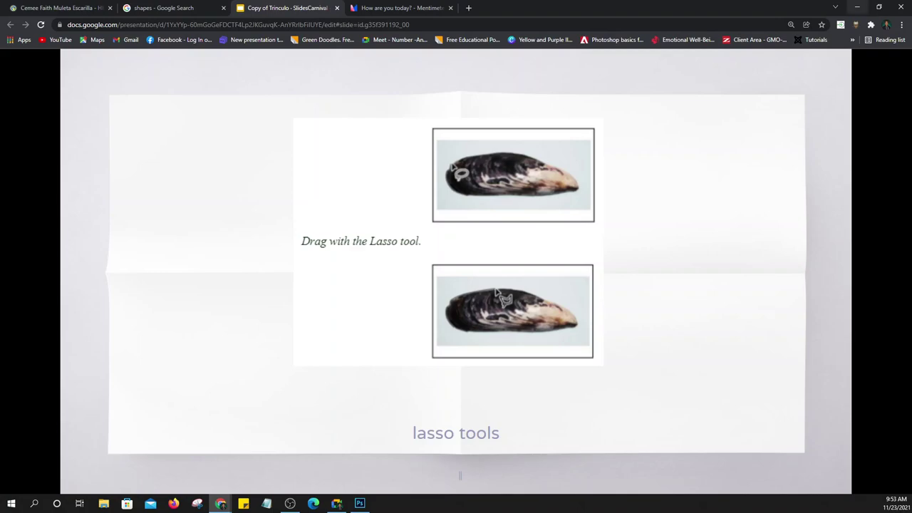
left_click(857, 6)
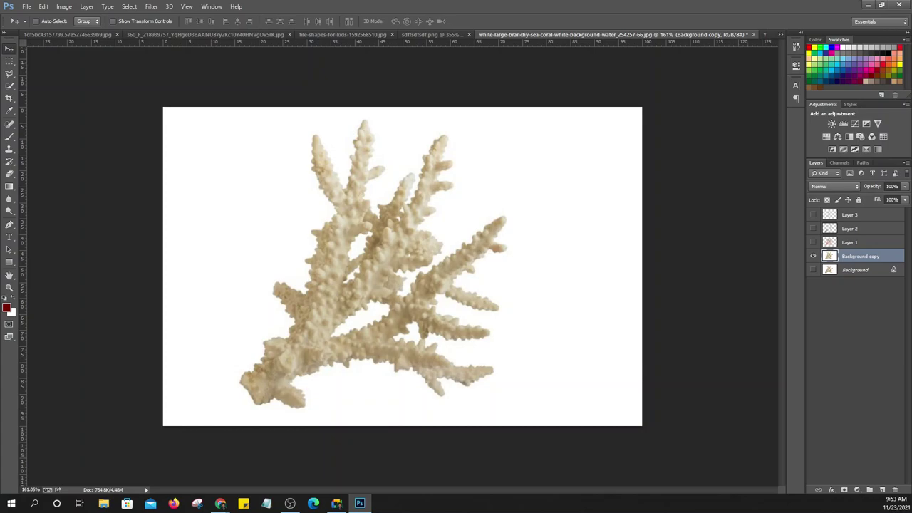
Bring the seashell collage image to the front and adjust the view
left_click(780, 34)
left_click(606, 47)
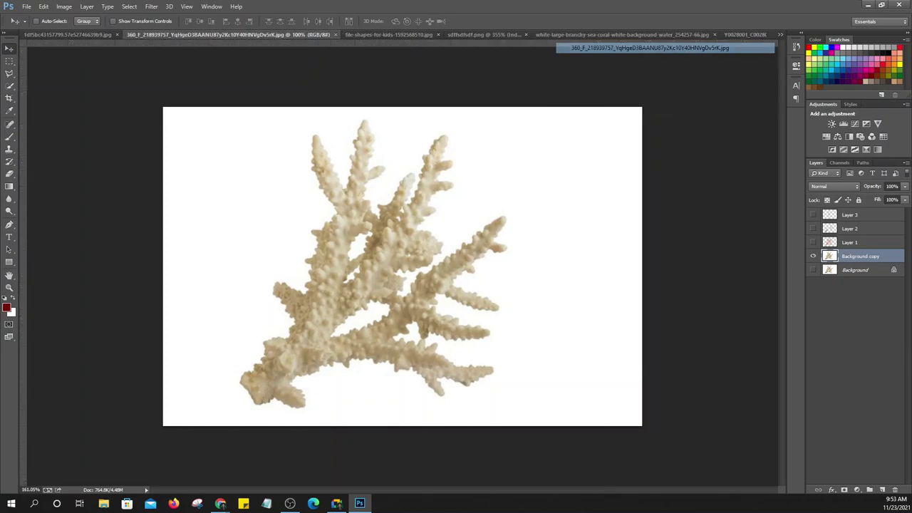
left_click(780, 34)
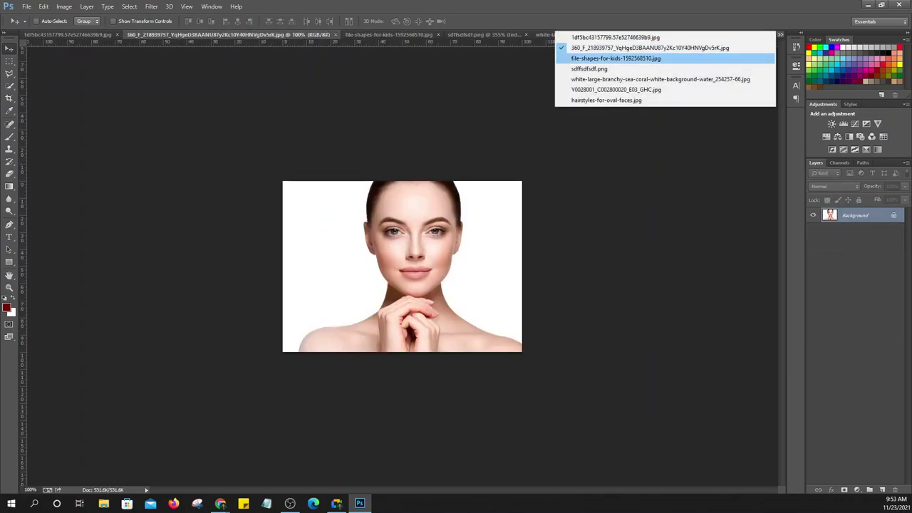
left_click(614, 37)
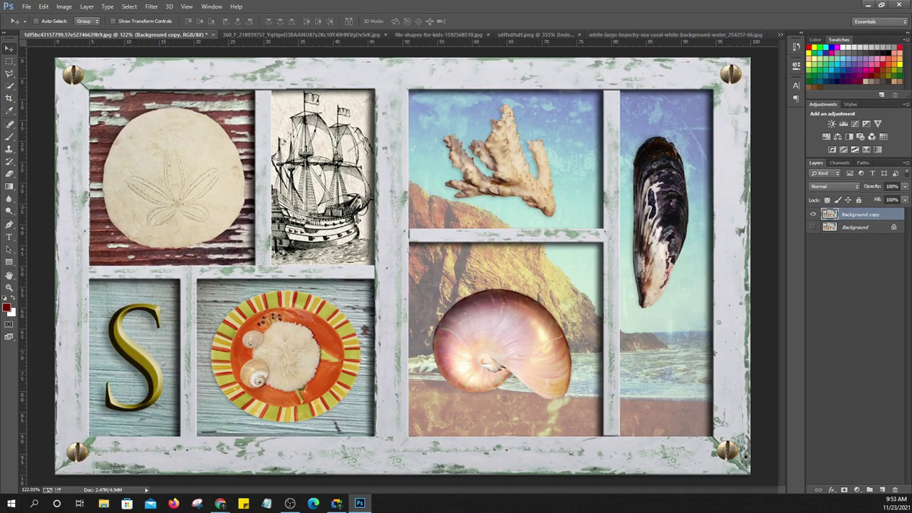
scroll(640, 266, "up", 3)
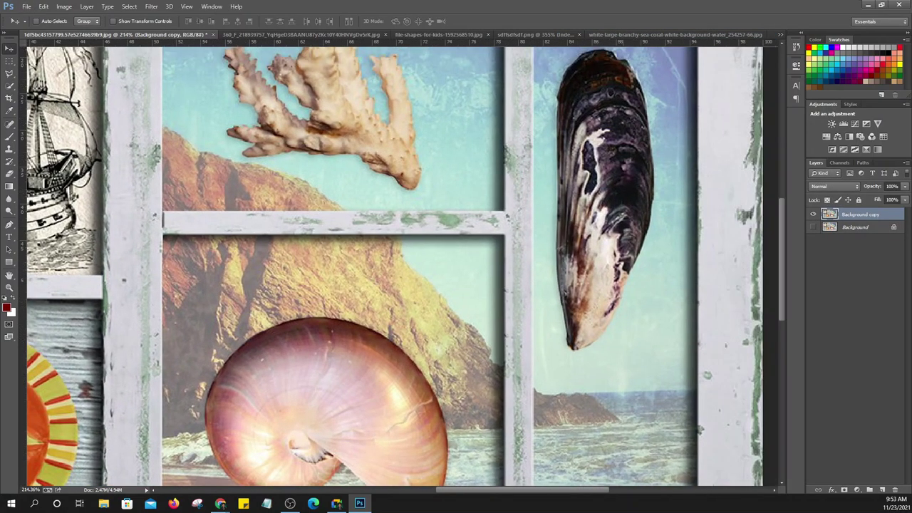
left_click_drag(767, 414, 457, 471)
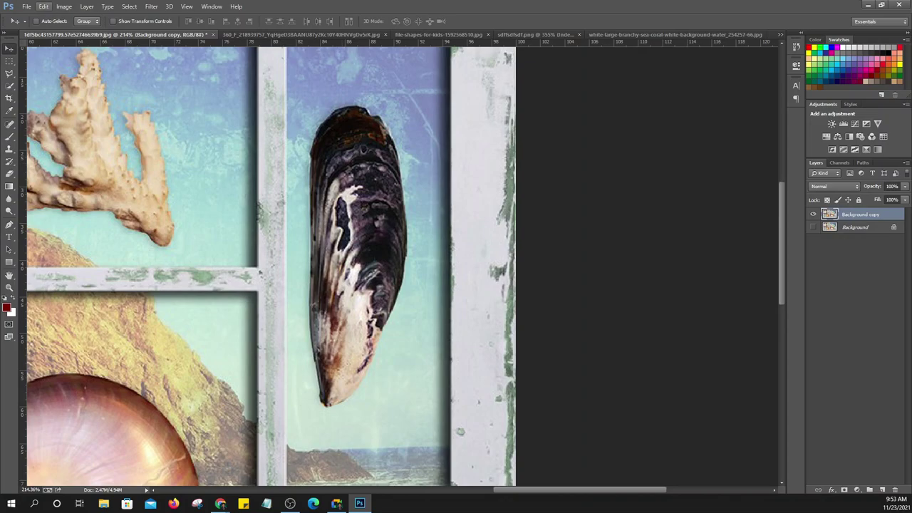
Rotate the collage 90° clockwise, fit it on screen, and zoom in on the mussel
left_click(63, 7)
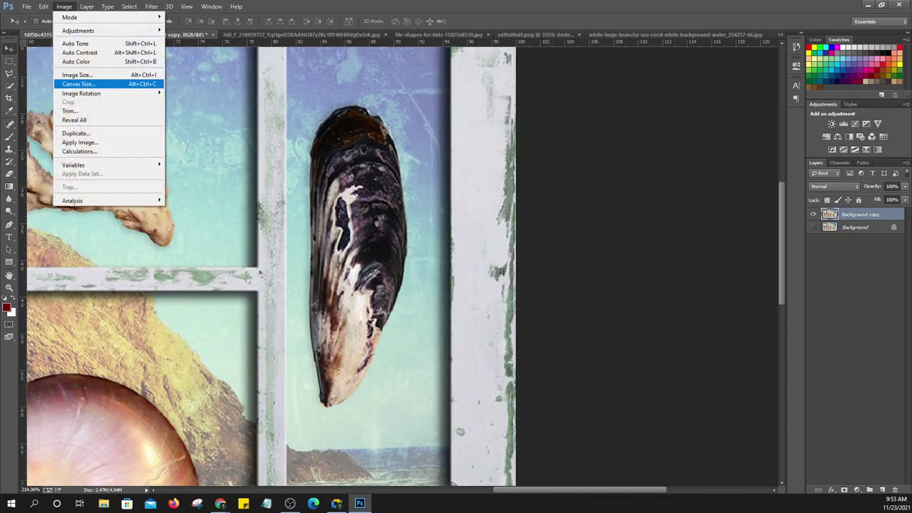
left_click(192, 102)
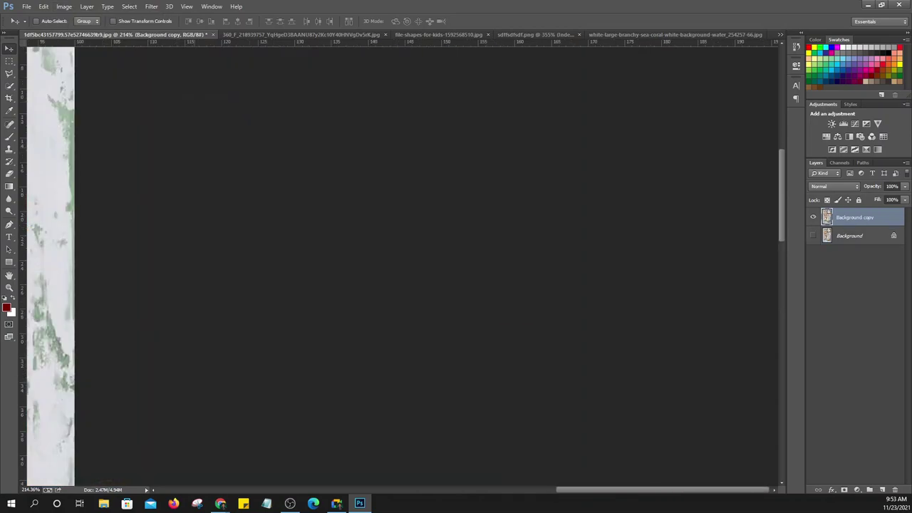
key("ctrl+0")
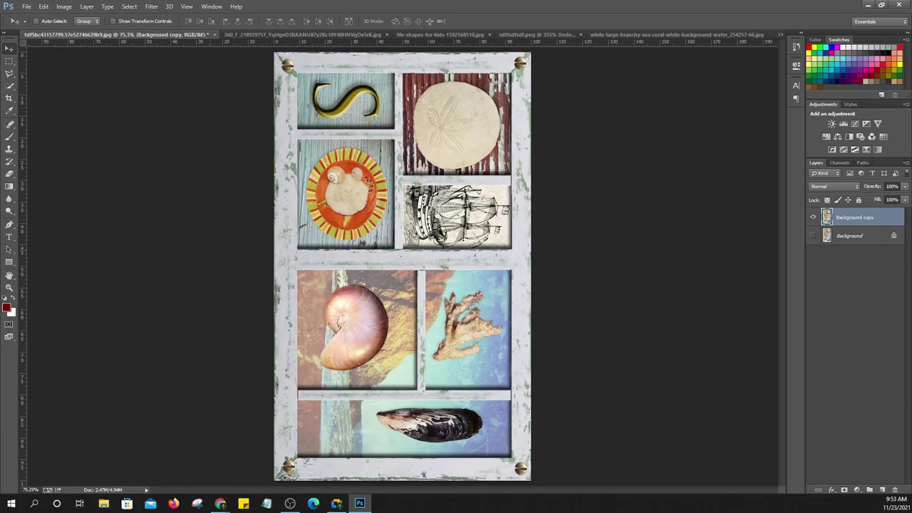
scroll(437, 447, "up", 2)
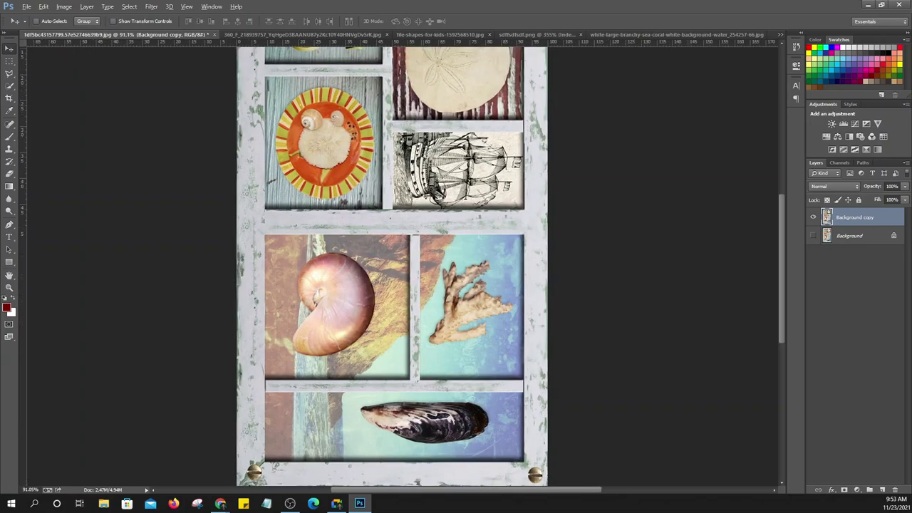
scroll(437, 446, "up", 2)
scroll(436, 447, "up", 1)
scroll(437, 447, "up", 1)
scroll(437, 446, "up", 1)
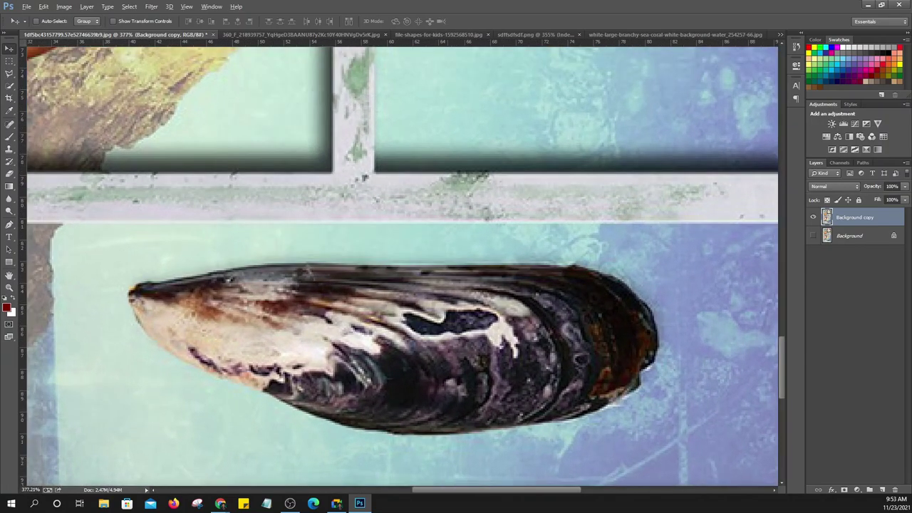
scroll(437, 446, "down", 1)
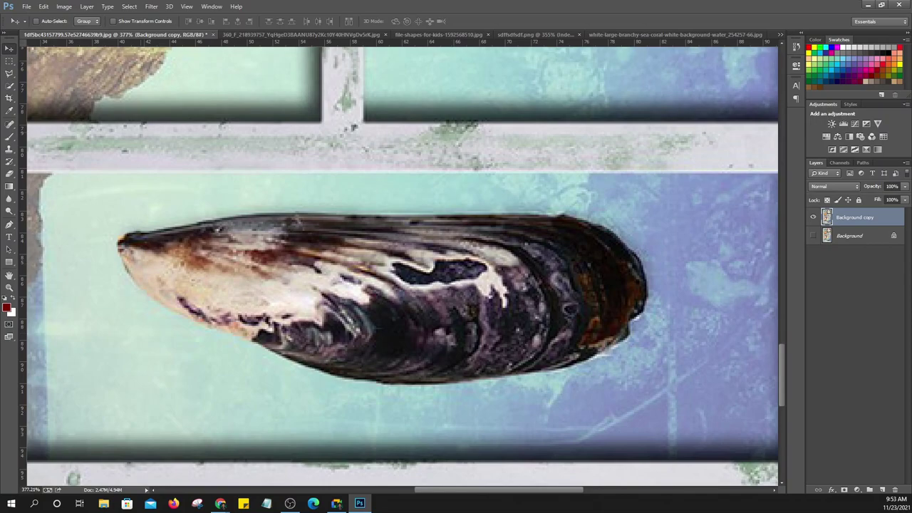
Lasso freehand around the mussel, deselect, and begin a new outline along its top edge
left_click(10, 74)
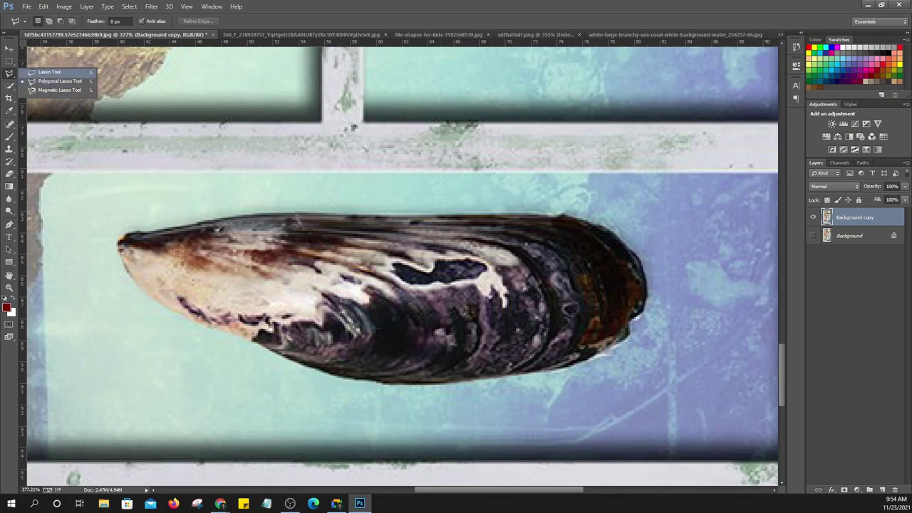
left_click(49, 72)
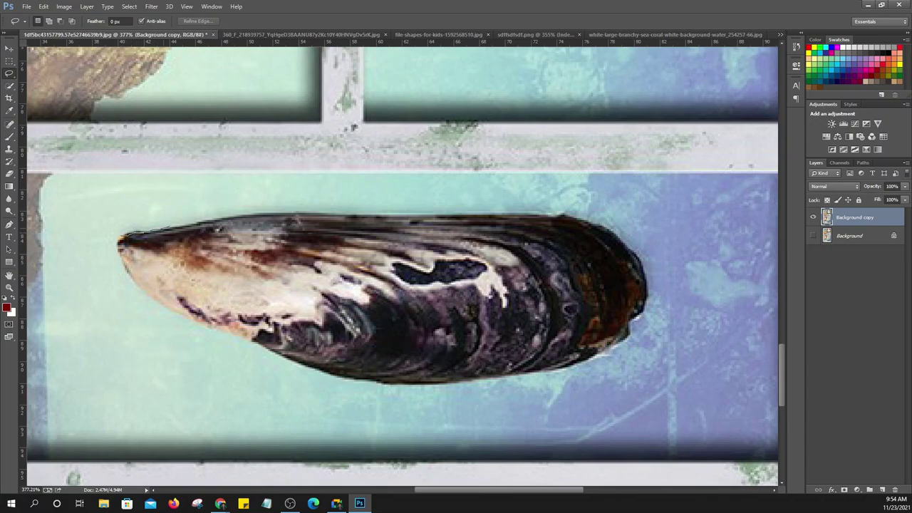
left_click_drag(227, 219, 468, 215)
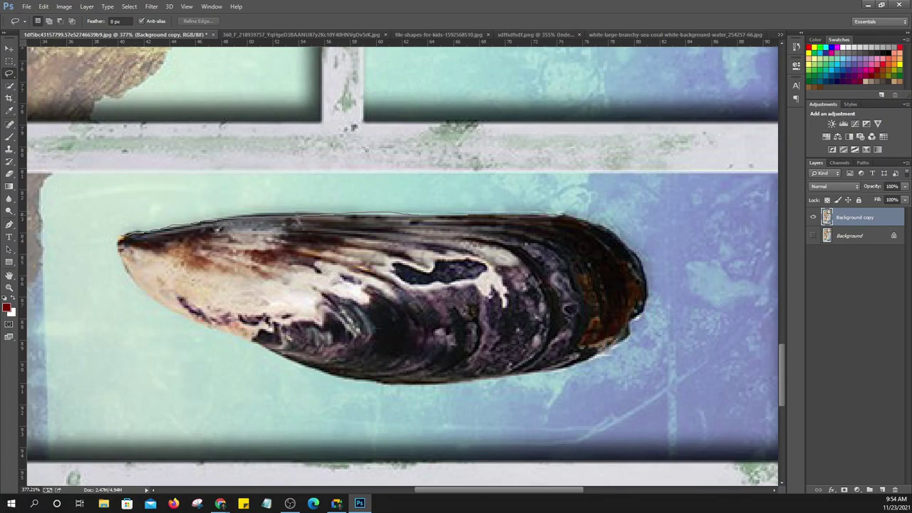
left_click_drag(633, 254, 643, 272)
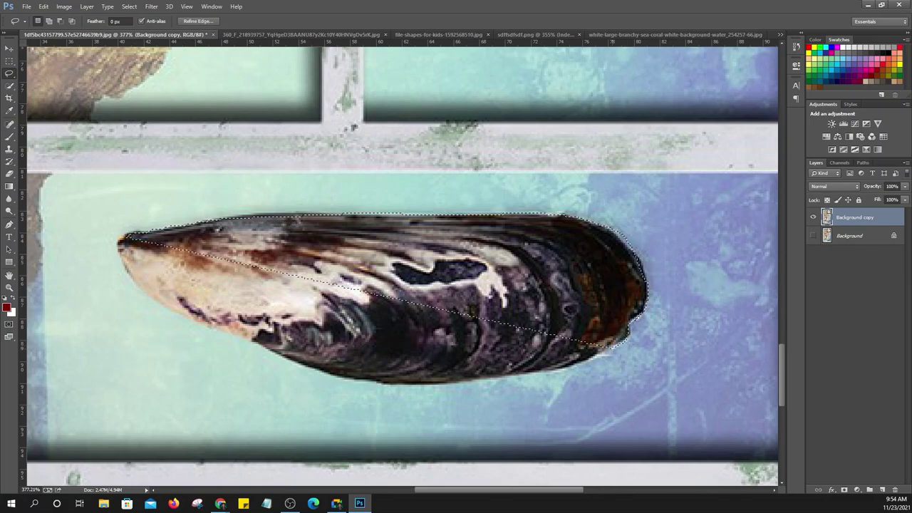
left_click_drag(620, 346, 618, 347)
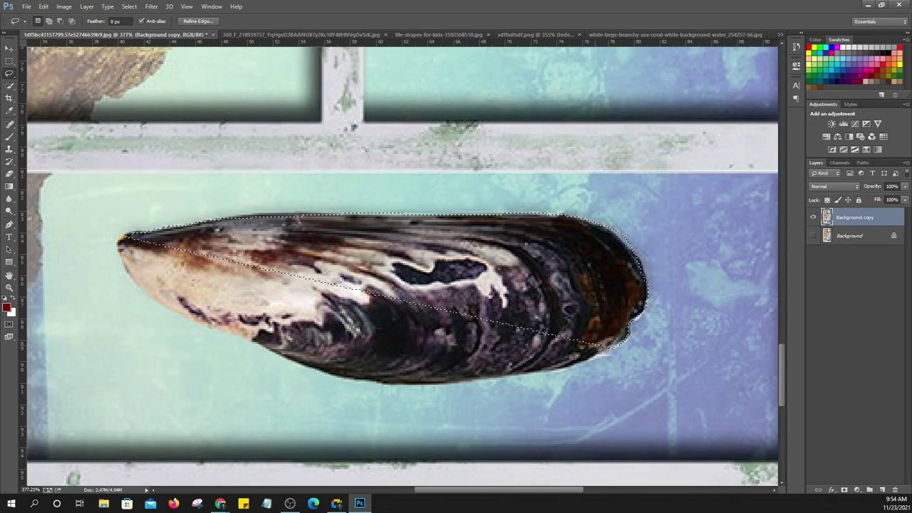
key("ctrl+d")
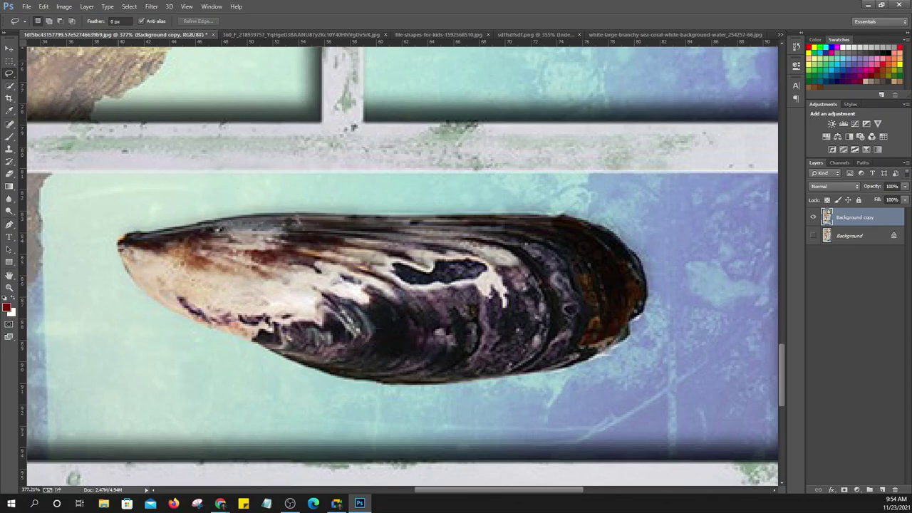
mouse_move(121, 238)
left_mouse_down()
mouse_move(291, 214)
mouse_move(455, 207)
mouse_move(501, 215)
left_mouse_up()
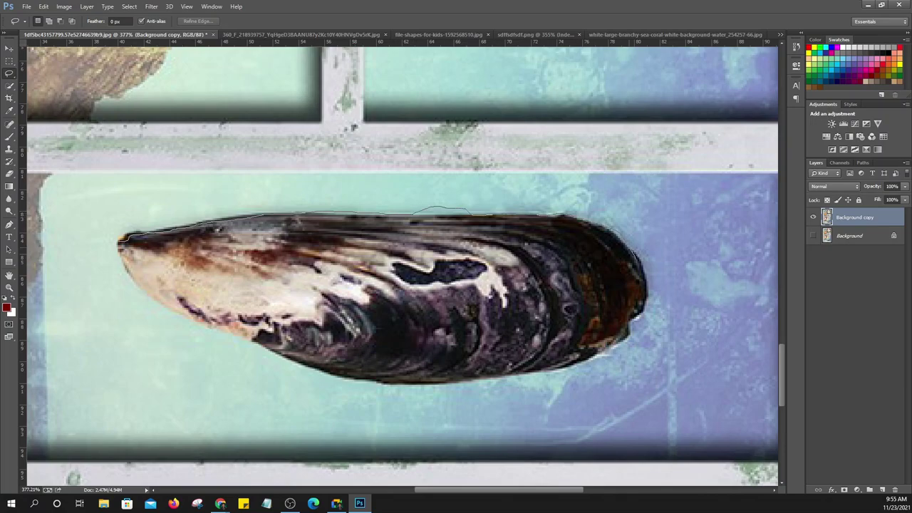
left_click_drag(636, 259, 644, 278)
mouse_move(625, 340)
left_mouse_down()
mouse_move(506, 377)
mouse_move(370, 382)
mouse_move(204, 328)
mouse_move(134, 279)
left_mouse_up()
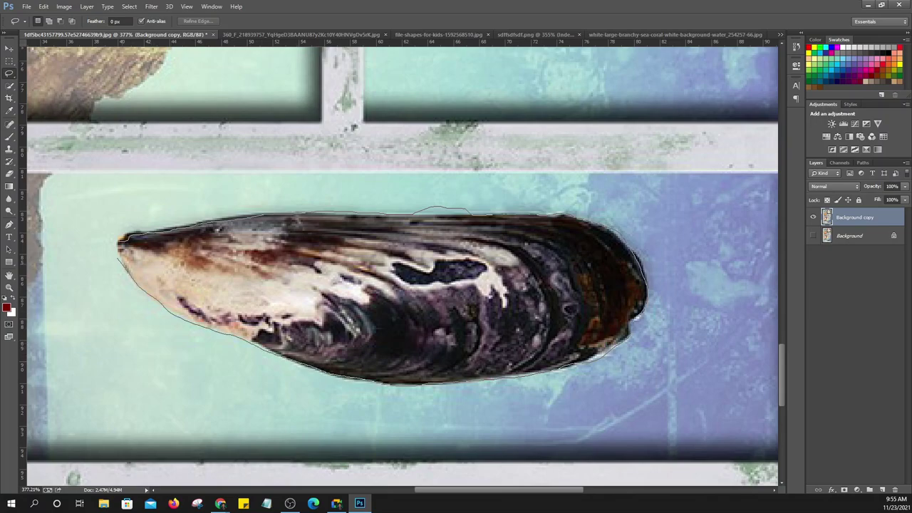
left_click_drag(499, 212, 563, 213)
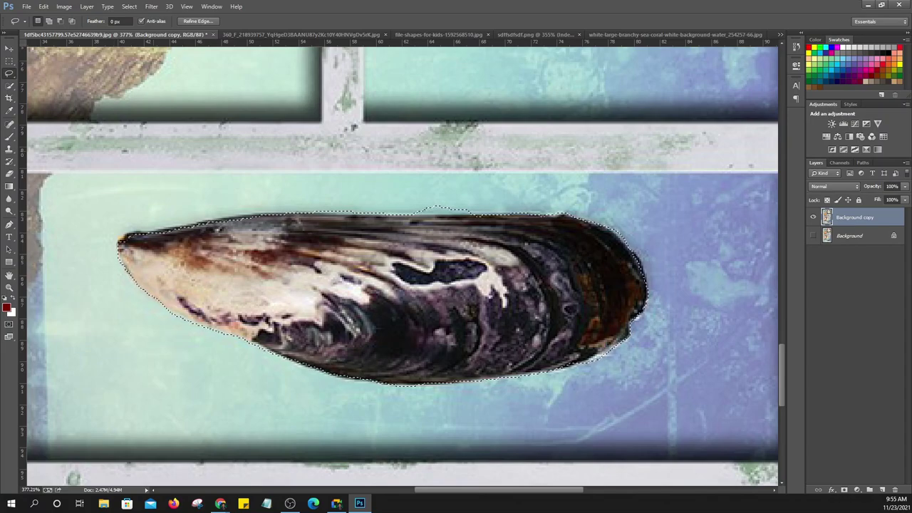
key("ctrl+d")
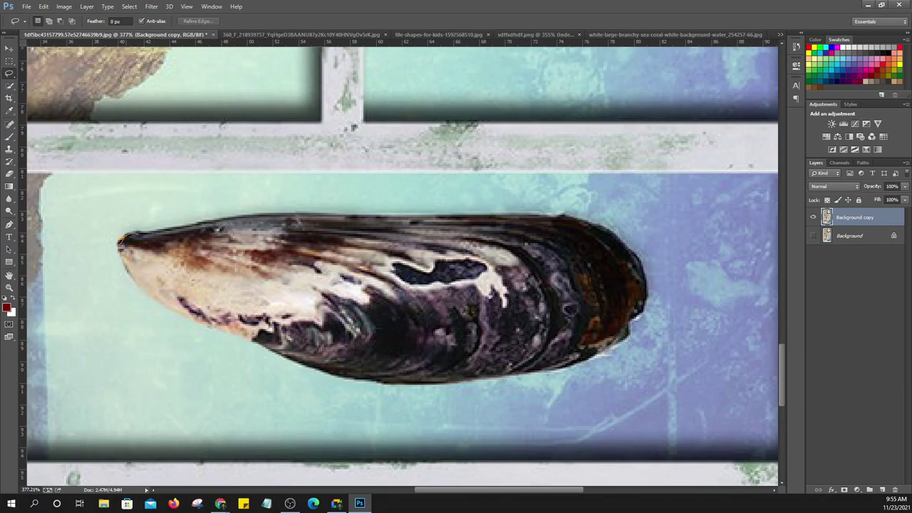
mouse_move(221, 217)
left_mouse_down()
mouse_move(557, 212)
mouse_move(618, 242)
mouse_move(646, 289)
mouse_move(643, 303)
left_mouse_up()
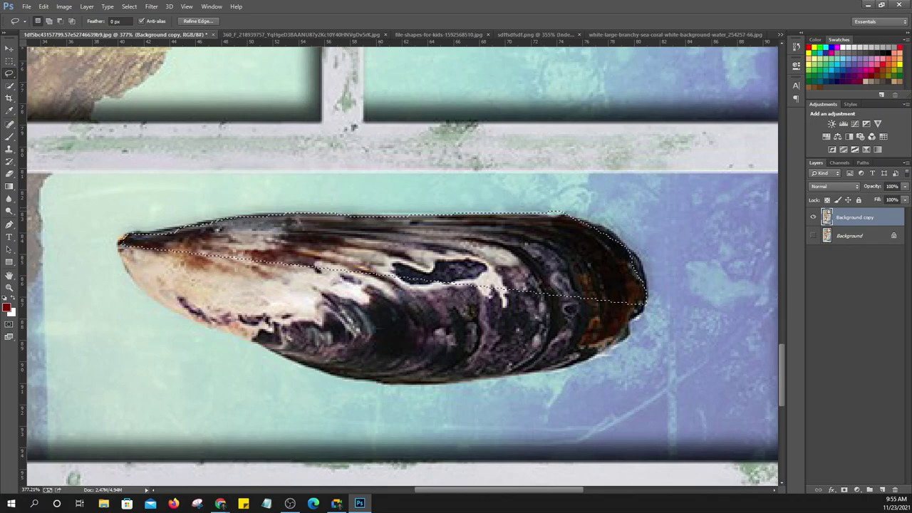
key("ctrl+d")
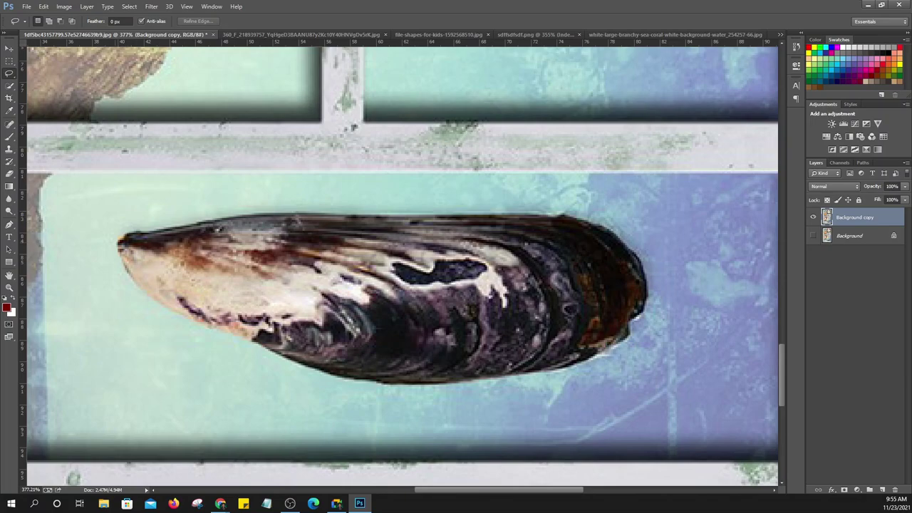
mouse_move(161, 228)
left_mouse_down()
mouse_move(558, 214)
mouse_move(607, 229)
left_mouse_up()
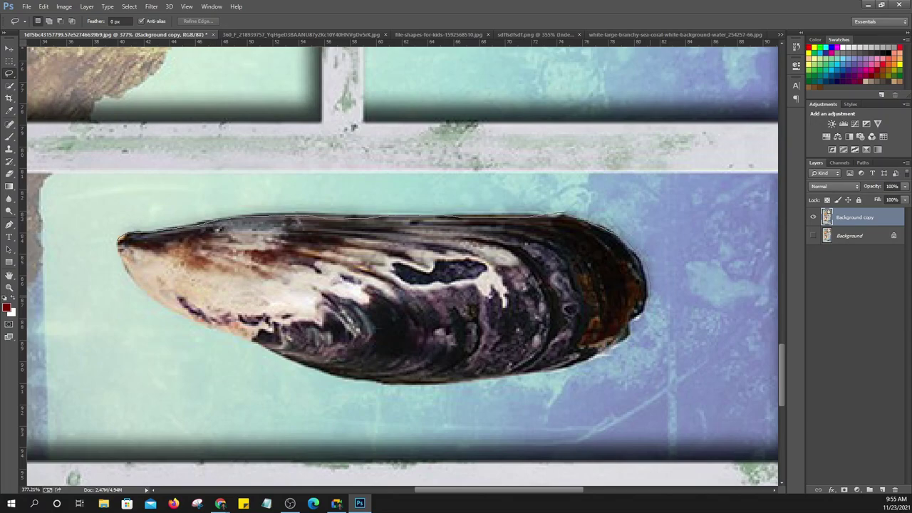
left_click_drag(644, 305, 627, 335)
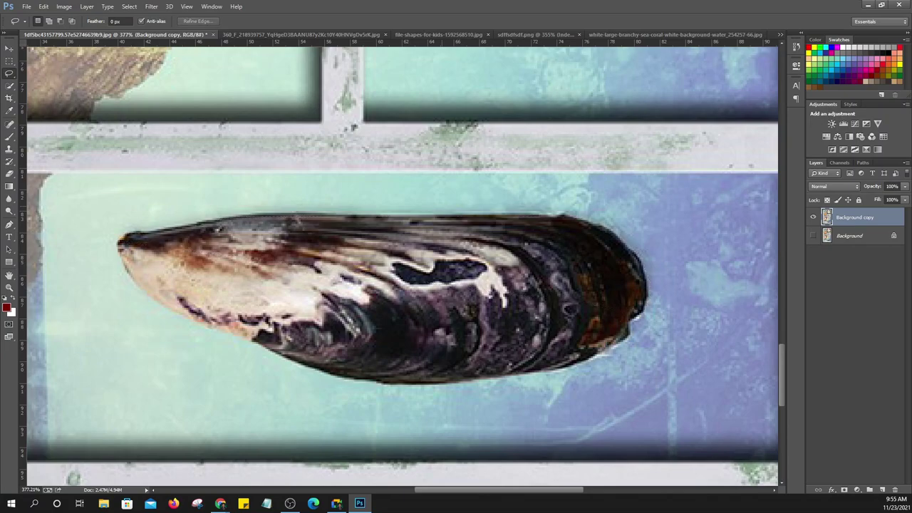
With the Polygonal Lasso, place corners from the mussel's left tip across its top to the right end
right_click(9, 73)
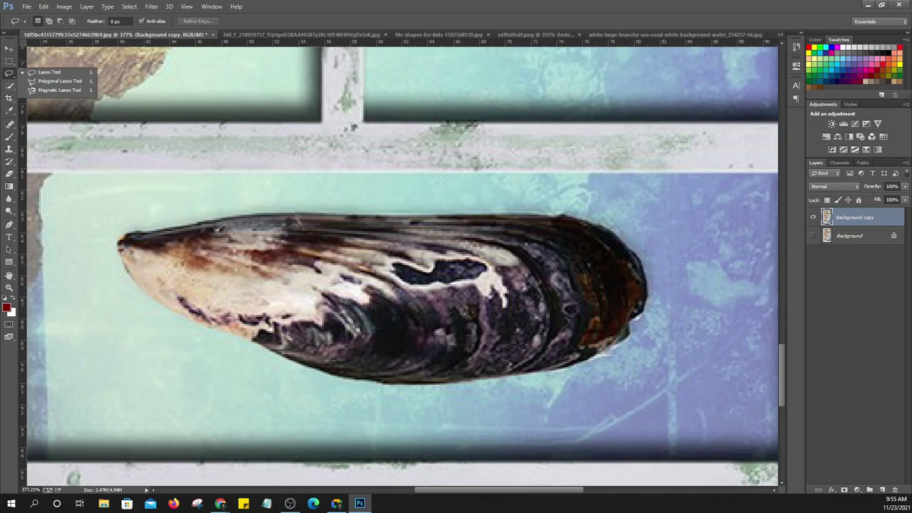
left_click(50, 78)
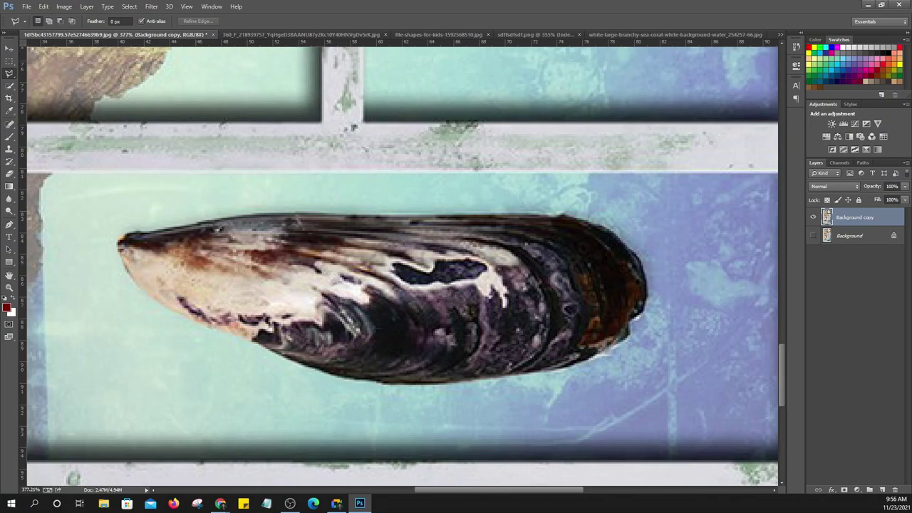
left_click(241, 201)
key("Escape")
left_click(100, 229)
left_click(280, 197)
left_click(592, 207)
left_click(666, 265)
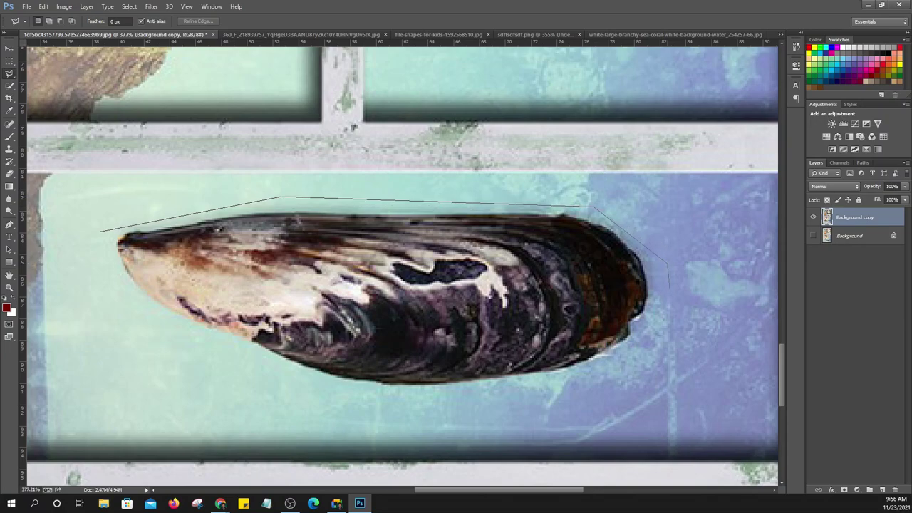
Add corners along the mussel's underside and close the polygon into a selection
left_click(636, 353)
left_click(482, 397)
left_click(335, 389)
left_click(194, 330)
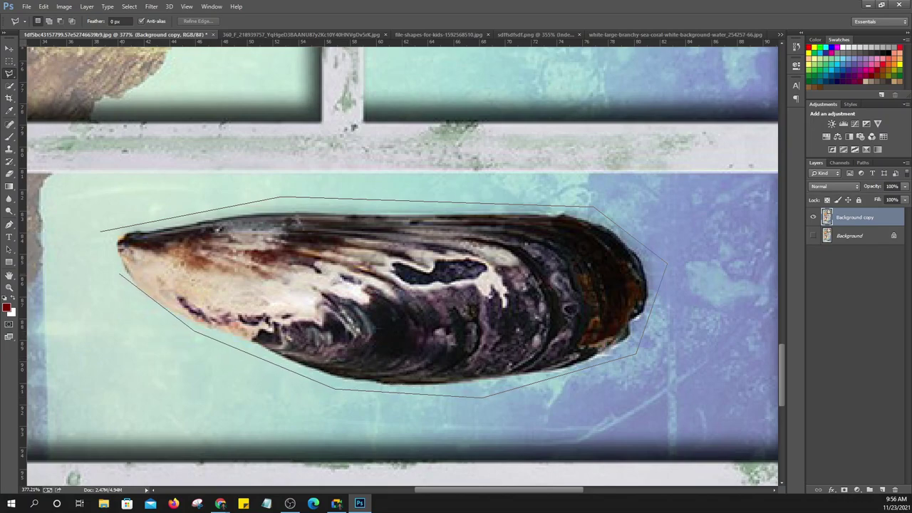
left_click(114, 276)
left_click(102, 231)
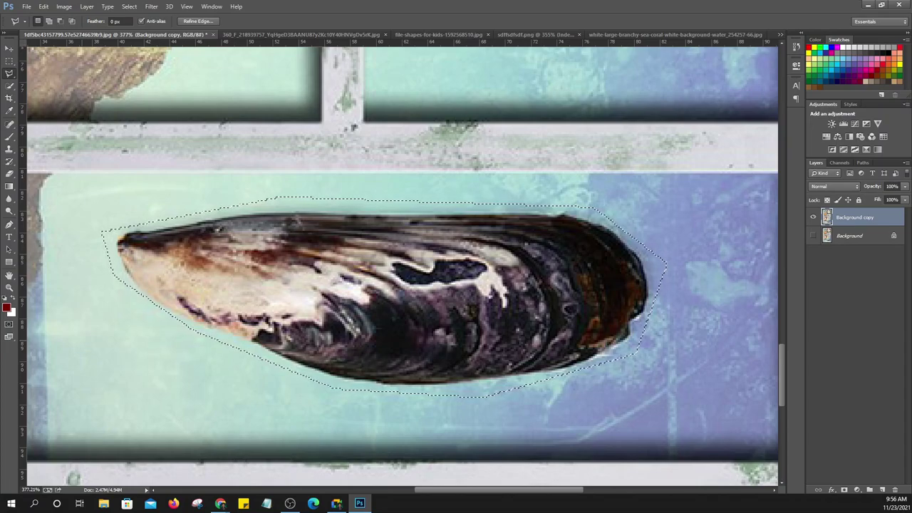
Clear the polygonal selection and switch to the Magnetic Lasso (width 10 px, contrast 10%, frequency 57)
right_click(9, 75)
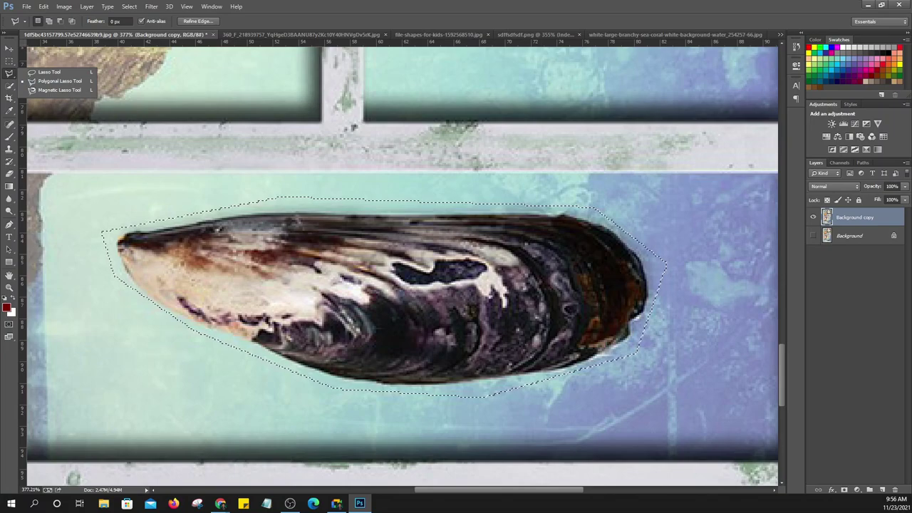
key("Escape")
key("ctrl+d")
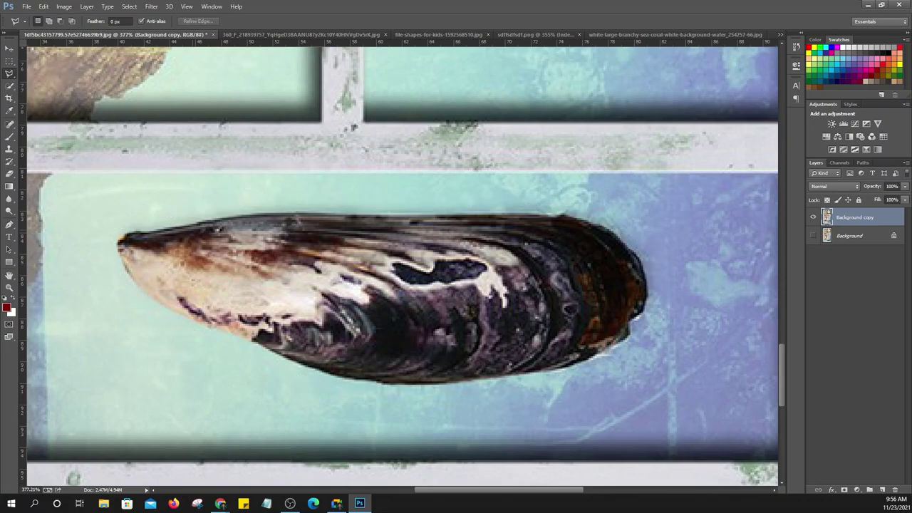
right_click(9, 73)
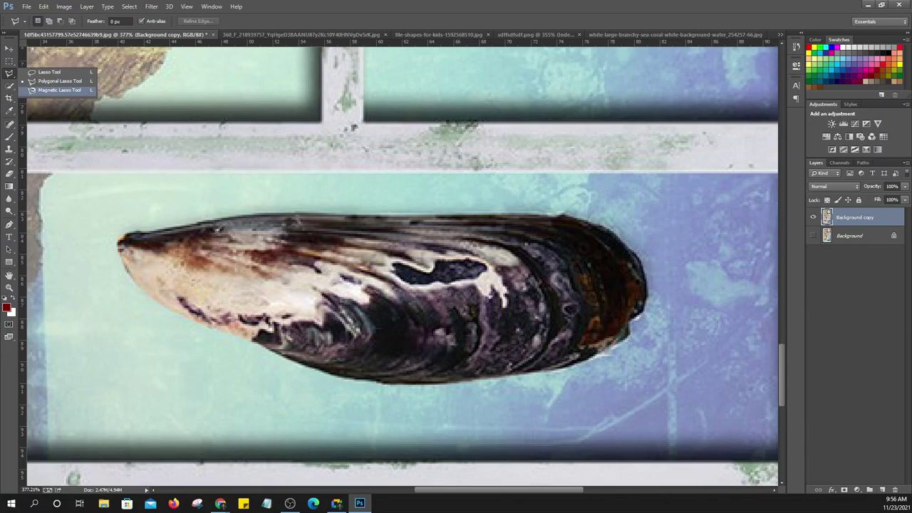
left_click(59, 89)
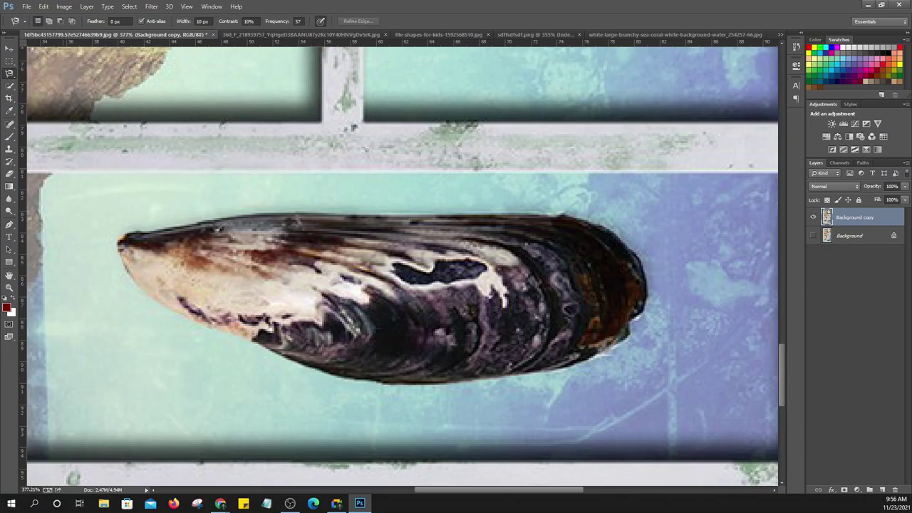
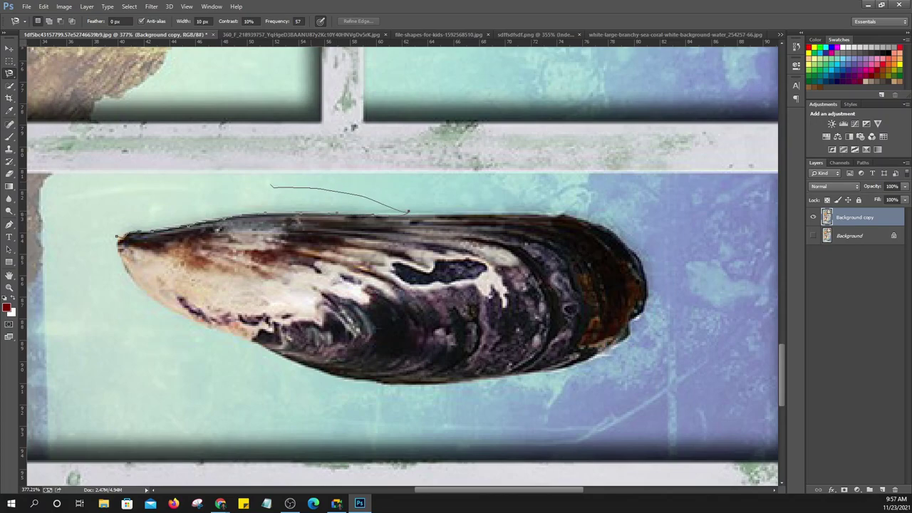
Close the trial Magnetic Lasso outline on the mussel's top edge, then deselect it
double_click(168, 192)
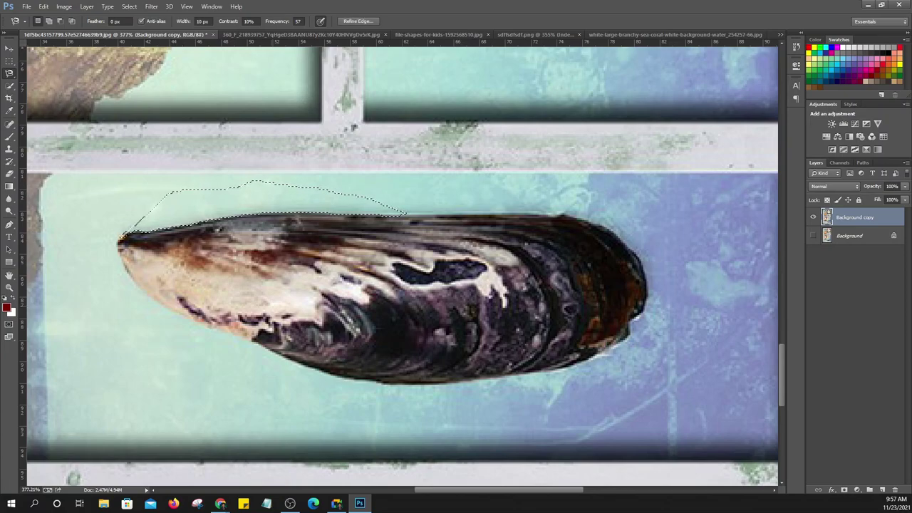
scroll(239, 356, "down", 2)
scroll(238, 357, "down", 2)
scroll(239, 356, "down", 2)
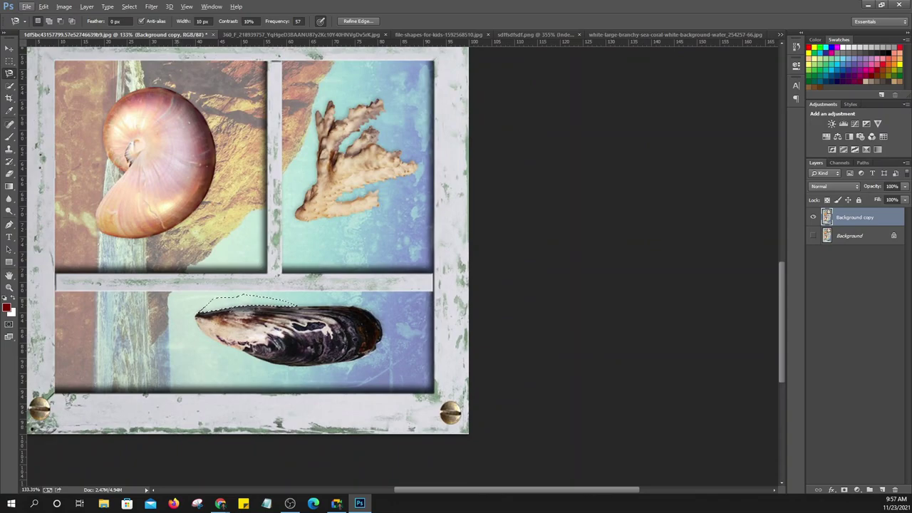
key("ctrl+d")
Zoom in on the nautilus shell
scroll(245, 257, "down", 1)
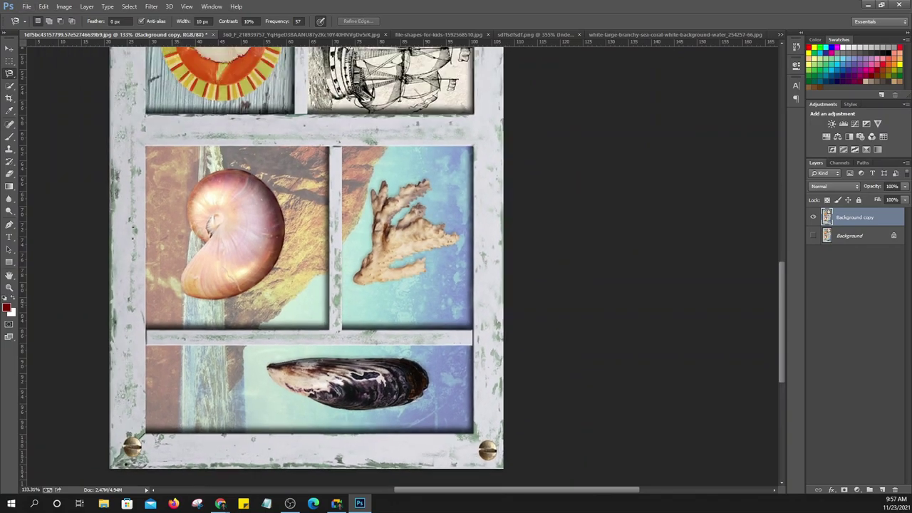
scroll(245, 256, "down", 1)
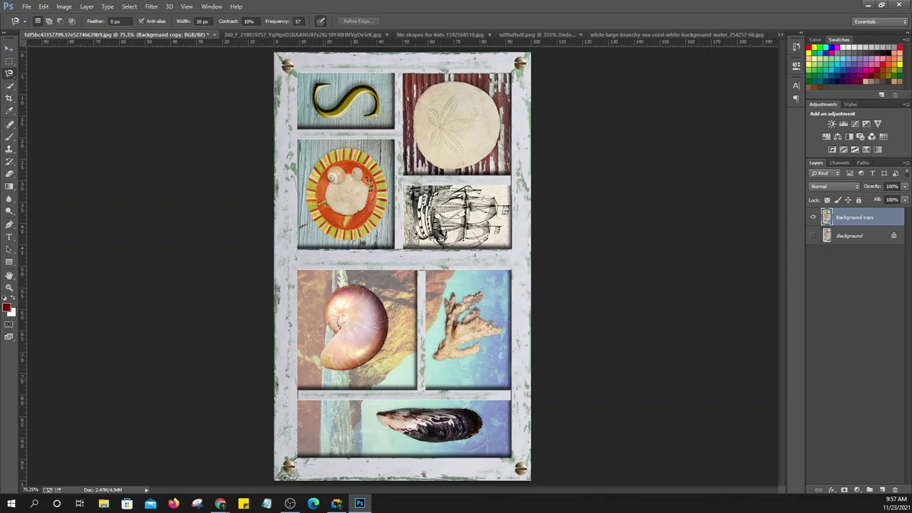
scroll(337, 364, "up", 5)
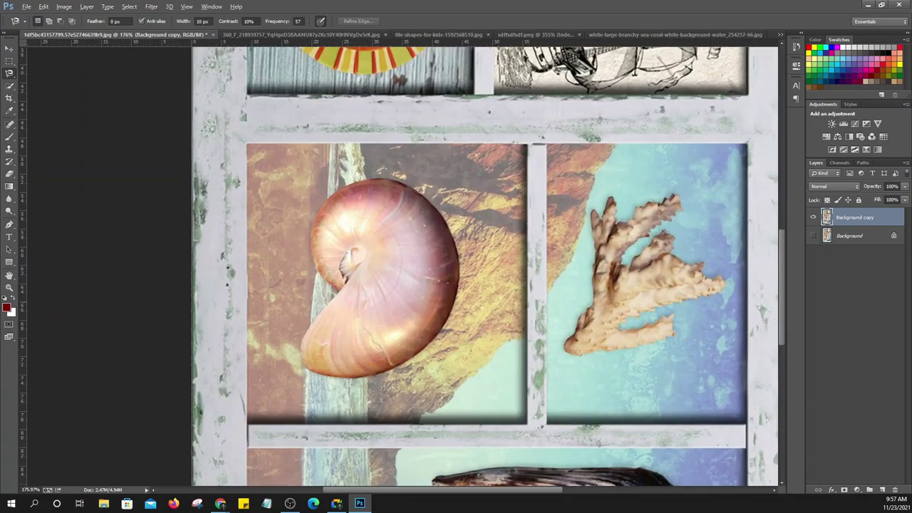
scroll(381, 360, "up", 2)
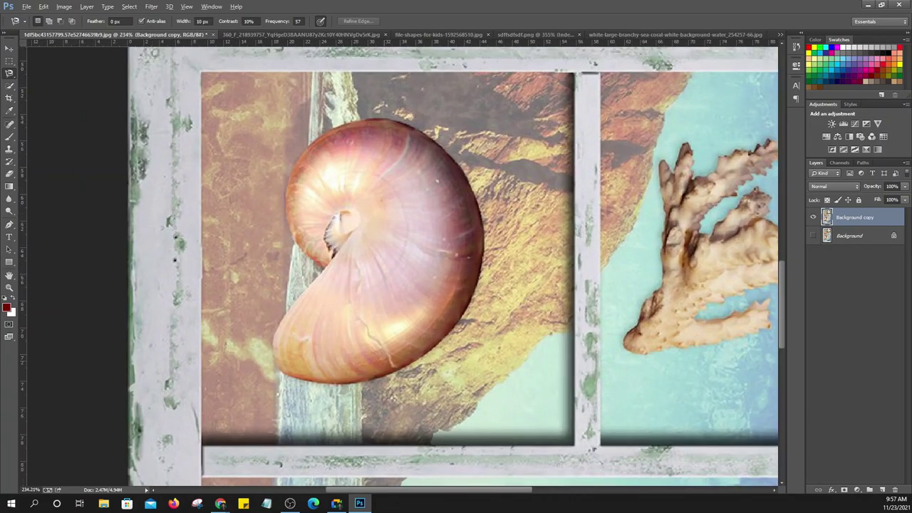
scroll(378, 427, "up", 1)
scroll(378, 427, "up", 1)
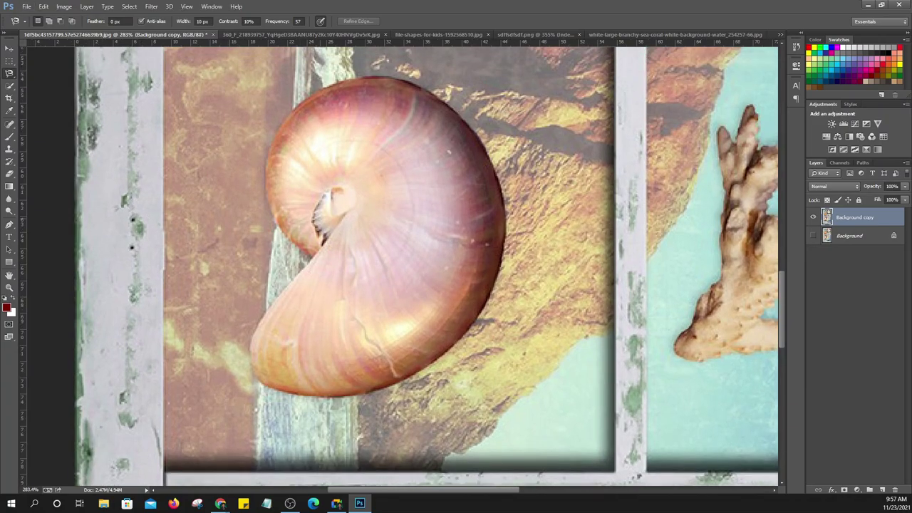
scroll(352, 285, "up", 1)
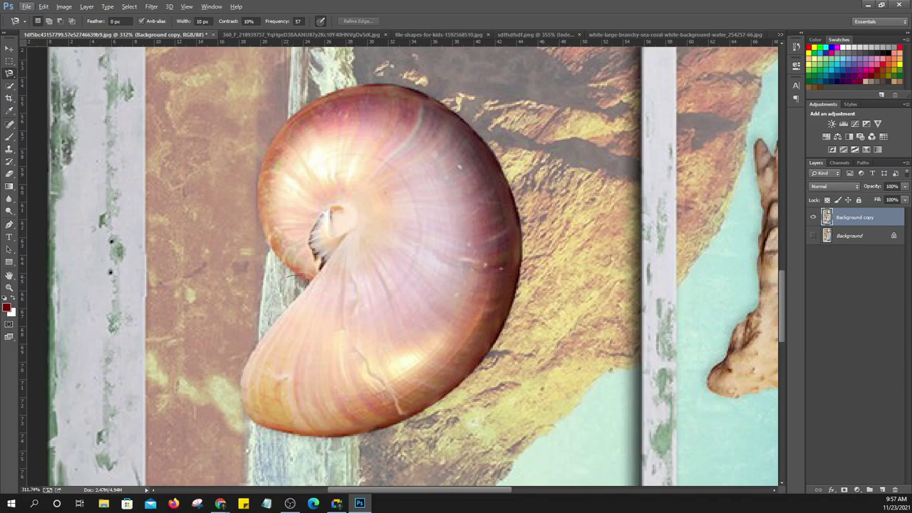
Close a test selection around the dark inner shell, deselect it, and zoom in
left_click(299, 276)
left_click(300, 277)
key("ctrl+d")
scroll(388, 206, "up", 1)
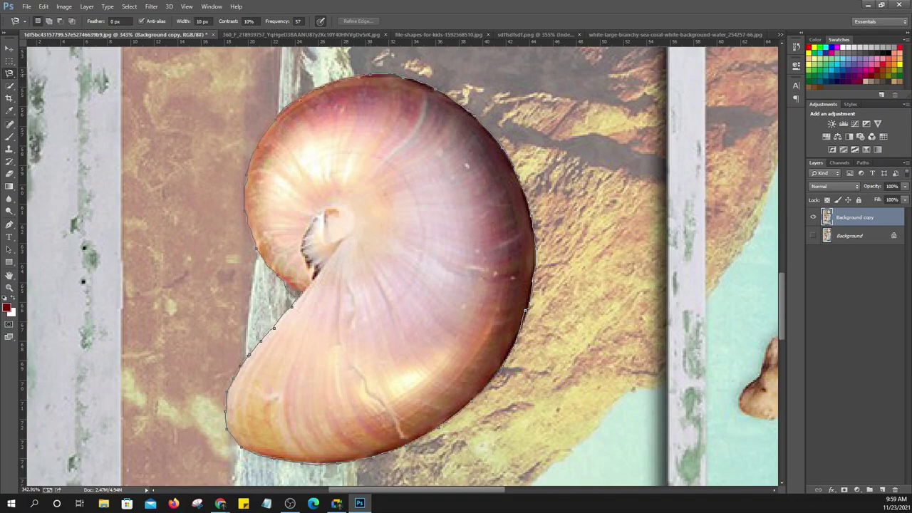
Close the traced lasso path into a selection of the nautilus shell
key("Return")
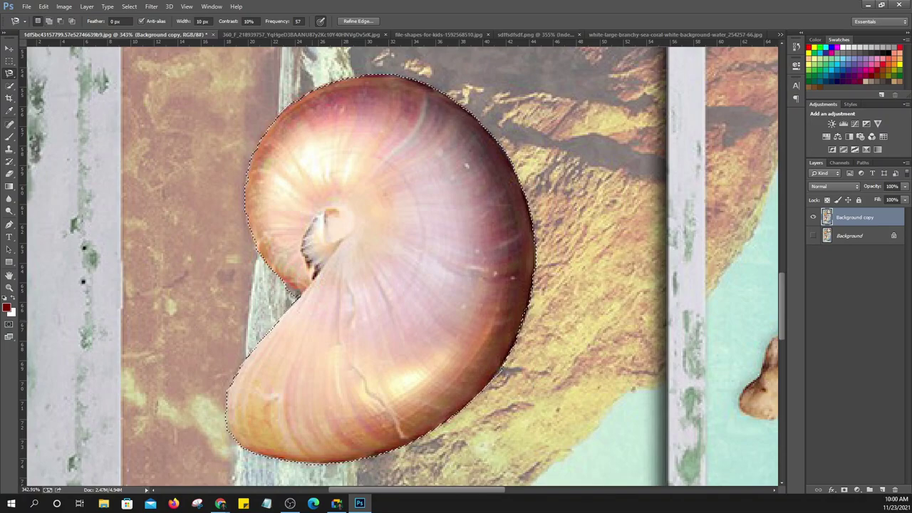
scroll(402, 264, "up", 2)
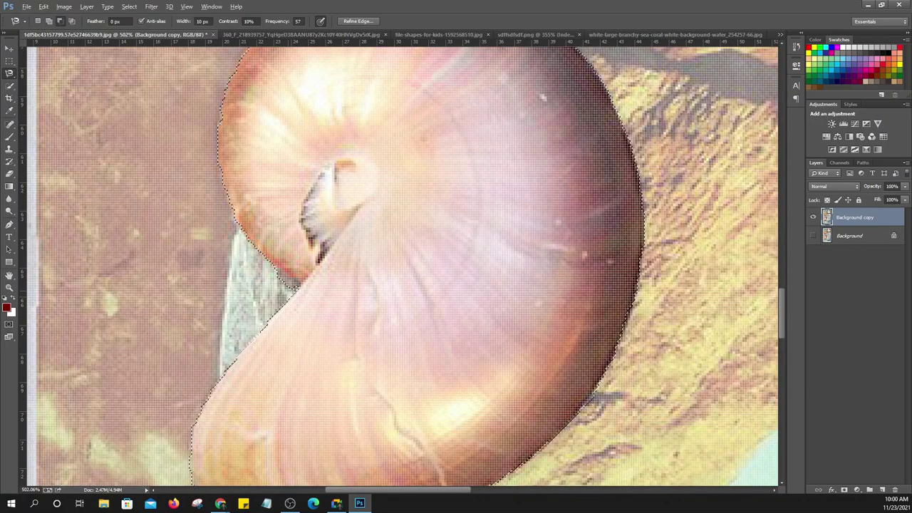
scroll(402, 264, "down", 1)
scroll(299, 320, "down", 1)
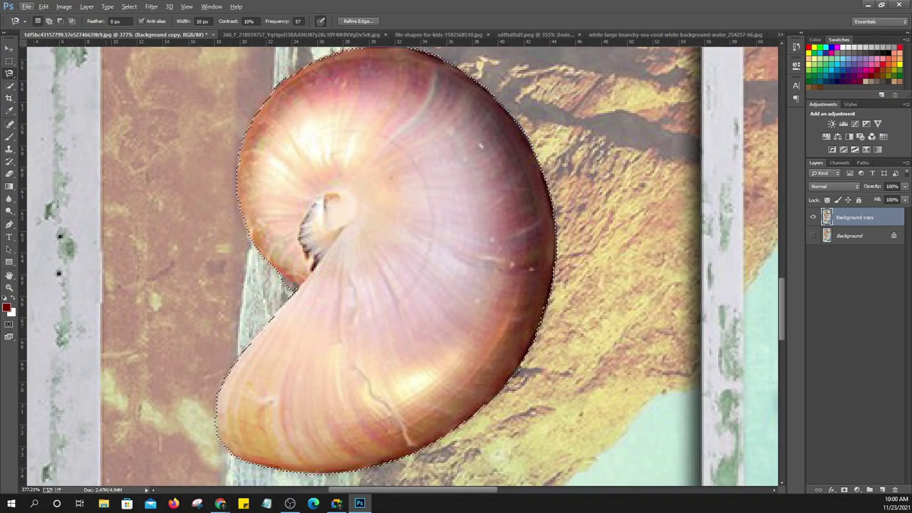
Try the Elliptical Marquee, then Quick Selection in subtract mode, ending on the Move tool
left_click(10, 60)
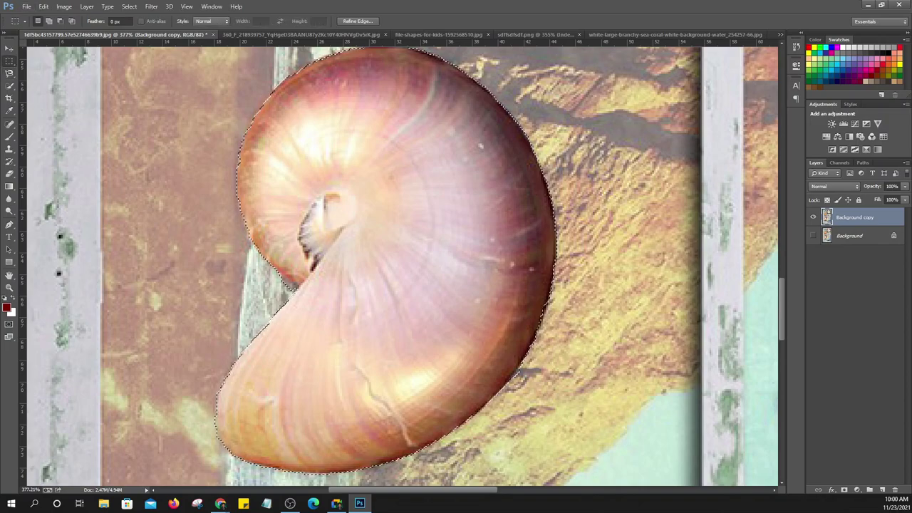
right_click(10, 61)
left_click(57, 69)
left_click(10, 86)
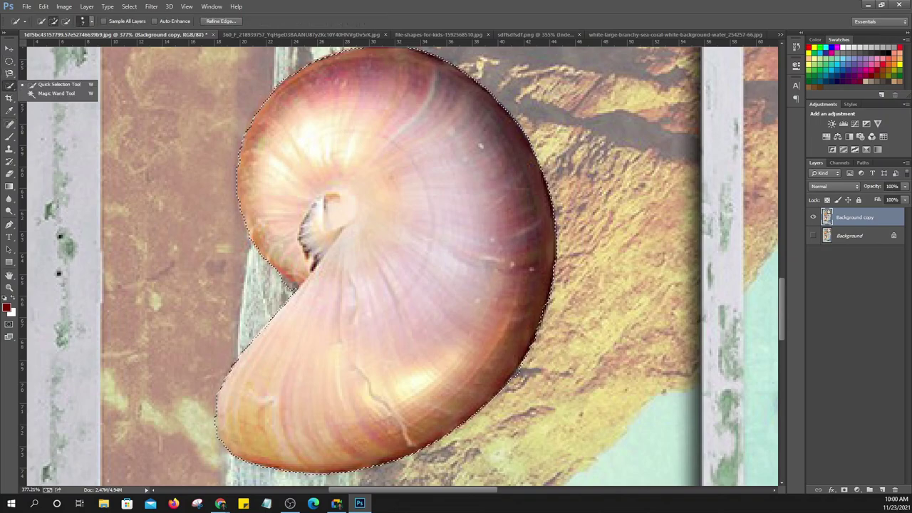
left_click(57, 84)
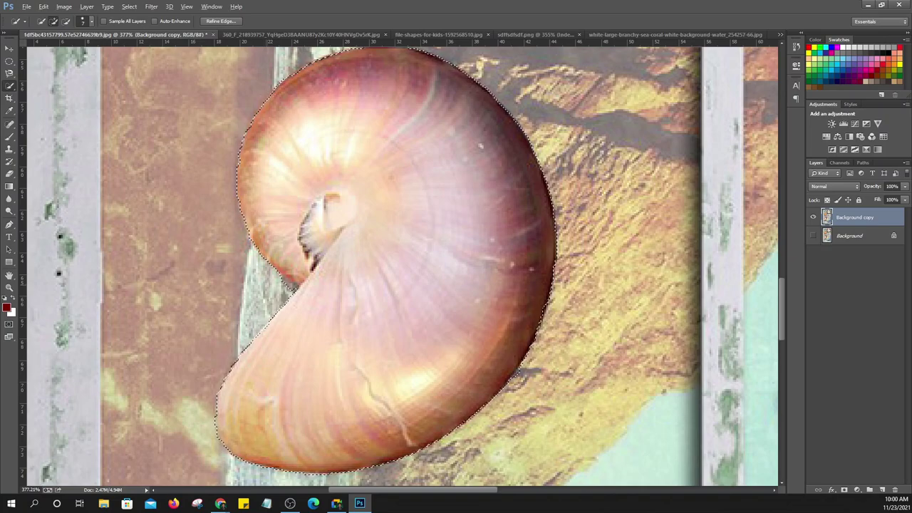
key("alt")
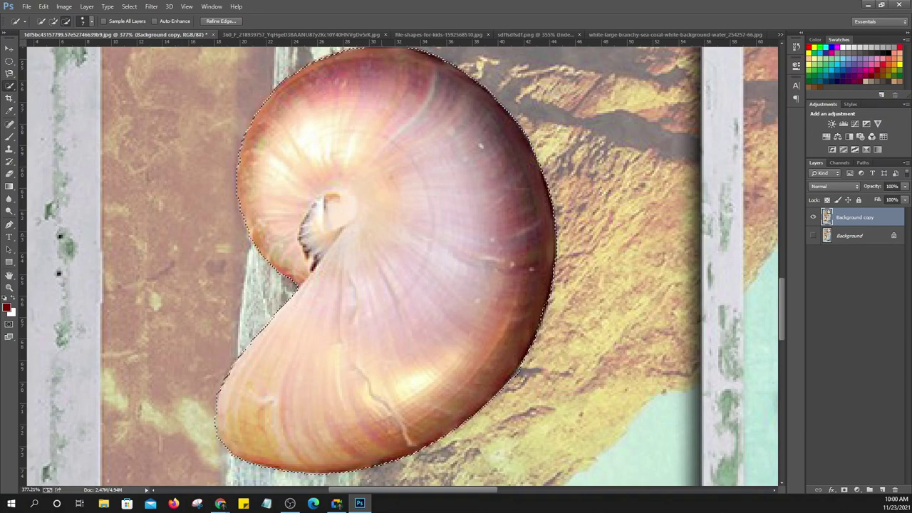
scroll(399, 266, "up", 1)
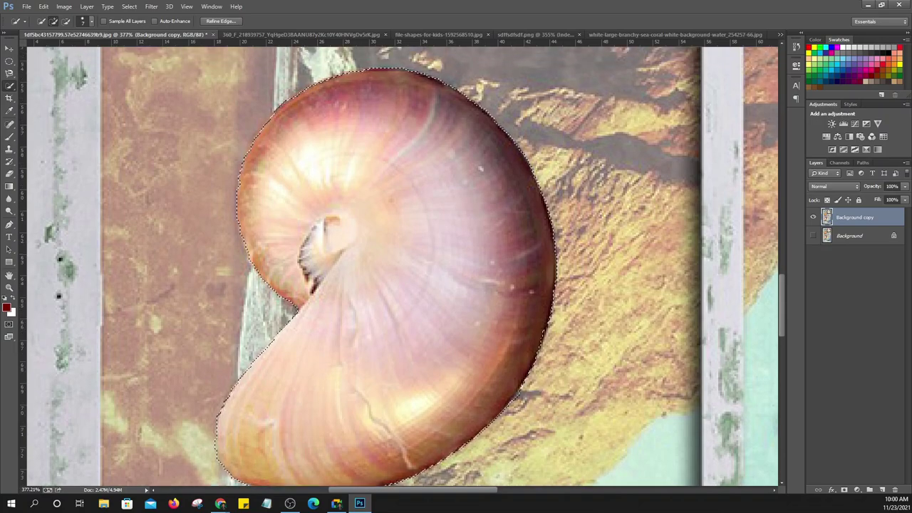
key("v")
scroll(392, 281, "down", 2)
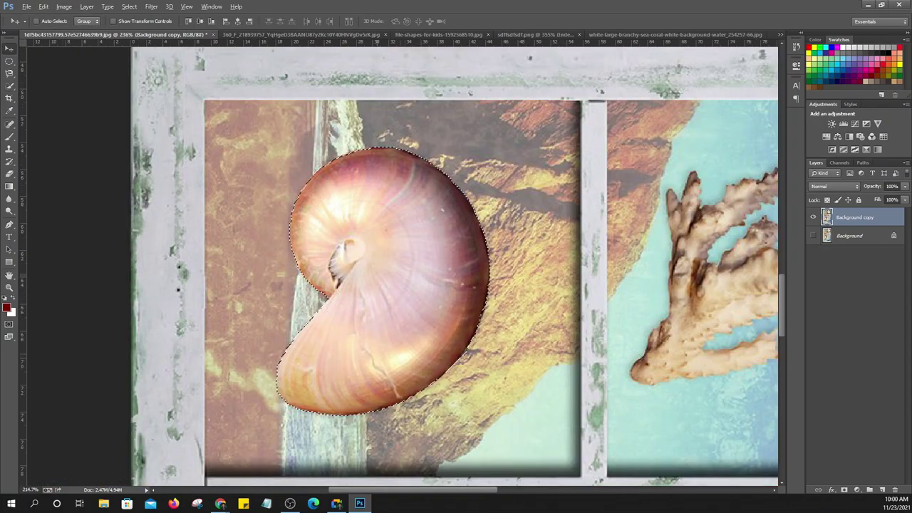
scroll(385, 279, "down", 2)
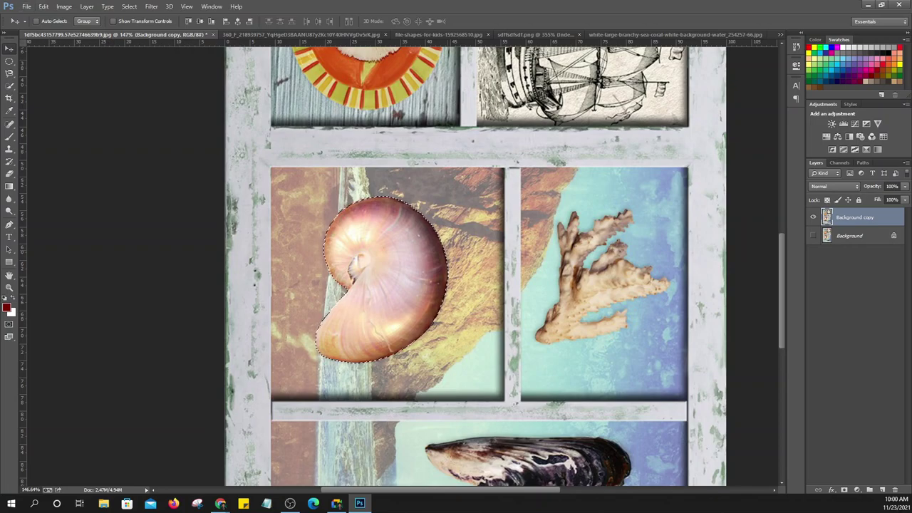
left_click_drag(394, 251, 604, 248)
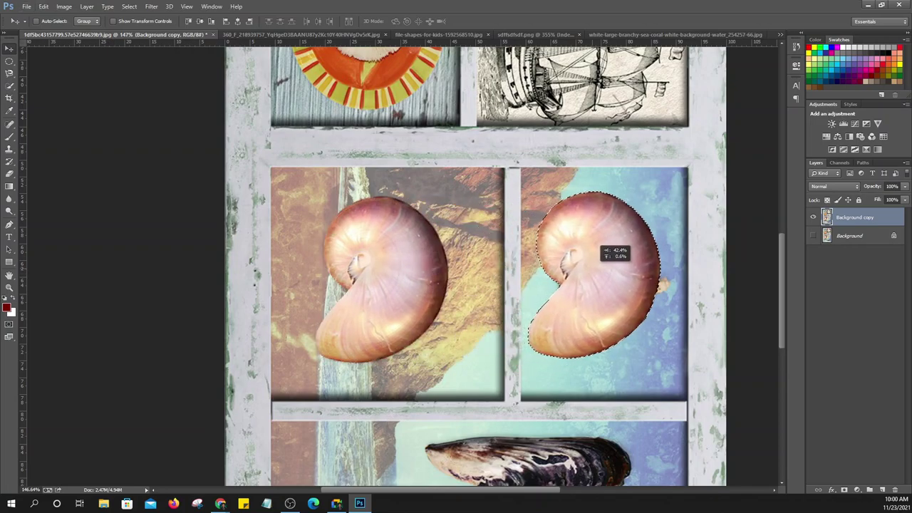
scroll(604, 248, "down", 2)
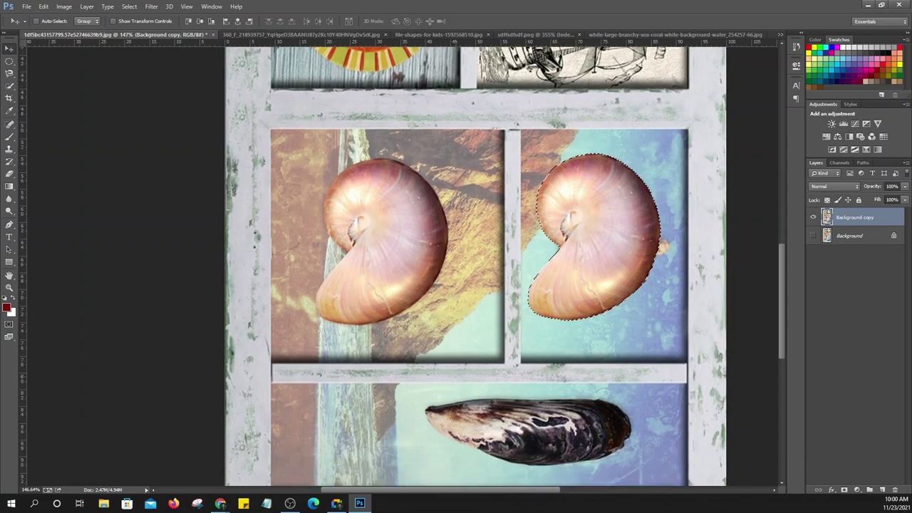
scroll(604, 248, "down", 2)
scroll(604, 248, "down", 3)
mouse_move(620, 156)
left_mouse_down()
mouse_move(496, 361)
mouse_move(518, 356)
left_mouse_up()
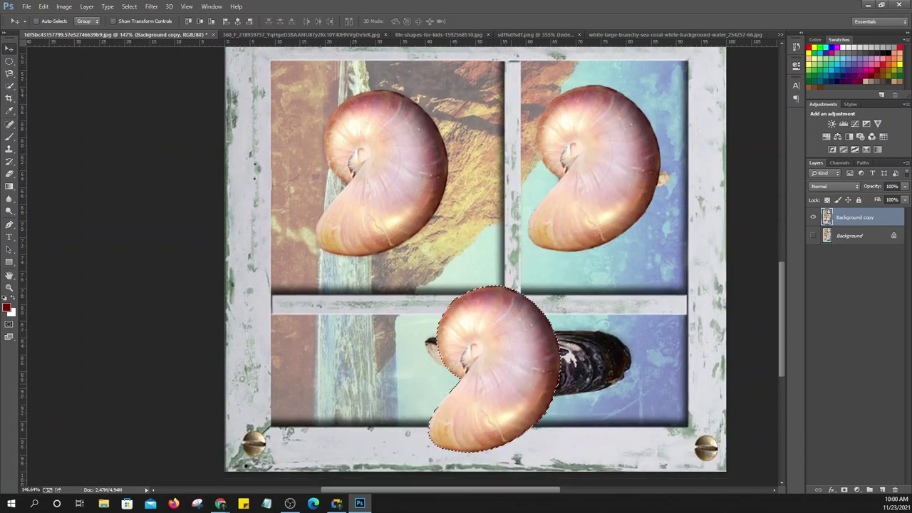
key("ctrl+z")
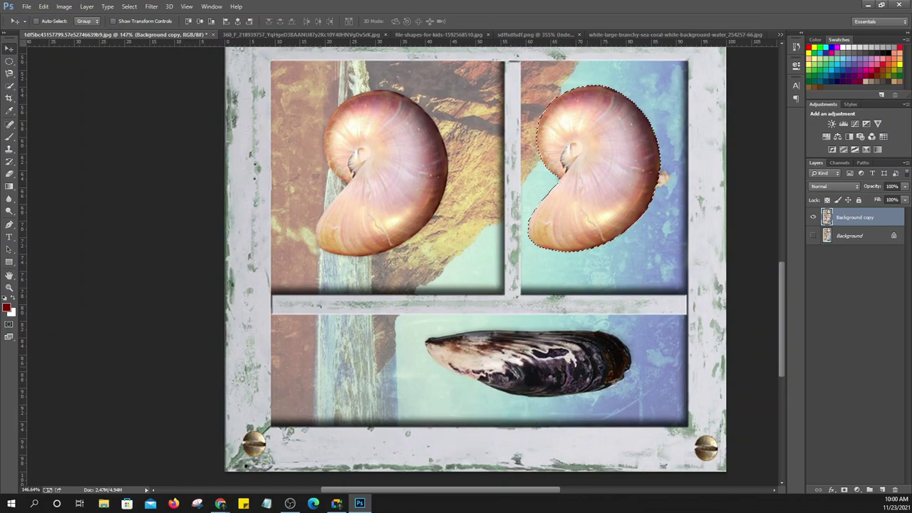
left_click(796, 47)
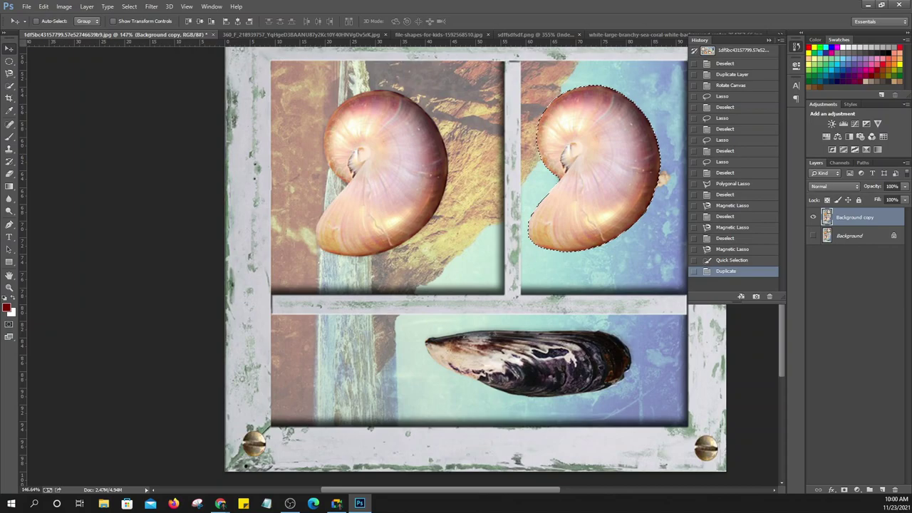
key("ctrl+z")
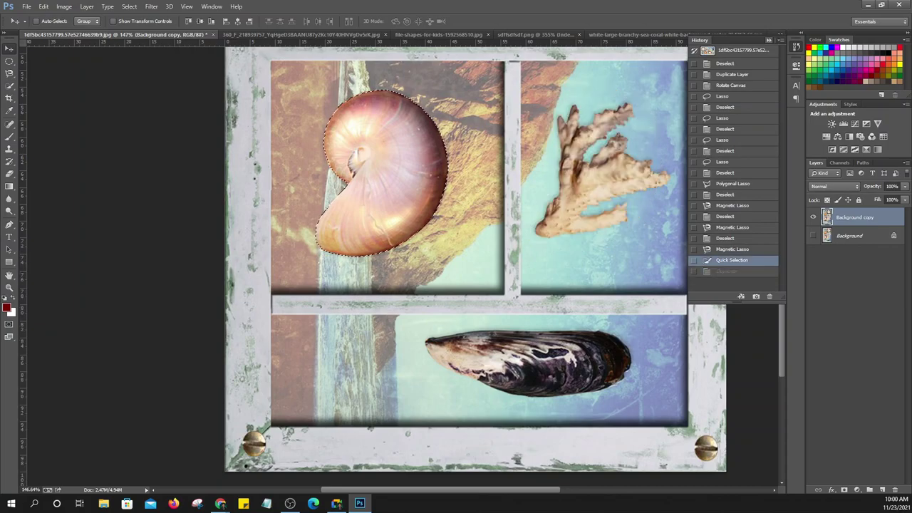
left_click(796, 47)
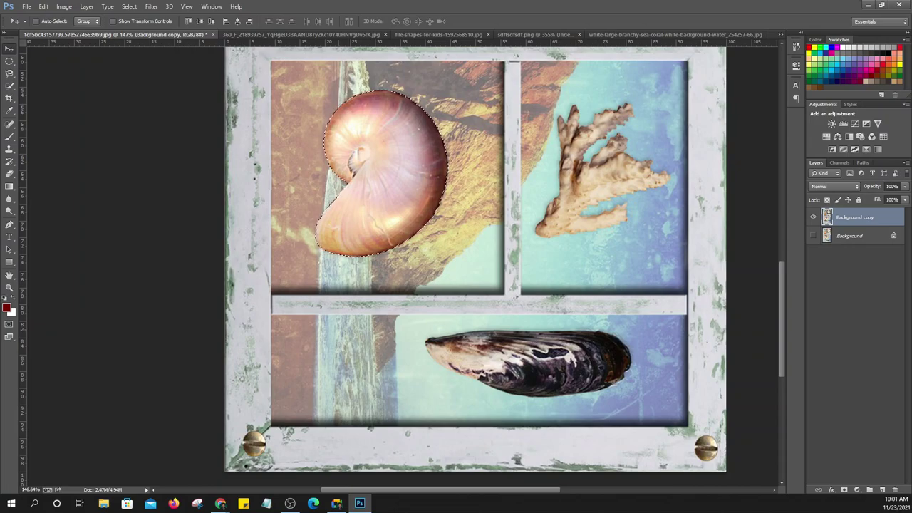
key("ctrl+d")
scroll(475, 263, "up", 3)
scroll(476, 263, "up", 2)
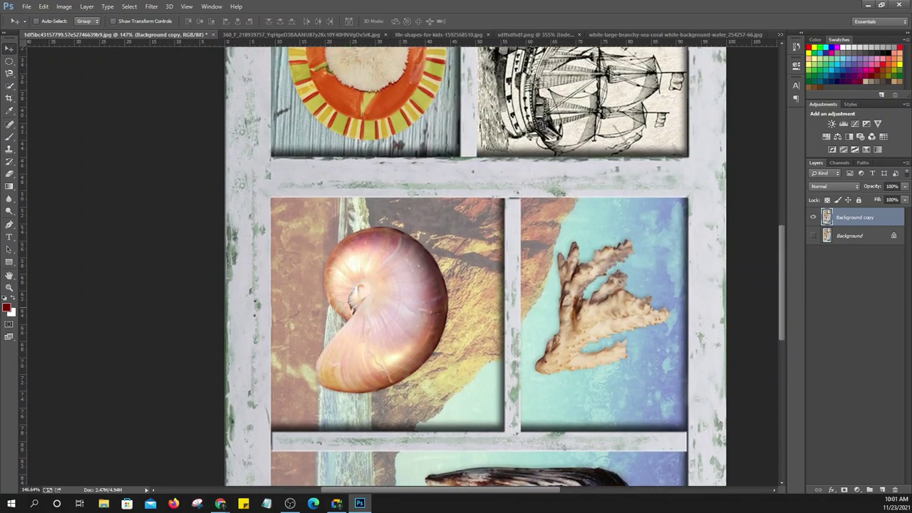
scroll(475, 264, "up", 2)
scroll(476, 263, "up", 1)
scroll(475, 264, "up", 2)
scroll(476, 264, "up", 1)
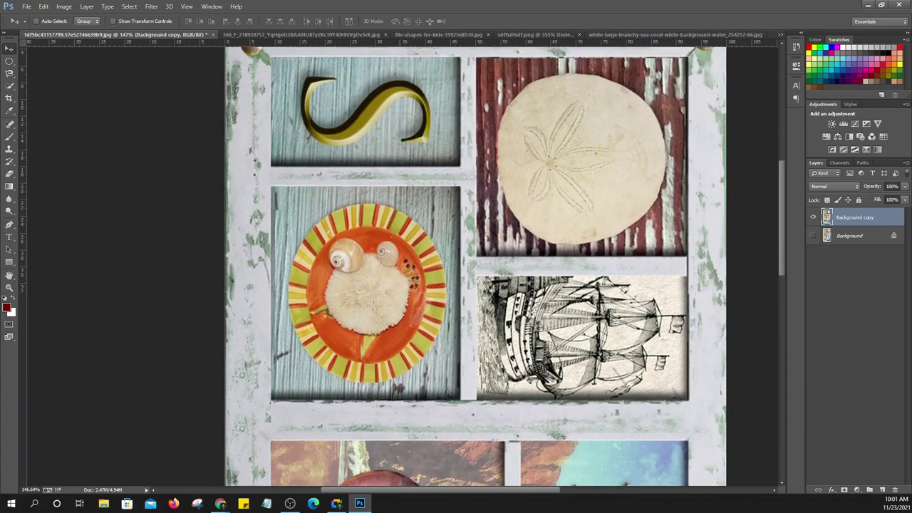
scroll(476, 263, "up", 1)
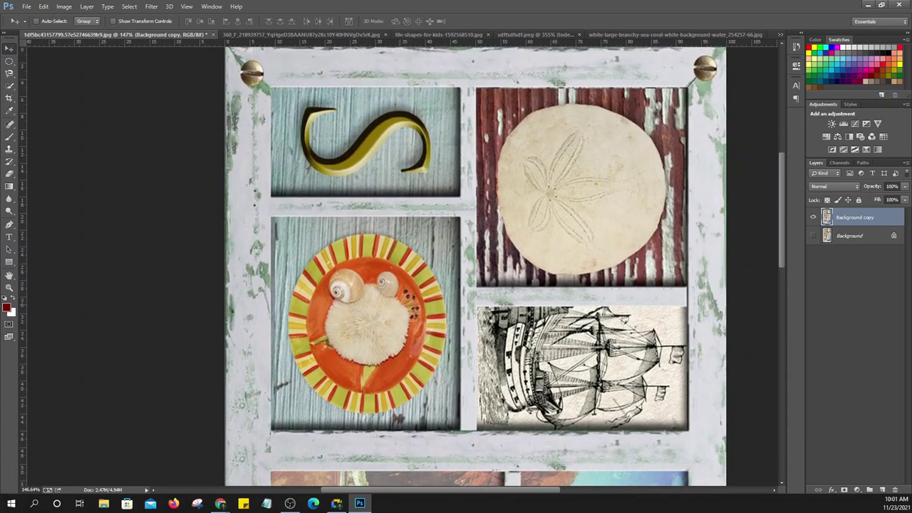
scroll(476, 263, "down", 1)
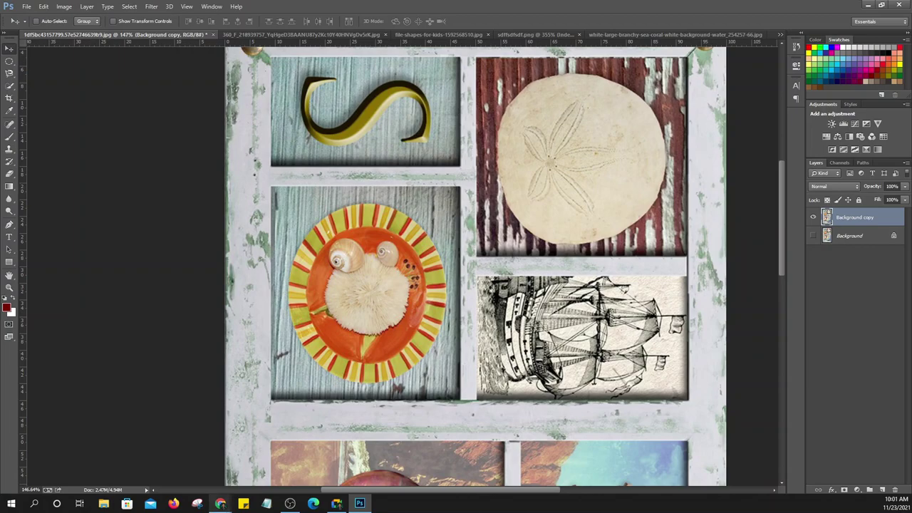
Advance the Google Slides deck two slides to Copy / Move / Duplicate, then return to Photoshop
left_click(114, 463)
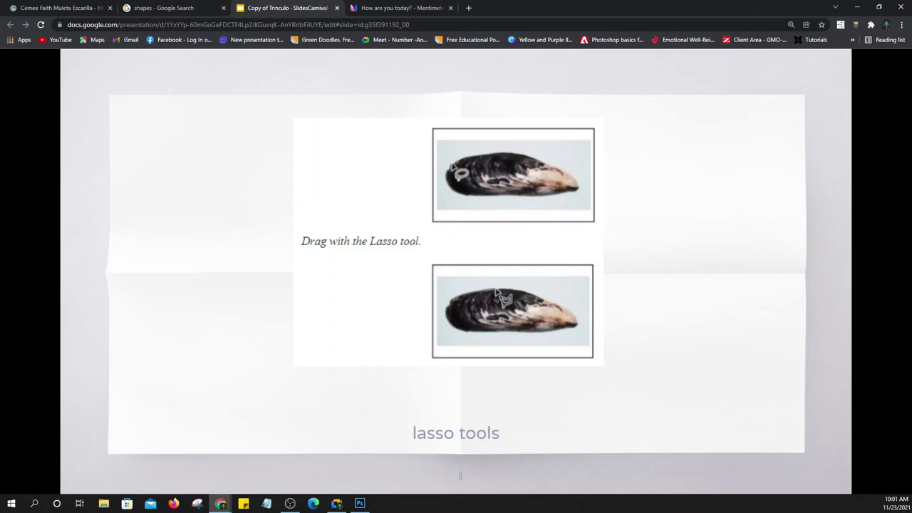
key("Right")
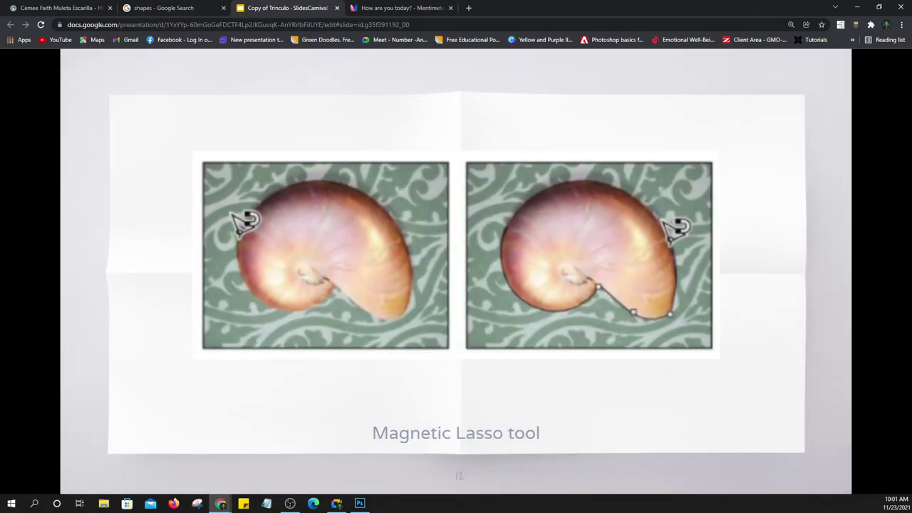
key("Right")
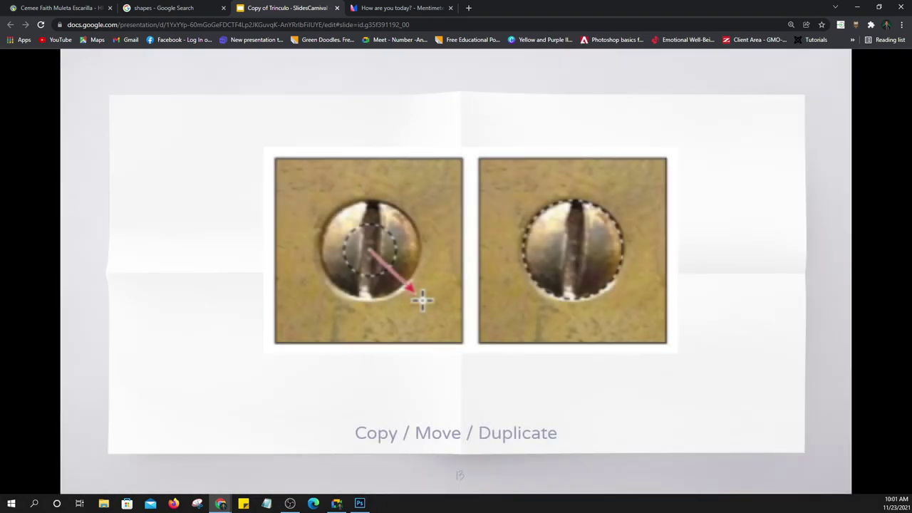
key("alt+Tab")
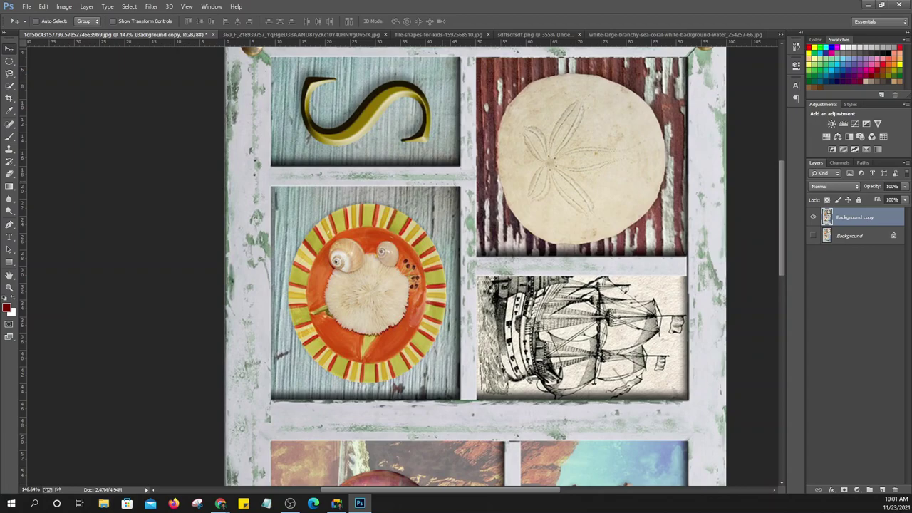
Rotate the image 90° CCW through Image Rotation and fit it on screen
left_click(63, 6)
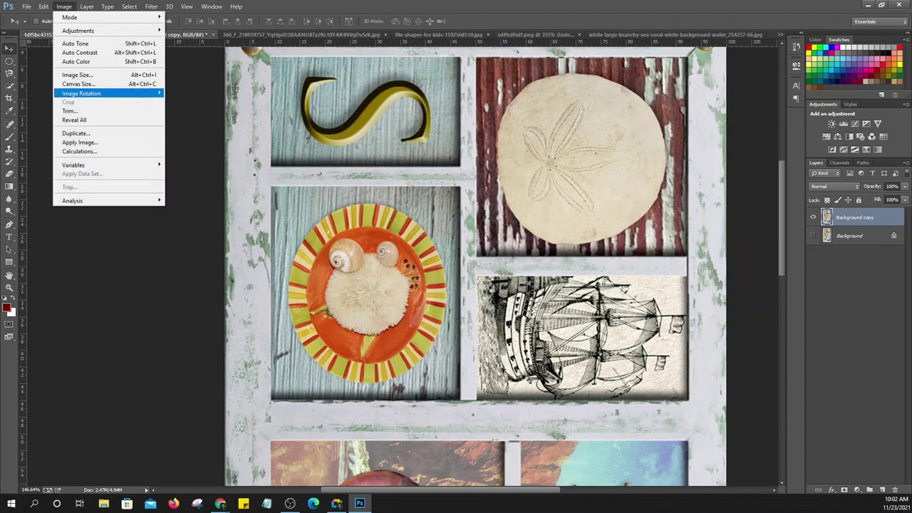
mouse_move(81, 93)
left_click(182, 111)
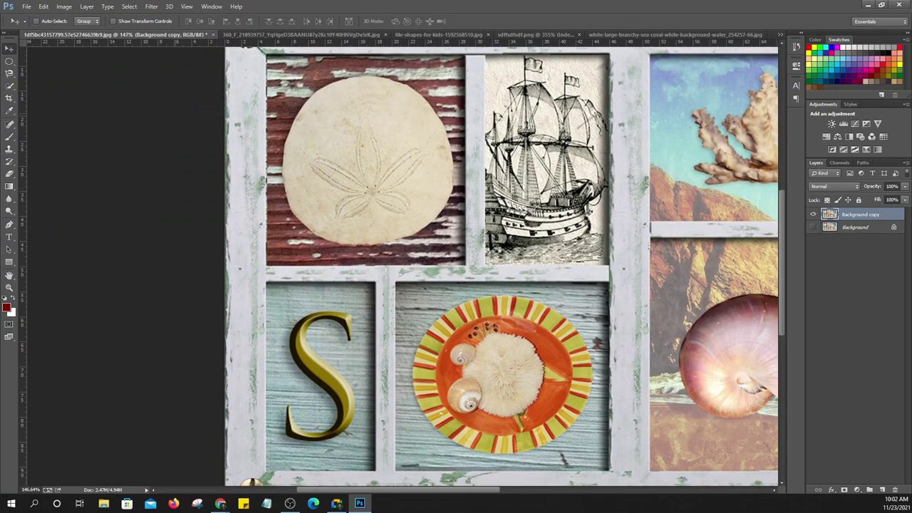
key("ctrl+0")
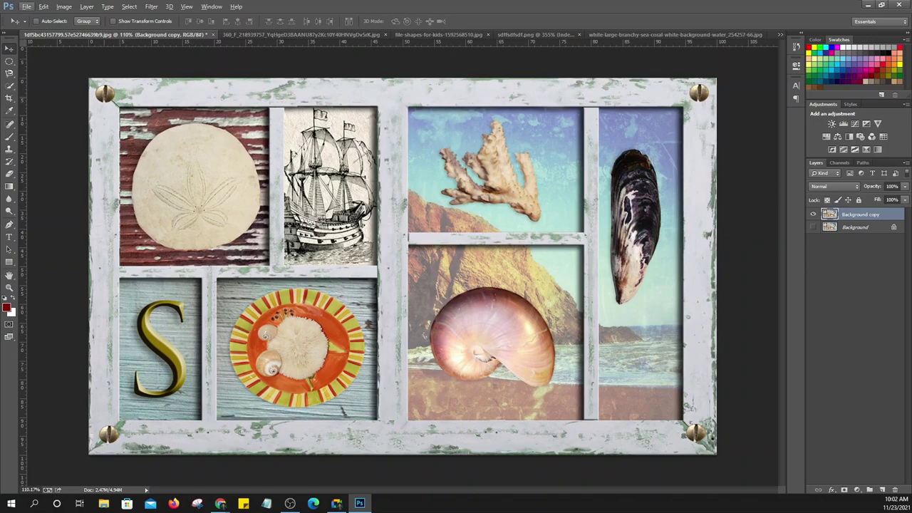
Zoom into the top-left corner and drag an elliptical selection around the brass screw
scroll(172, 136, "up", 2)
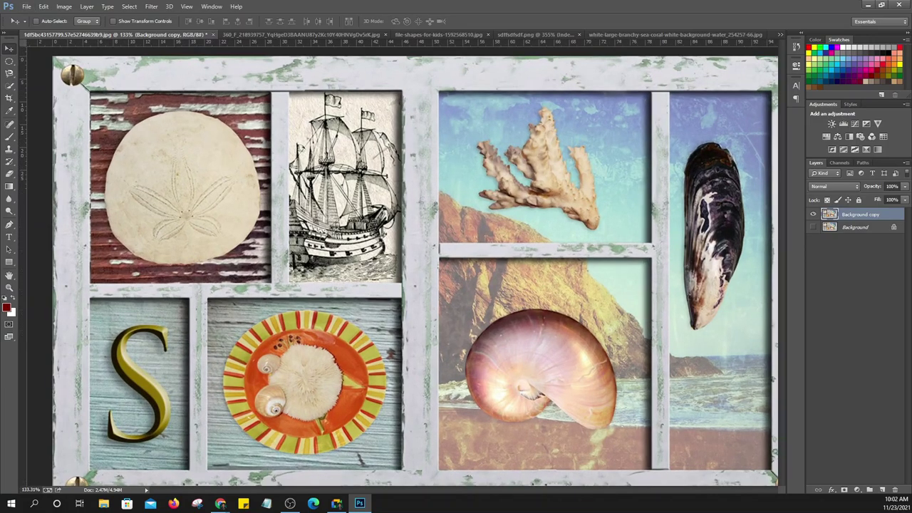
scroll(172, 136, "up", 2)
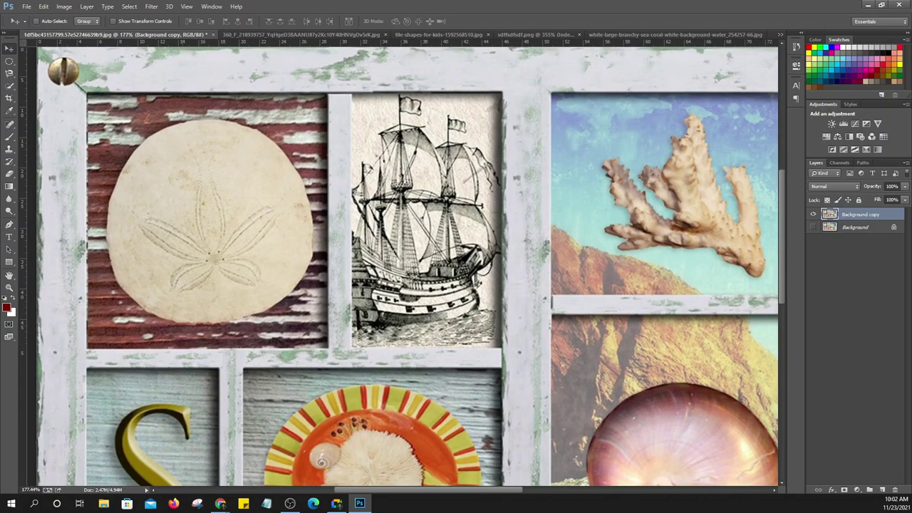
left_click_drag(356, 249, 506, 328)
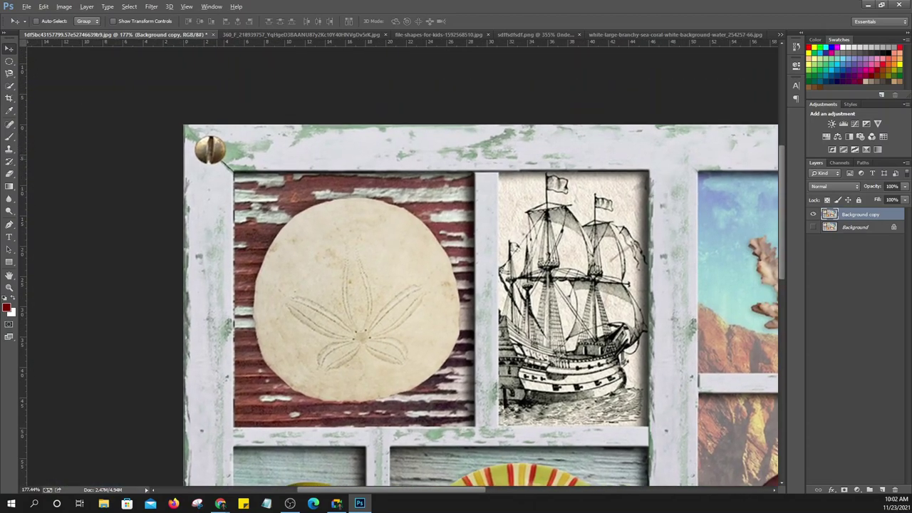
scroll(211, 157, "up", 3)
scroll(212, 157, "up", 4)
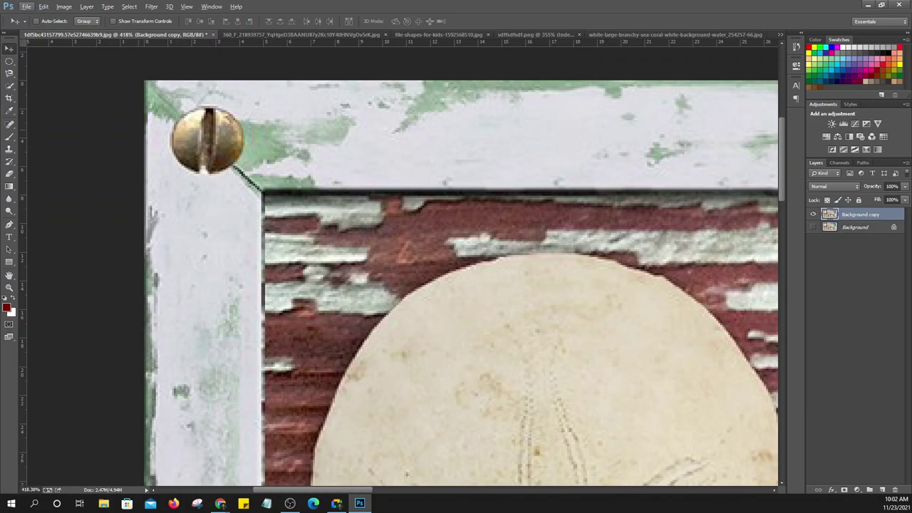
left_click(9, 61)
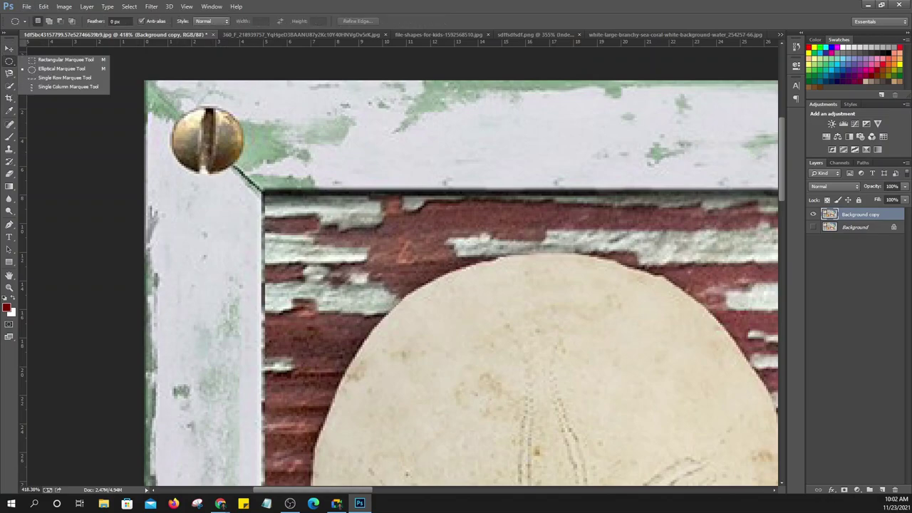
left_click(61, 69)
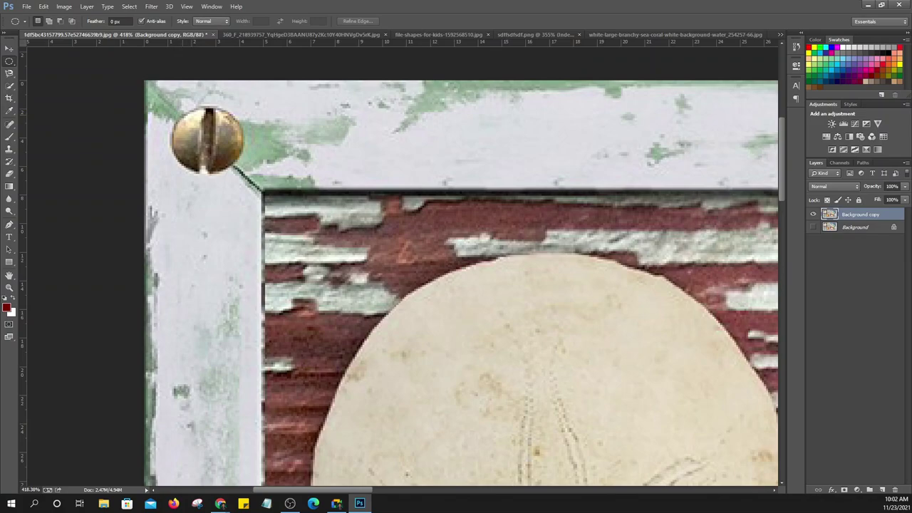
left_click_drag(171, 85, 208, 119)
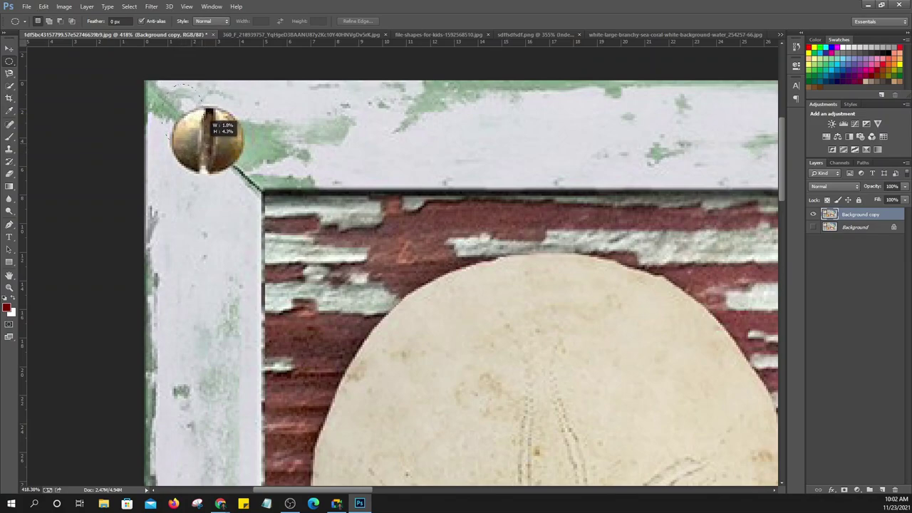
mouse_move(208, 119)
left_mouse_down()
mouse_move(237, 138)
mouse_move(229, 128)
mouse_move(242, 148)
mouse_move(233, 148)
mouse_move(246, 147)
mouse_move(244, 131)
mouse_move(248, 150)
left_mouse_up()
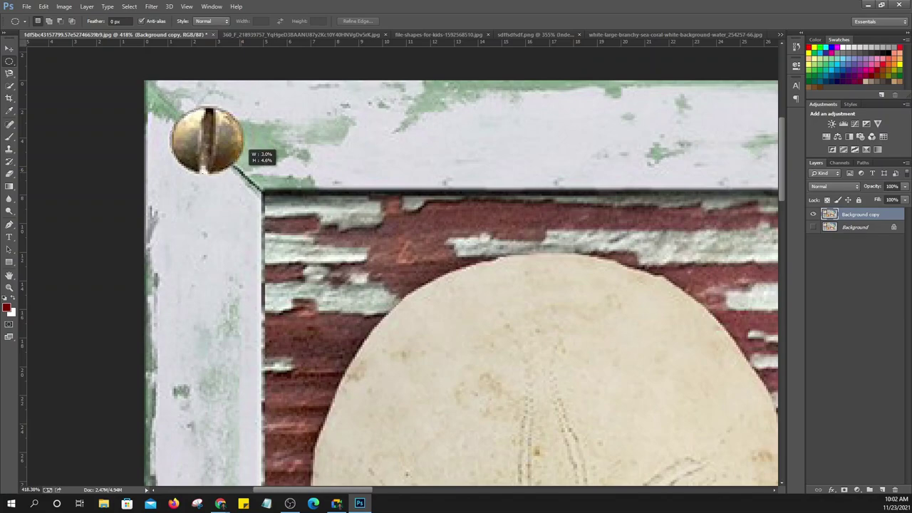
mouse_move(246, 148)
left_mouse_down()
mouse_move(246, 135)
mouse_move(248, 148)
left_mouse_up()
Switch to Quick Selection at brush size 5, toggle subtract mode, and fit the view
scroll(153, 166, "up", 3)
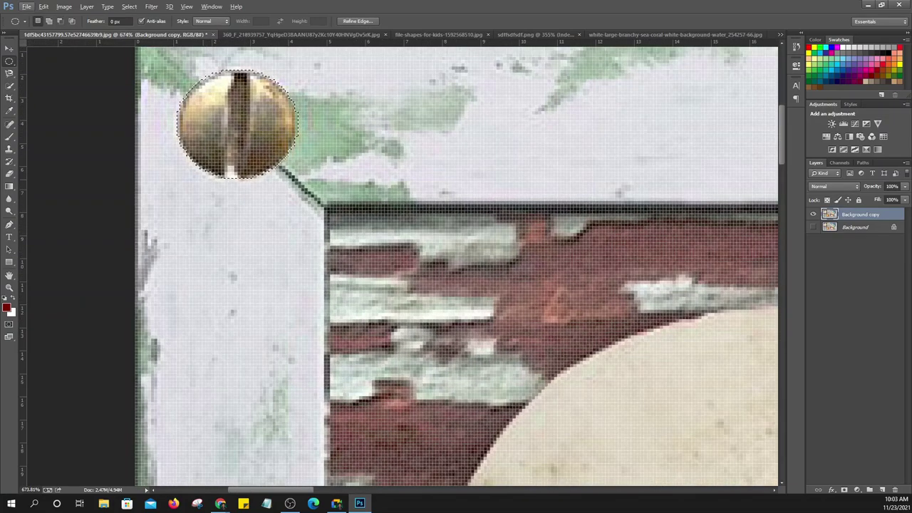
scroll(242, 168, "down", 1)
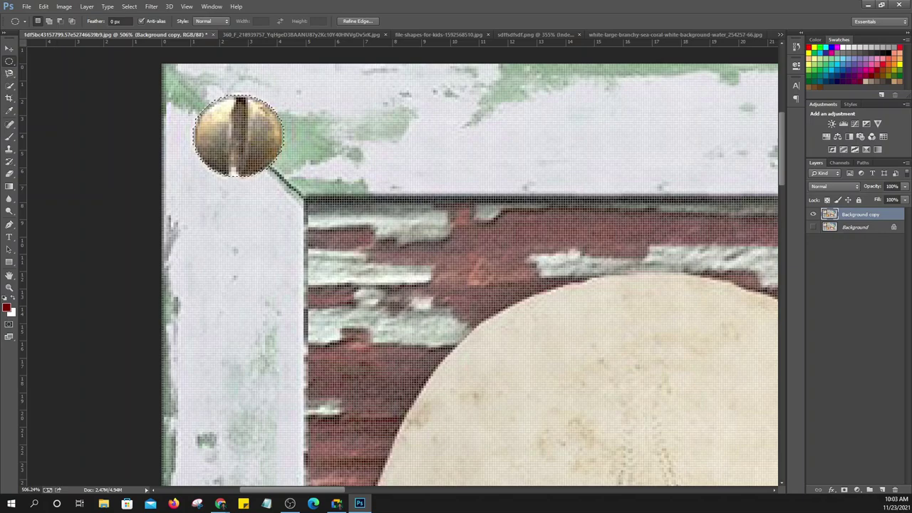
right_click(10, 61)
left_click(10, 86)
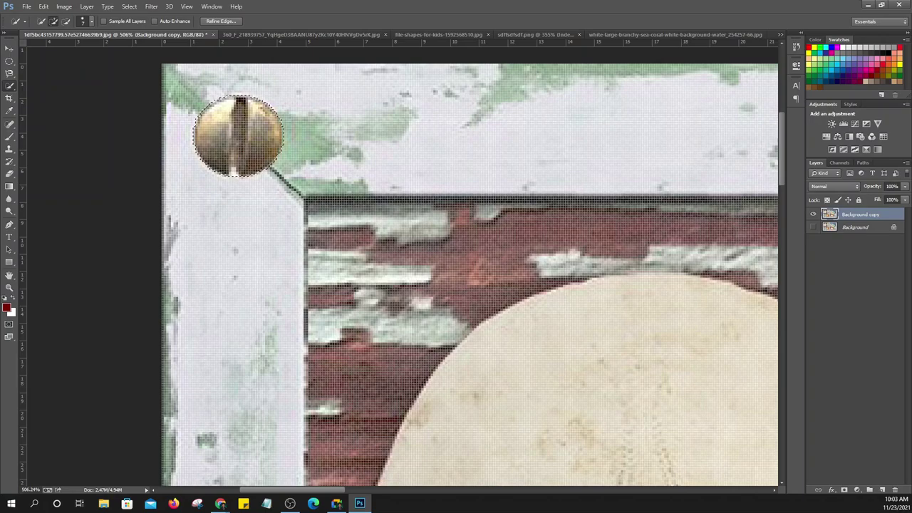
left_click(91, 20)
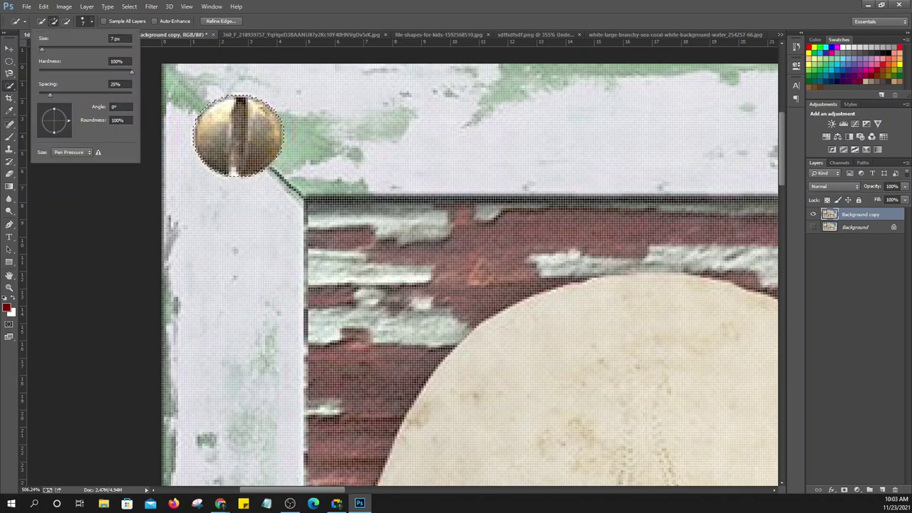
left_click(119, 39)
type("5")
key("Return")
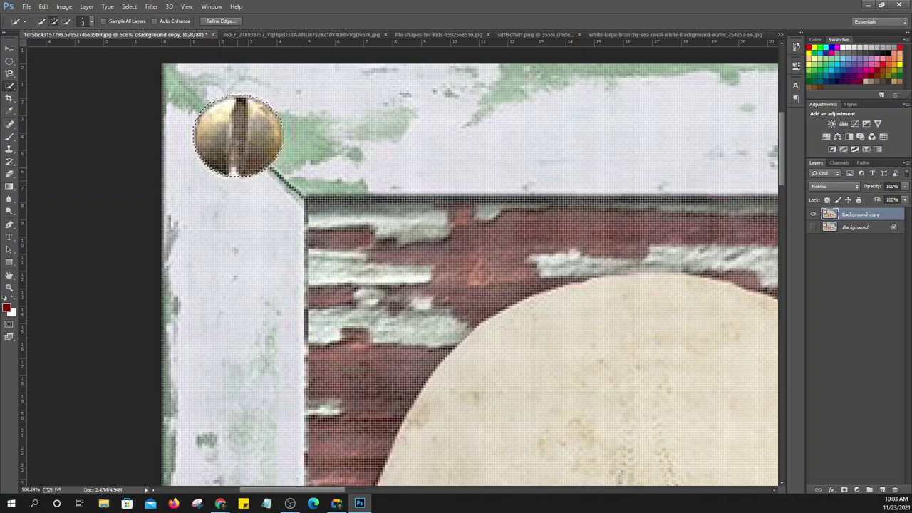
key("alt")
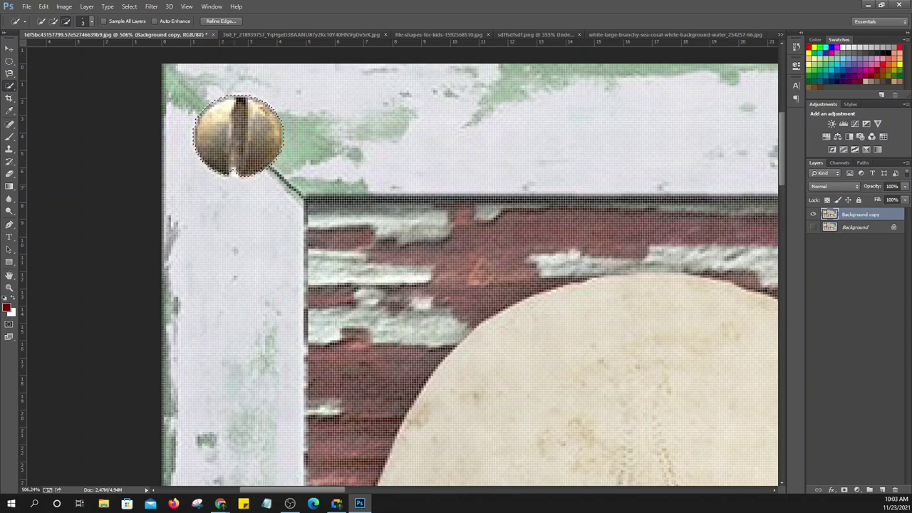
key("alt")
key("ctrl+0")
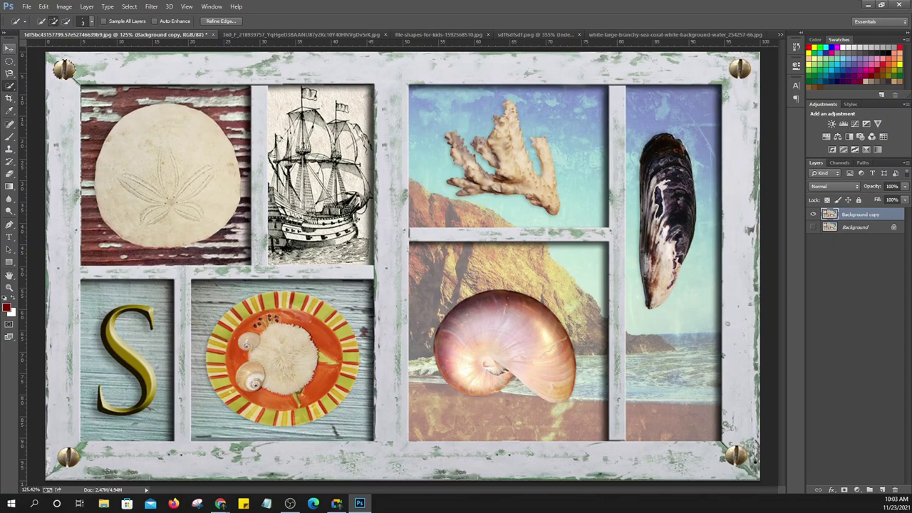
With the Move tool, place copies of the brass screw along the top frame rail
left_click(9, 47)
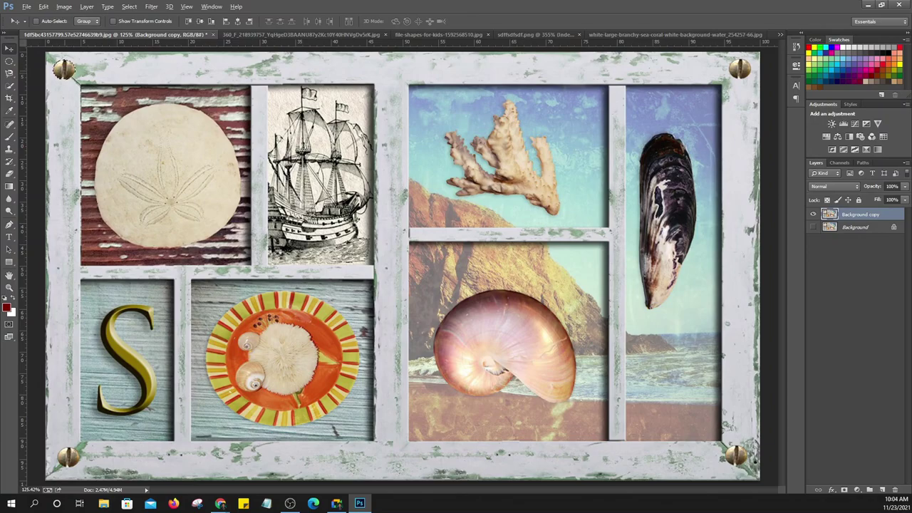
left_click_drag(63, 69, 189, 70)
left_click_drag(189, 70, 330, 69)
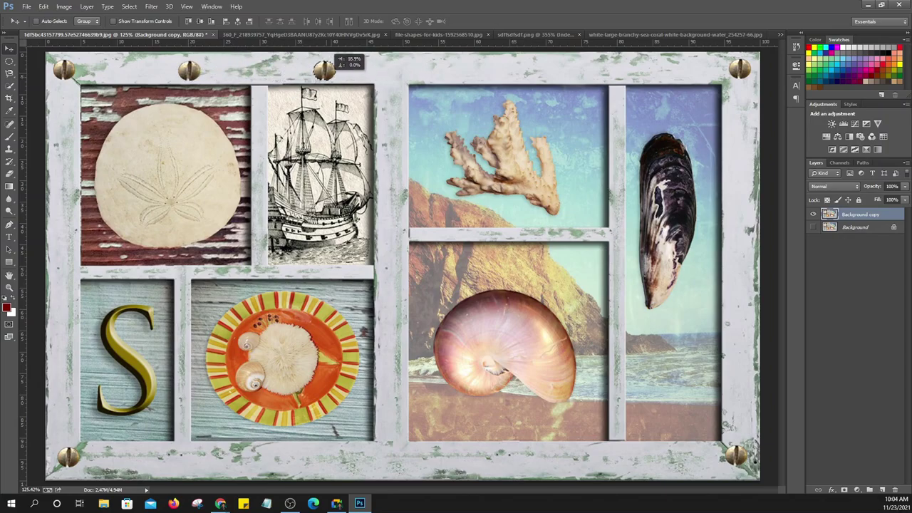
left_click_drag(329, 69, 330, 70)
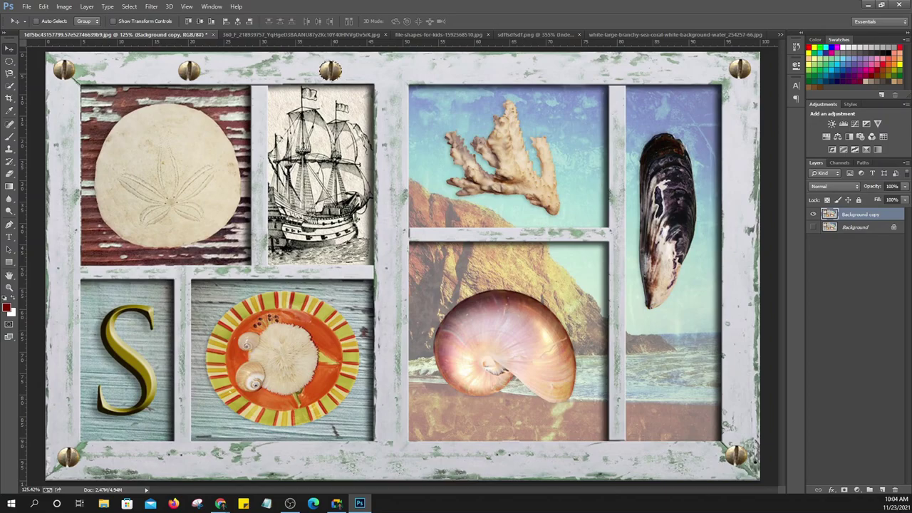
left_click_drag(331, 70, 594, 69)
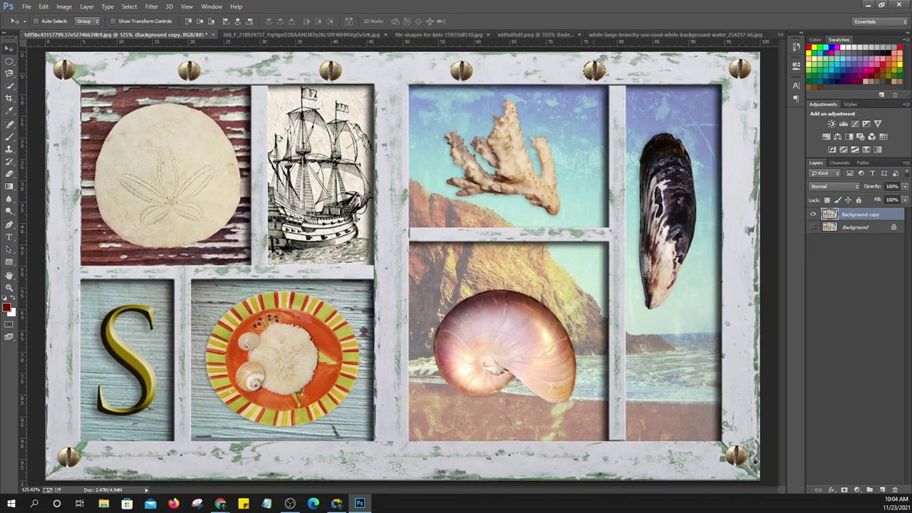
Add screw copies down the right rail and along the bottom and left edges, then deselect
left_click_drag(594, 69, 741, 194)
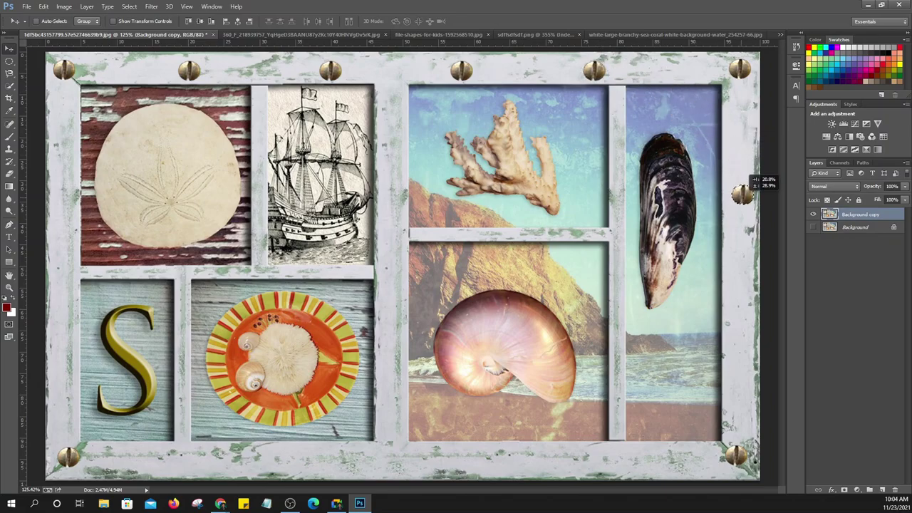
mouse_move(741, 194)
left_mouse_down()
mouse_move(748, 330)
mouse_move(611, 461)
left_mouse_up()
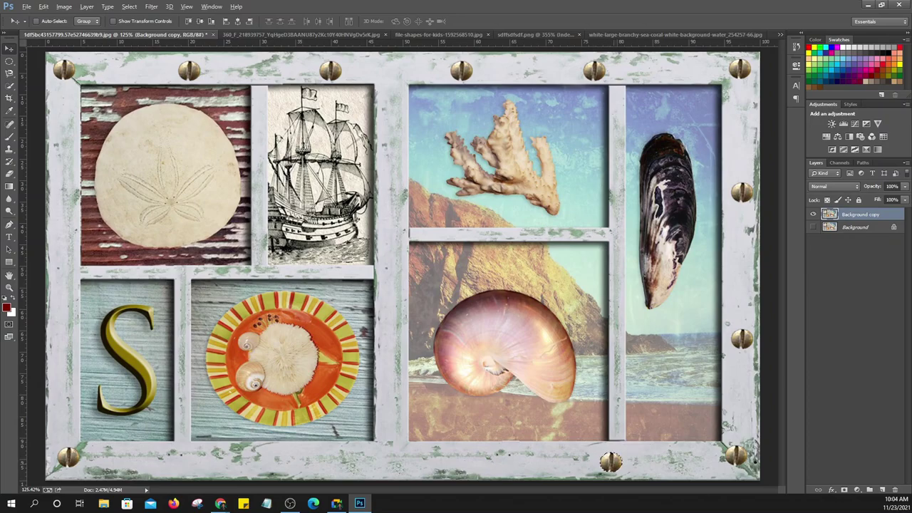
left_click_drag(611, 462, 479, 461)
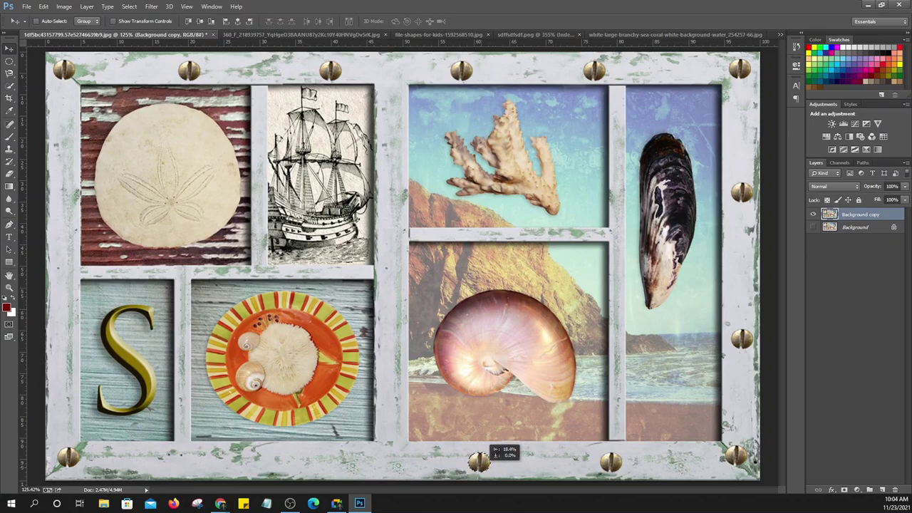
mouse_move(479, 461)
left_mouse_down()
mouse_move(213, 462)
mouse_move(68, 357)
mouse_move(62, 205)
left_mouse_up()
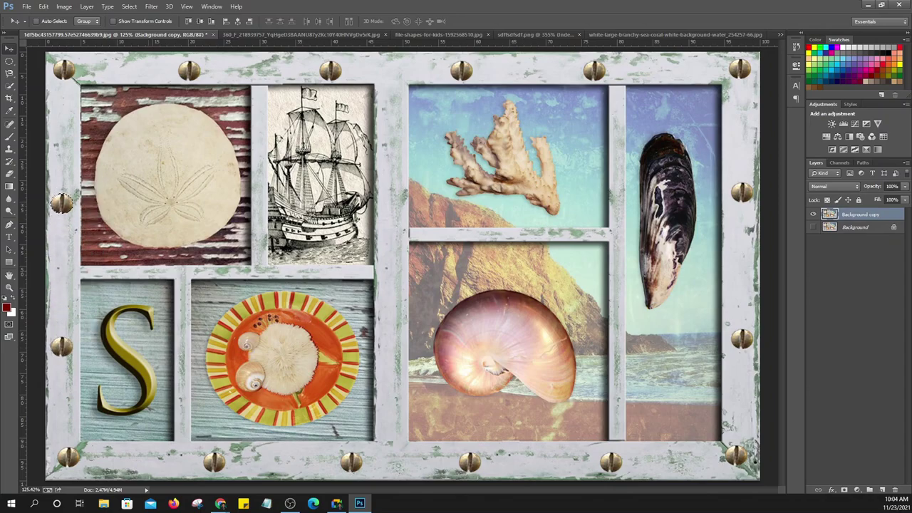
key("ctrl+d")
Zoom in and drag an Elliptical Marquee selection over the orange plate
scroll(314, 321, "up", 2)
scroll(313, 321, "up", 1)
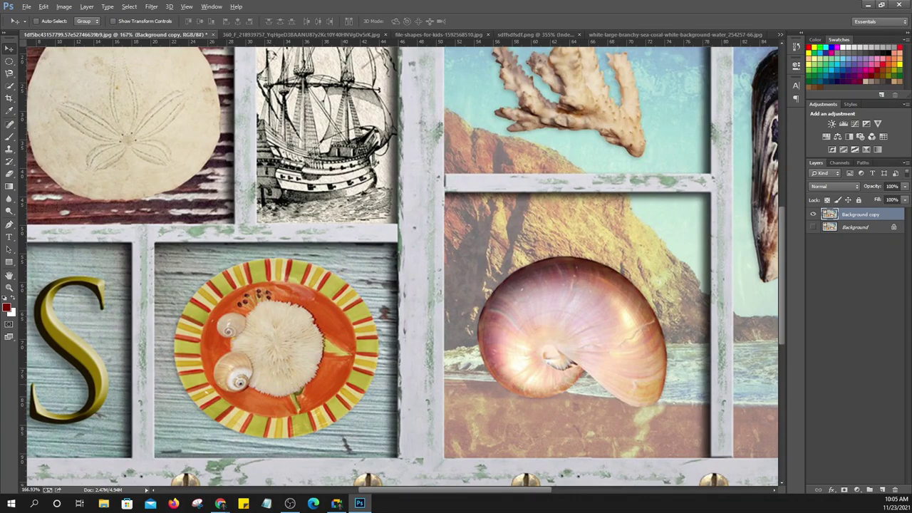
scroll(282, 377, "up", 2)
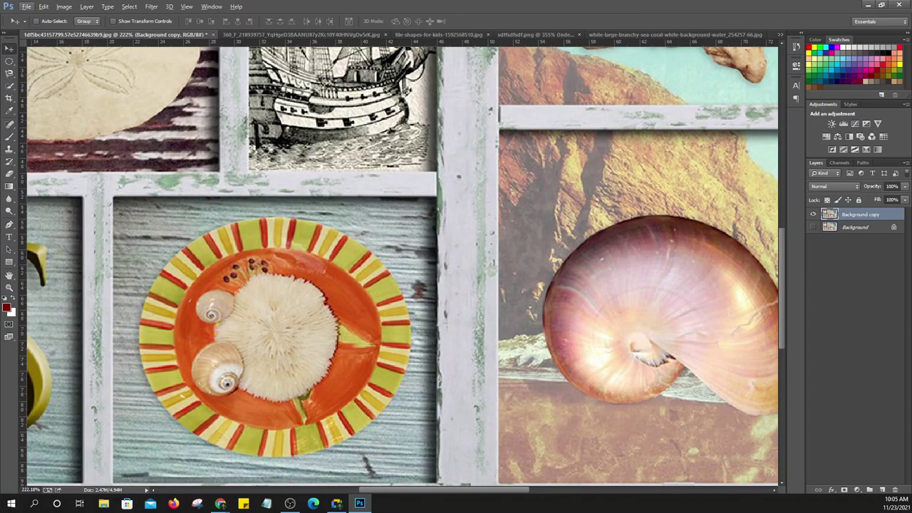
left_click(10, 61)
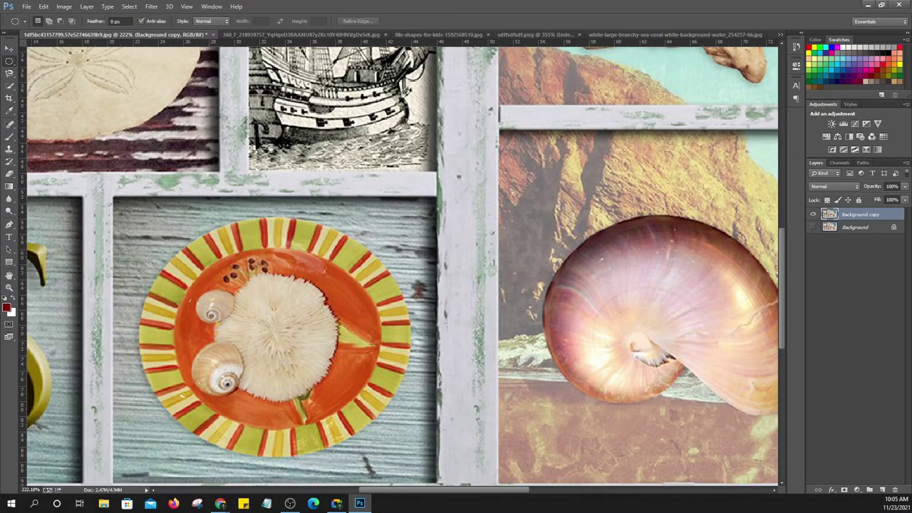
right_click(9, 62)
left_click(57, 69)
left_click_drag(256, 303, 340, 409)
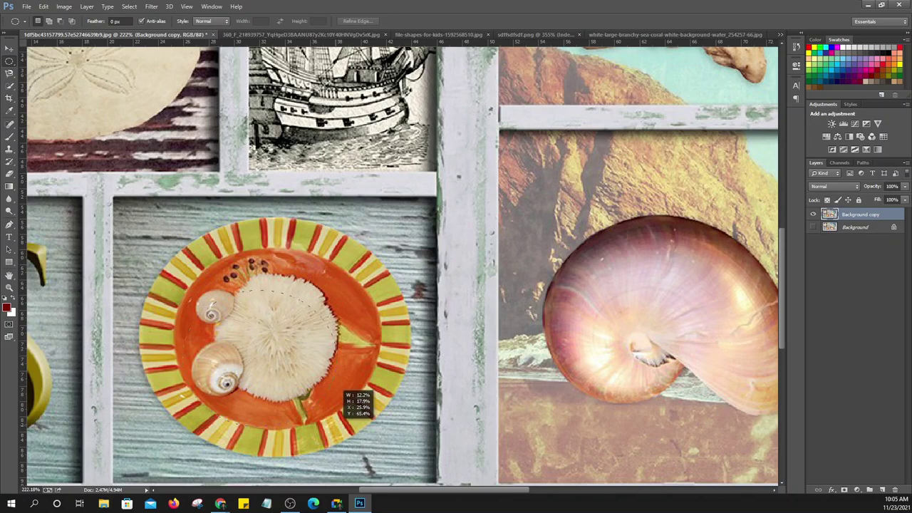
mouse_move(340, 410)
left_mouse_down()
mouse_move(337, 382)
mouse_move(372, 384)
mouse_move(345, 401)
mouse_move(344, 372)
mouse_move(363, 396)
mouse_move(381, 400)
left_mouse_up()
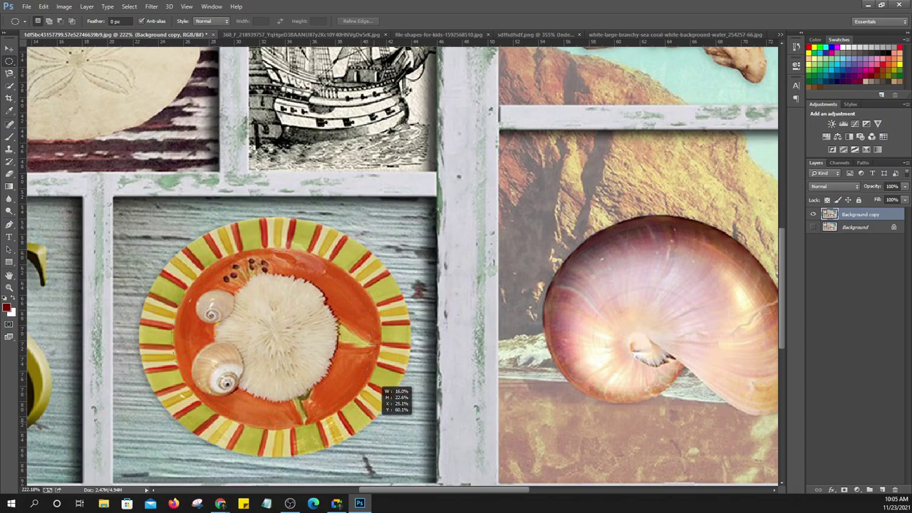
Fine-tune the ellipse to the plate's rim, then zoom out on the collage
mouse_move(381, 400)
left_mouse_down()
mouse_move(379, 385)
mouse_move(381, 398)
left_mouse_up()
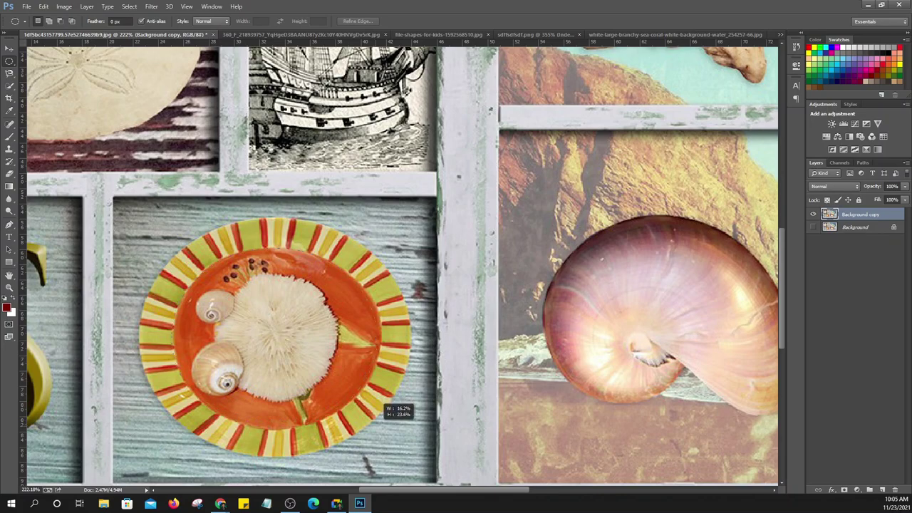
left_click_drag(382, 398, 387, 403)
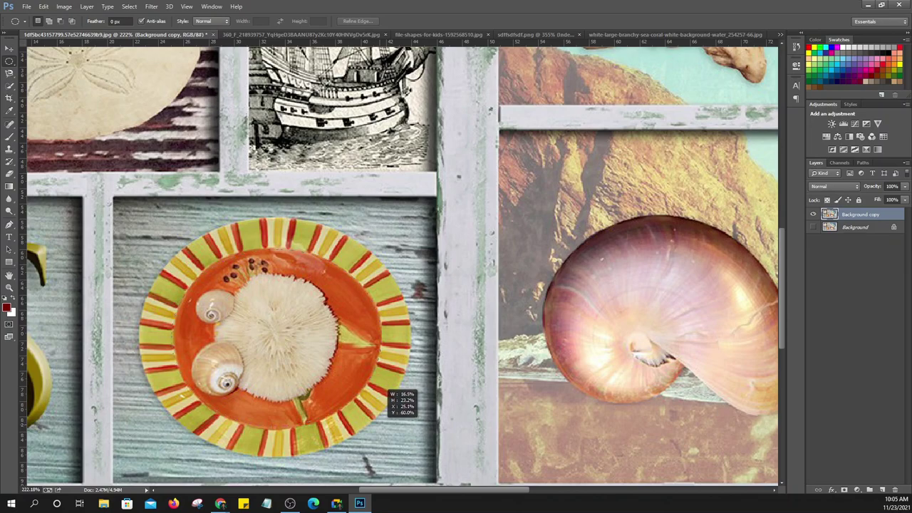
left_click_drag(388, 403, 390, 403)
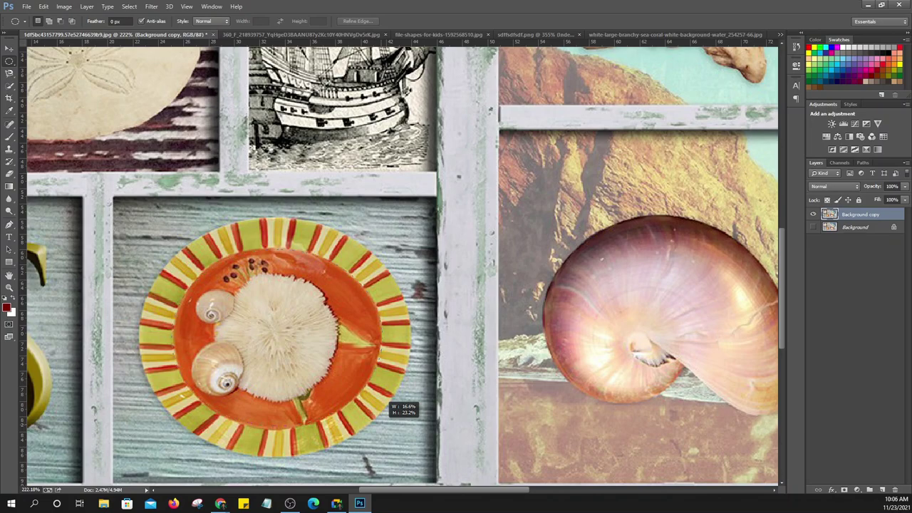
left_click_drag(389, 403, 388, 403)
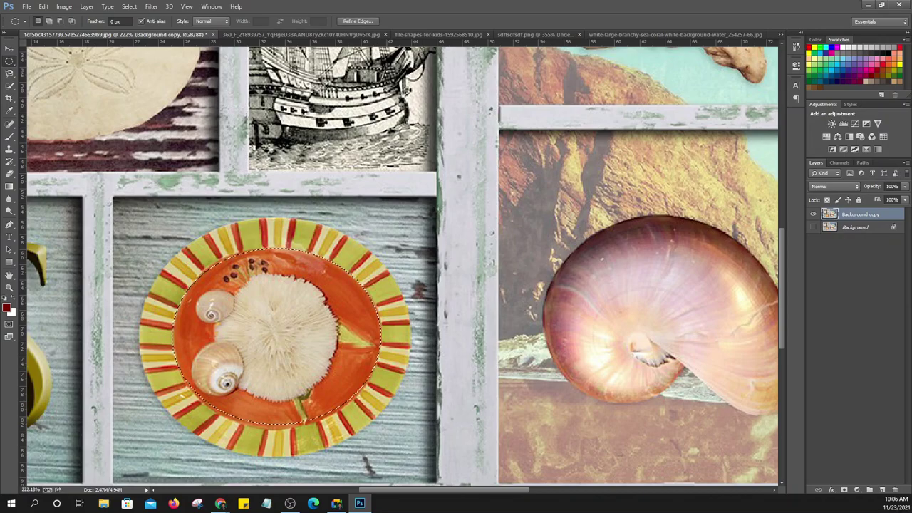
key("ctrl+0")
key("ctrl+minus")
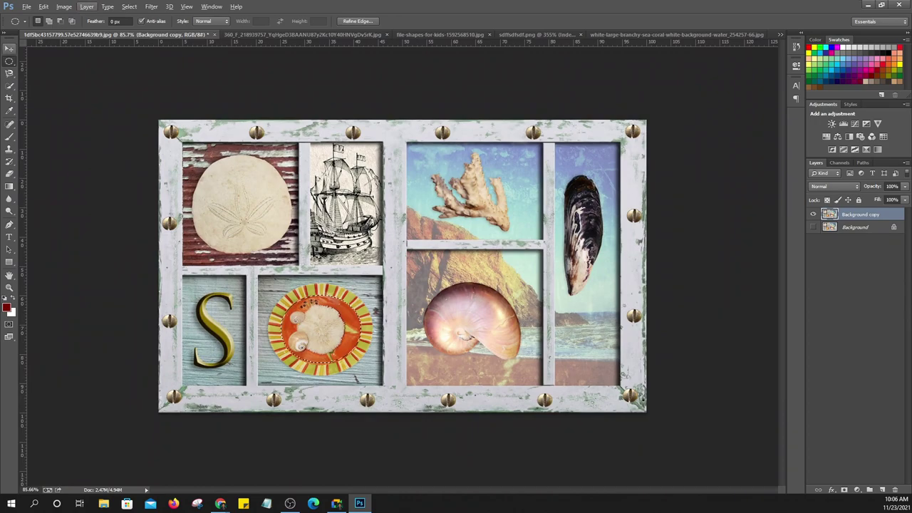
Drag plate copies into the upper-right cell, over the sand dollar and the nautilus, and elsewhere
left_click(9, 48)
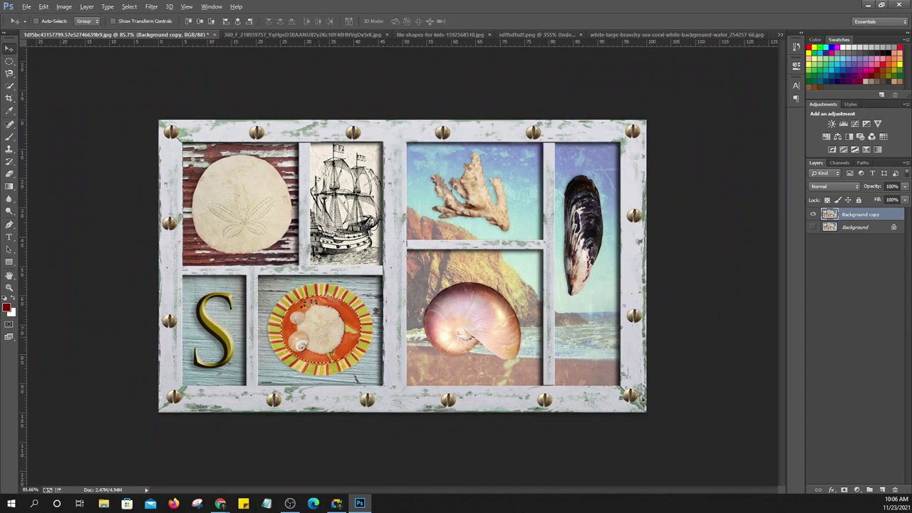
mouse_move(329, 318)
left_mouse_down()
mouse_move(498, 209)
mouse_move(480, 180)
left_mouse_up()
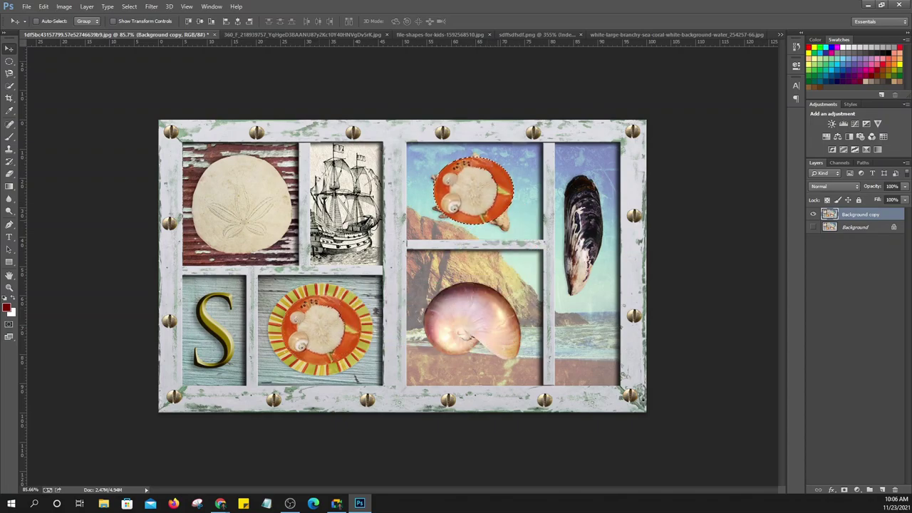
mouse_move(481, 180)
left_mouse_down()
mouse_move(261, 204)
mouse_move(260, 189)
left_mouse_up()
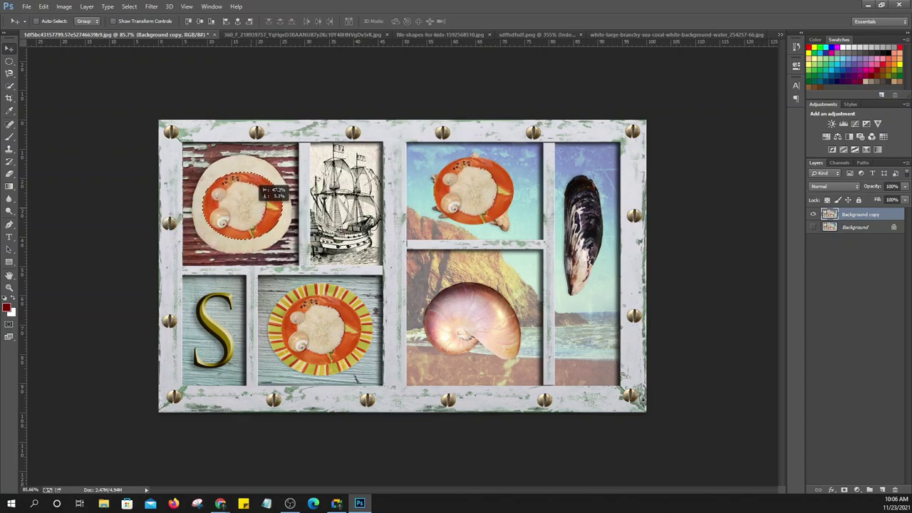
mouse_move(262, 189)
left_mouse_down()
mouse_move(484, 292)
mouse_move(377, 178)
mouse_move(584, 244)
mouse_move(399, 235)
mouse_move(240, 269)
left_mouse_up()
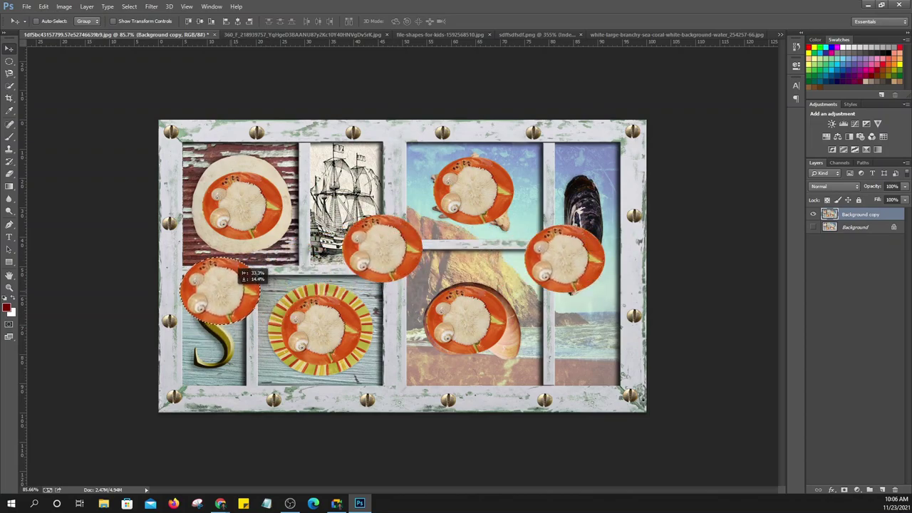
mouse_move(241, 272)
left_mouse_down()
mouse_move(361, 153)
mouse_move(312, 283)
mouse_move(384, 328)
mouse_move(581, 329)
mouse_move(487, 239)
mouse_move(256, 341)
mouse_move(575, 163)
mouse_move(329, 208)
left_mouse_up()
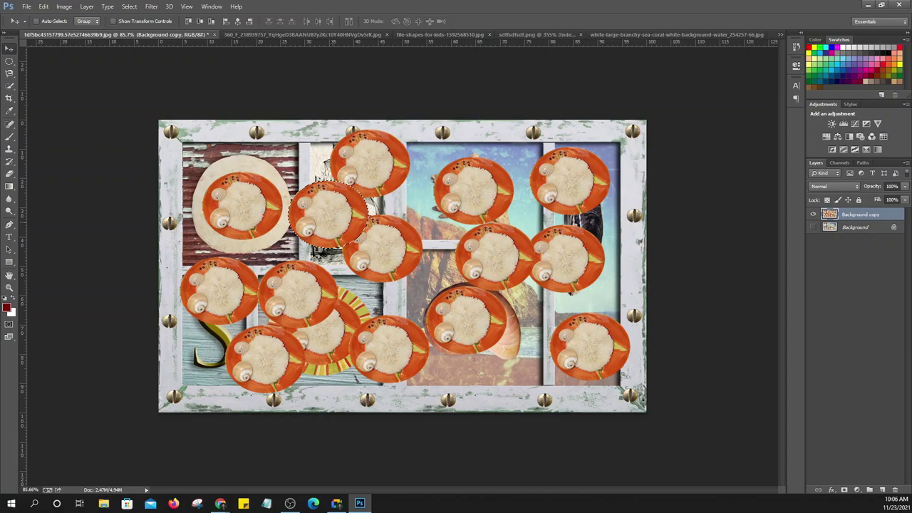
Deselect the plate copies, drag once more on the collage, and check the History panel
key("ctrl+d")
left_click_drag(422, 184, 424, 246)
left_click(796, 46)
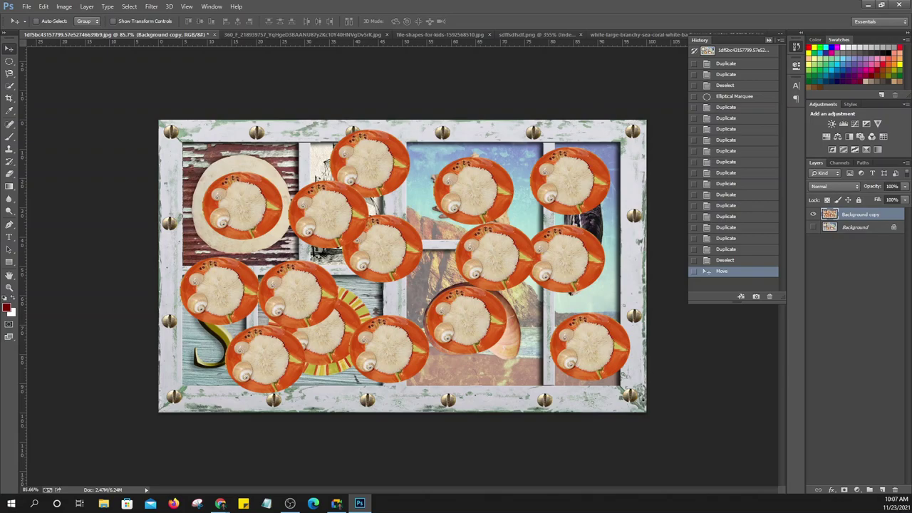
left_click(769, 39)
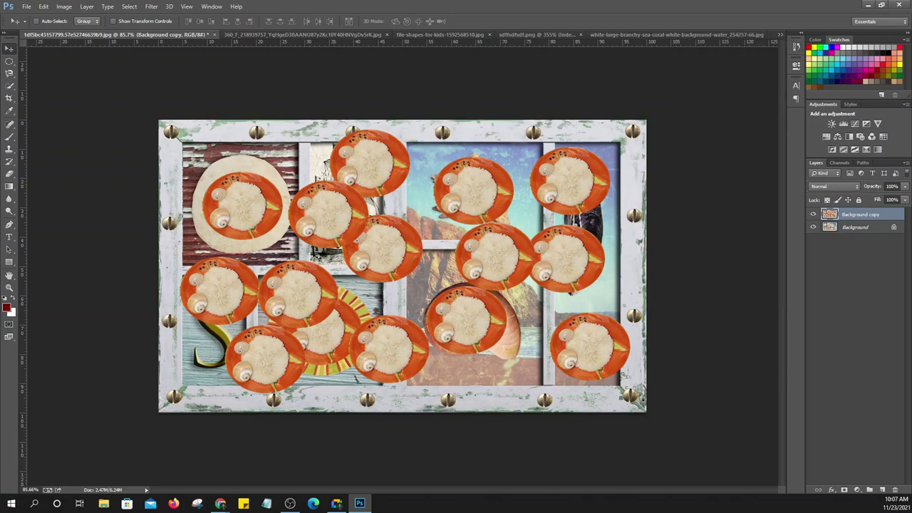
Delete the Background copy layer and duplicate the Background layer as a fresh copy
left_click_drag(859, 214, 894, 489)
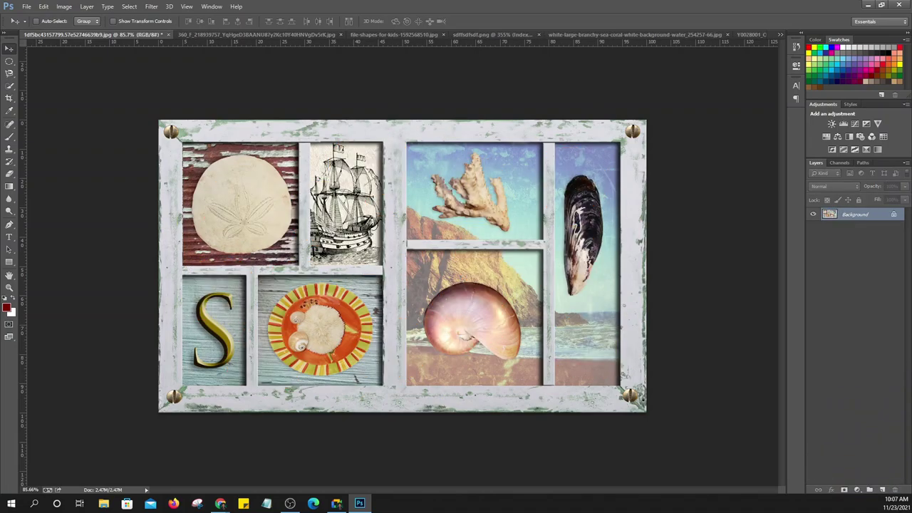
right_click(812, 213)
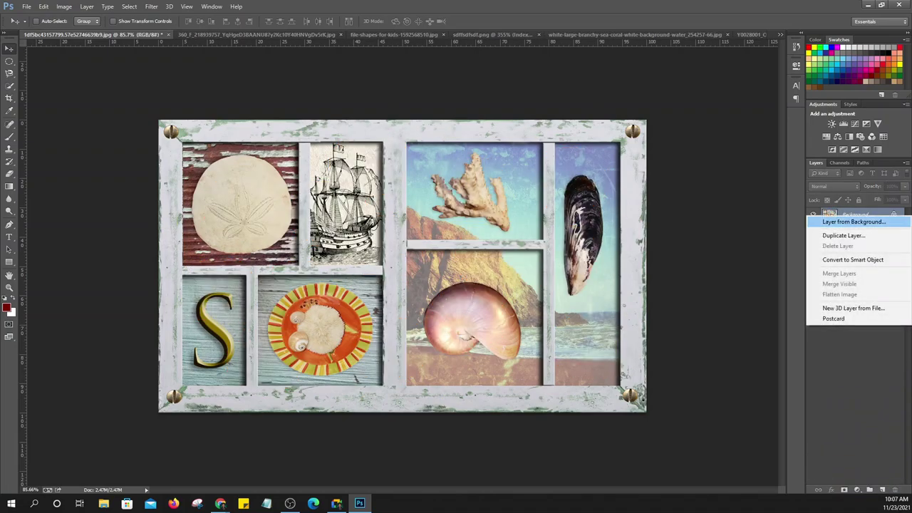
left_click(841, 235)
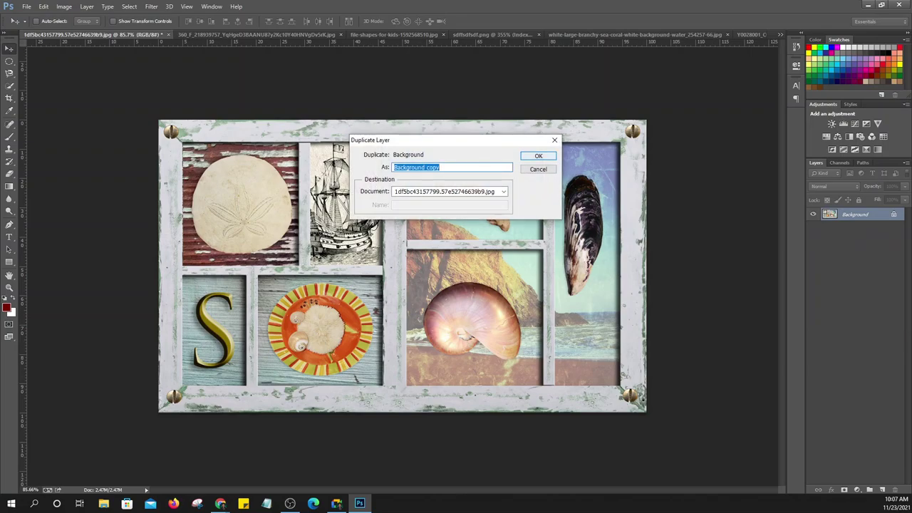
left_click(537, 155)
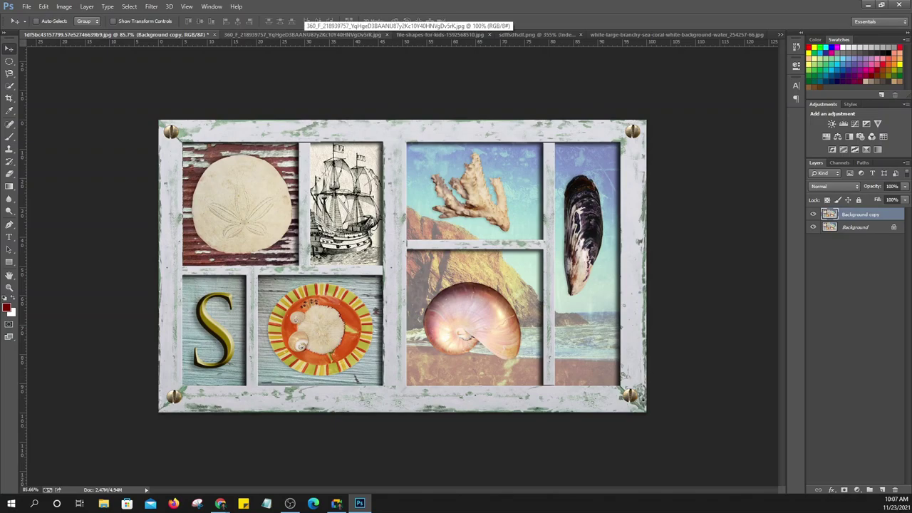
Switch through the open documents to the Y0028001 side-profile bun portrait and zoom in slightly
left_click(306, 34)
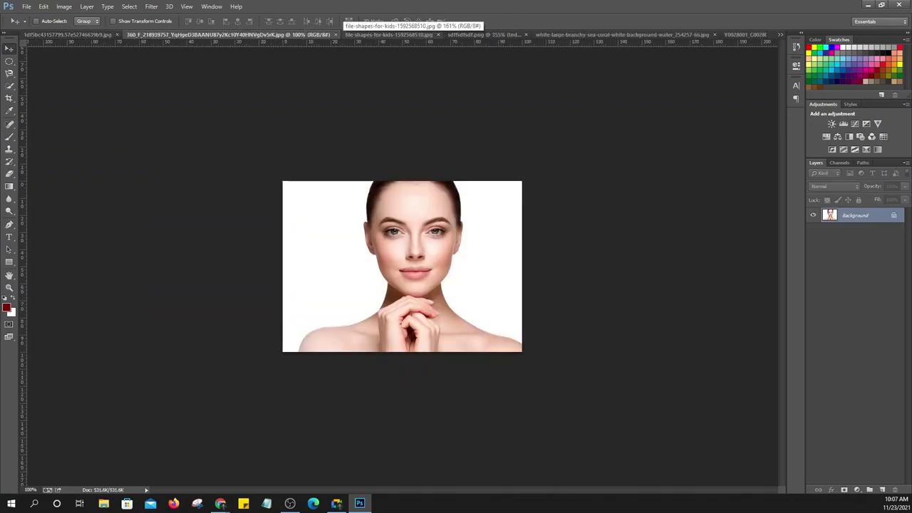
left_click(485, 34)
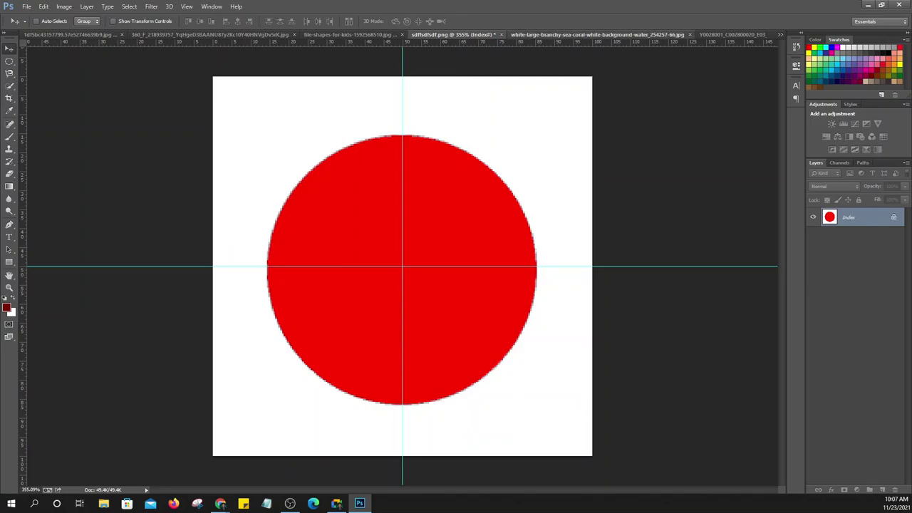
left_click(597, 34)
left_click(780, 34)
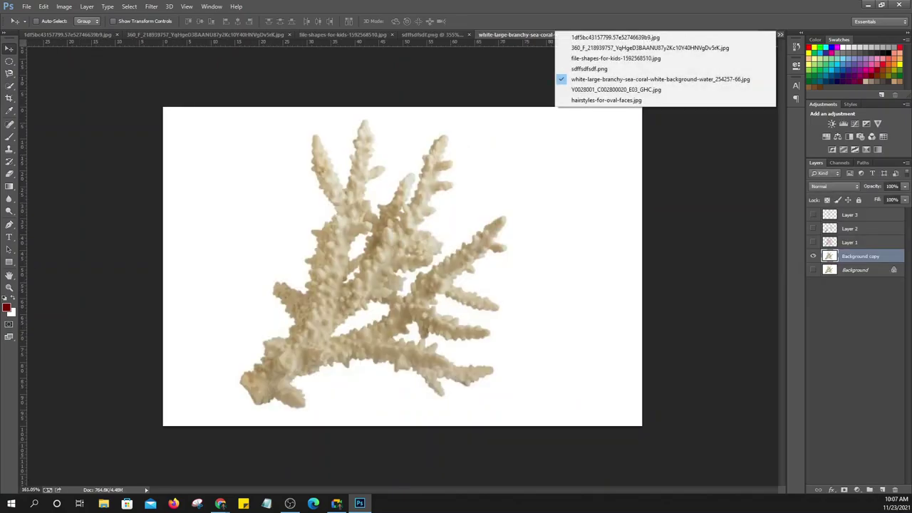
left_click(627, 80)
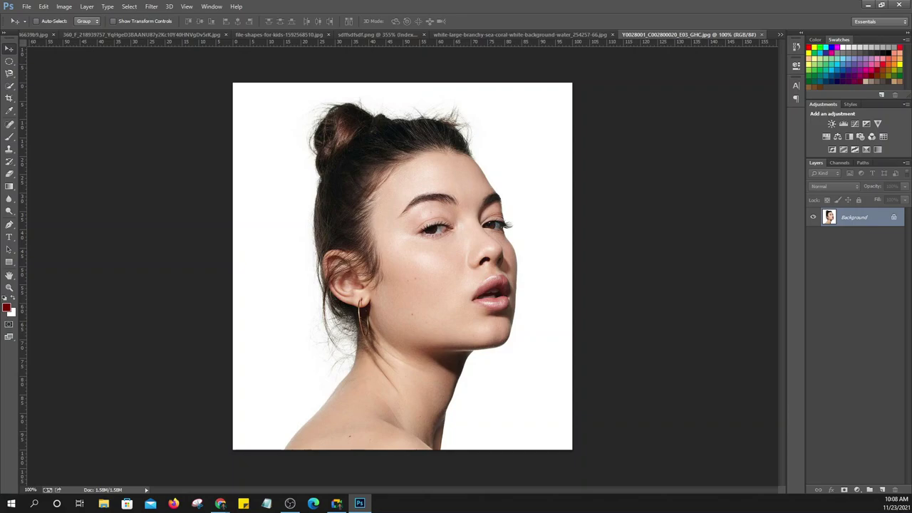
scroll(403, 266, "up", 1)
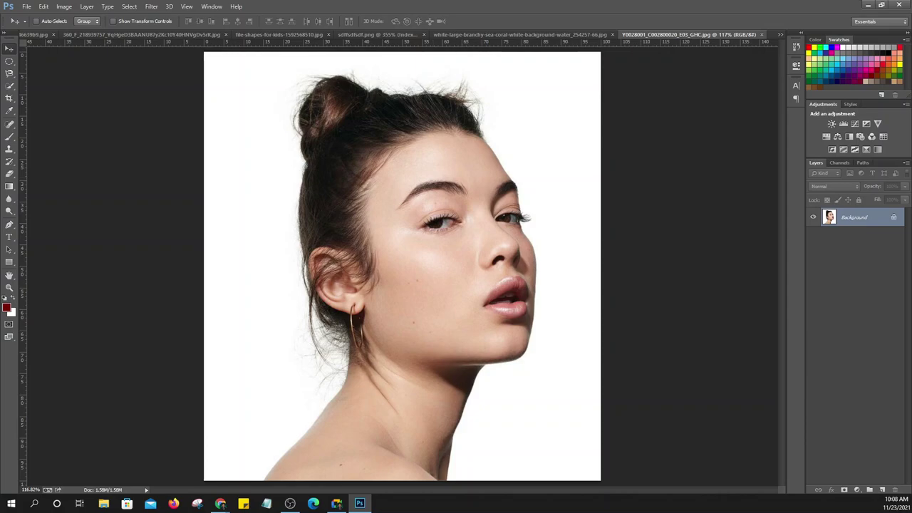
Duplicate the Background layer as Background copy and hide the original Background layer
left_click_drag(855, 218, 882, 489)
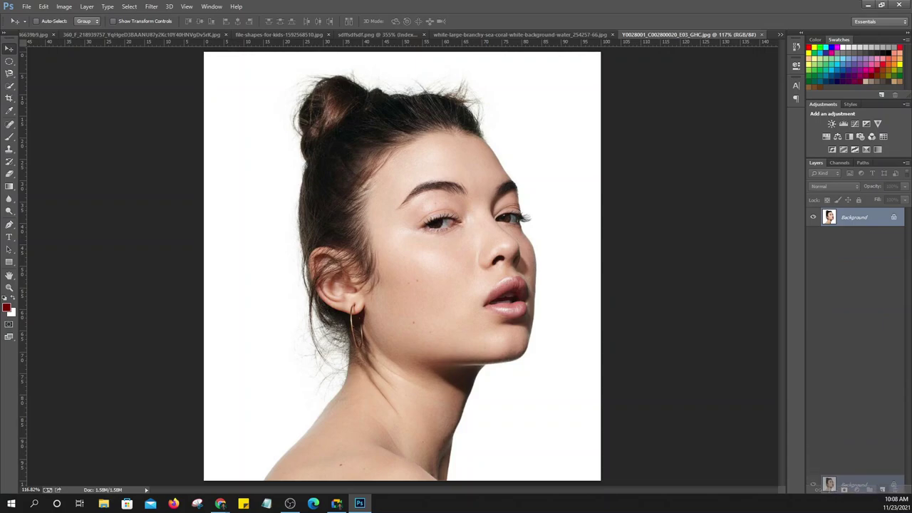
left_click(812, 235)
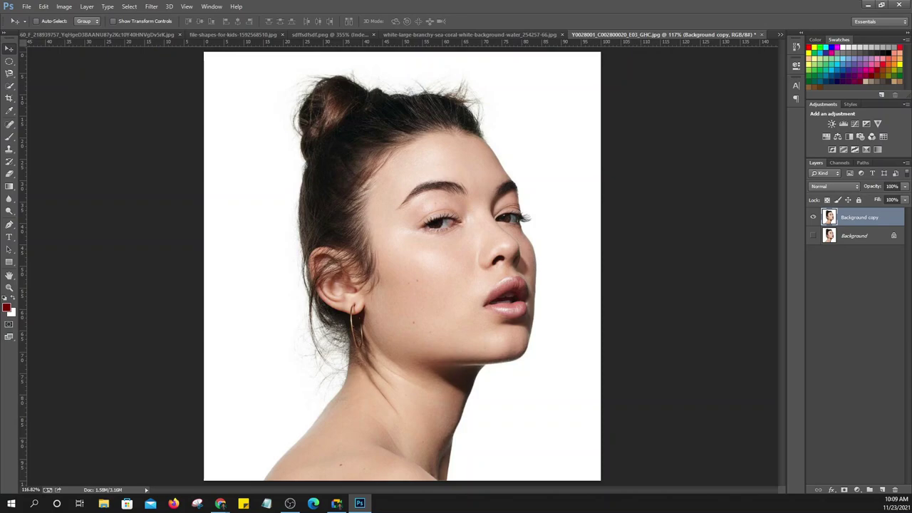
left_click(9, 72)
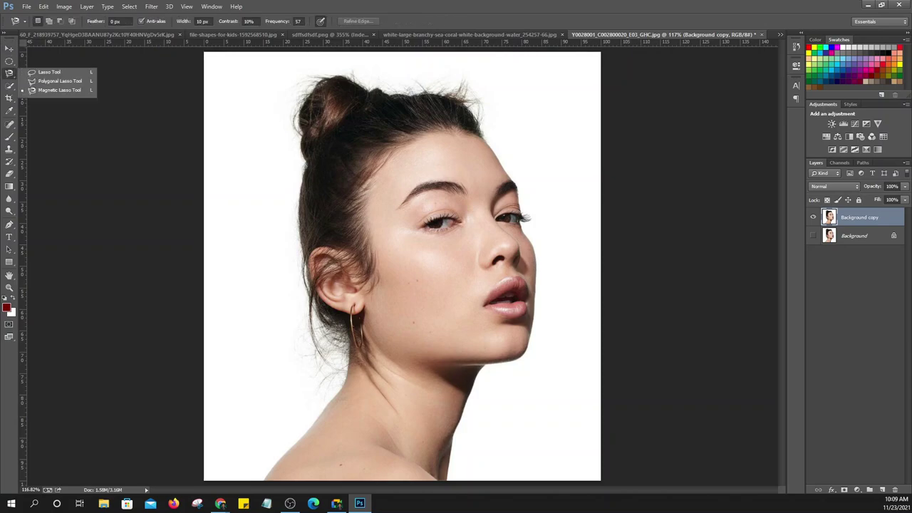
left_click(9, 60)
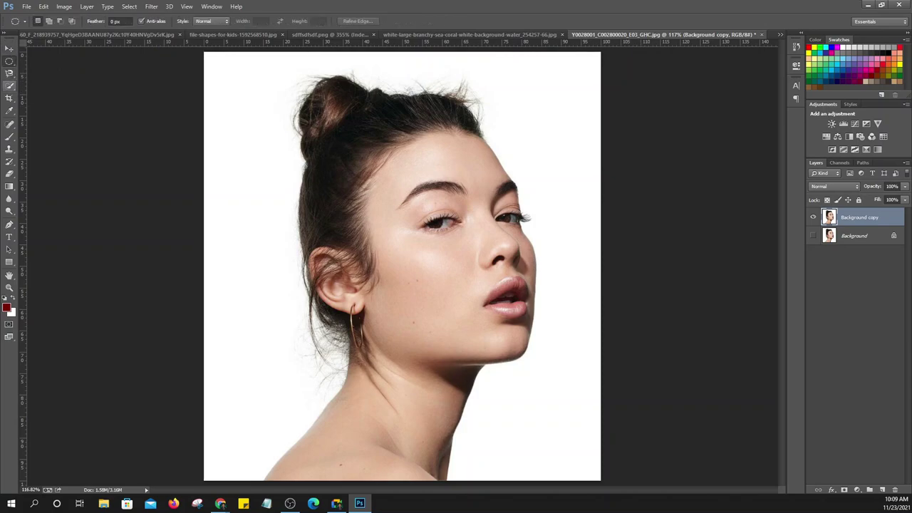
left_click(9, 86)
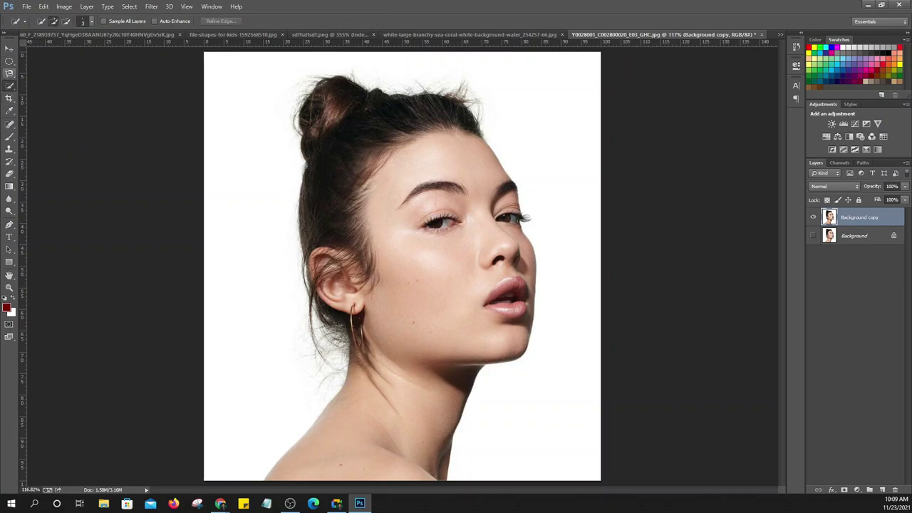
left_click(10, 48)
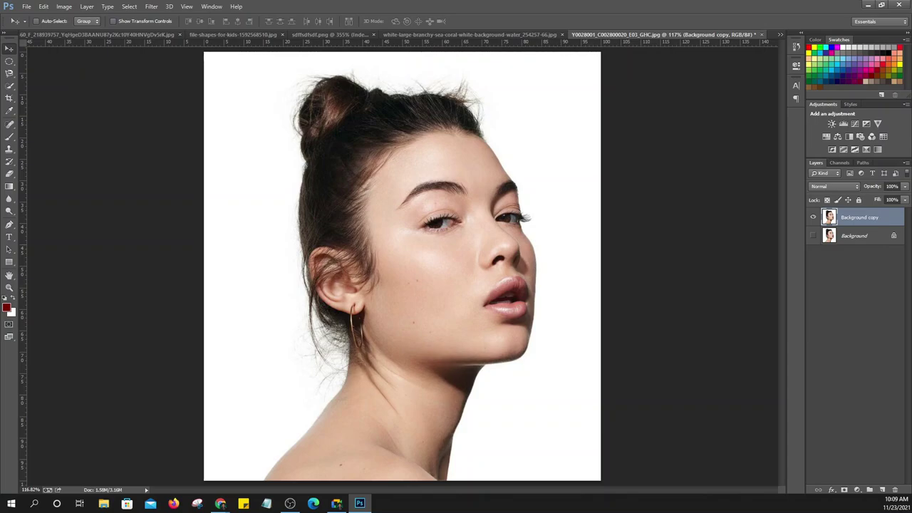
Browse the selection tool flyouts and pick the Magic Wand at tolerance 32, contiguous
left_click(9, 73)
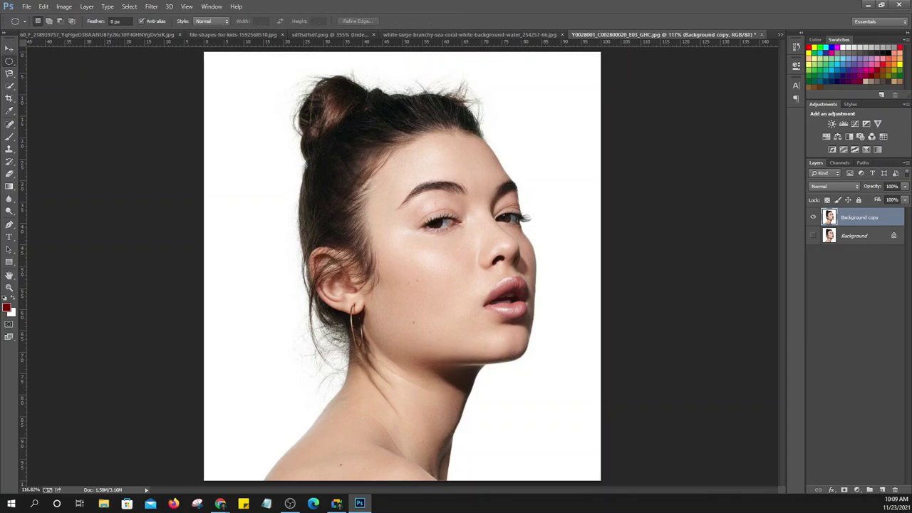
right_click(10, 73)
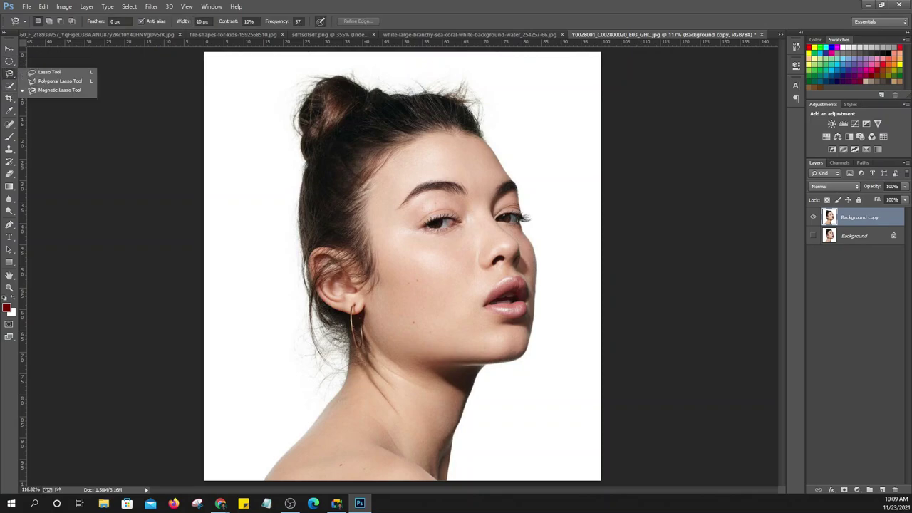
key("Escape")
left_click(9, 86)
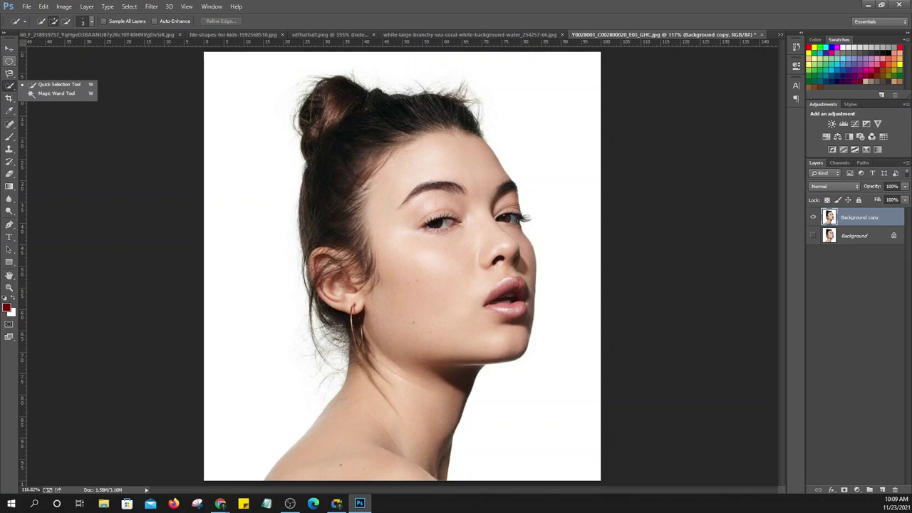
left_click(9, 73)
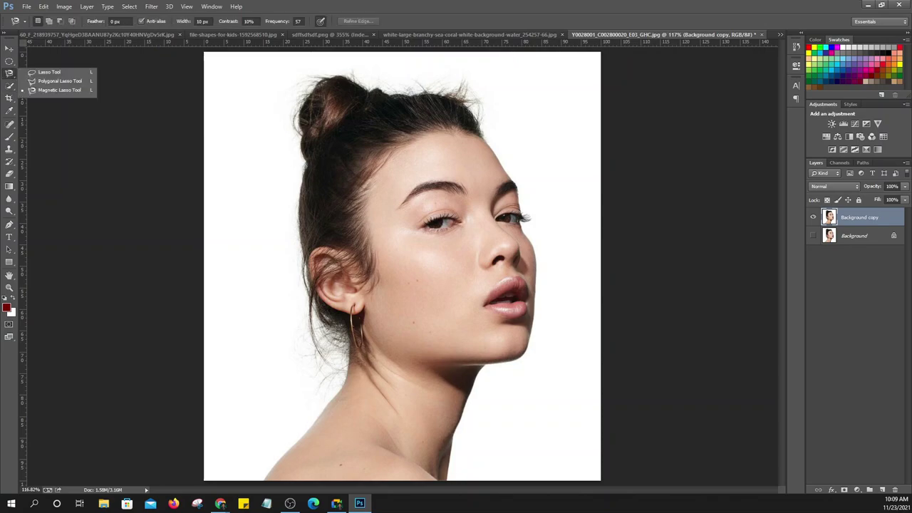
left_click(9, 61)
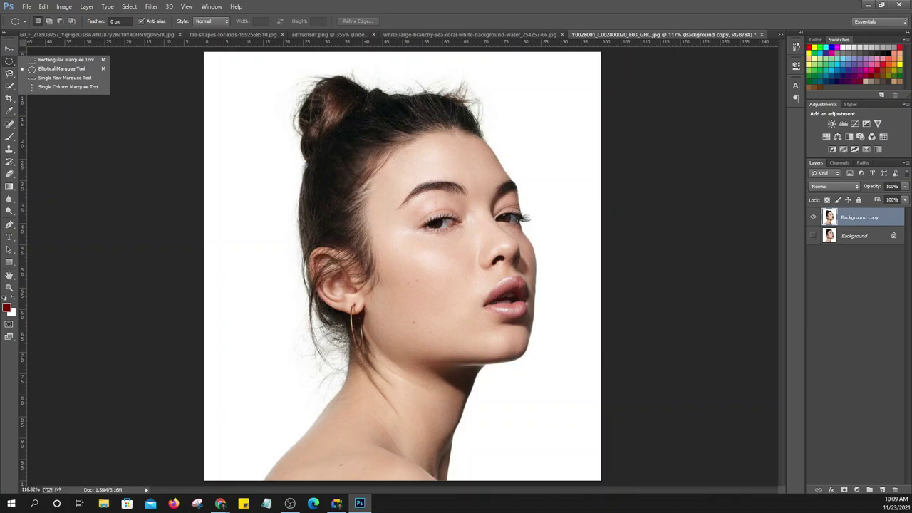
left_click(9, 86)
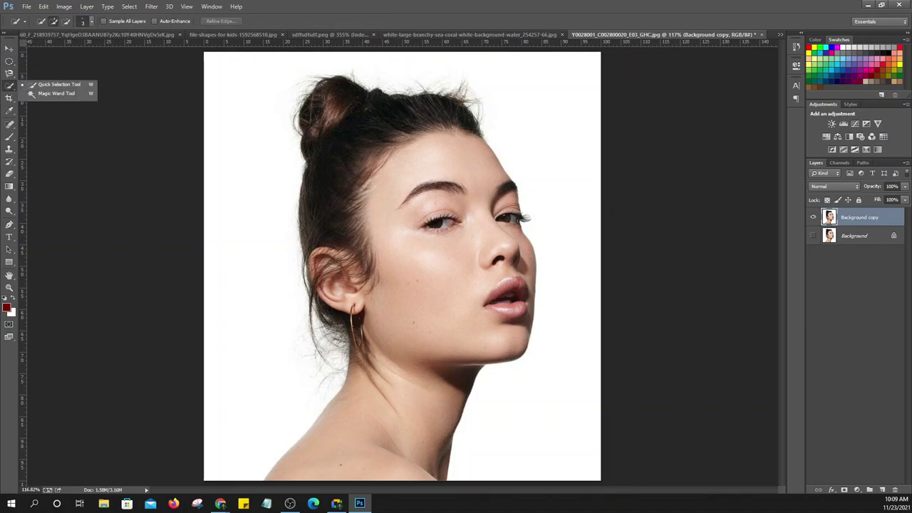
left_click(9, 72)
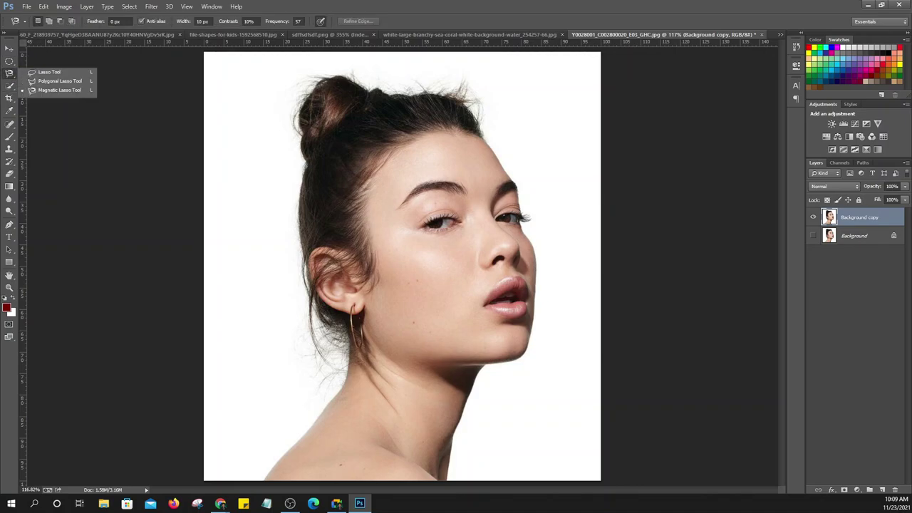
left_click(9, 61)
key("v")
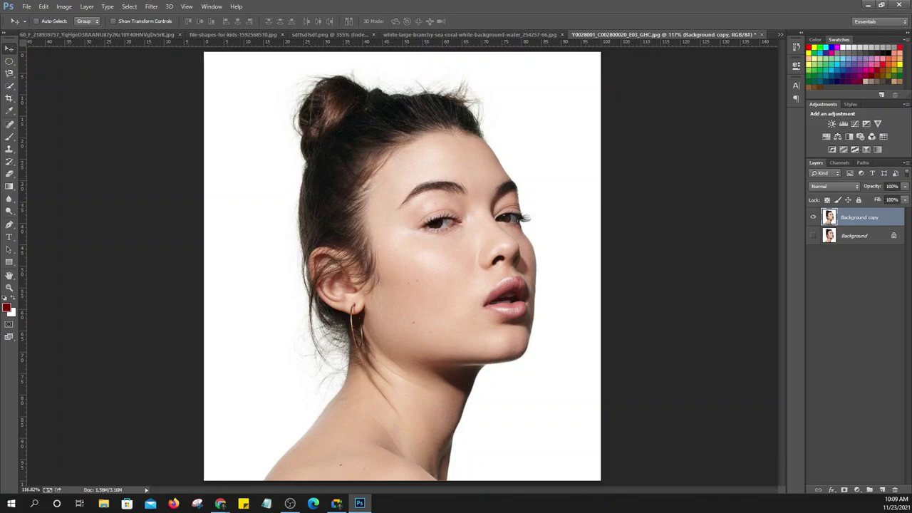
right_click(9, 85)
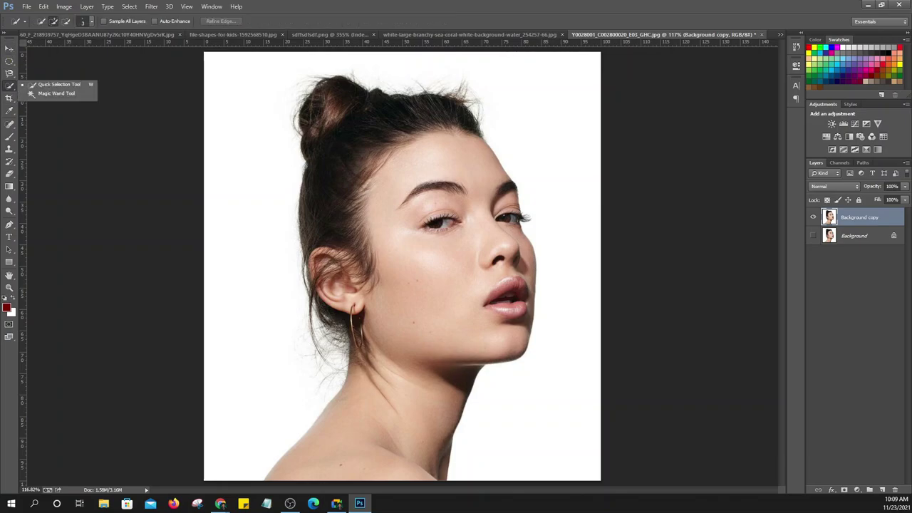
left_click(42, 94)
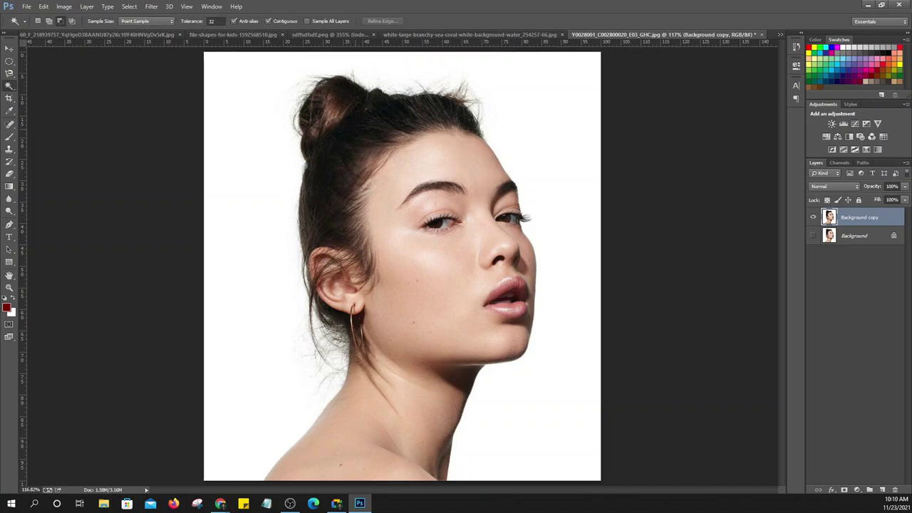
key("ctrl+a")
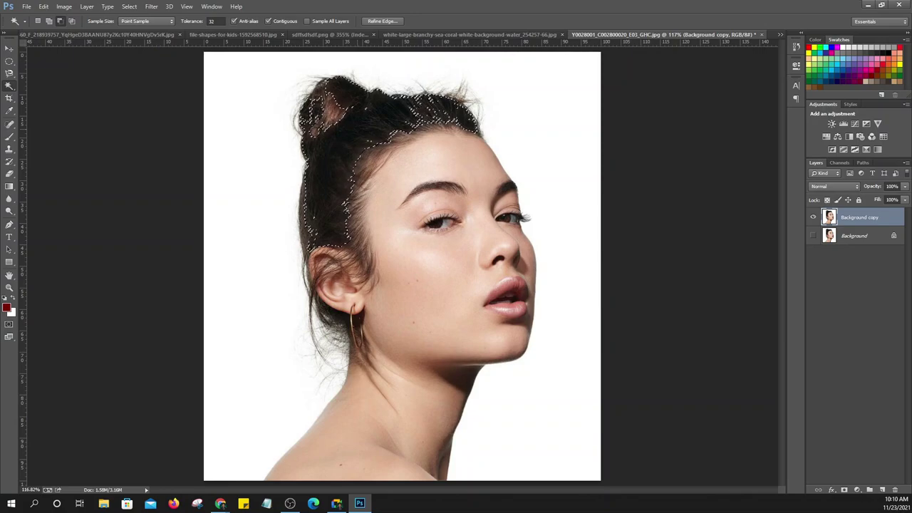
key("ctrl+d")
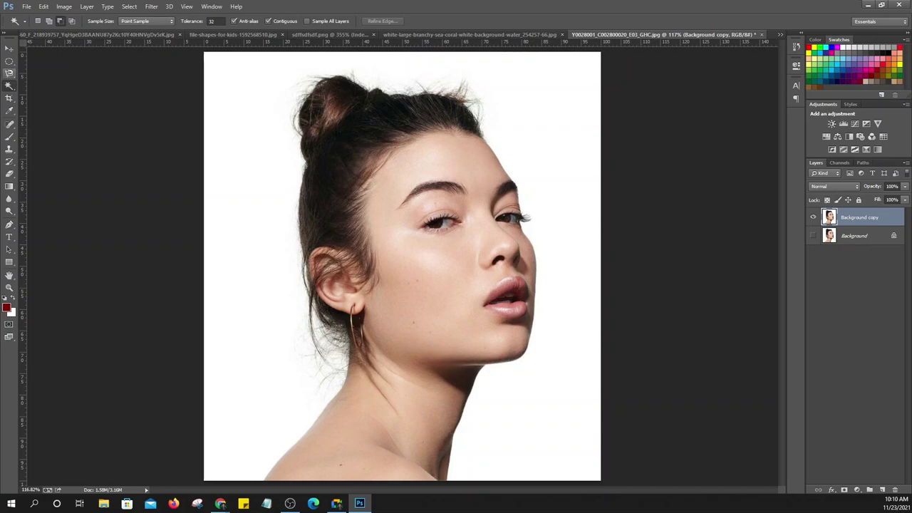
left_click(9, 73)
left_click(48, 72)
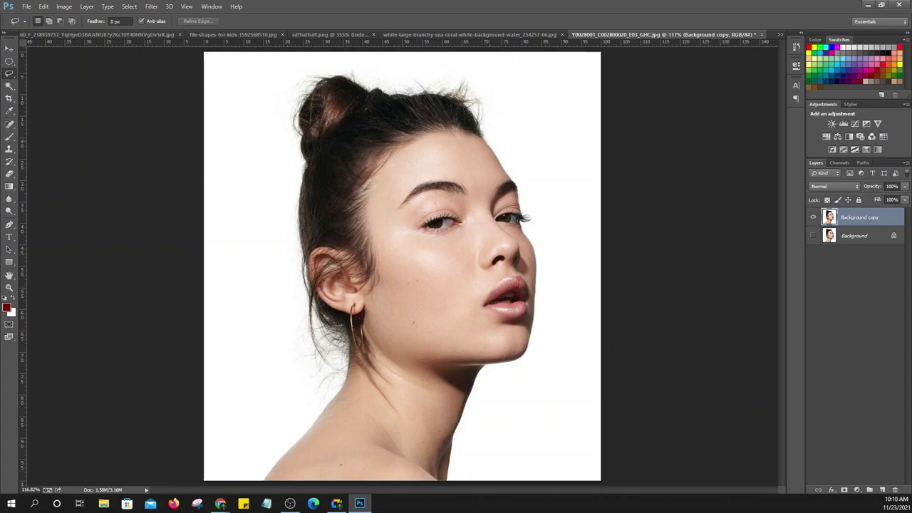
Lasso the hair from the bun down past the ear and earring, then add empty Layer 1
left_click_drag(488, 140, 440, 138)
left_click_drag(387, 165, 371, 226)
left_click_drag(377, 288, 326, 300)
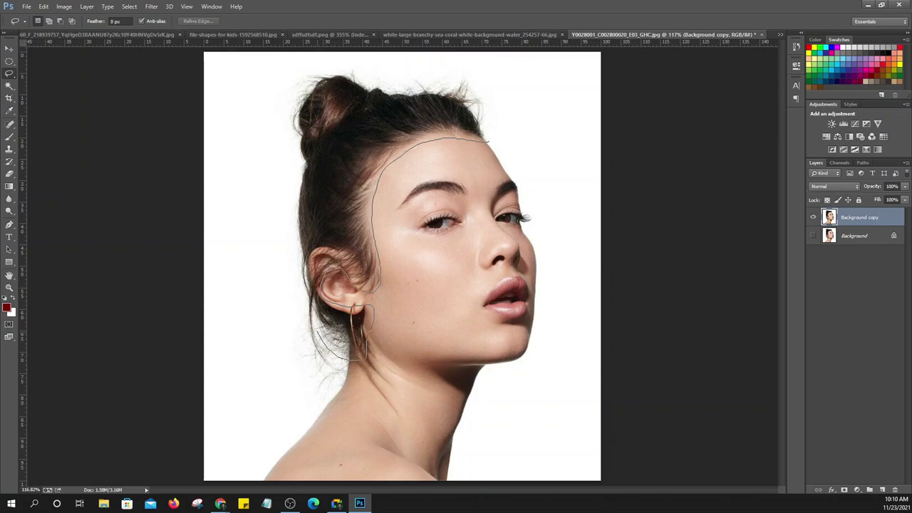
left_click_drag(317, 320, 312, 331)
left_click_drag(296, 246, 297, 194)
left_click_drag(312, 77, 360, 77)
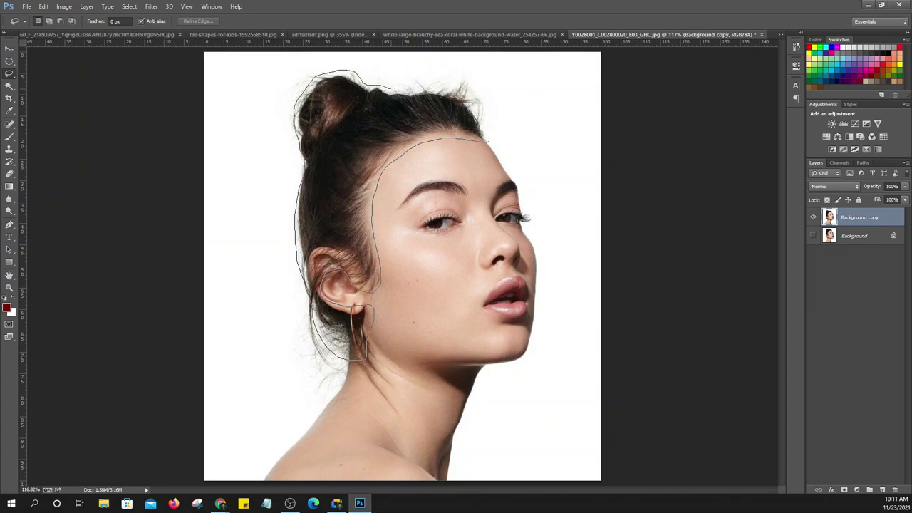
left_click_drag(438, 87, 473, 105)
left_click_drag(363, 358, 353, 359)
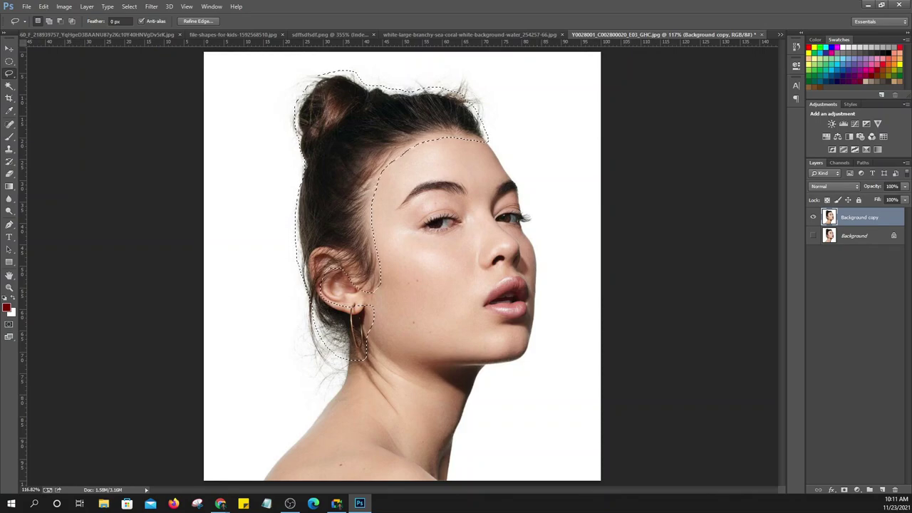
left_click(881, 489)
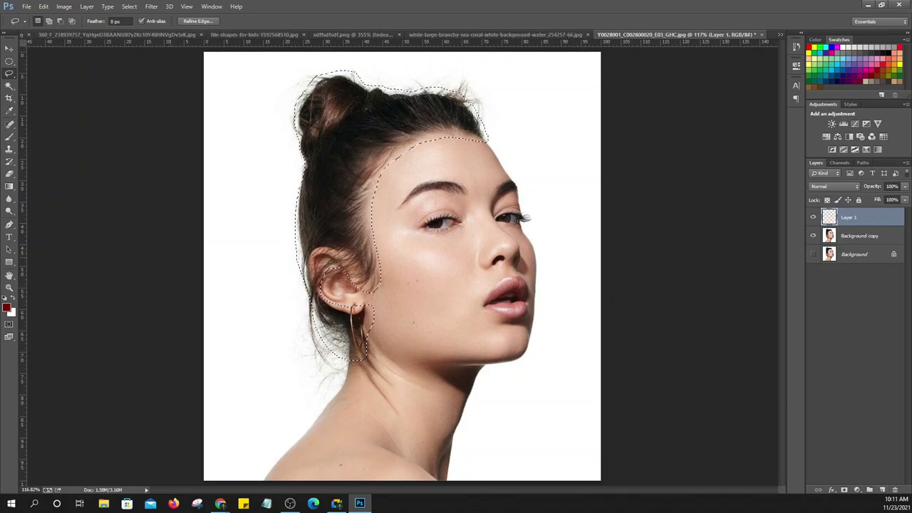
Brush pink over the top of the hair, lowering the brush opacity to 12%
key("b")
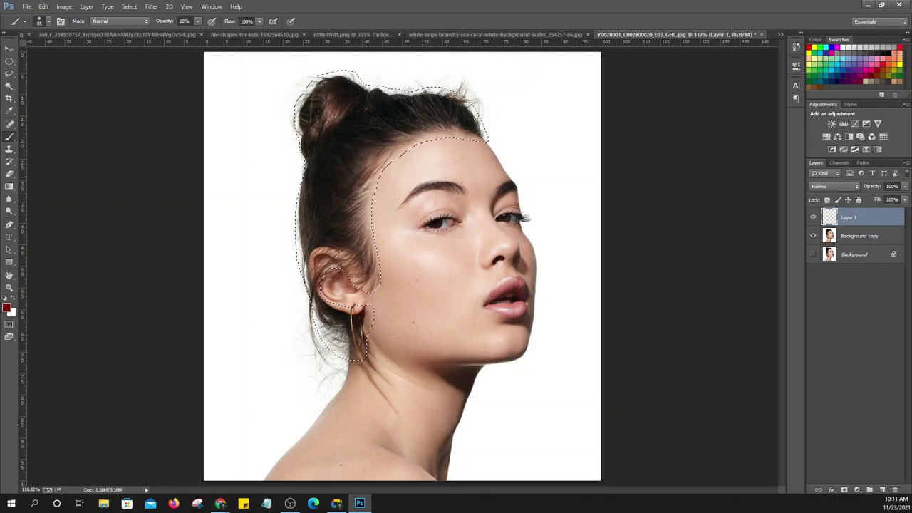
left_click(505, 300, "alt")
mouse_move(388, 114)
left_mouse_down()
mouse_move(470, 112)
mouse_move(363, 114)
left_mouse_up()
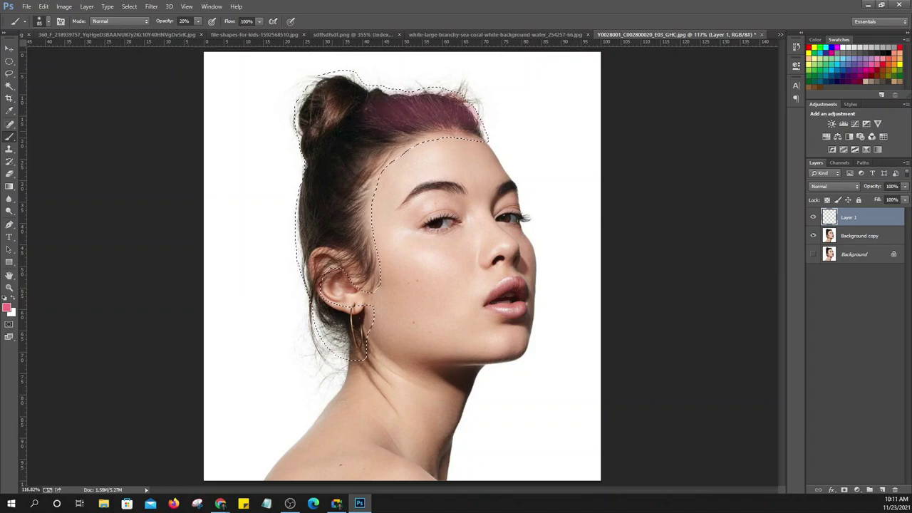
left_click_drag(456, 113, 335, 168)
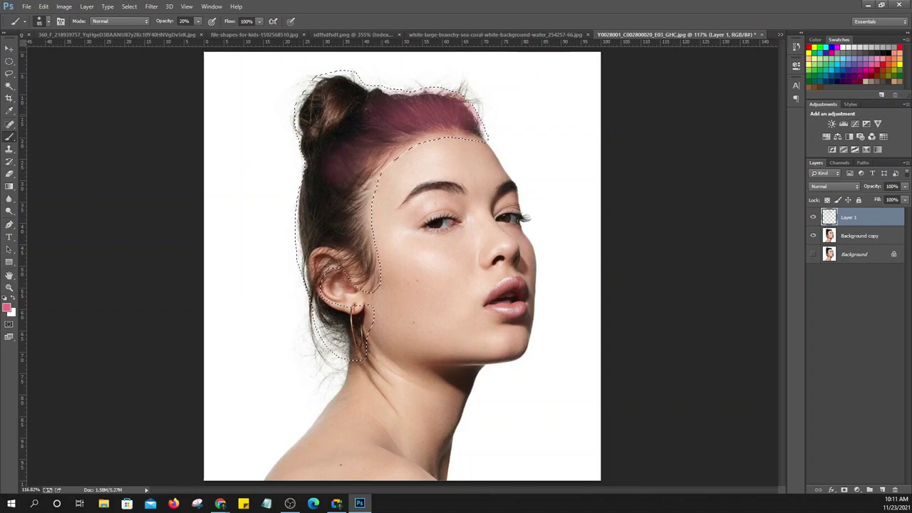
key("1")
key("2")
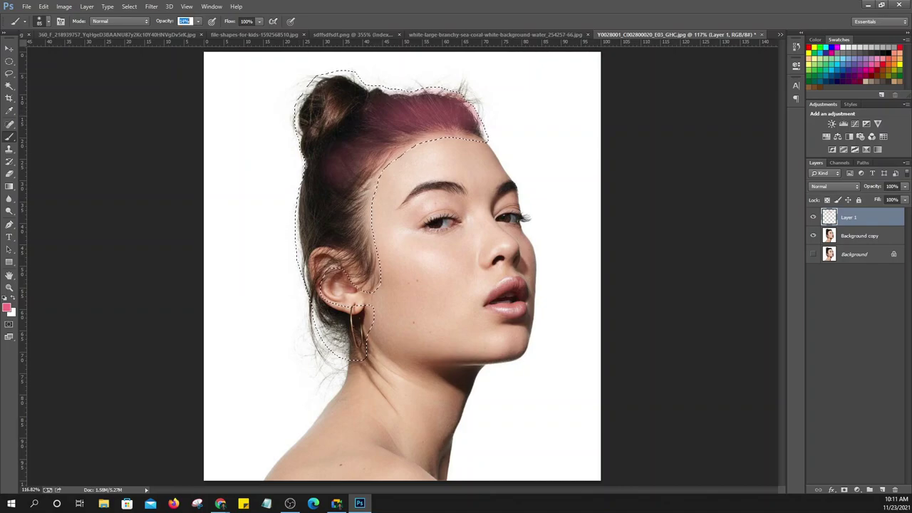
Build up the pink tint on the bun, left side and around the ear, then deselect
left_click_drag(322, 160, 334, 101)
left_click_drag(342, 167, 311, 217)
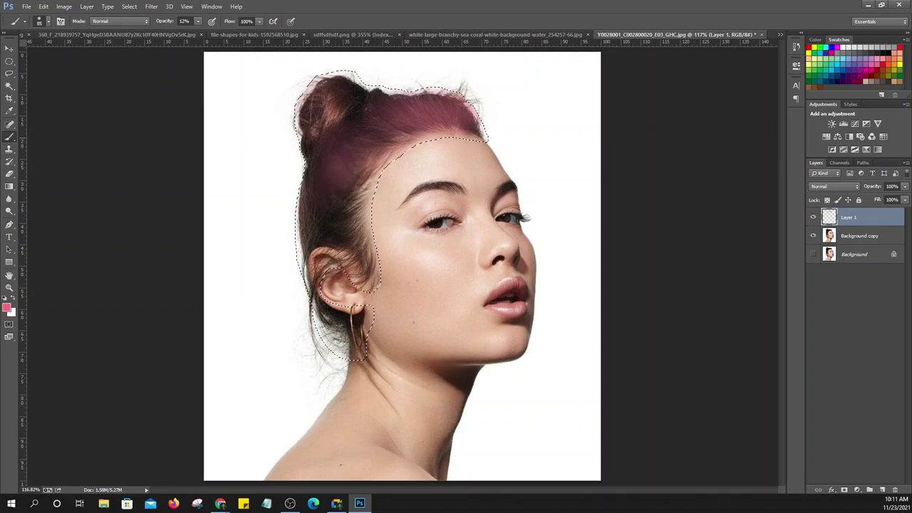
left_click_drag(328, 132, 307, 217)
left_click_drag(346, 192, 335, 249)
mouse_move(345, 321)
left_mouse_down()
mouse_move(360, 342)
mouse_move(348, 342)
left_mouse_up()
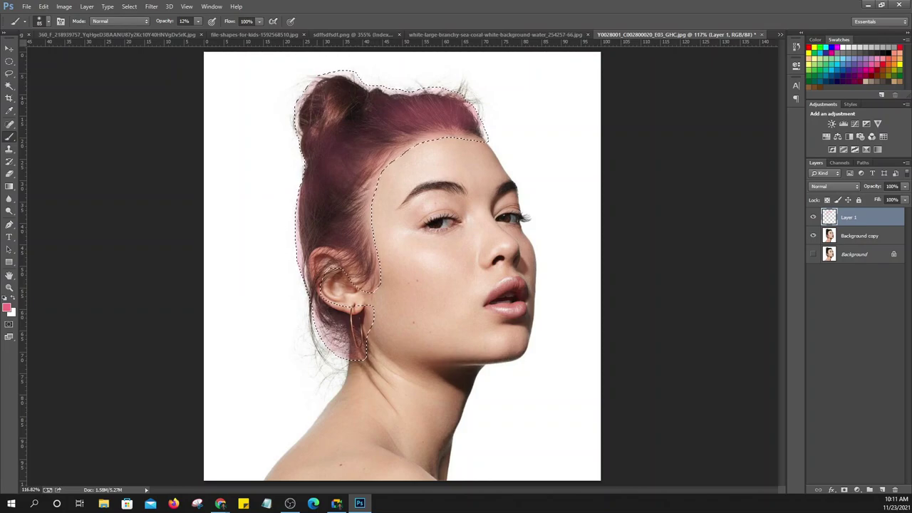
left_click_drag(303, 253, 301, 288)
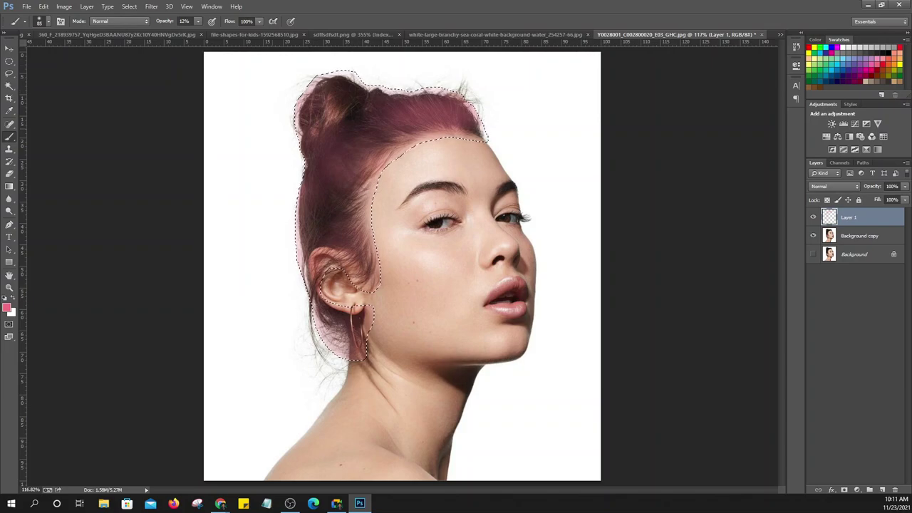
left_click_drag(384, 96, 302, 134)
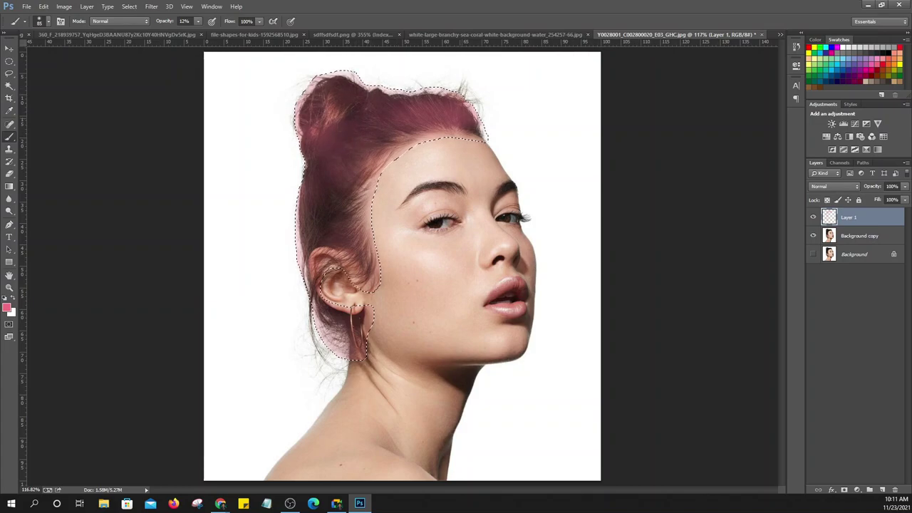
left_click_drag(324, 178, 320, 242)
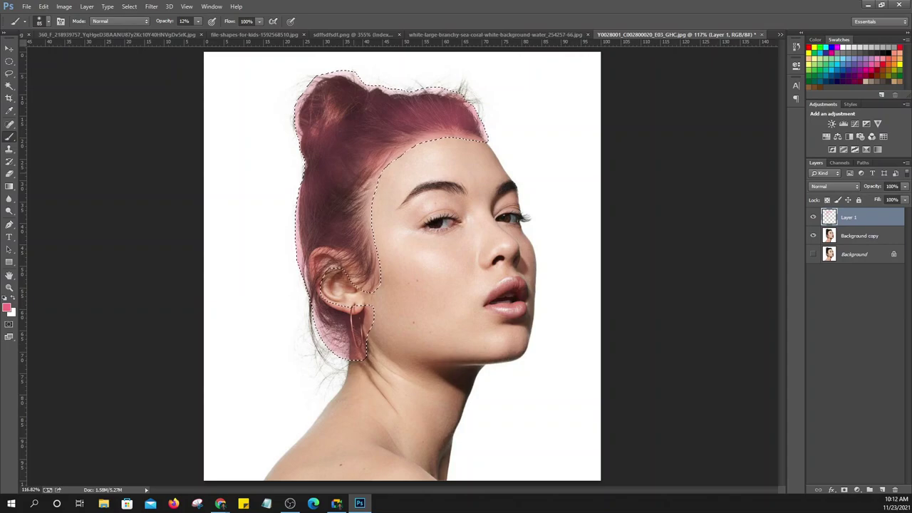
left_click_drag(339, 143, 334, 242)
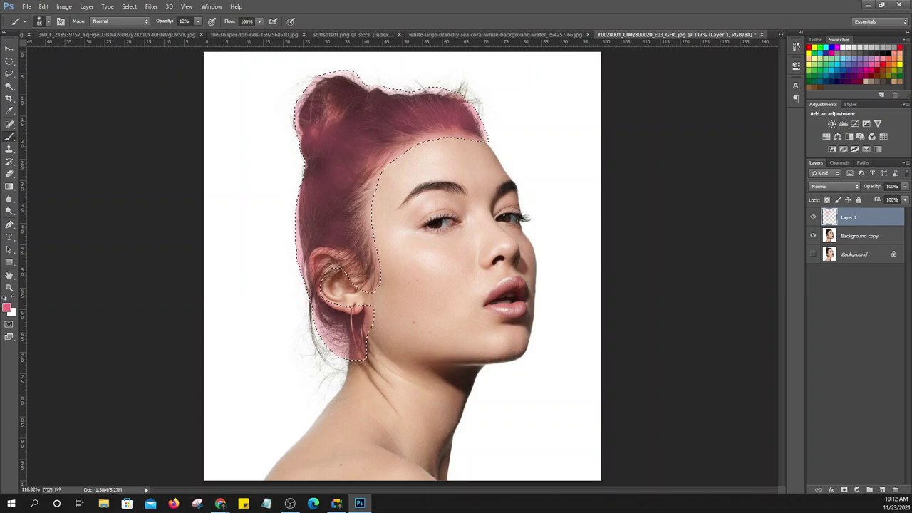
key("v")
key("ctrl+d")
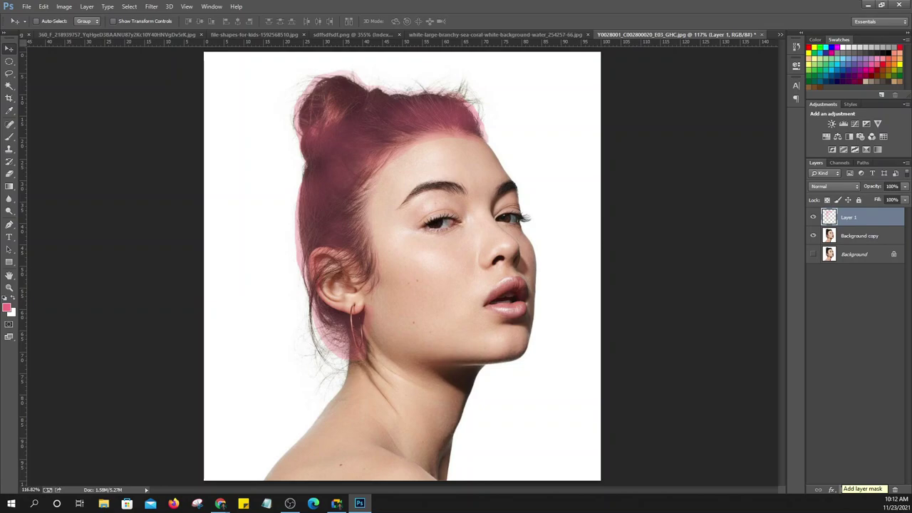
Add a layer mask to Layer 1 and set a smaller black brush at 15% opacity
left_click(844, 490)
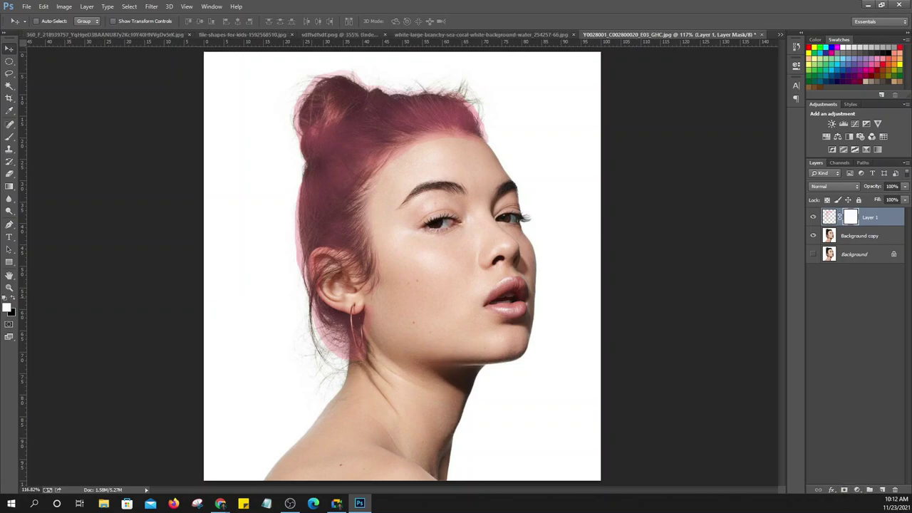
key("b")
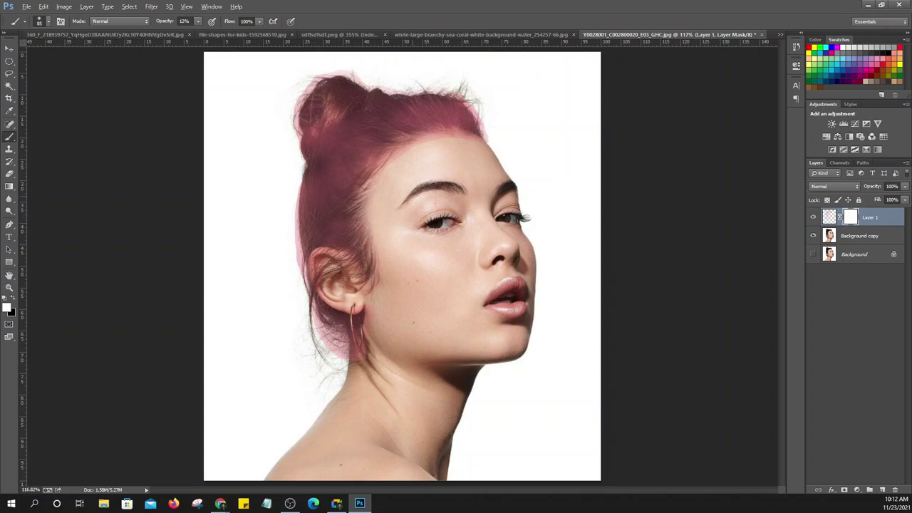
scroll(403, 192, "up", 2)
scroll(403, 191, "up", 1)
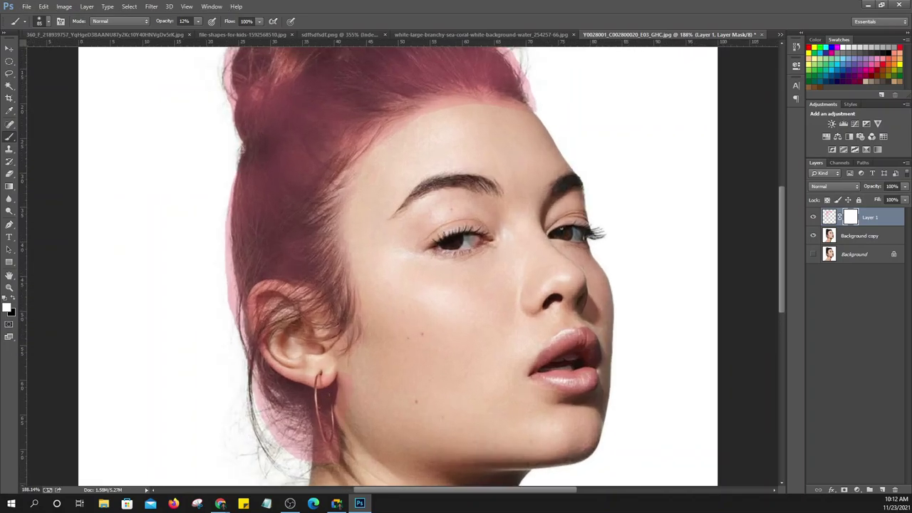
key("x")
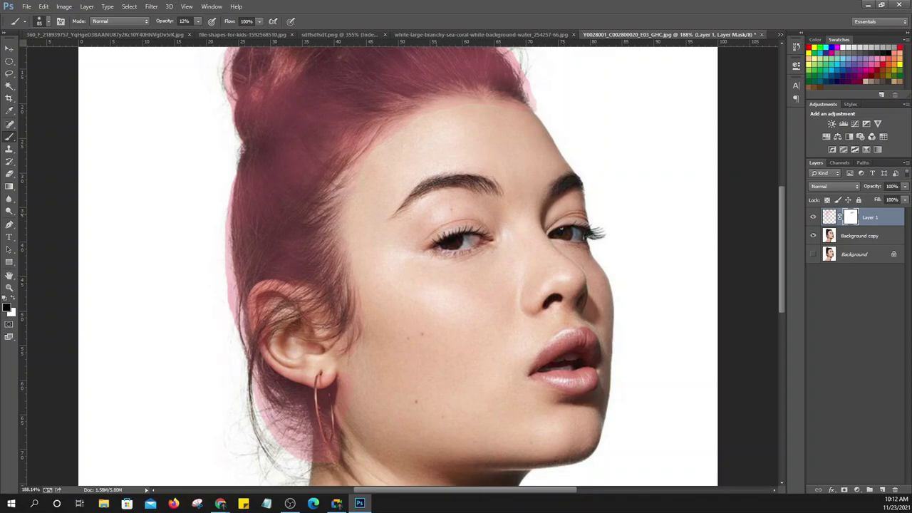
scroll(403, 262, "down", 3)
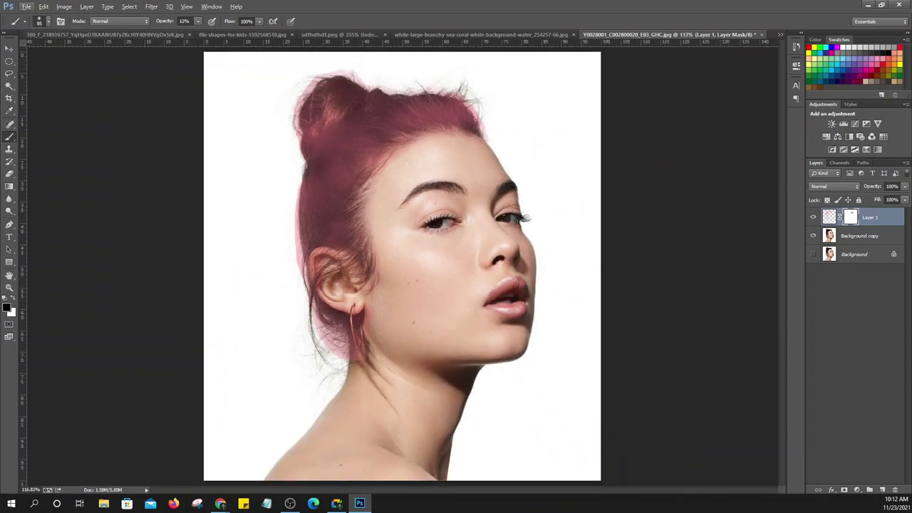
key("2")
left_click(48, 21)
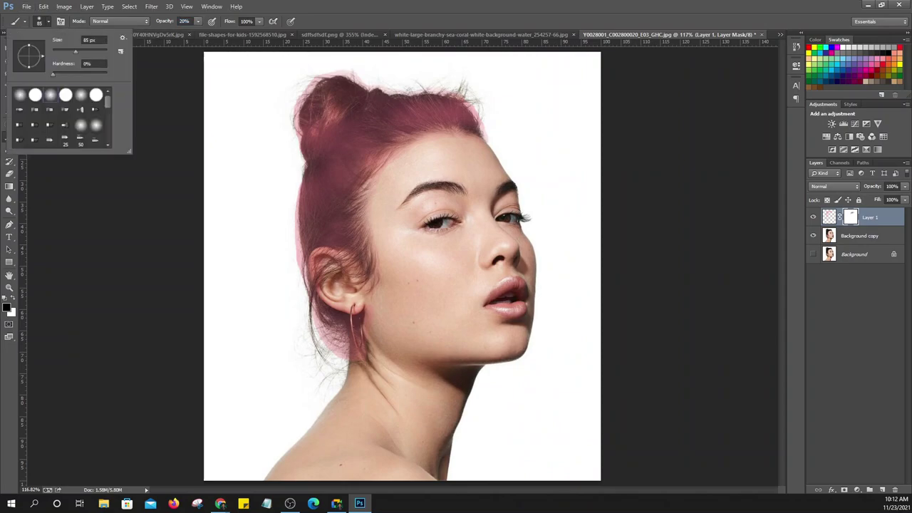
left_click_drag(75, 51, 71, 52)
key("Return")
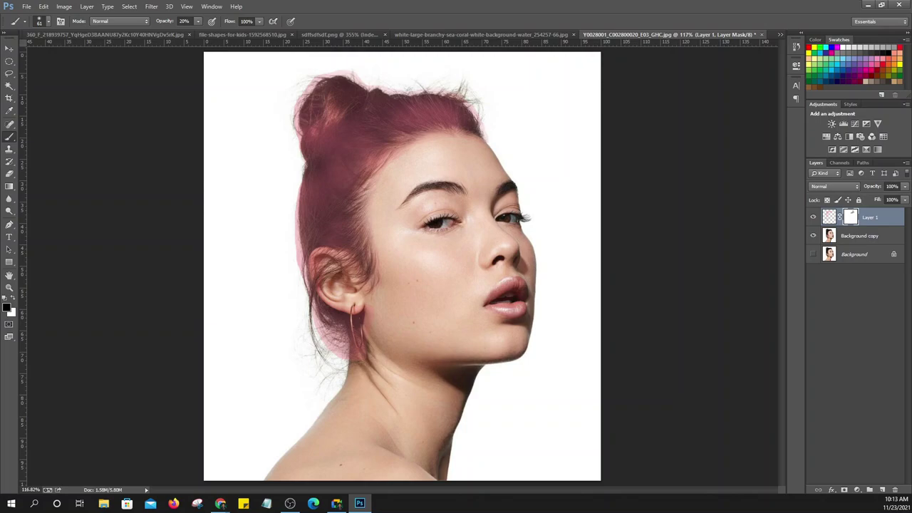
key("1")
key("5")
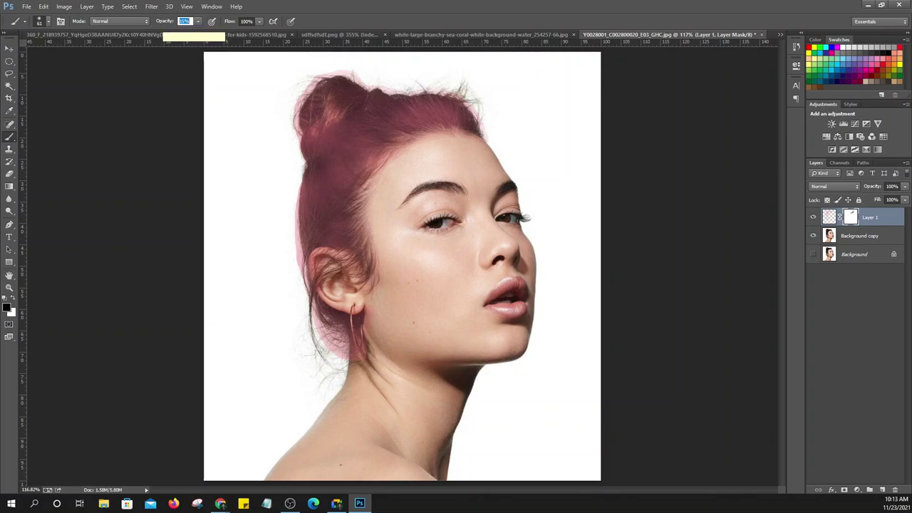
key("Return")
Lower Layer 1 to 89% opacity and 87% fill, and fine-tune brush size and opacity
scroll(442, 124, "up", 2)
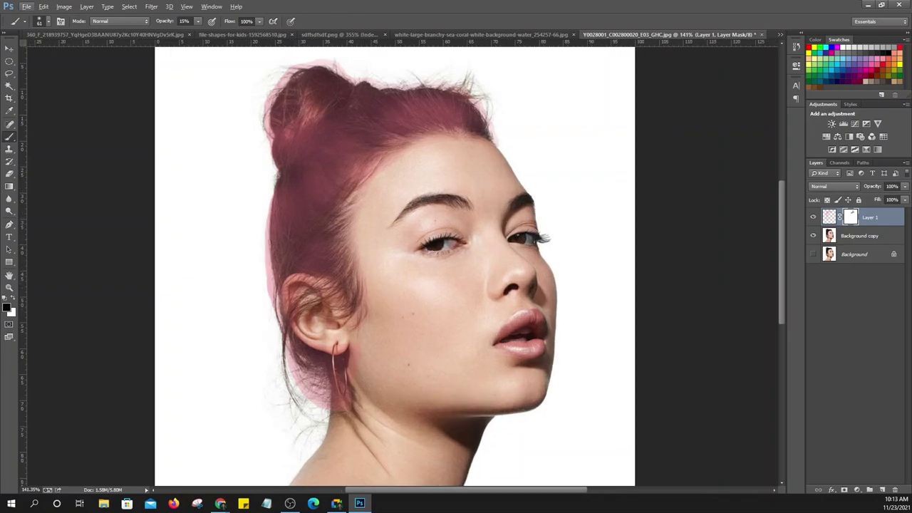
left_click(891, 186)
type("94")
key("Return")
type("96")
type("89")
type("87")
scroll(393, 265, "up", 1)
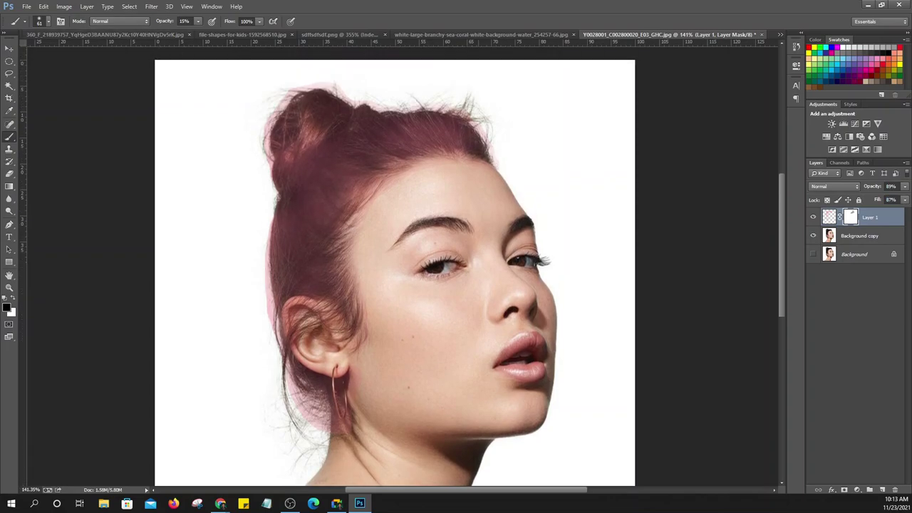
left_click(47, 21)
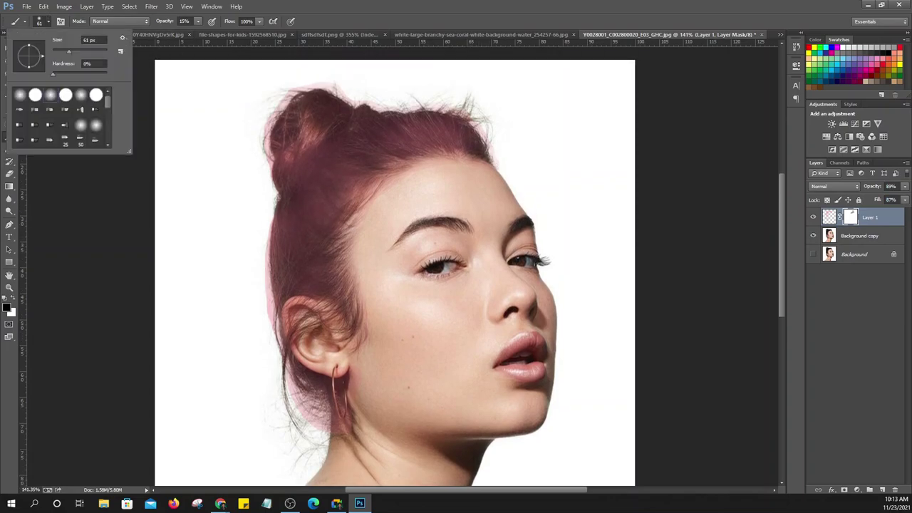
left_click_drag(68, 51, 70, 52)
key("Return")
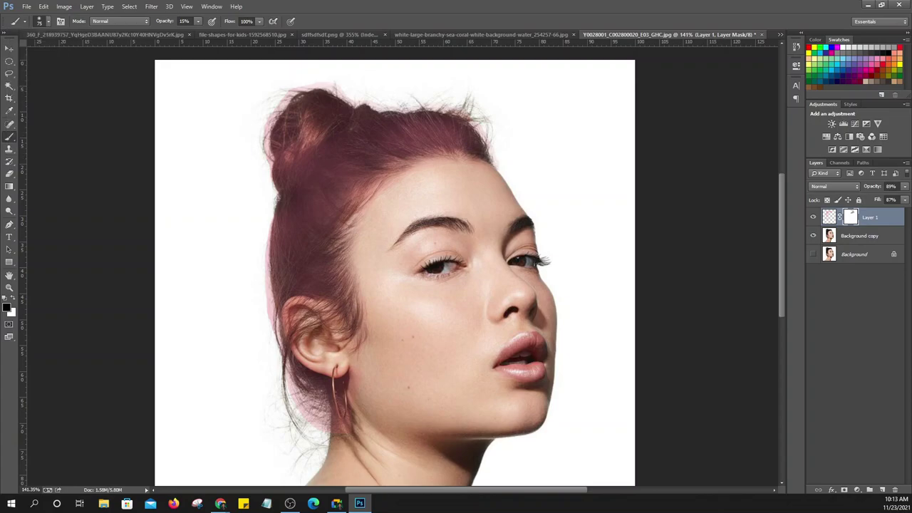
key("1")
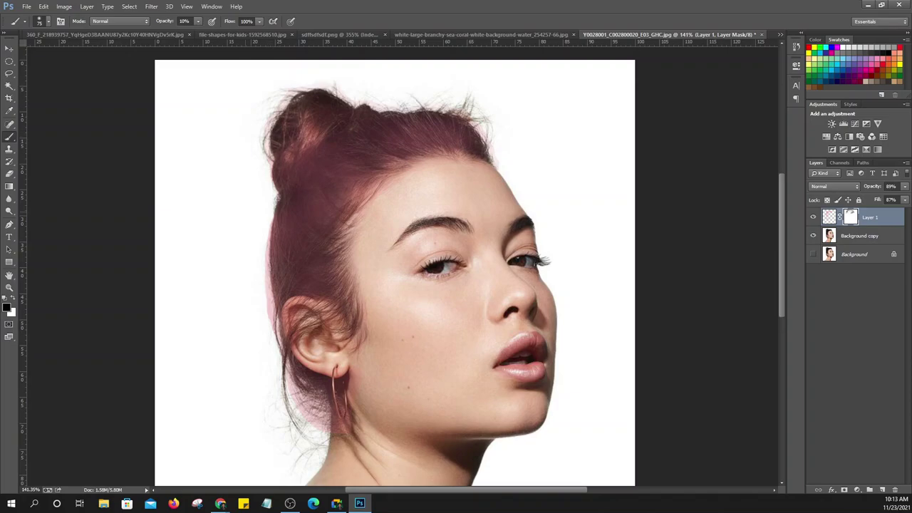
scroll(395, 271, "down", 2)
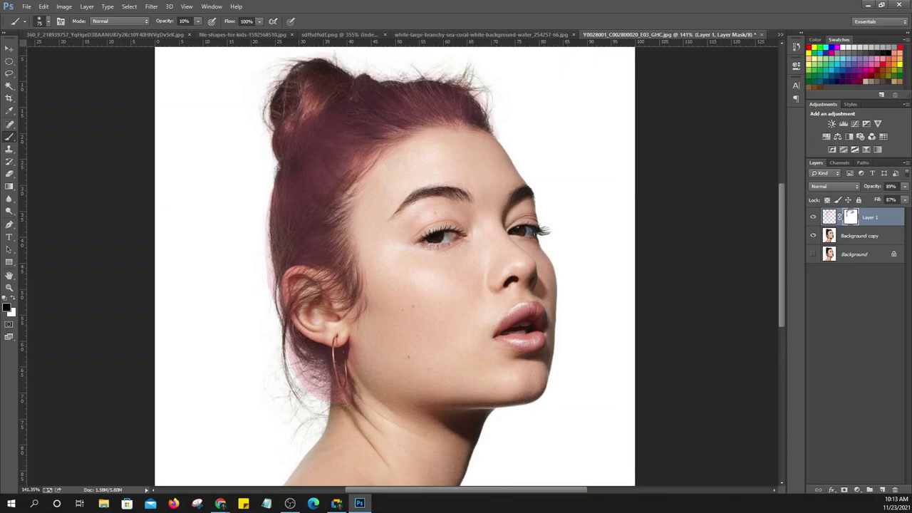
left_click(184, 21)
type("15")
key("Return")
left_click(48, 22)
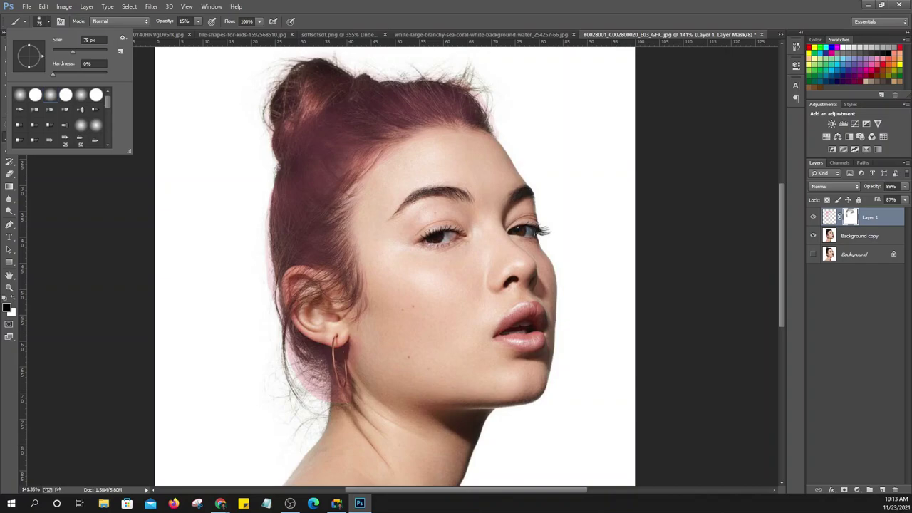
left_click(89, 39)
type("48")
key("Return")
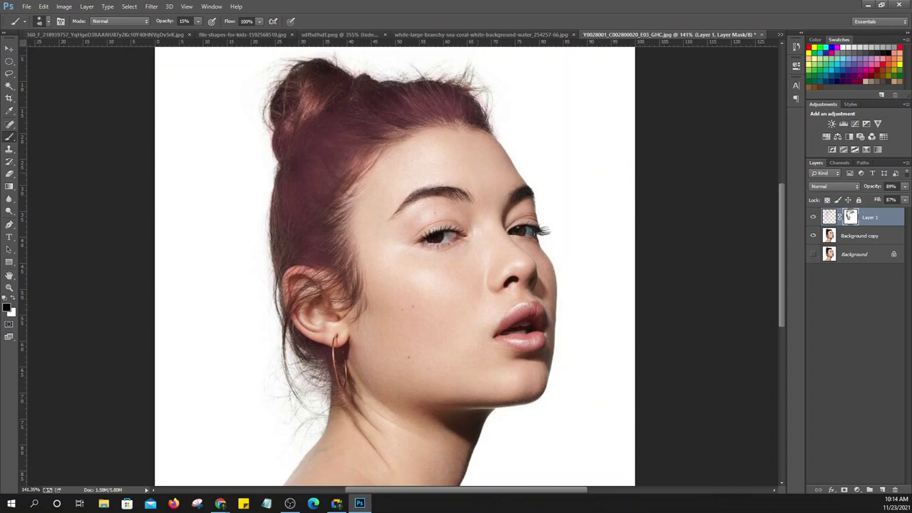
key("ctrl+minus")
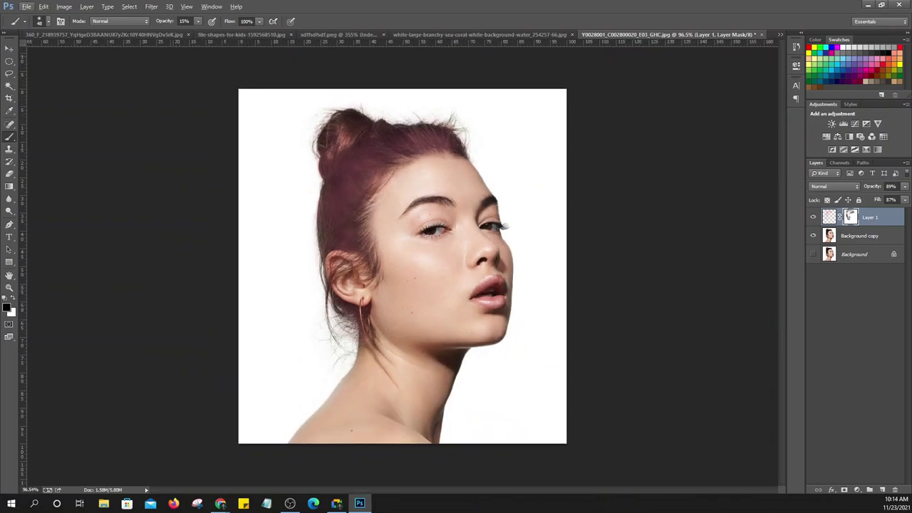
left_click(41, 20)
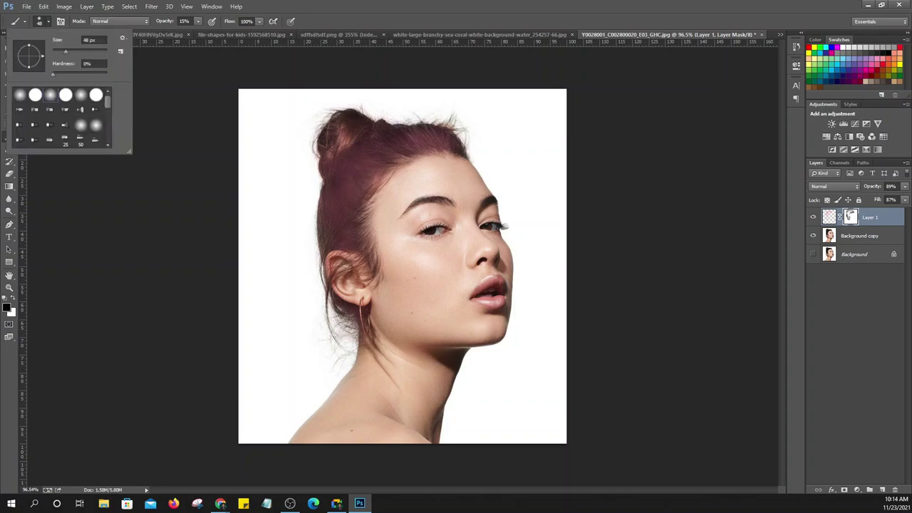
left_click_drag(65, 51, 77, 52)
key("Return")
key("1")
key("2")
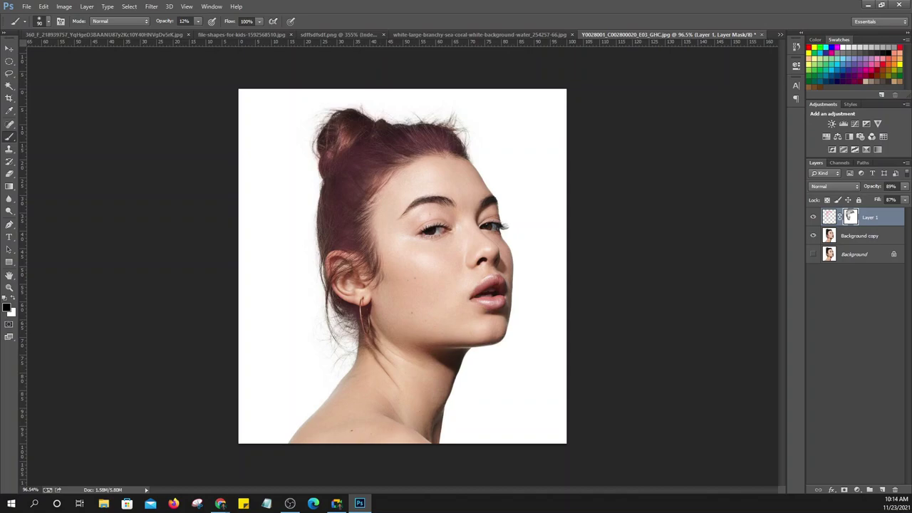
left_click(813, 217)
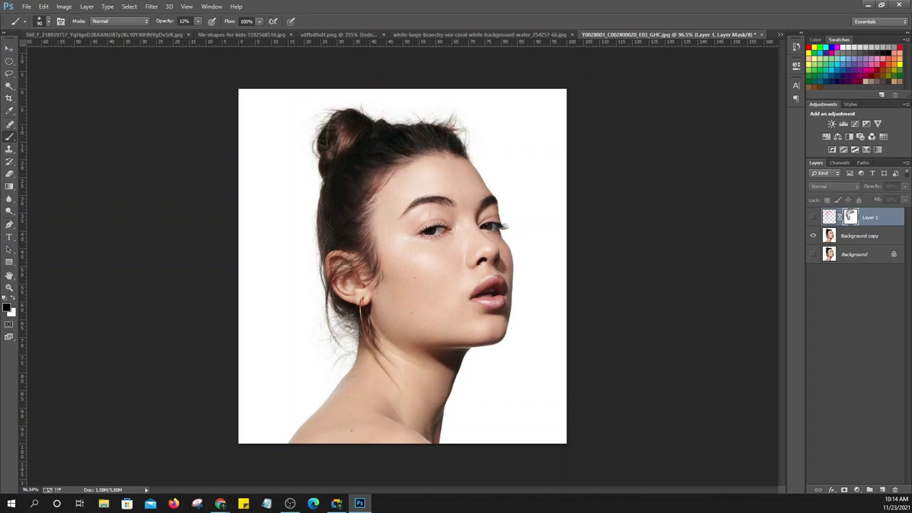
left_click(813, 217)
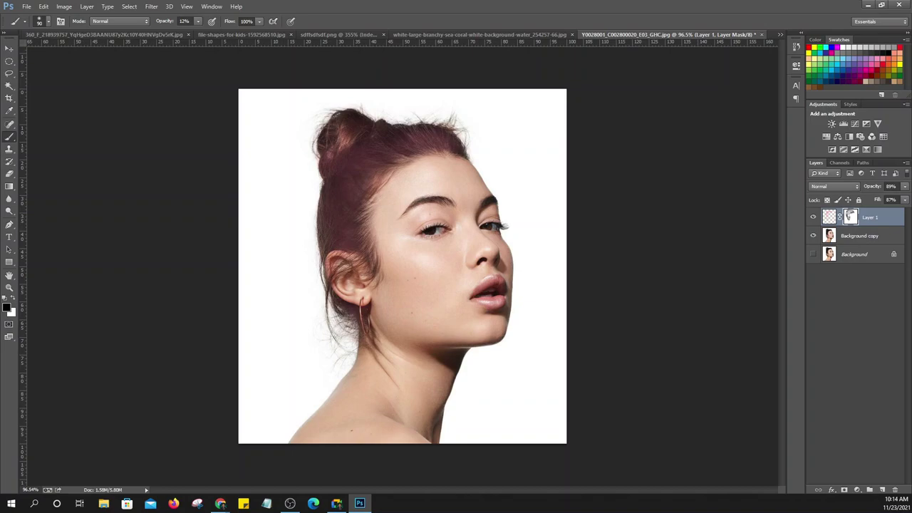
scroll(472, 185, "up", 2)
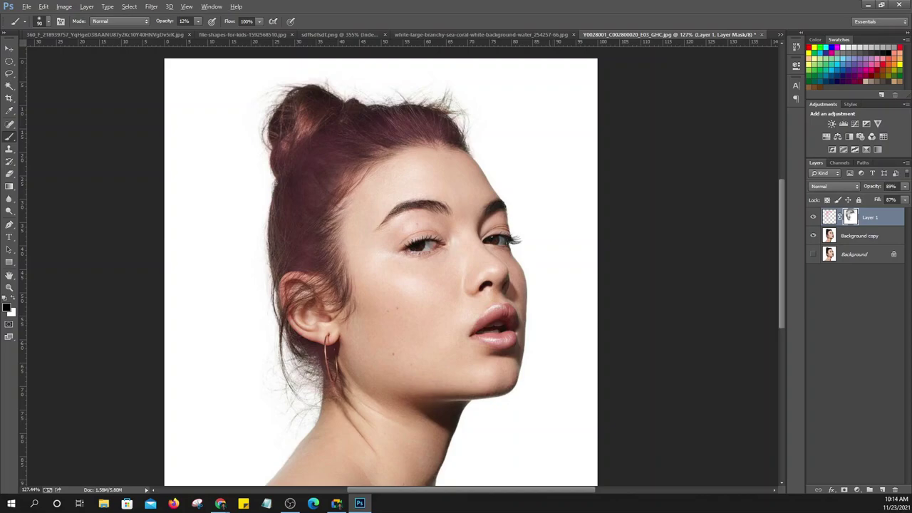
scroll(470, 186, "down", 2)
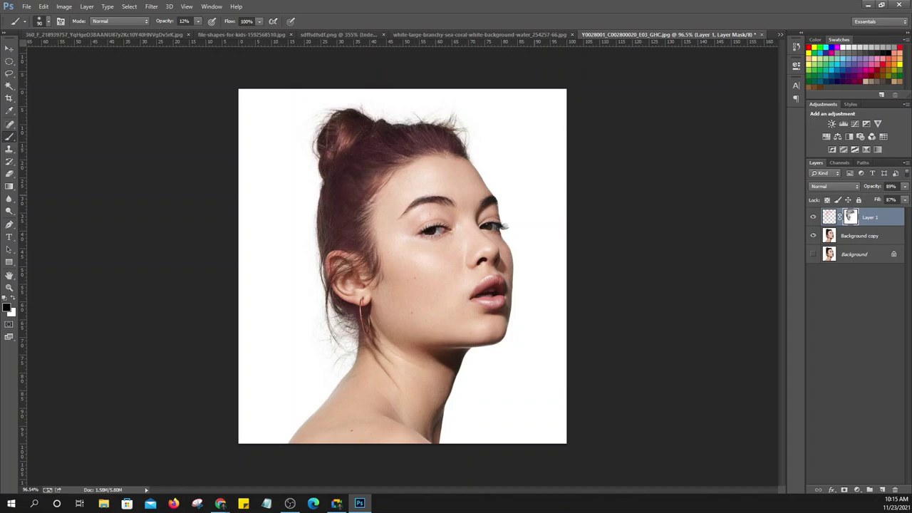
scroll(408, 175, "up", 3)
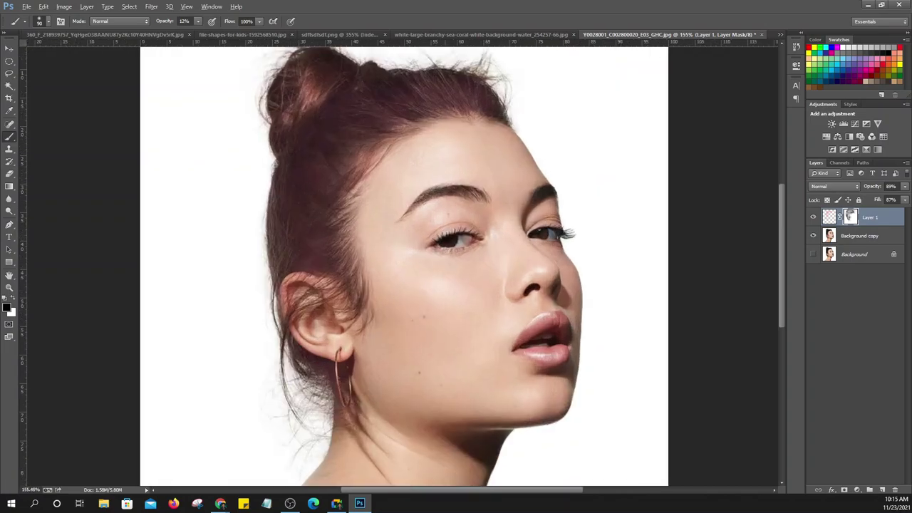
scroll(408, 174, "up", 2)
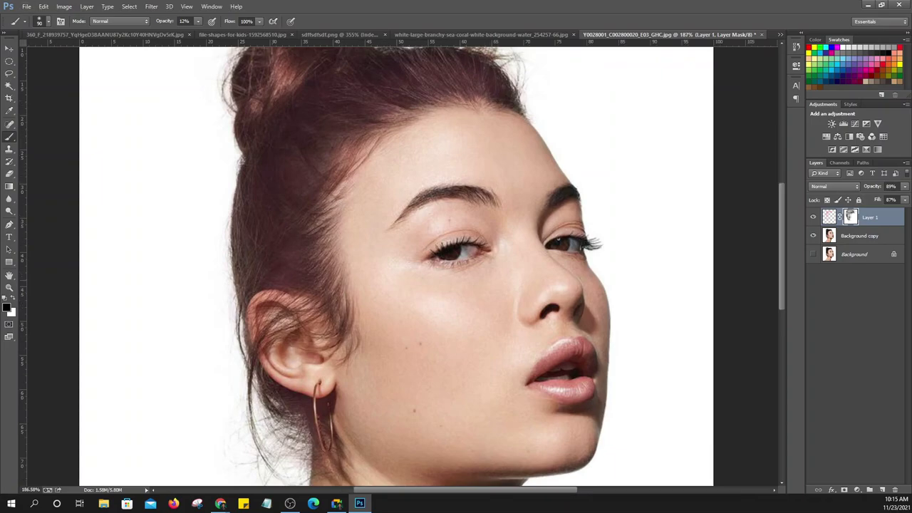
scroll(413, 174, "down", 3)
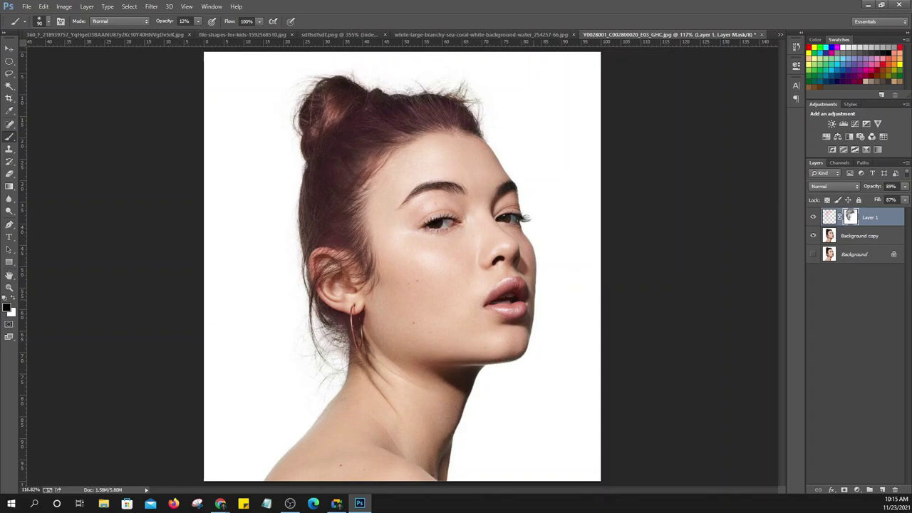
scroll(564, 285, "up", 3)
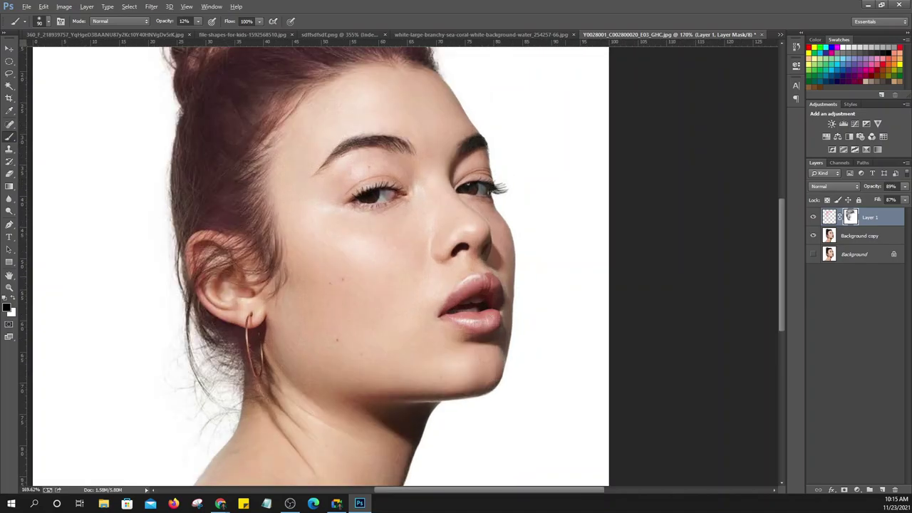
scroll(565, 285, "up", 2)
scroll(402, 265, "up", 2)
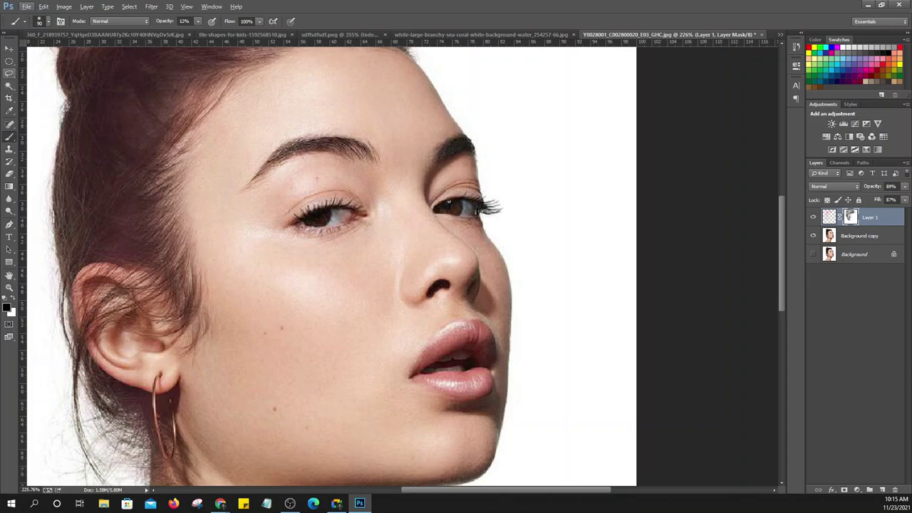
Lasso the left eye's iris and add a new empty layer above Layer 1
left_click(9, 73)
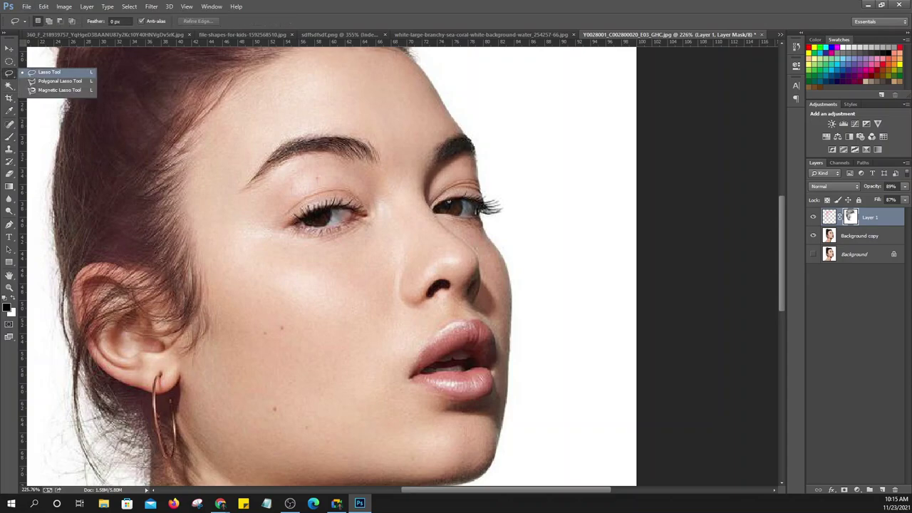
left_click(43, 72)
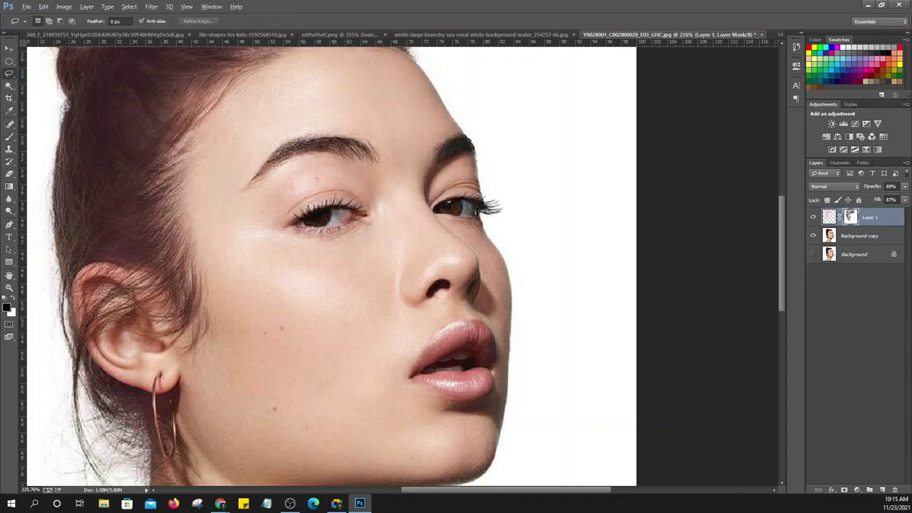
scroll(340, 214, "up", 2)
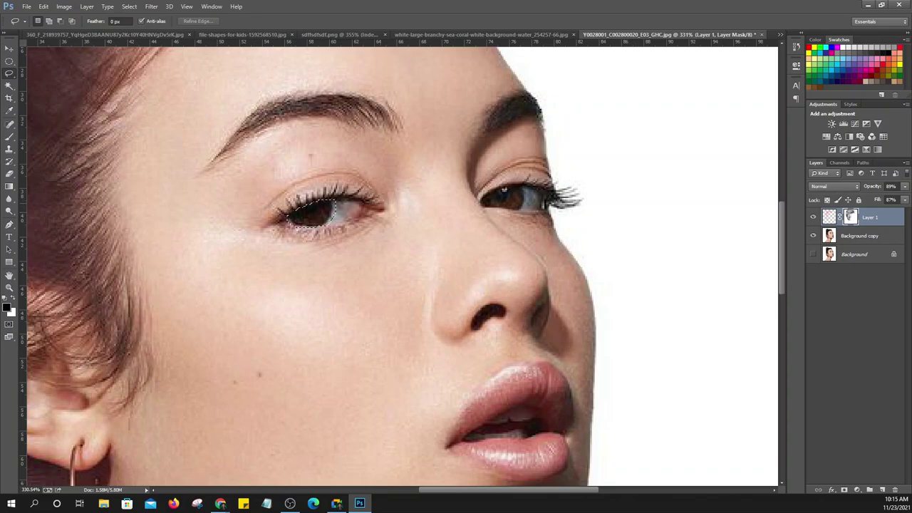
left_click_drag(331, 225, 286, 221)
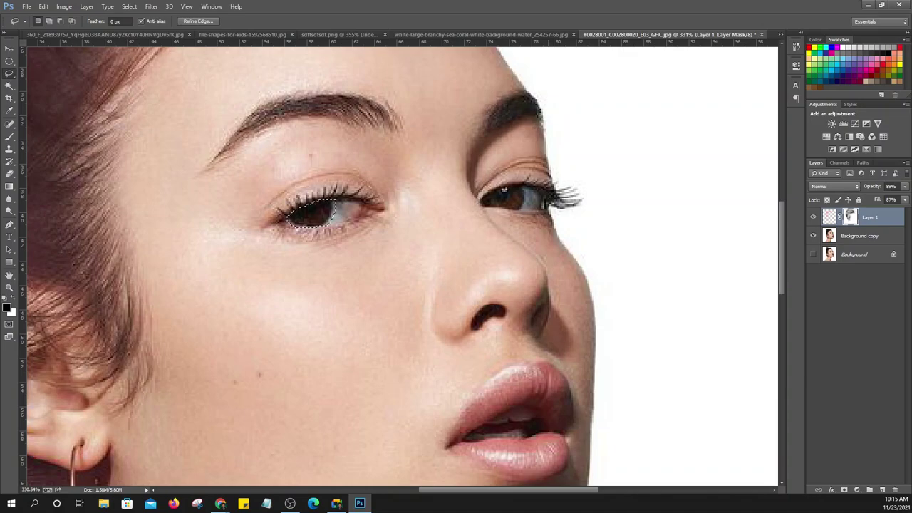
left_click(882, 490)
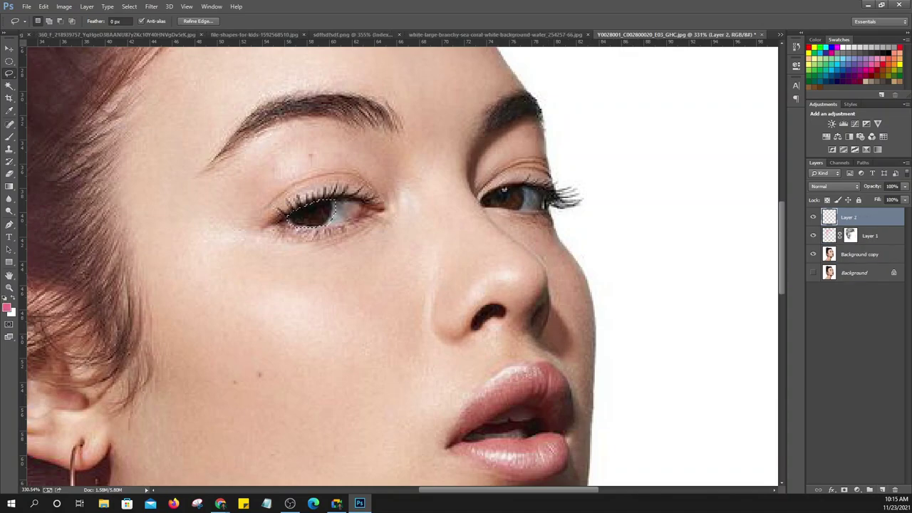
Rename the hair layer to Hair and the new layer to Eye 1
double_click(870, 235)
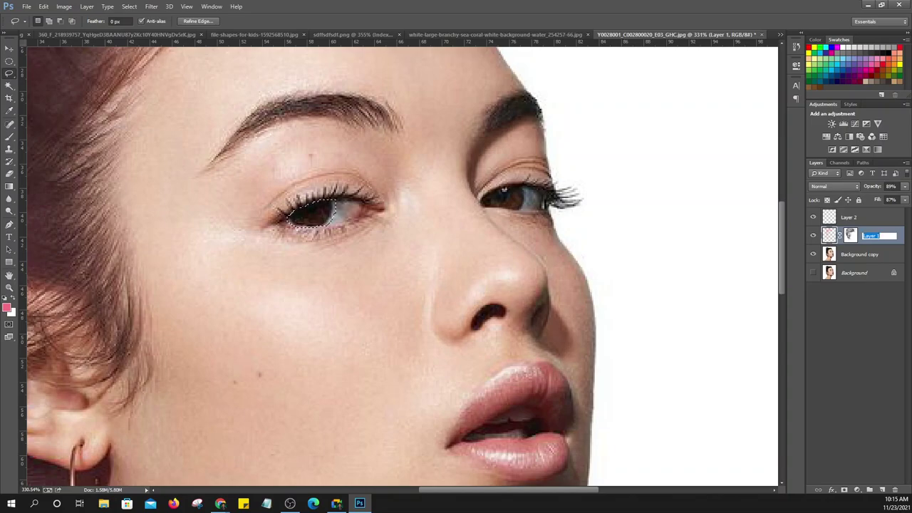
type("Ey")
key("shift+Tab")
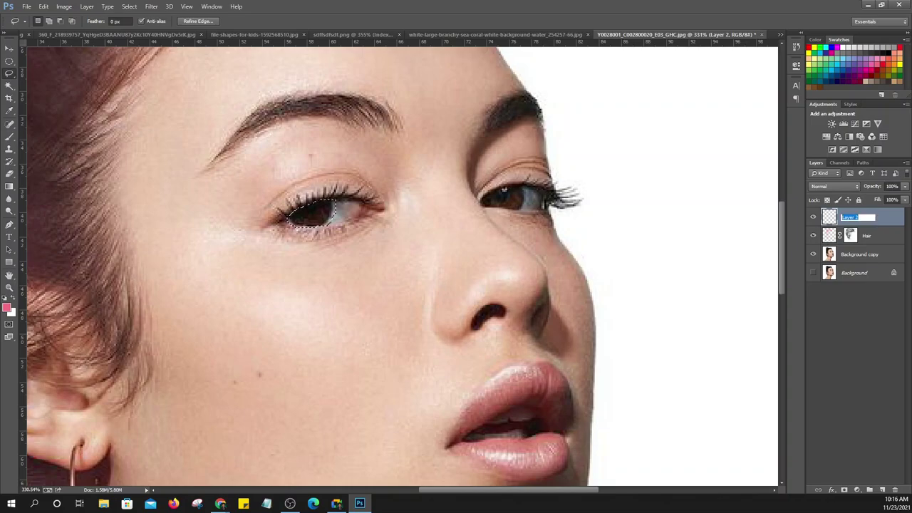
type("Eye")
type("s")
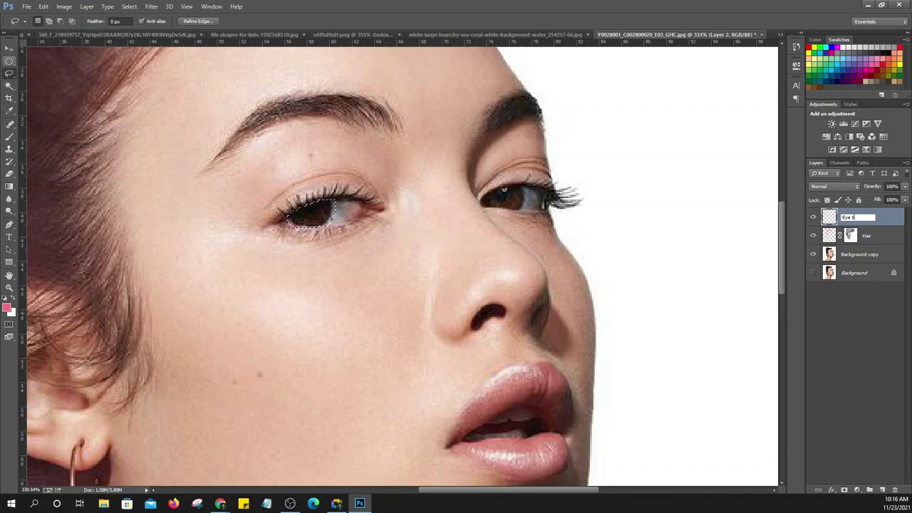
left_click(10, 49)
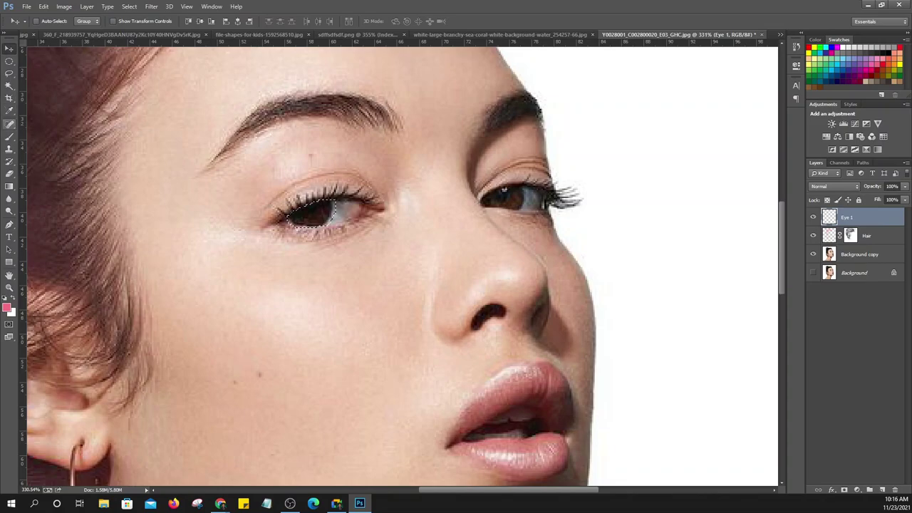
Set the Brush to 36 px and paint the left iris teal inside the selection
left_click(9, 135)
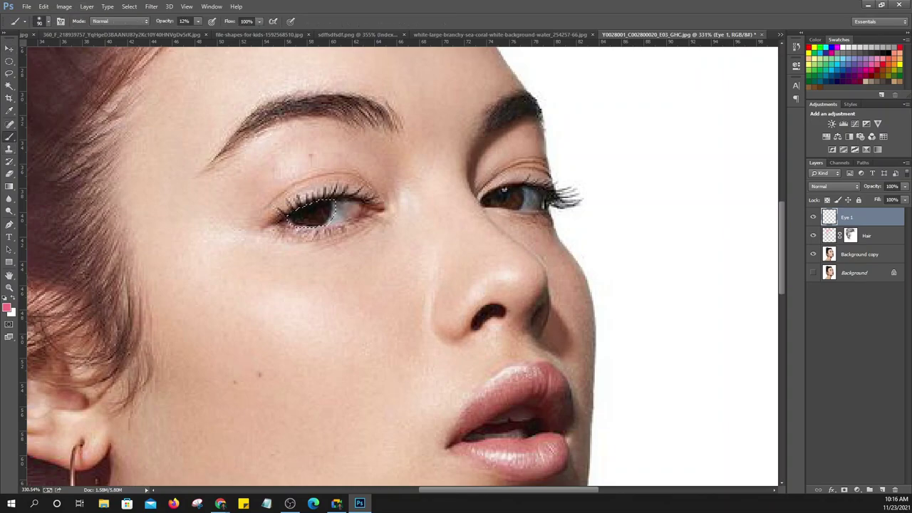
left_click(47, 20)
left_click_drag(76, 52, 63, 51)
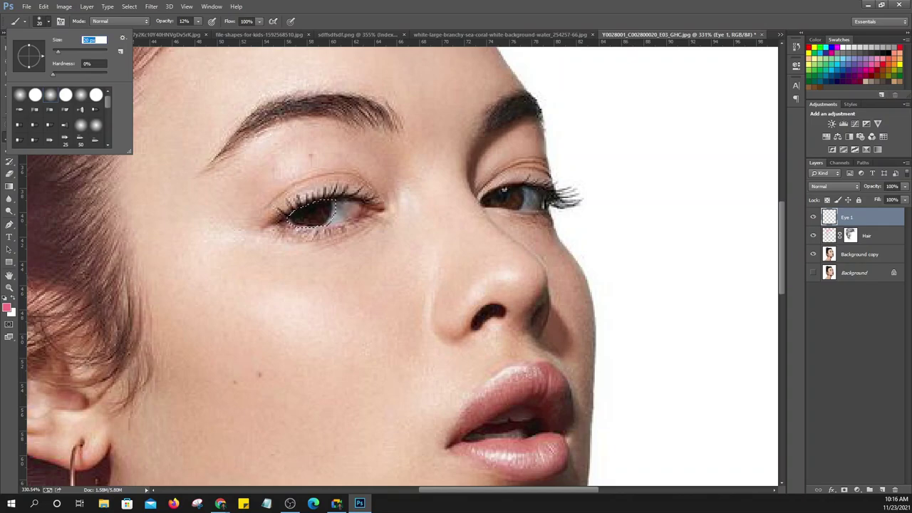
key("Return")
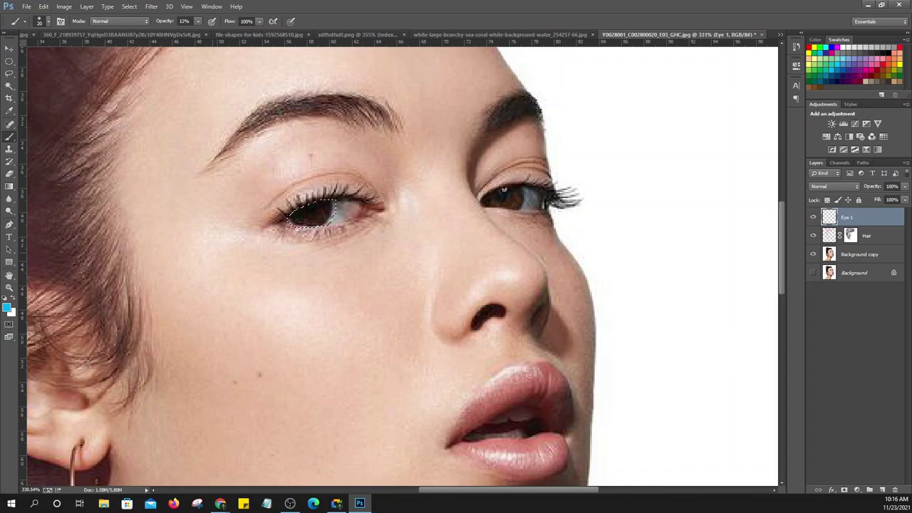
scroll(257, 232, "up", 1)
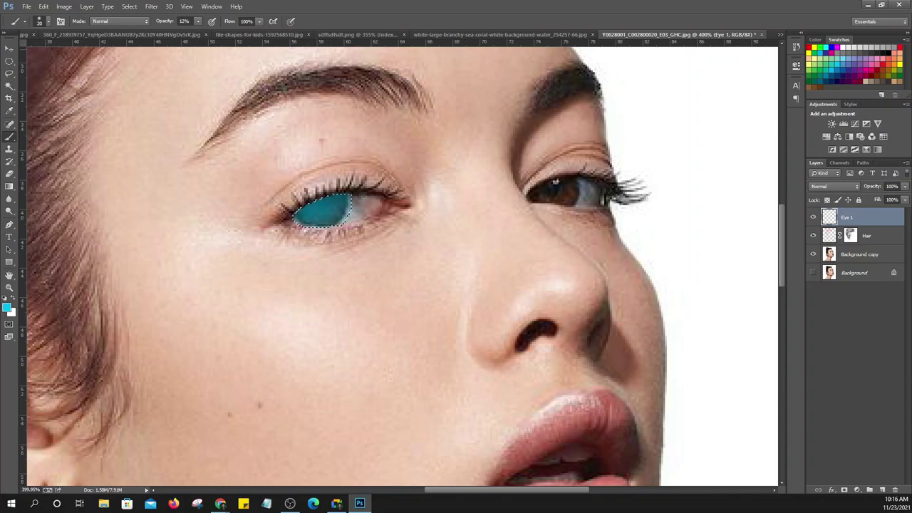
Deselect, add a layer mask to Eye 1, and lower its opacity to 79%
key("v")
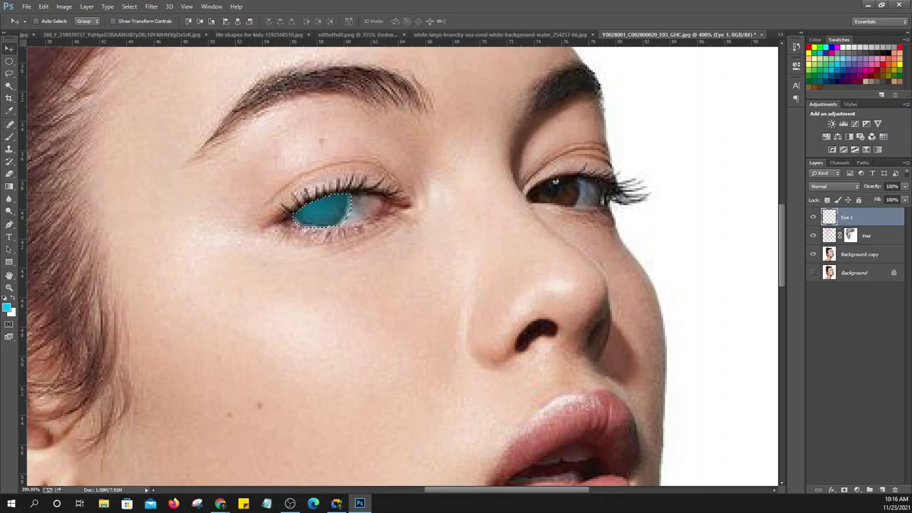
key("ctrl+d")
left_click(844, 490)
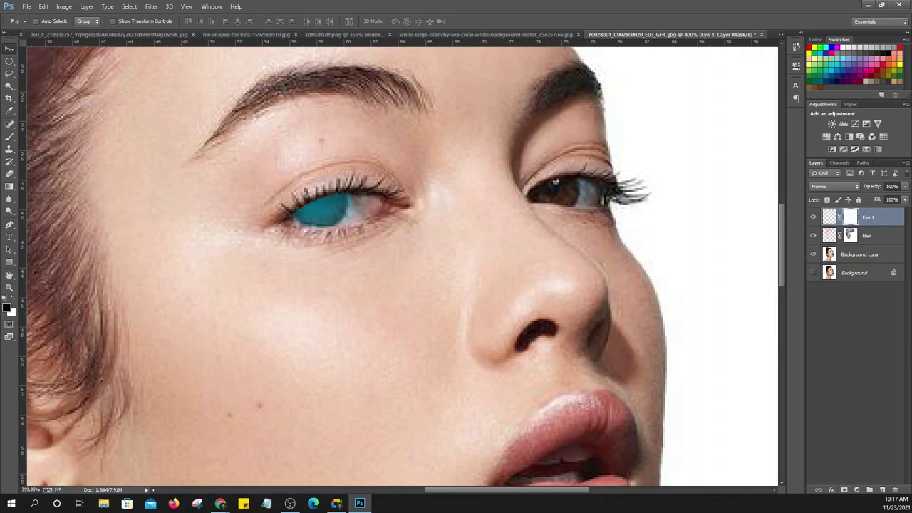
type("96")
key("8")
key("3")
key("7")
key("9")
key("shift+9")
key("shift+9")
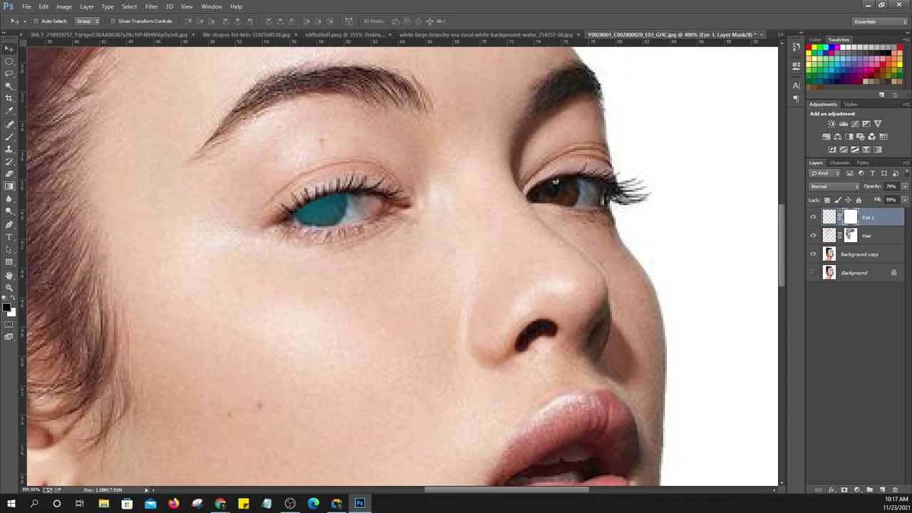
Paint black on the Eye 1 mask to soften the teal iris edges, then zoom out to check
left_click(10, 124)
left_click(10, 136)
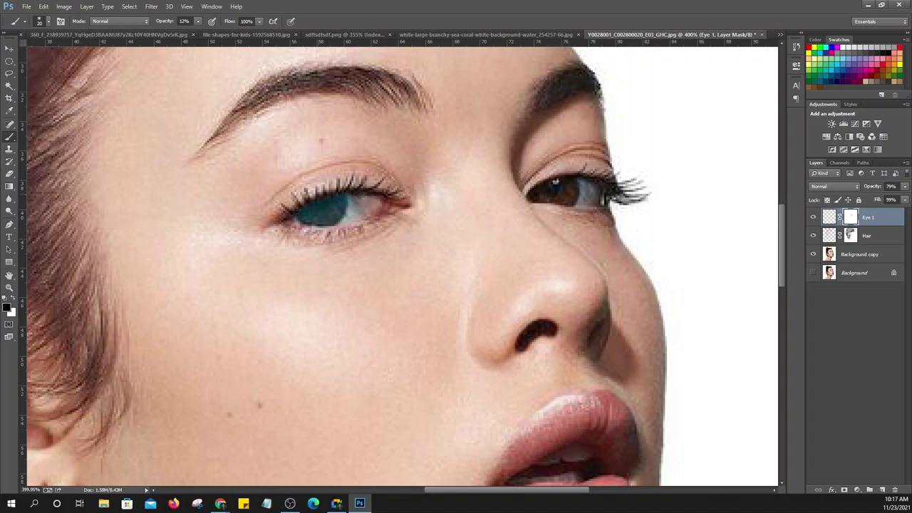
scroll(555, 181, "down", 3)
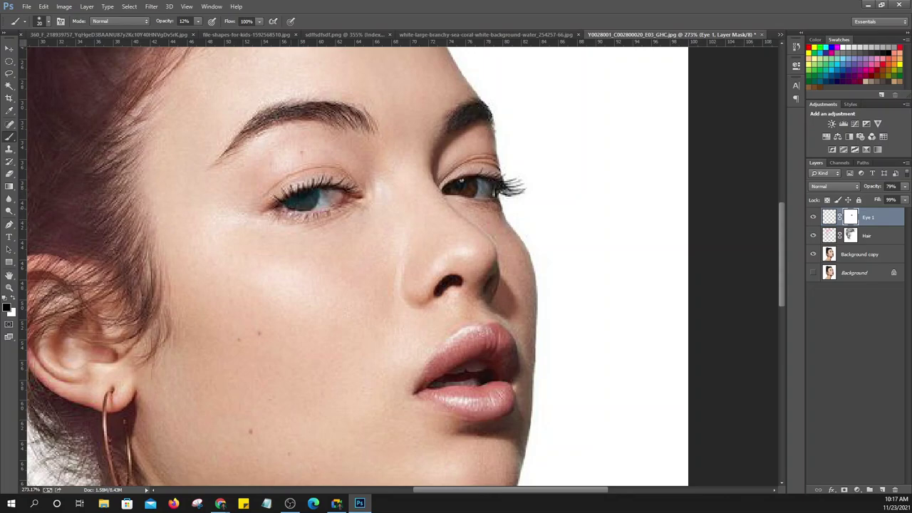
scroll(285, 256, "down", 3)
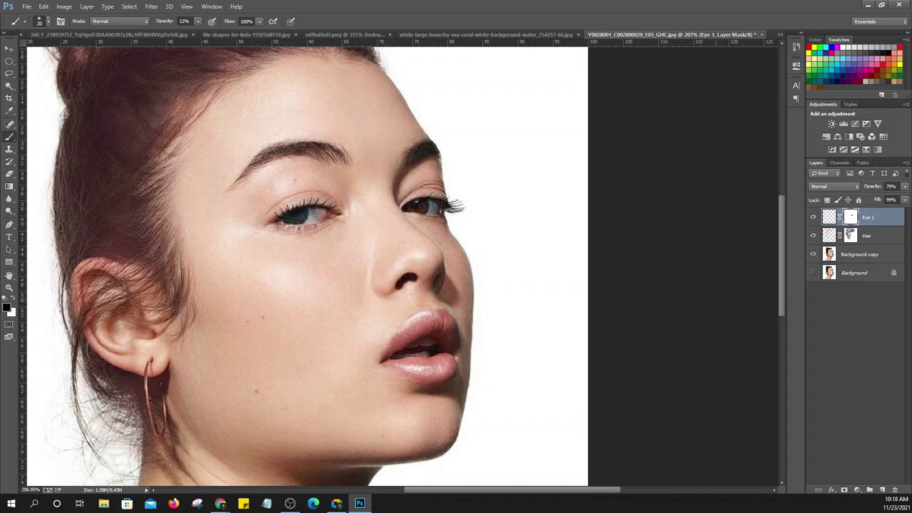
key("ctrl+j")
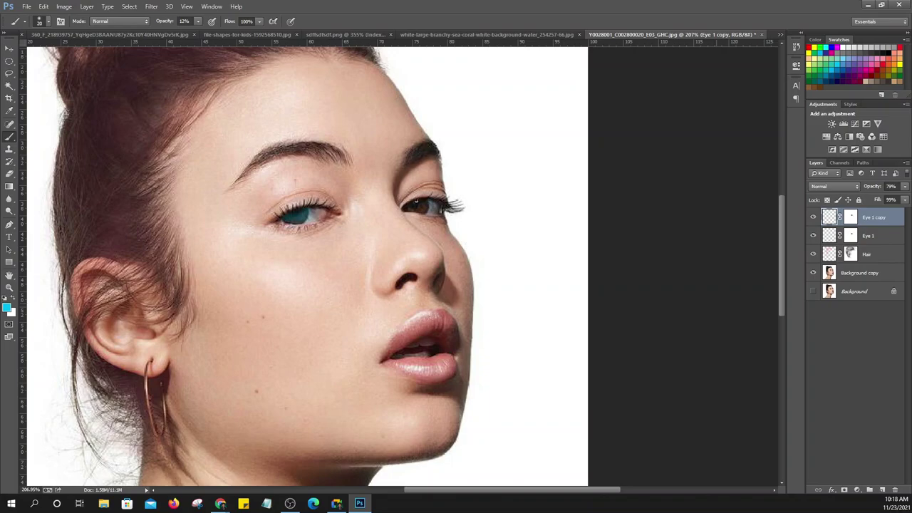
key("v")
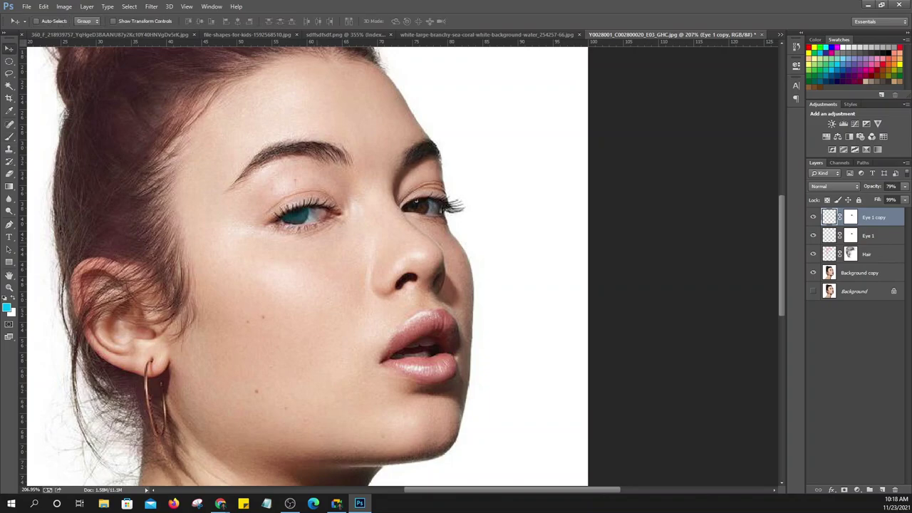
left_click_drag(305, 185, 422, 190)
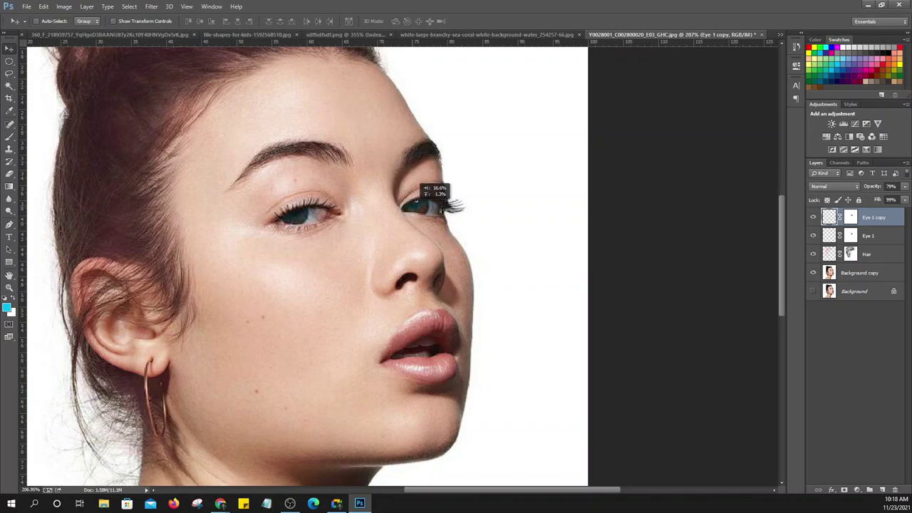
left_click_drag(416, 201, 416, 201)
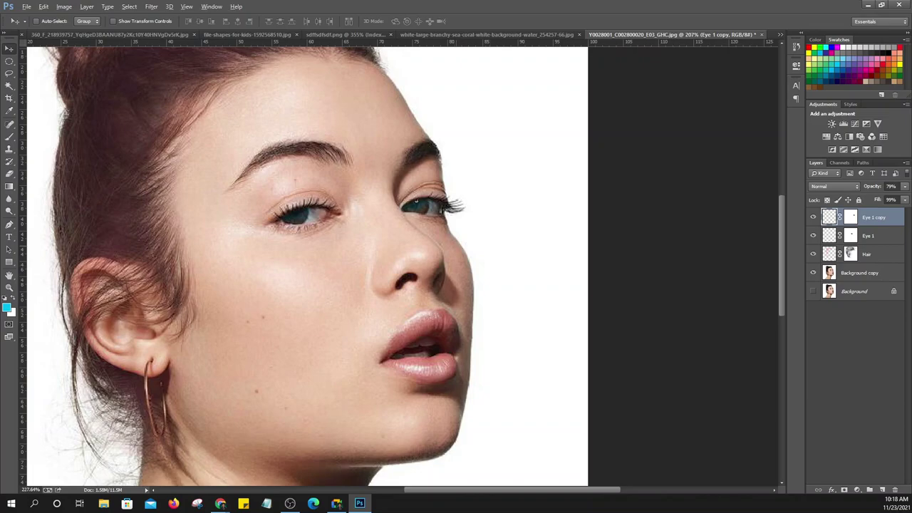
scroll(416, 201, "up", 4)
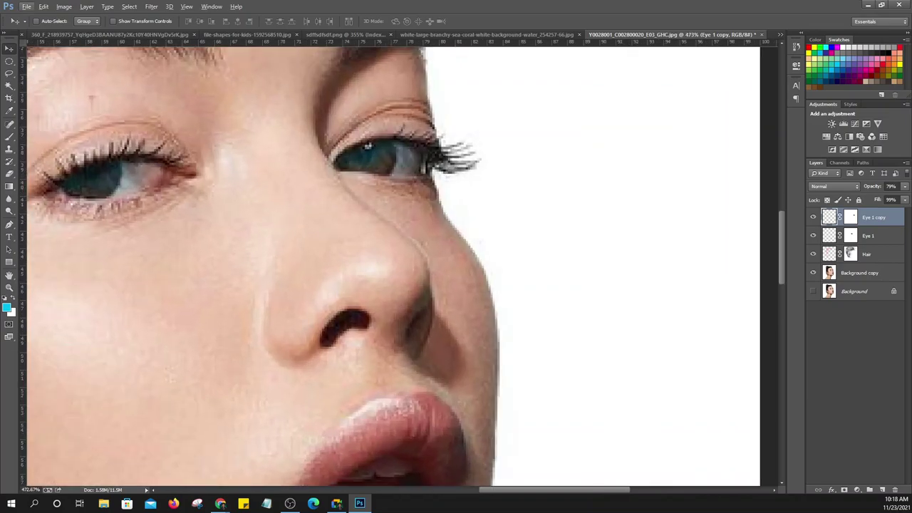
key("ctrl+backslash")
key("d")
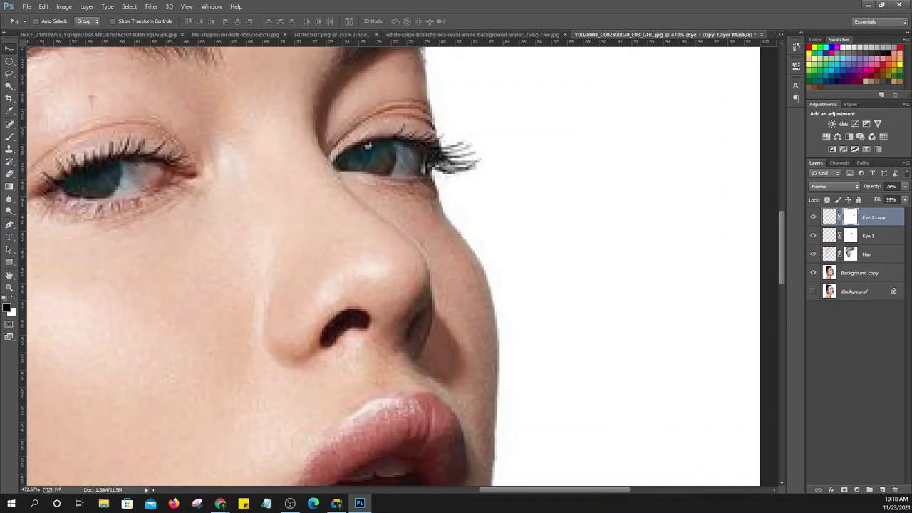
key("b")
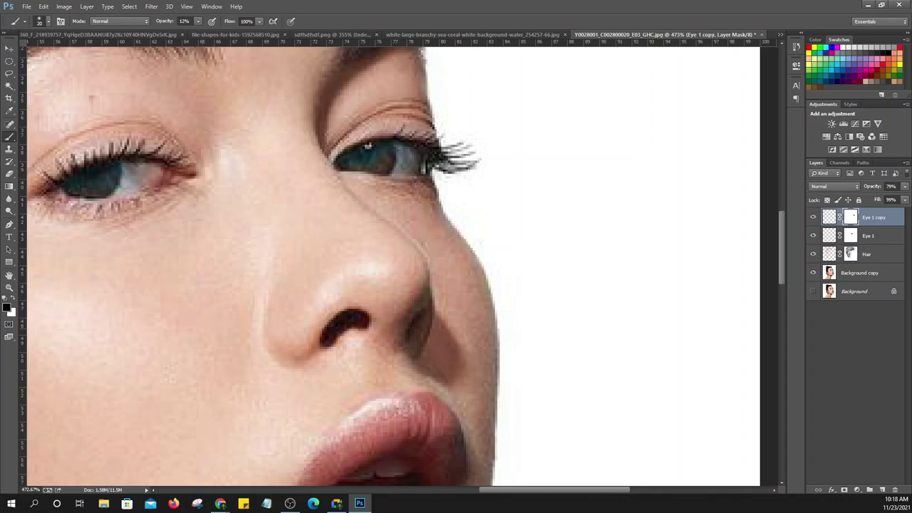
scroll(367, 146, "down", 5)
scroll(367, 146, "down", 2)
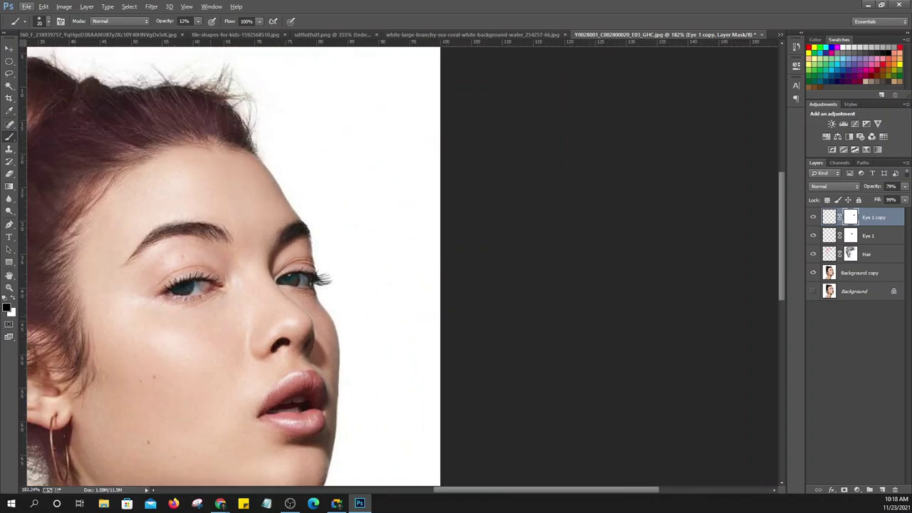
key("v")
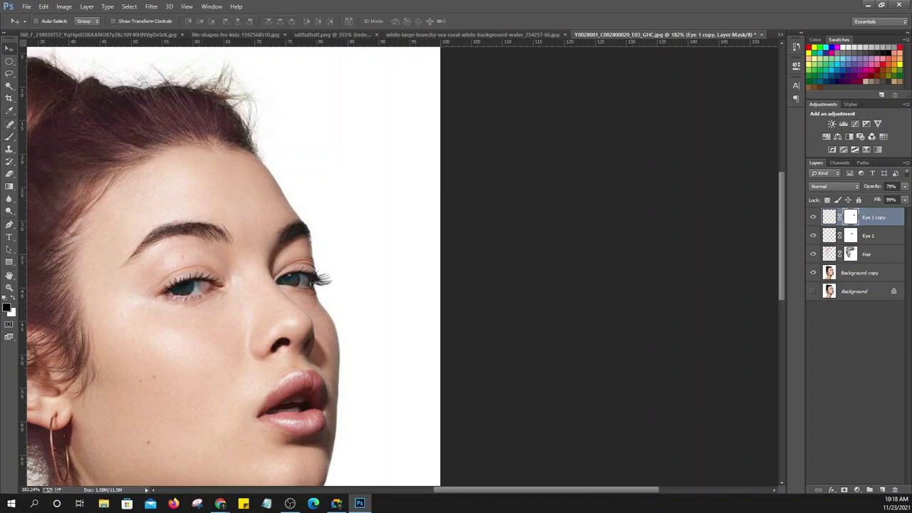
key("ctrl+0")
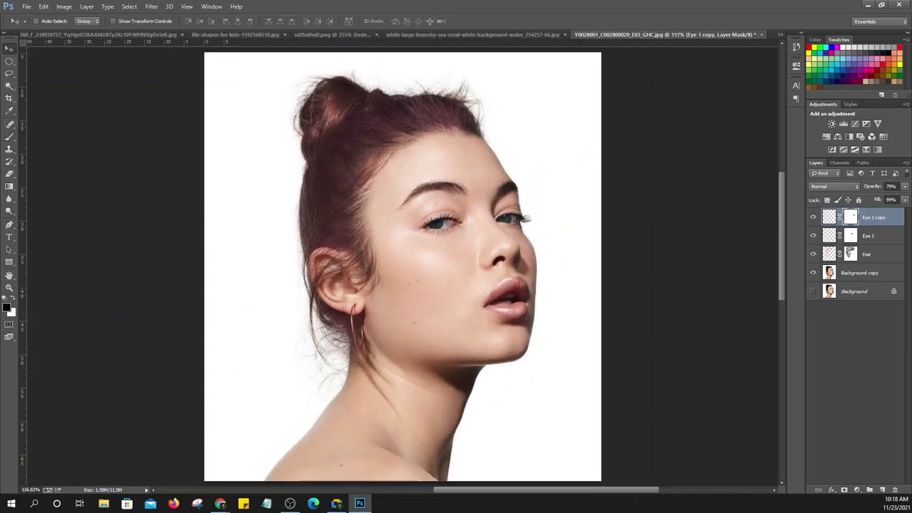
scroll(406, 263, "up", 3)
scroll(566, 338, "up", 1)
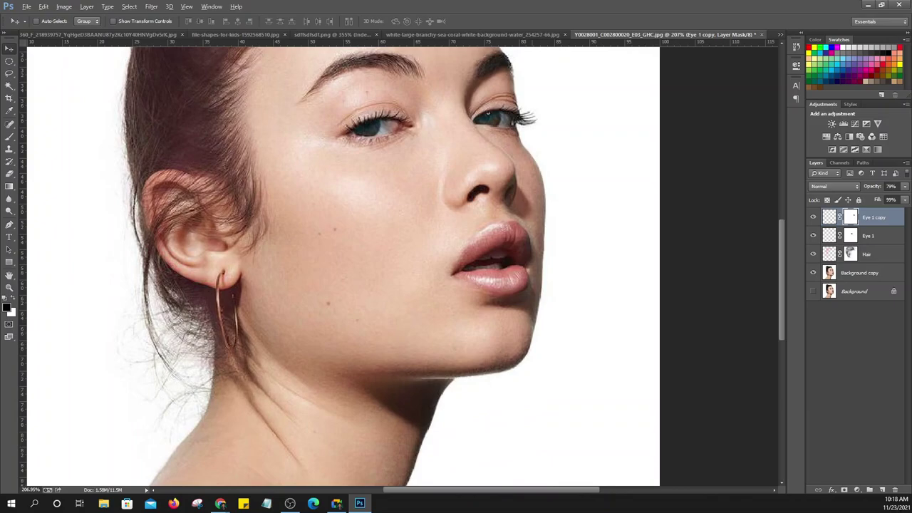
scroll(567, 338, "up", 1)
scroll(567, 338, "up", 1)
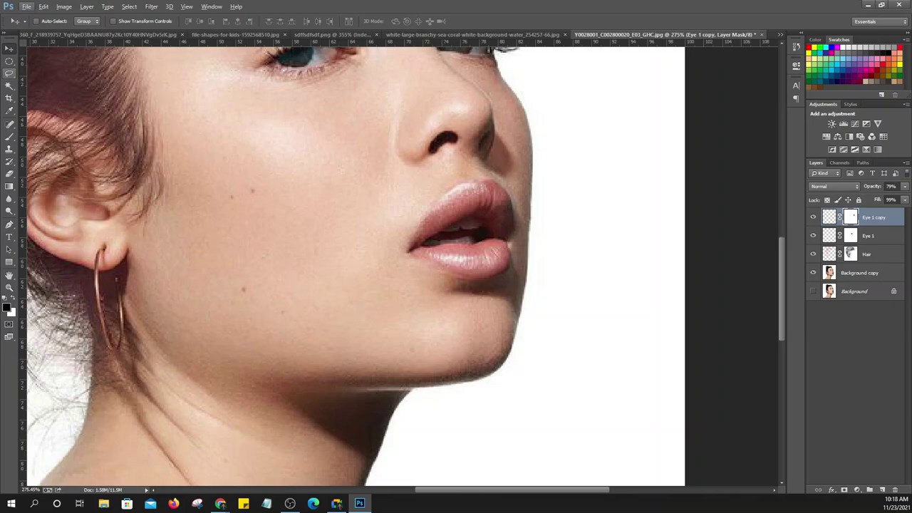
Lasso around the upper lip and add a new empty layer at the top of the stack
left_click(10, 72)
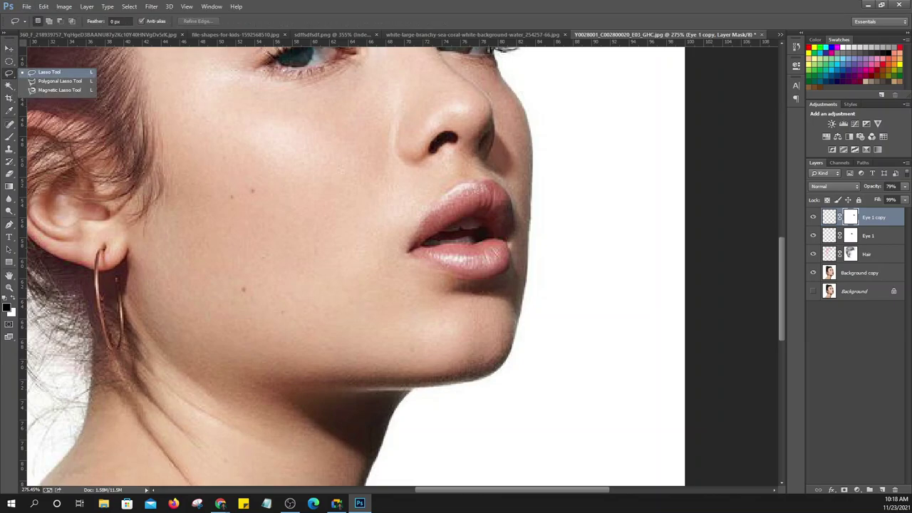
left_click(48, 71)
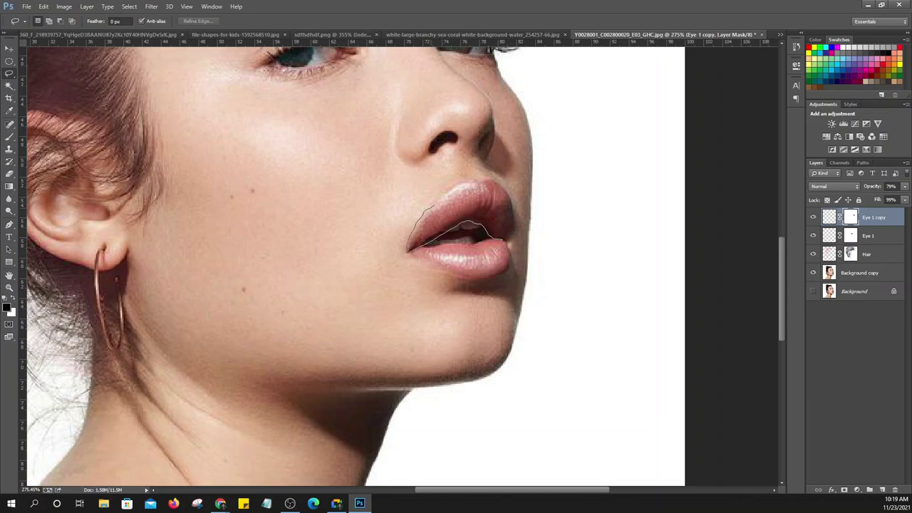
left_click_drag(433, 205, 454, 187)
left_click_drag(416, 246, 407, 249)
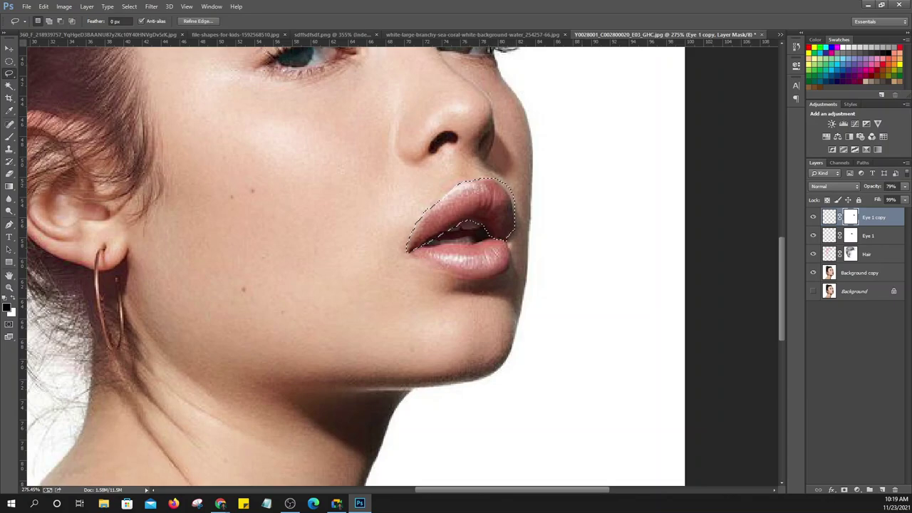
left_click(882, 490)
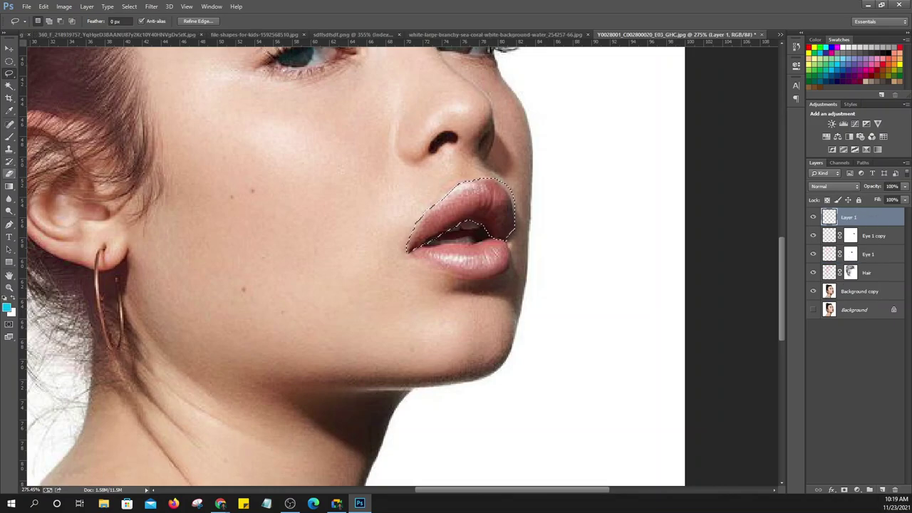
Paint the upper lip rosy red from Swatches with the Brush at 12% opacity
left_click(9, 135)
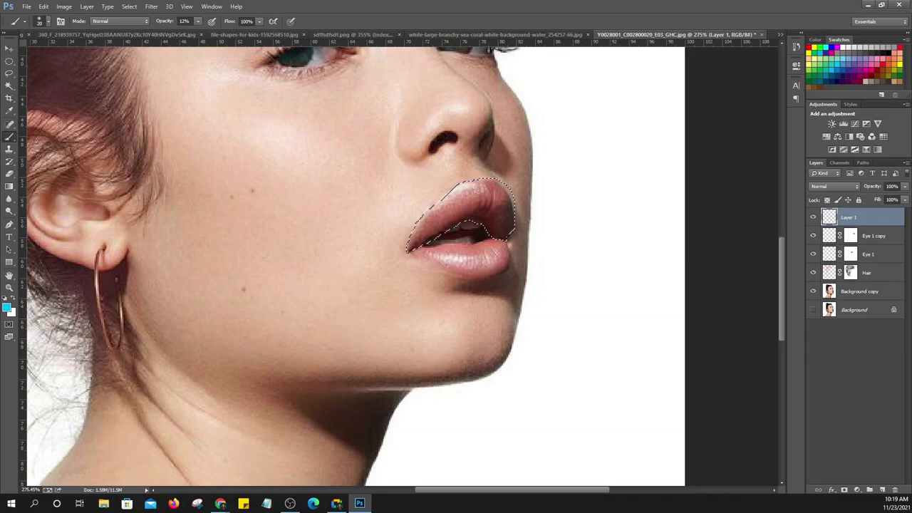
left_click(809, 48)
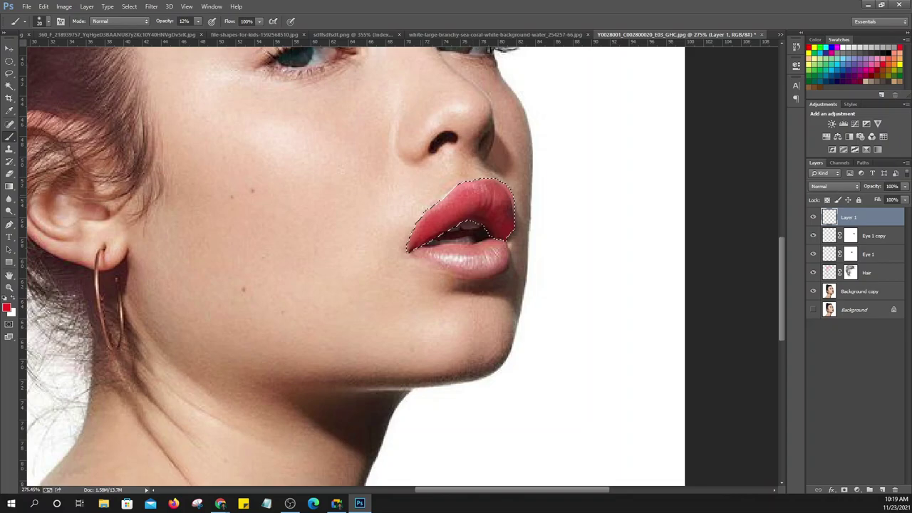
scroll(505, 299, "down", 2)
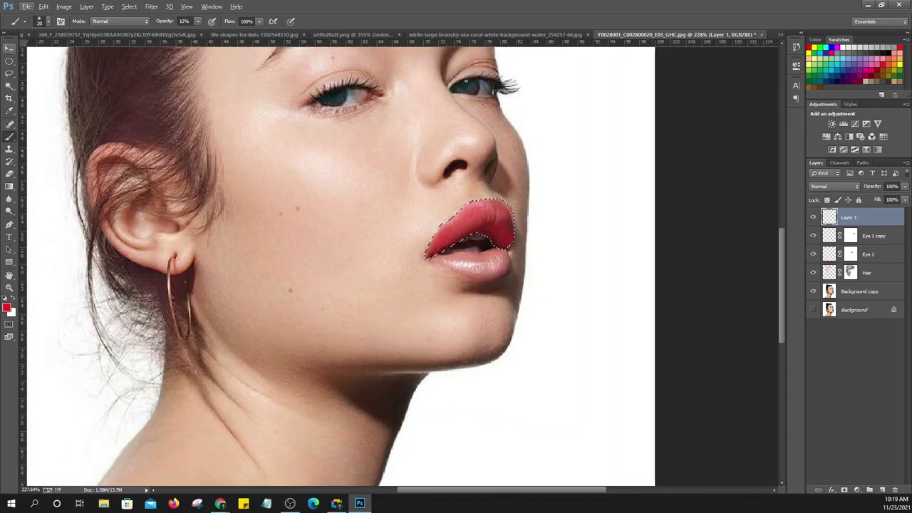
key("v")
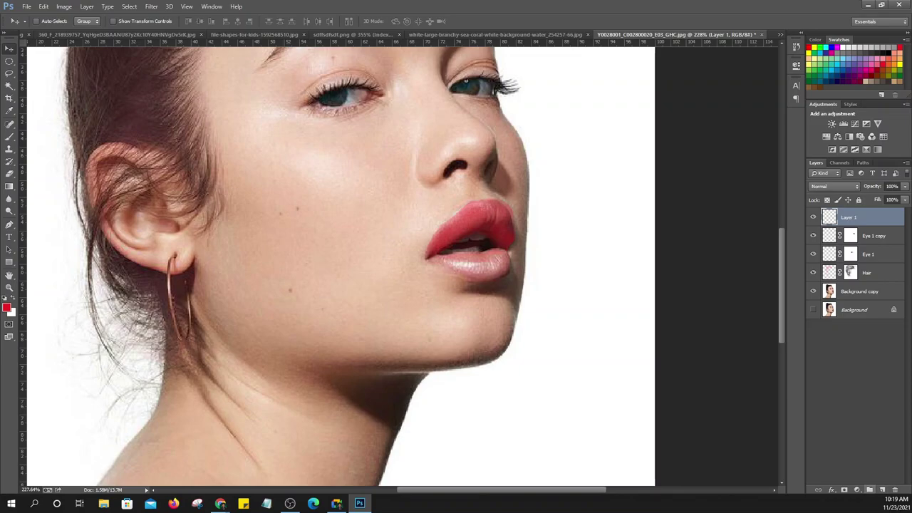
Lasso-select the lower lip and add a new empty Layer 2
scroll(470, 292, "up", 2)
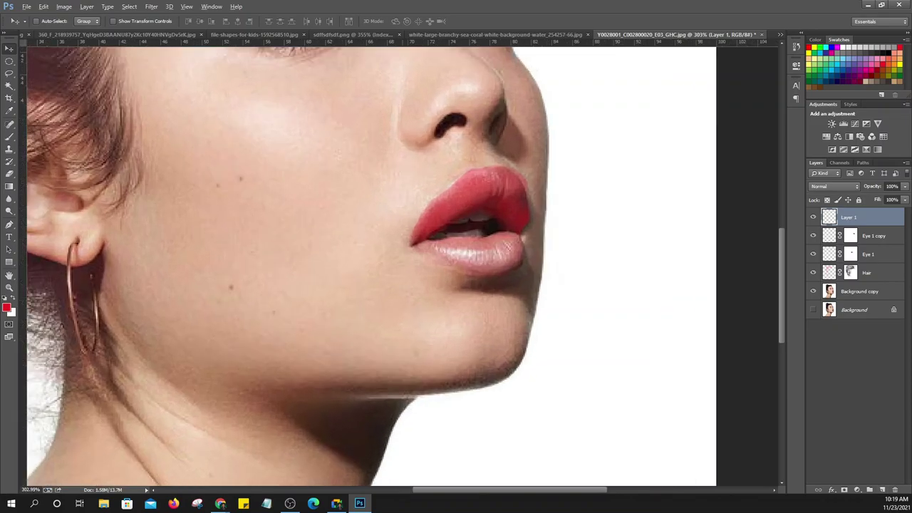
left_click(8, 73)
left_click(49, 72)
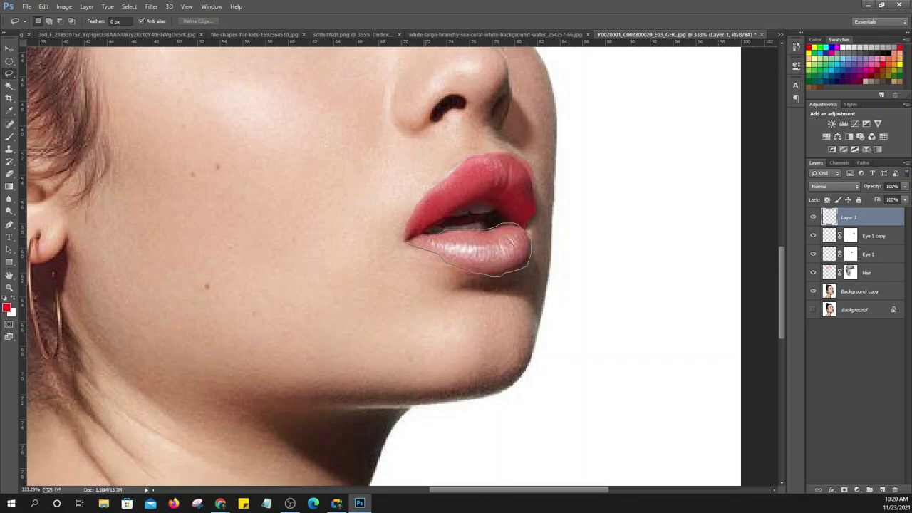
left_click_drag(406, 240, 406, 241)
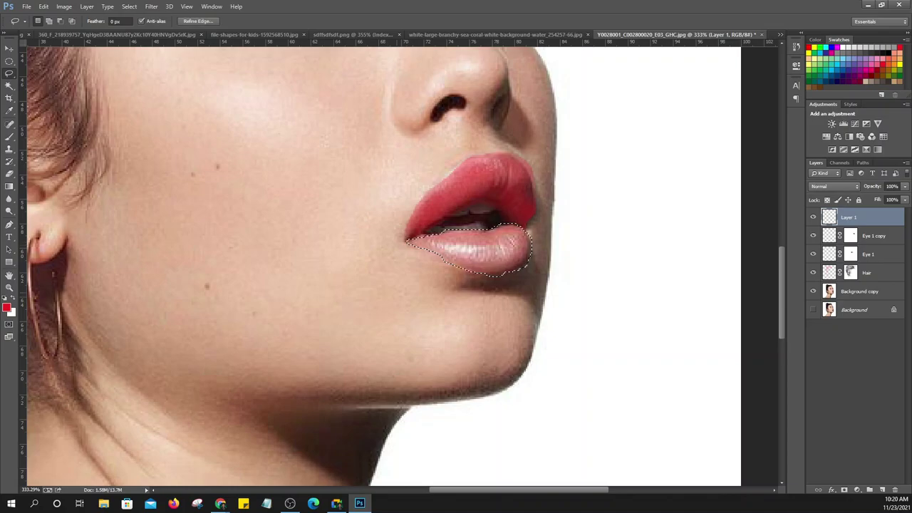
left_click(881, 490)
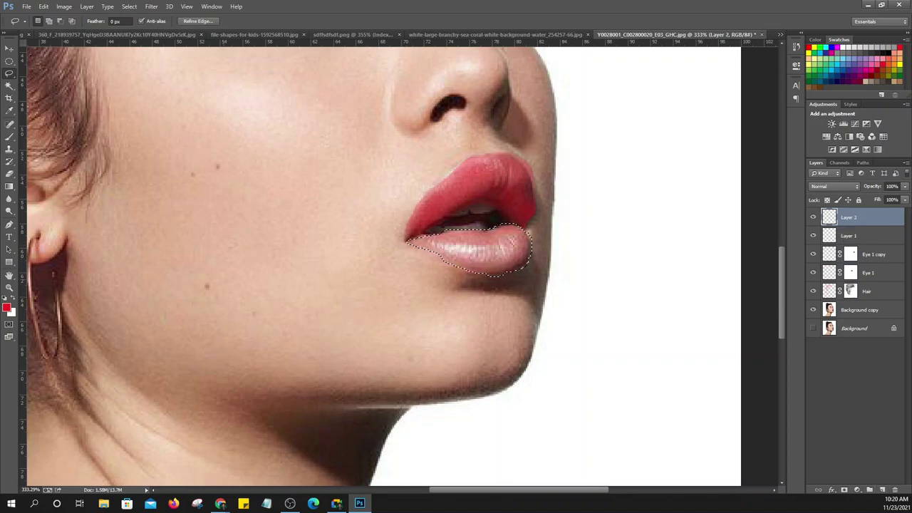
Paint the lower lip red with the soft brush at 12% opacity, then deselect
left_click(9, 136)
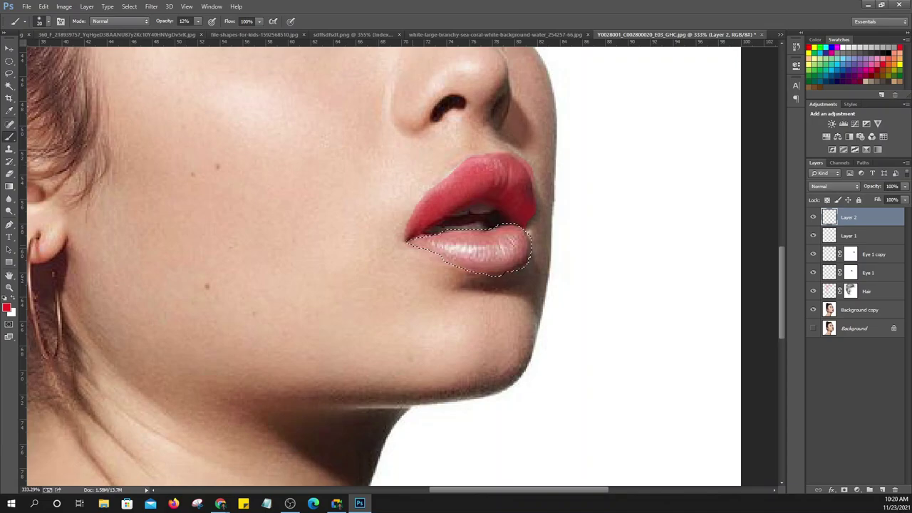
left_click_drag(504, 247, 512, 242)
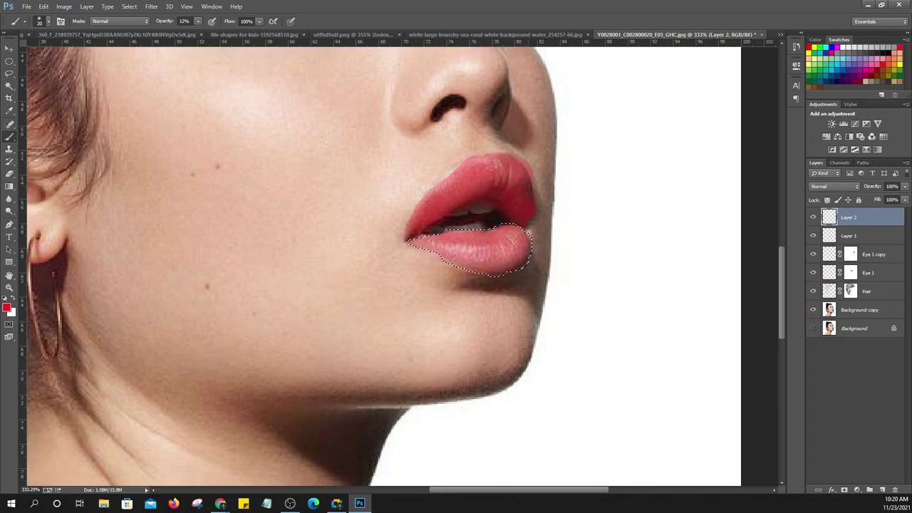
left_click_drag(511, 242, 499, 249)
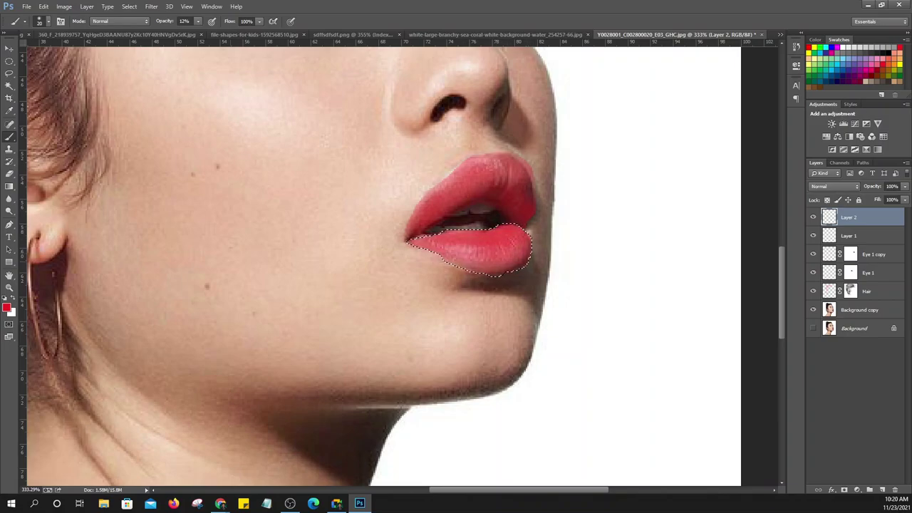
key("ctrl+d")
Add a layer mask to upper-lip Layer 1 and make the brush smaller
left_click(847, 235)
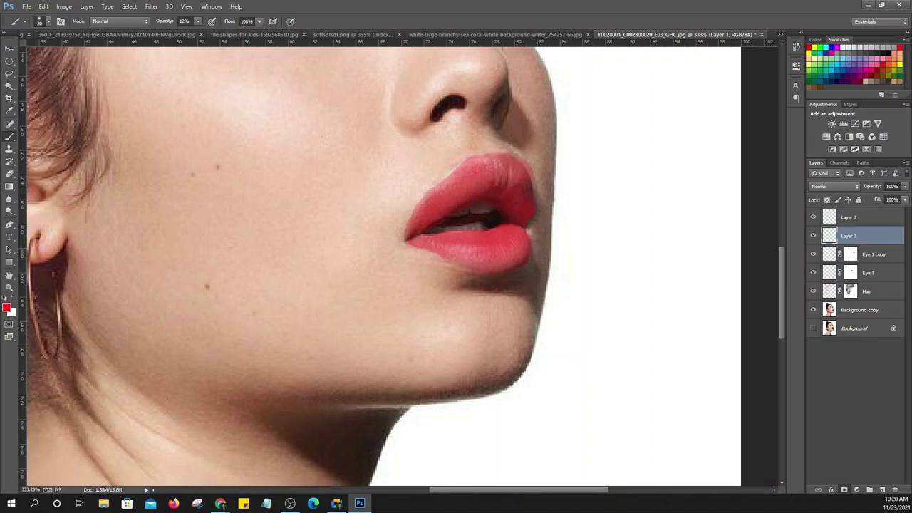
left_click(845, 490)
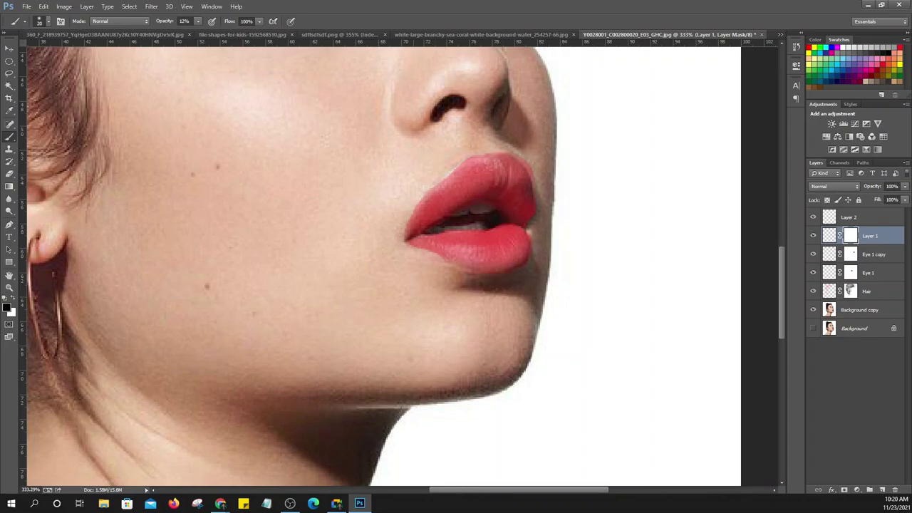
left_click(48, 22)
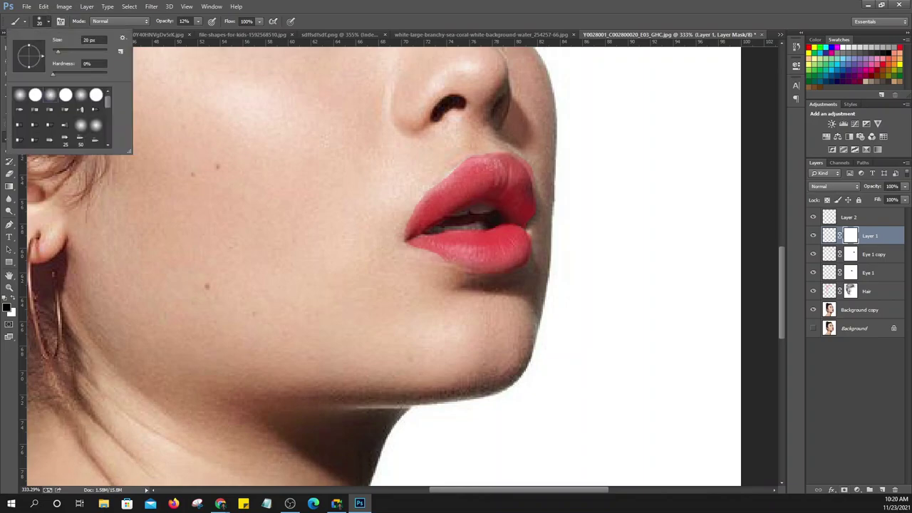
key("Return")
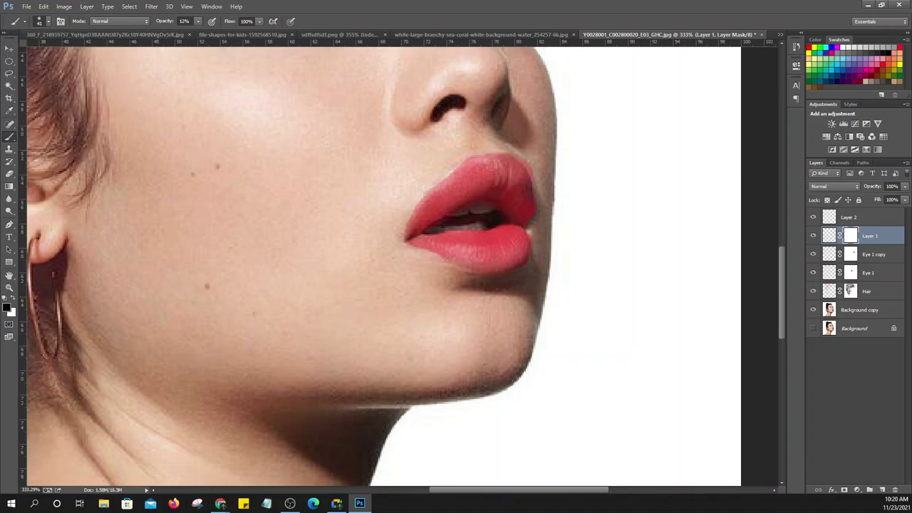
left_click(48, 21)
type("34")
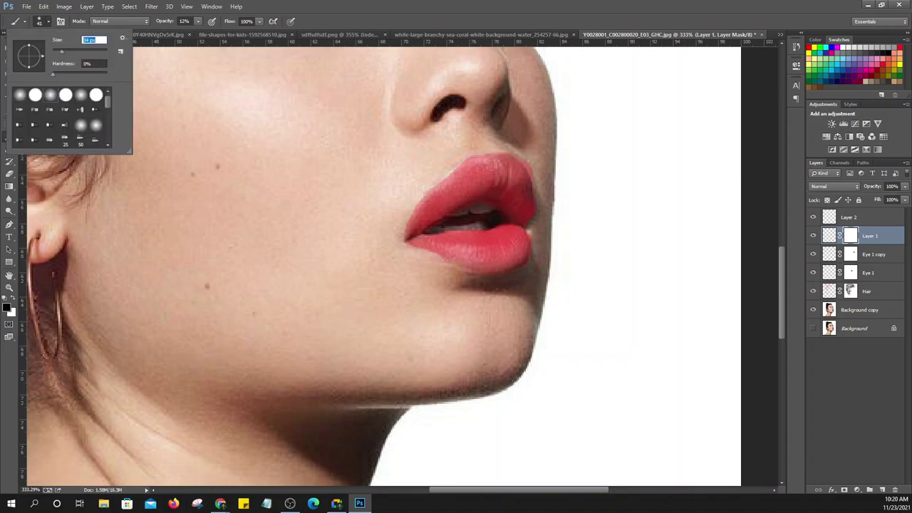
key("Return")
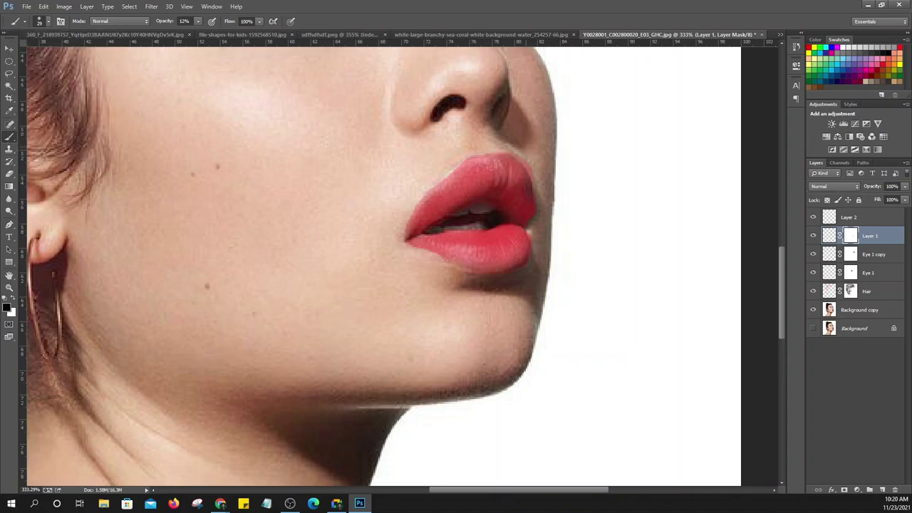
Set Layer 1 to 82% opacity and 70% fill
type("89")
type("91")
type("85")
key("shift+Tab")
key("shift+7")
key("shift+9")
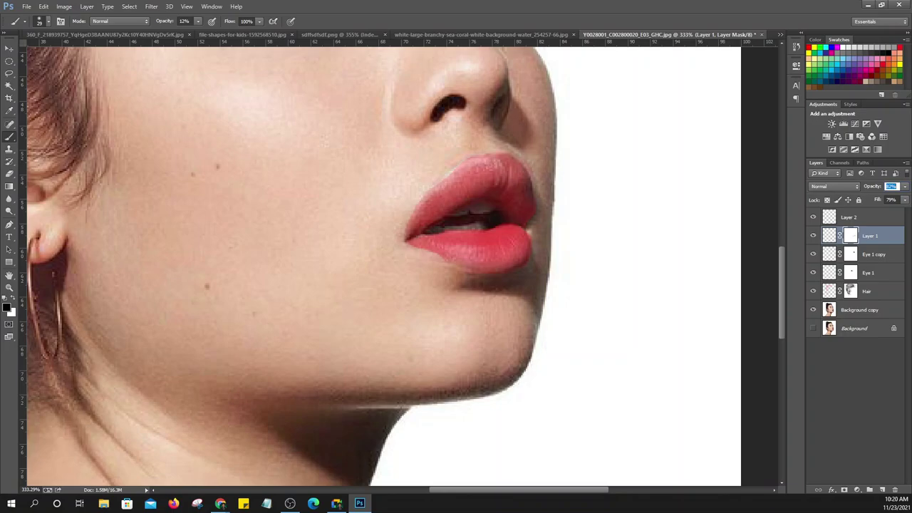
key("shift+7")
key("shift+0")
key("Return")
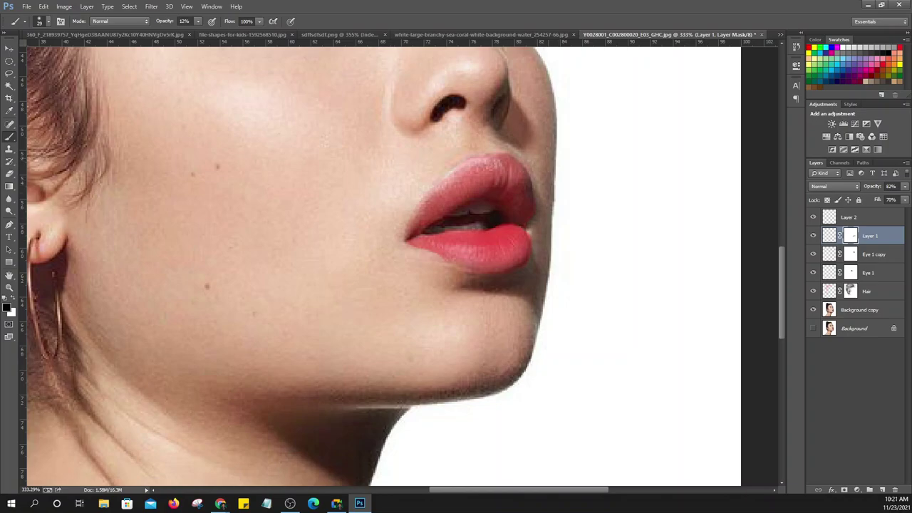
scroll(536, 199, "down", 2)
scroll(537, 199, "down", 2)
scroll(536, 199, "down", 2)
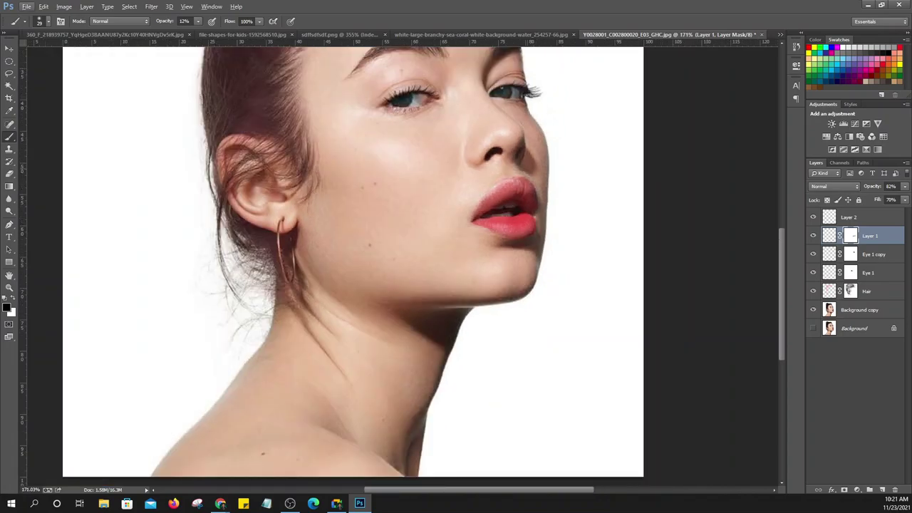
Add a layer mask to Layer 2 and set the brush opacity to 15%
scroll(517, 195, "up", 1)
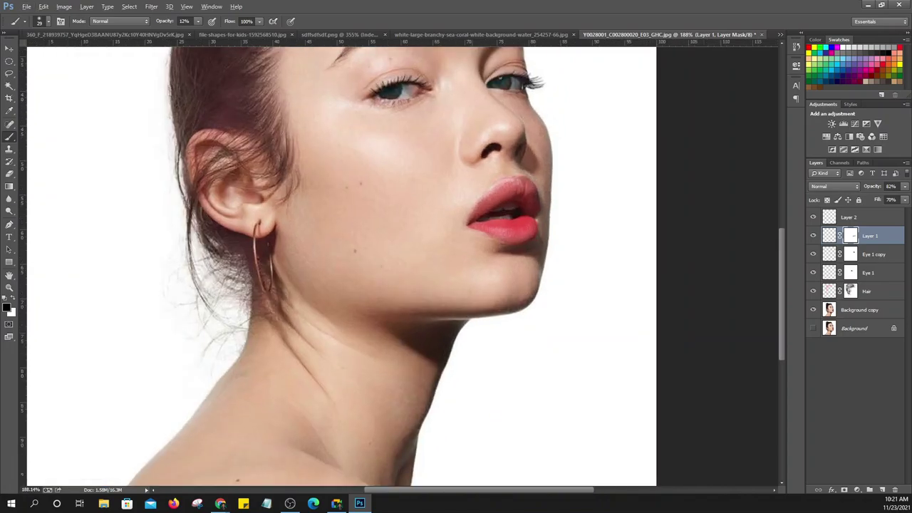
scroll(517, 195, "up", 3)
scroll(517, 195, "up", 1)
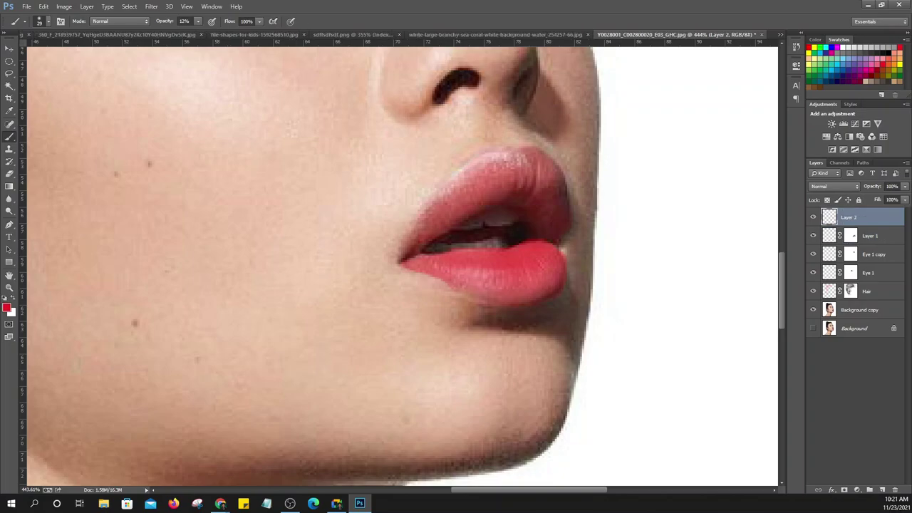
left_click(844, 489)
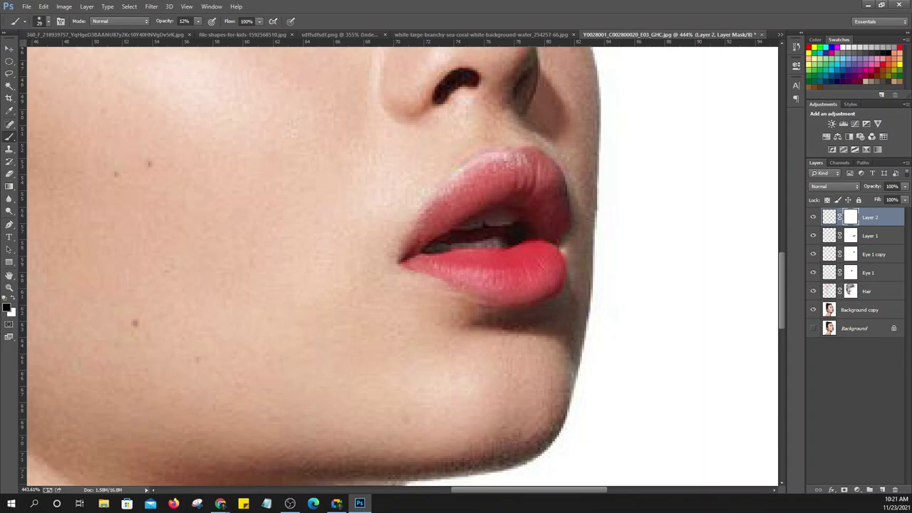
key("1")
key("5")
Set Layer 2's opacity to 67% and fill to 87%
left_click(891, 186)
type("83")
key("Tab")
type("87")
key("Return")
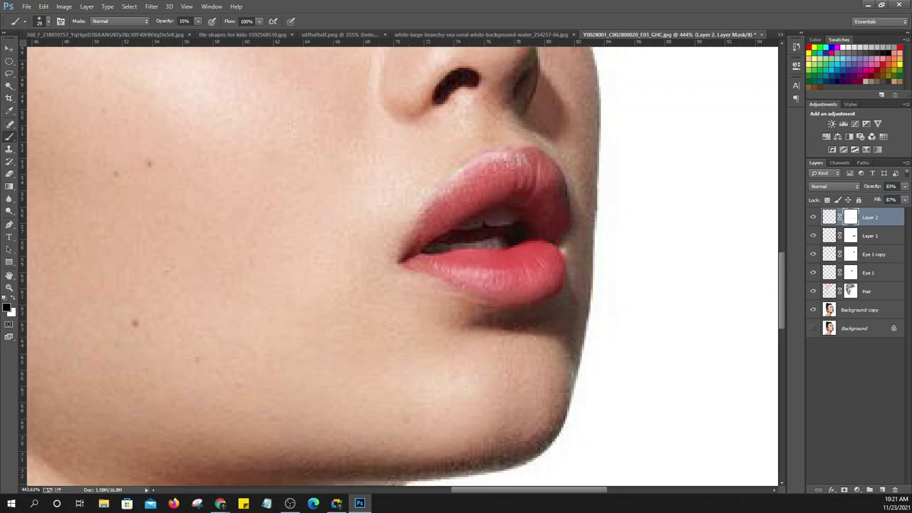
type("67")
key("Return")
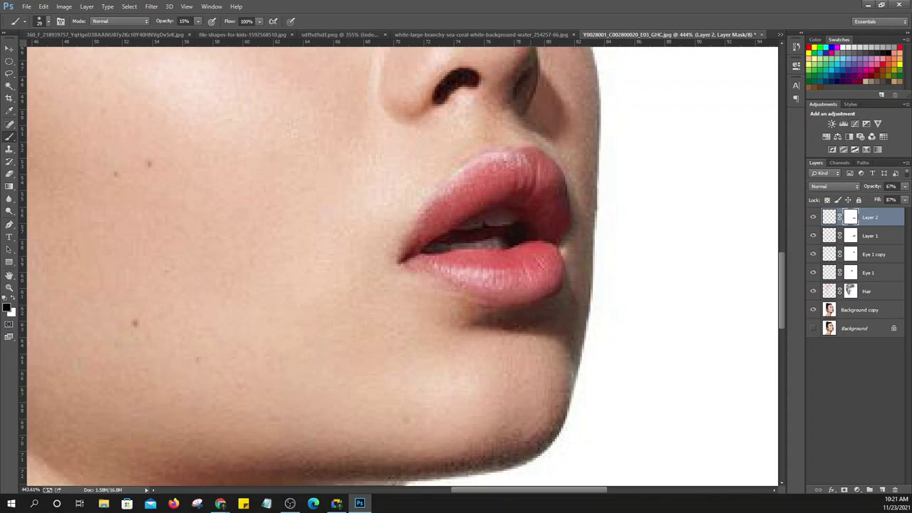
scroll(531, 321, "down", 5)
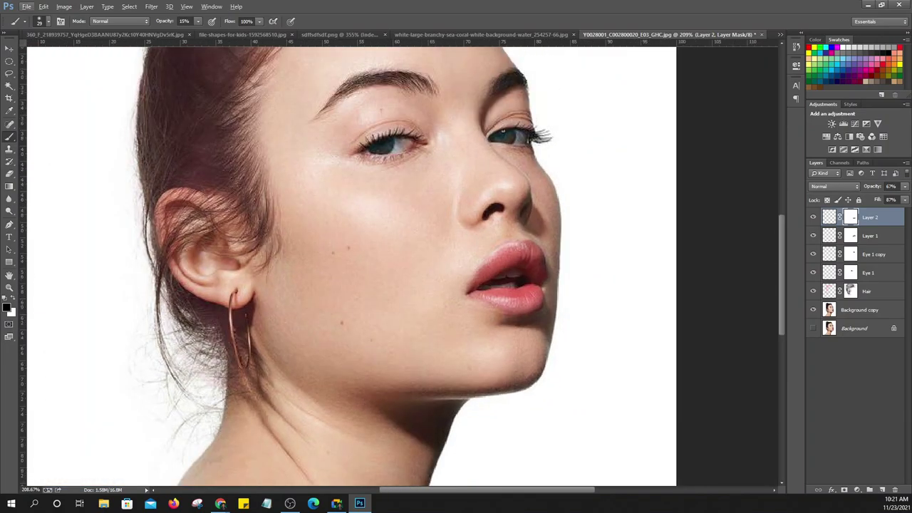
Toggle Layer 1's visibility off and on to compare the lips
left_click(812, 235)
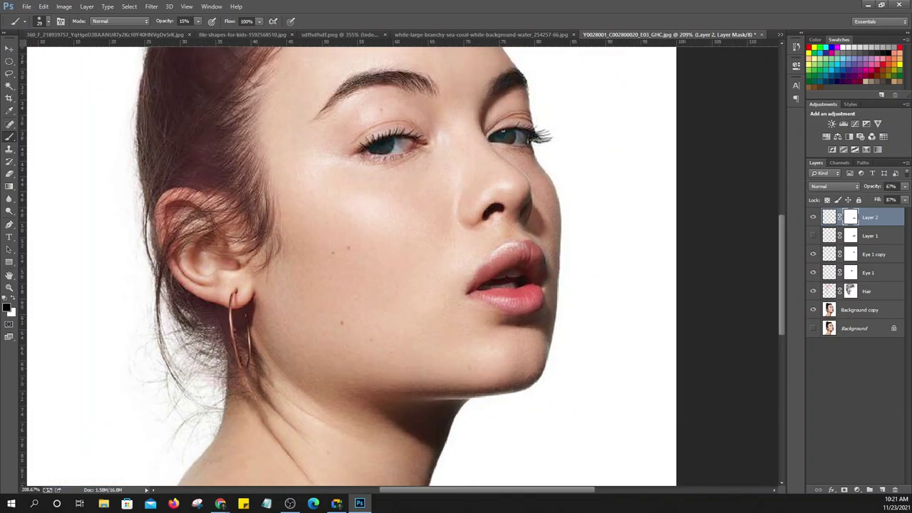
left_click(812, 235)
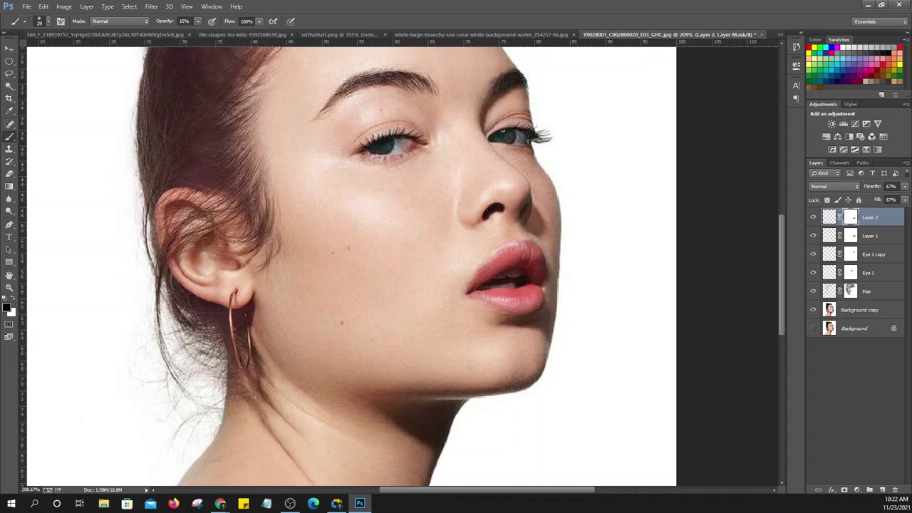
scroll(320, 306, "down", 2)
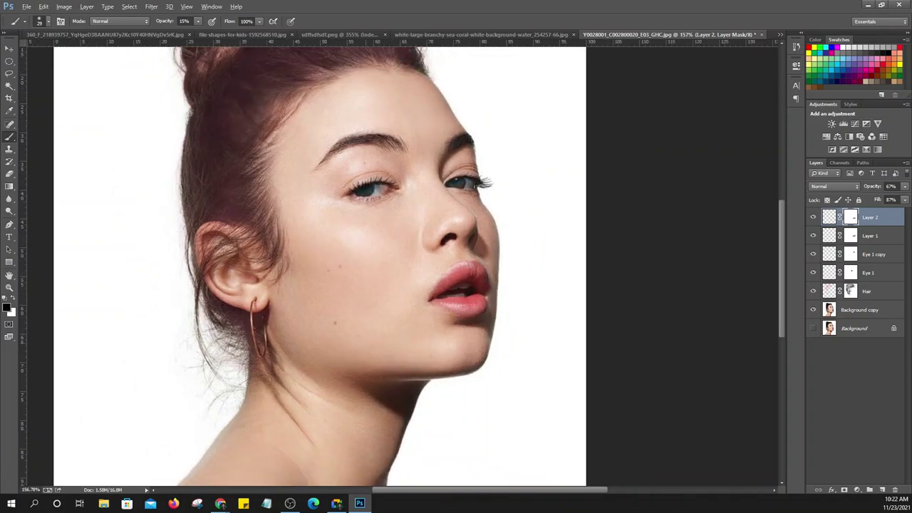
scroll(353, 324, "down", 1)
scroll(353, 324, "up", 2)
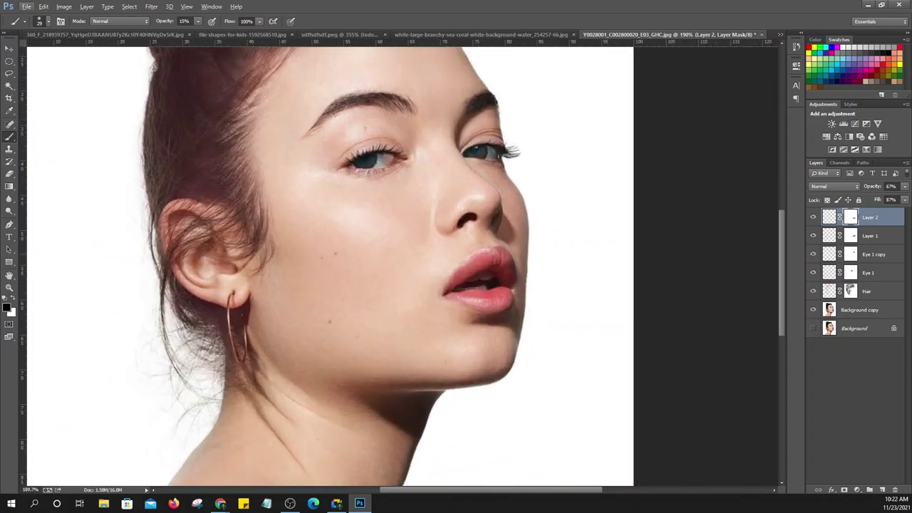
Draw a circular elliptical-marquee selection over the cheek and add a new Layer 3
key("m")
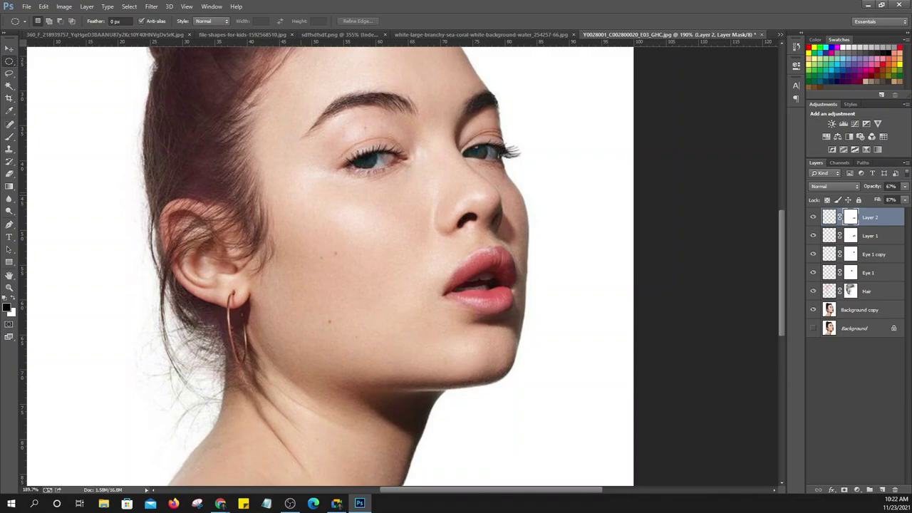
mouse_move(344, 194)
left_mouse_down()
mouse_move(380, 293)
mouse_move(418, 282)
mouse_move(431, 288)
mouse_move(426, 298)
left_mouse_up()
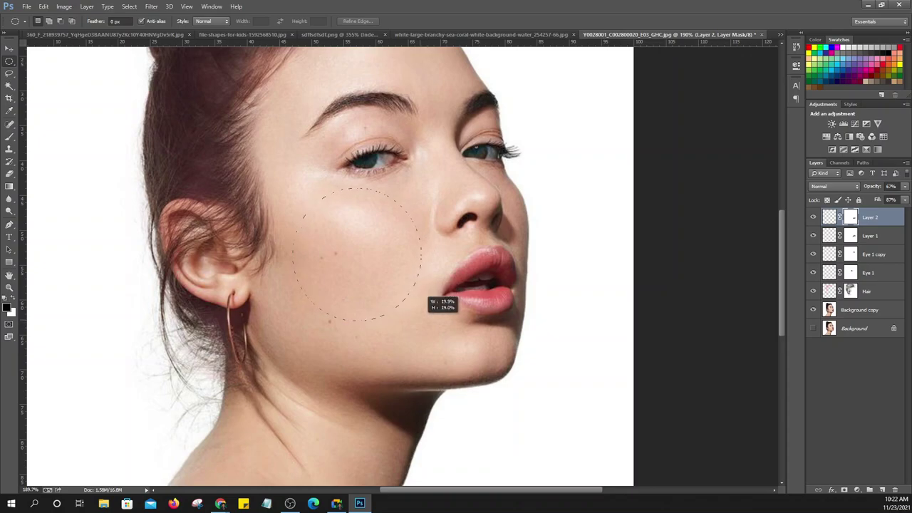
left_click_drag(426, 298, 427, 299)
key("ctrl+d")
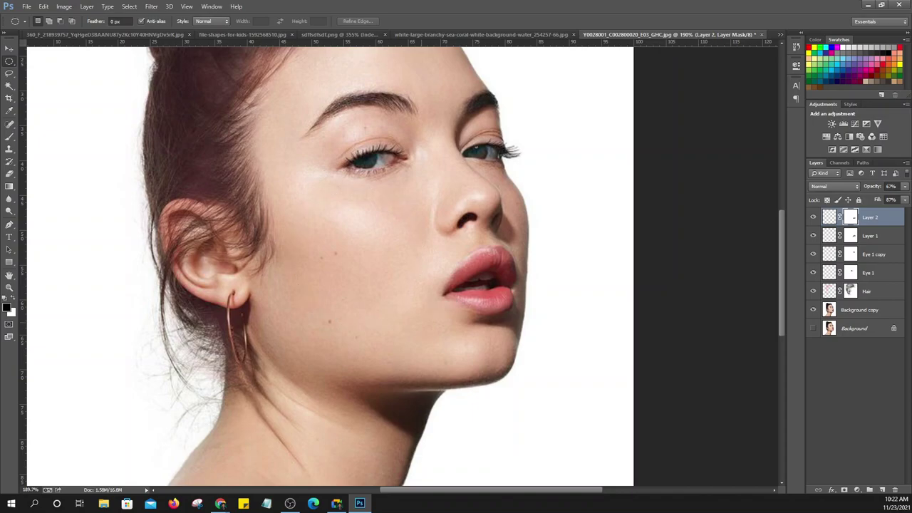
key("ctrl+z")
key("ctrl+z")
left_click_drag(348, 187, 395, 306)
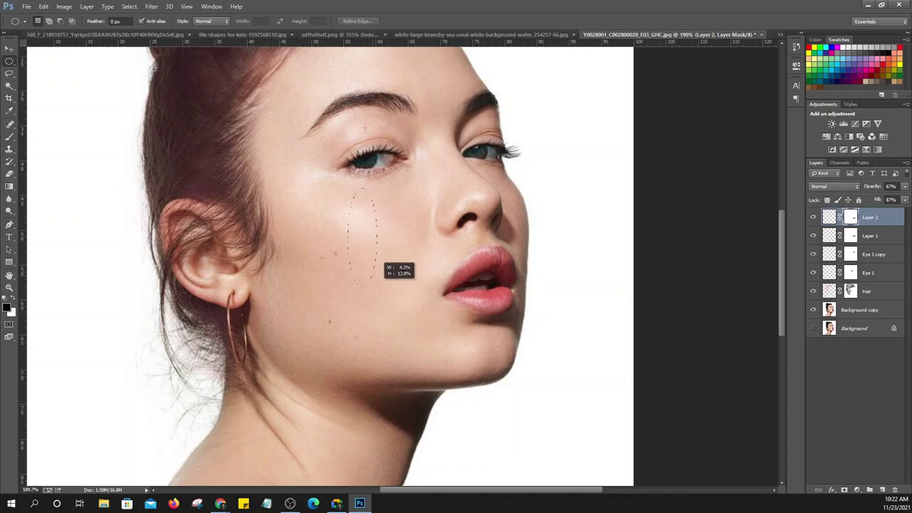
key("ctrl+d")
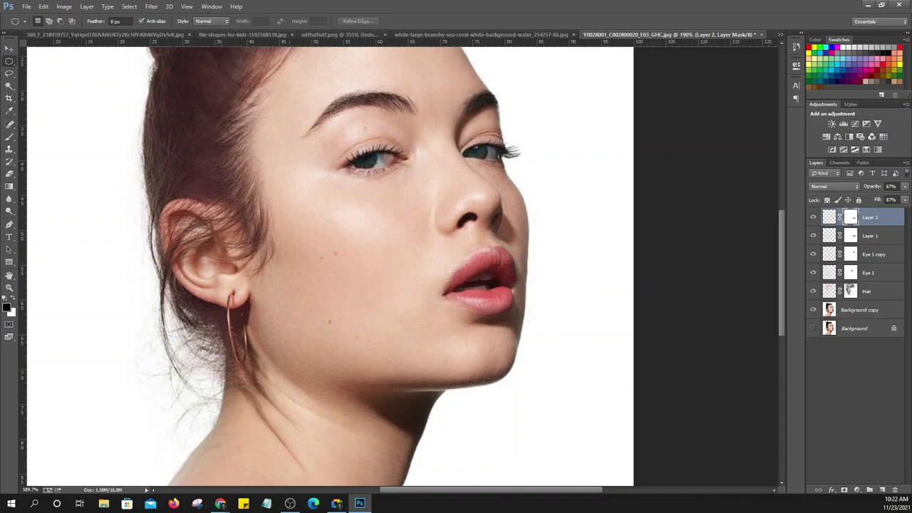
left_click_drag(317, 181, 352, 213)
mouse_move(314, 191)
left_mouse_down()
mouse_move(385, 312)
mouse_move(437, 335)
mouse_move(470, 278)
left_mouse_up()
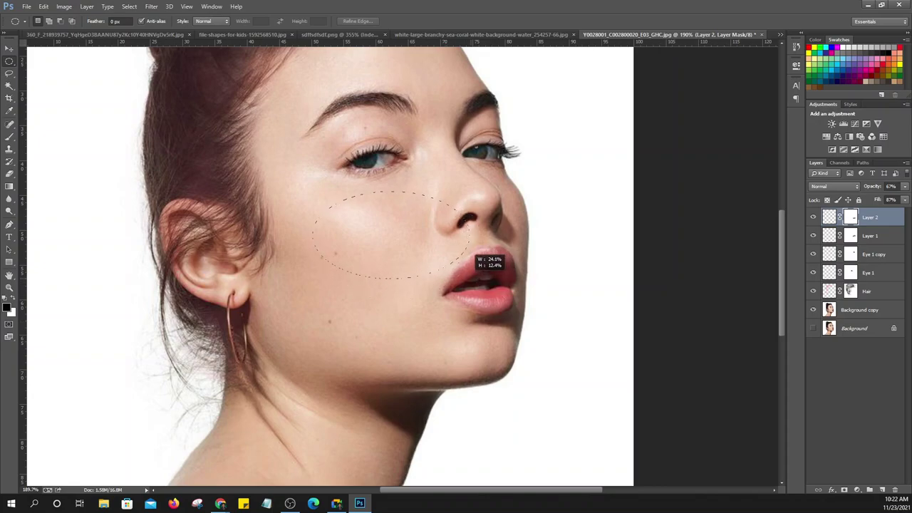
mouse_move(470, 278)
left_mouse_down()
mouse_move(388, 305)
mouse_move(389, 317)
mouse_move(426, 324)
mouse_move(419, 317)
left_mouse_up()
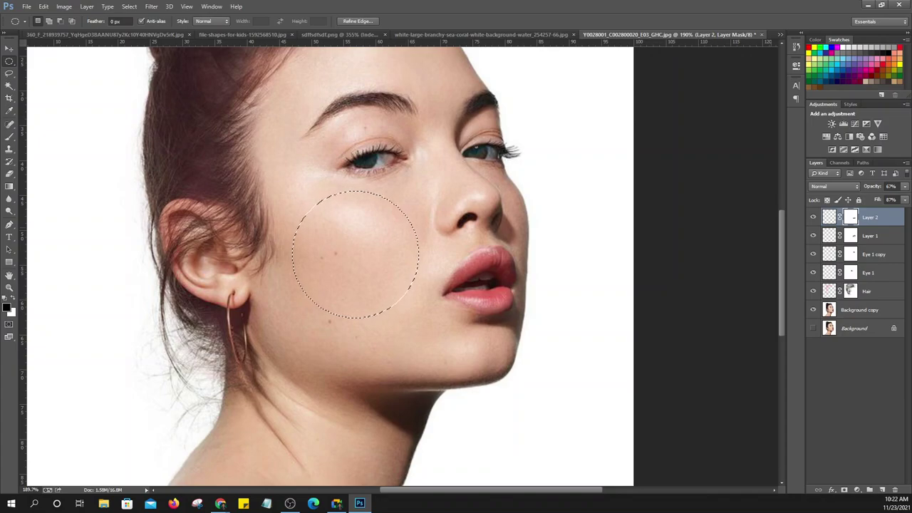
left_click(881, 490)
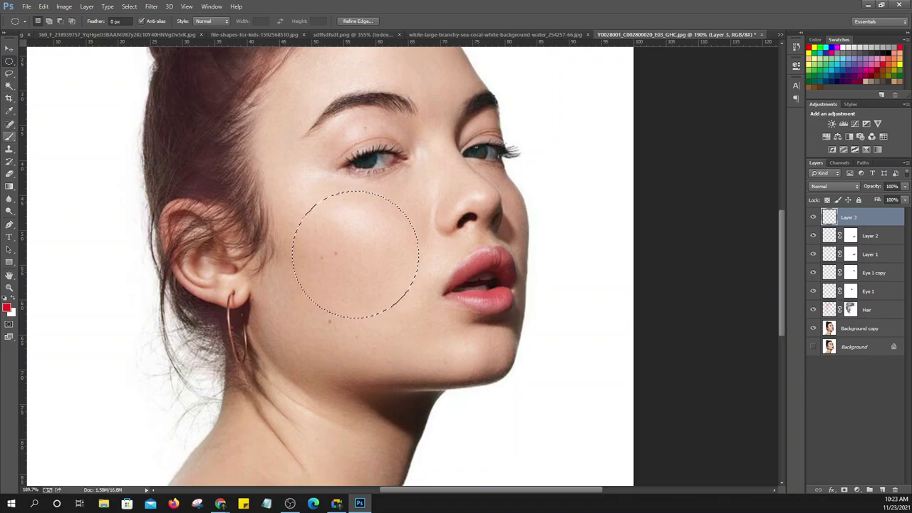
Paint soft pink blush inside the cheek circle with a 54 px, 0% hardness brush
left_click(10, 136)
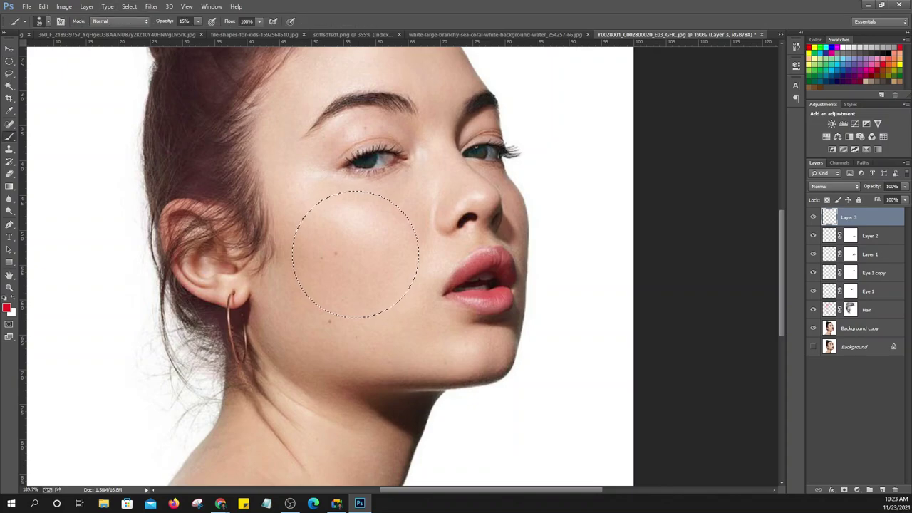
left_click(47, 22)
left_click_drag(60, 52, 70, 52)
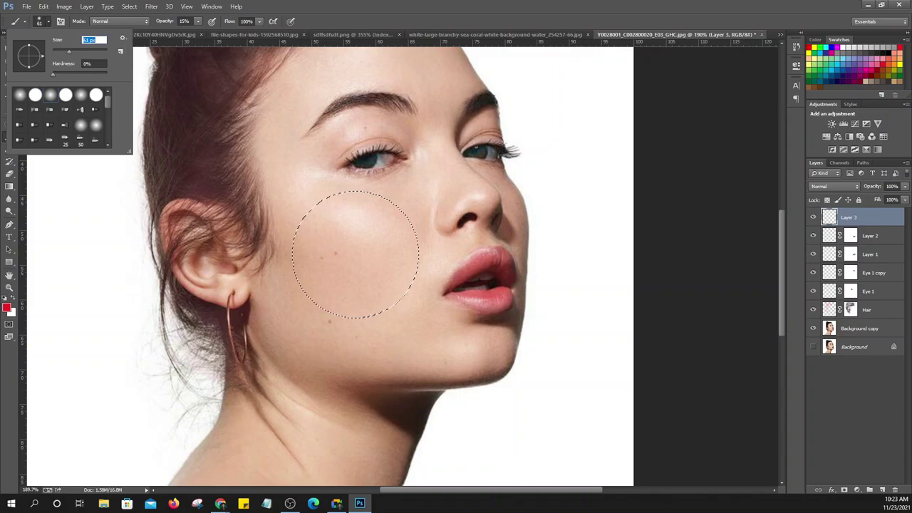
mouse_move(360, 249)
left_mouse_down()
mouse_move(378, 235)
mouse_move(399, 243)
mouse_move(302, 253)
left_mouse_up()
left_click_drag(360, 256, 351, 237)
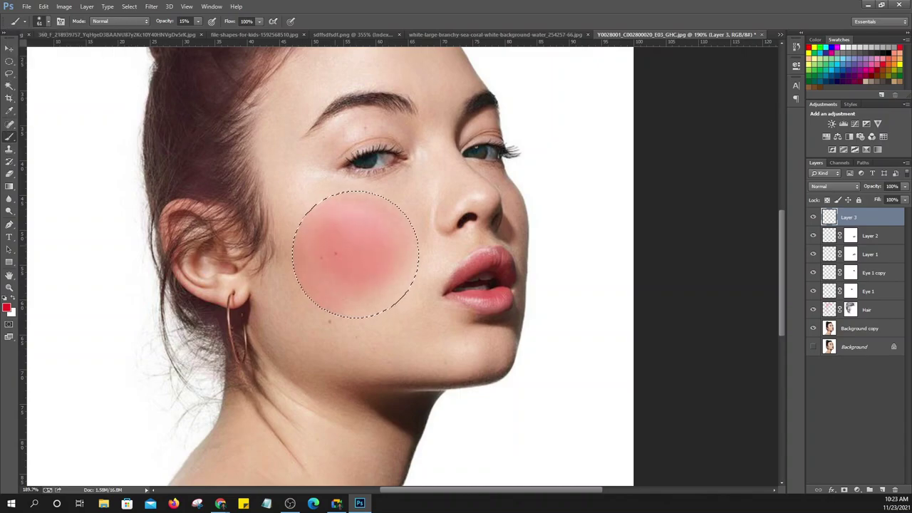
left_click_drag(356, 288, 399, 242)
mouse_move(371, 213)
left_mouse_down()
mouse_move(342, 228)
mouse_move(321, 220)
left_mouse_up()
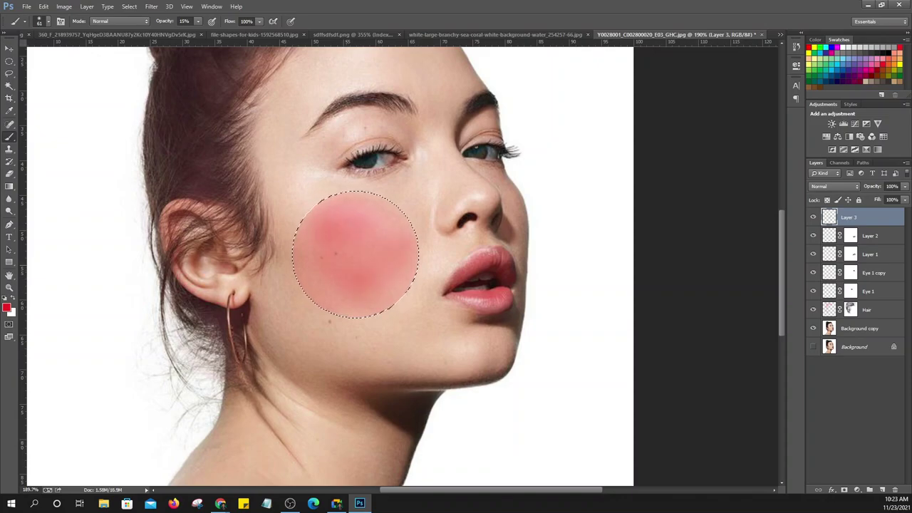
left_click_drag(384, 279, 336, 245)
mouse_move(351, 209)
left_mouse_down()
mouse_move(301, 291)
mouse_move(380, 226)
mouse_move(408, 244)
left_mouse_up()
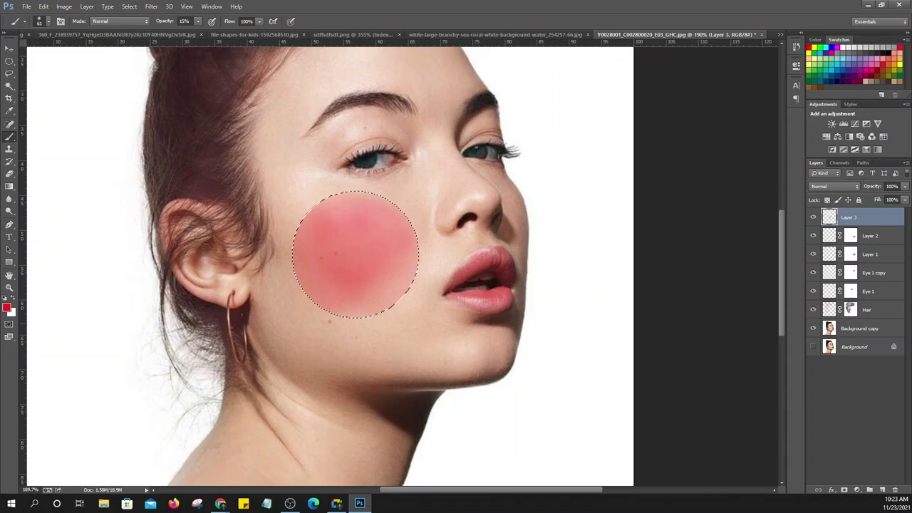
left_click_drag(384, 293, 365, 271)
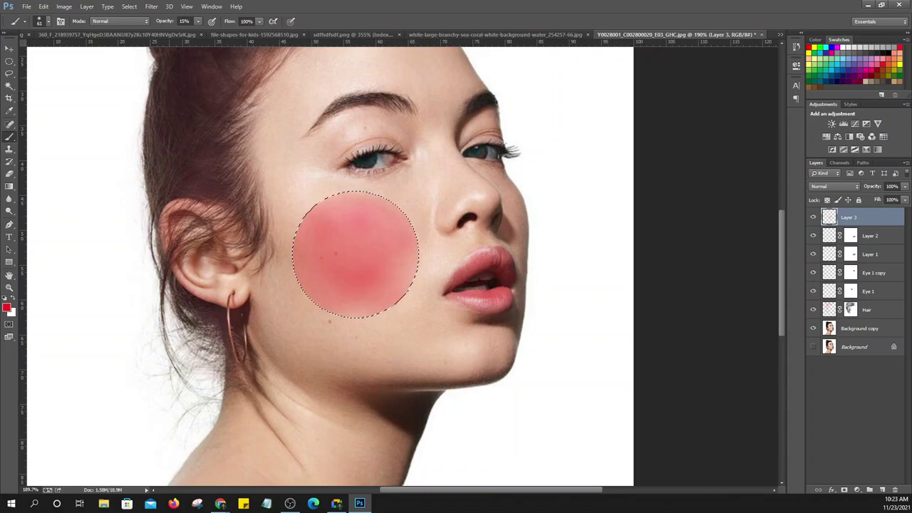
Deselect, set Layer 3 to 82% opacity and 76% fill, and add a mask
key("ctrl+d")
type("82")
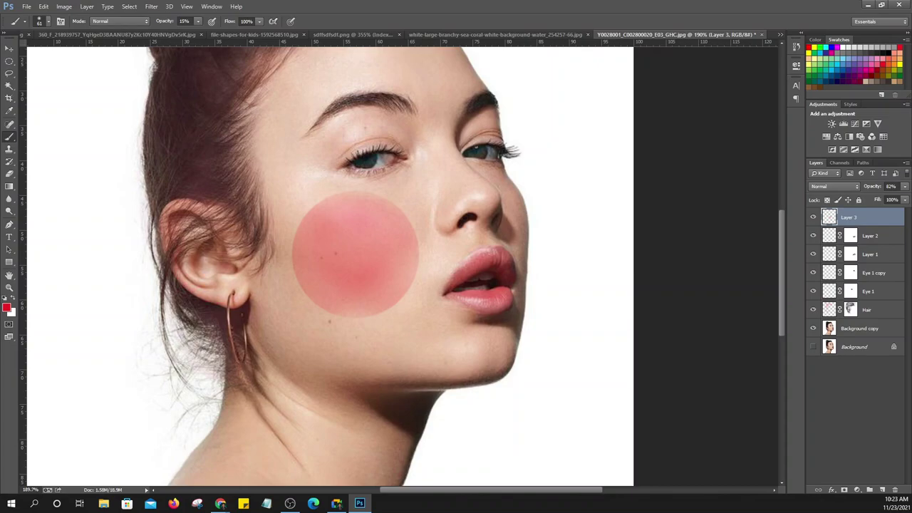
type("76")
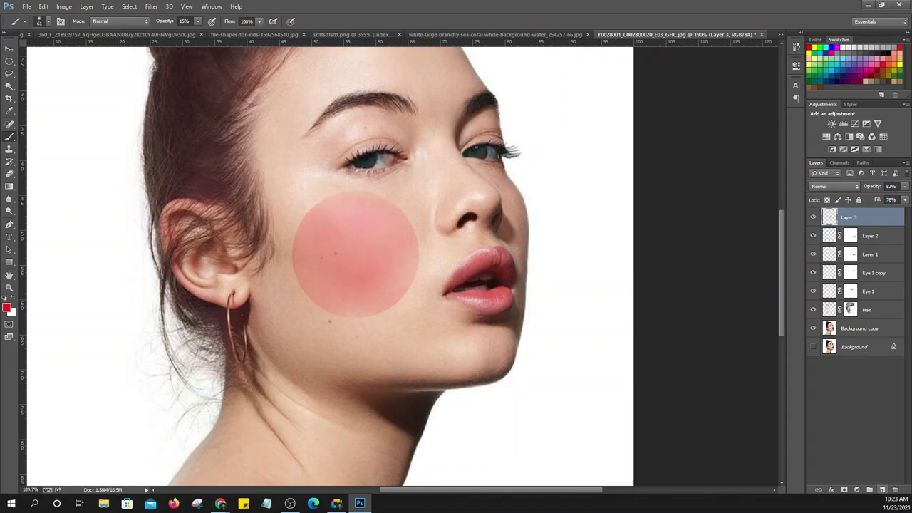
left_click(844, 490)
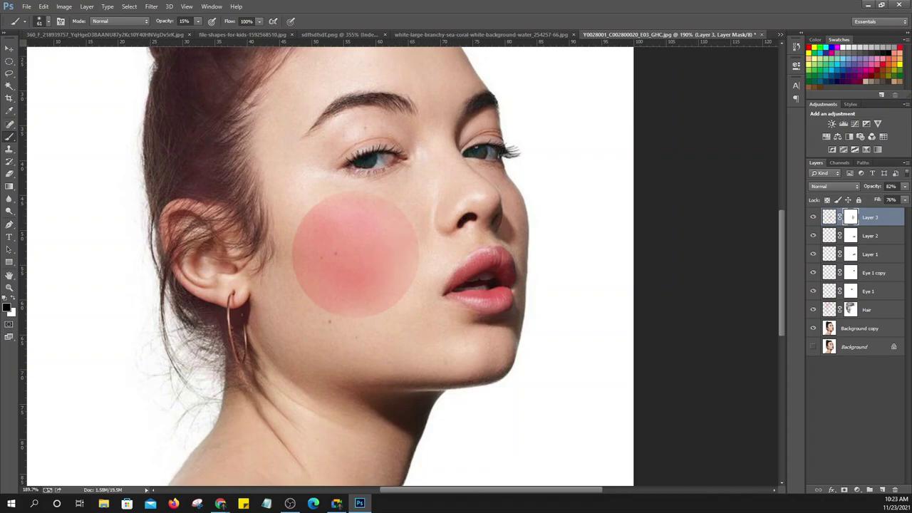
key("1")
key("9")
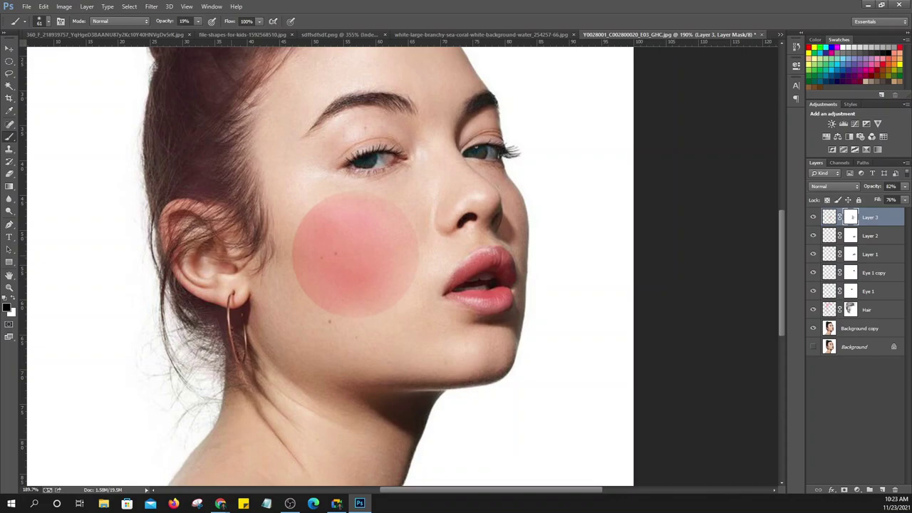
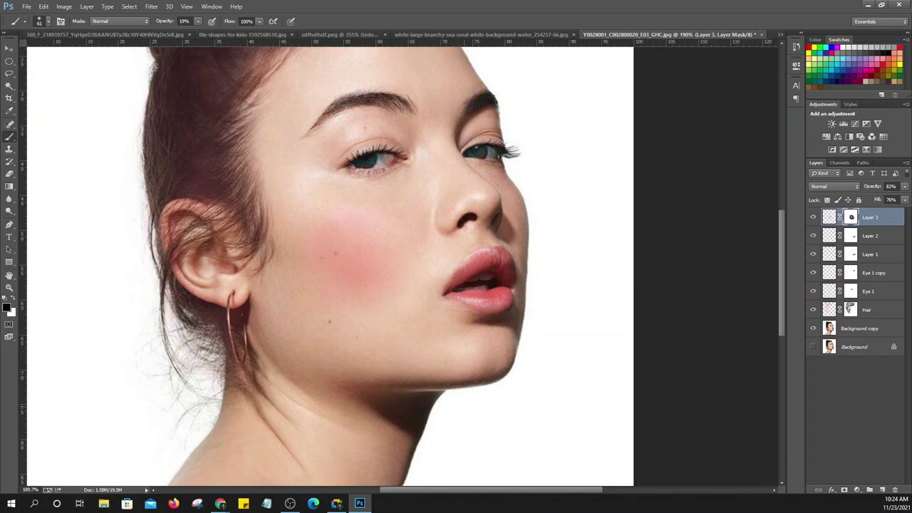
Lasso-select the upper left eyelid and add a new empty Layer 4 for eyeshadow
scroll(402, 265, "up", 2)
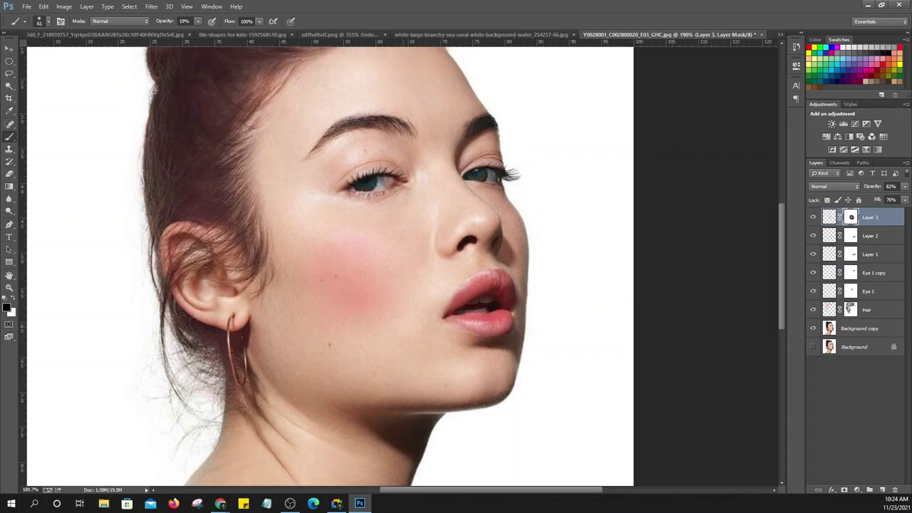
scroll(402, 266, "up", 2)
scroll(403, 266, "up", 1)
scroll(403, 265, "up", 1)
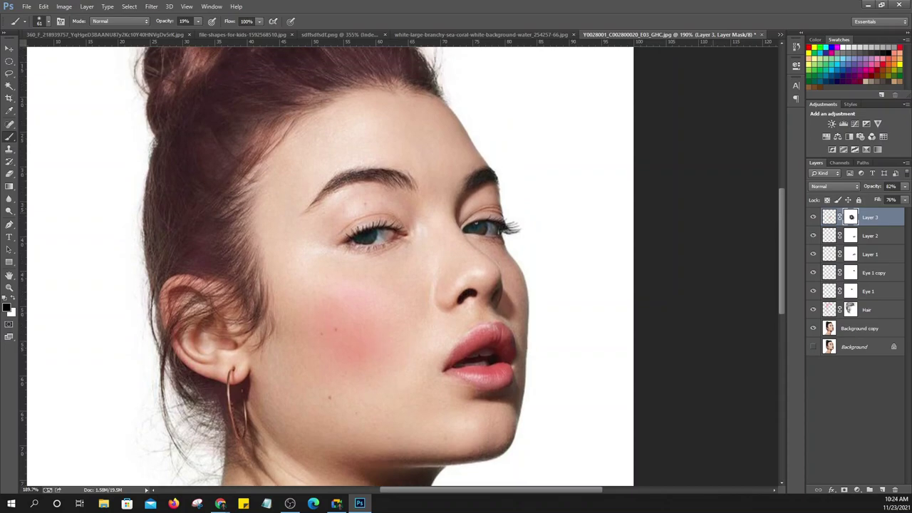
scroll(402, 266, "up", 1)
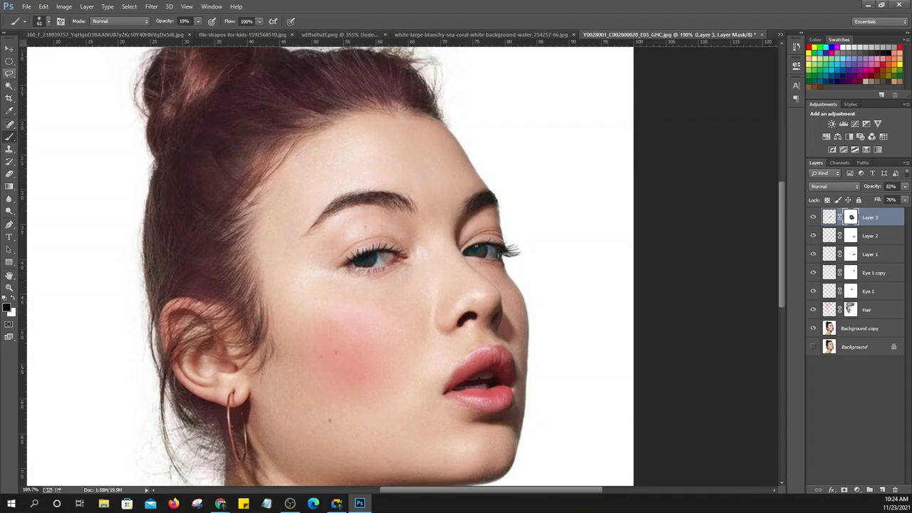
right_click(9, 72)
left_click(32, 73)
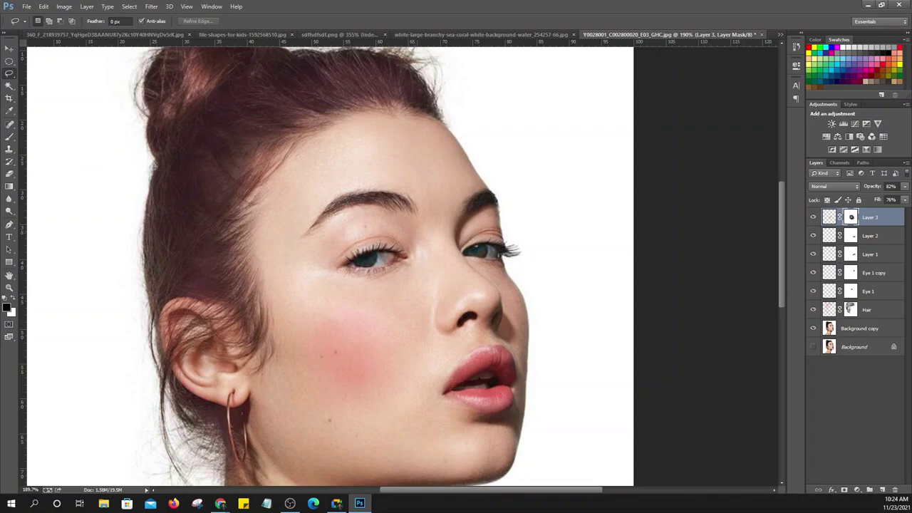
left_click_drag(384, 215, 355, 212)
left_click_drag(417, 244, 417, 244)
left_click(809, 47)
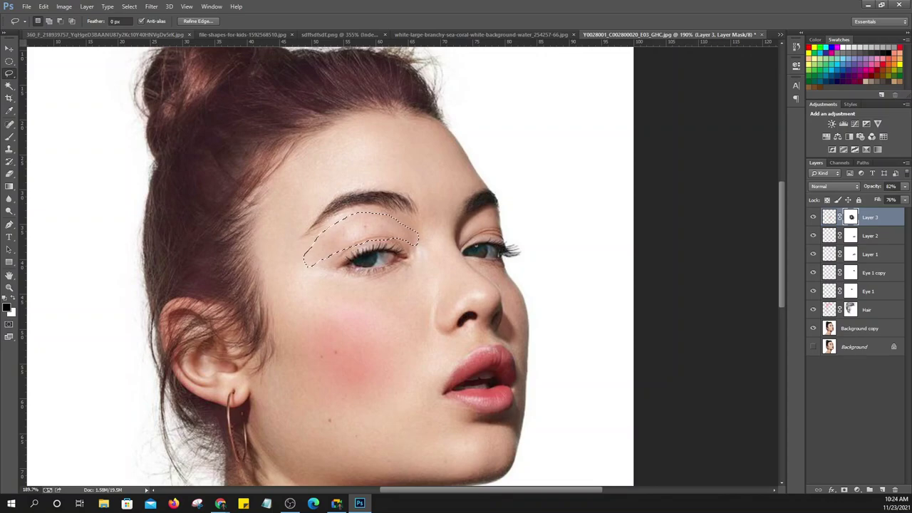
left_click(881, 490)
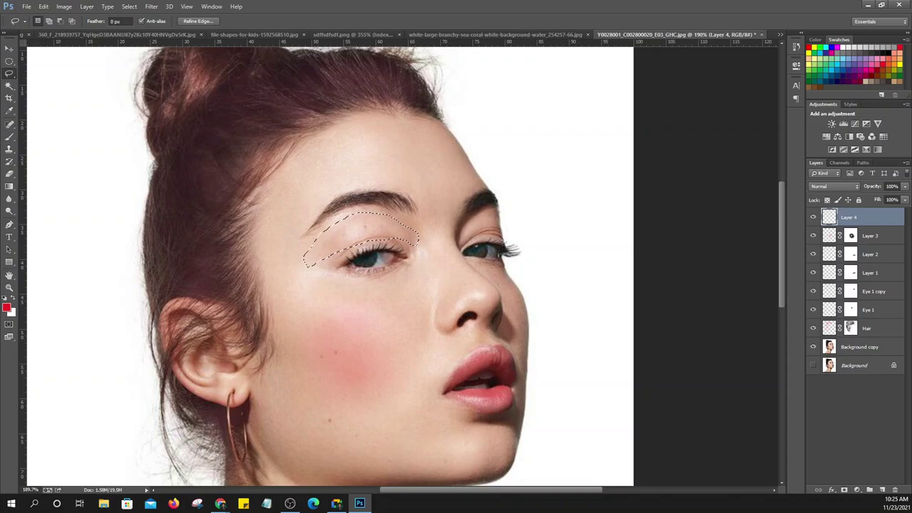
Brush cyan inside the eyelid selection on Layer 4 and give Layer 4 a layer mask
left_click(9, 135)
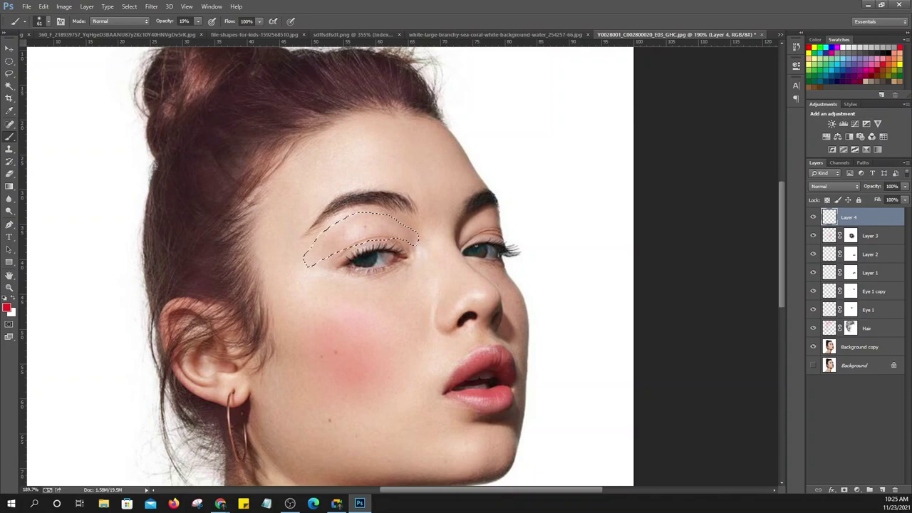
left_click(847, 52)
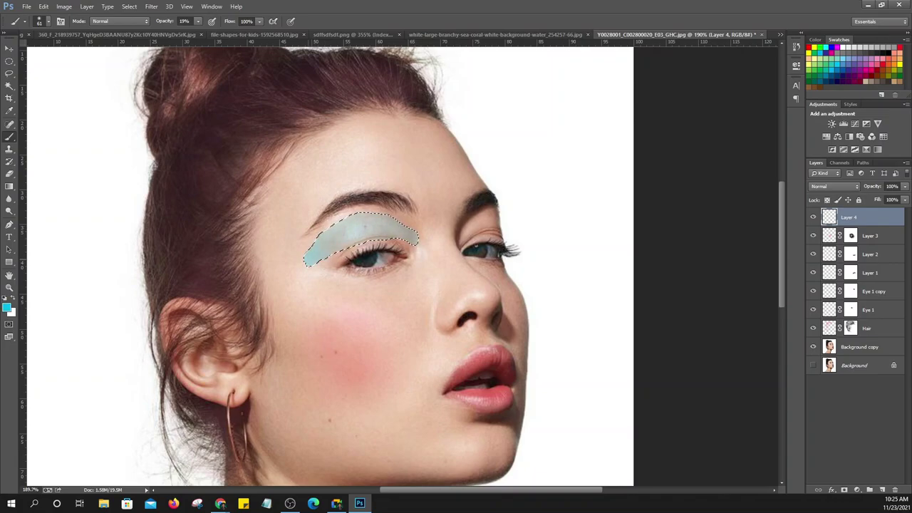
left_click_drag(317, 253, 409, 232)
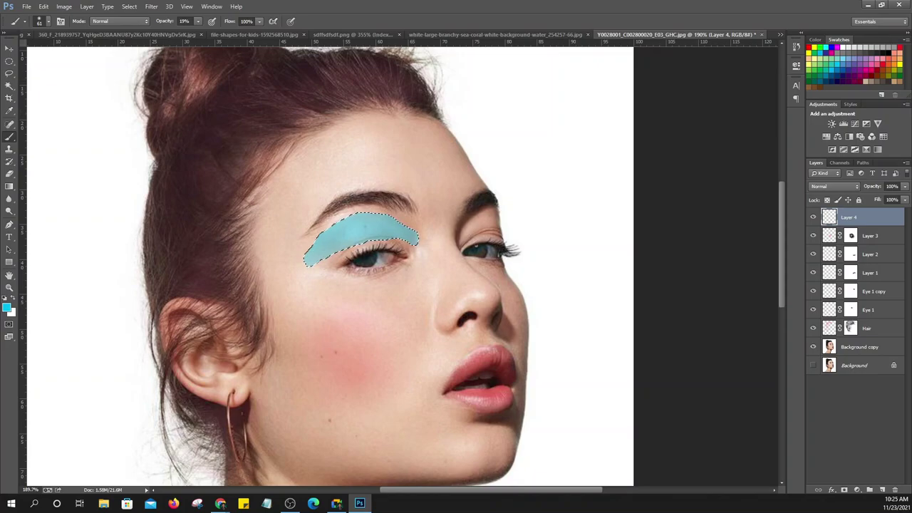
key("v")
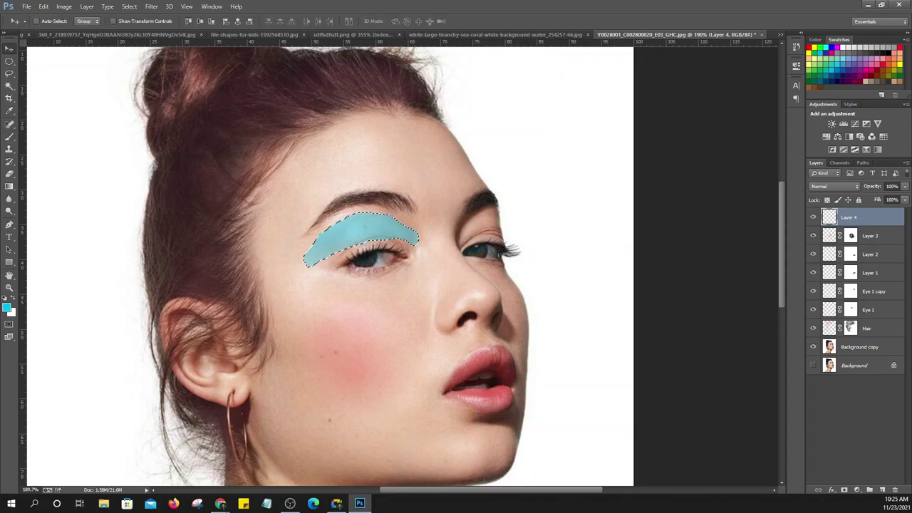
left_click(881, 490)
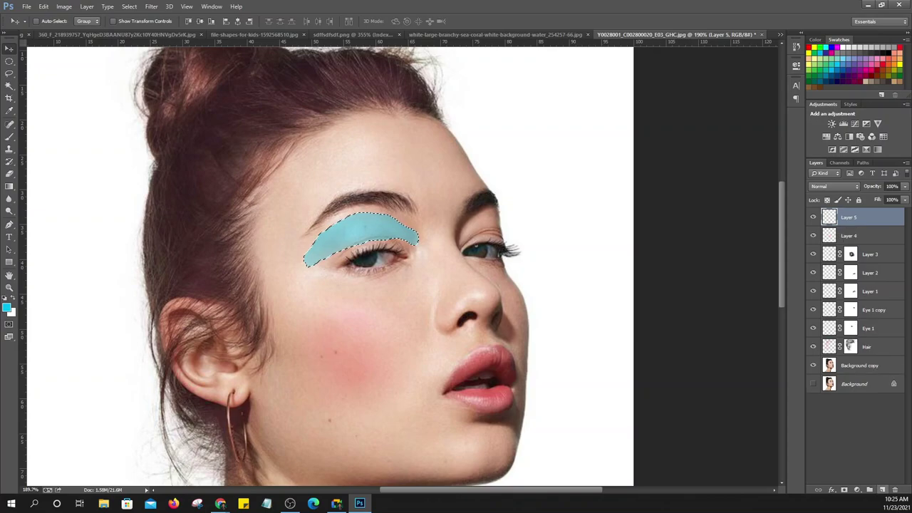
left_click(855, 235)
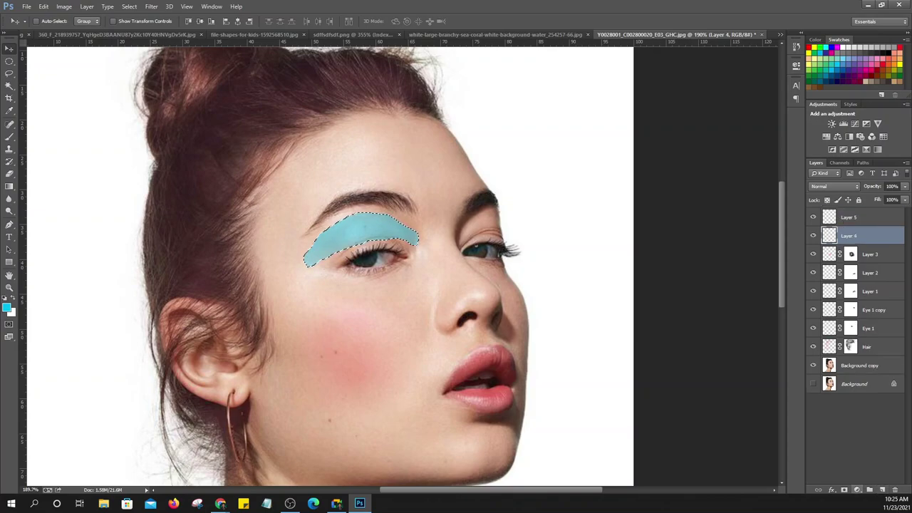
left_click(844, 490)
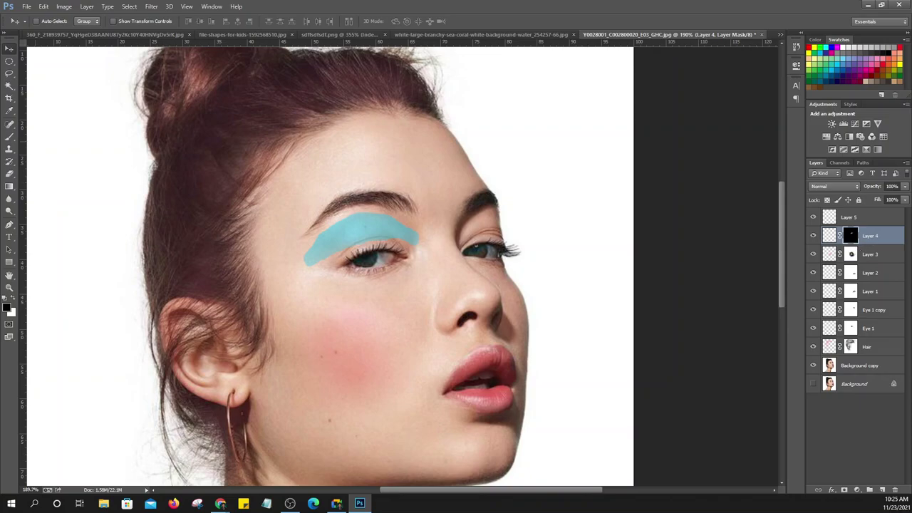
Compare Layer 4 on and off, then set it to 91% opacity and 80% fill
key("b")
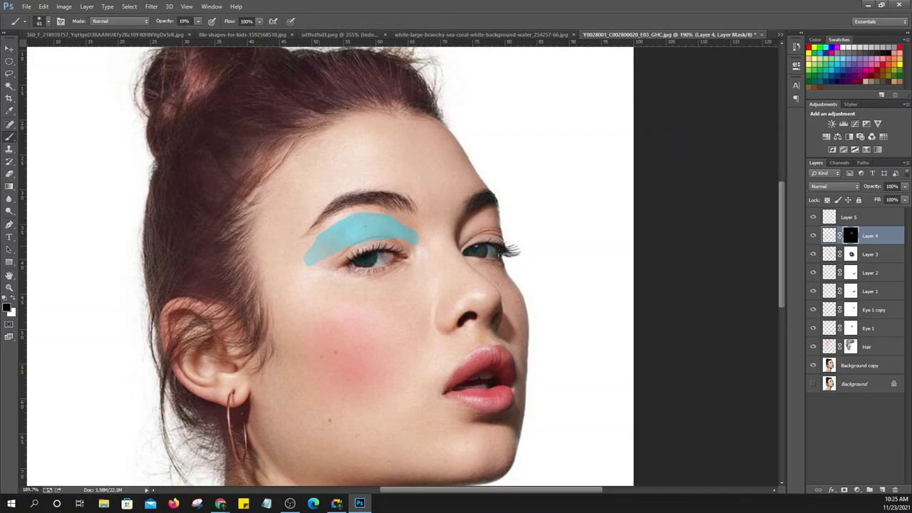
left_click(813, 235)
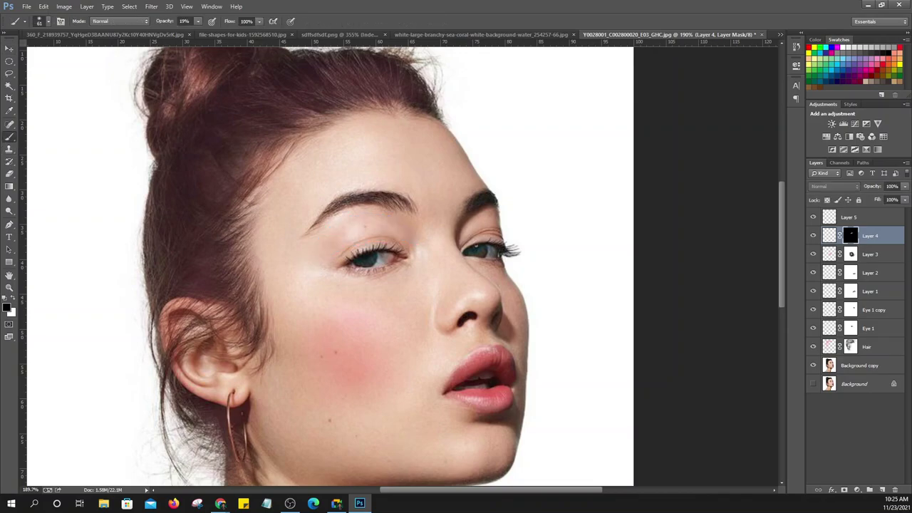
left_click(813, 235)
scroll(413, 263, "up", 1)
scroll(397, 295, "up", 1)
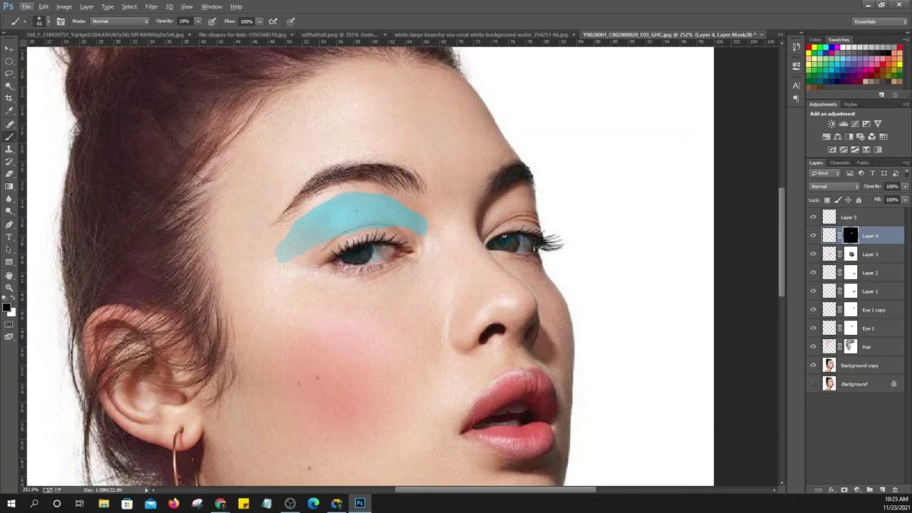
mouse_move(871, 186)
left_mouse_down()
mouse_move(846, 186)
mouse_move(857, 199)
left_mouse_up()
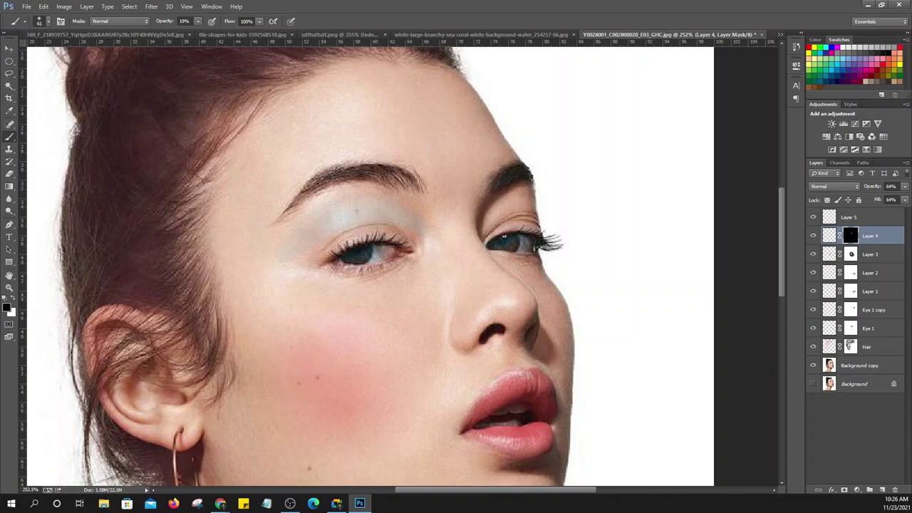
scroll(374, 320, "down", 3)
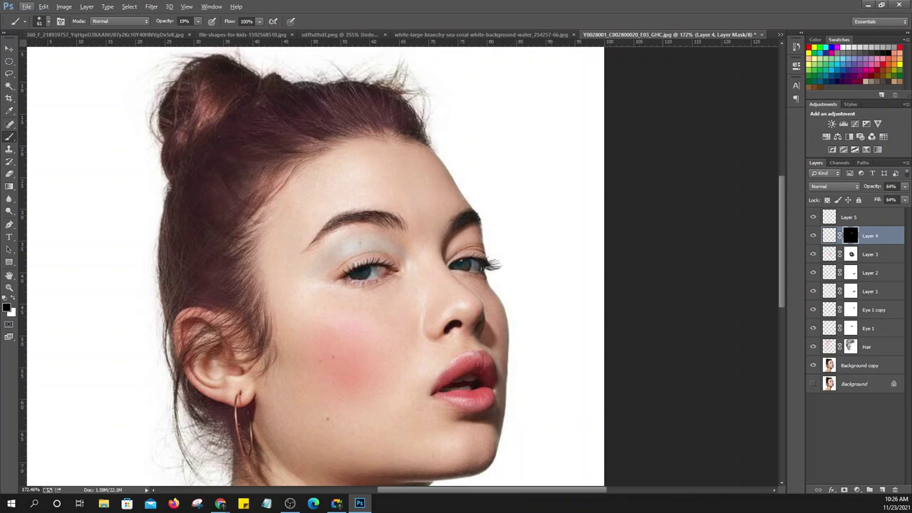
mouse_move(871, 186)
left_mouse_down()
mouse_move(899, 186)
mouse_move(888, 199)
left_mouse_up()
scroll(422, 324, "up", 3)
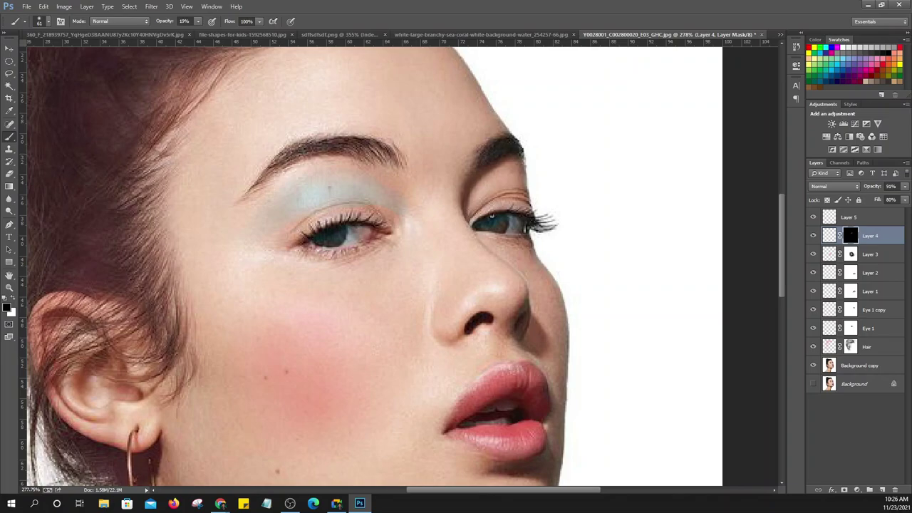
key("1")
key("6")
left_click(48, 20)
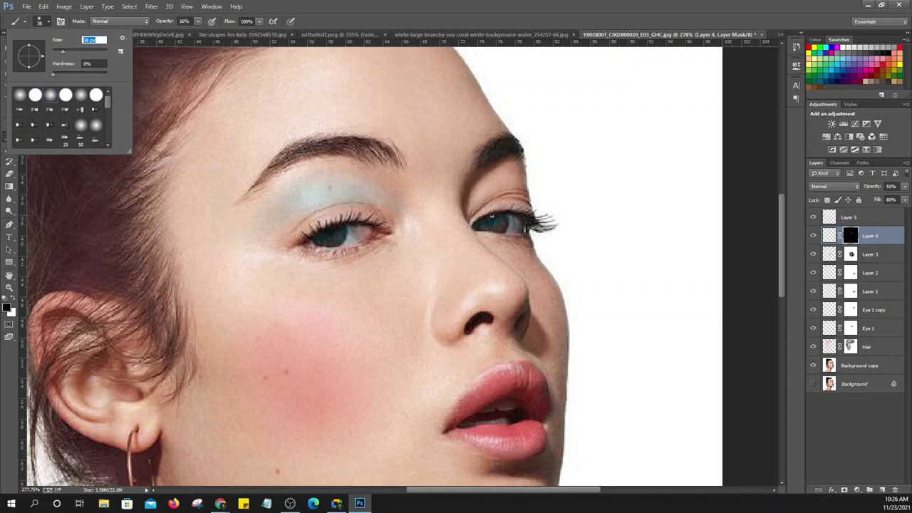
key("Return")
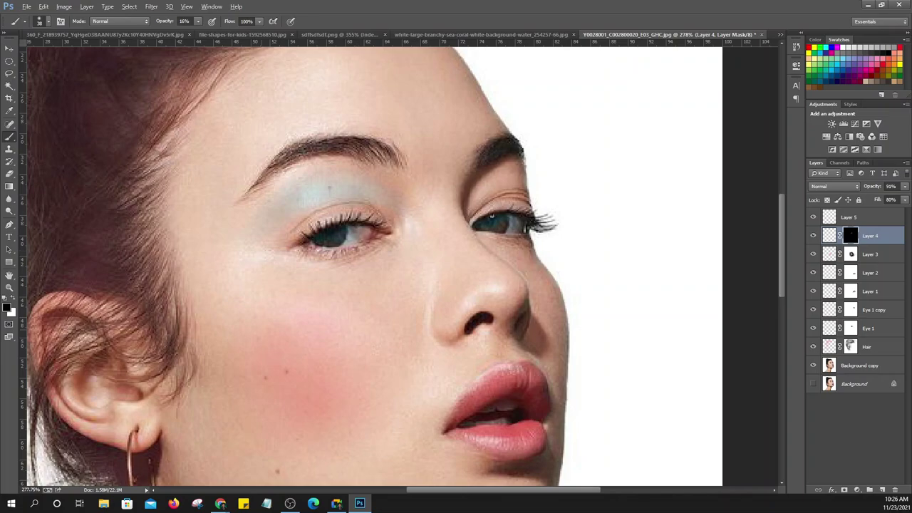
key("ctrl+0")
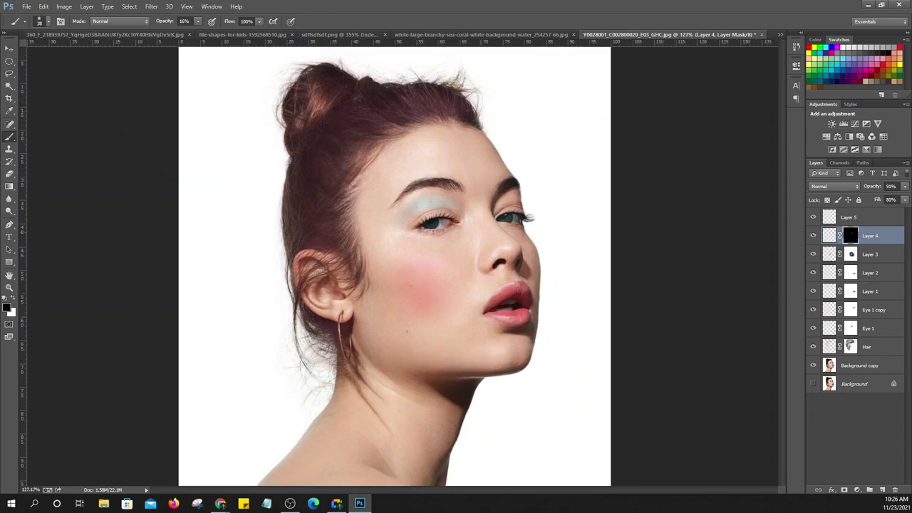
scroll(476, 229, "up", 2)
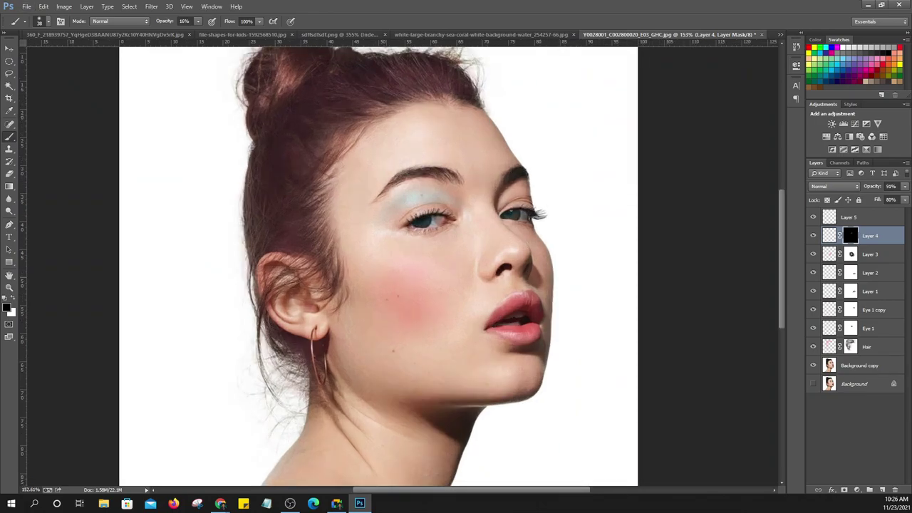
scroll(385, 276, "up", 2)
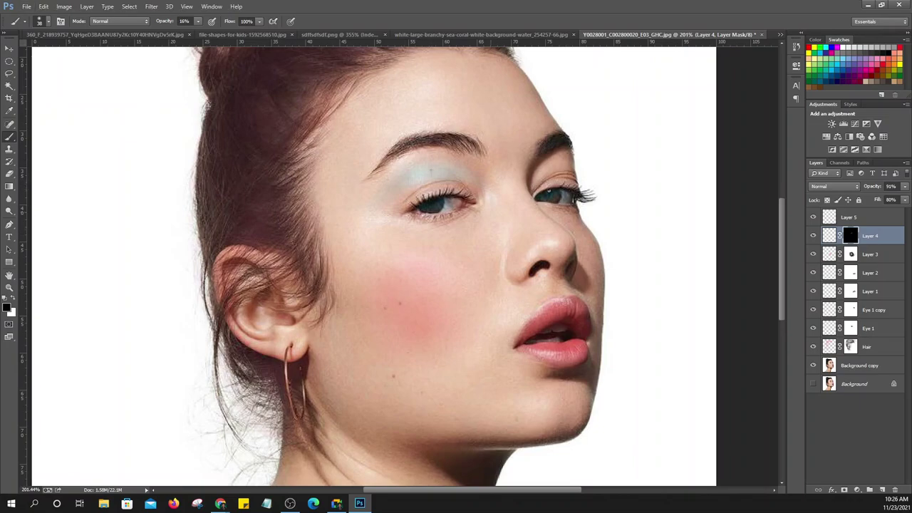
key("v")
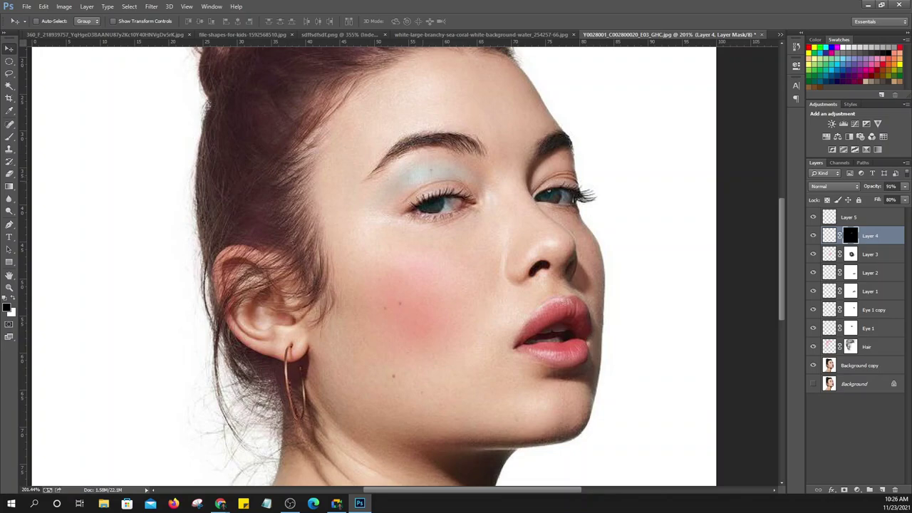
Duplicate the eyeshadow layer, move it over the right eye, rotate it about 5.8°, and commit
left_click_drag(430, 170, 430, 170)
key("ctrl+j")
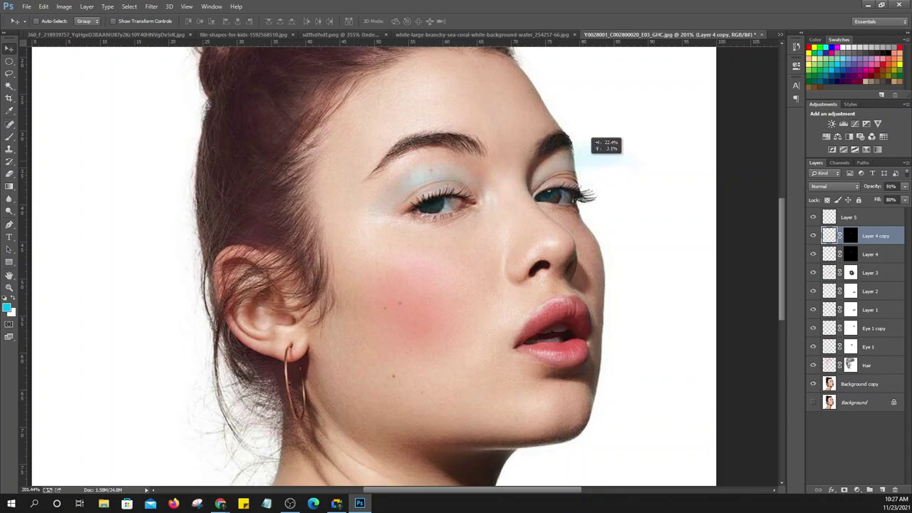
left_click_drag(429, 170, 574, 147)
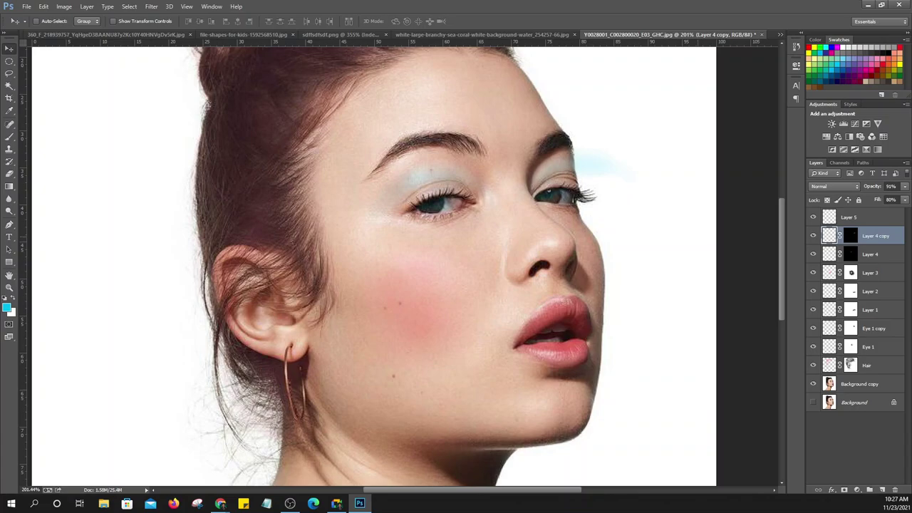
key("ctrl+t")
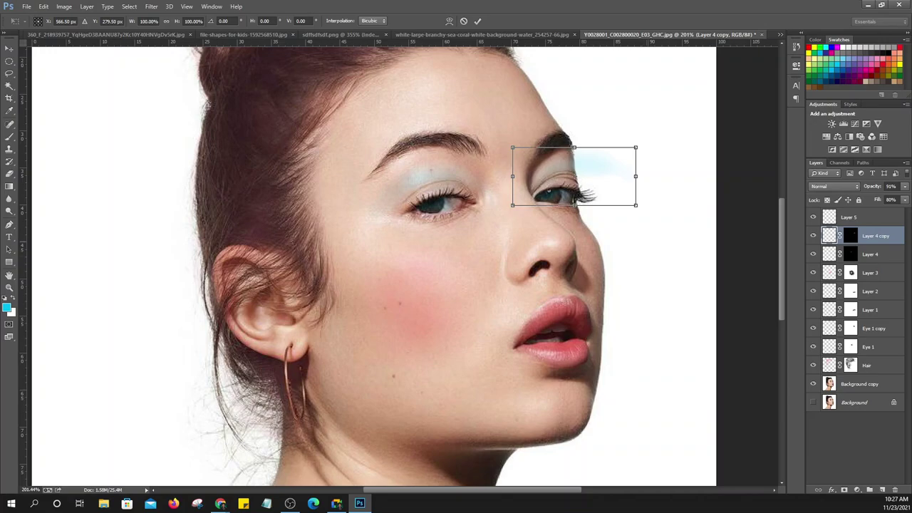
left_click_drag(643, 202, 639, 213)
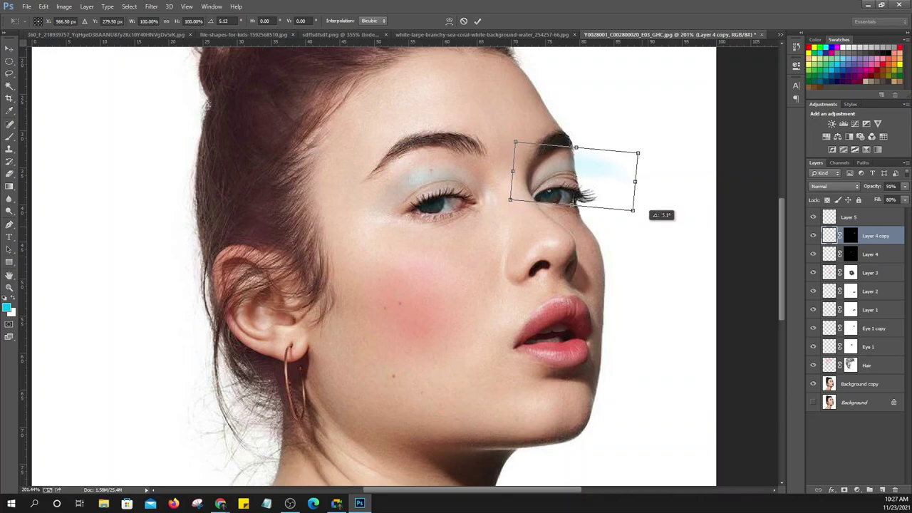
left_click_drag(594, 151, 592, 156)
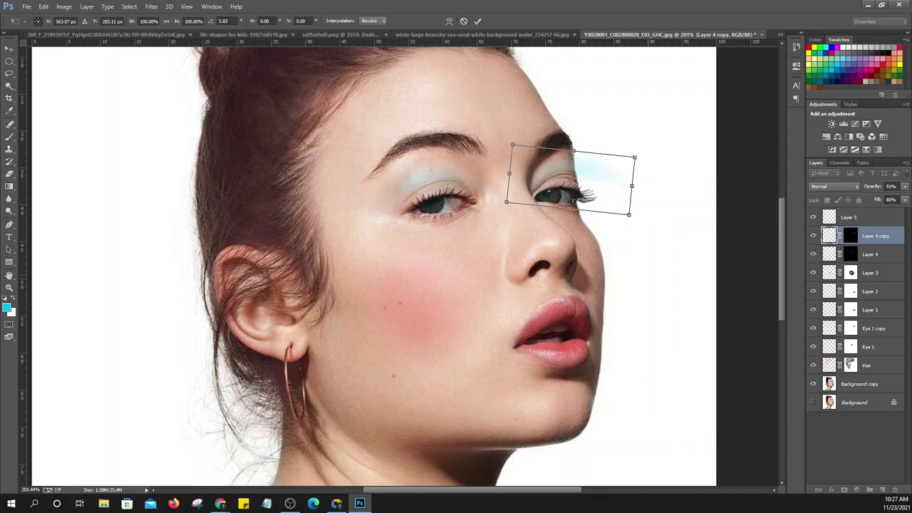
key("Return")
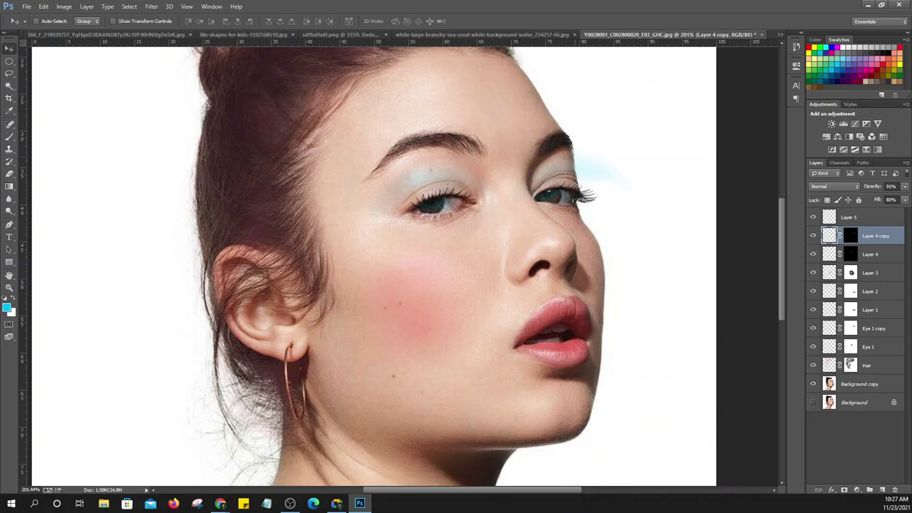
key("b")
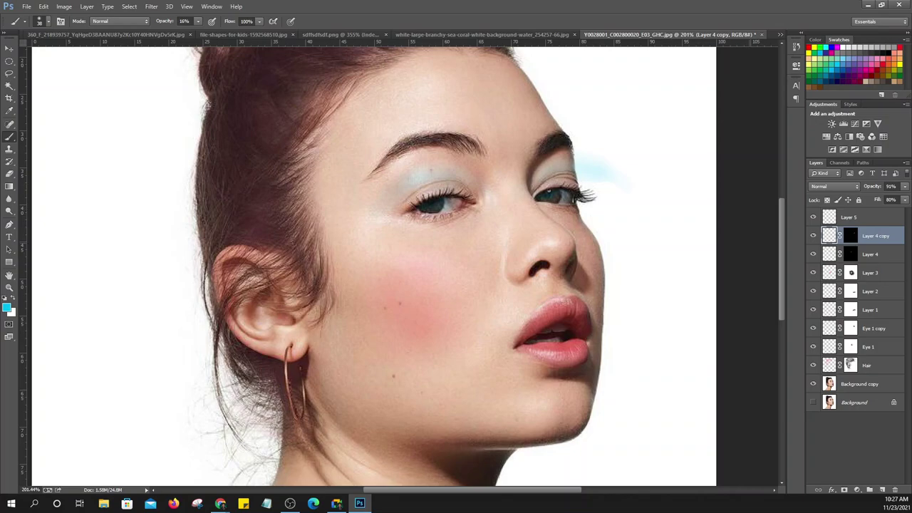
Target Layer 4 copy's mask with the Move tool and zoom out to the whole portrait
left_click(849, 235)
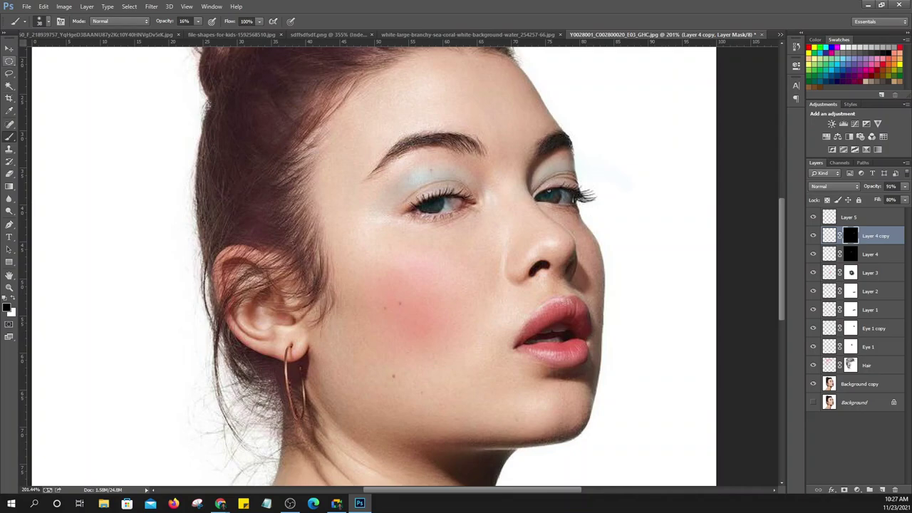
key("v")
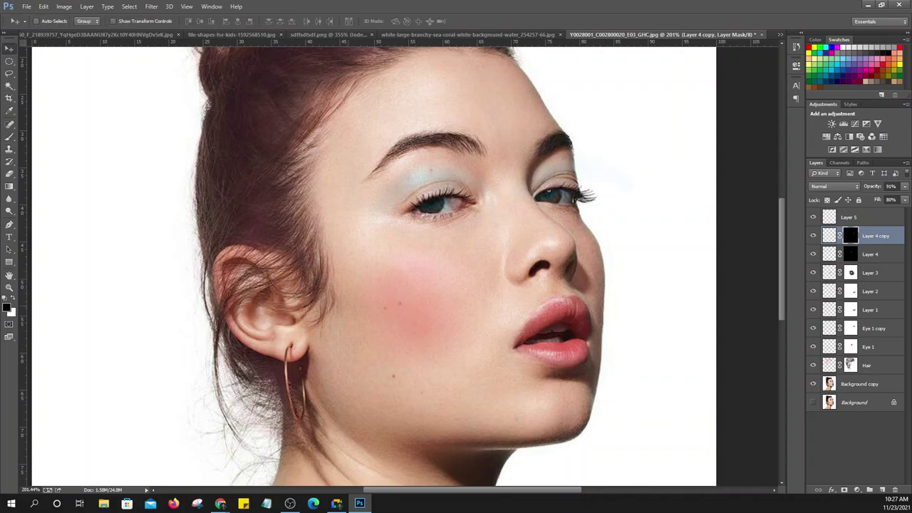
scroll(399, 137, "down", 2)
scroll(398, 137, "down", 1)
scroll(399, 137, "down", 1)
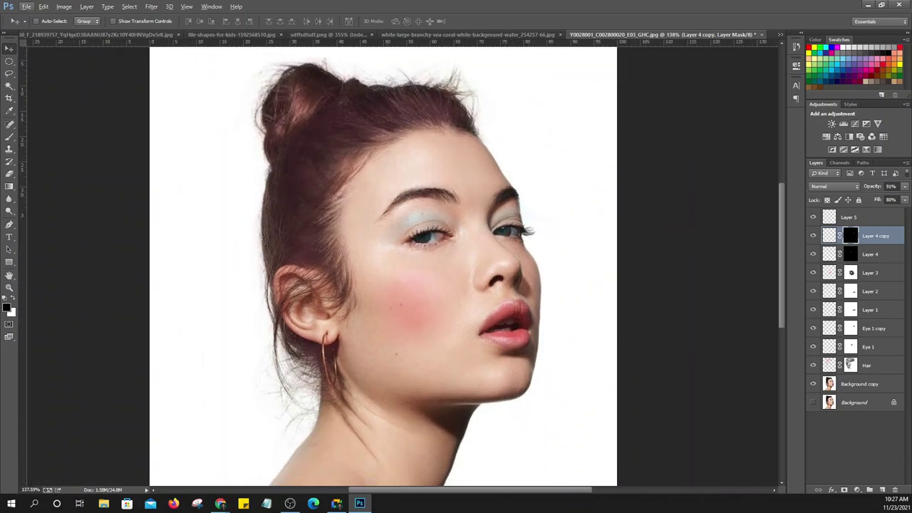
scroll(383, 266, "down", 3)
scroll(383, 233, "down", 1)
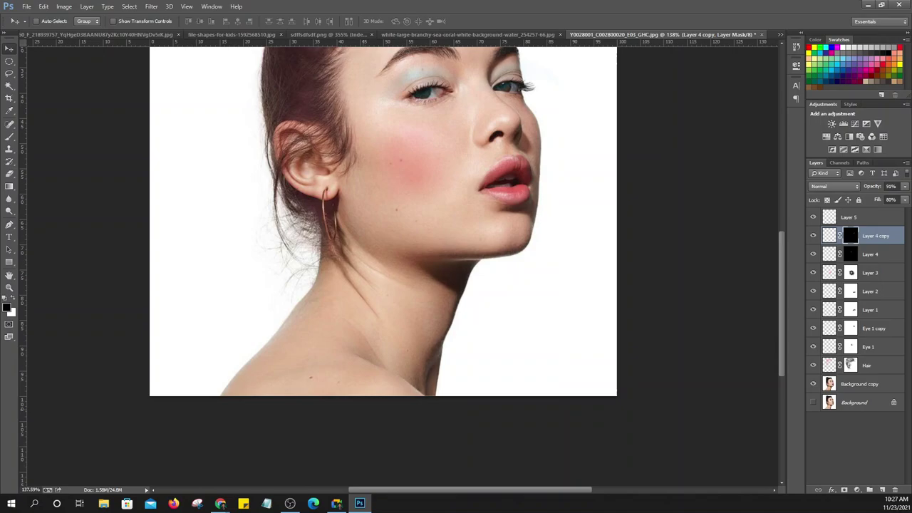
scroll(384, 228, "up", 1)
scroll(383, 228, "down", 1)
Marquee a rectangle over the neck and shoulders for brushing, then deselect it
left_click(10, 61)
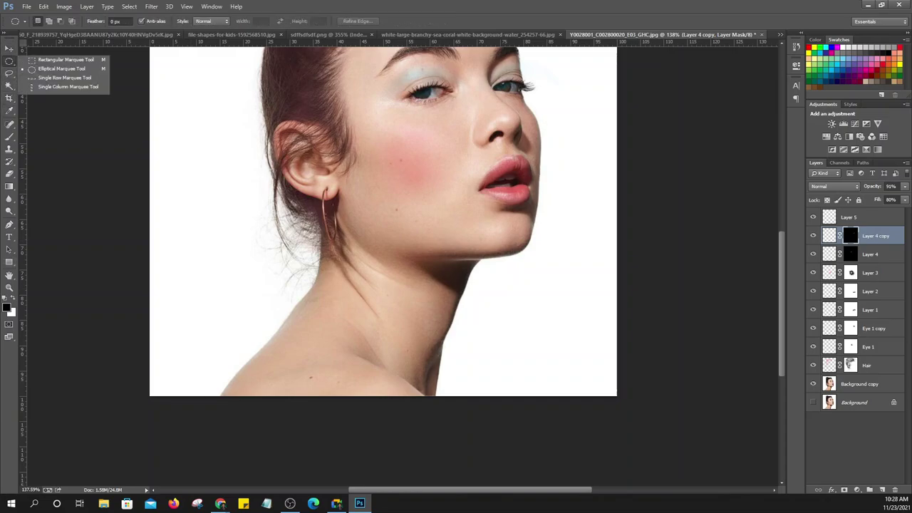
left_click_drag(10, 62, 42, 59)
left_click_drag(172, 260, 581, 410)
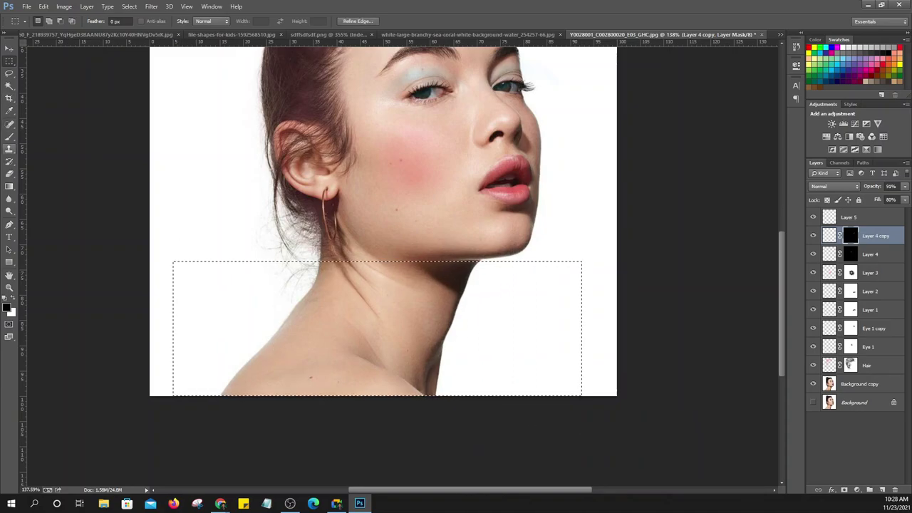
left_click(9, 136)
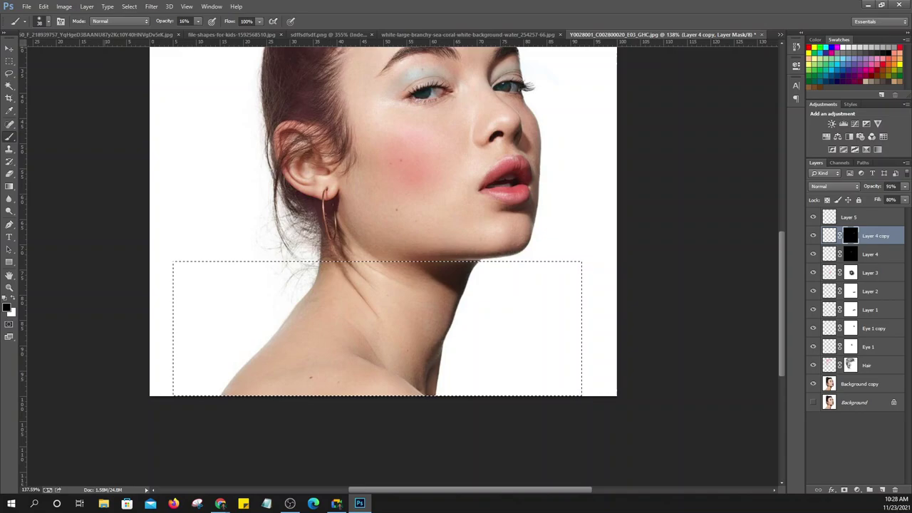
key("ctrl+d")
With the Move tool active, shift-select the layer range from Layer 5 through Hair
scroll(483, 313, "up", 2)
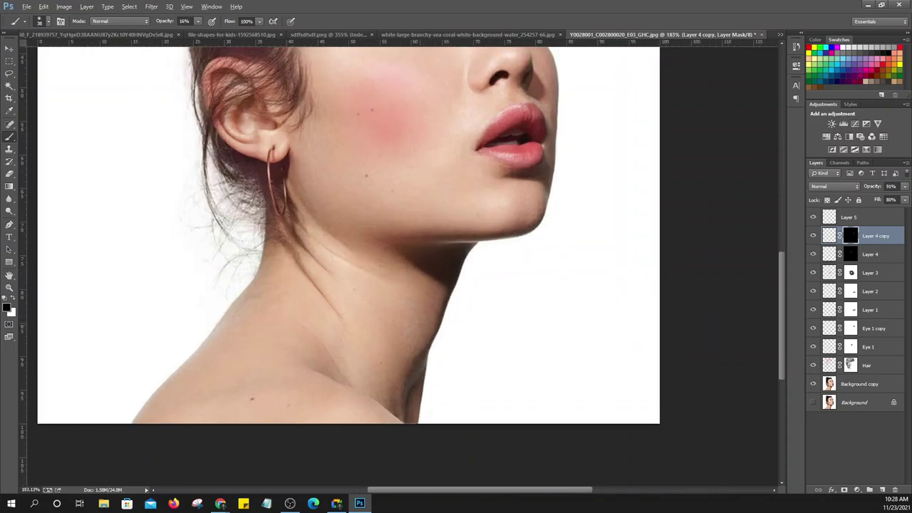
scroll(483, 313, "up", 1)
scroll(483, 313, "down", 4)
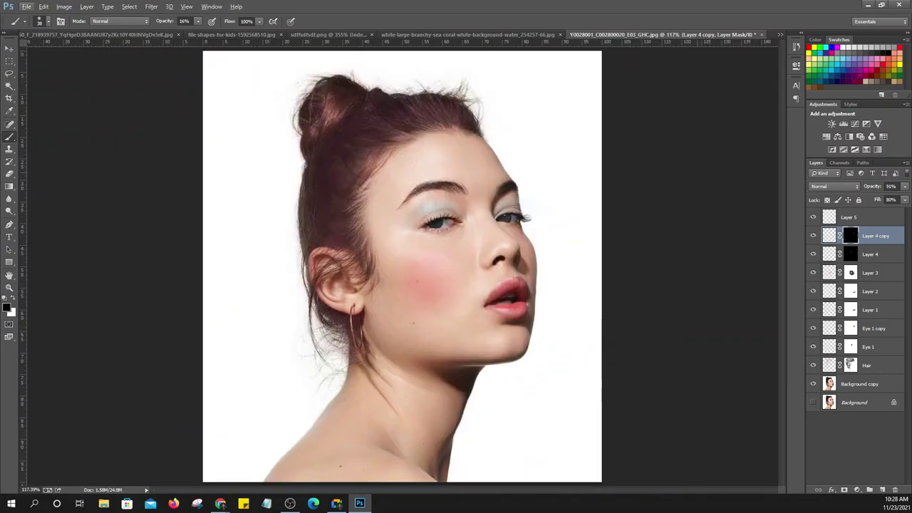
left_click(9, 48)
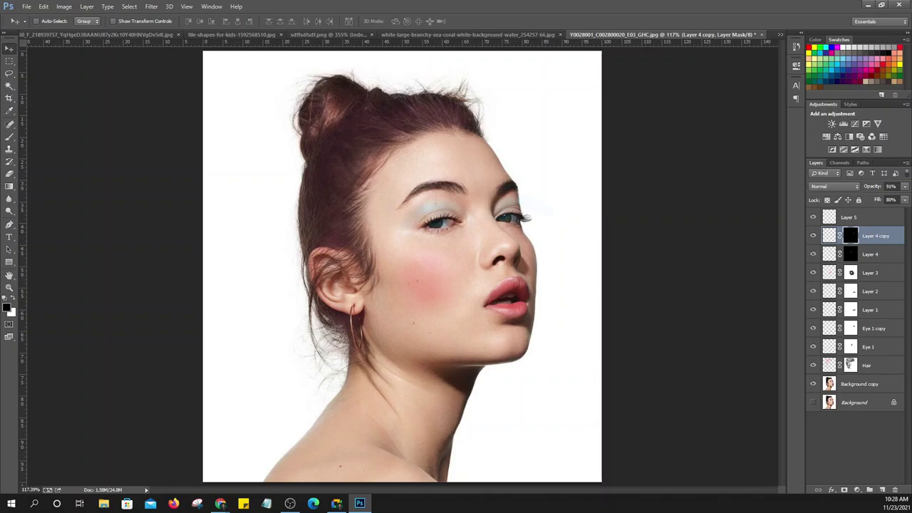
left_click(869, 216)
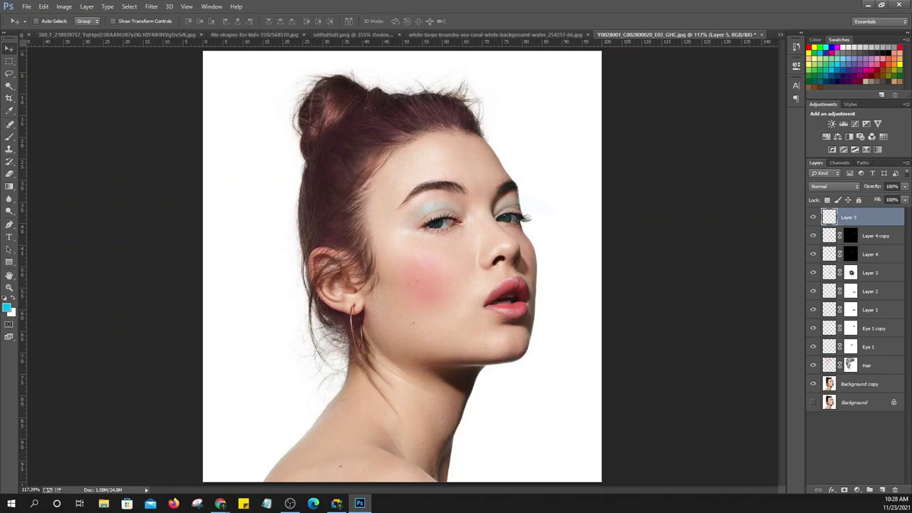
left_click(866, 365, "shift")
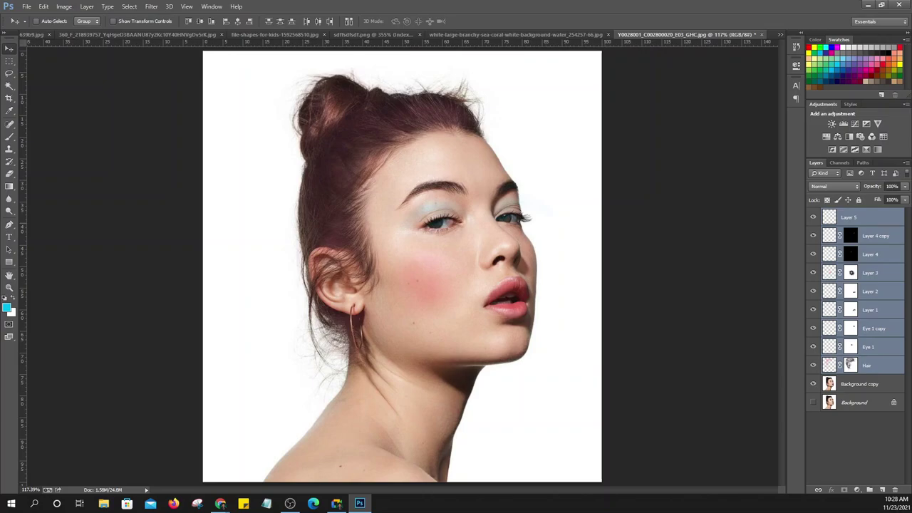
Group the selected layers into Group 1 and toggle its visibility to compare
key("ctrl+g")
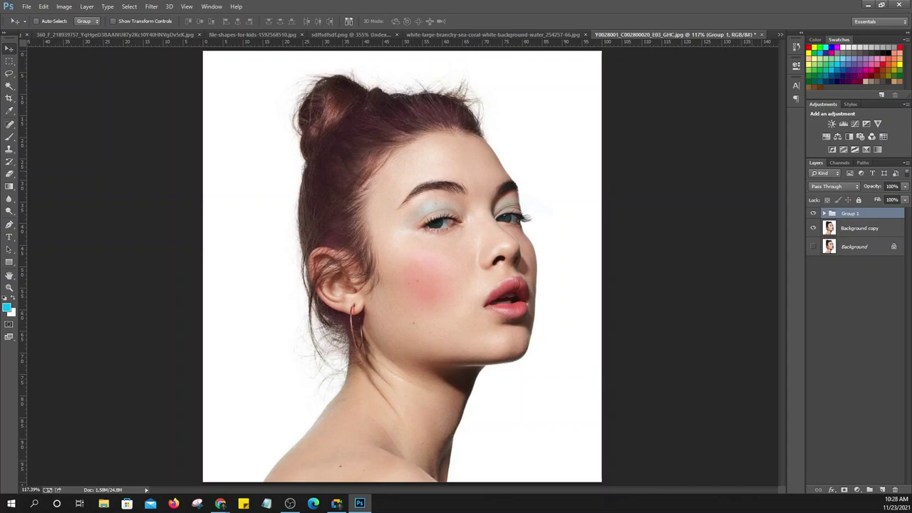
left_click(812, 213)
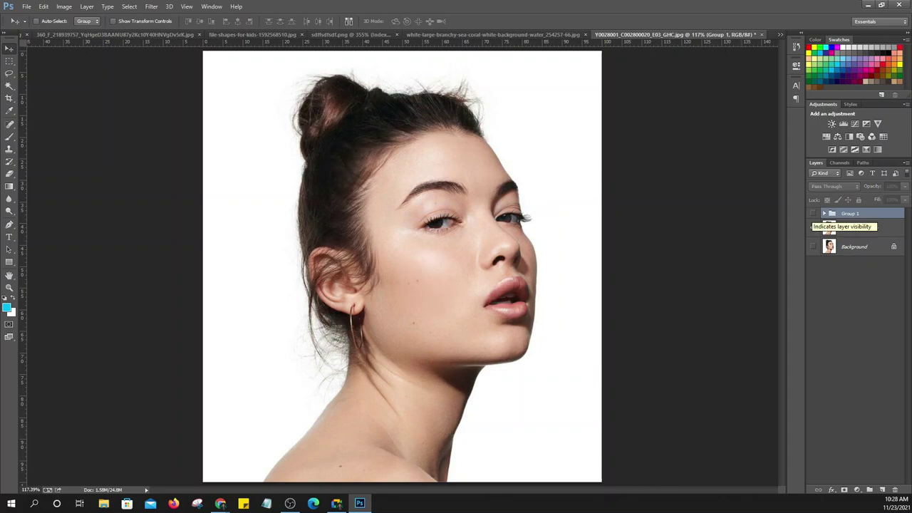
left_click(813, 213)
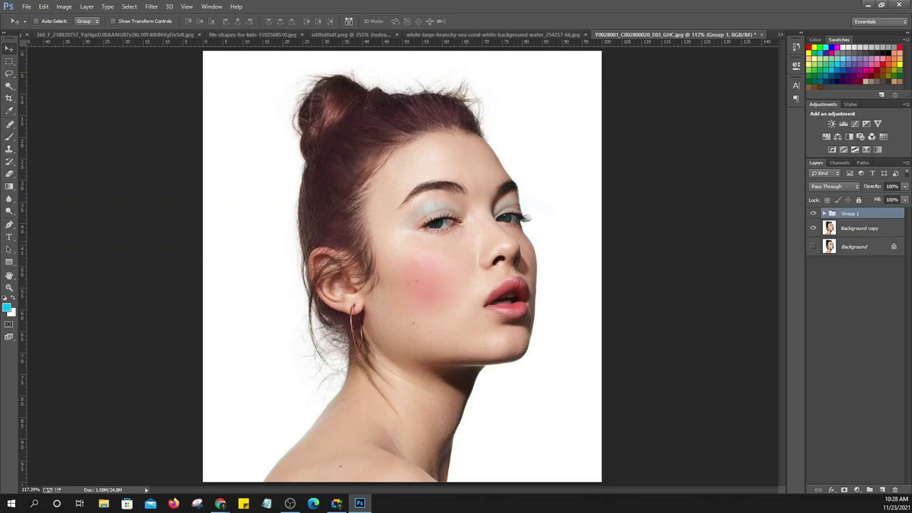
Expand Group 1 and nudge the Layer 4 copy eyeshadow patch near the nose bridge
scroll(447, 200, "up", 1)
scroll(447, 199, "up", 2)
scroll(447, 199, "up", 1)
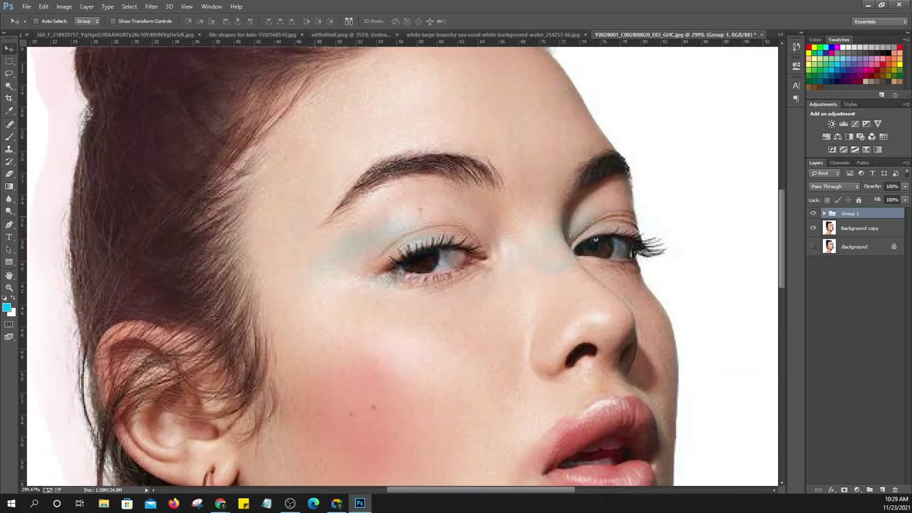
scroll(444, 223, "down", 1)
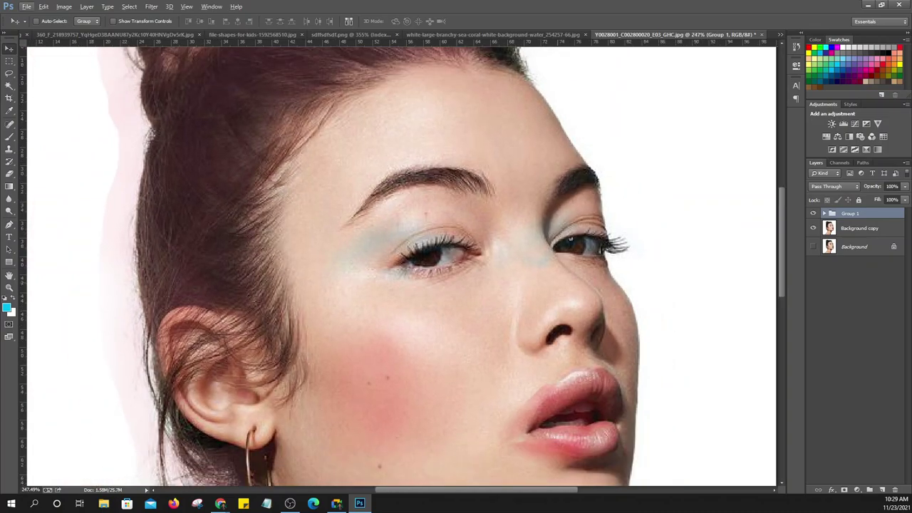
scroll(537, 275, "up", 1)
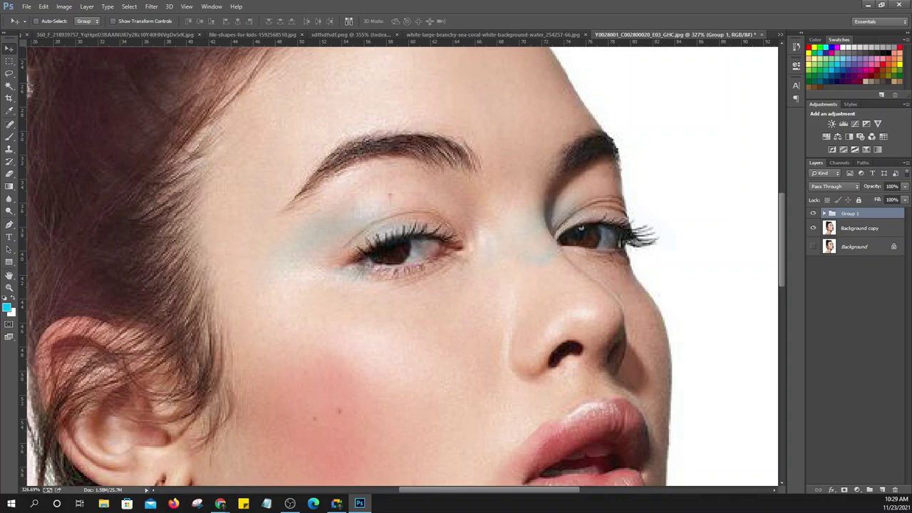
left_click(812, 213)
left_click(812, 214)
left_click(824, 214)
left_click(882, 246)
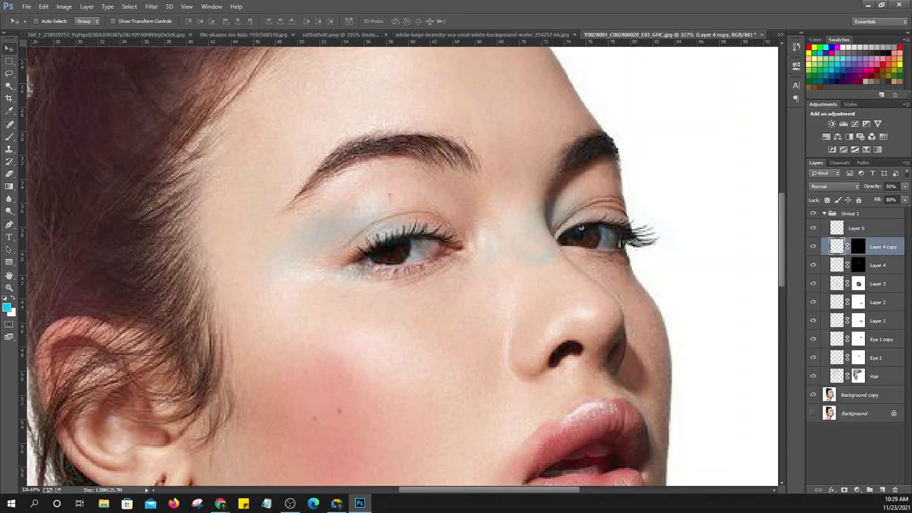
left_click_drag(580, 226, 598, 216)
Toggle Layer 4 copy, Layer 4 and Layer 5 to inspect, leaving both eyeshadow layers hidden
left_click(813, 247)
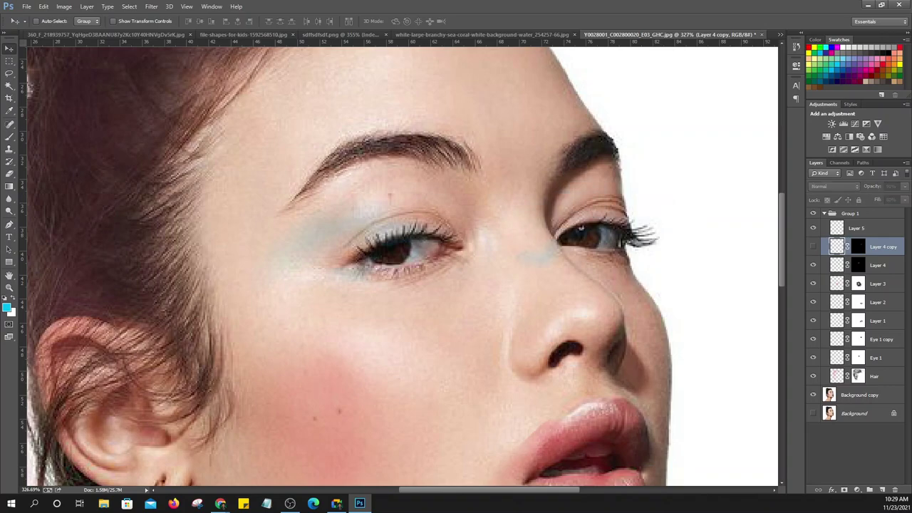
left_click(813, 265)
left_click(813, 265)
left_click(813, 228)
left_click(813, 227)
left_click(813, 265)
scroll(403, 266, "down", 1)
scroll(403, 266, "down", 1)
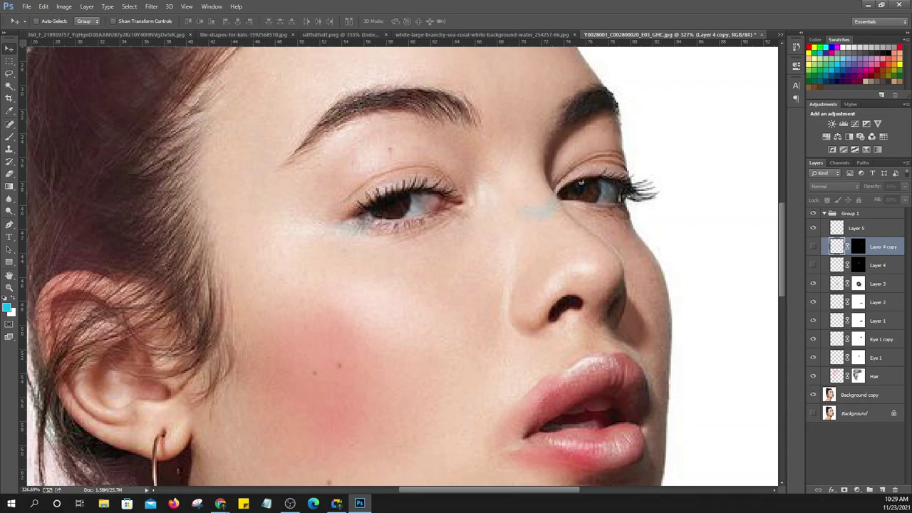
Move the Eye 1 copy and Eye 1 blue tints onto the right and left irises
left_click(813, 340)
left_click(812, 339)
left_click(881, 339)
mouse_move(581, 183)
left_mouse_down()
mouse_move(591, 176)
mouse_move(580, 183)
left_mouse_up()
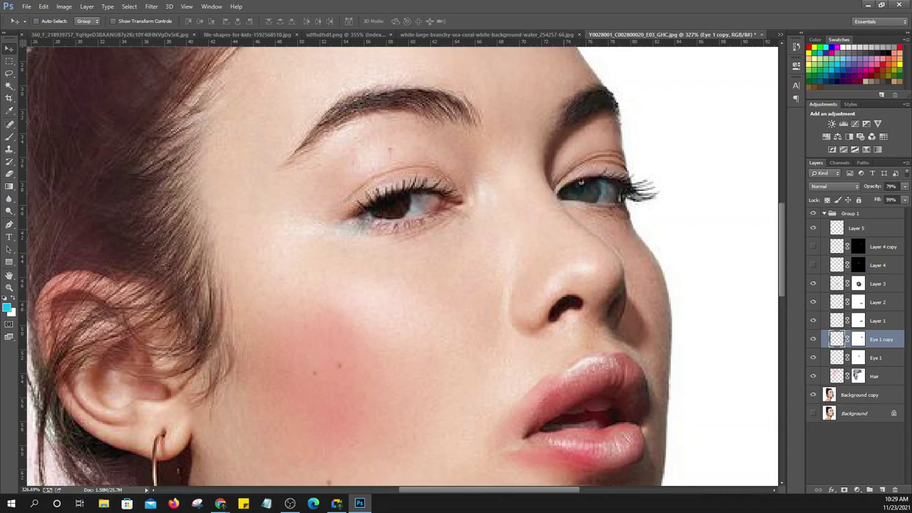
key("alt+bracketleft")
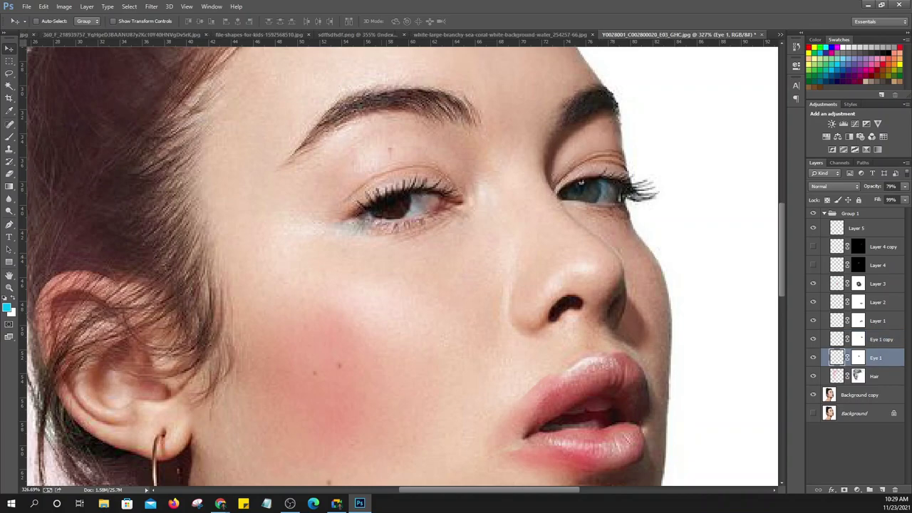
left_click_drag(372, 218, 414, 194)
Recheck the eyeshadow, finishing with Layer 4 and Layer 4 copy both hidden
scroll(581, 183, "down", 5)
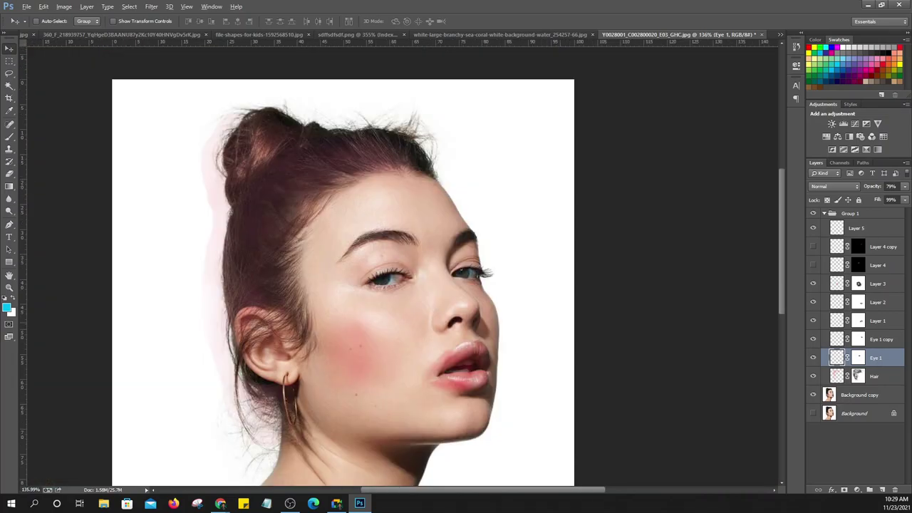
left_click(813, 265)
left_click(877, 265)
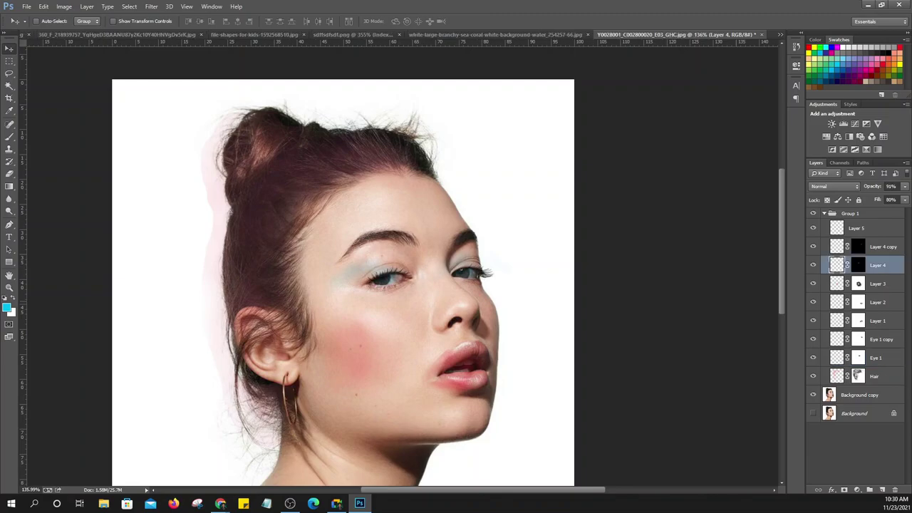
left_click(876, 247)
left_click(813, 247)
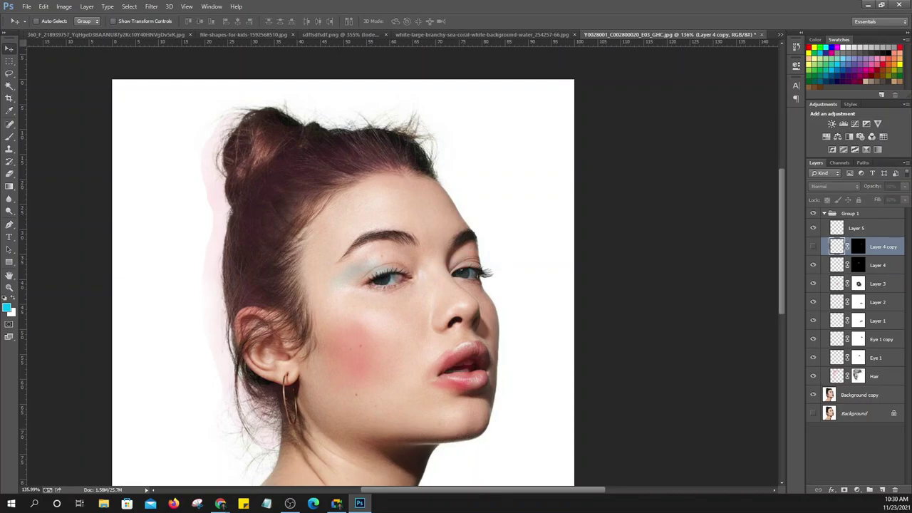
left_click(812, 265)
scroll(343, 271, "down", 1)
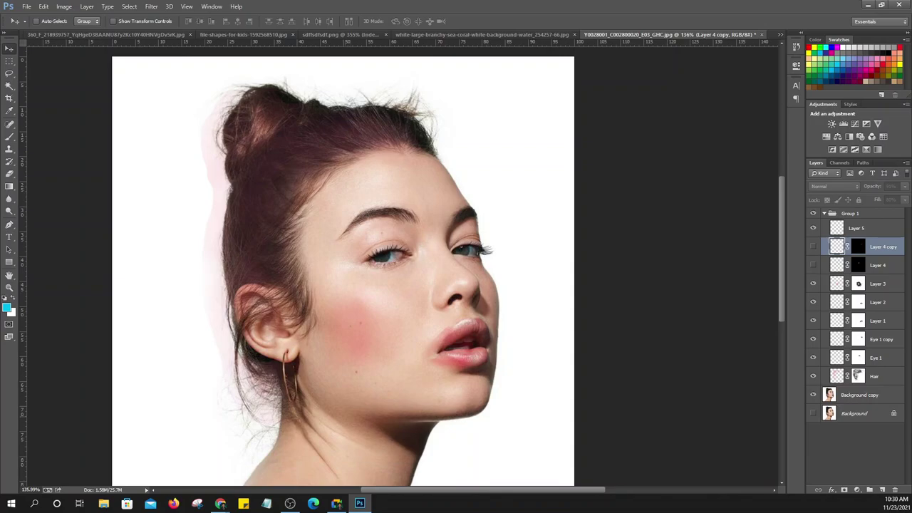
scroll(441, 374, "up", 3)
scroll(440, 374, "up", 3)
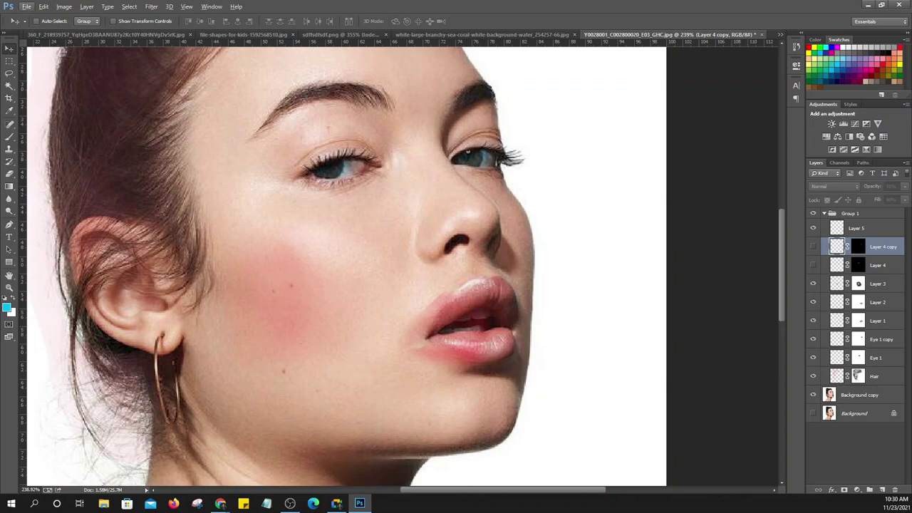
Nudge the Layer 1 upper lip, Layer 2 lower lip and Layer 3 blush up and right
left_click(876, 320)
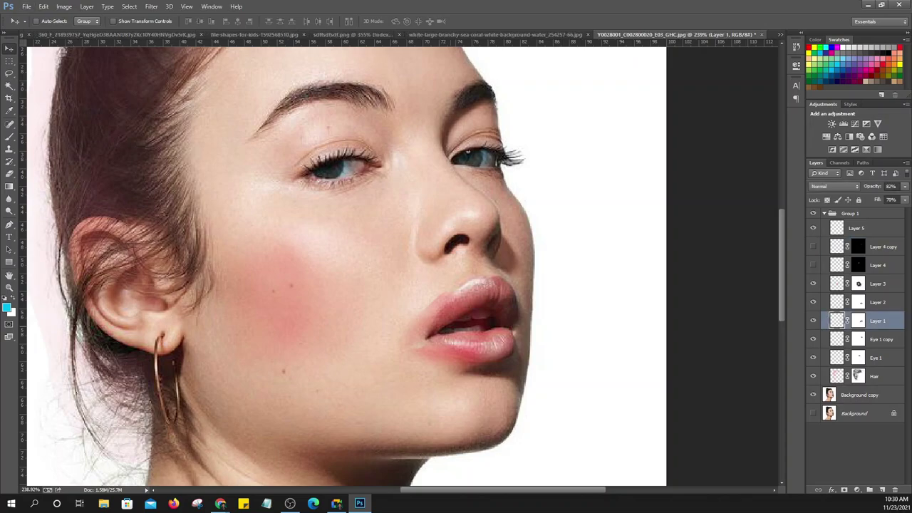
left_click_drag(459, 305, 476, 285)
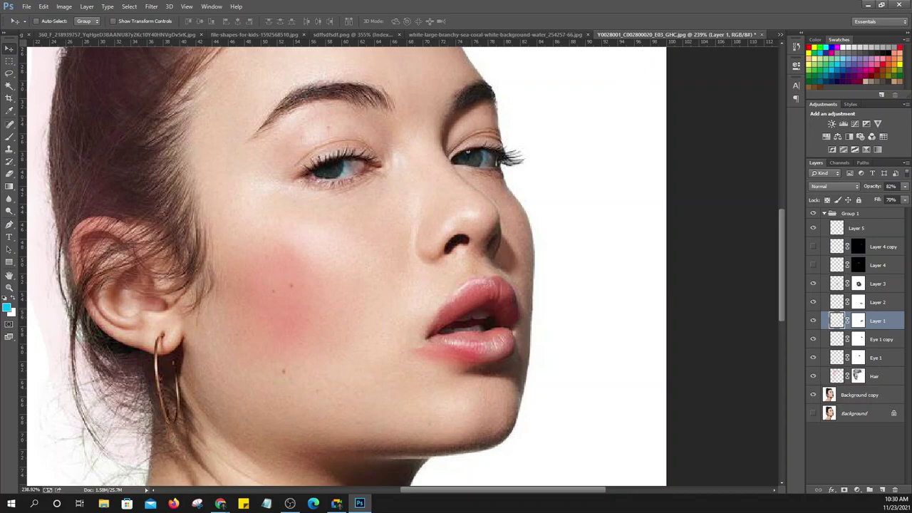
key("alt+bracketright")
left_click_drag(470, 335, 492, 320)
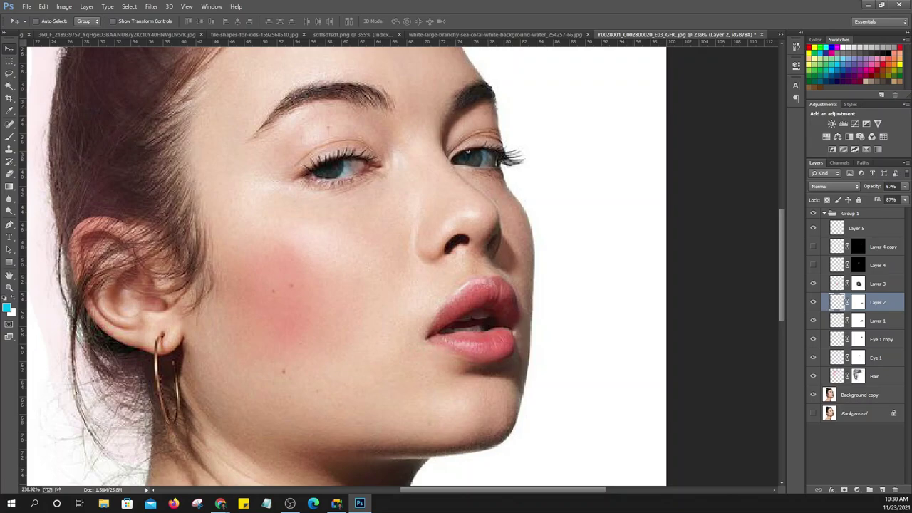
key("alt+bracketright")
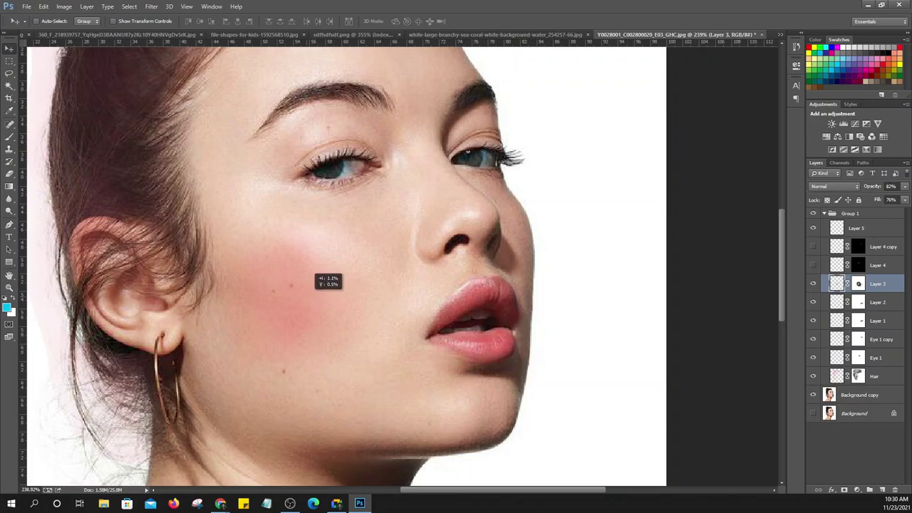
left_click_drag(306, 276, 342, 261)
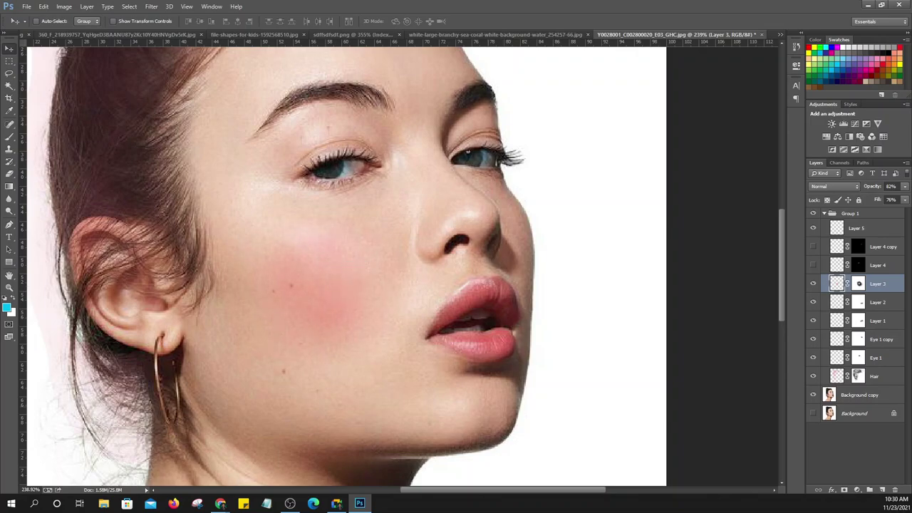
scroll(450, 398, "down", 1)
scroll(450, 398, "down", 1)
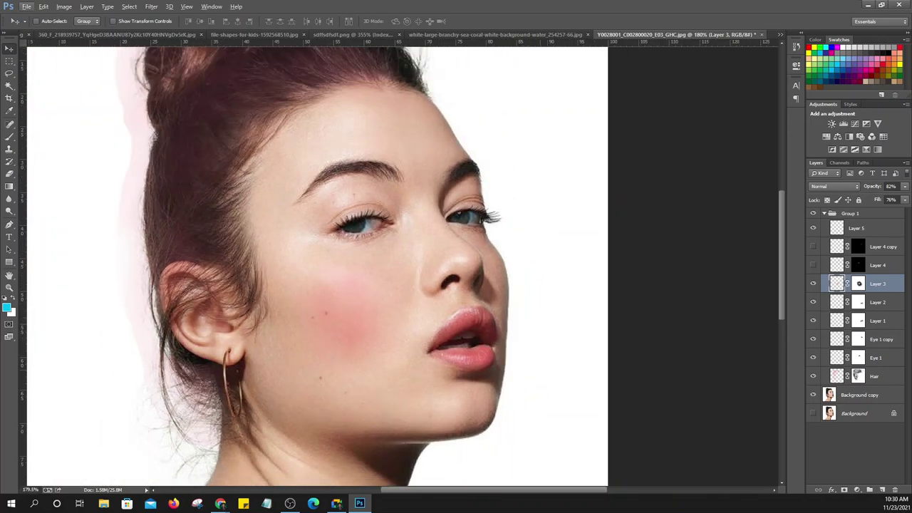
scroll(491, 375, "down", 1)
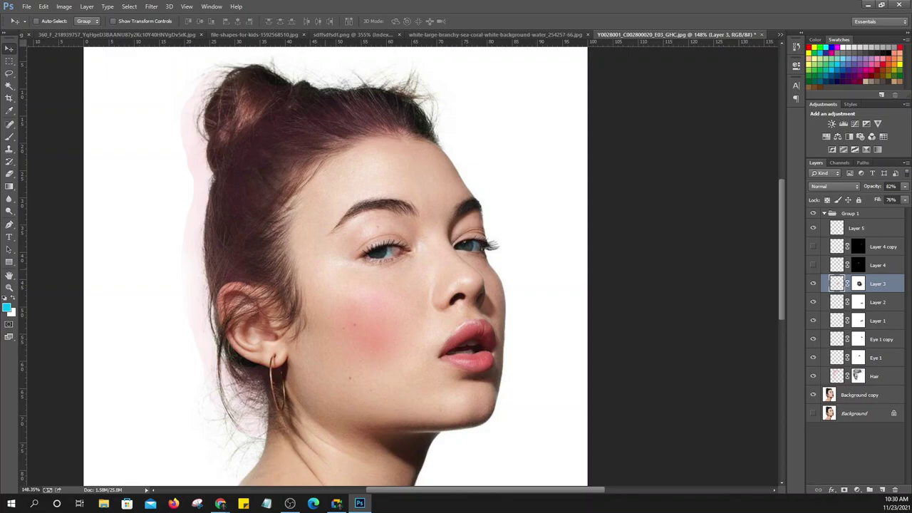
Drag the Hair layer right to close the pink halo beside the hair
left_click(877, 376)
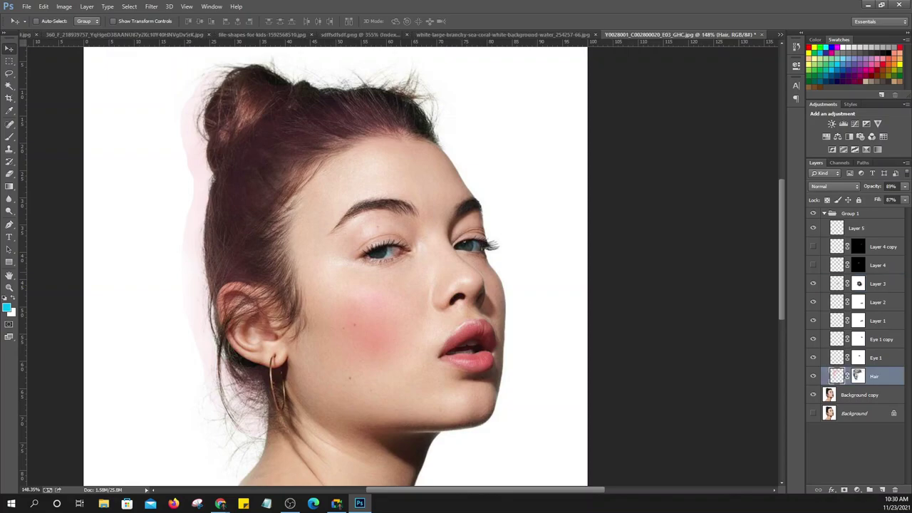
left_click_drag(262, 182, 284, 178)
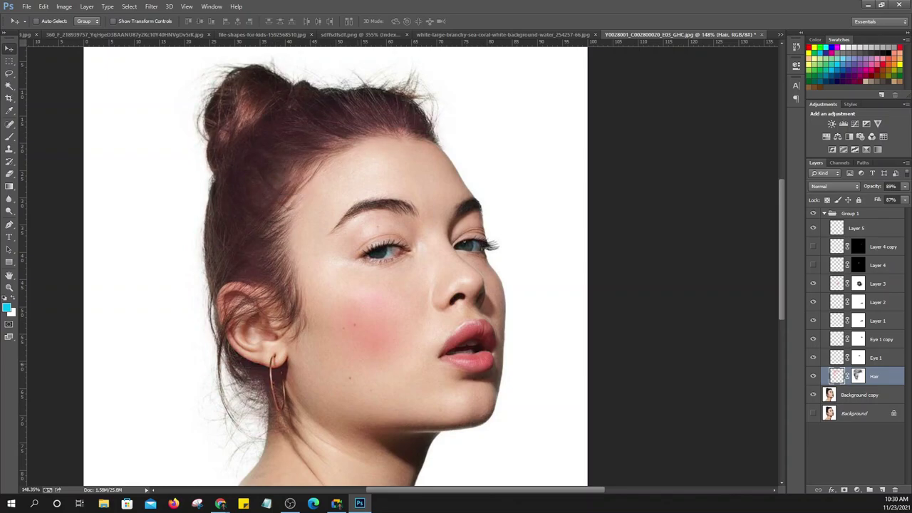
scroll(487, 207, "down", 3)
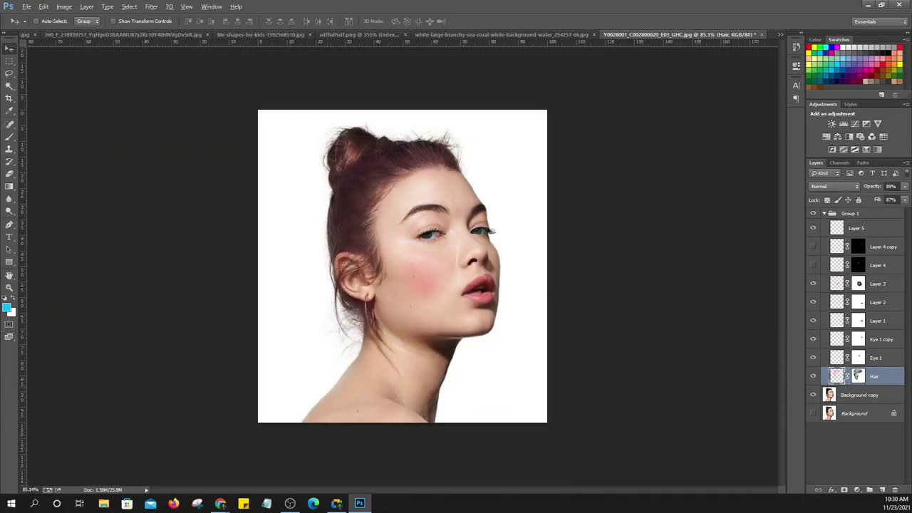
Toggle Group 1 off and on repeatedly to compare, ending with Group 1 visible and selected
left_click(813, 213)
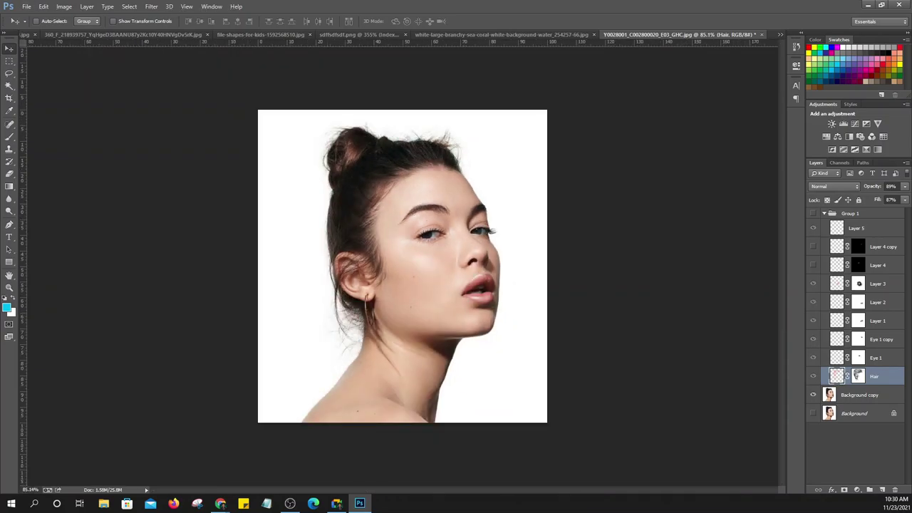
left_click(813, 213)
left_click(813, 213)
left_click(813, 213)
left_click(813, 213)
left_click(812, 213)
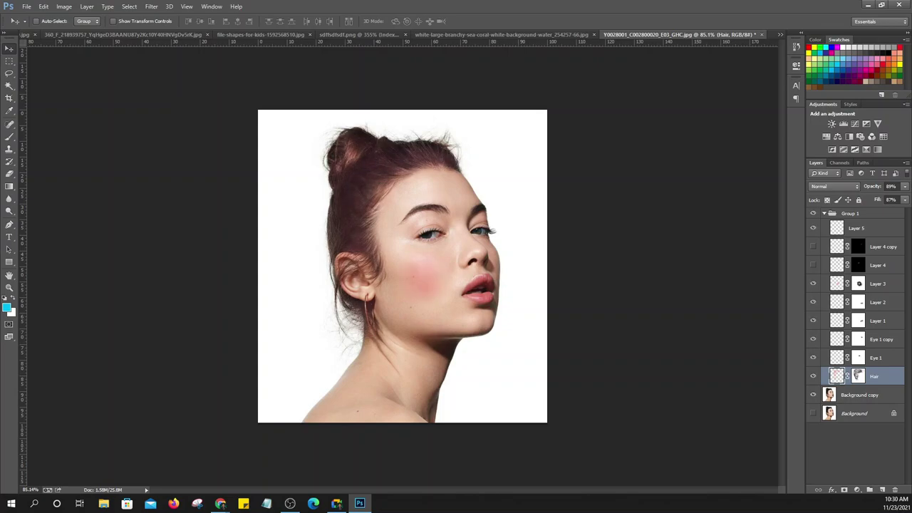
scroll(403, 266, "up", 2)
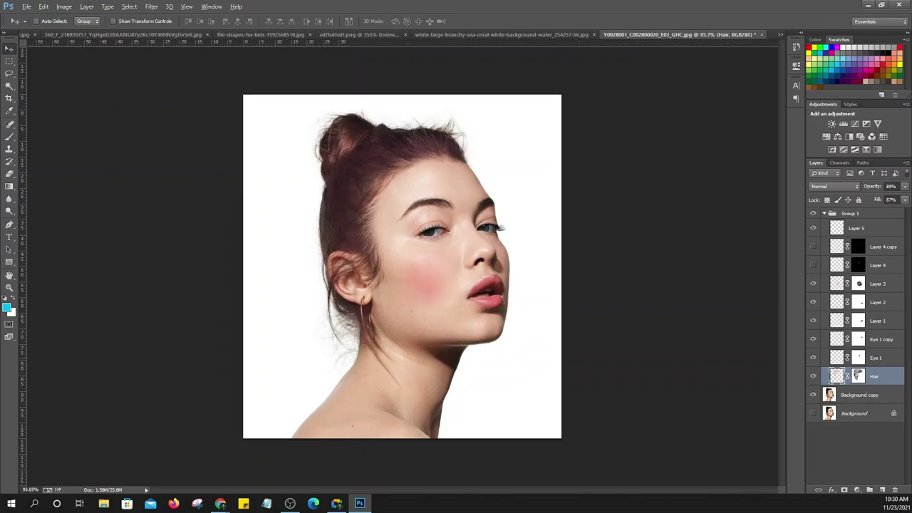
left_click(850, 213)
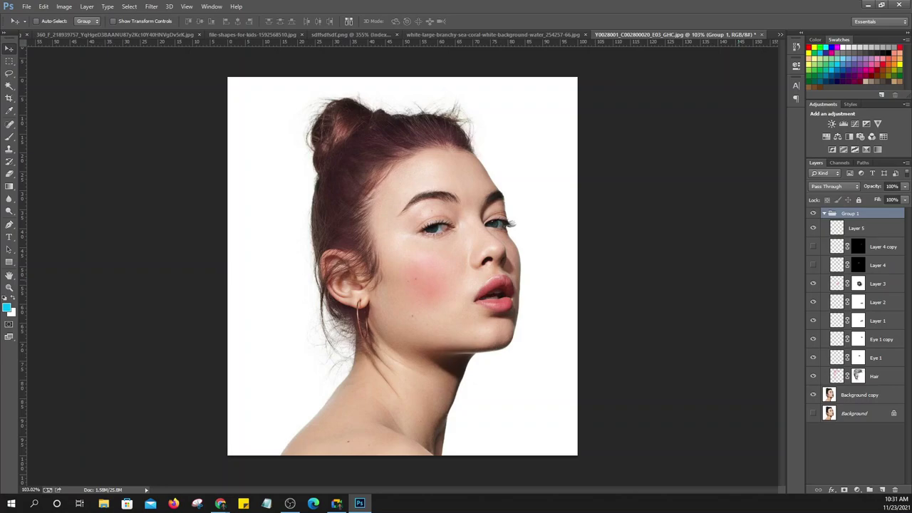
Merge all visible layers into a new Layer 6 and rough in Camera Raw temperature, tint, clarity, saturation and vibrance
key("ctrl+shift+alt+e")
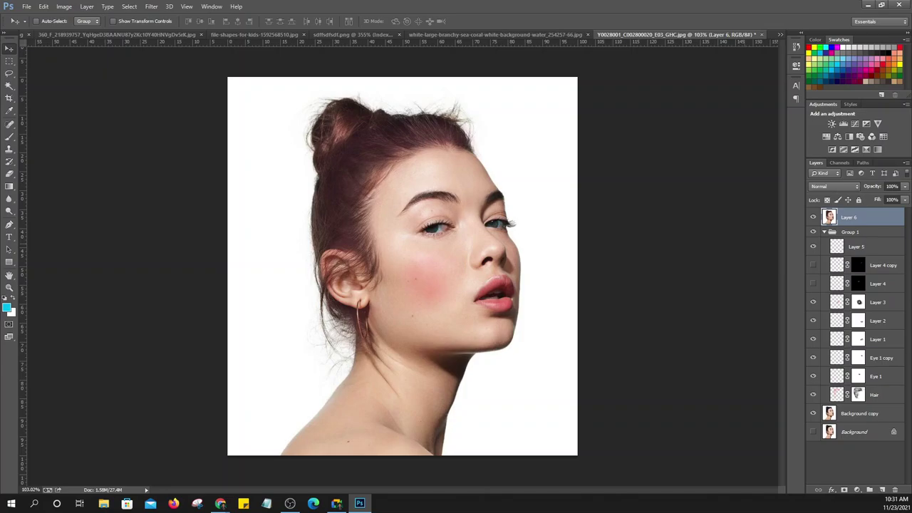
key("ctrl+shift+a")
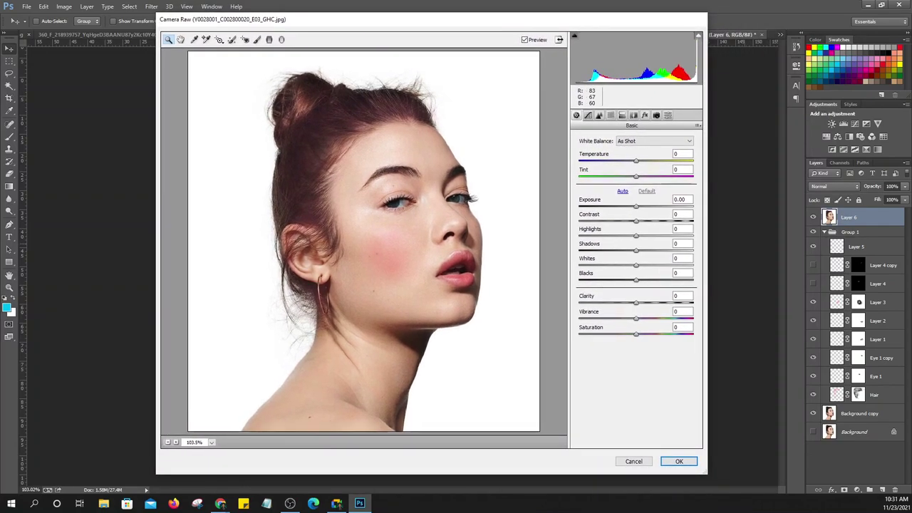
left_click_drag(636, 160, 643, 160)
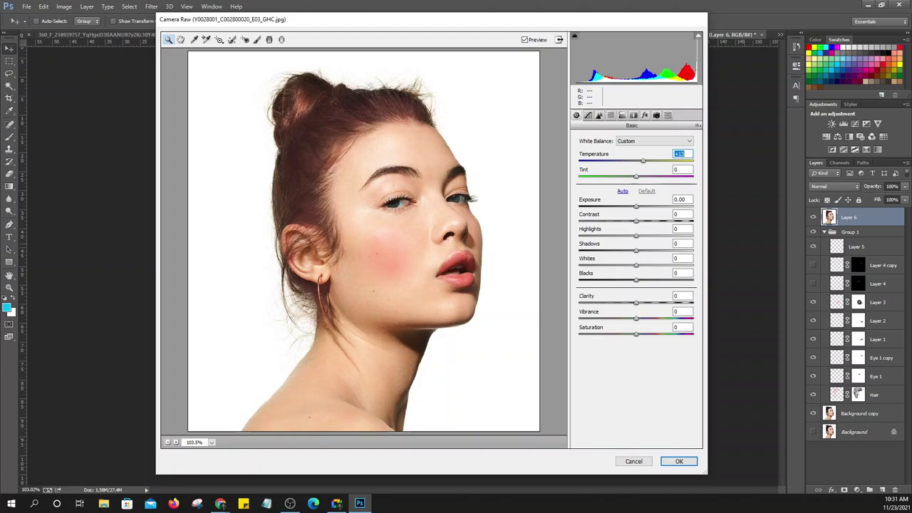
mouse_move(635, 176)
left_mouse_down()
mouse_move(627, 176)
mouse_move(643, 175)
left_mouse_up()
left_click_drag(635, 302, 642, 302)
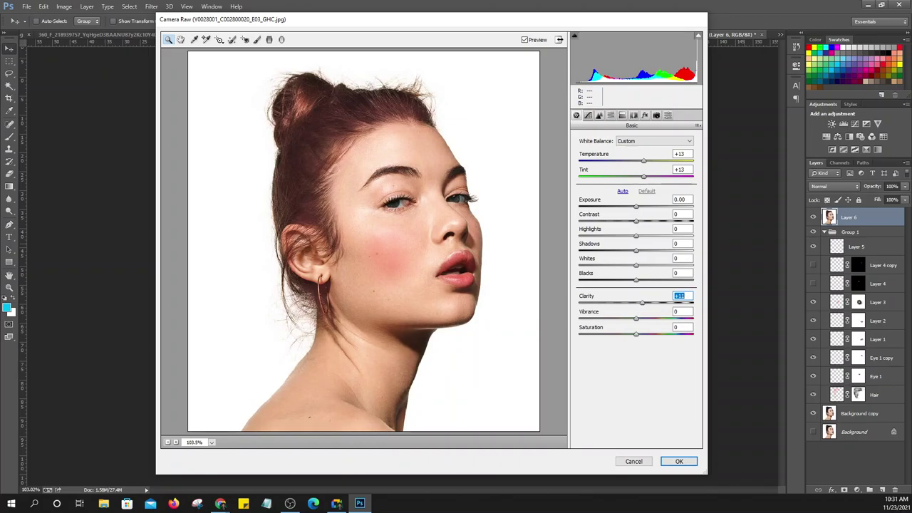
left_click_drag(636, 333, 638, 333)
key("Up")
key("Up")
key("Up")
key("shift+Tab")
key("Down")
key("Down")
key("Down")
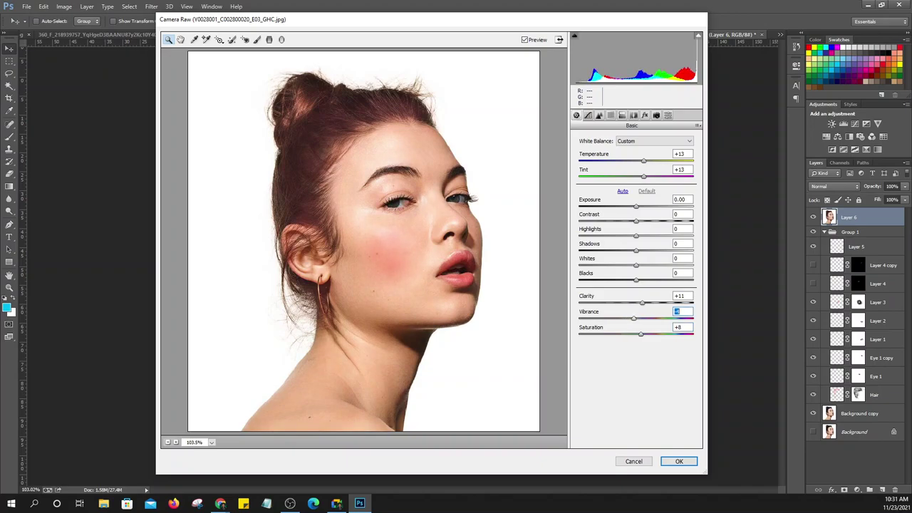
In Camera Raw set clarity to +15, whites to +14, highlights to +27 and temperature to +10
key("shift+Tab")
key("Up")
key("Up")
key("Up")
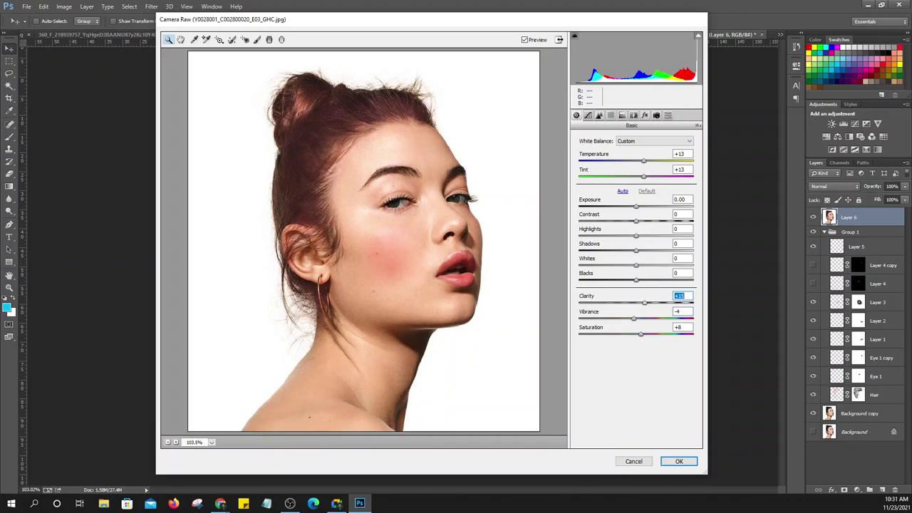
key("shift+Tab")
key("shift+Tab")
key("shift+Up")
key("Up")
key("Up")
key("Up")
key("shift+Tab")
key("shift+Tab")
key("shift+Up")
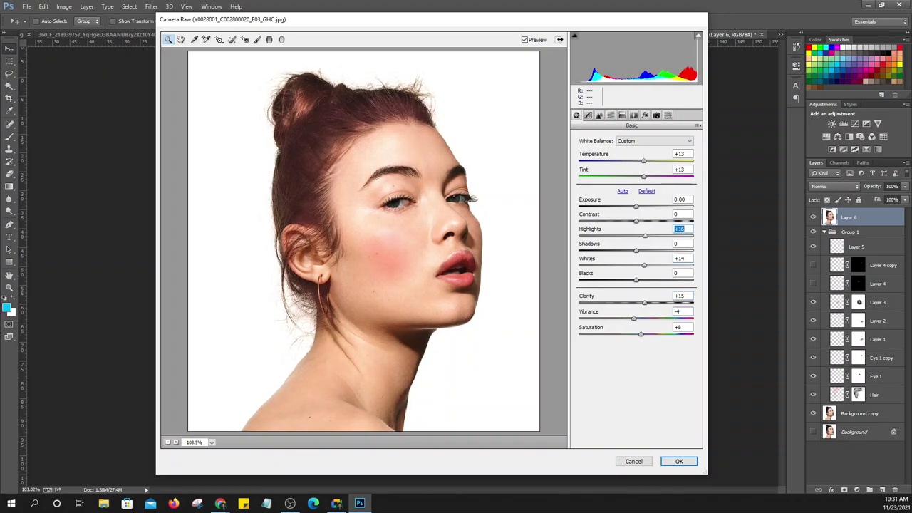
key("shift+Up")
key("Up")
key("Up")
key("Up")
key("Up")
key("Up")
key("Up")
key("Up")
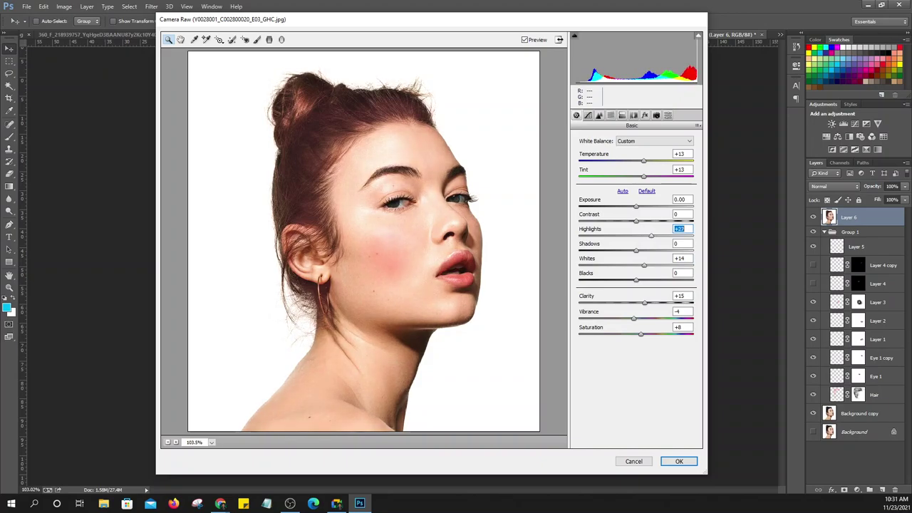
key("shift+Tab")
key("shift+Tab")
key("shift+Tab")
key("shift+Tab")
key("Down")
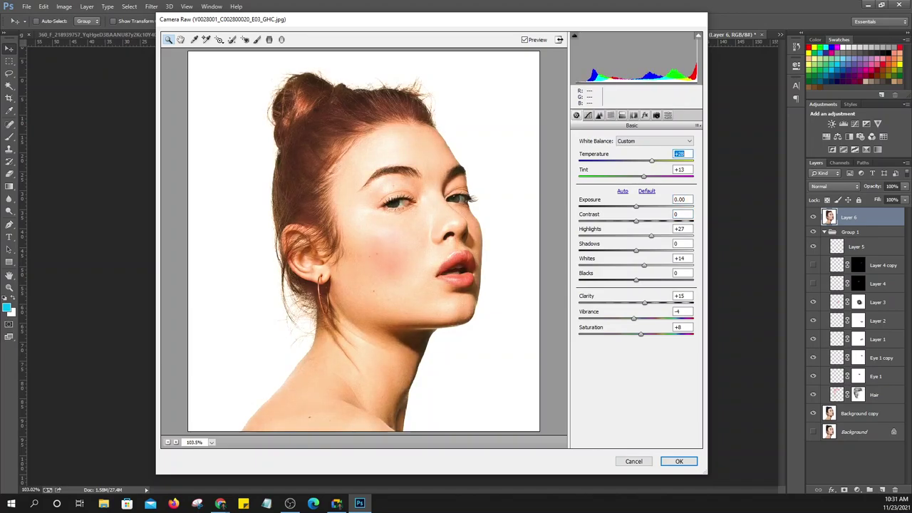
key("Down")
key("Down")
Set the tint to +12 and, after trying stronger values, return saturation to about 0
key("Down")
key("Down")
key("Up")
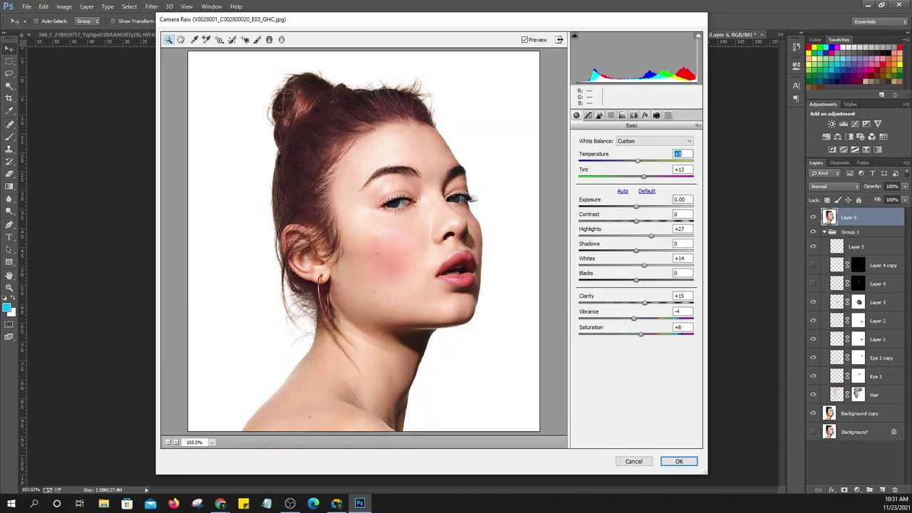
key("Up")
key("Tab")
key("Down")
key("Down")
key("Down")
key("Down")
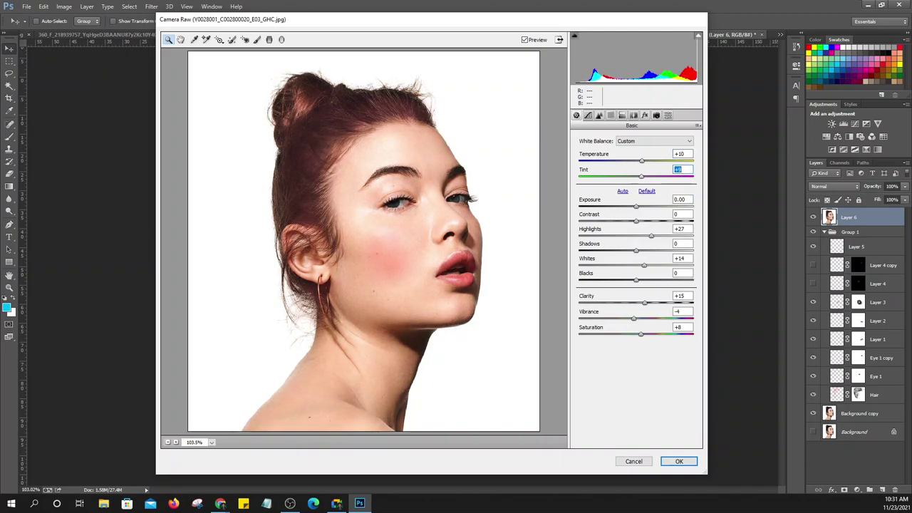
key("Up")
key("Up")
key("Up")
left_click(680, 326)
key("shift+Up")
key("shift+Up")
key("shift+Up")
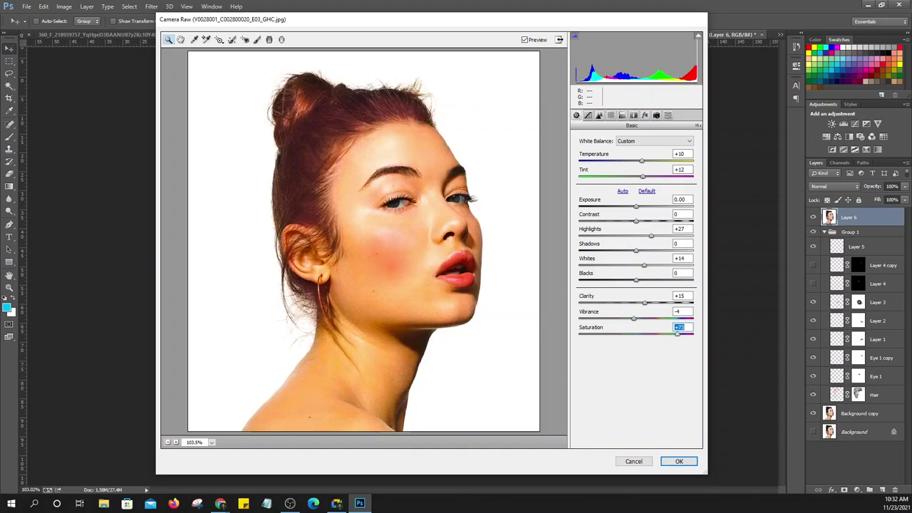
key("shift+Down")
key("shift+Down")
key("shift+Down")
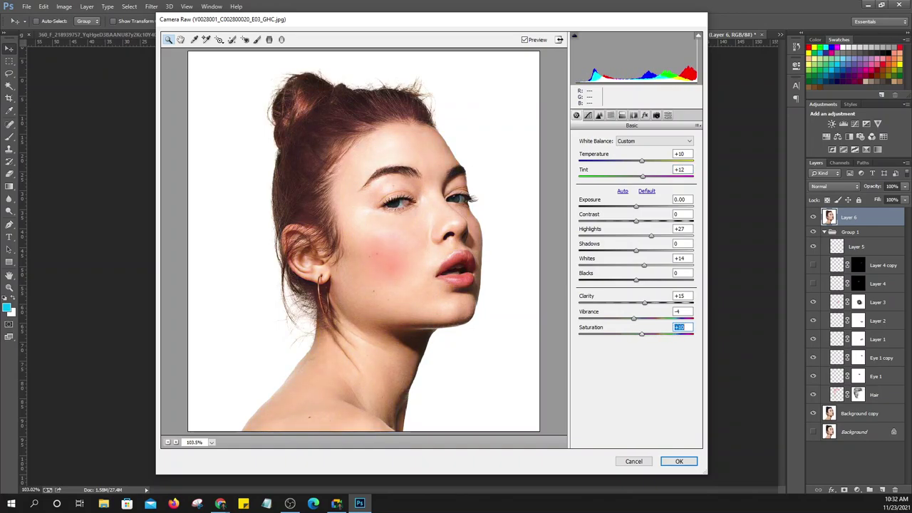
key("Up")
key("Up")
key("Up")
key("Down")
key("Down")
key("Down")
key("Down")
key("Down")
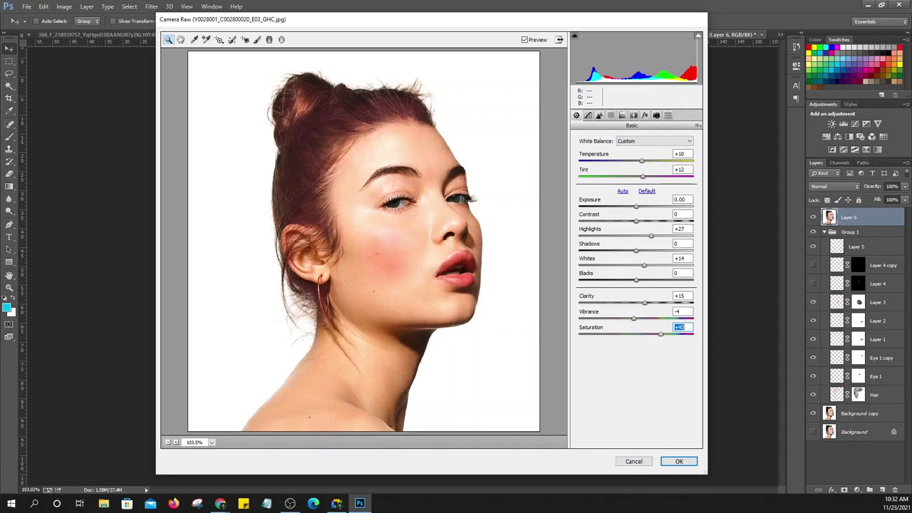
type("0")
key("Down")
key("Down")
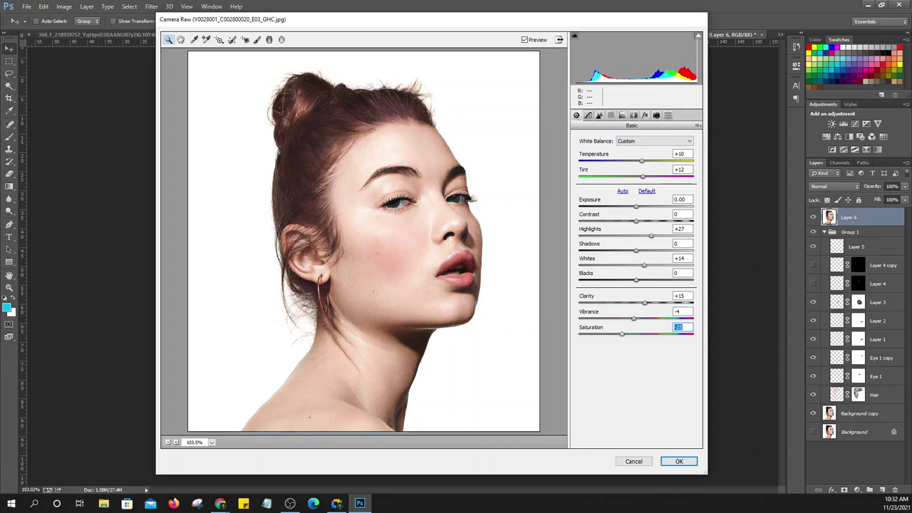
key("Down")
key("Up")
key("Up")
Lower vibrance to +8, nudge exposure slightly, and apply the Camera Raw filter to Layer 6
key("Up")
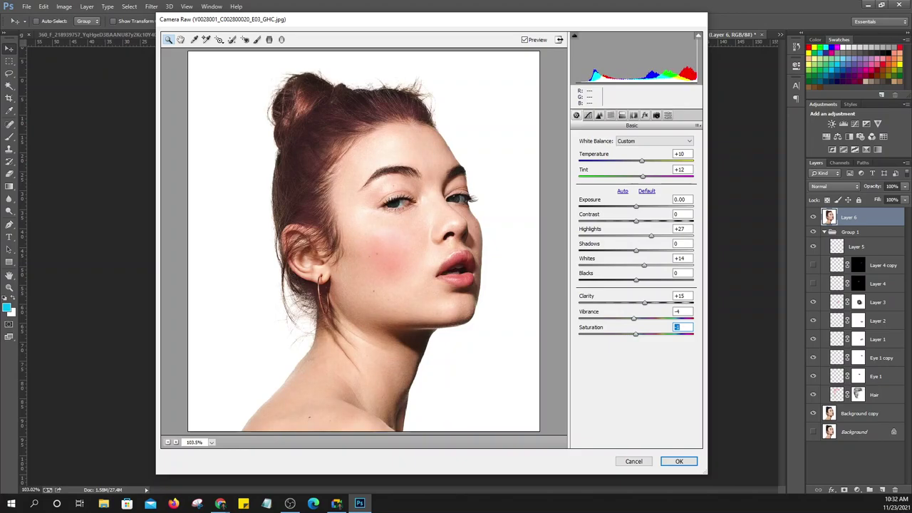
key("shift+Tab")
key("Up")
key("Up")
key("Up")
key("Up")
key("Down")
key("Down")
left_click(680, 200)
key("Down")
key("Up")
key("Up")
key("Up")
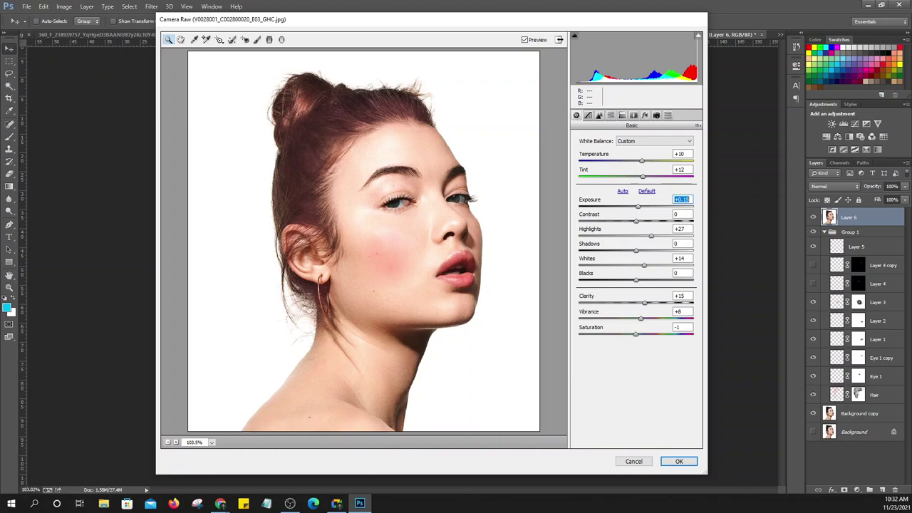
key("Return")
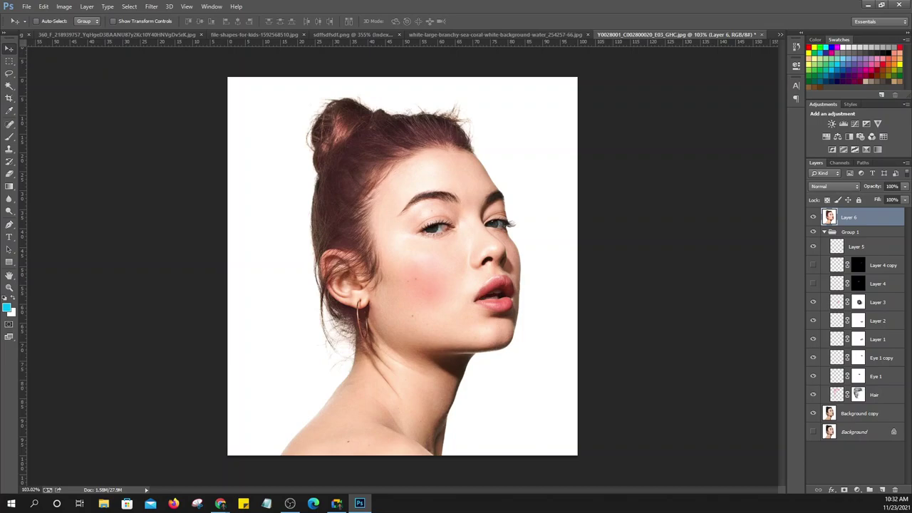
Toggle Layer 6 on and off to compare before and after, leave it visible, then switch documents
left_click(812, 217)
left_click(813, 216)
left_click(812, 216)
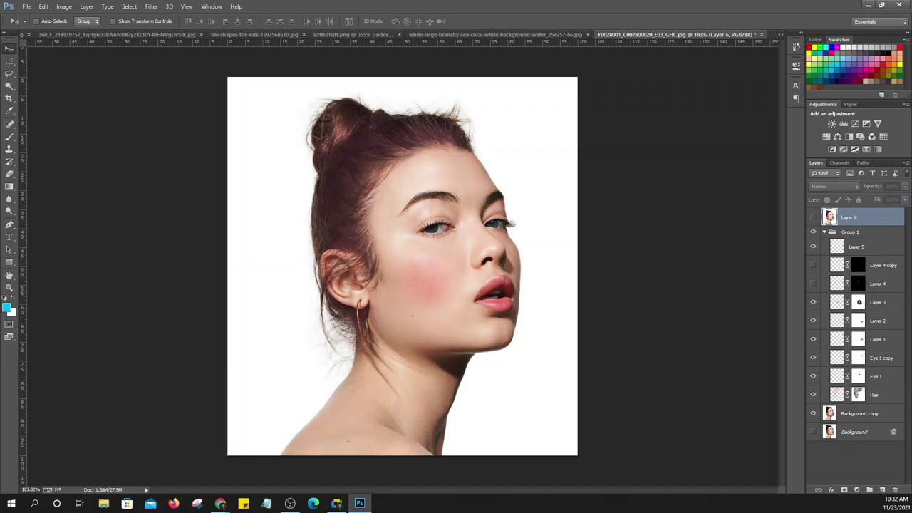
left_click(812, 217)
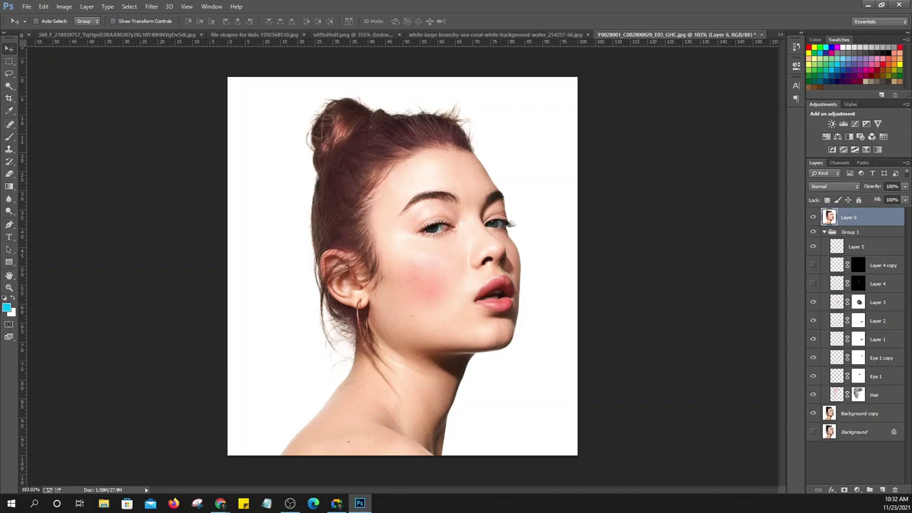
left_click(813, 217)
left_click(812, 216)
left_click(813, 216)
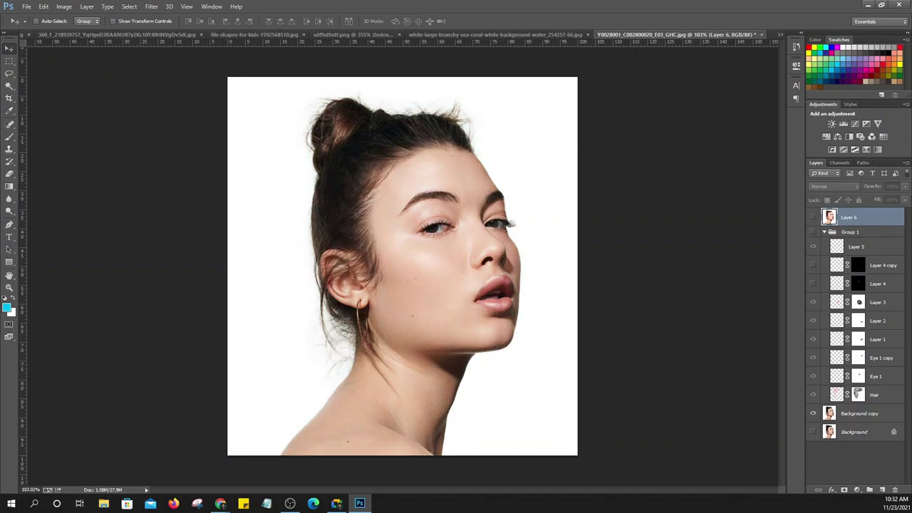
left_click(812, 217)
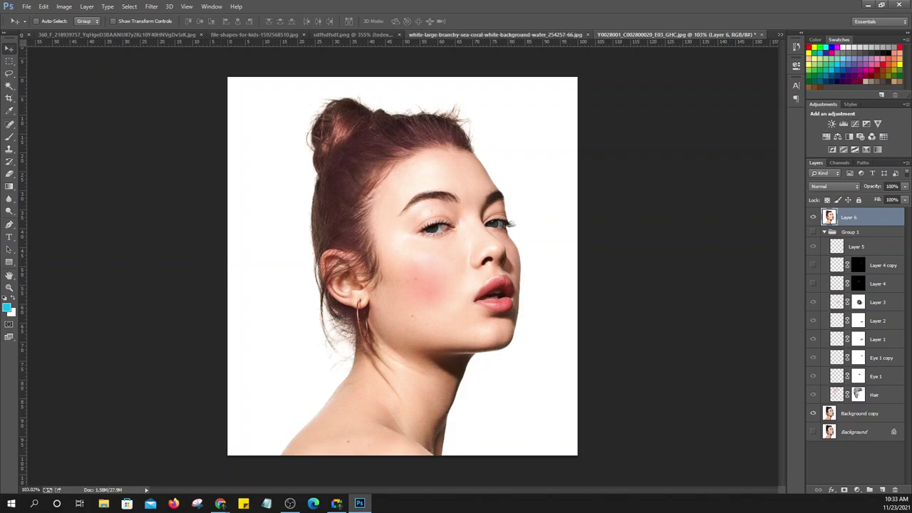
key("ctrl+shift+Tab")
key("ctrl+shift+Tab")
key("ctrl+shift+Tab")
key("ctrl+shift+Tab")
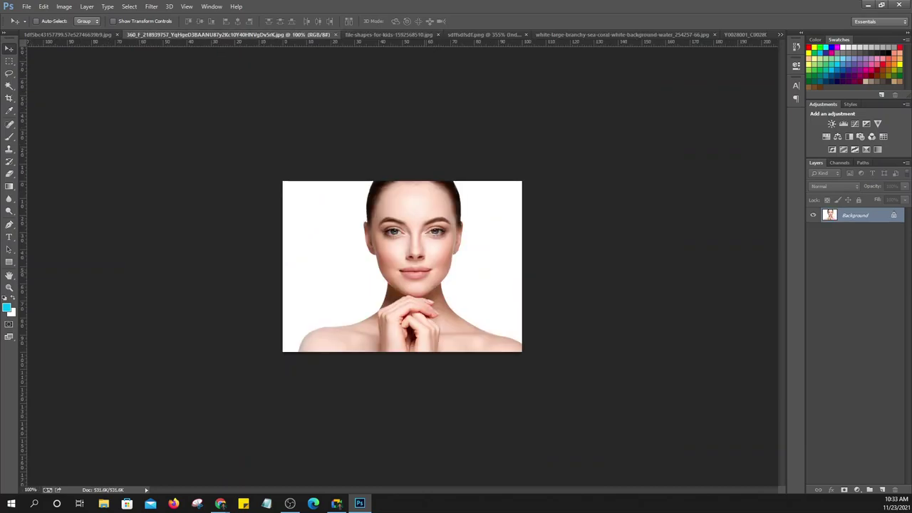
Switch to the hairstyles-for-oval-faces.jpg document from the tab overflow list
key("ctrl+0")
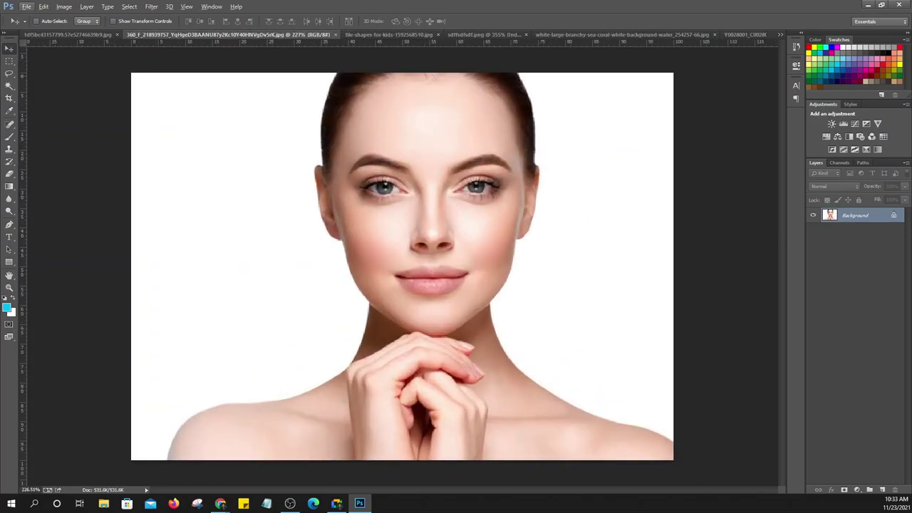
key("ctrl+shift+Tab")
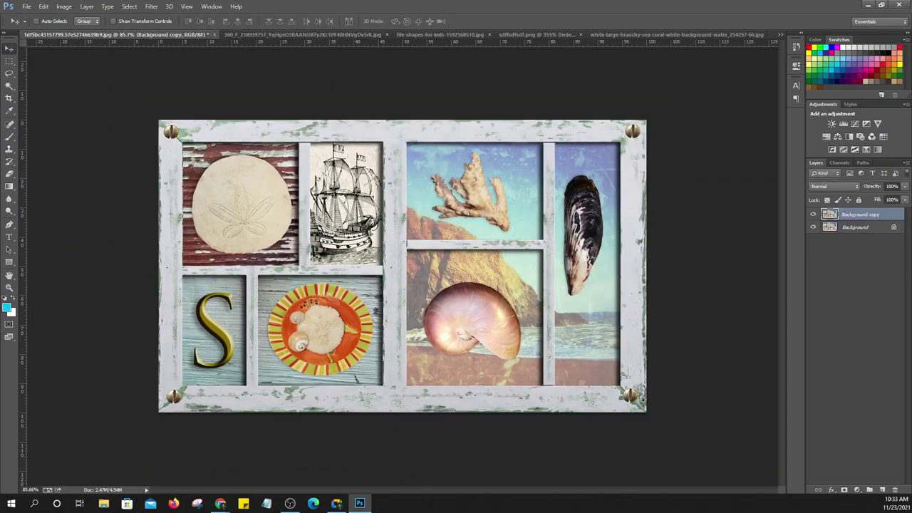
left_click(780, 34)
left_click(591, 98)
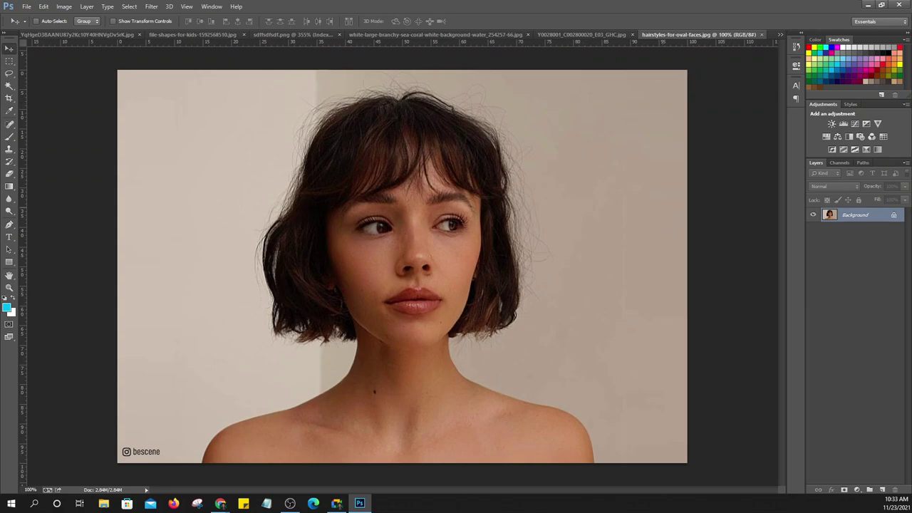
Duplicate the Background layer into Background copy and hide the original Background
scroll(402, 266, "down", 3)
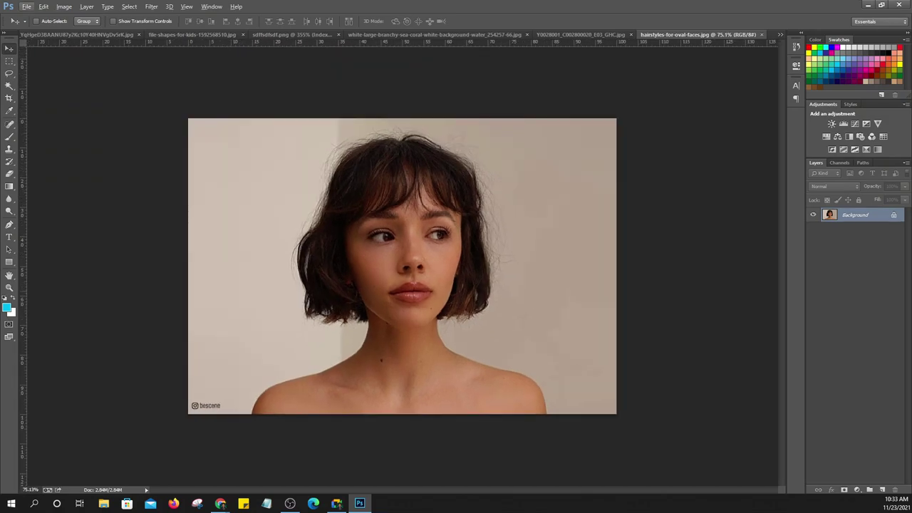
scroll(401, 266, "down", 1)
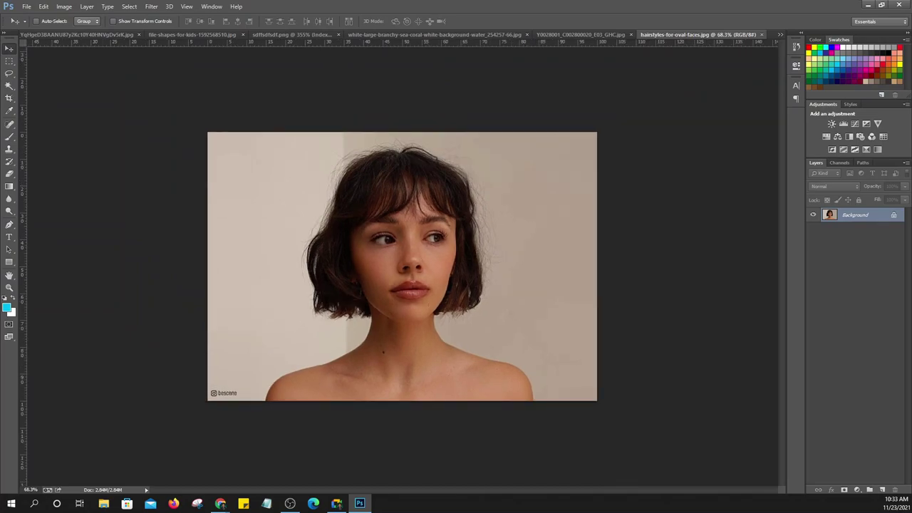
left_click_drag(854, 214, 882, 490)
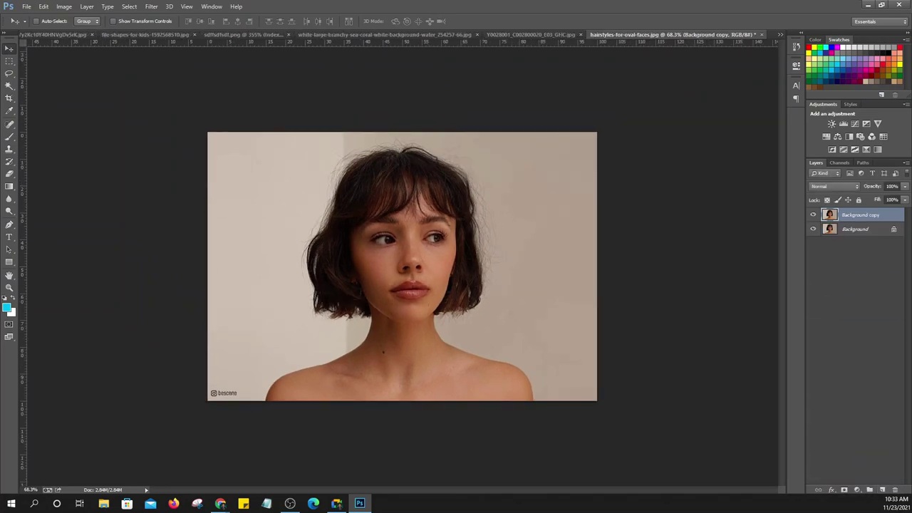
left_click(813, 229)
scroll(402, 266, "up", 7)
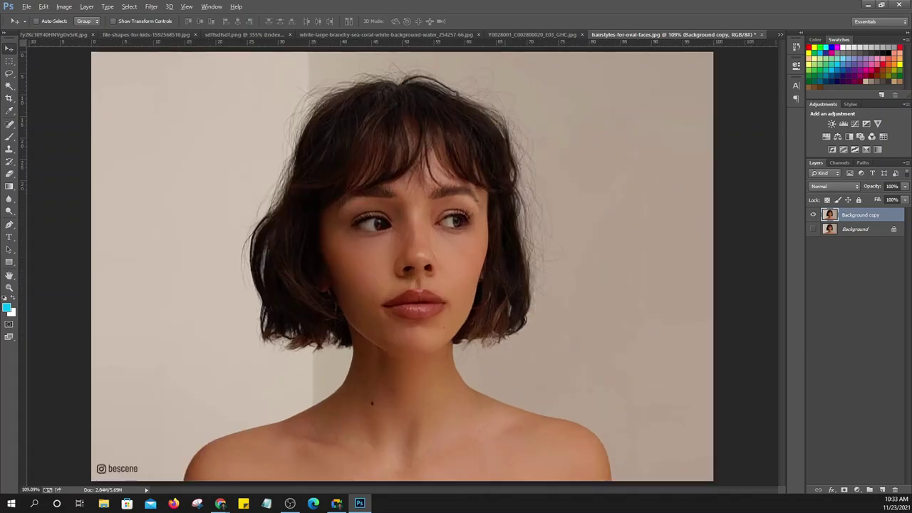
scroll(402, 266, "down", 4)
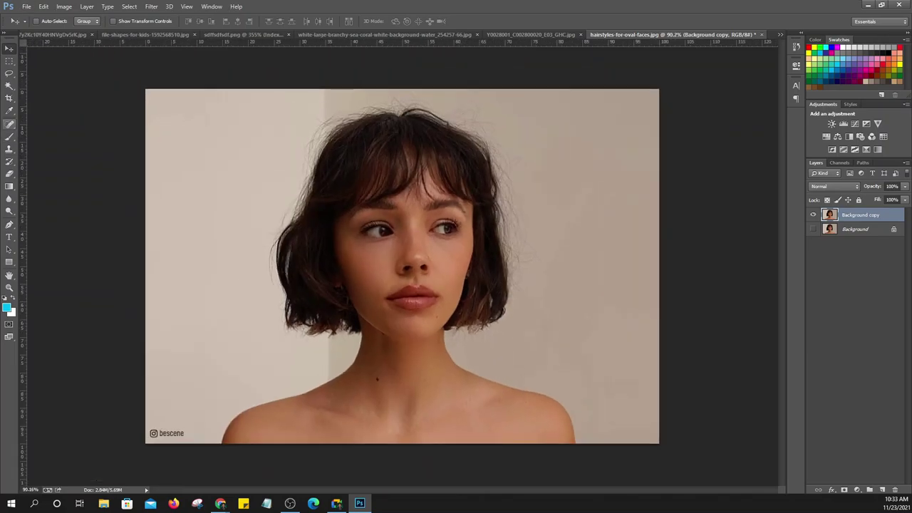
left_click(10, 85)
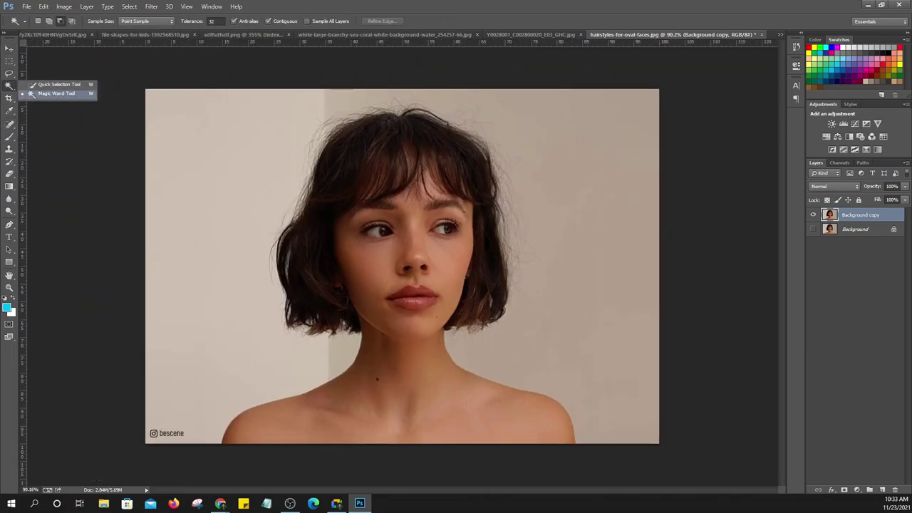
Magic Wand and delete the beige background on the left and right of the head
left_click(57, 93)
left_click(228, 214)
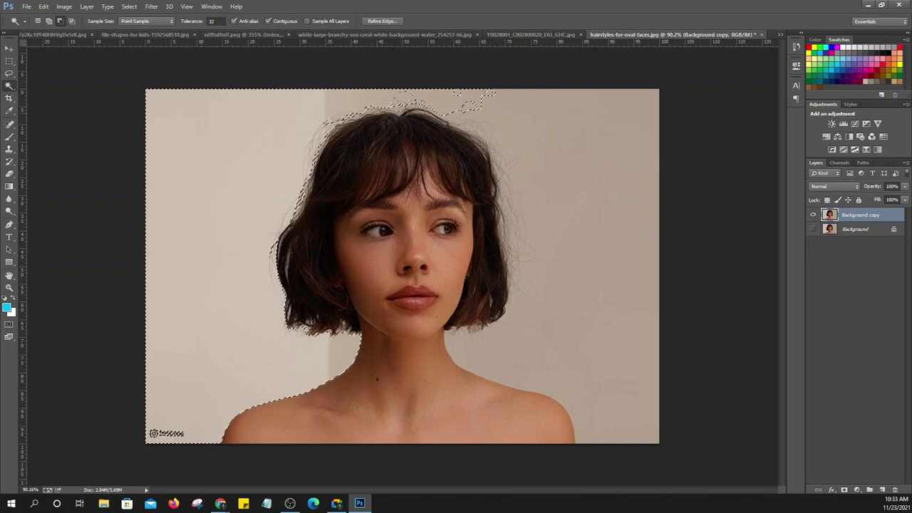
key("Delete")
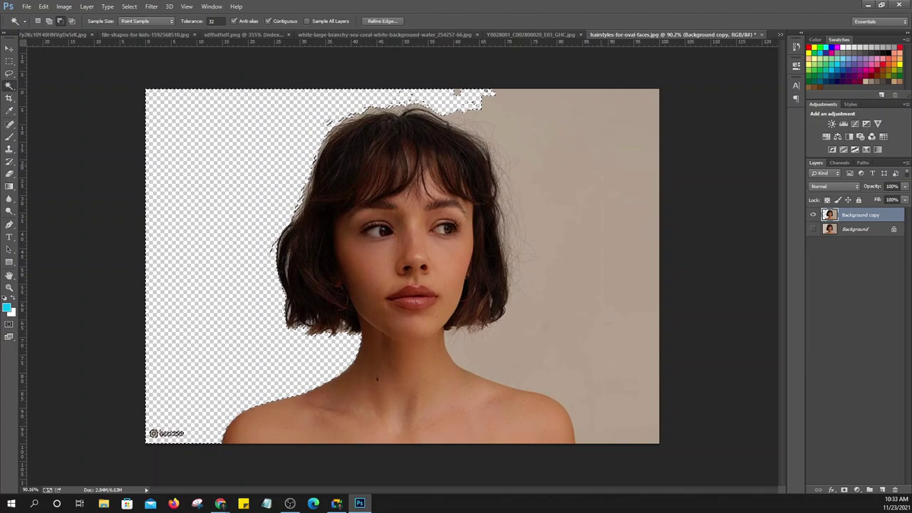
key("ctrl+d")
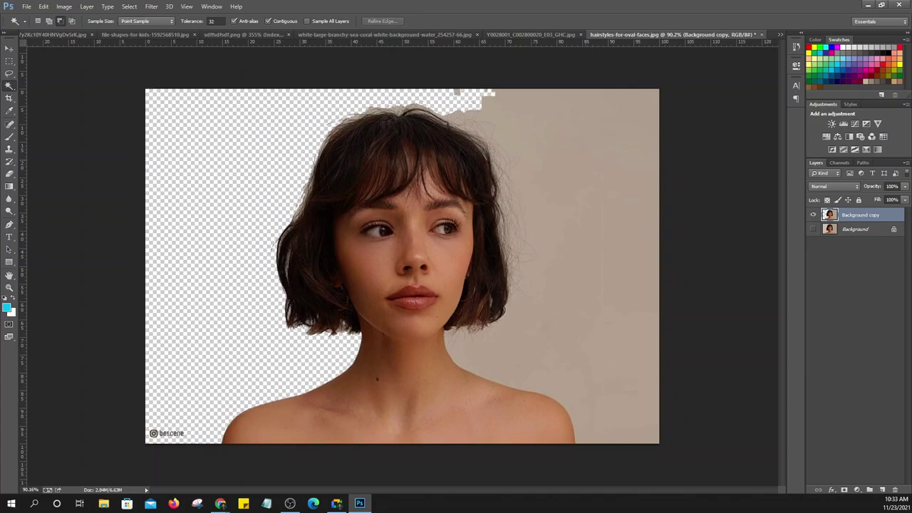
left_click(570, 249)
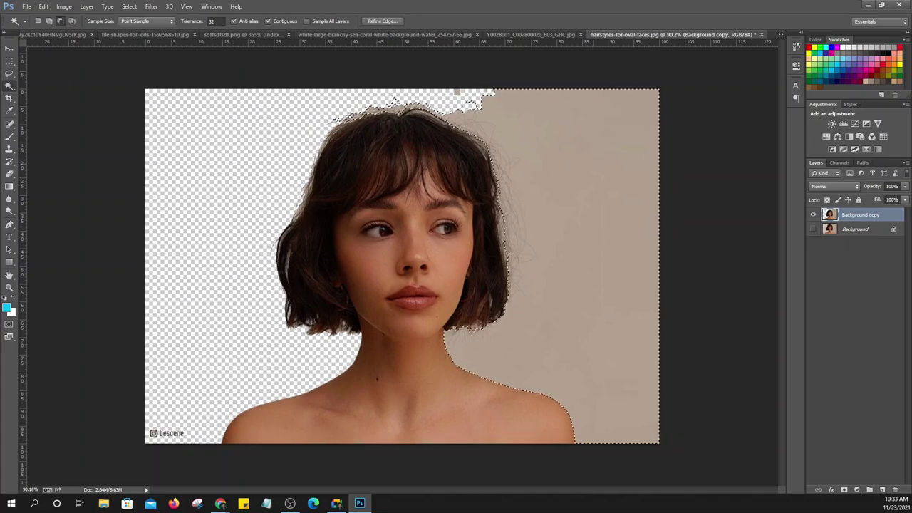
key("Delete")
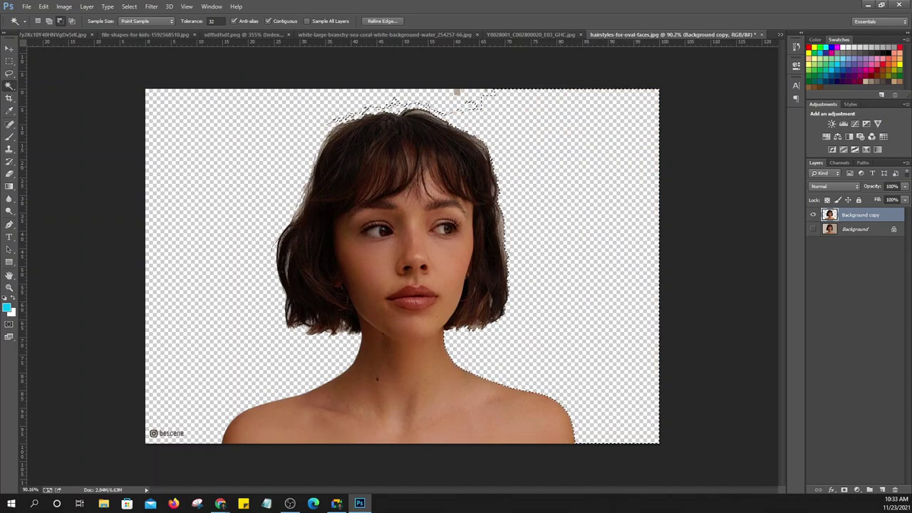
key("ctrl+d")
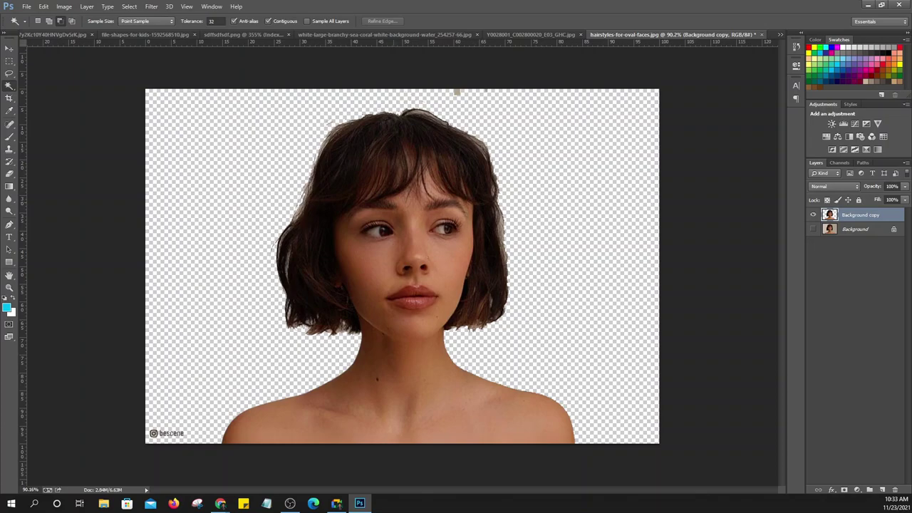
Zoom around to check the cut-out edges, then select the leftover speck above the head
scroll(468, 188, "up", 2)
scroll(468, 188, "up", 3)
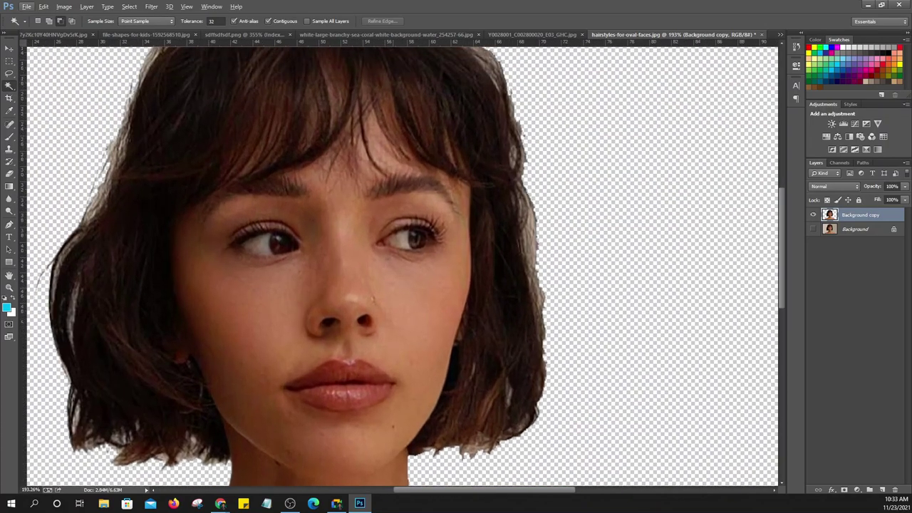
scroll(402, 266, "up", 2)
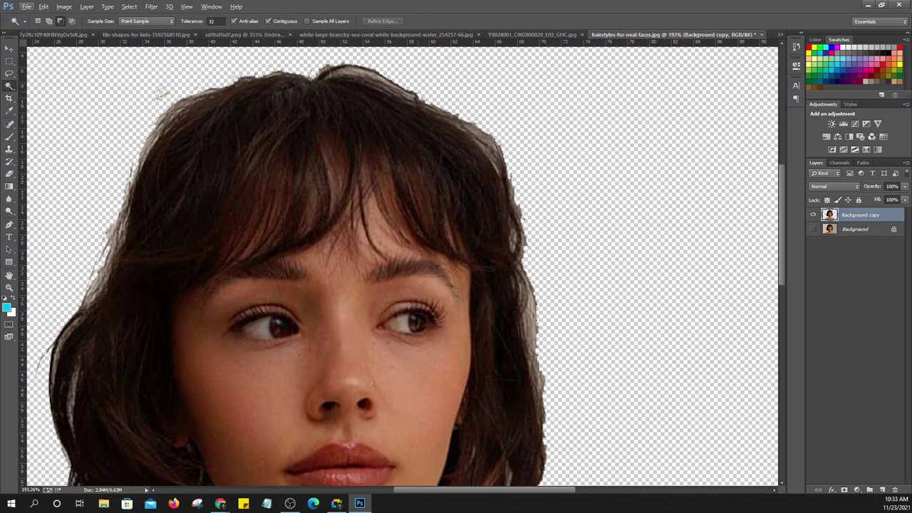
key("ctrl+0")
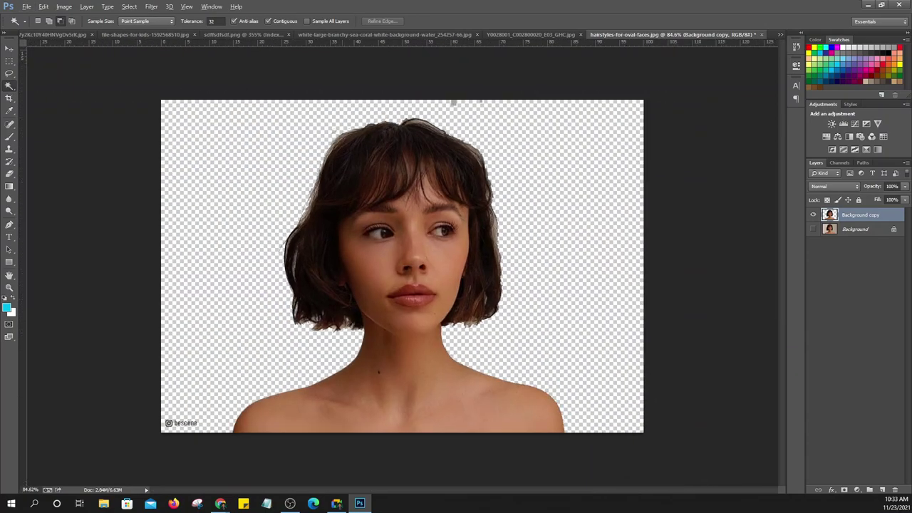
scroll(346, 388, "up", 2)
scroll(346, 388, "up", 2)
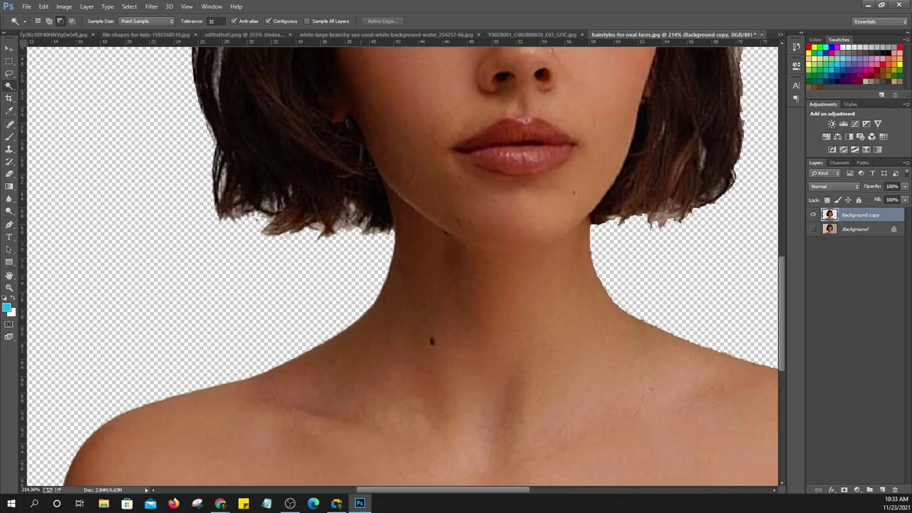
scroll(345, 388, "down", 1)
scroll(345, 388, "down", 2)
scroll(346, 388, "down", 1)
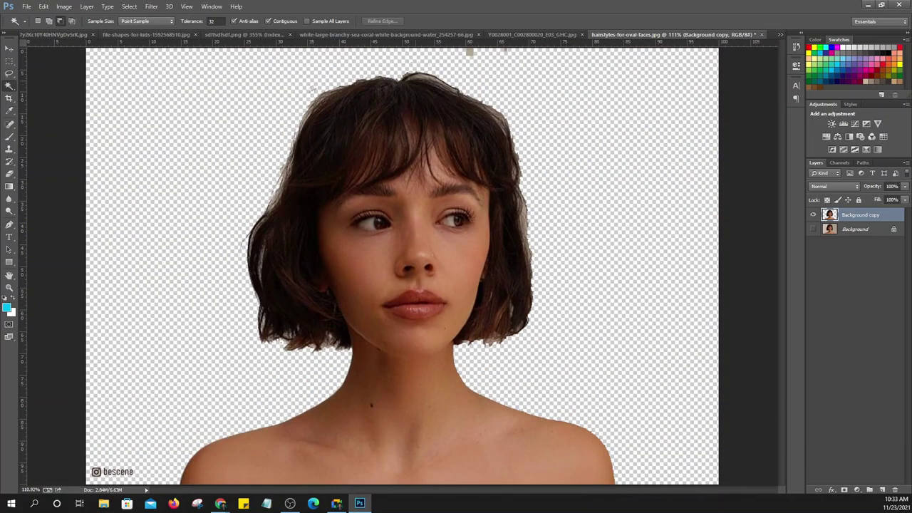
scroll(338, 107, "up", 1)
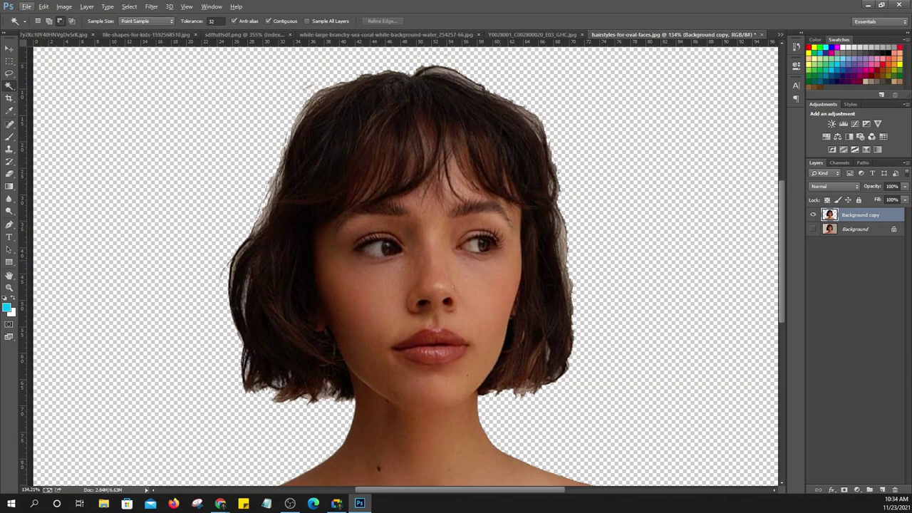
key("ctrl+0")
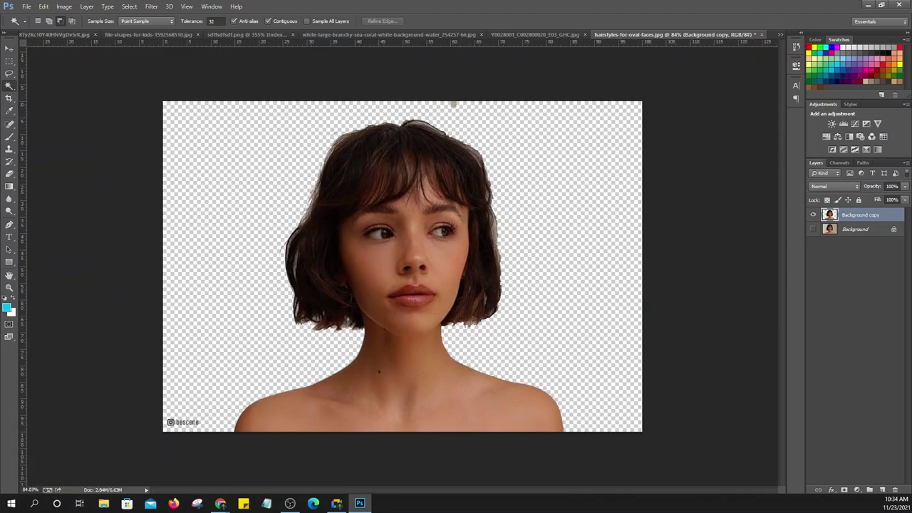
left_click(453, 104)
On the smooth-haired woman's portrait, duplicate Background and hide the original layer
left_click(388, 34)
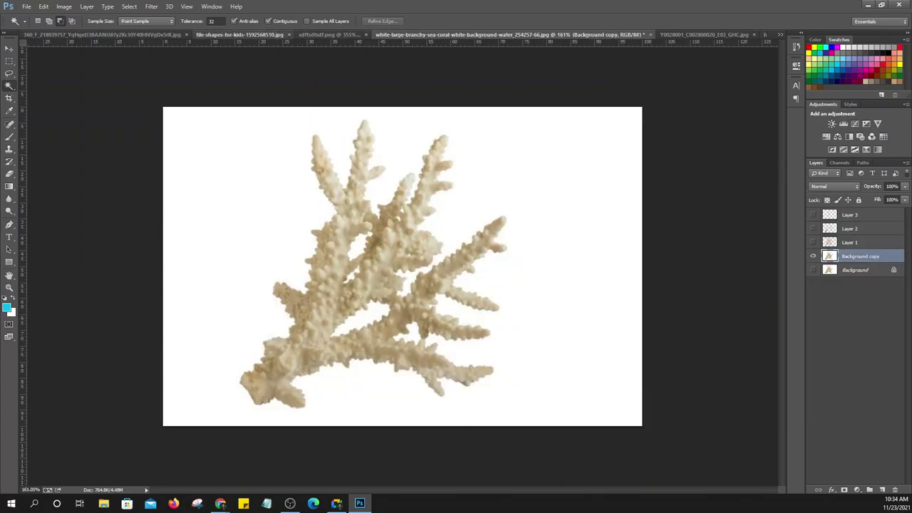
left_click(239, 34)
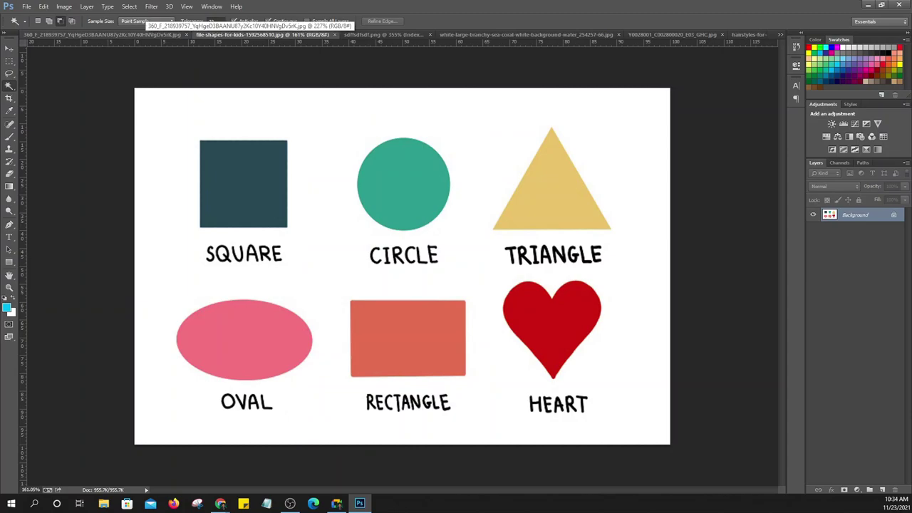
left_click(143, 34)
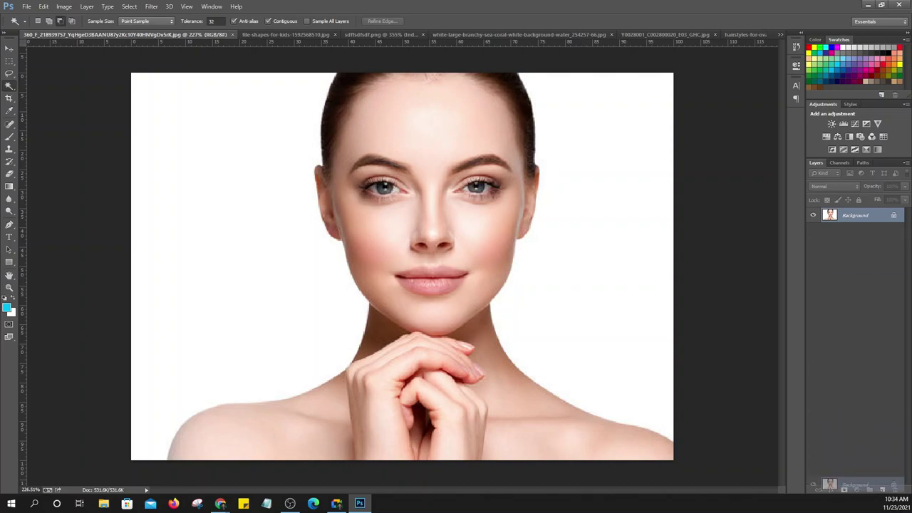
left_click_drag(855, 215, 882, 489)
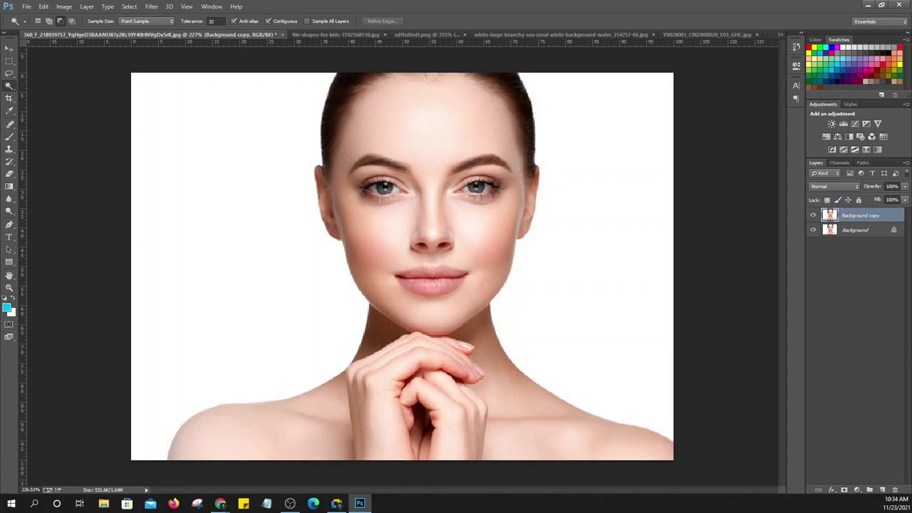
left_click(813, 230)
Delete the white background on both sides of the woman, deselect, and make Background active
left_click(228, 249)
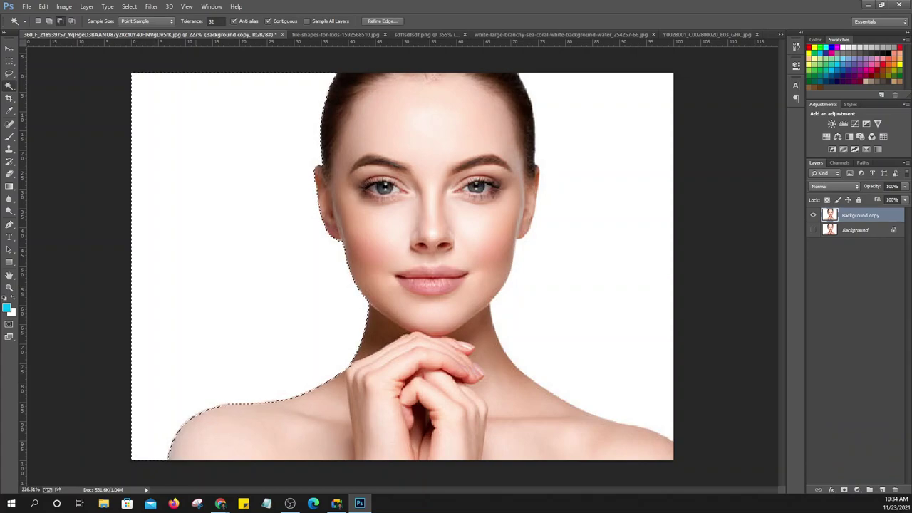
key("Delete")
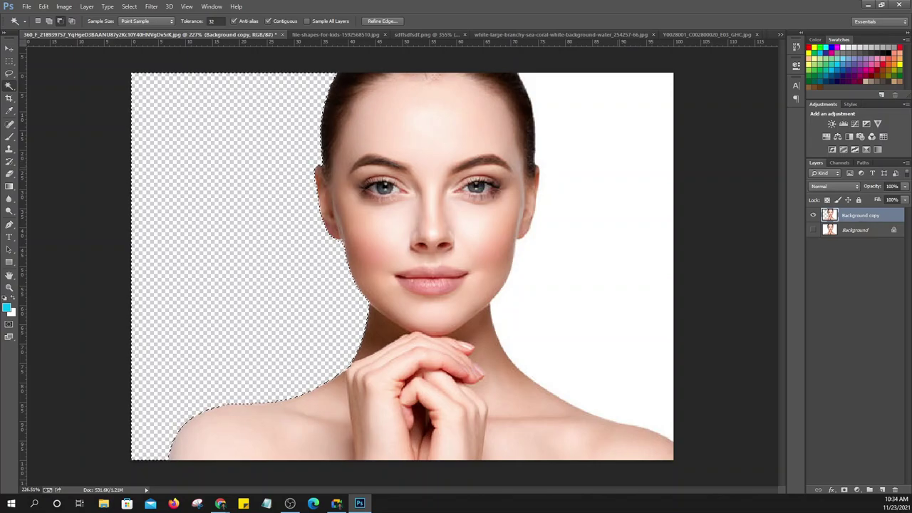
left_click(598, 213)
key("Delete")
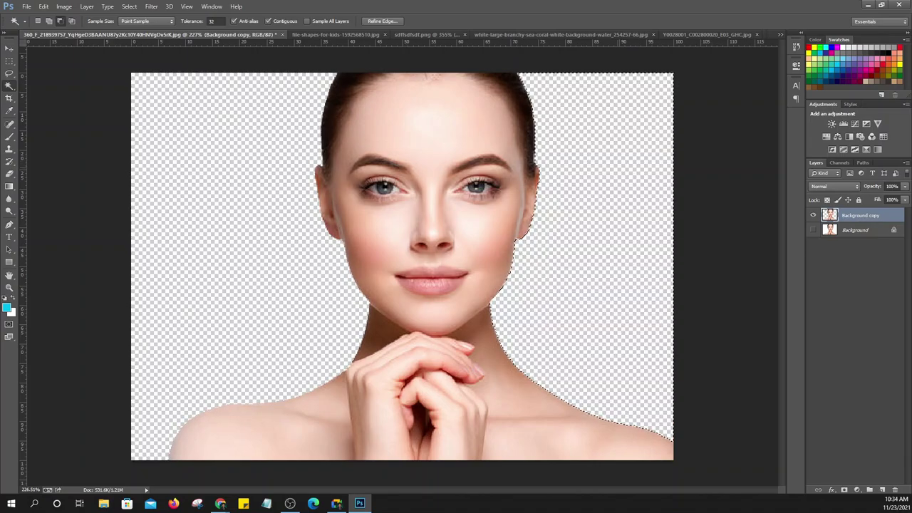
key("ctrl+d")
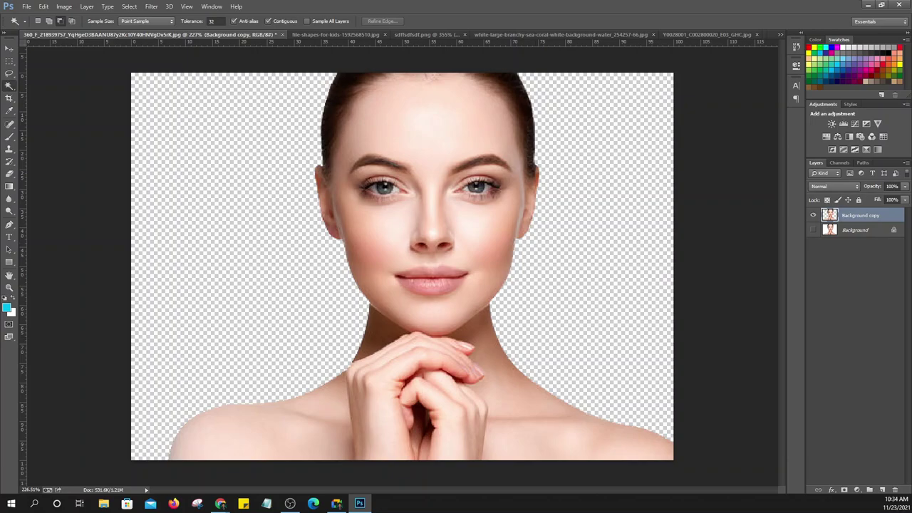
left_click(855, 230)
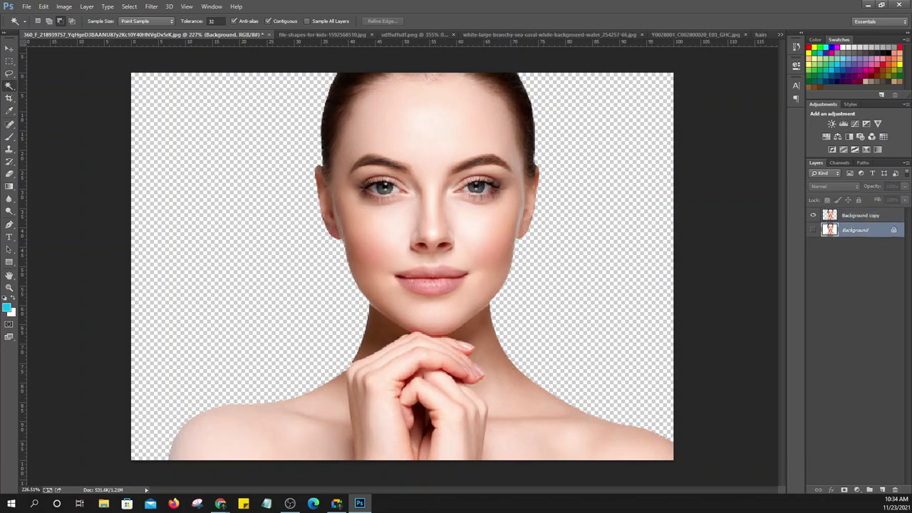
Add a new layer and draw a canvas-covering rectangle filled with magenta behind the woman
left_click(881, 490)
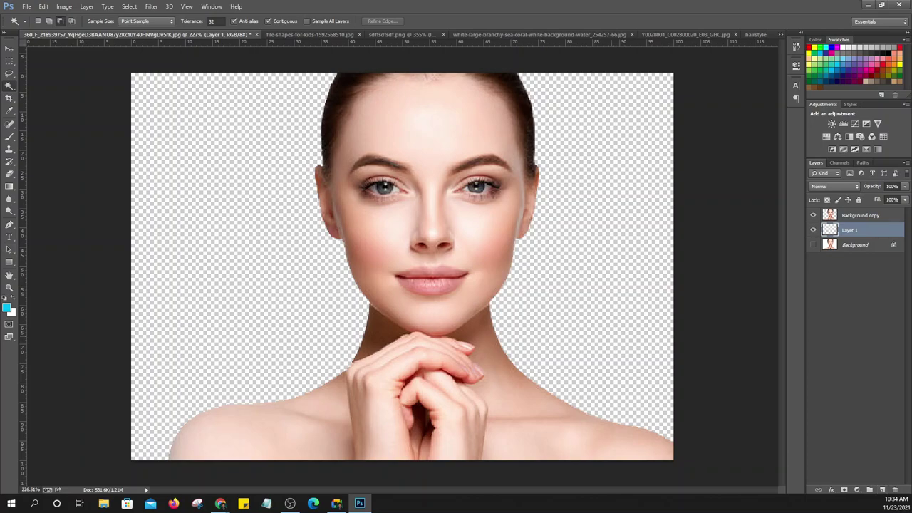
left_click(10, 261)
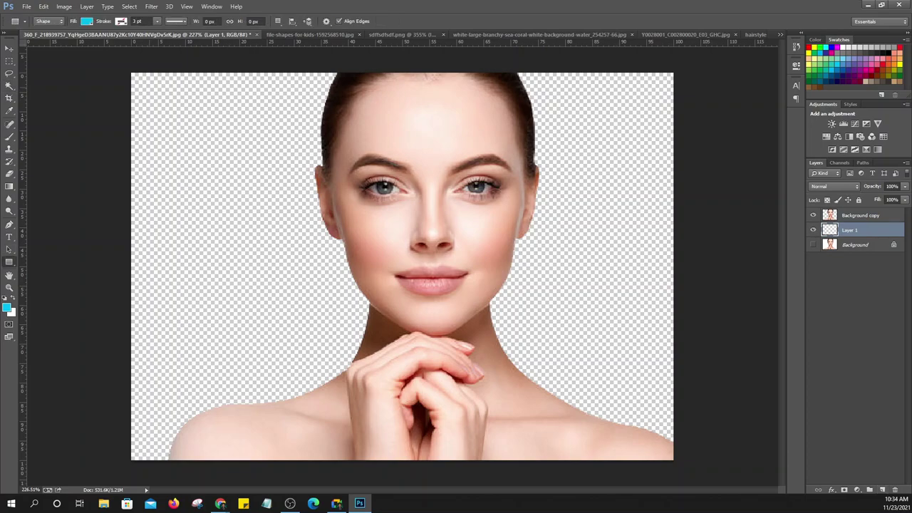
left_click_drag(131, 72, 674, 461)
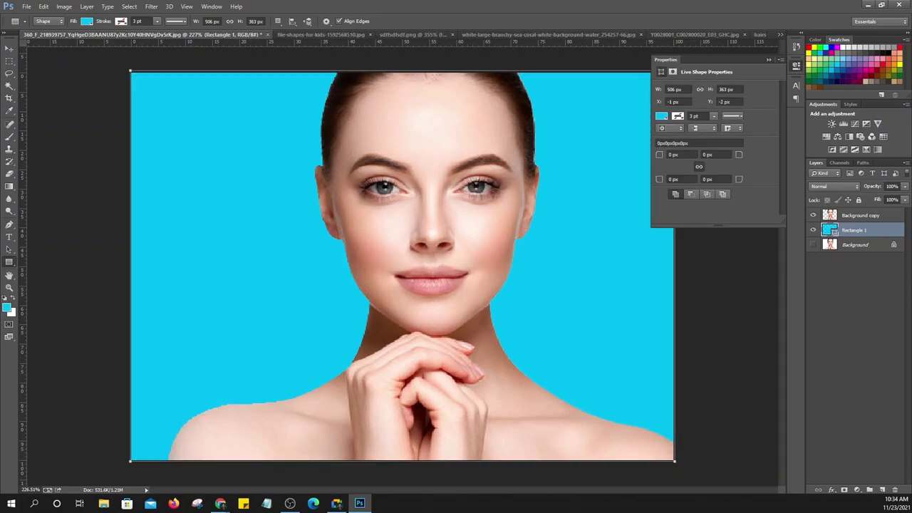
left_click(832, 48)
left_click(661, 115)
left_click(661, 161)
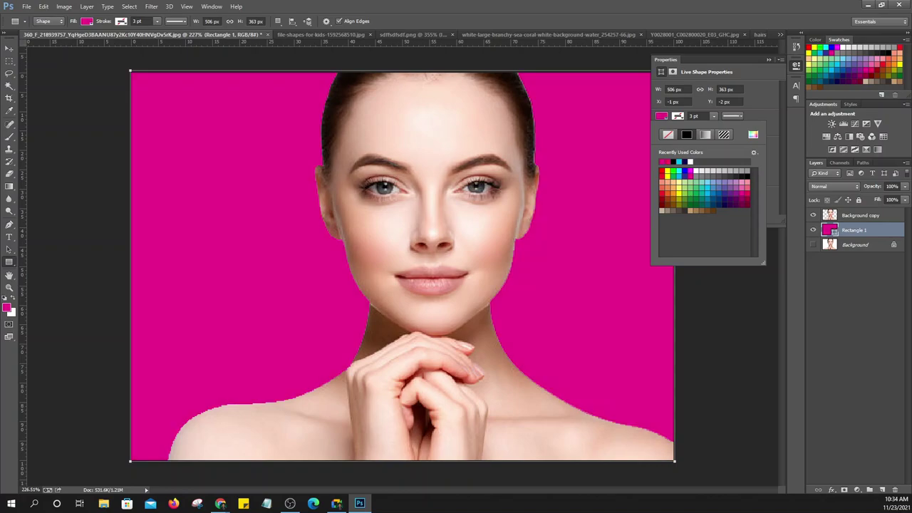
left_click(768, 59)
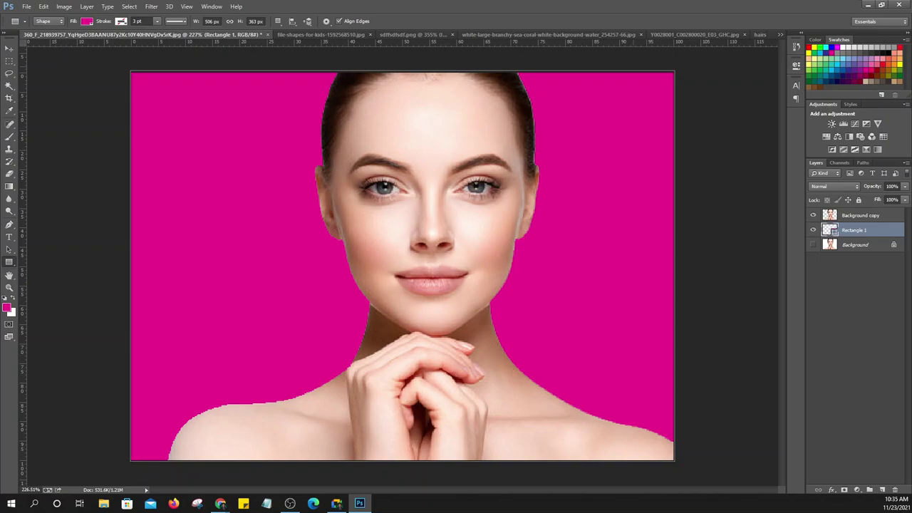
left_click(320, 34)
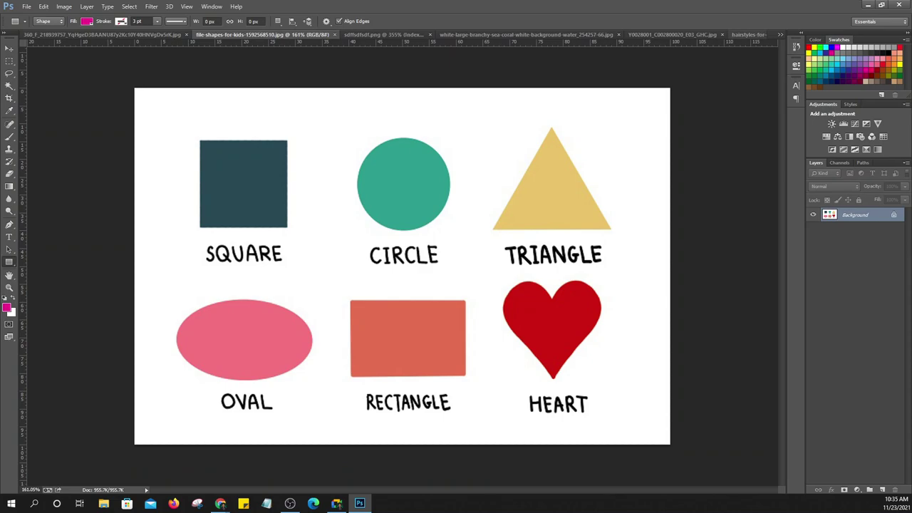
Switch to the hairstyles-for-oval-faces bob-haircut portrait via the tab overflow list
left_click(780, 34)
left_click(616, 89)
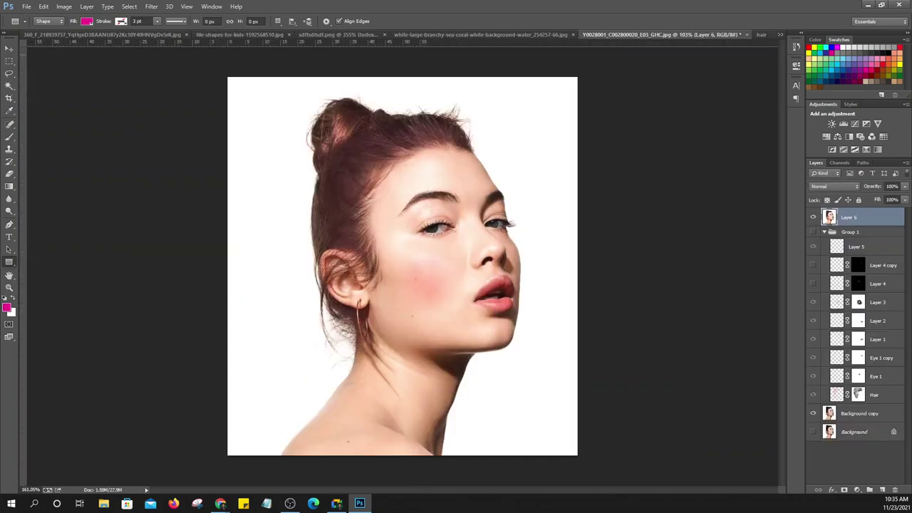
left_click(780, 34)
left_click(606, 99)
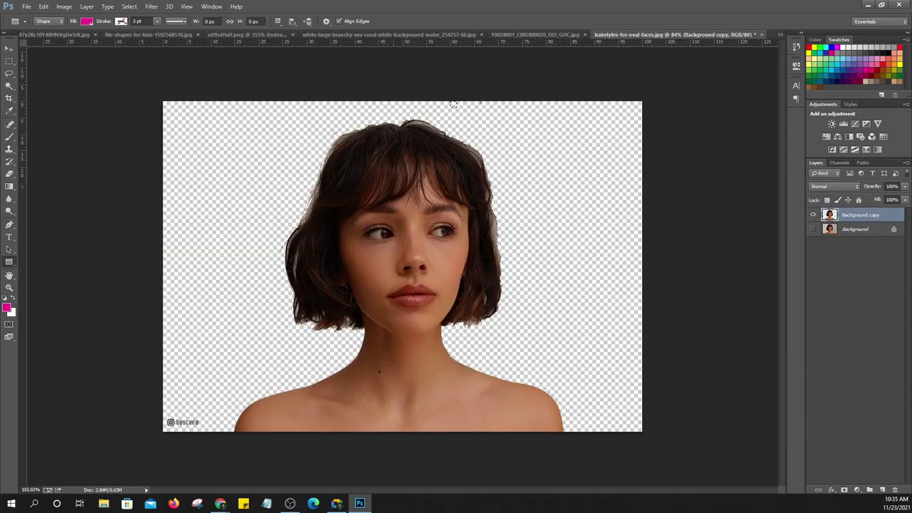
Add a new layer above Background, draw a canvas-filling magenta rectangle, and zoom in
key("alt+bracketleft")
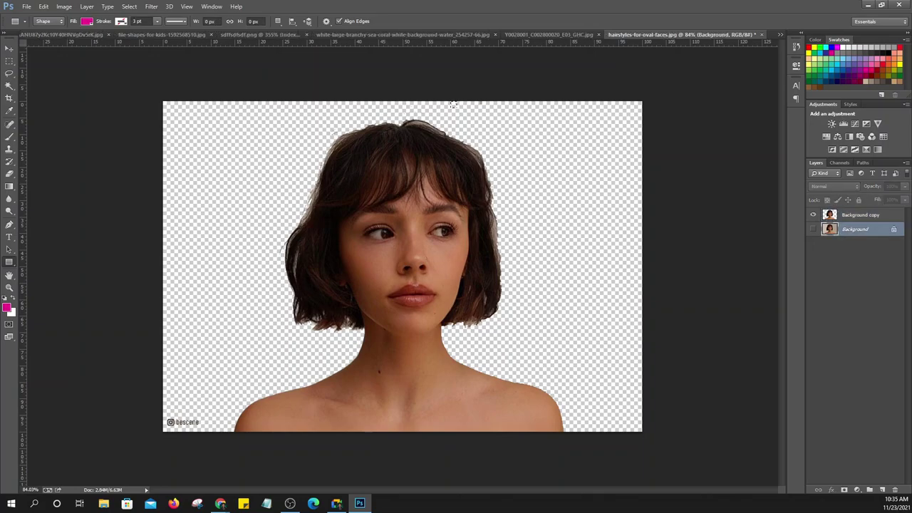
key("ctrl+shift+alt+n")
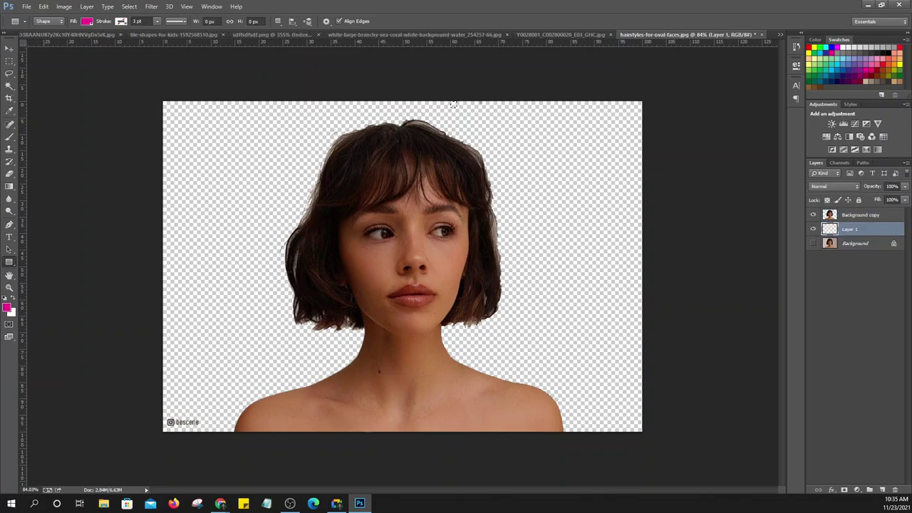
mouse_move(162, 98)
left_mouse_down()
mouse_move(330, 310)
mouse_move(648, 434)
left_mouse_up()
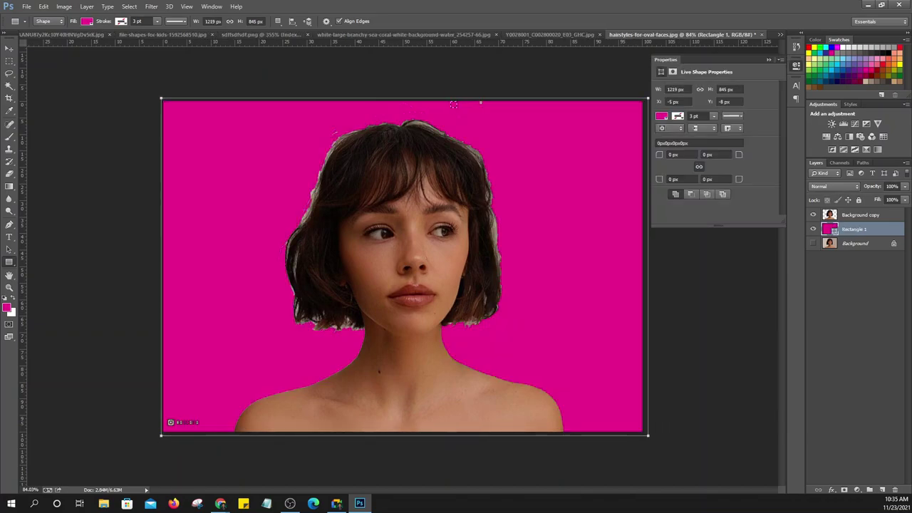
left_click(769, 59)
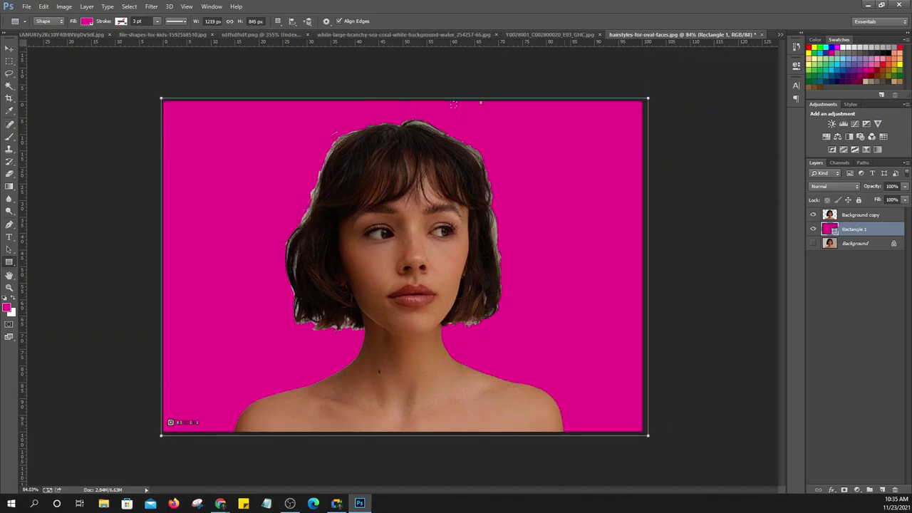
scroll(445, 214, "up", 1)
scroll(446, 214, "up", 2)
scroll(445, 213, "up", 1)
scroll(457, 63, "up", 2)
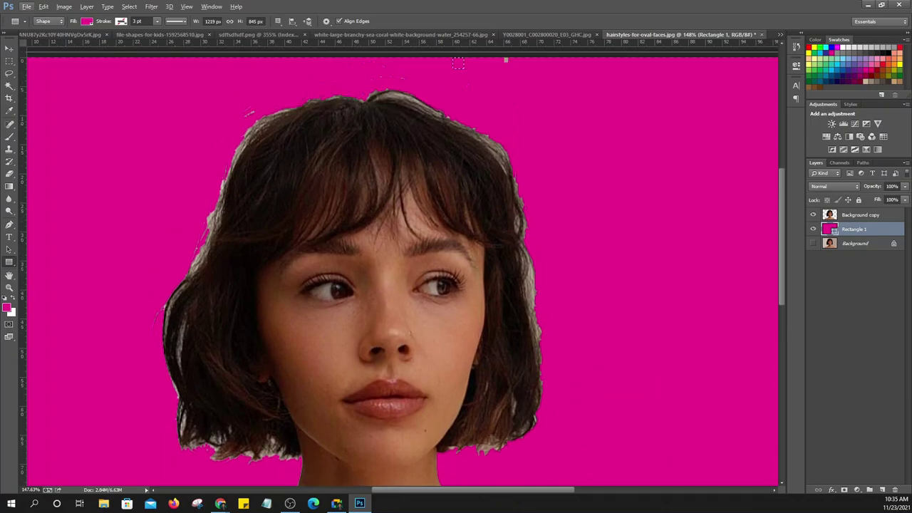
left_click(9, 173)
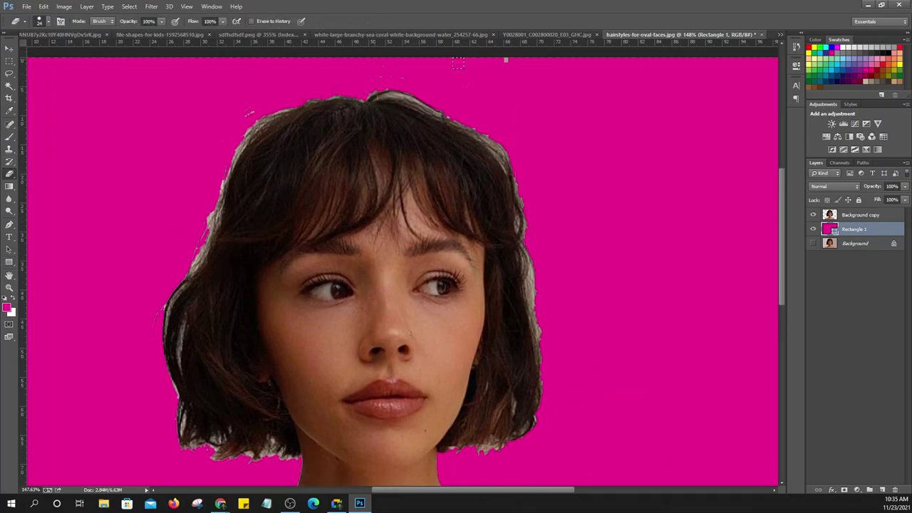
key("alt+bracketright")
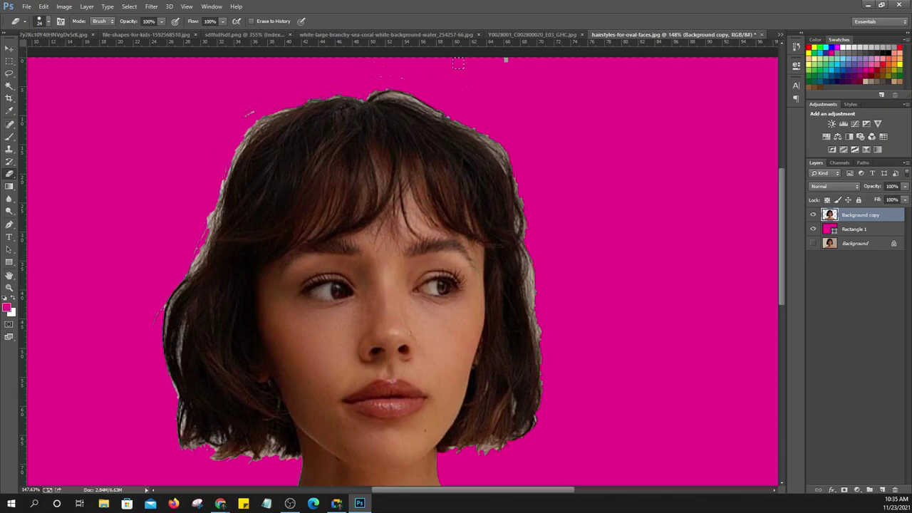
key("x")
right_click(866, 214)
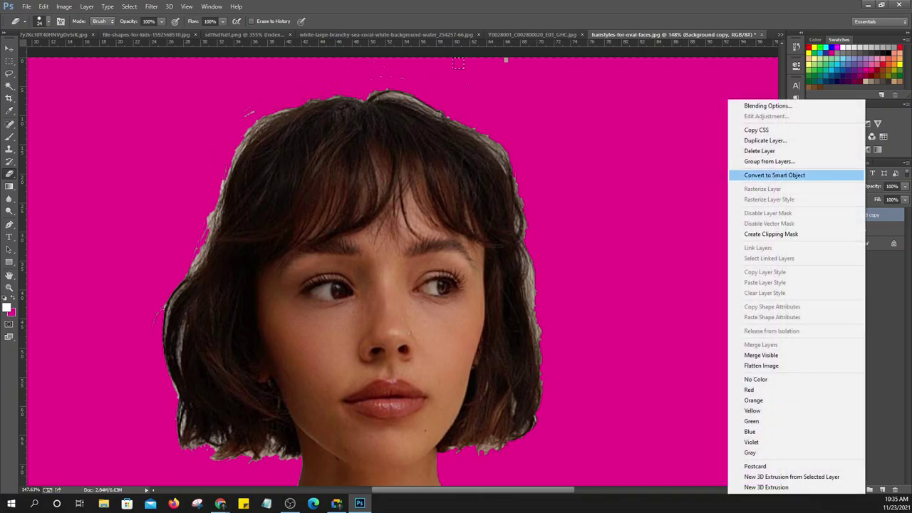
left_click(774, 175)
right_click(857, 214)
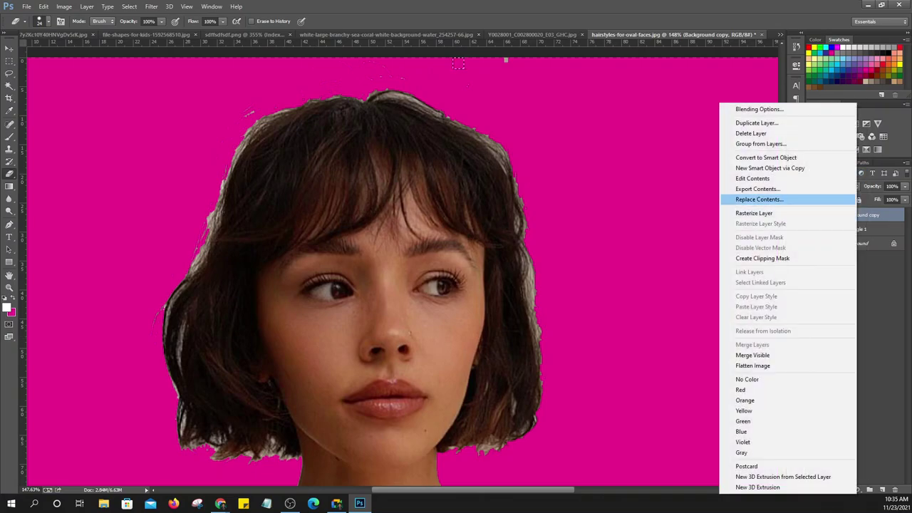
left_click(755, 213)
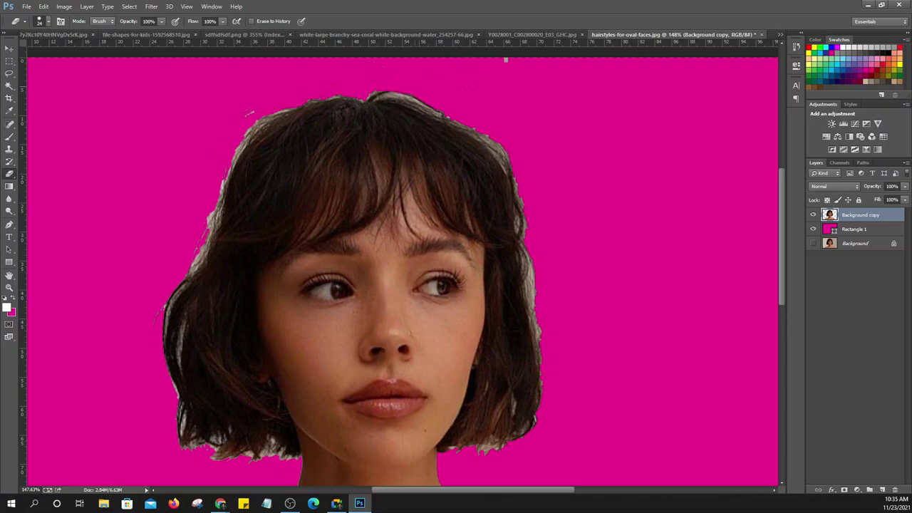
Erase the light fringe along the top, right and upper-left hair edges and stray specks
mouse_move(366, 93)
left_mouse_down()
mouse_move(442, 114)
mouse_move(509, 174)
mouse_move(523, 232)
left_mouse_up()
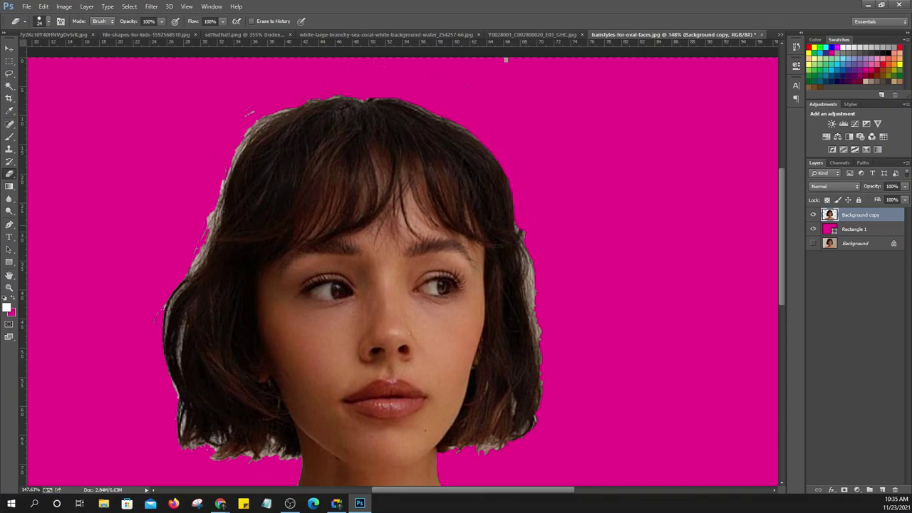
scroll(403, 264, "down", 2)
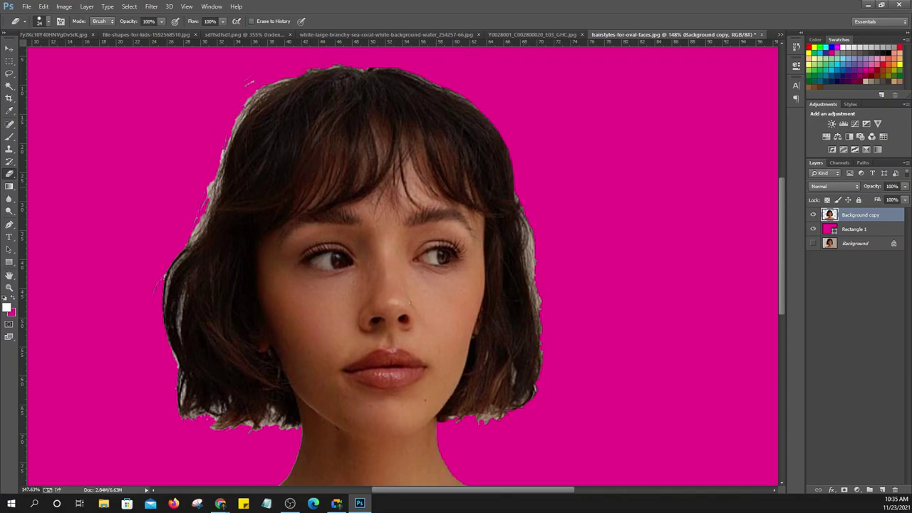
left_click_drag(518, 202, 537, 298)
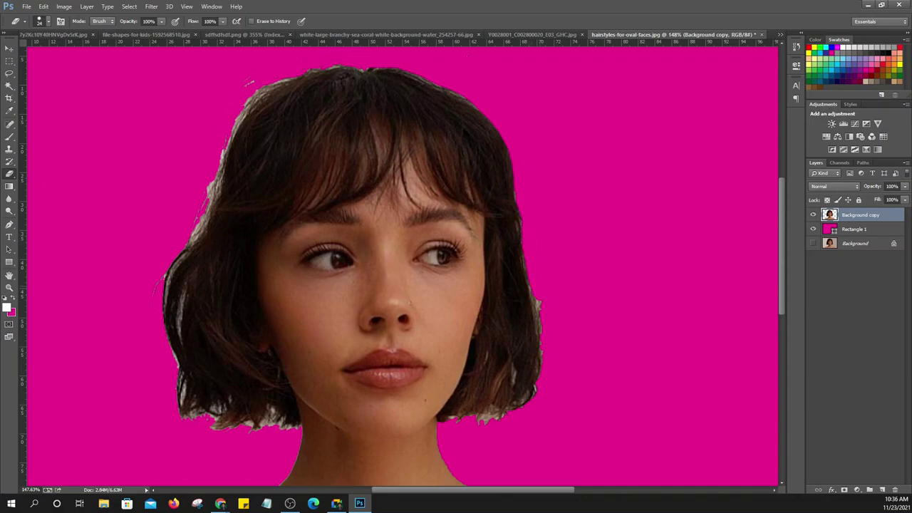
scroll(538, 303, "down", 2)
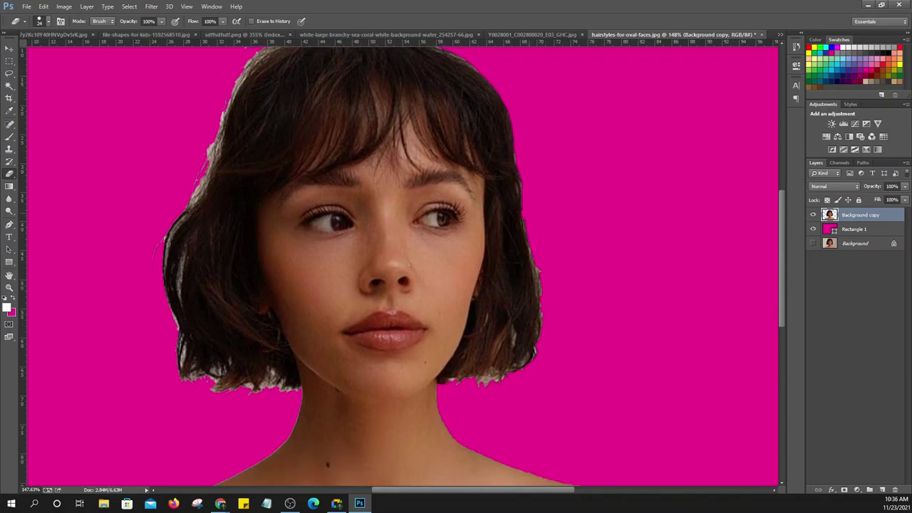
mouse_move(526, 221)
left_mouse_down()
mouse_move(539, 335)
mouse_move(483, 382)
left_mouse_up()
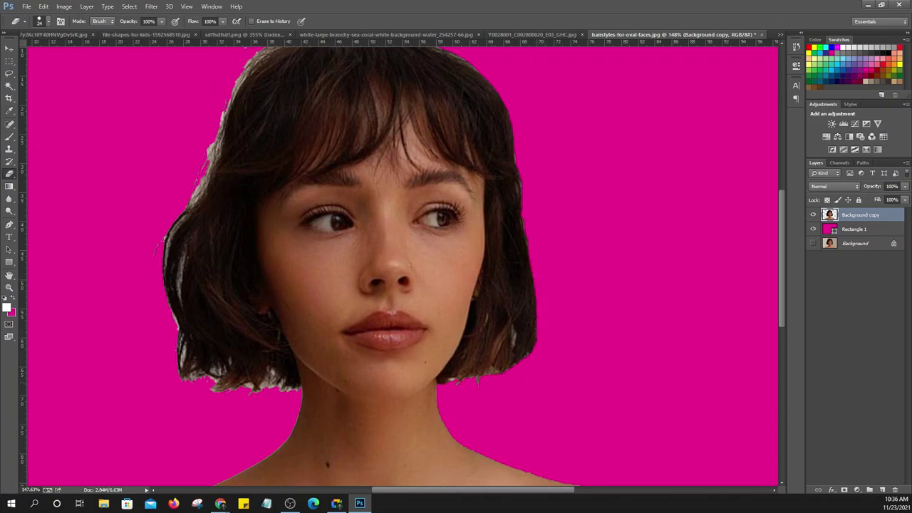
scroll(449, 379, "up", 2)
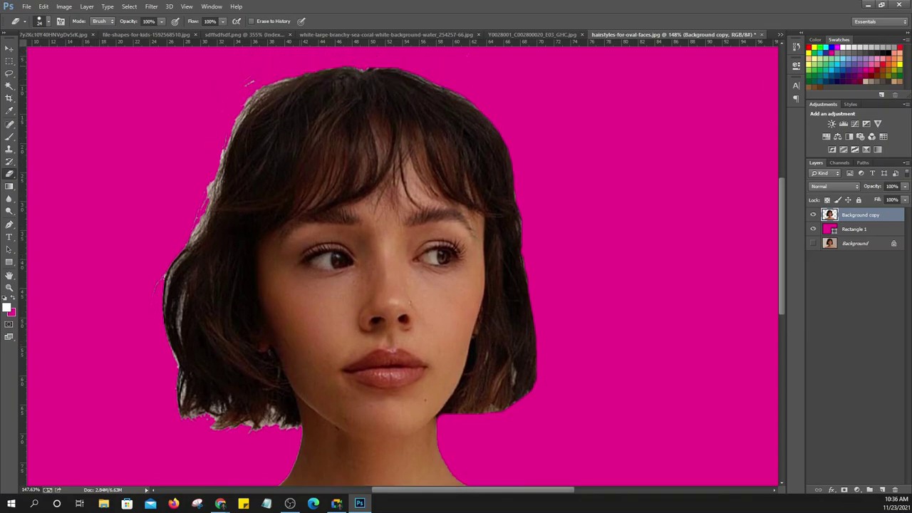
mouse_move(288, 80)
left_mouse_down()
mouse_move(230, 139)
mouse_move(191, 244)
left_mouse_up()
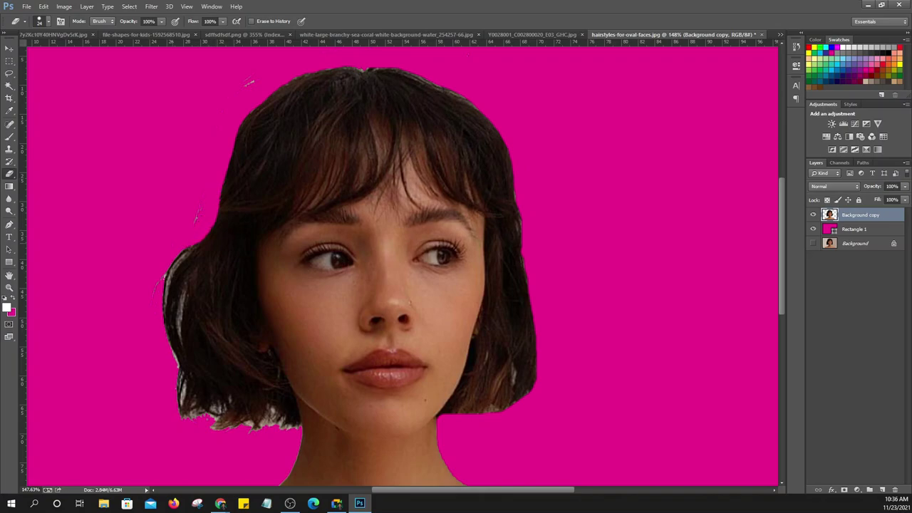
left_click_drag(202, 205, 197, 214)
left_click_drag(254, 80, 245, 87)
scroll(402, 265, "down", 2)
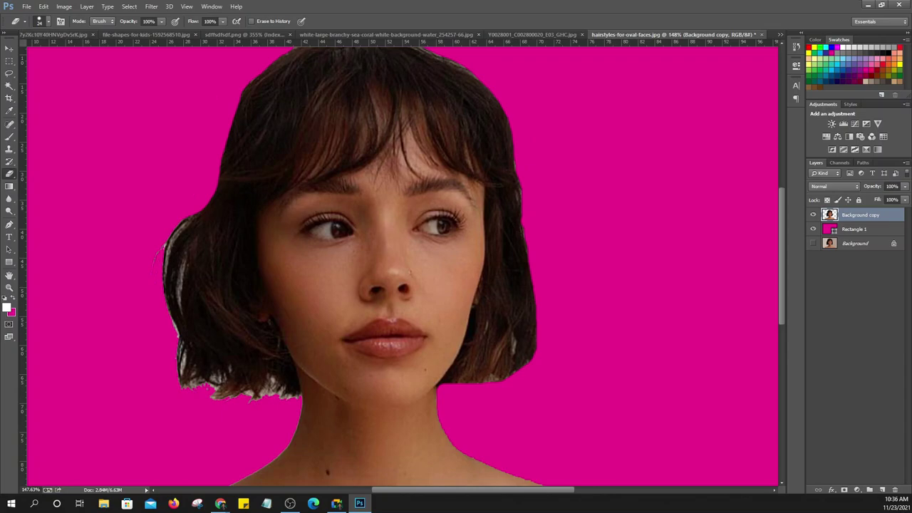
With a 107 px eraser clean stray hair down the left side, then reduce it to 62 px
left_click(48, 20)
type("107")
key("Return")
left_click_drag(199, 206, 168, 281)
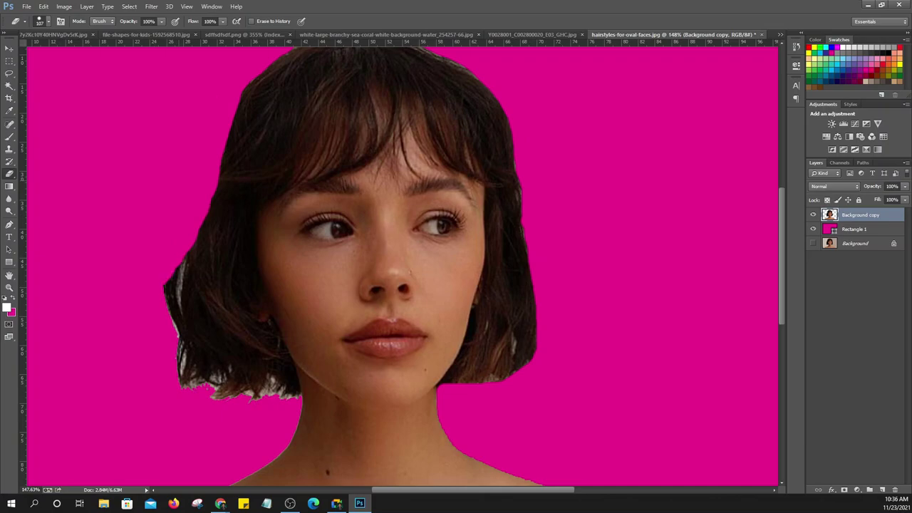
mouse_move(200, 228)
left_mouse_down()
mouse_move(174, 267)
mouse_move(185, 378)
mouse_move(225, 398)
mouse_move(288, 396)
left_mouse_up()
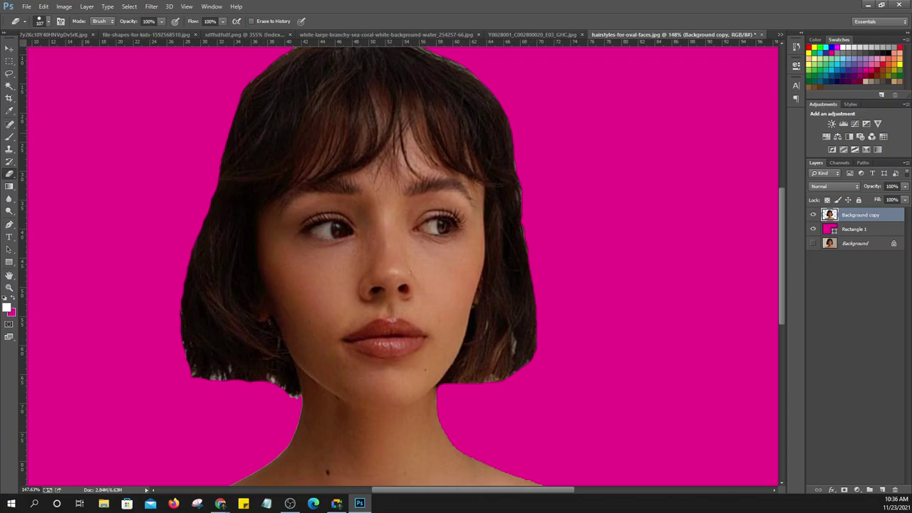
left_click(47, 21)
left_click_drag(71, 51, 69, 52)
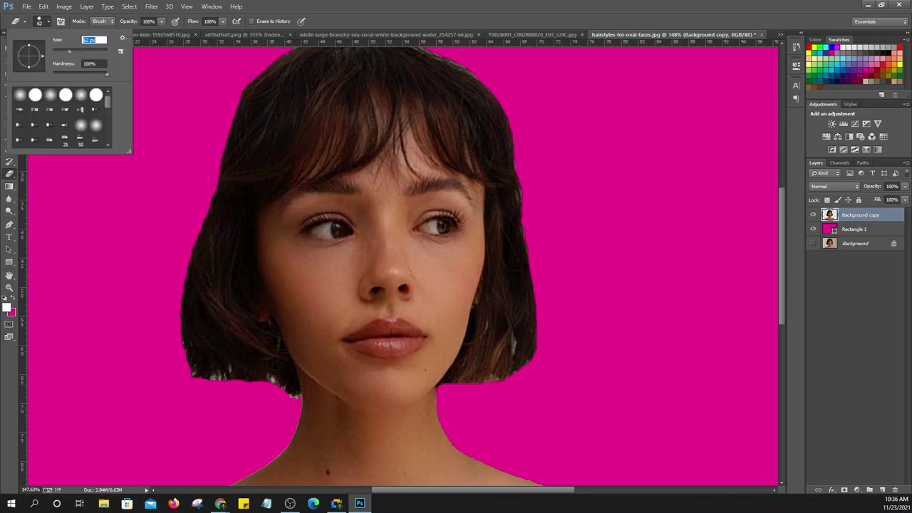
key("Return")
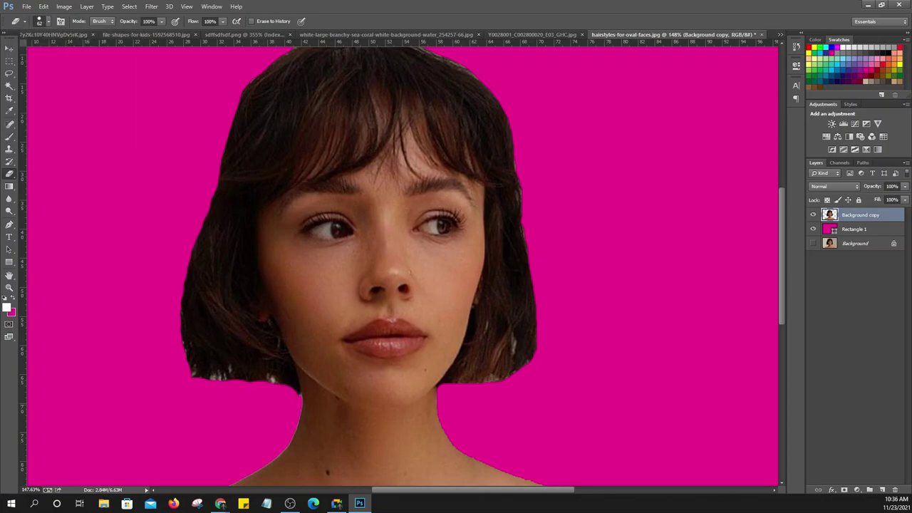
key("ctrl+0")
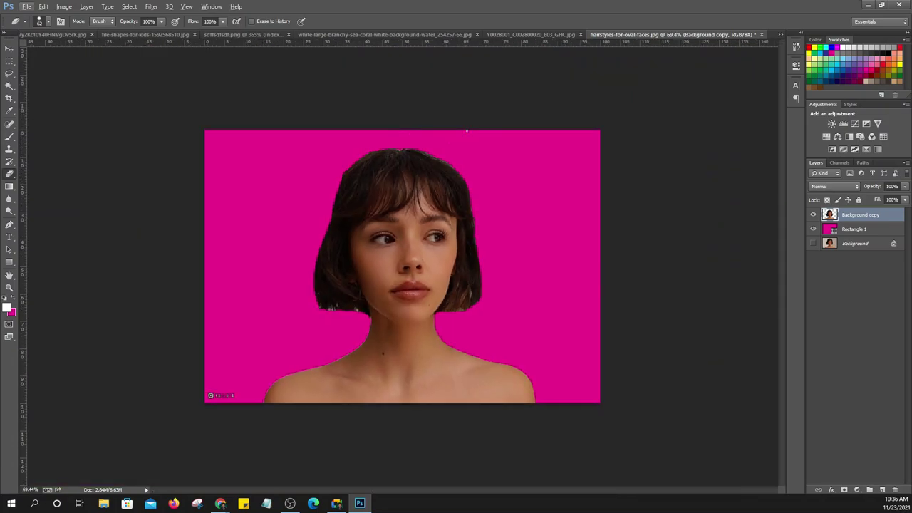
On the 360_F portrait try the Marquee, Lasso, Magic Wand and Move tools, then move on
key("ctrl+Tab")
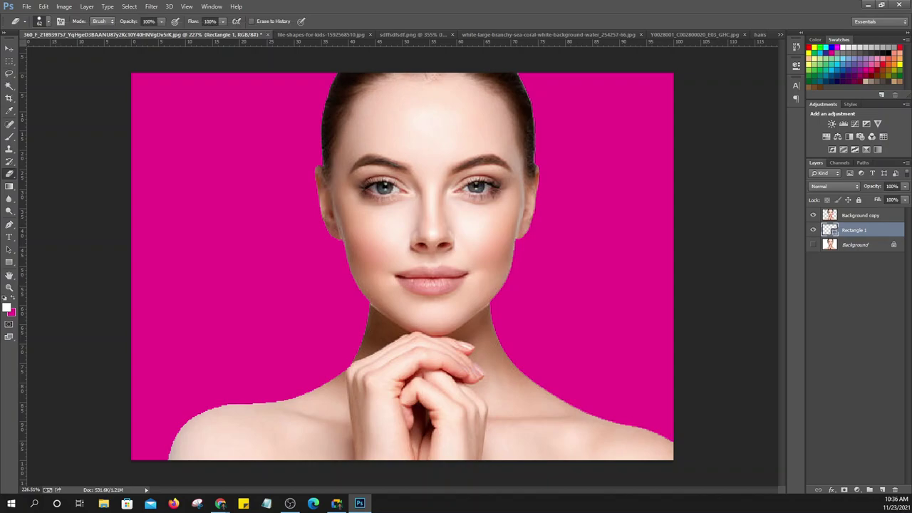
left_click(10, 60)
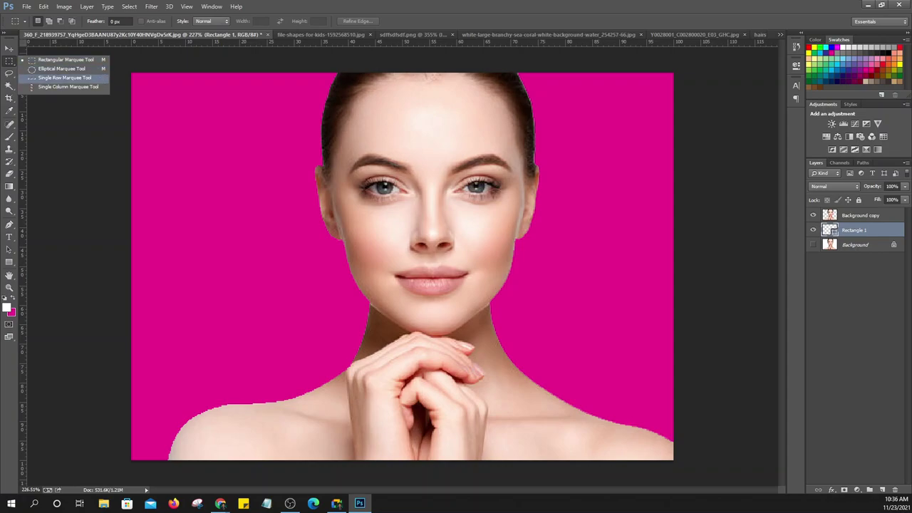
left_click(9, 72)
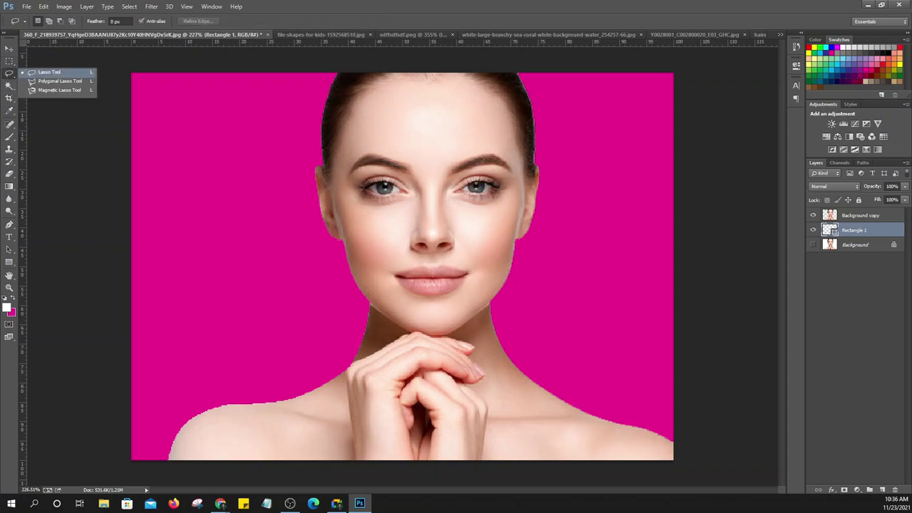
left_click(10, 86)
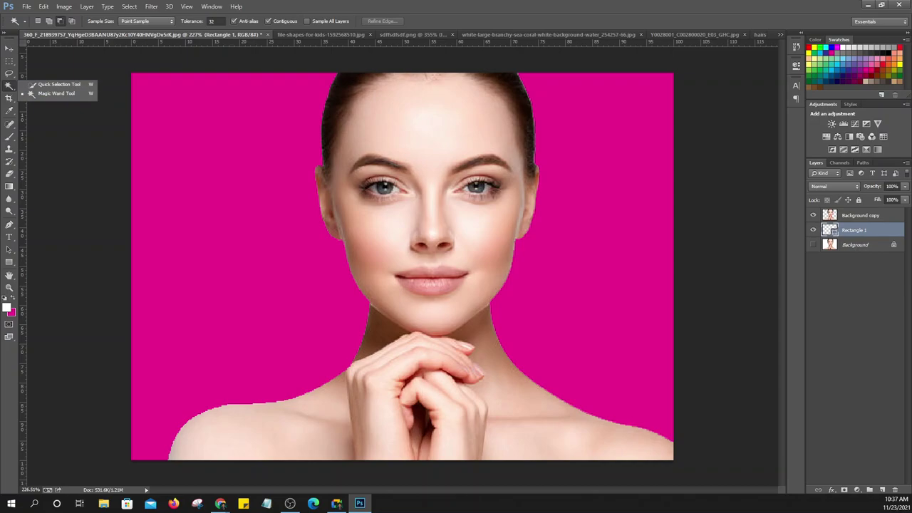
left_click(9, 48)
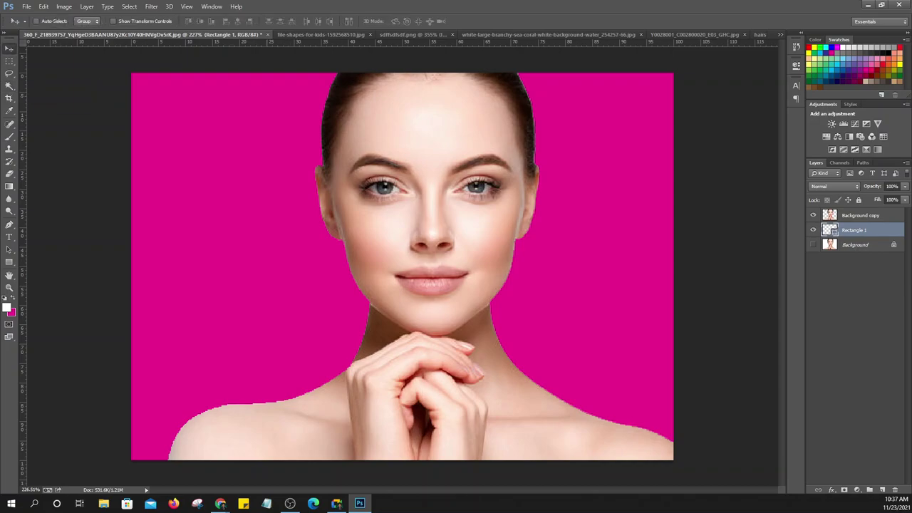
key("ctrl+Tab")
Cycle past the red circle image to the Y0028001 makeup portrait
key("ctrl+Tab")
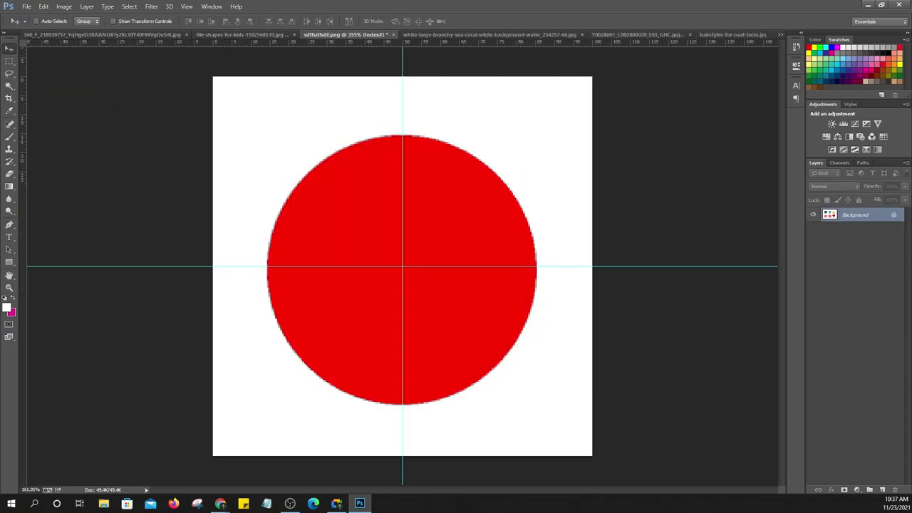
key("ctrl+Tab")
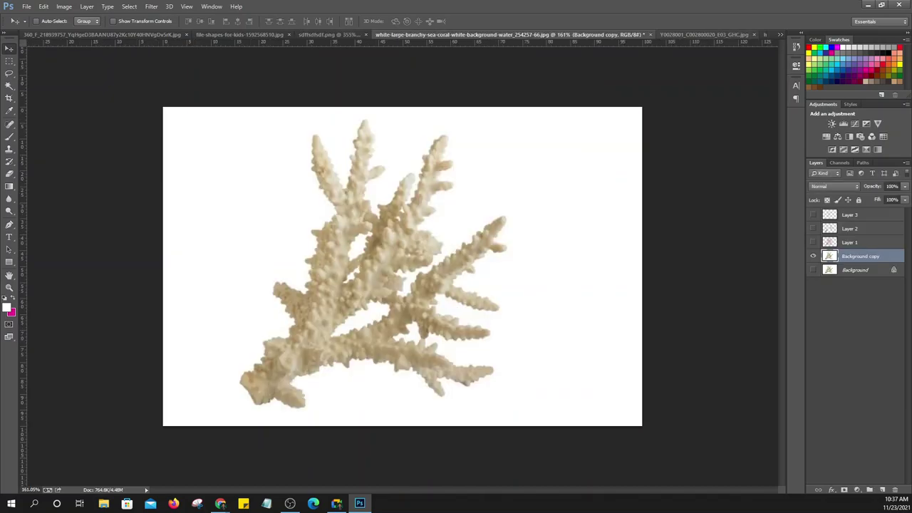
key("ctrl+Tab")
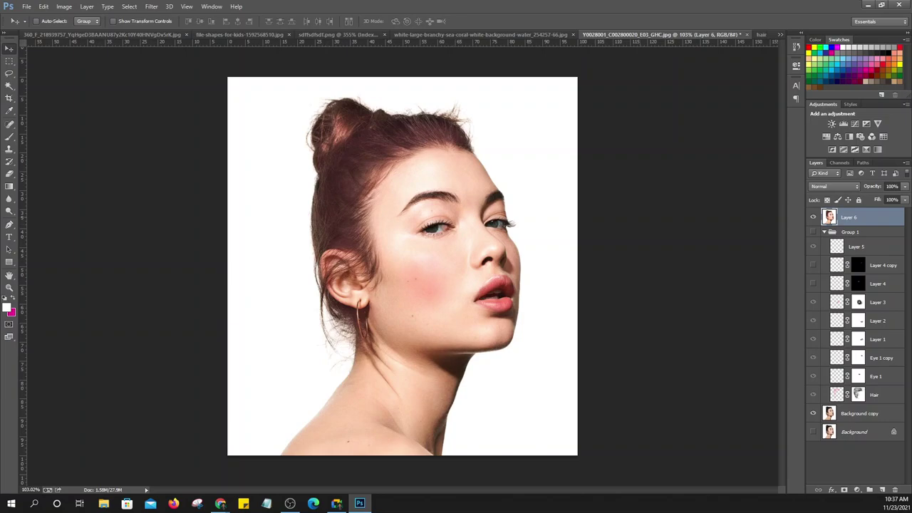
Hide Layer 6, make Group 1's retouch layers visible, and select the Hair layer
left_click(813, 216)
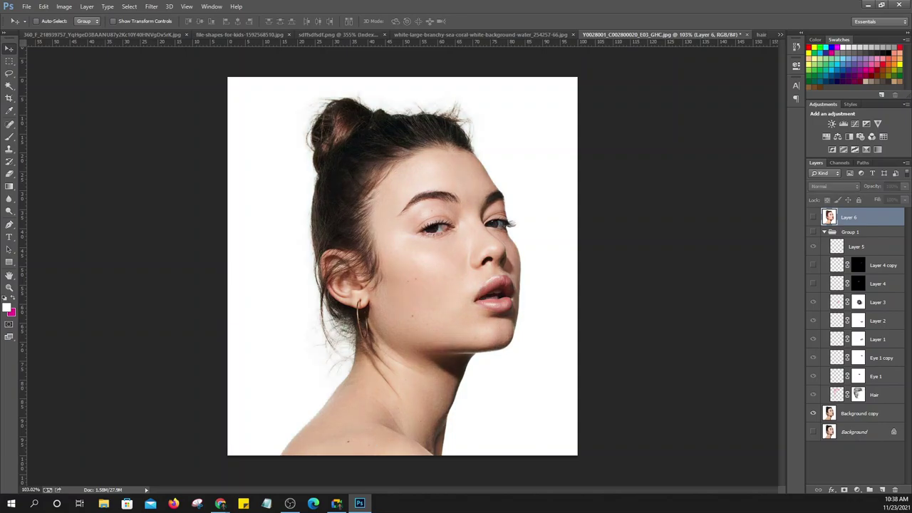
left_click(813, 217)
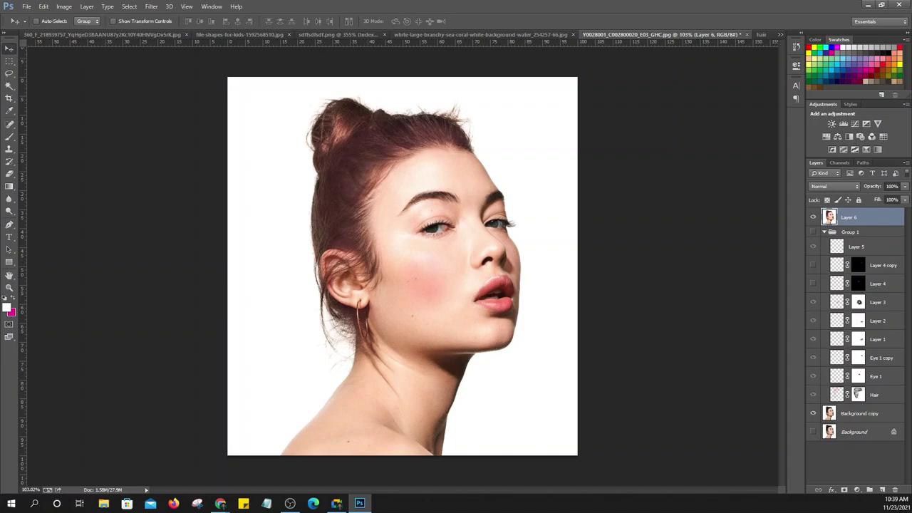
left_click(812, 216)
left_click(813, 232)
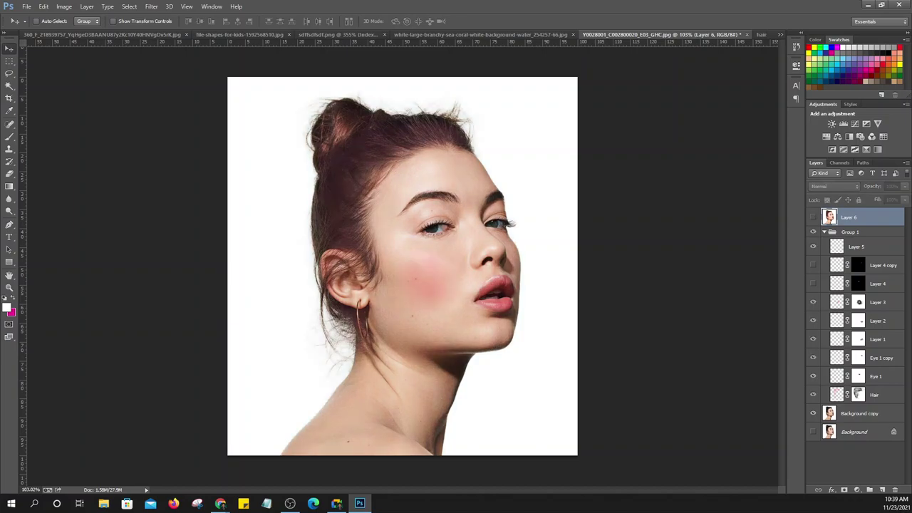
left_click(876, 394)
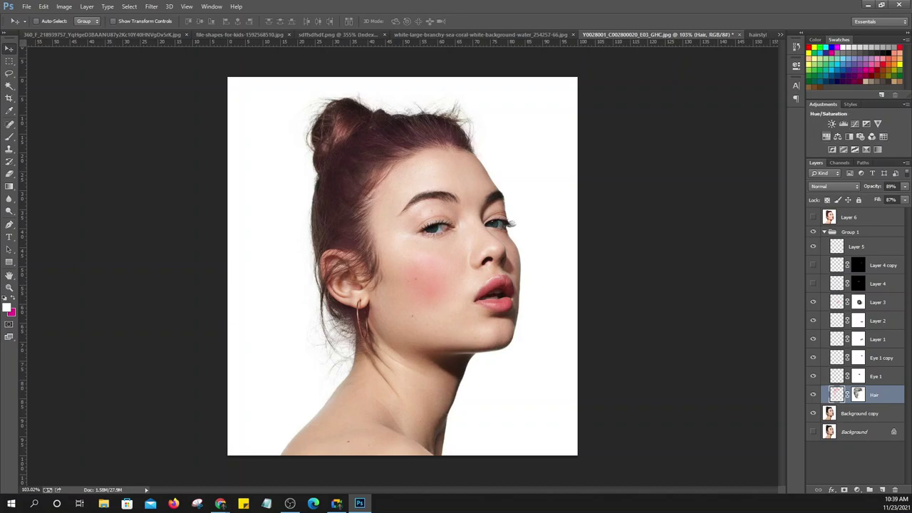
Clip a Hue/Saturation adjustment to Hair with Hue +89, Saturation +22, Lightness +6
left_click(837, 136)
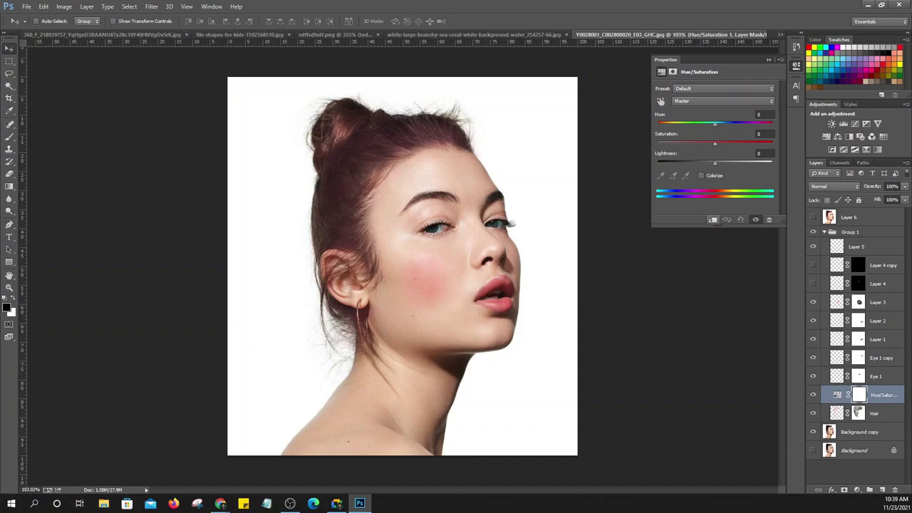
left_click(712, 219)
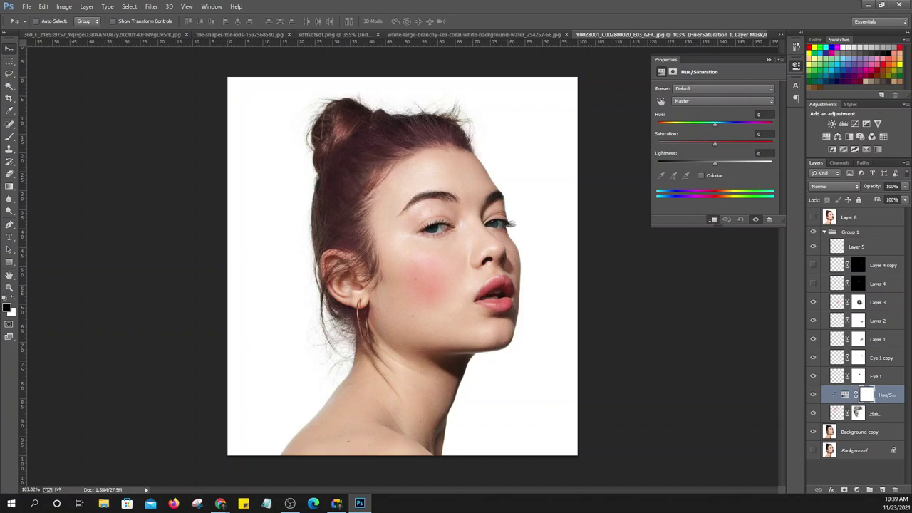
mouse_move(714, 144)
left_mouse_down()
mouse_move(735, 143)
mouse_move(750, 124)
left_mouse_up()
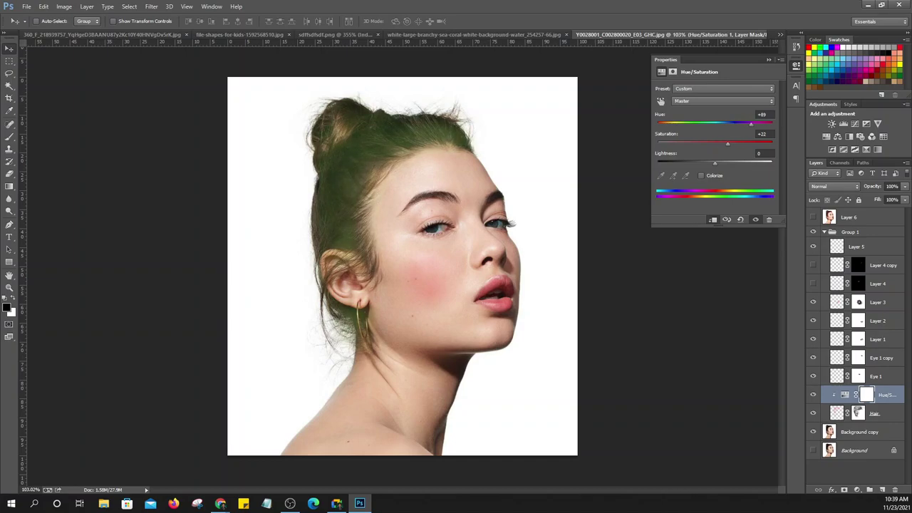
left_click_drag(714, 163, 717, 163)
left_click(768, 60)
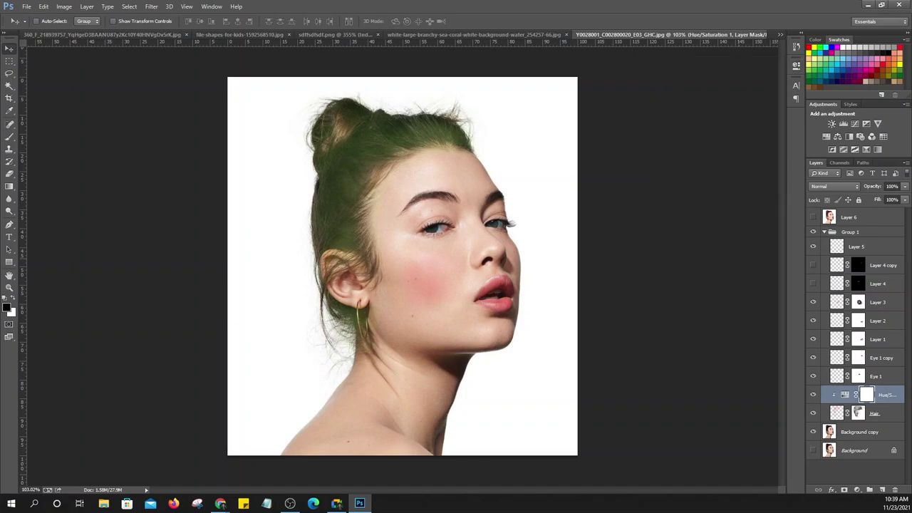